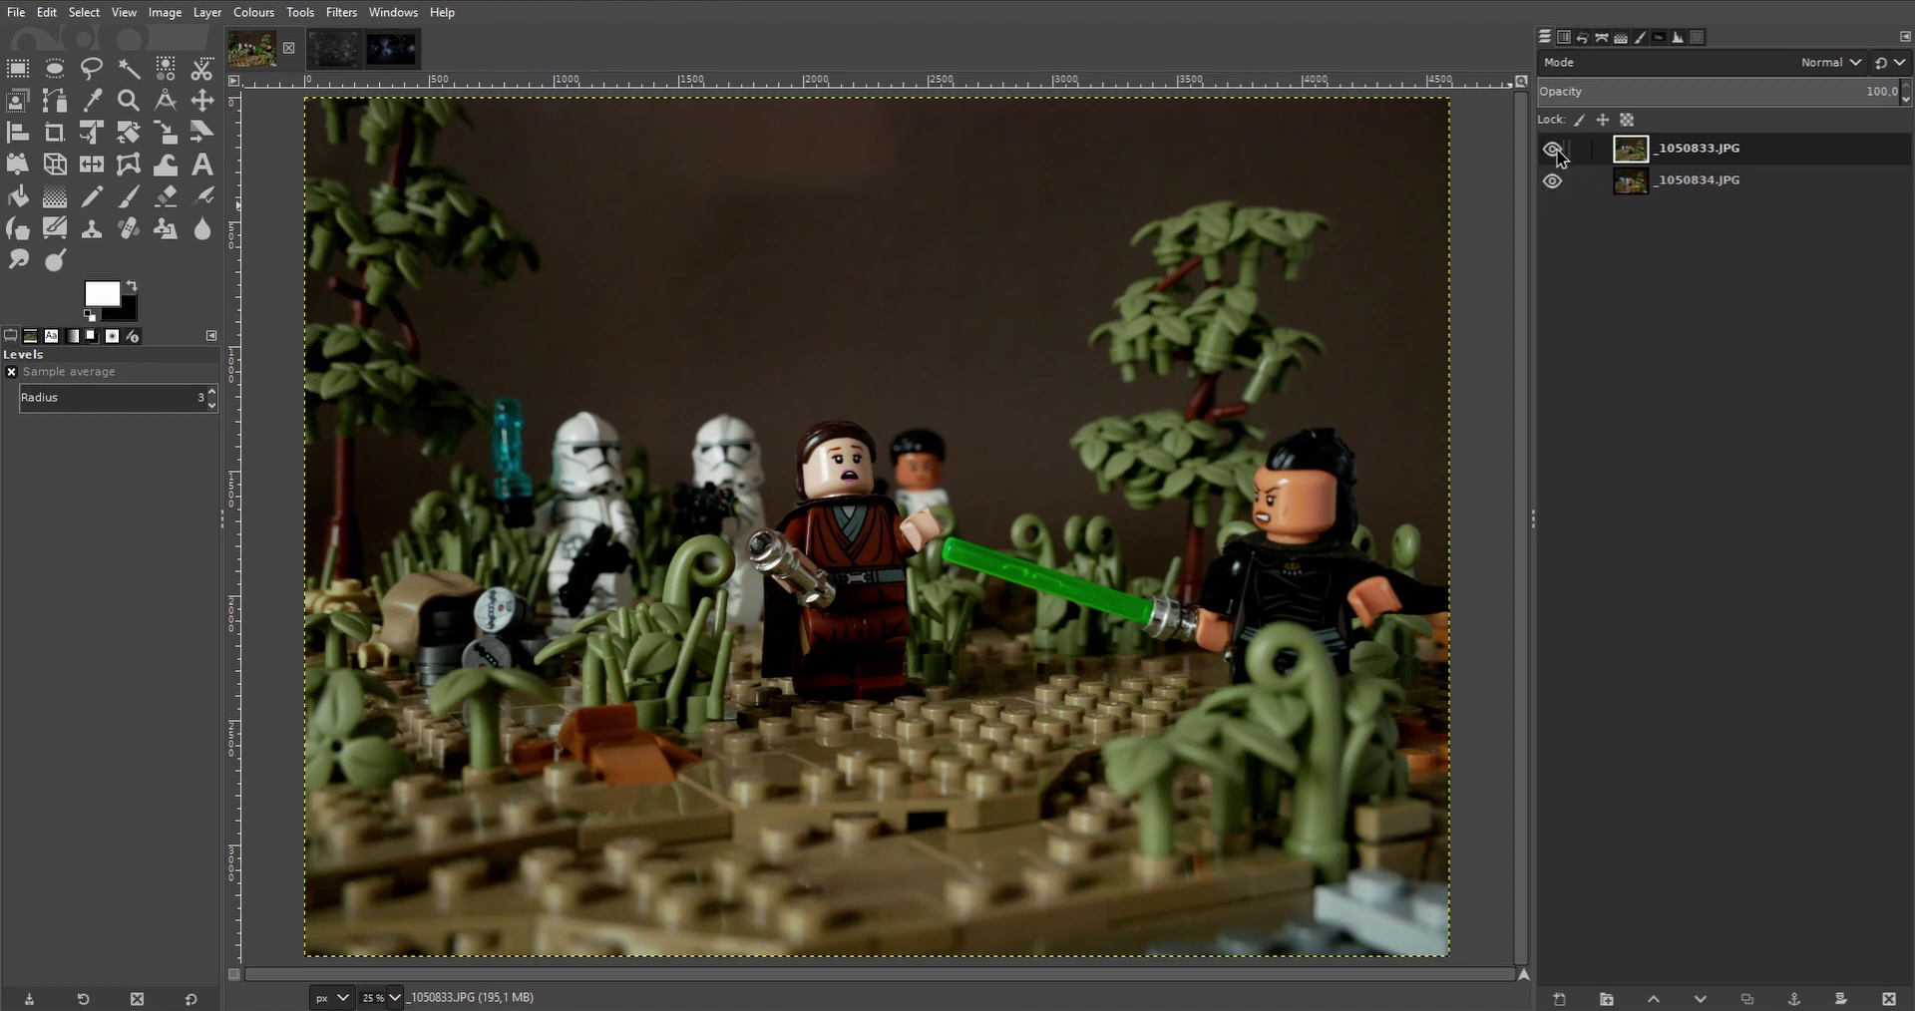
# Compare the two photo layers by hiding and showing the _1050833.JPG layer.
pyautogui.click(1554, 151)
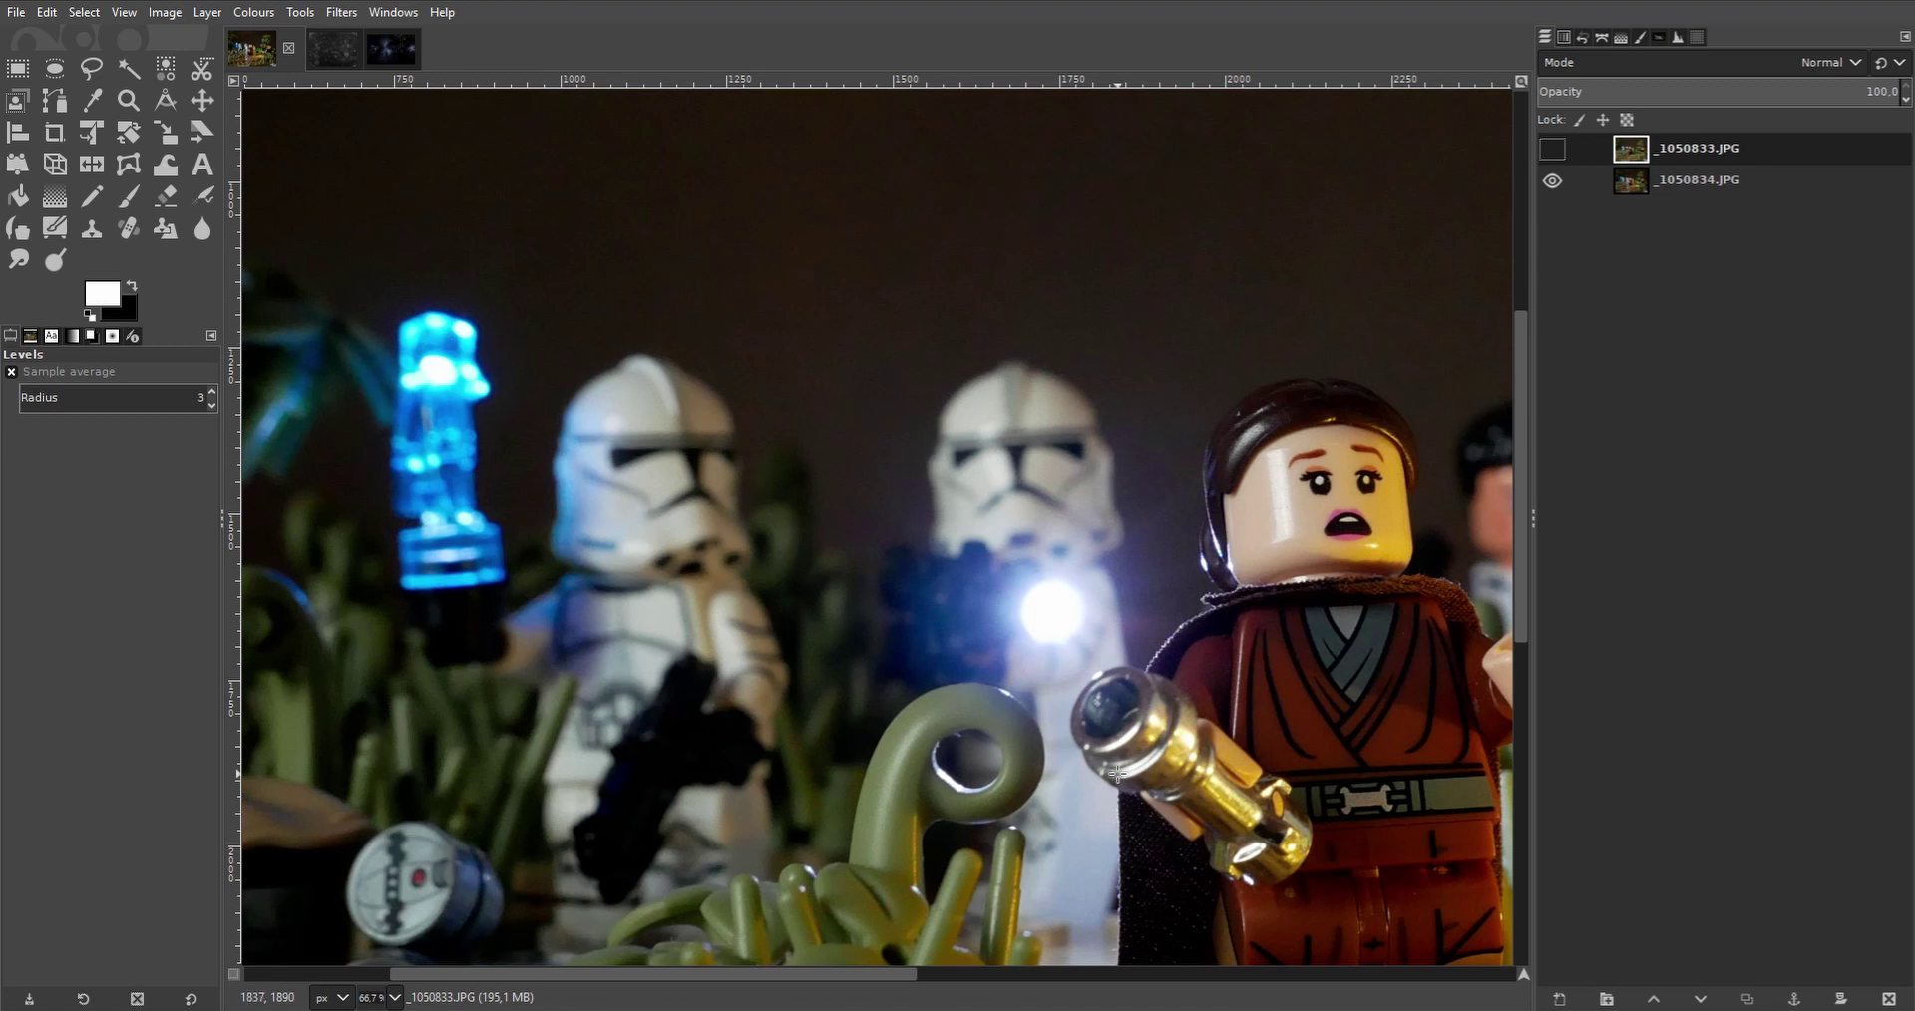
pyautogui.scroll(-3, 1117, 773)
pyautogui.moveTo(1293, 847); pyautogui.dragTo(959, 659)
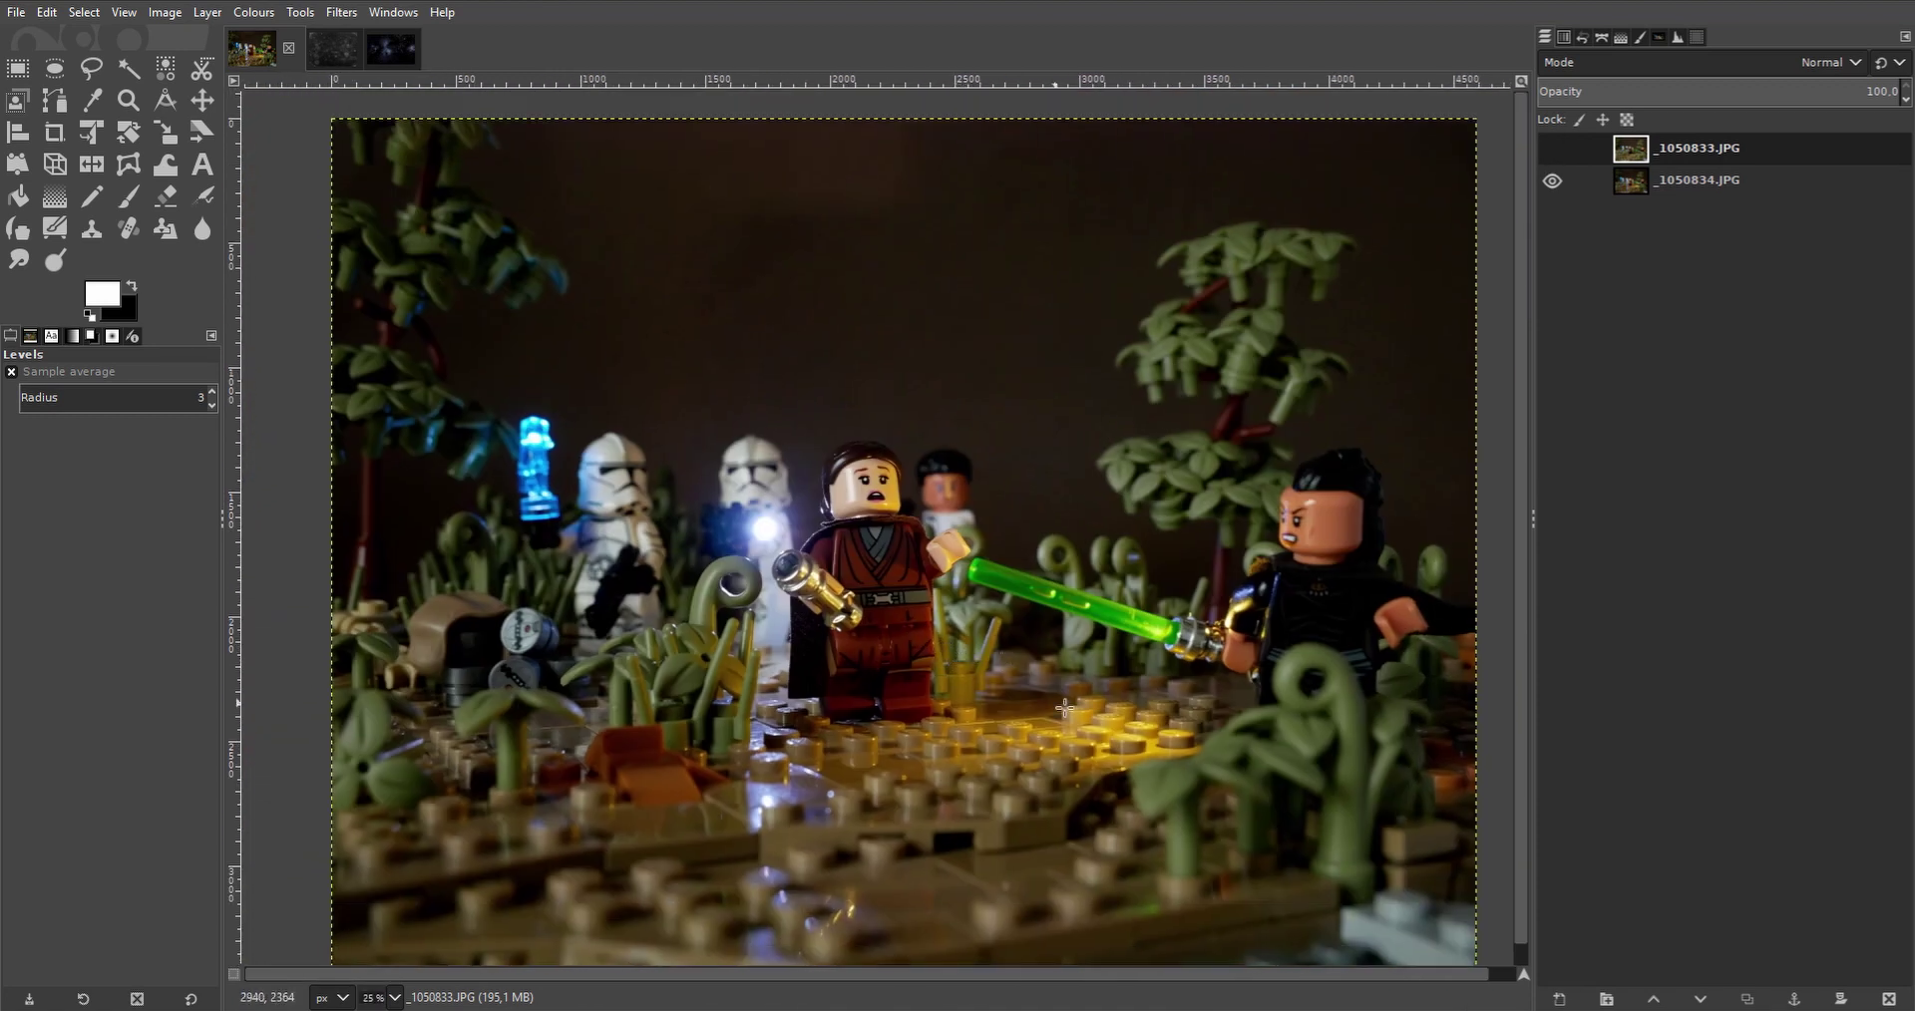
pyautogui.scroll(-1, 1080, 725)
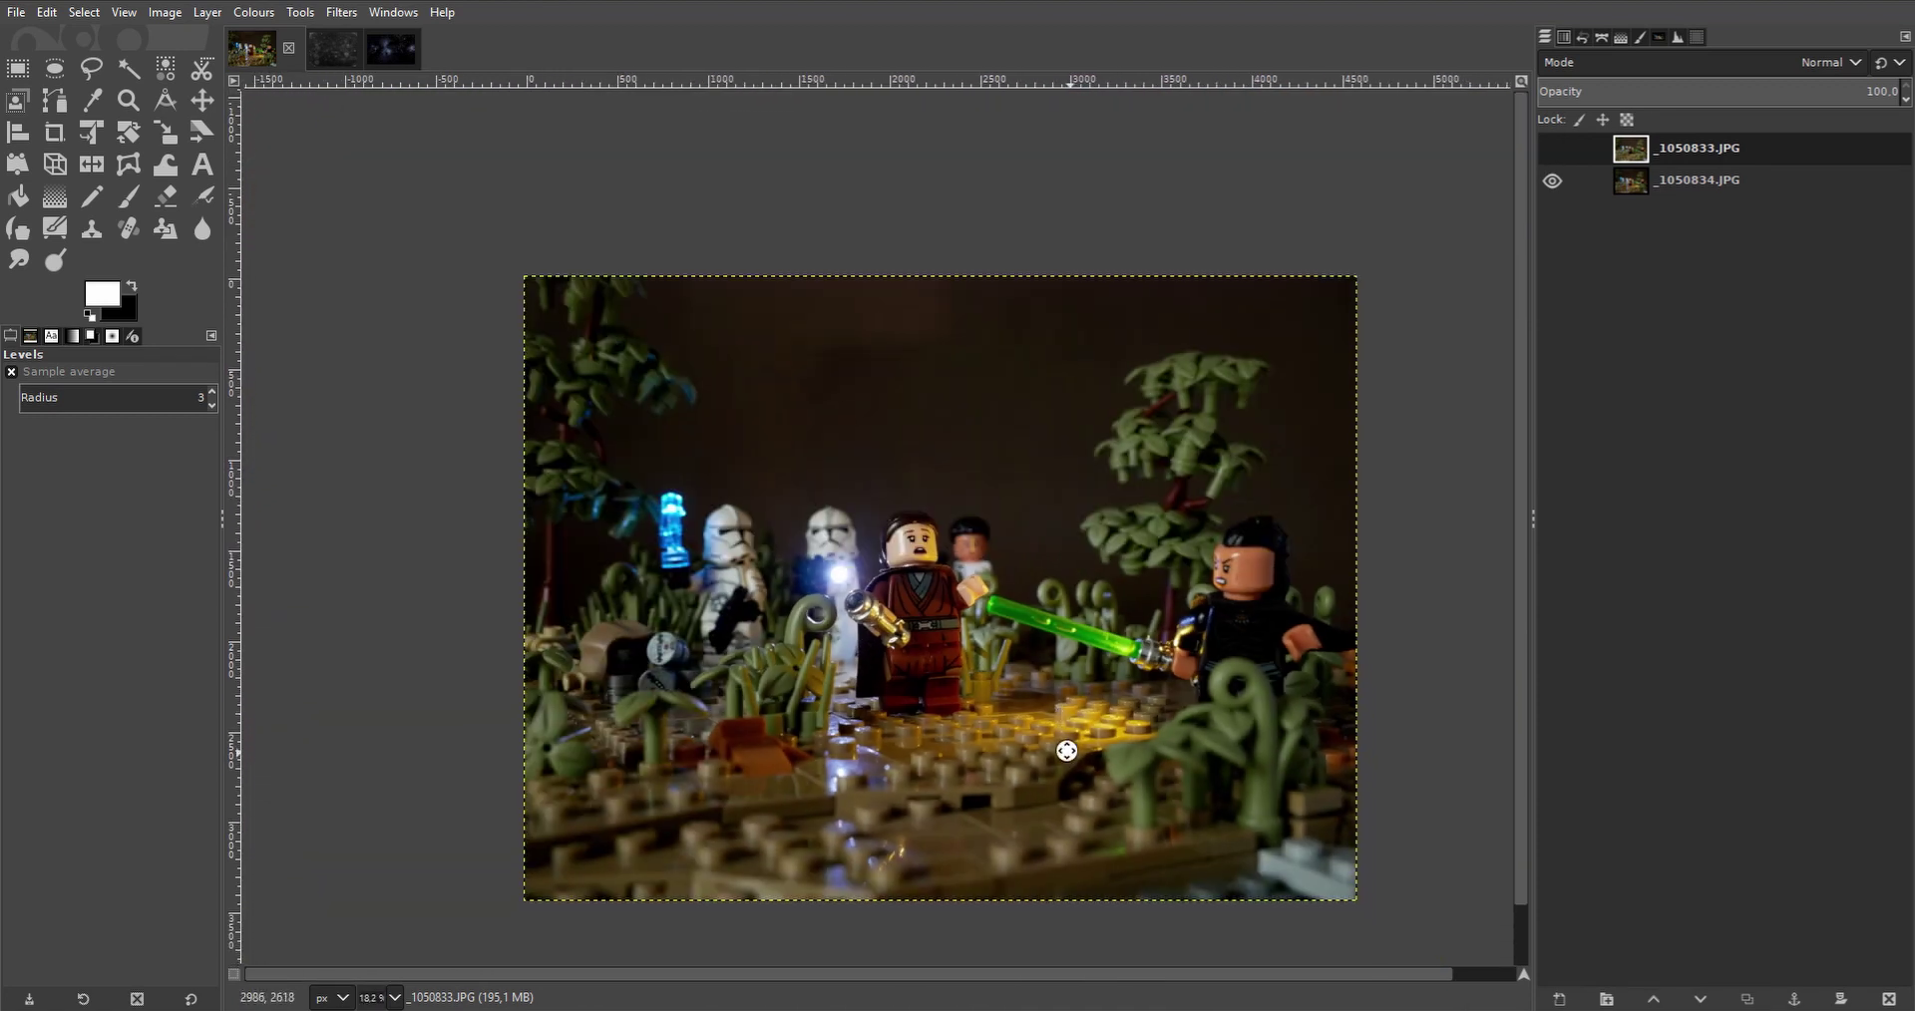
pyautogui.click(1553, 149)
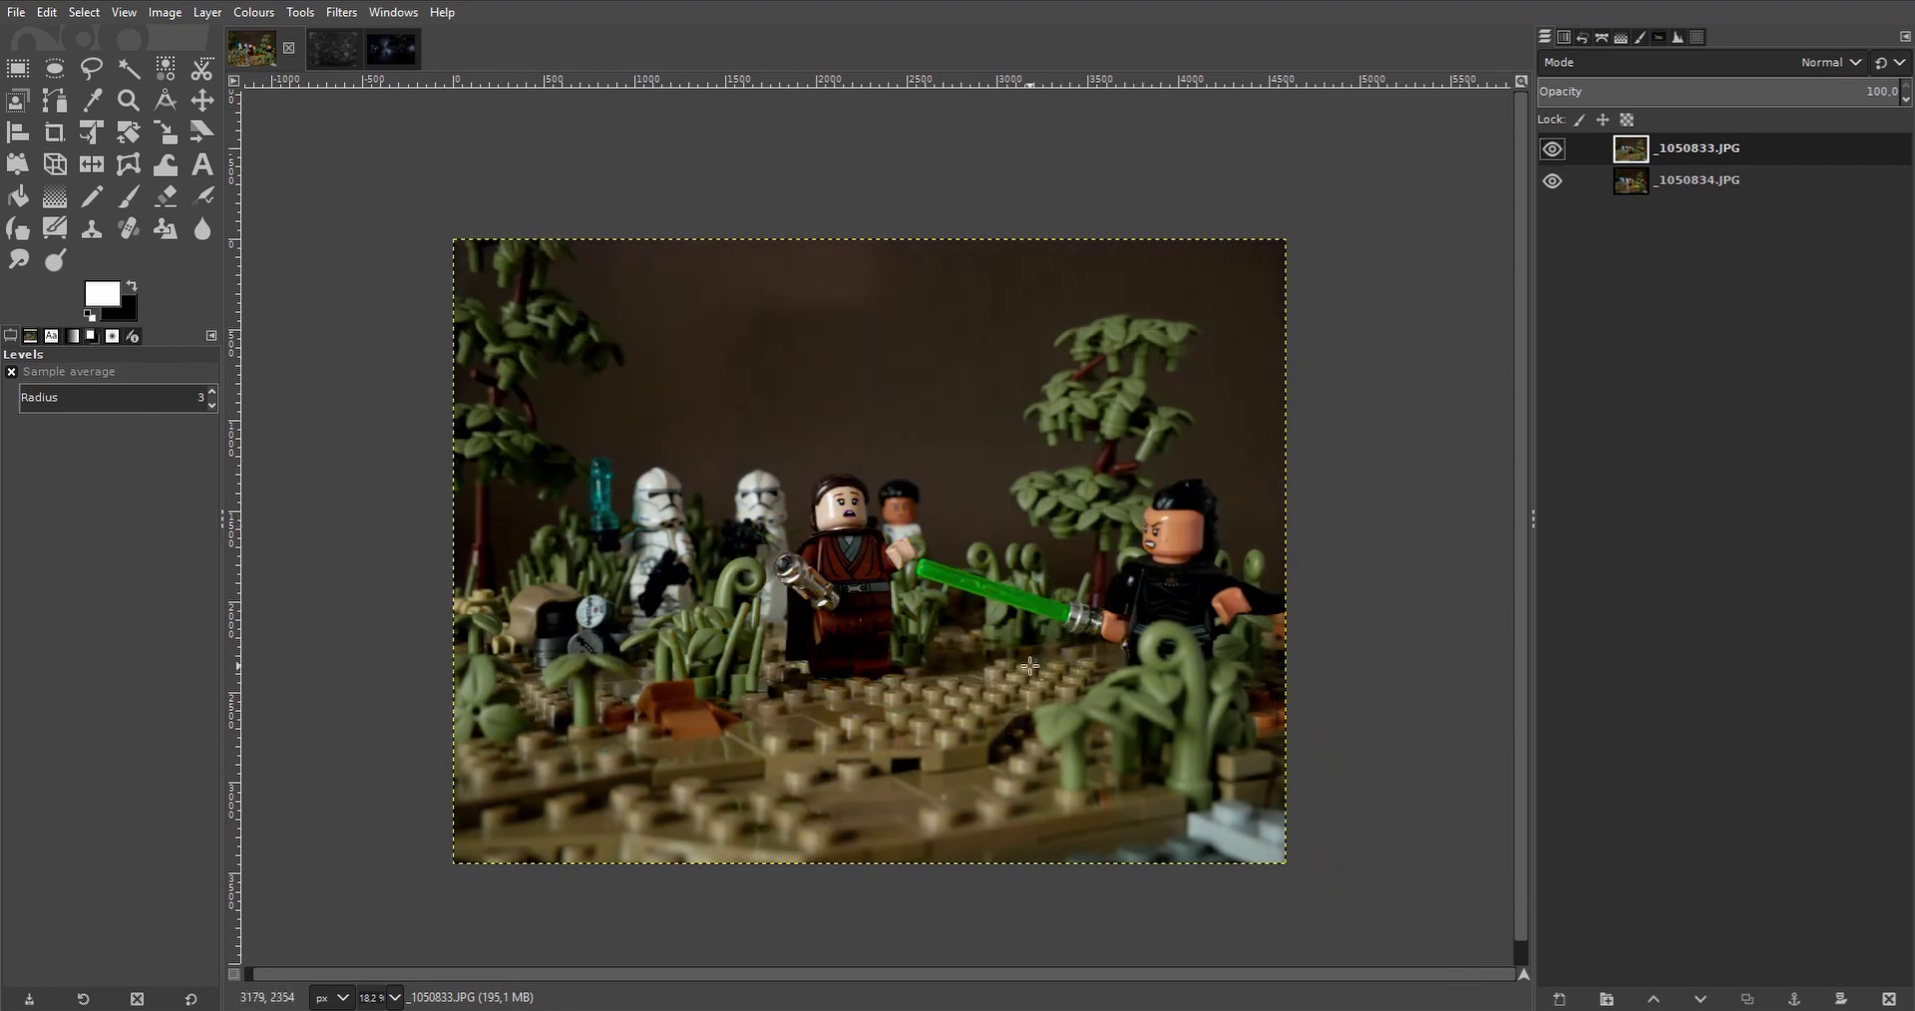
pyautogui.scroll(-1, 1011, 675)
pyautogui.hscroll(-1, 1011, 675)
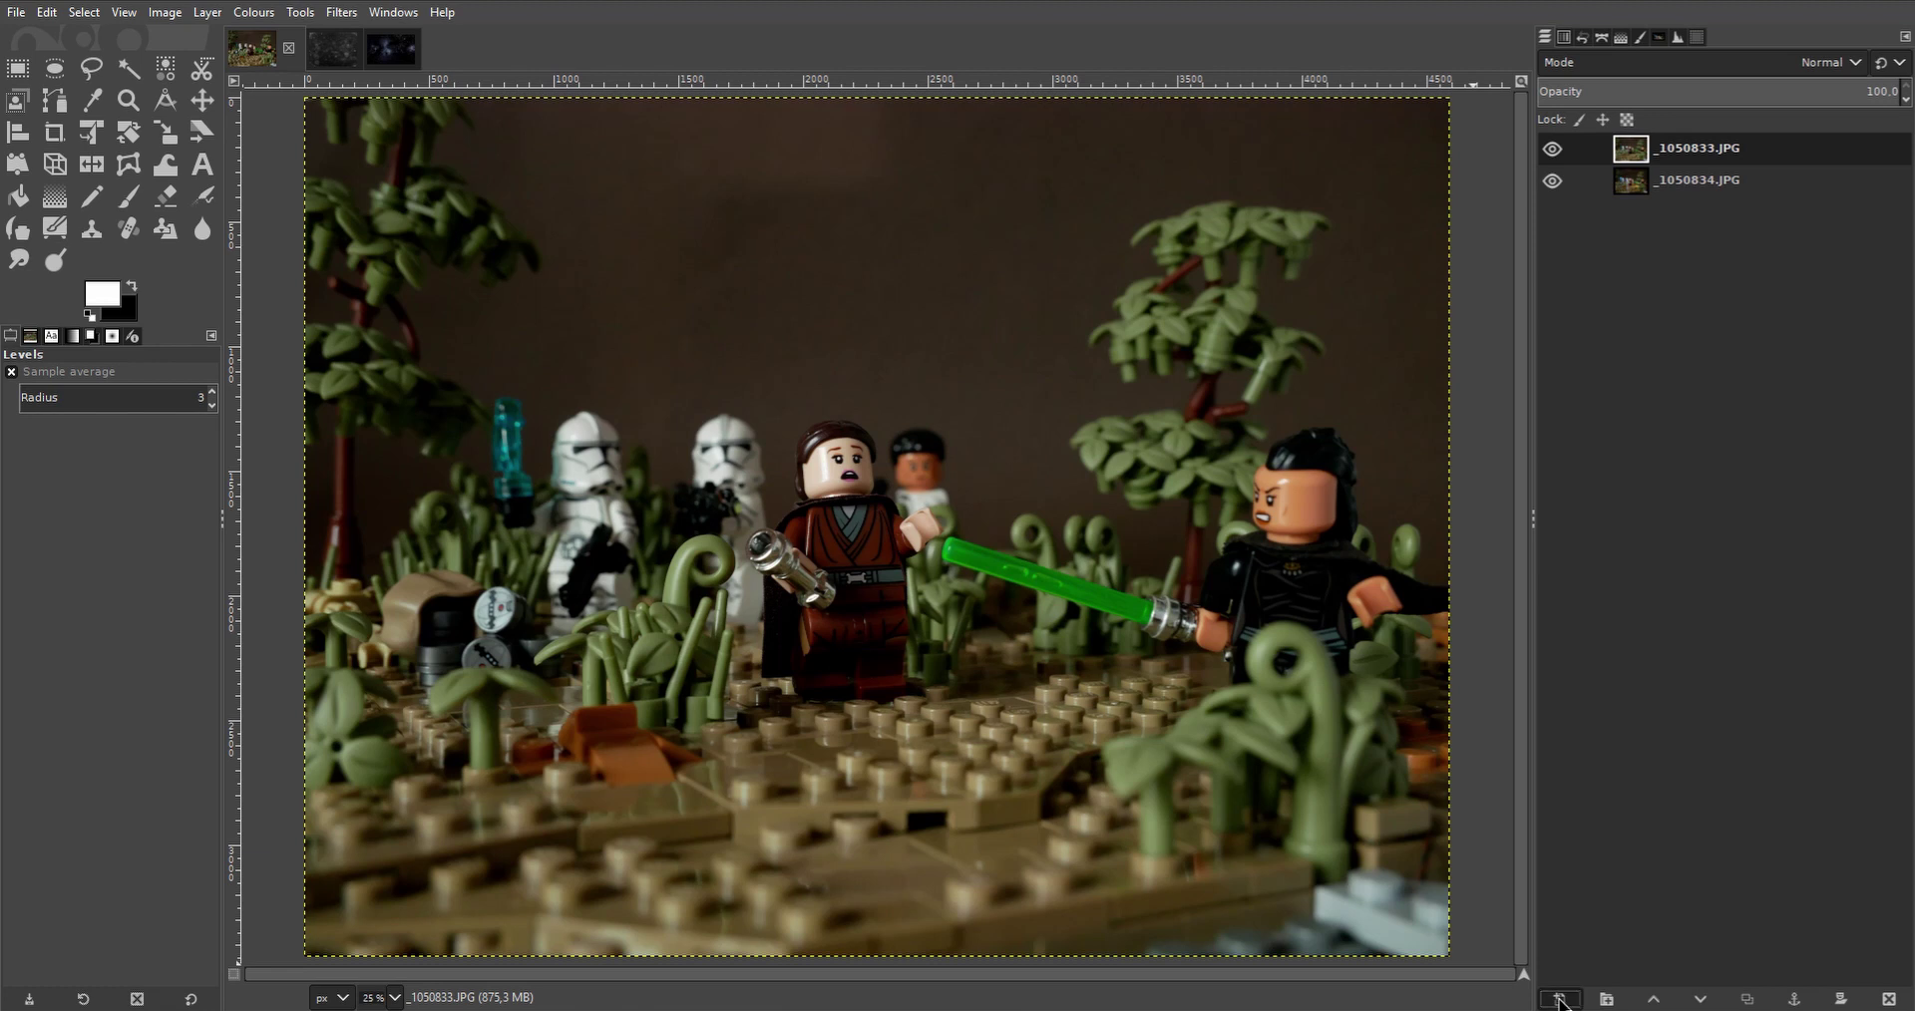
# Create a new 4592 × 3448 px layer above the photos, filled with transparency.
pyautogui.click(1559, 1000)
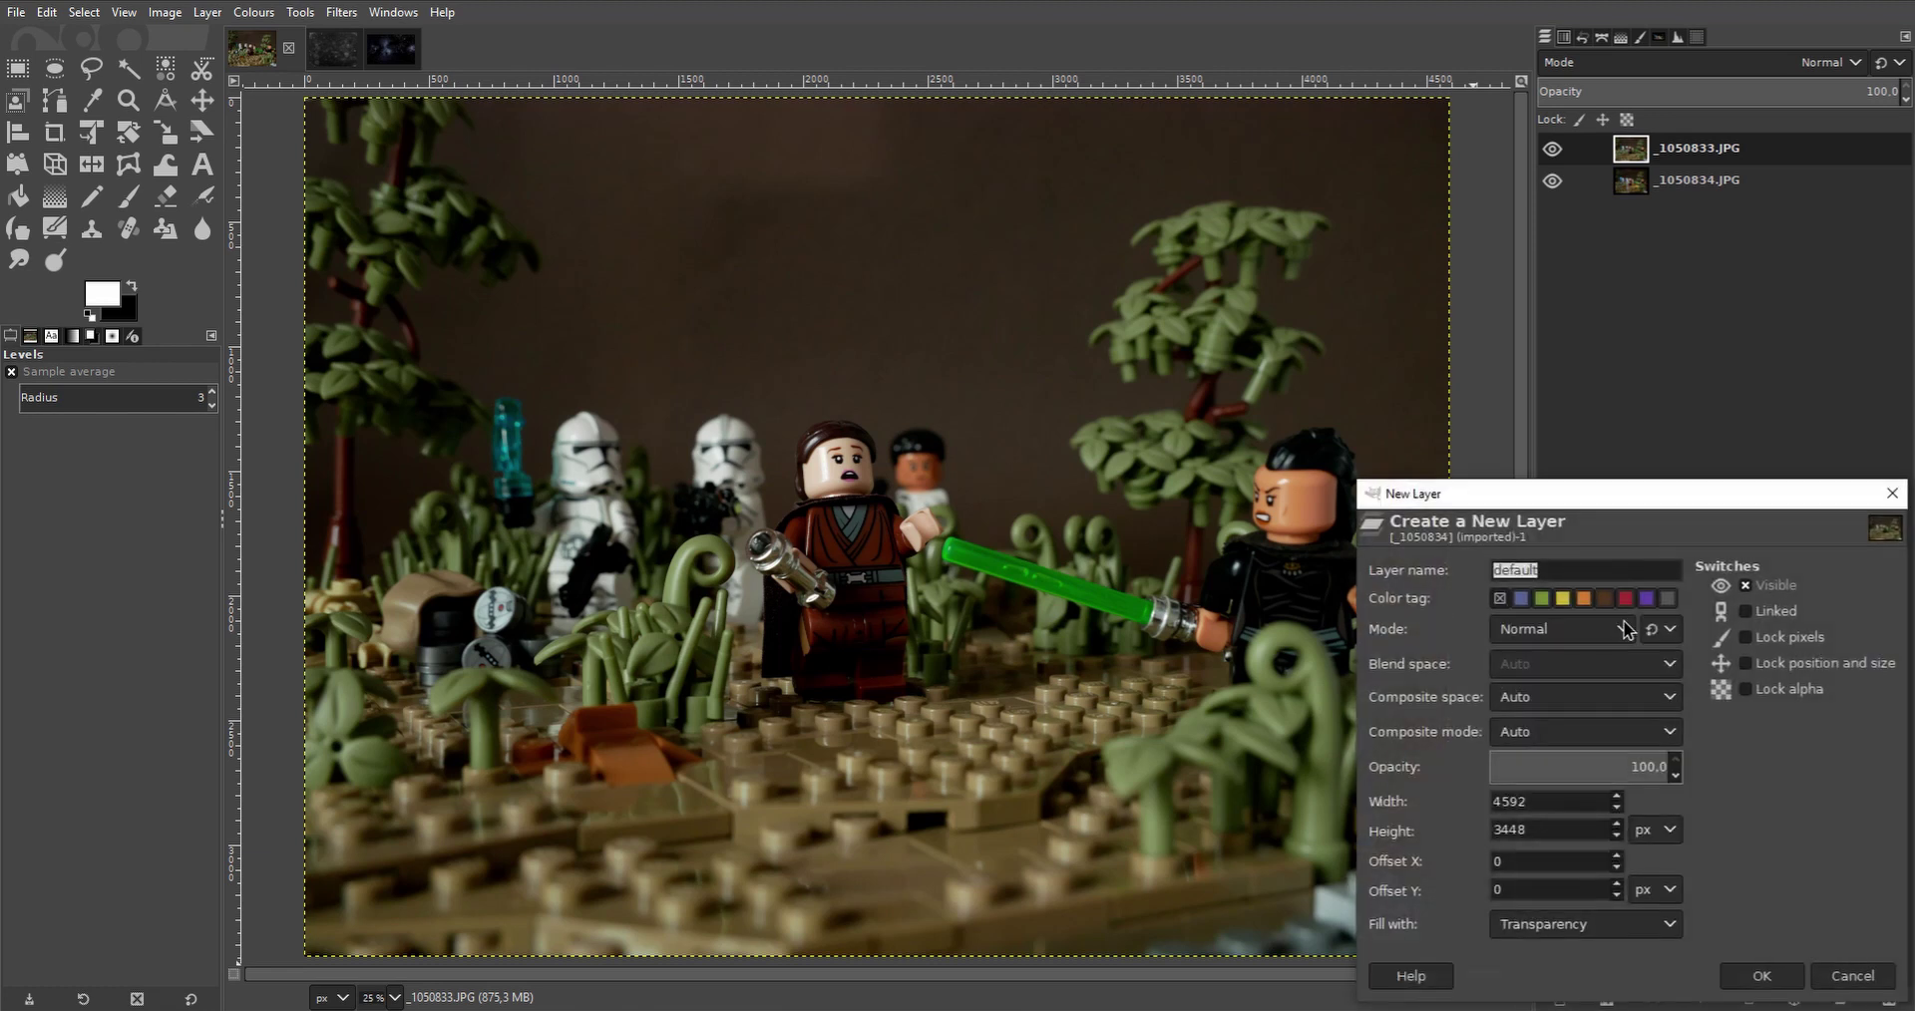
pyautogui.click(1564, 928)
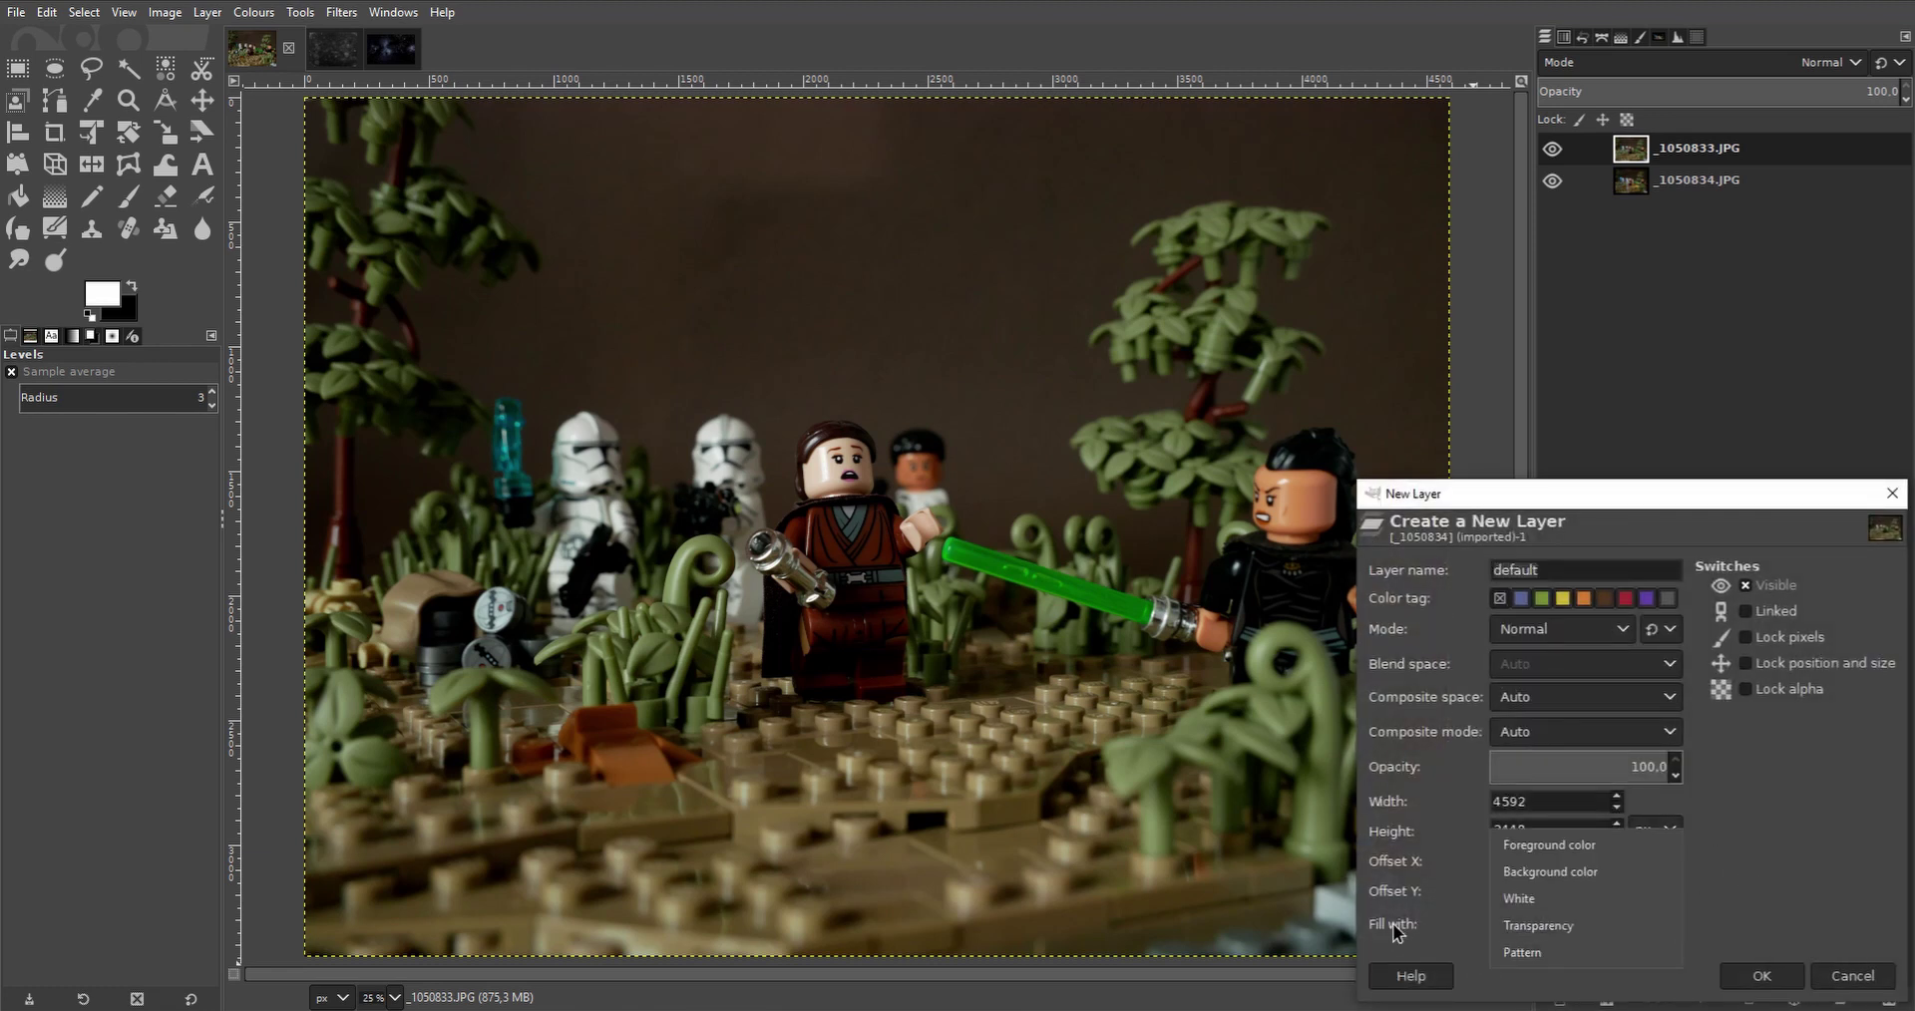
pyautogui.click(1592, 935)
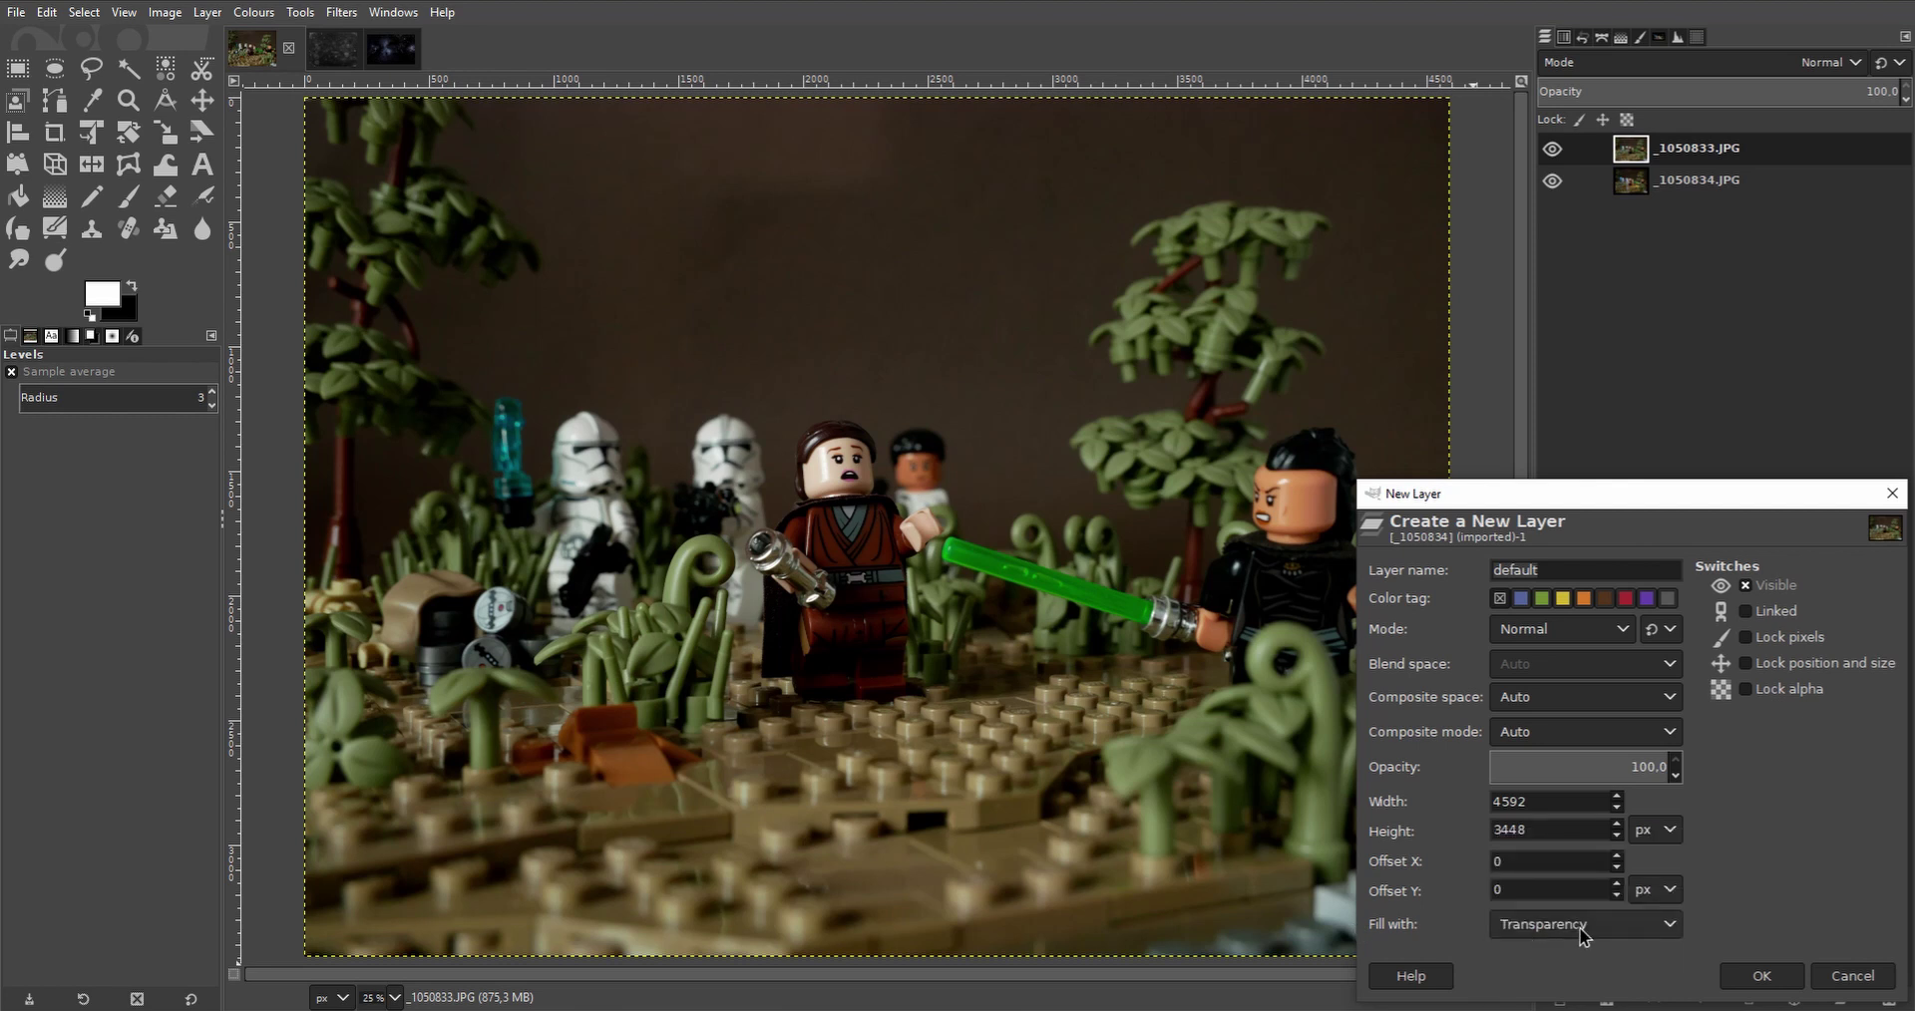
pyautogui.click(1762, 975)
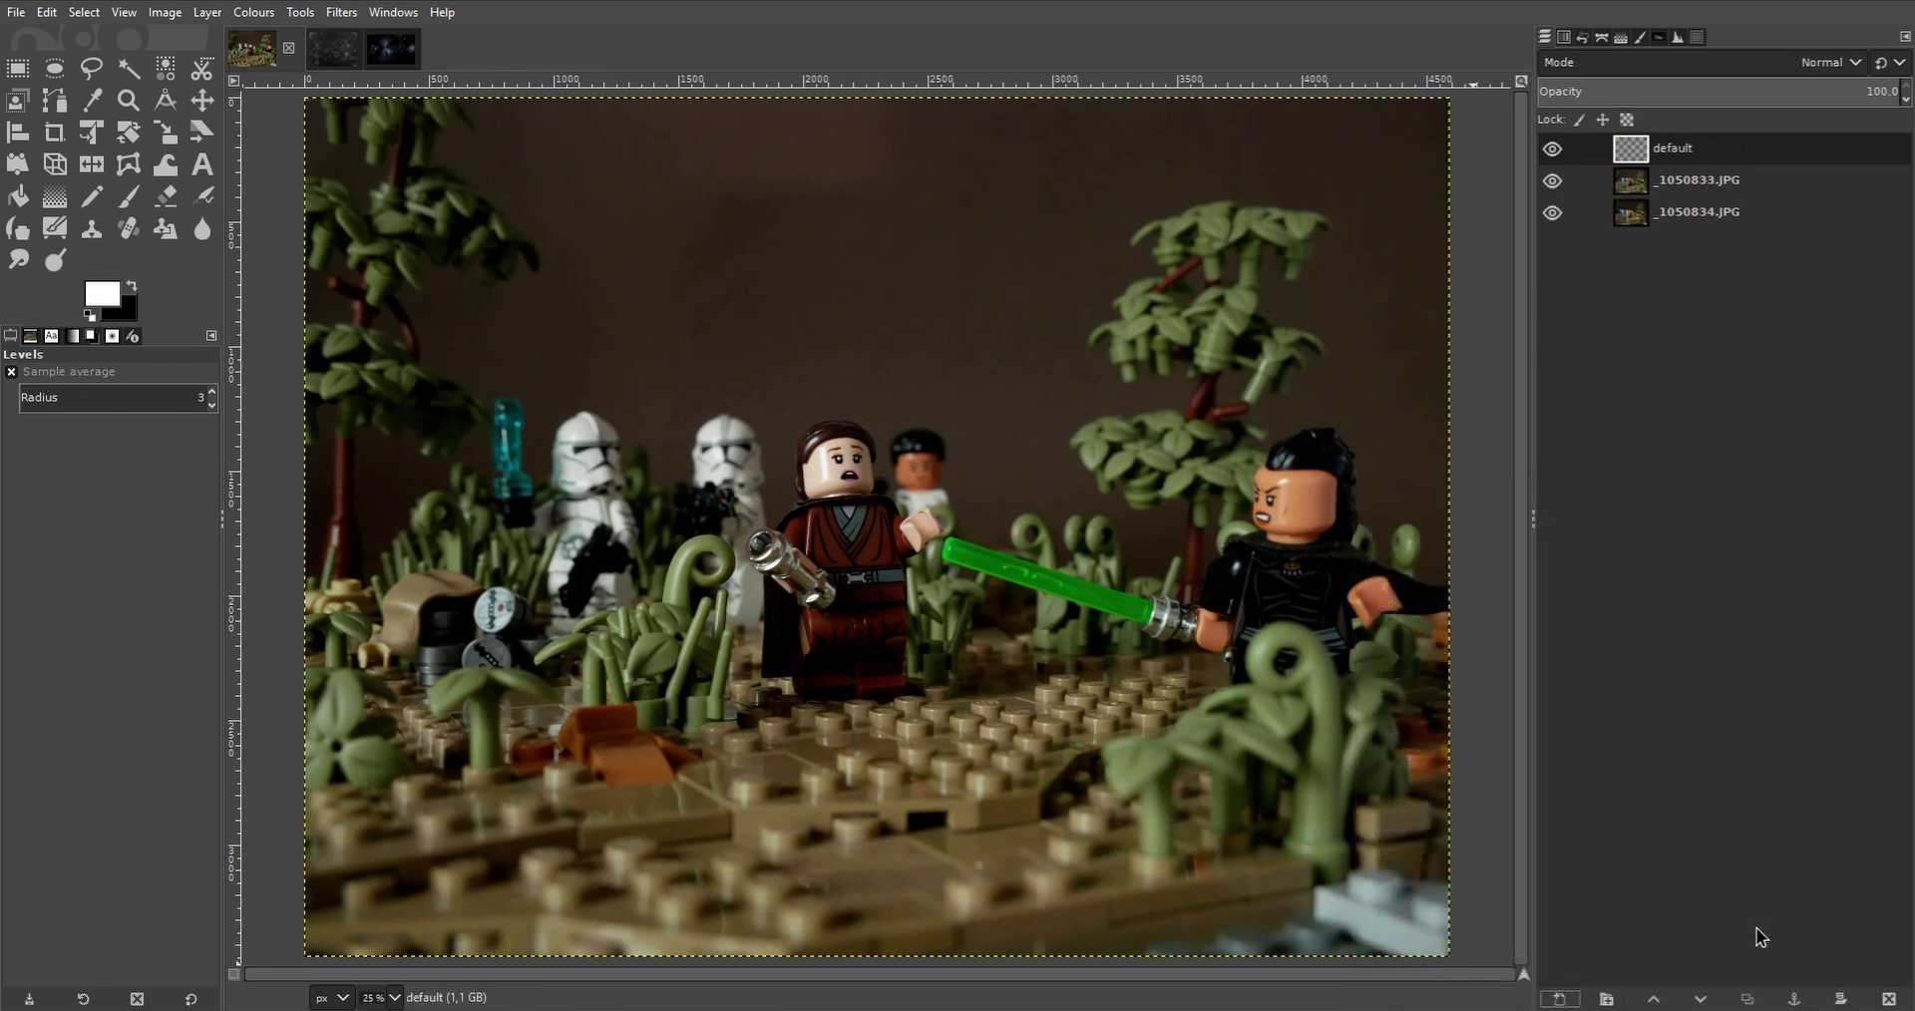
# Trace the green lightsaber blade with a closed four-anchor path, using the Paths tool.
pyautogui.click(57, 103)
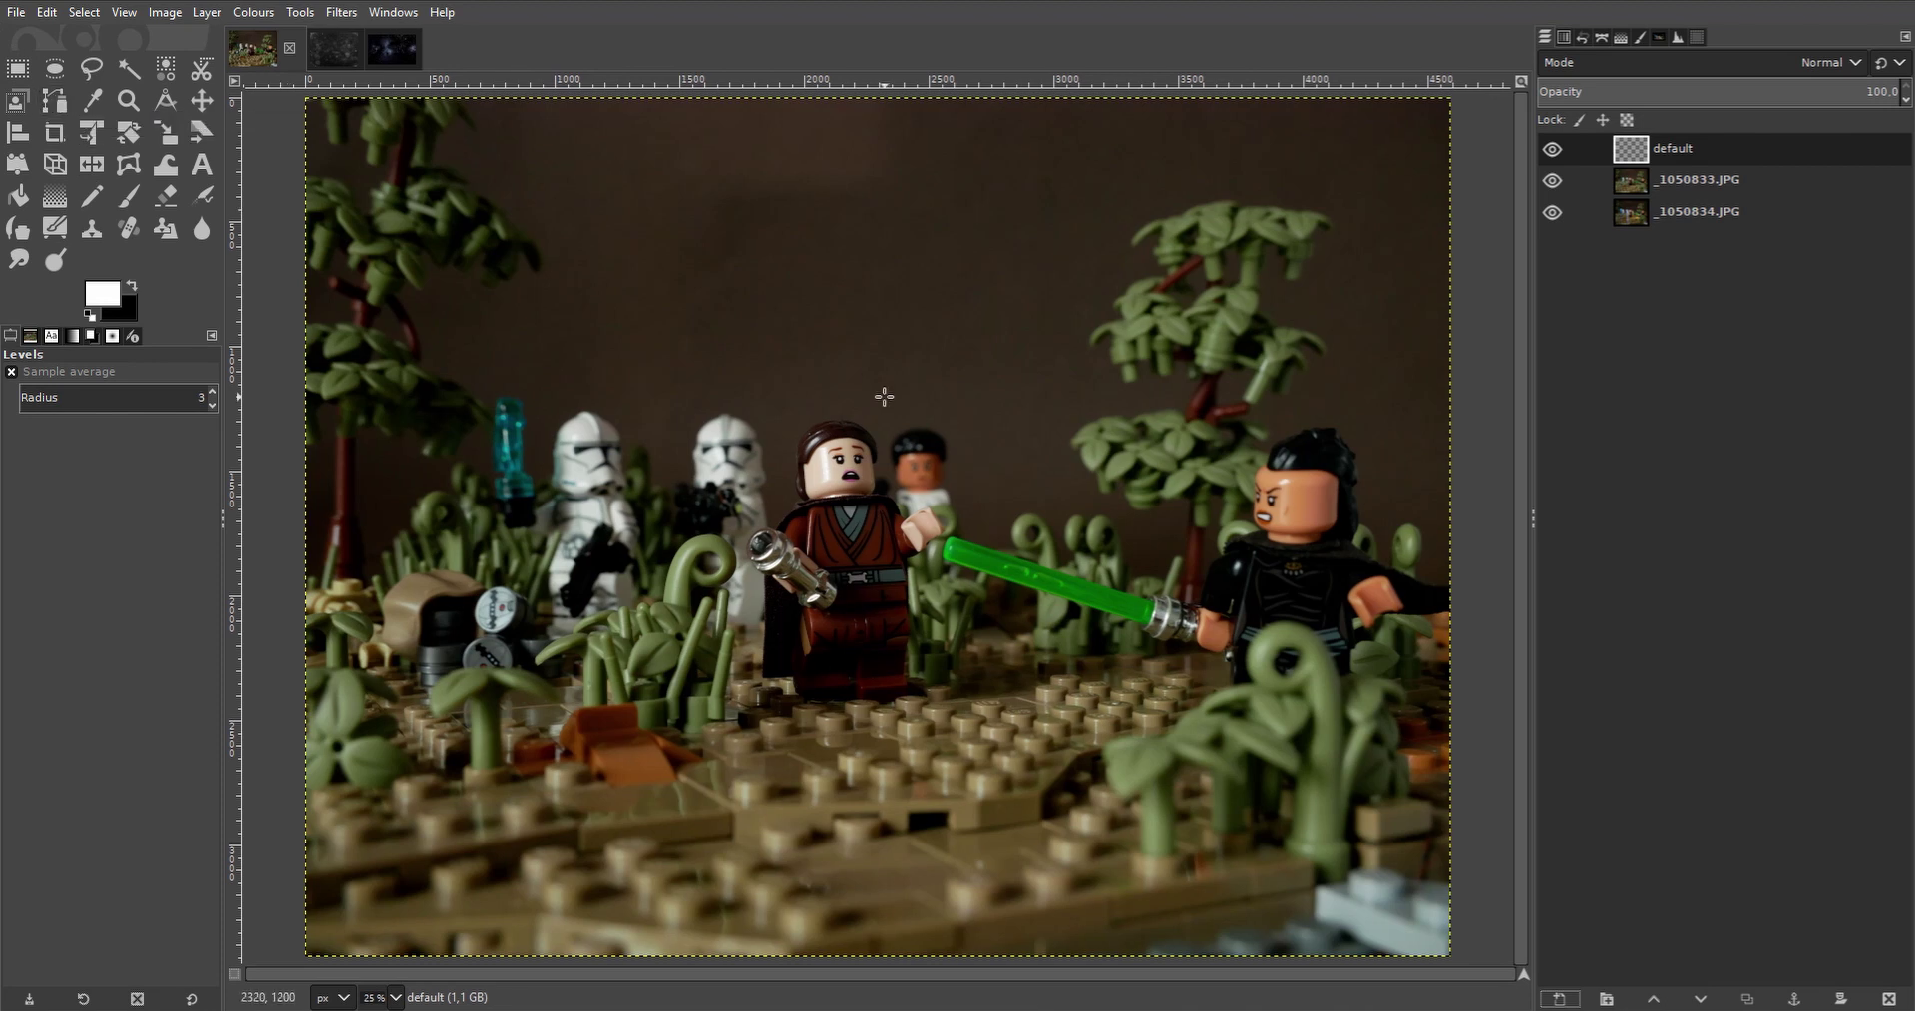
pyautogui.scroll(4, 1162, 599)
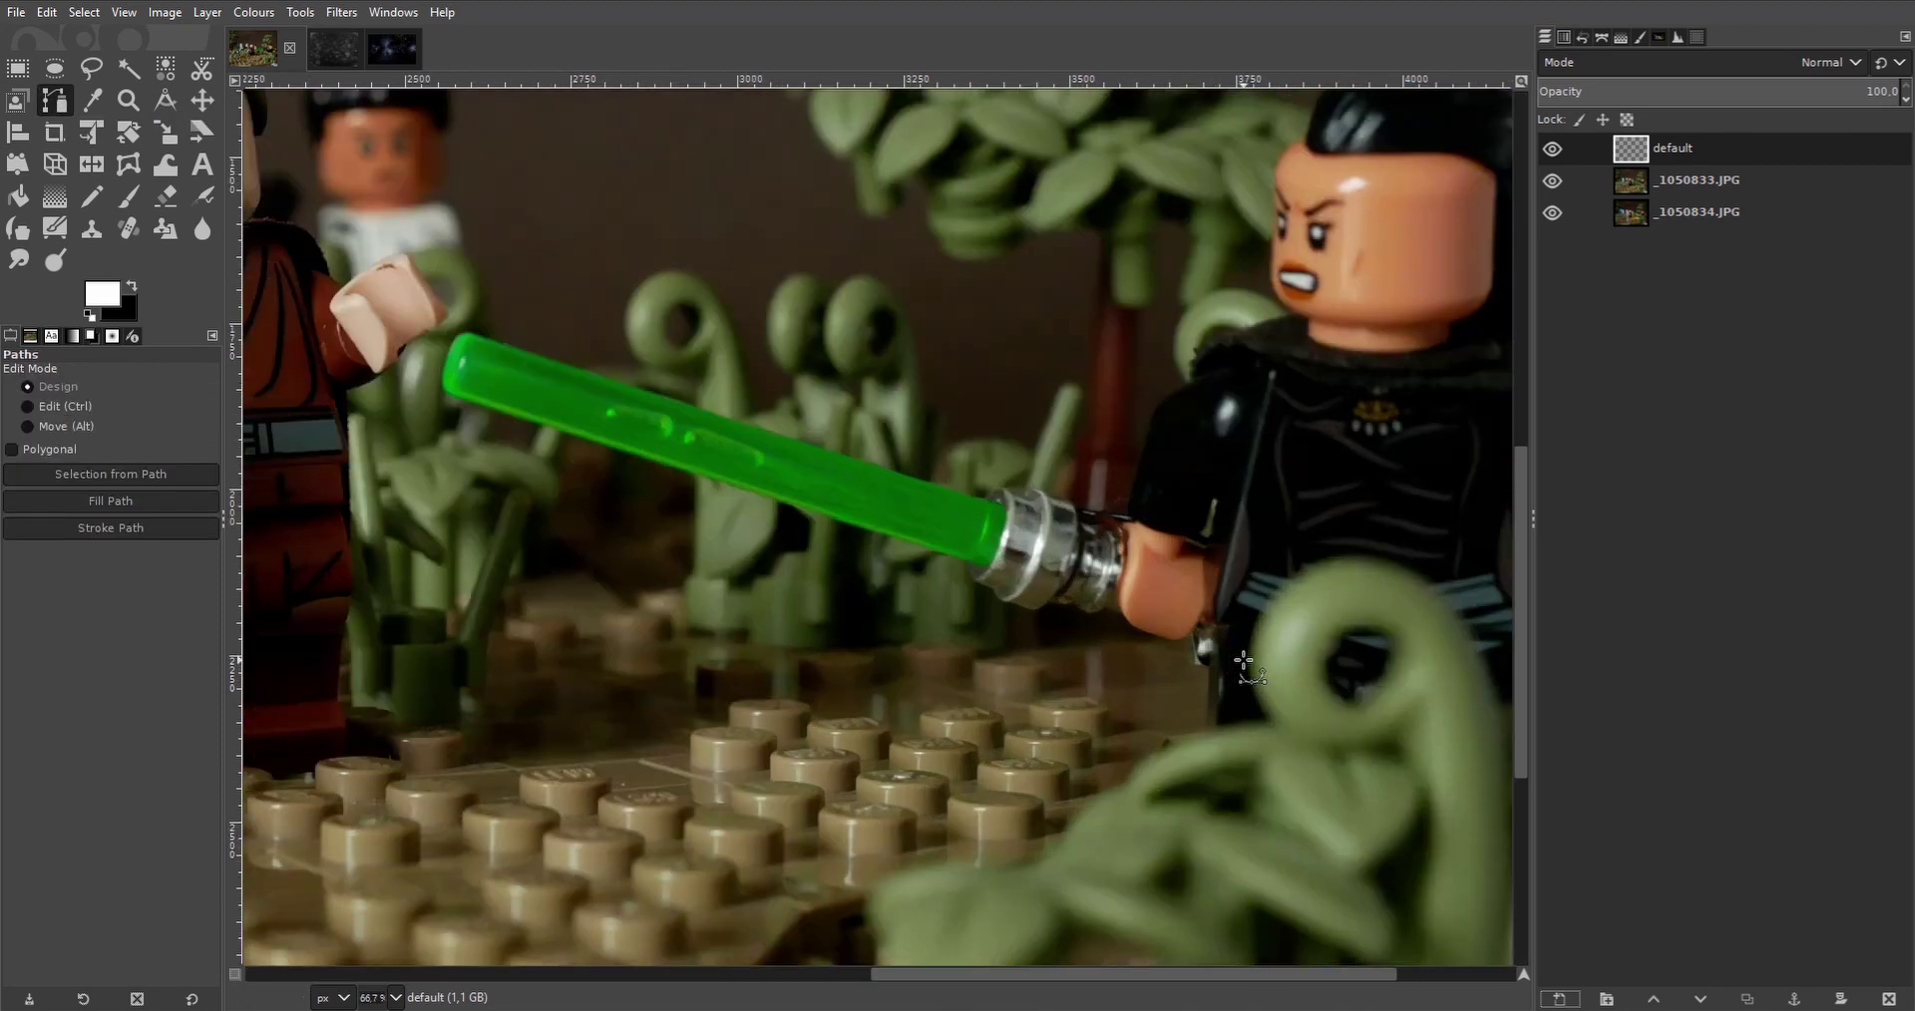
pyautogui.click(1150, 565)
pyautogui.moveTo(935, 532); pyautogui.dragTo(891, 625)
pyautogui.hotkey('ctrl', 'z')
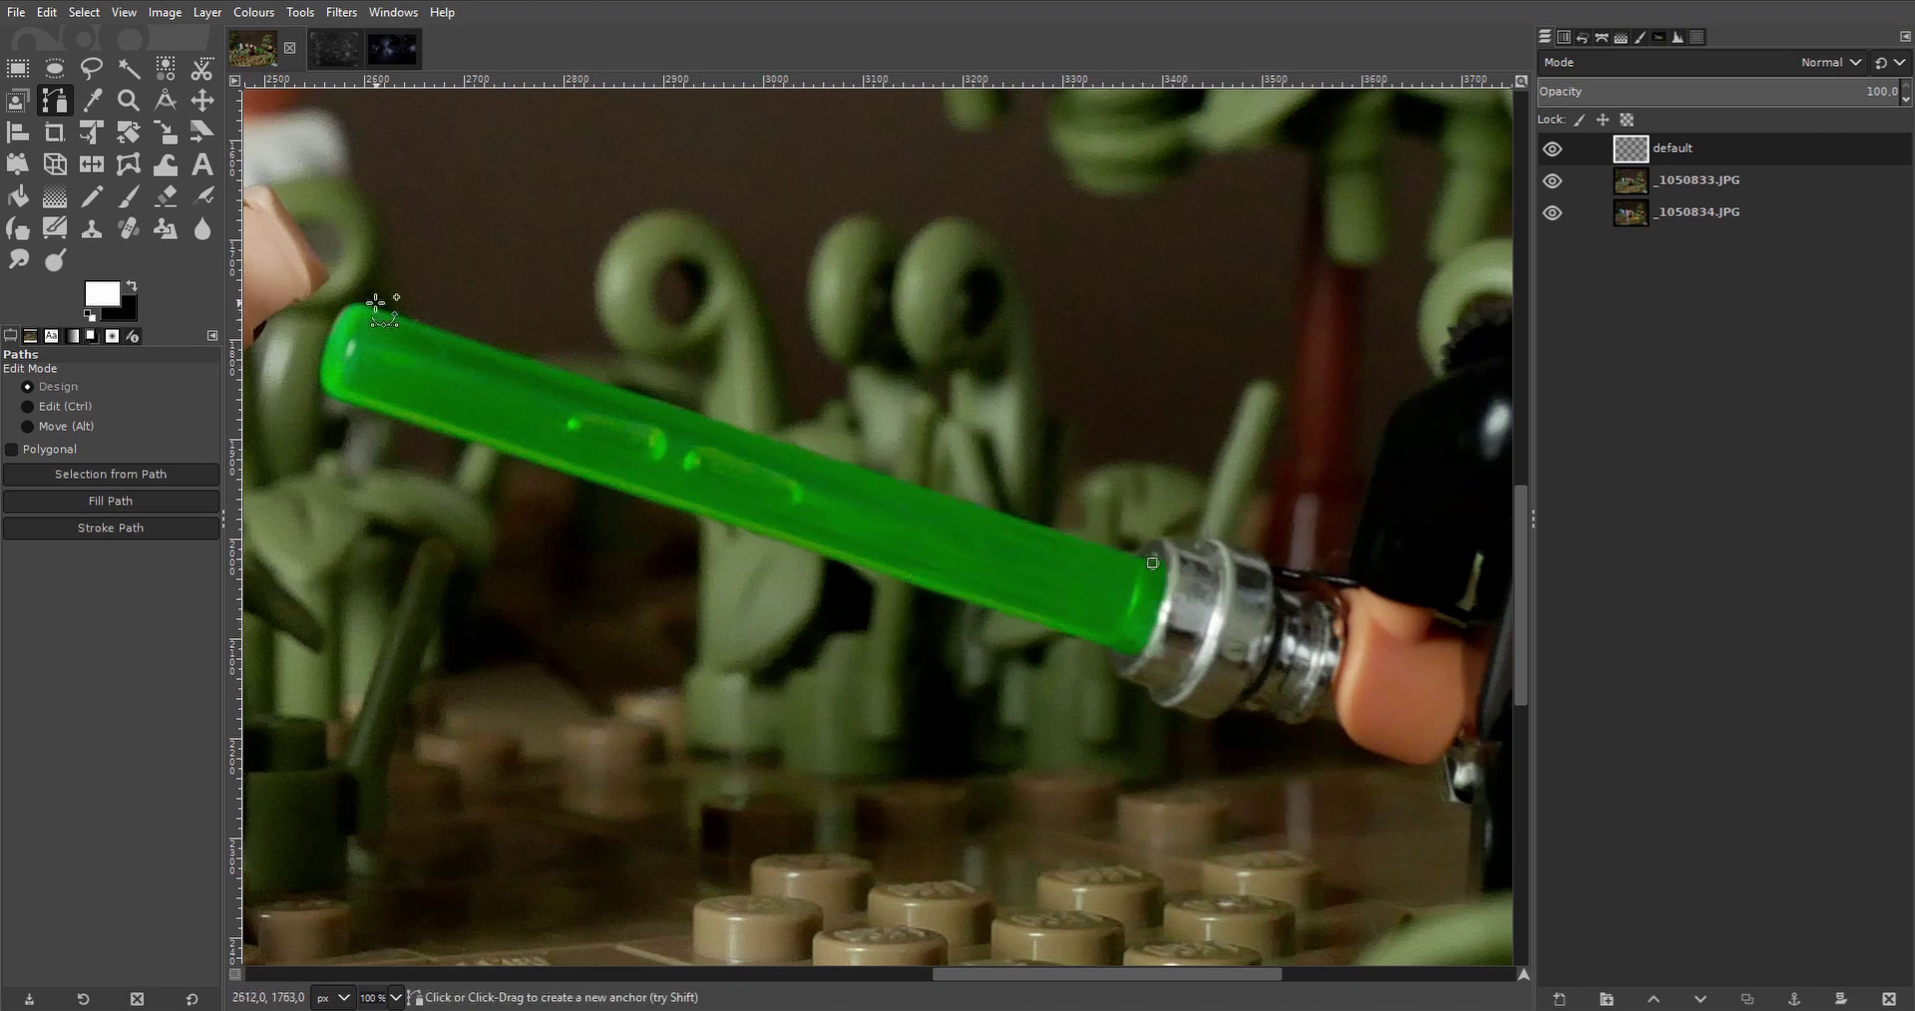
pyautogui.click(368, 308)
pyautogui.moveTo(335, 396); pyautogui.dragTo(372, 406)
pyautogui.click(1130, 653)
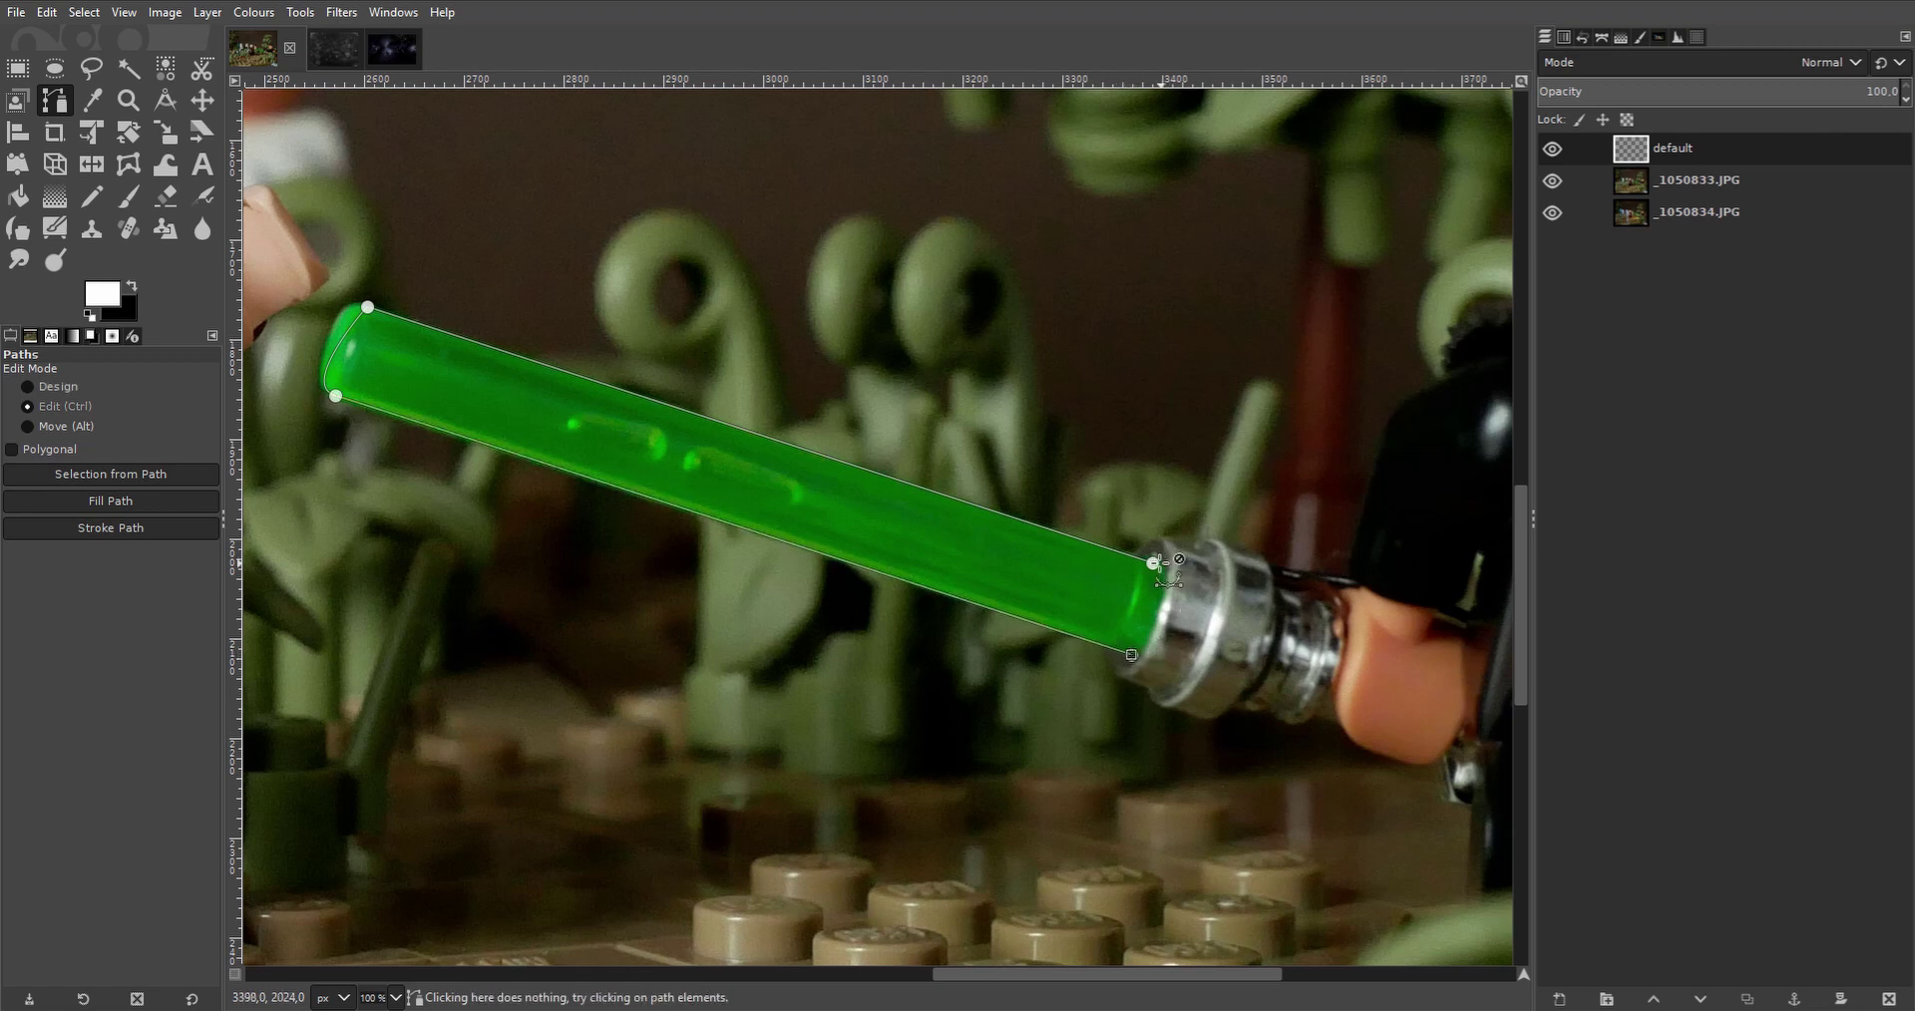
pyautogui.keyDown('ctrl'); pyautogui.click(1152, 563); pyautogui.keyUp('ctrl')
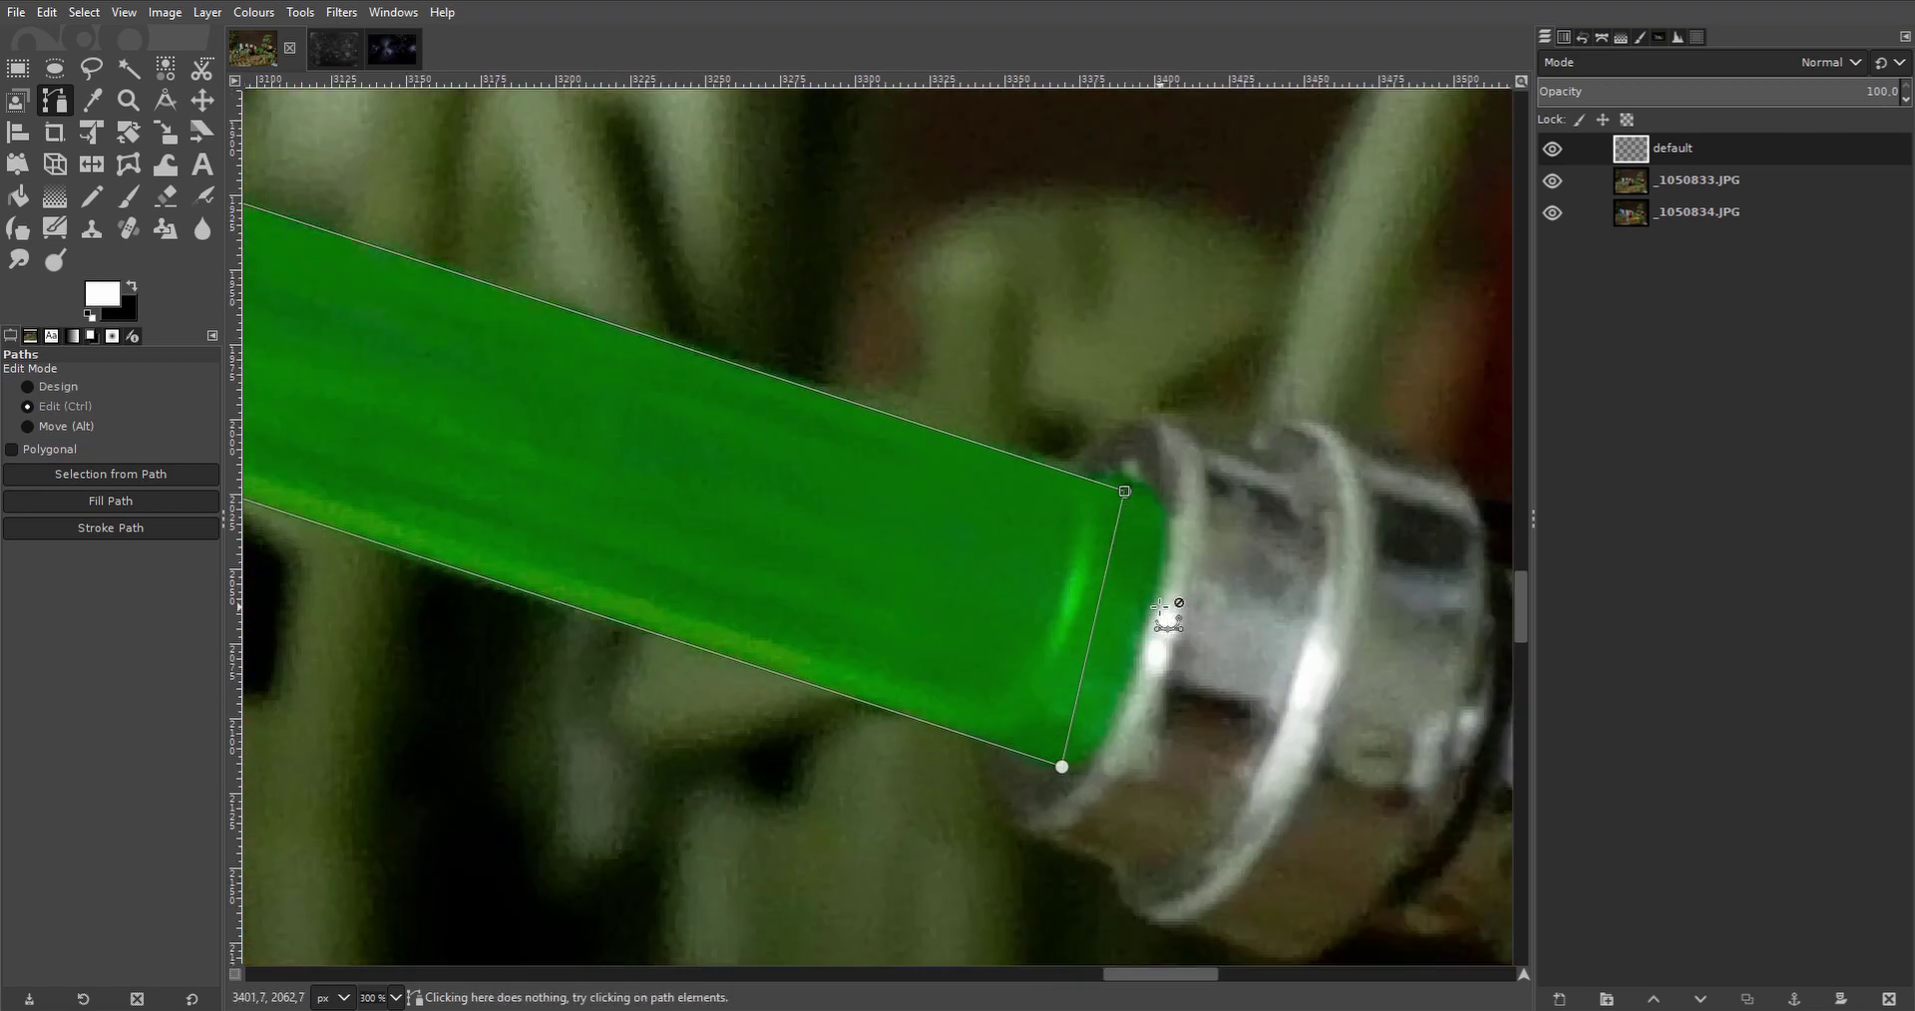
# Curve the path segments at the blade's hilt end and rounded tip to match the blade's outline.
pyautogui.scroll(3, 1180, 587)
pyautogui.moveTo(1118, 527); pyautogui.dragTo(1163, 533)
pyautogui.moveTo(1069, 766); pyautogui.dragTo(1081, 760)
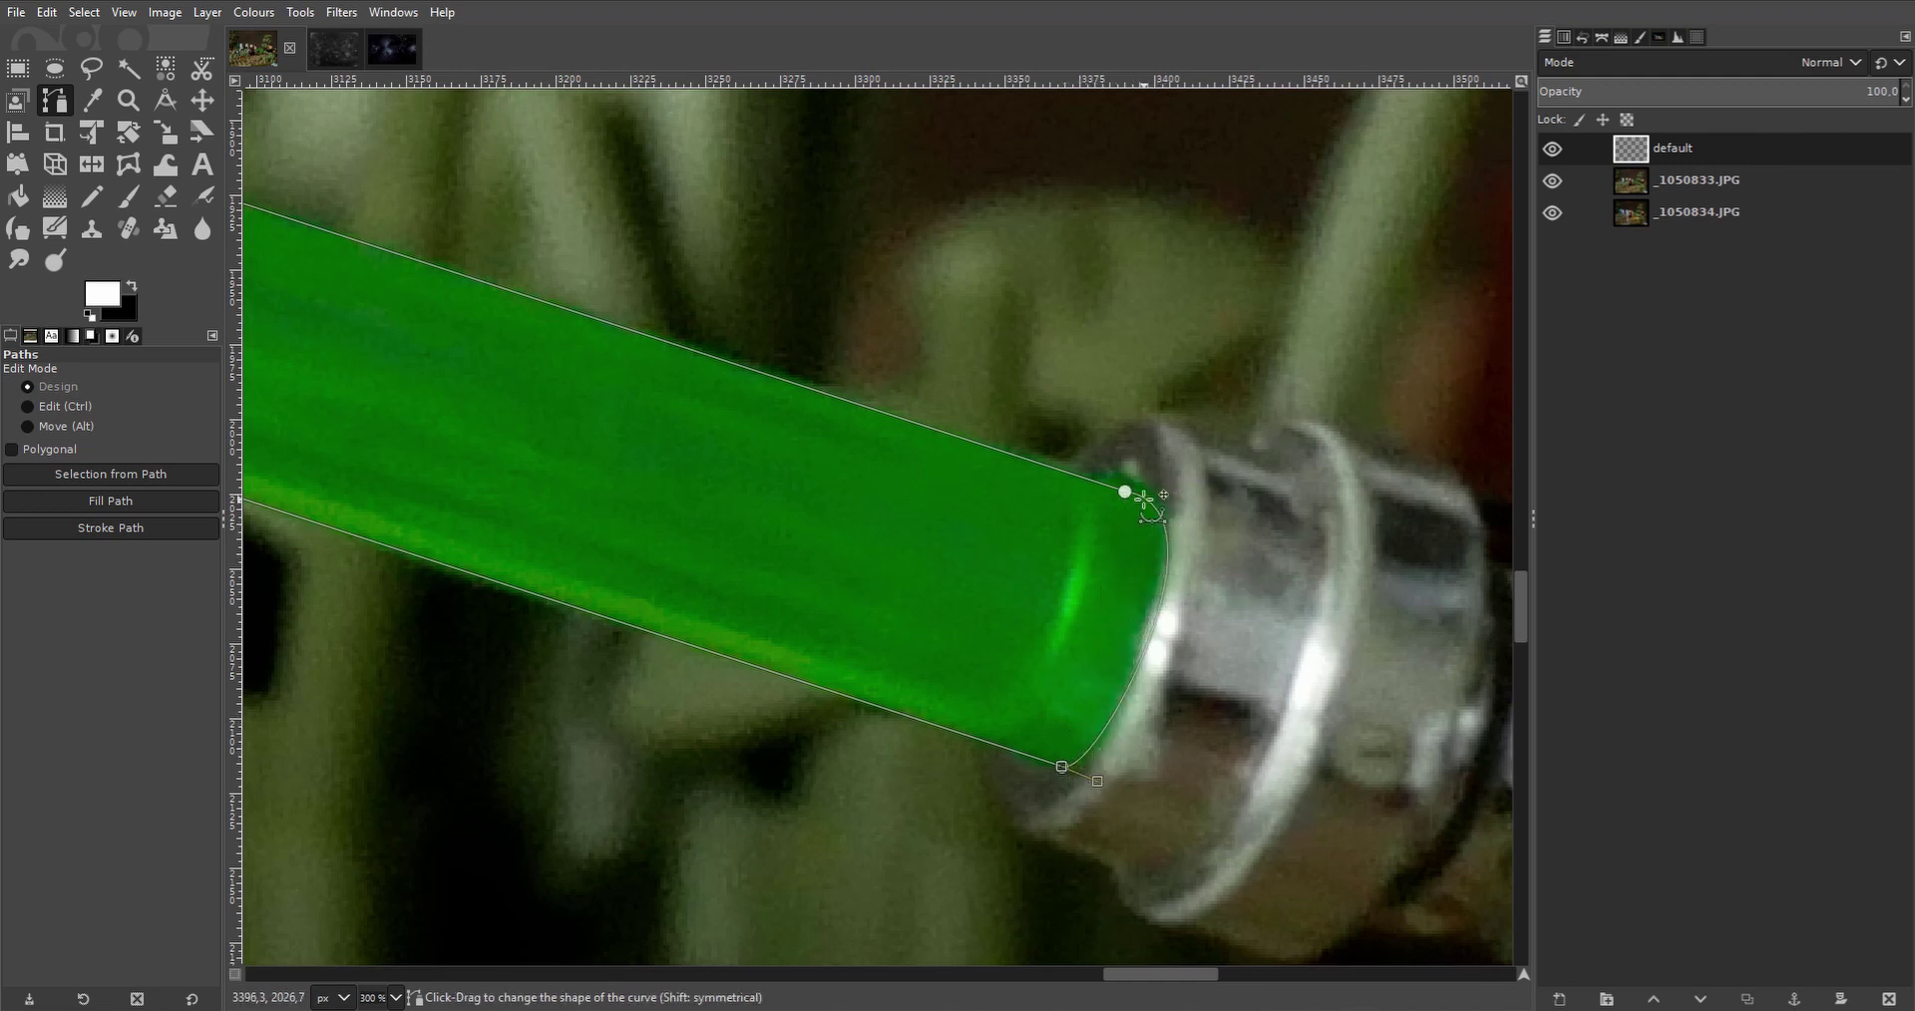
pyautogui.click(1126, 491)
pyautogui.moveTo(1239, 510); pyautogui.dragTo(1205, 492)
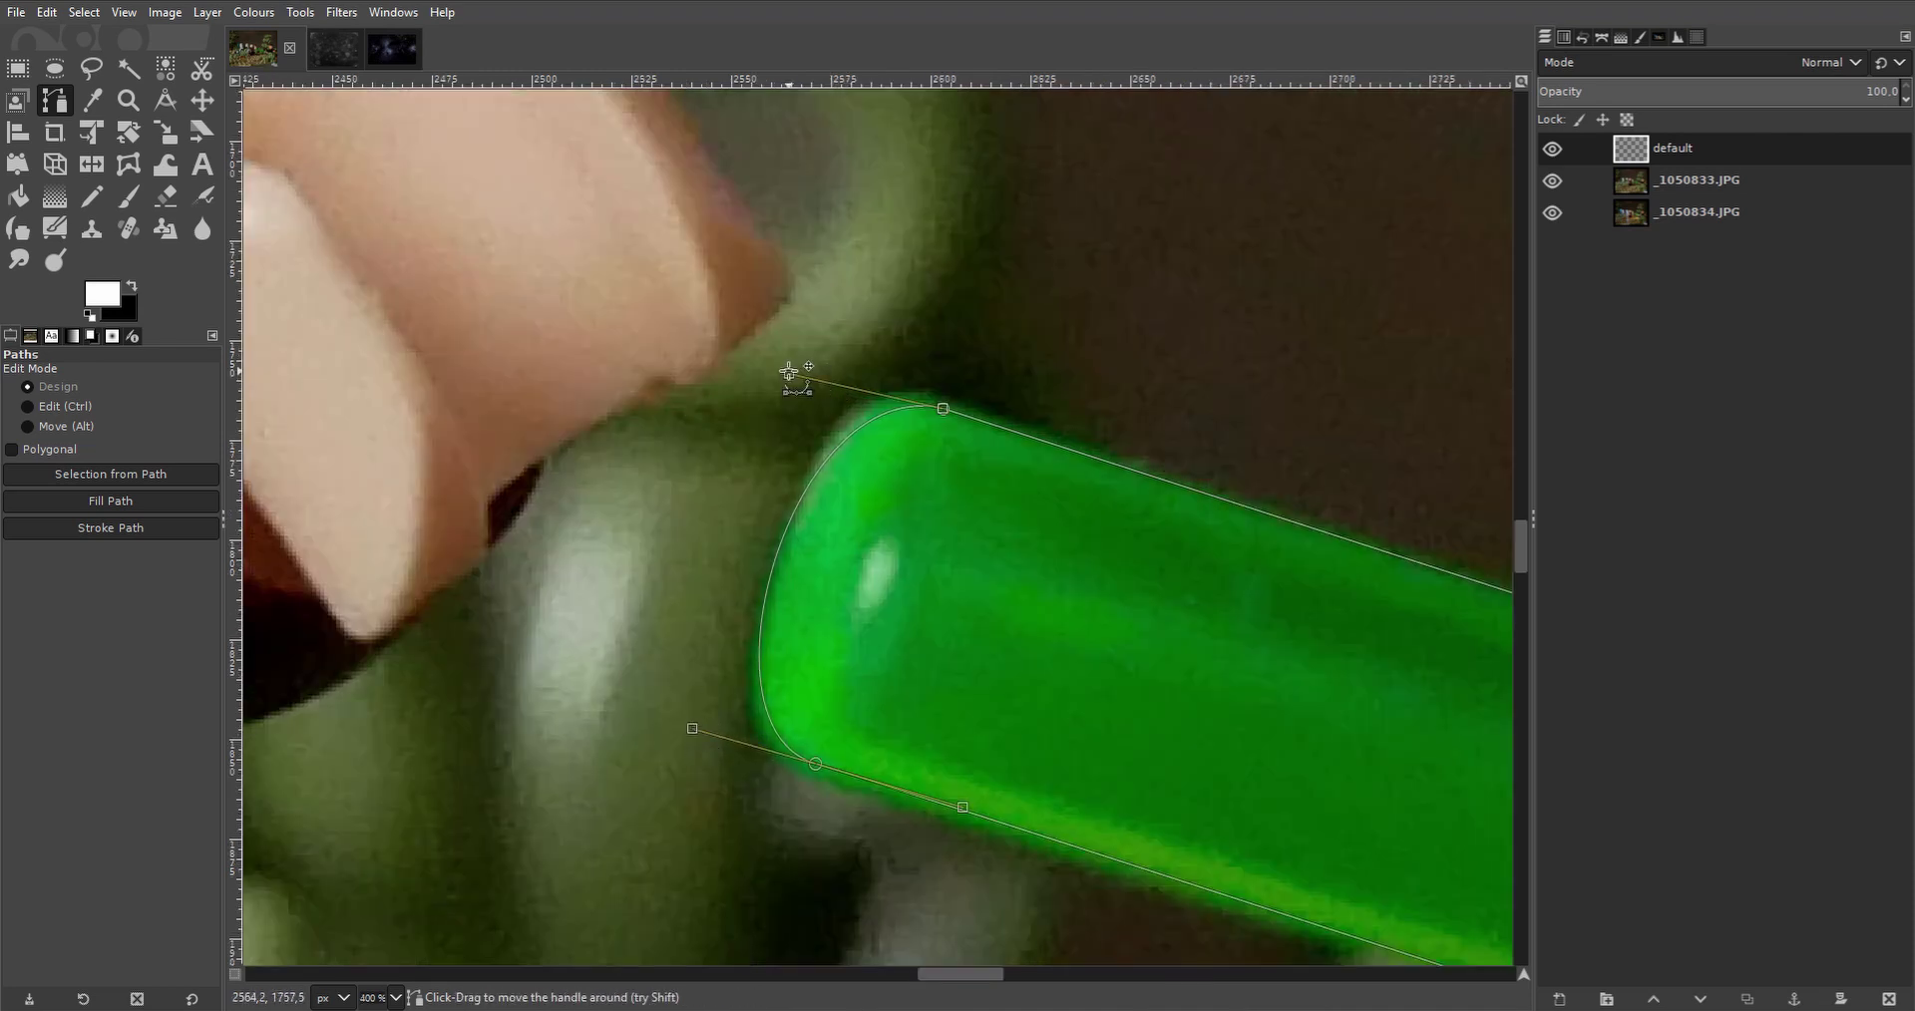
pyautogui.scroll(-4, 1068, 616)
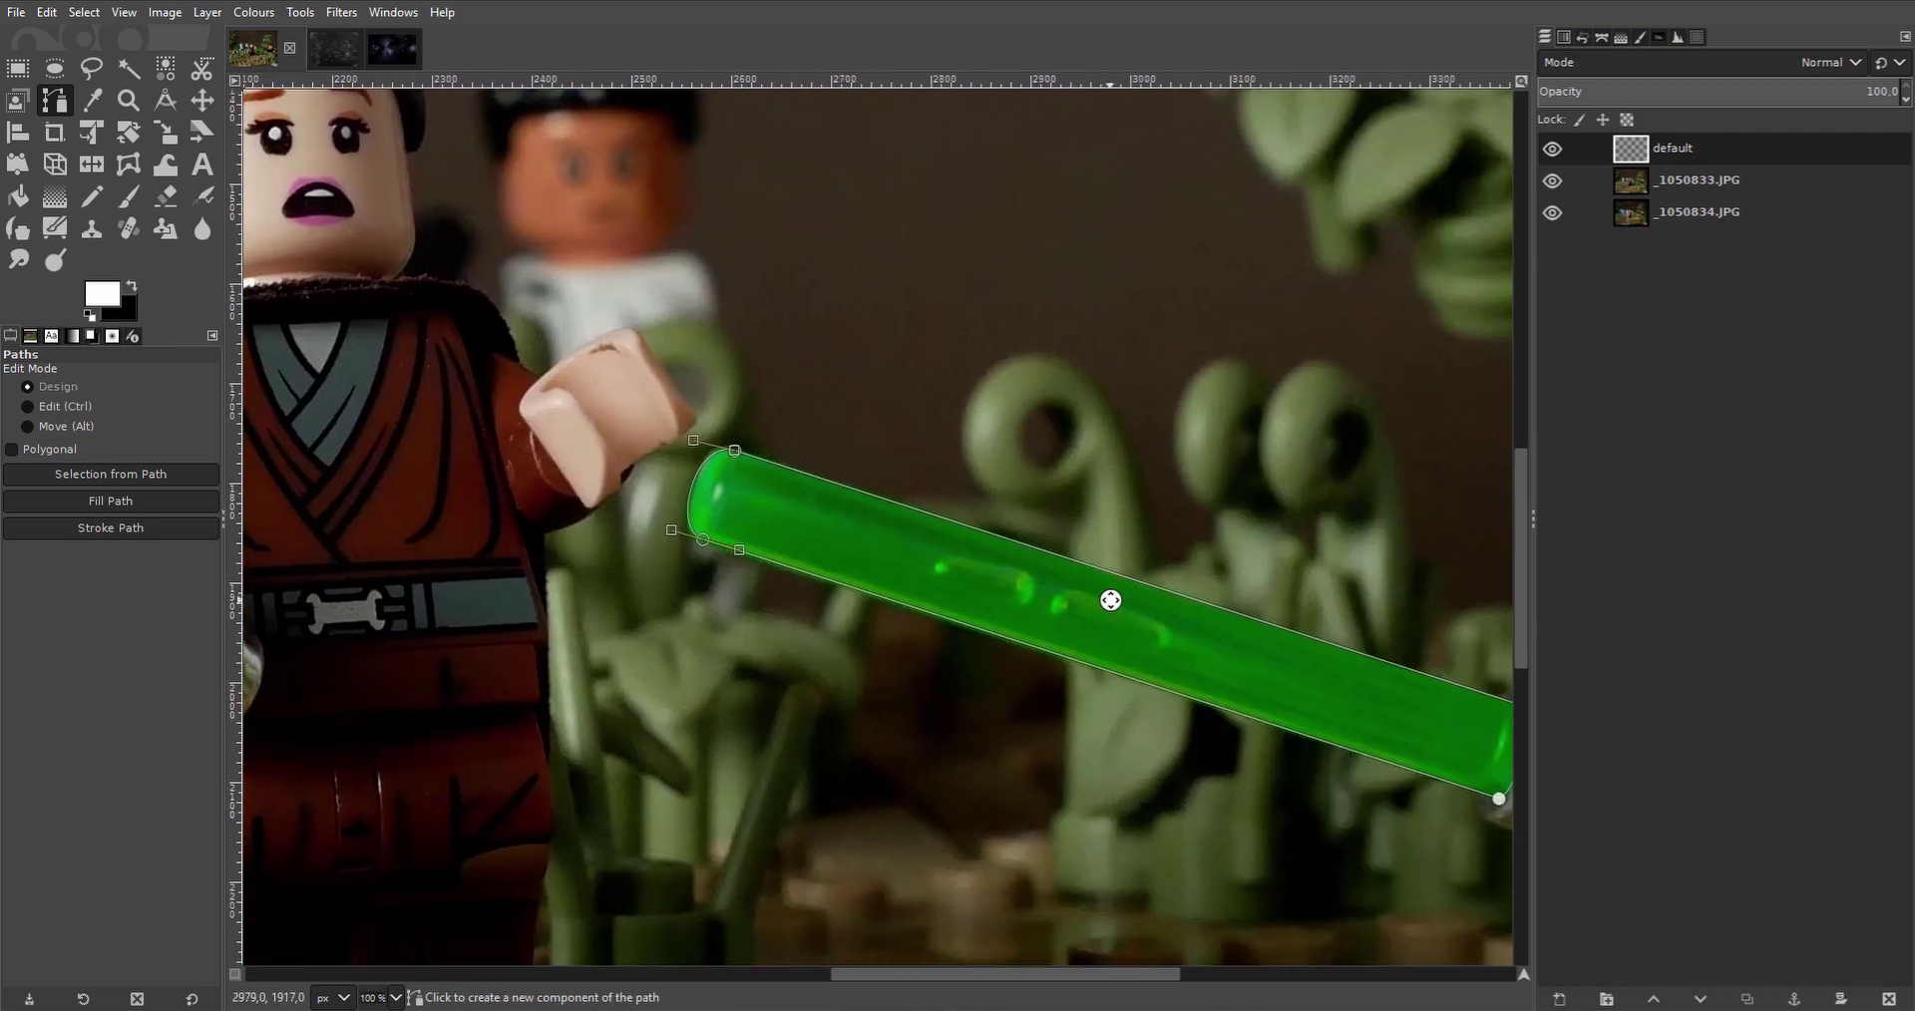
pyautogui.moveTo(1110, 599); pyautogui.dragTo(877, 523)
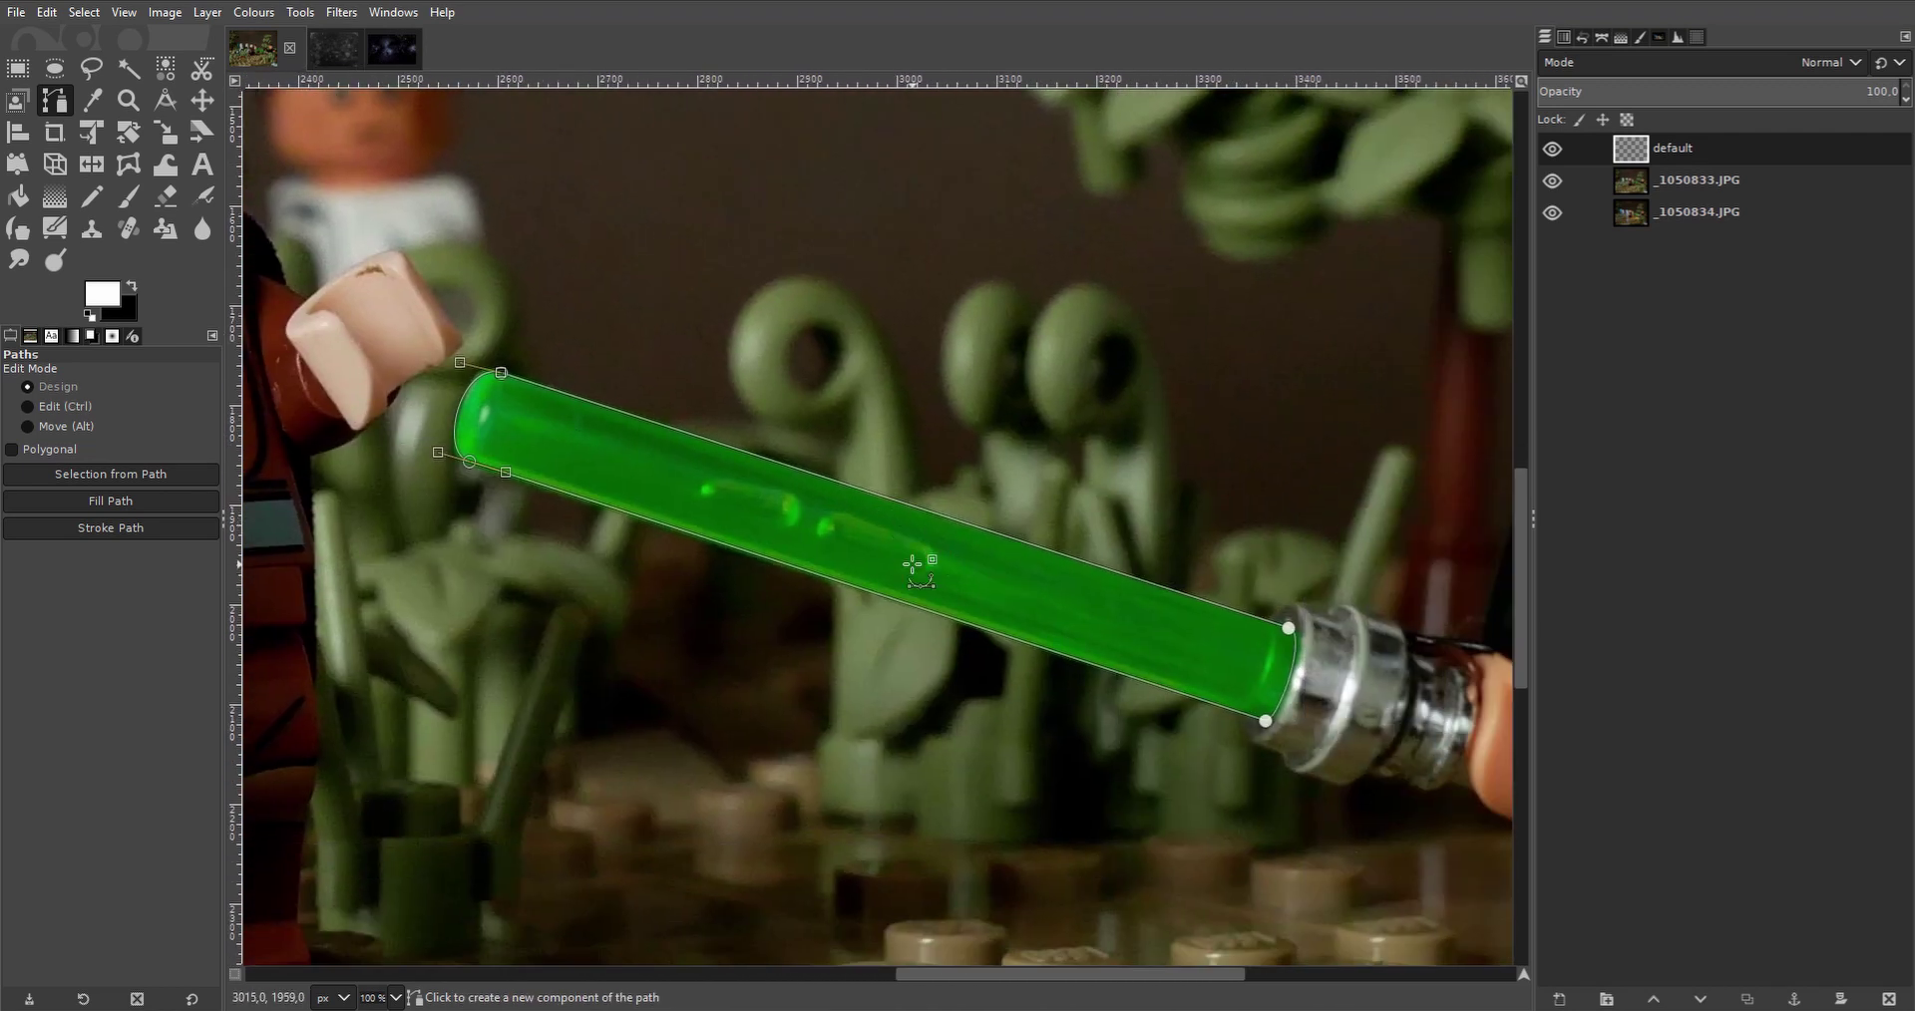
# Fill a selection made from the blade path with white on the default layer, and clear the selection.
pyautogui.hotkey('shift', 'v')
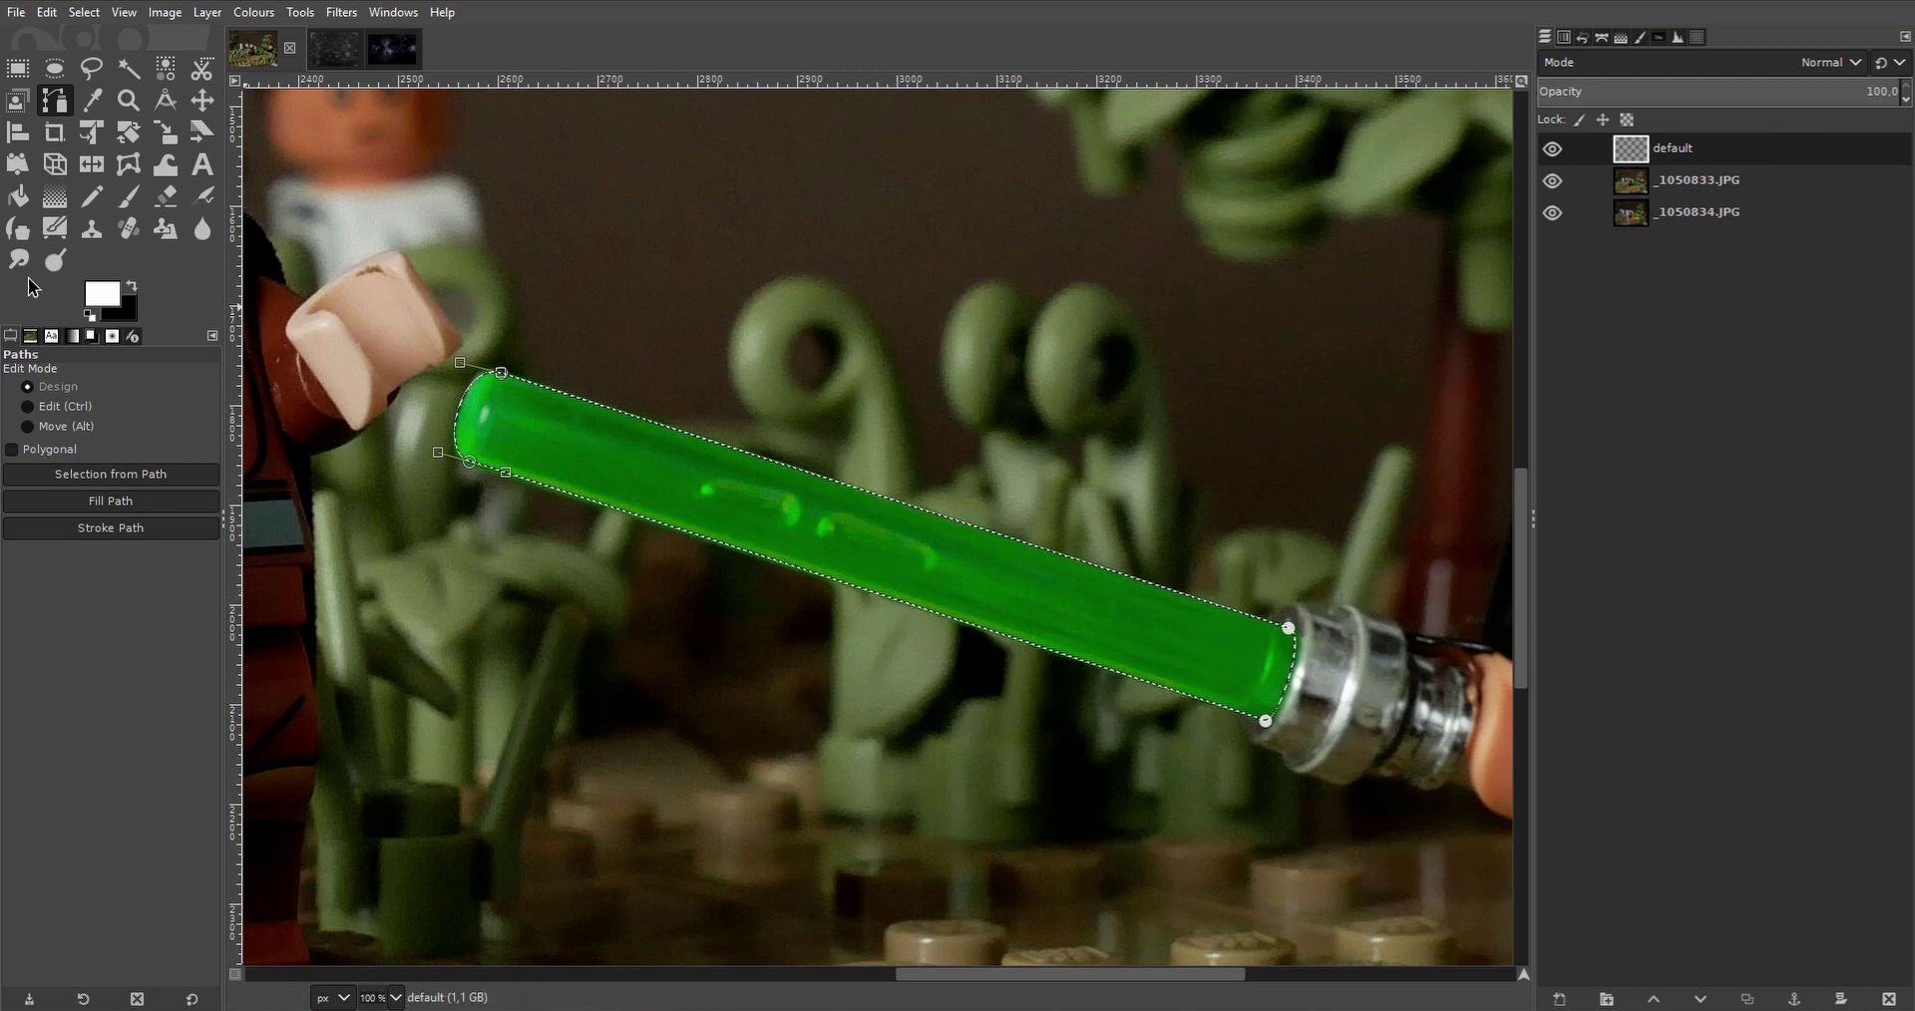
pyautogui.click(17, 197)
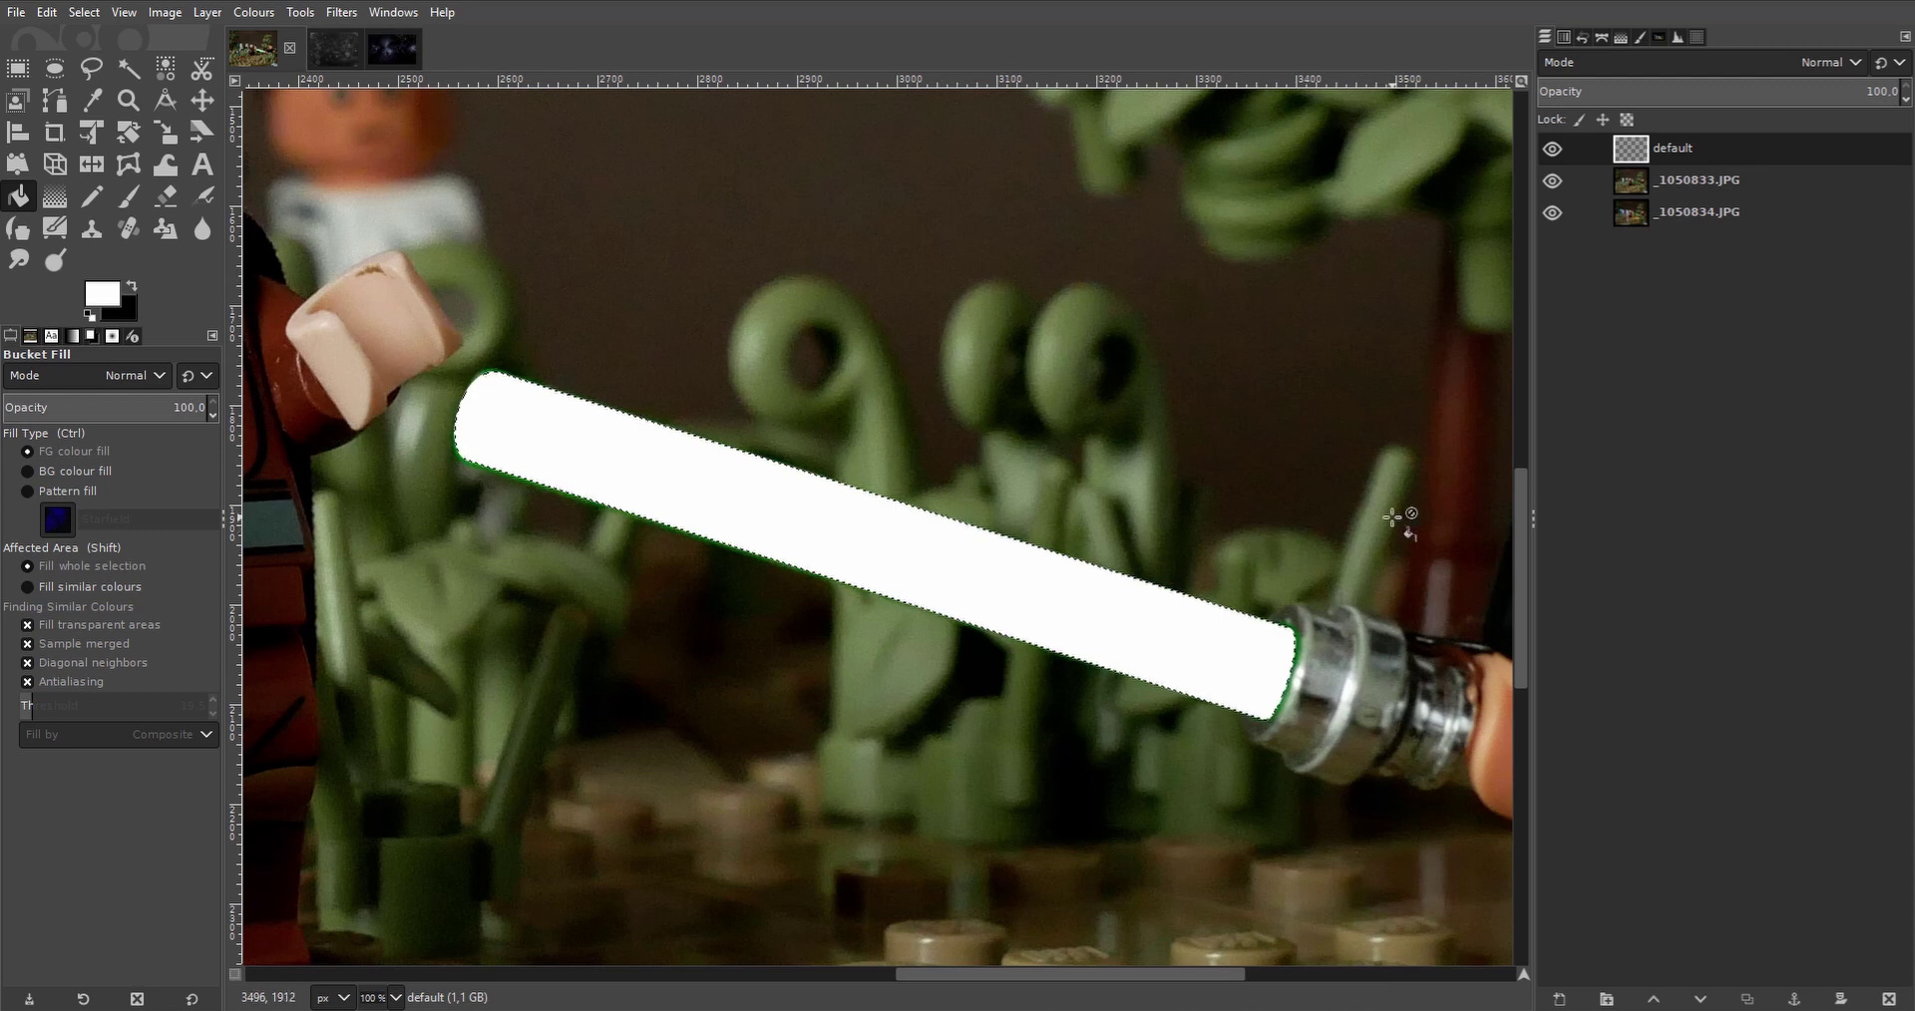
pyautogui.hotkey('ctrl', 'shift')
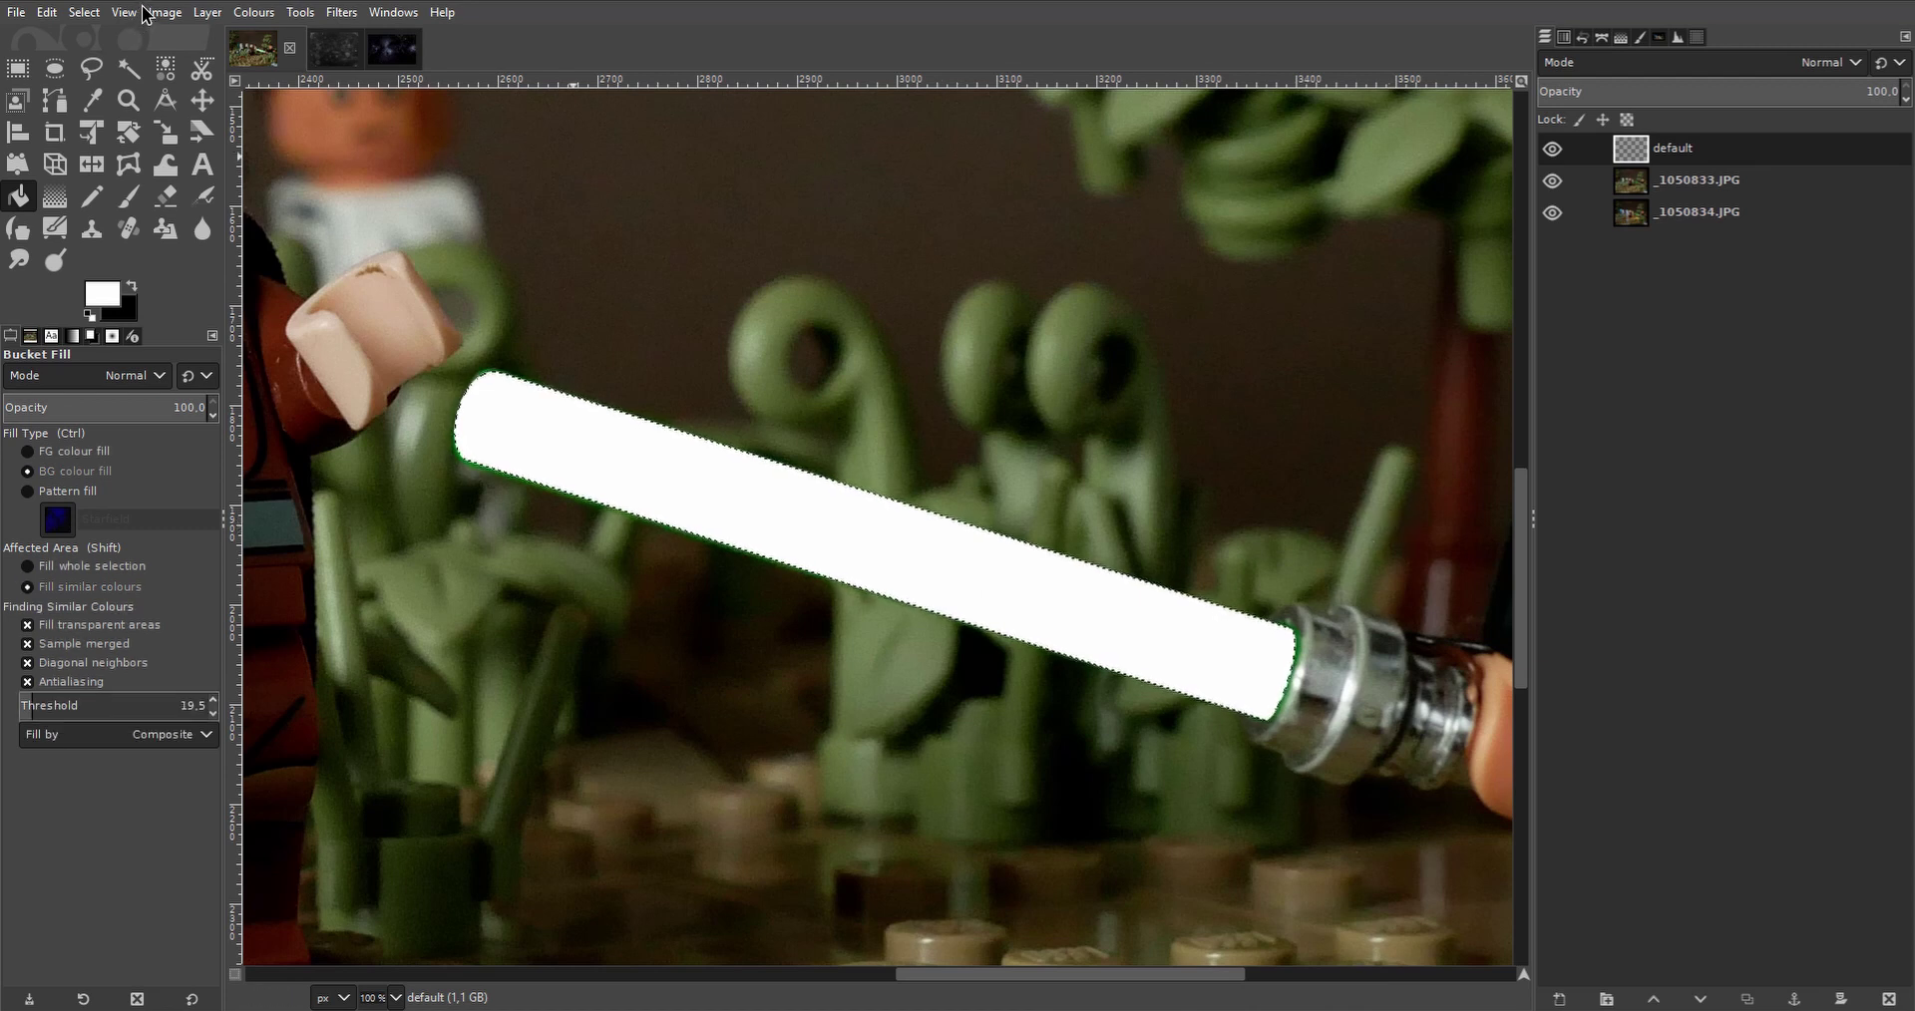
pyautogui.hotkey('ctrl', 'shift', 'a')
pyautogui.click(94, 14)
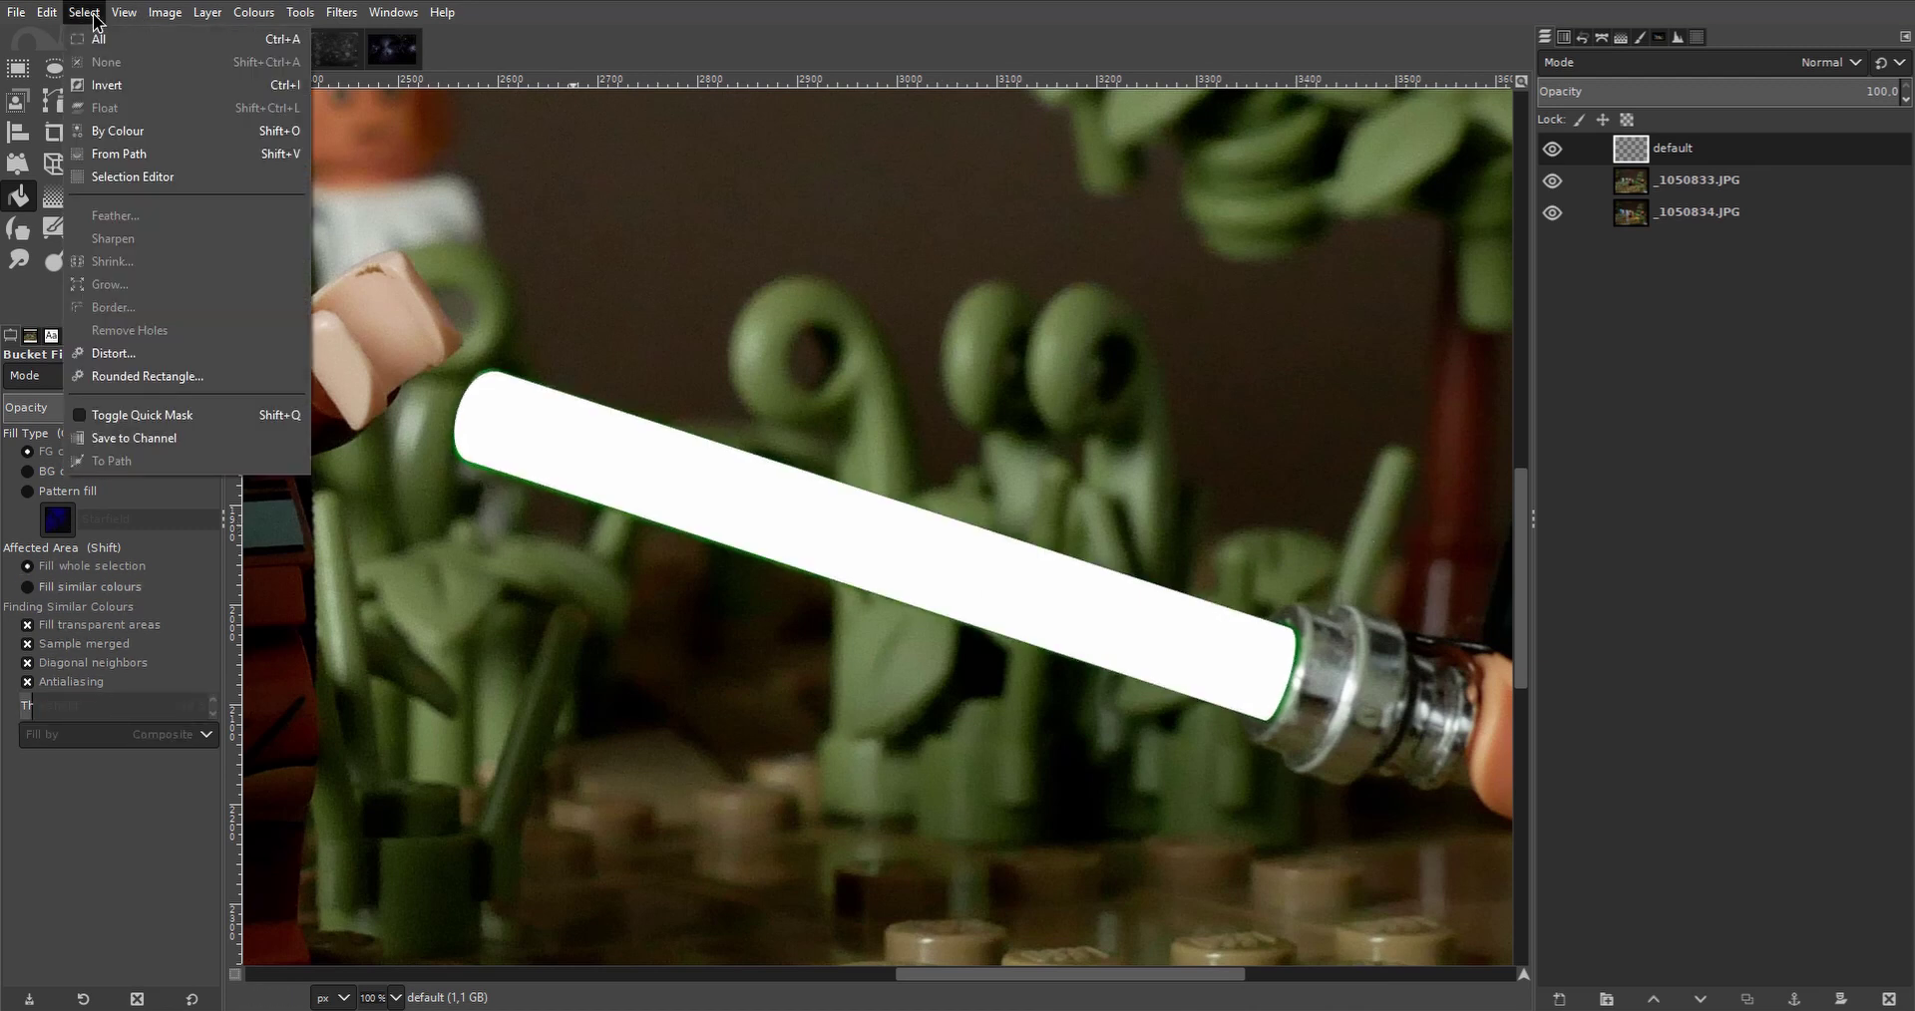
pyautogui.click(554, 28)
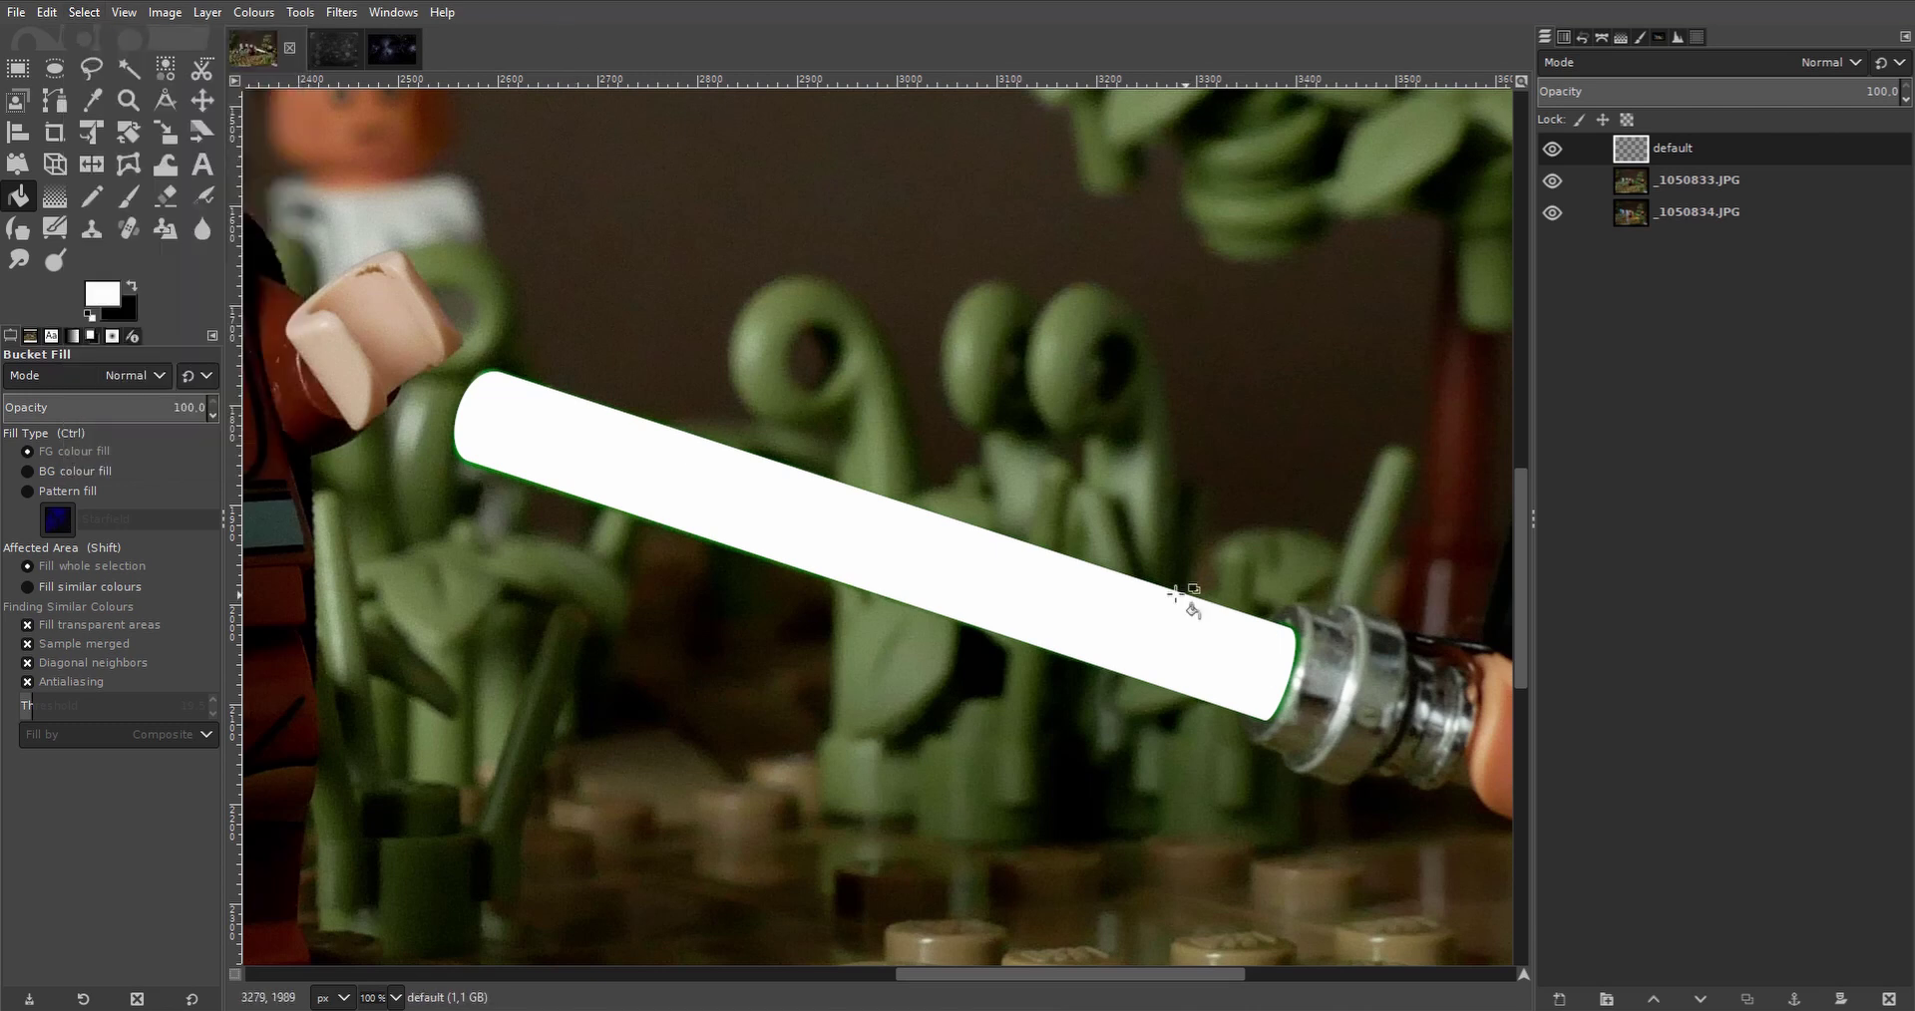
# Hide the _1050833.JPG layer so the white blade sits over the _1050834.JPG photo.
pyautogui.scroll(-4, 1112, 599)
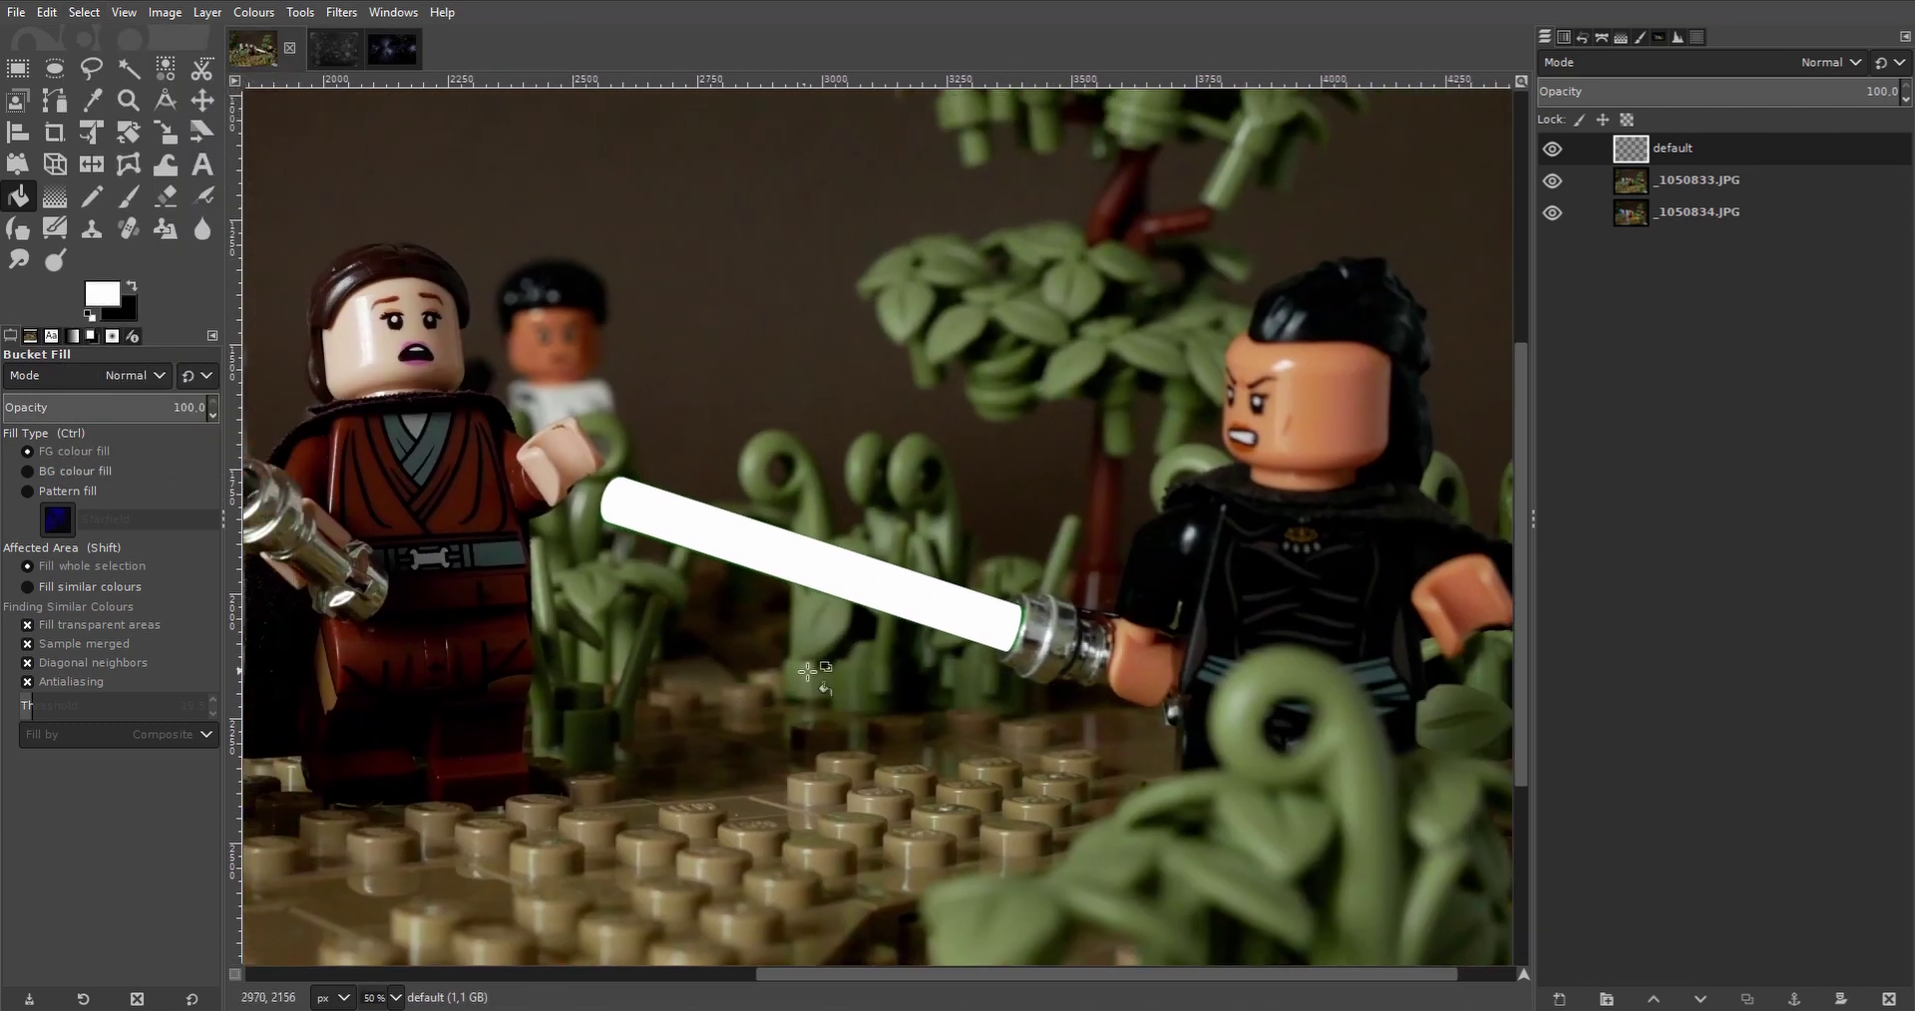
pyautogui.press('ctrl')
pyautogui.scroll(2, 789, 611)
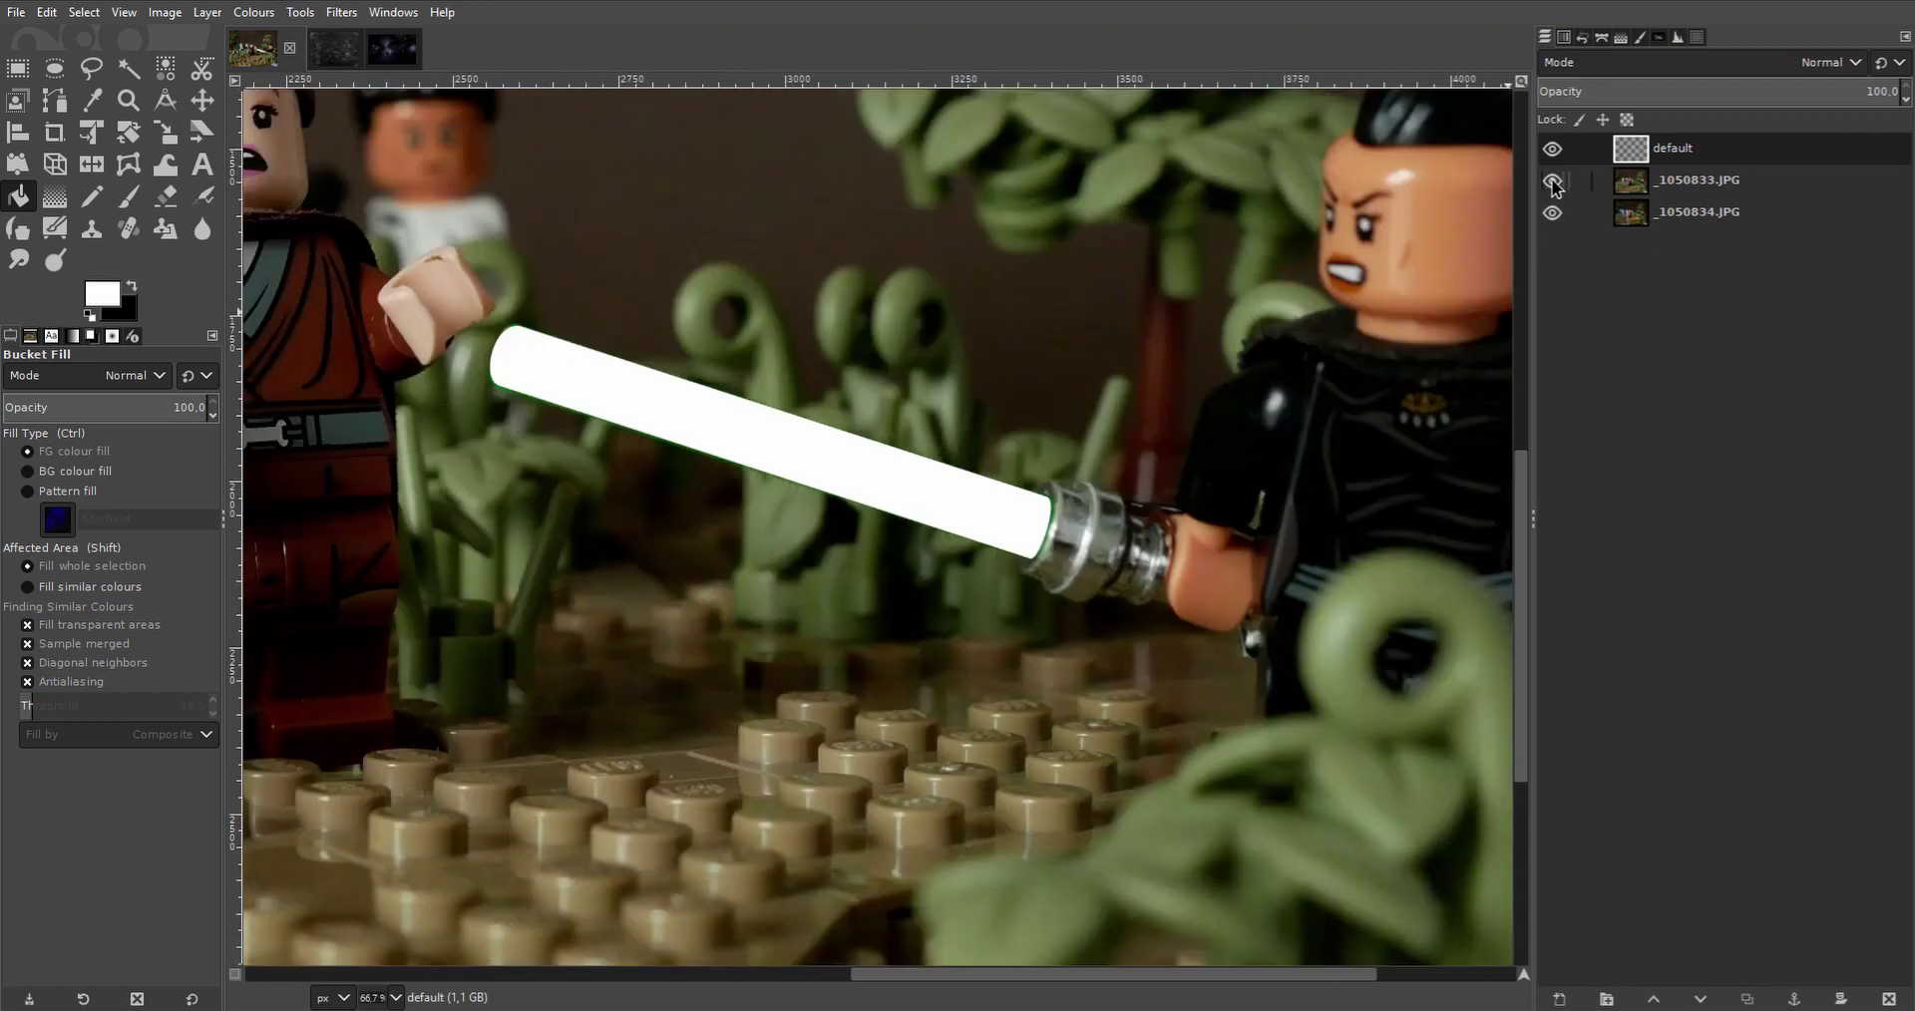
pyautogui.click(1553, 183)
pyautogui.scroll(-2, 973, 688)
pyautogui.moveTo(1014, 695); pyautogui.dragTo(1137, 670)
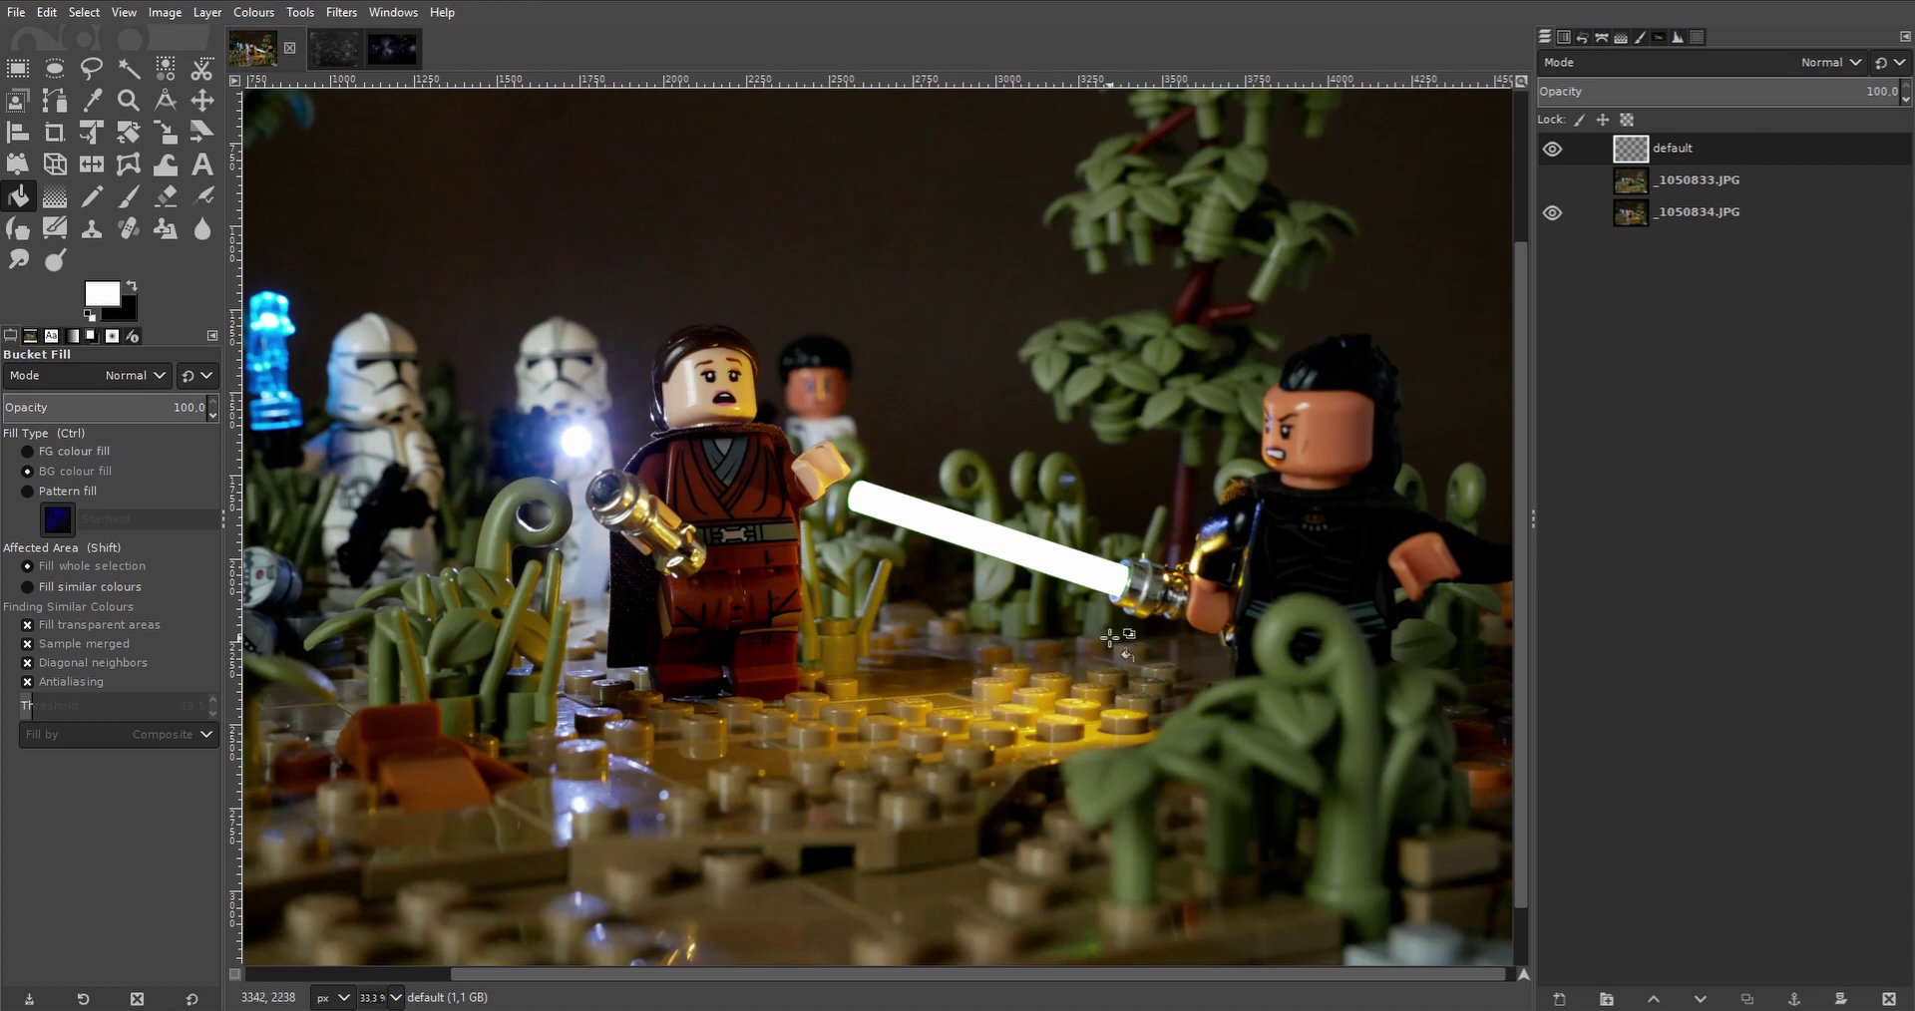
# Apply a Gaussian Blur of 1.50 in X and Y to the white blade on the default layer.
pyautogui.scroll(7, 1117, 639)
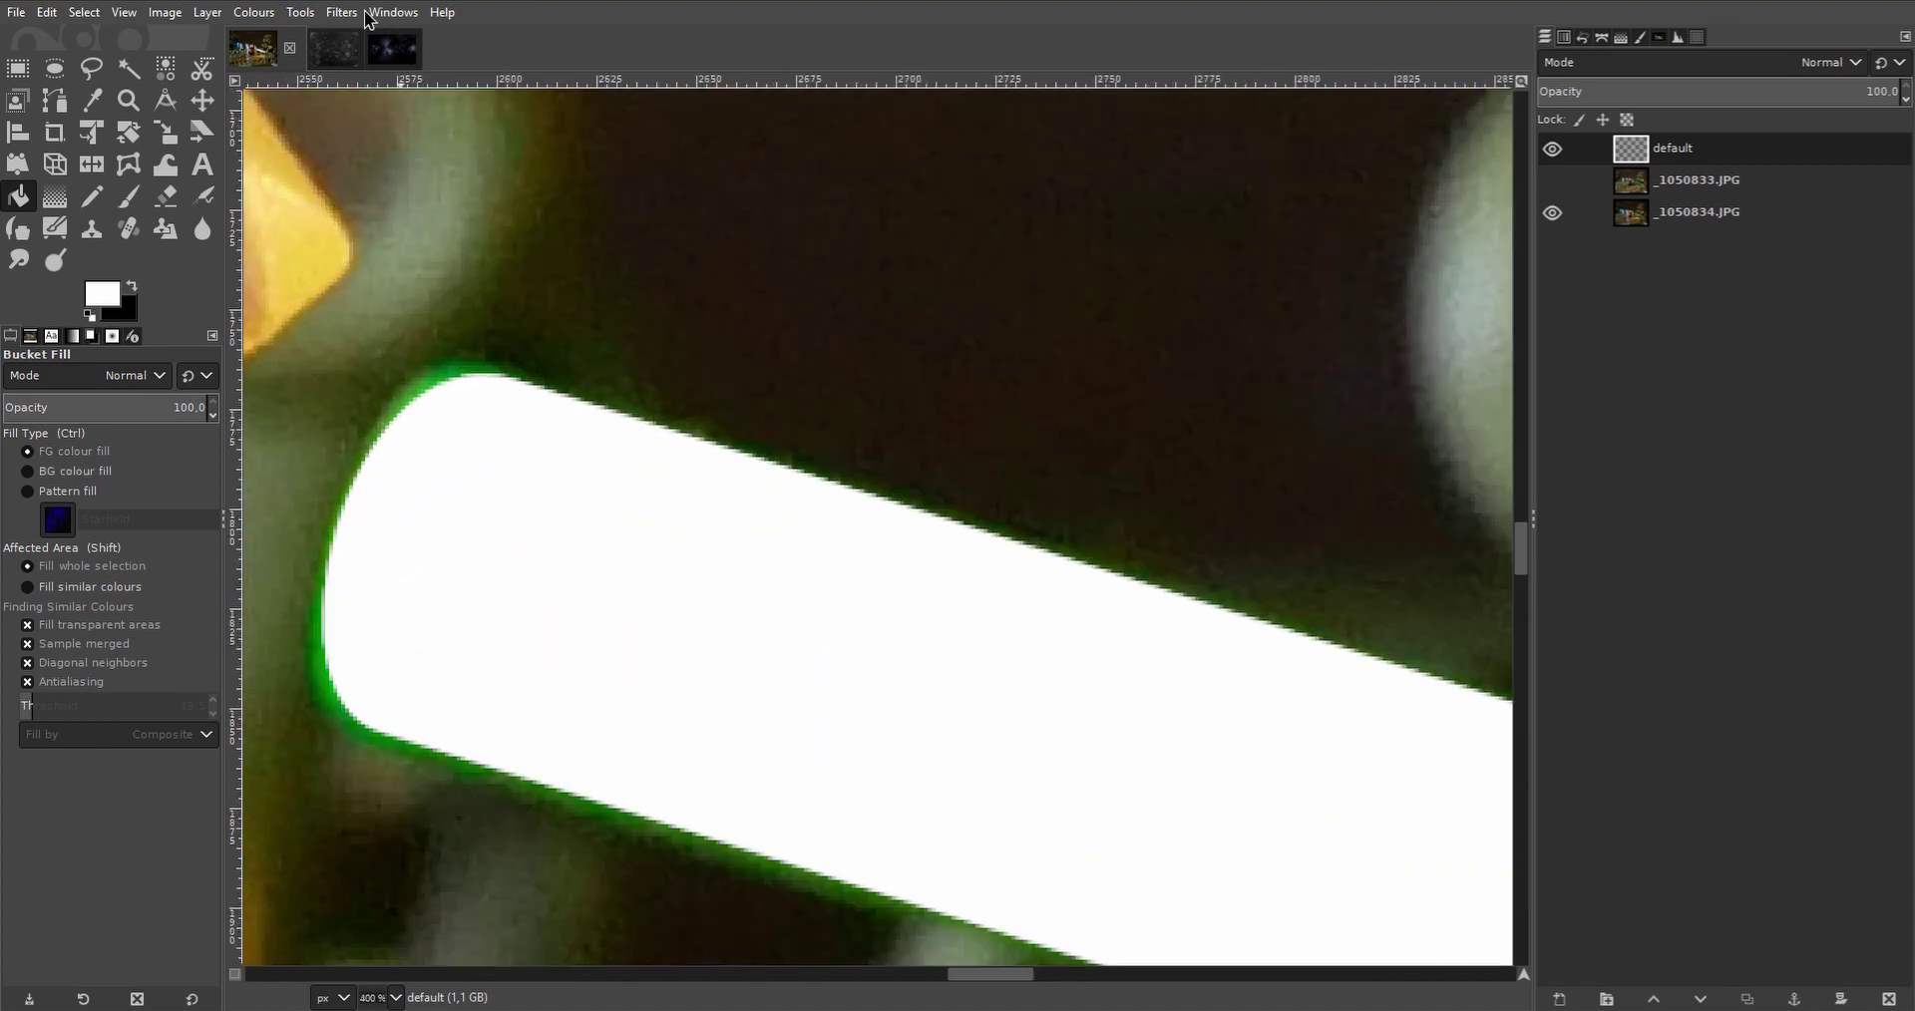
pyautogui.click(341, 12)
pyautogui.moveTo(443, 122)
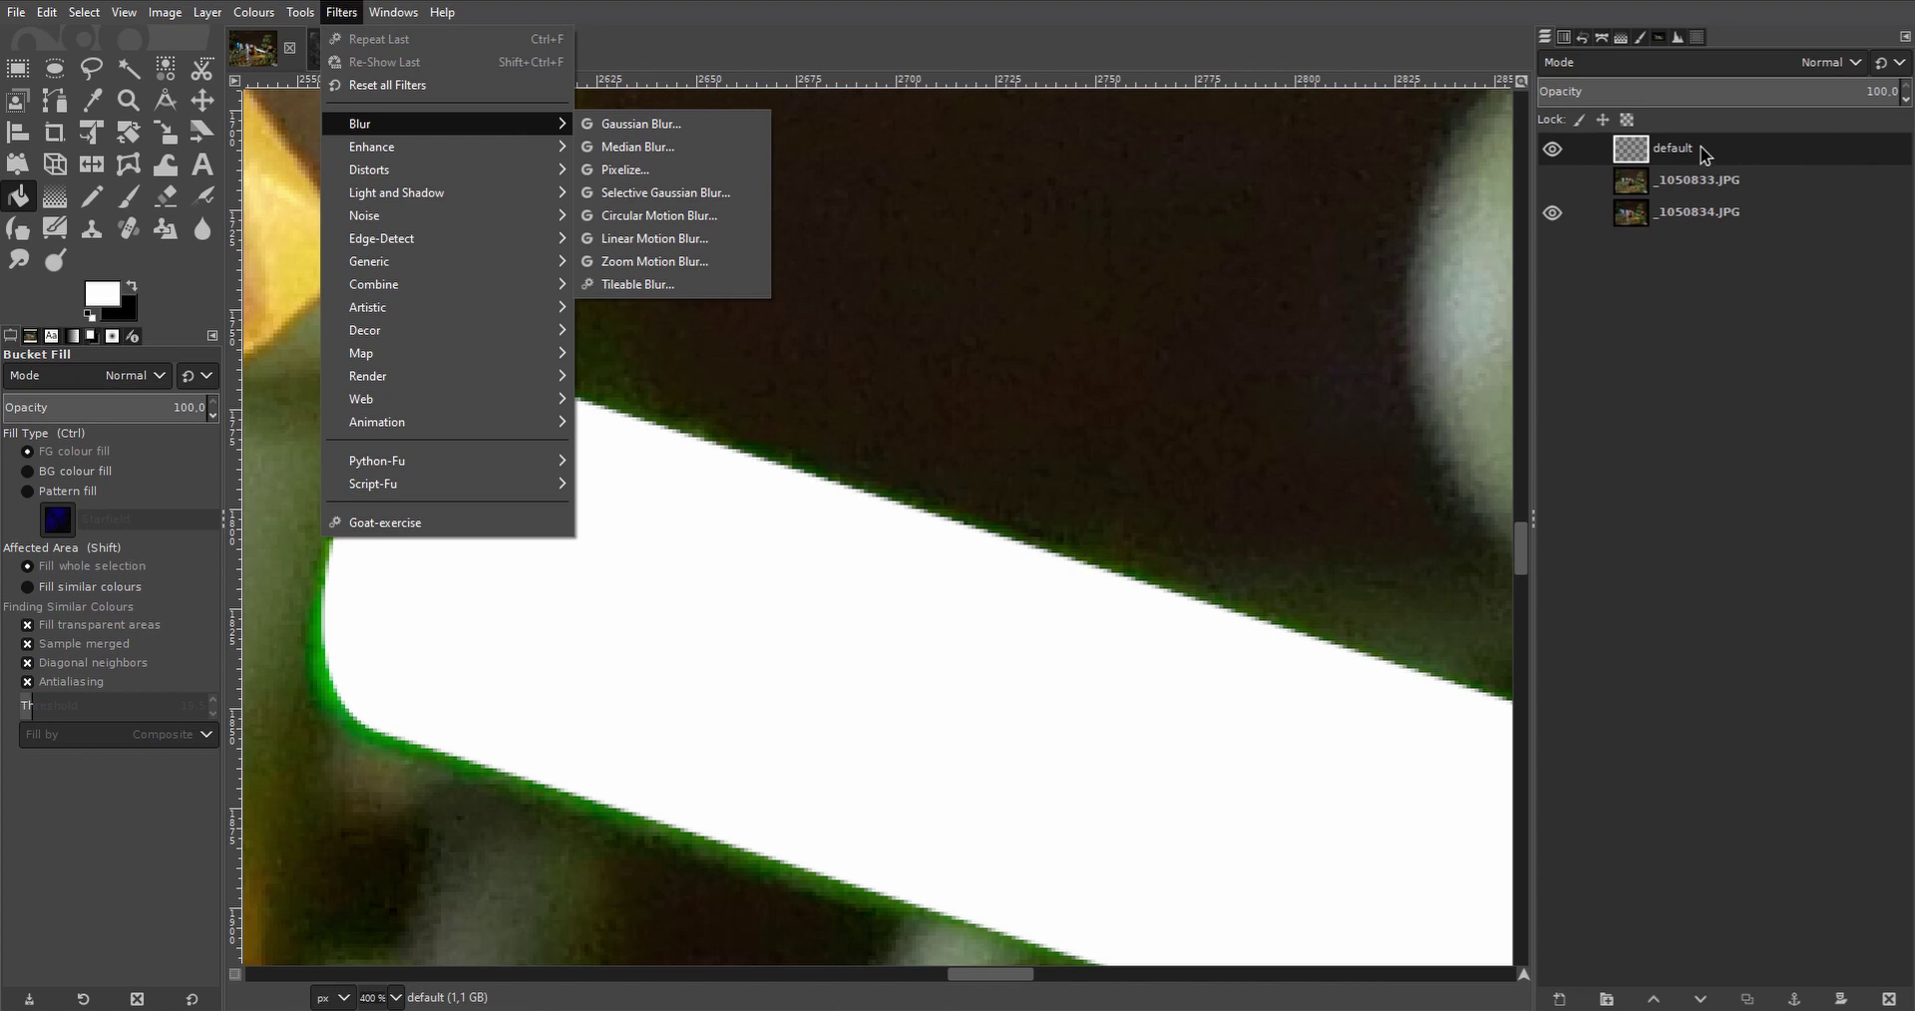
pyautogui.click(695, 126)
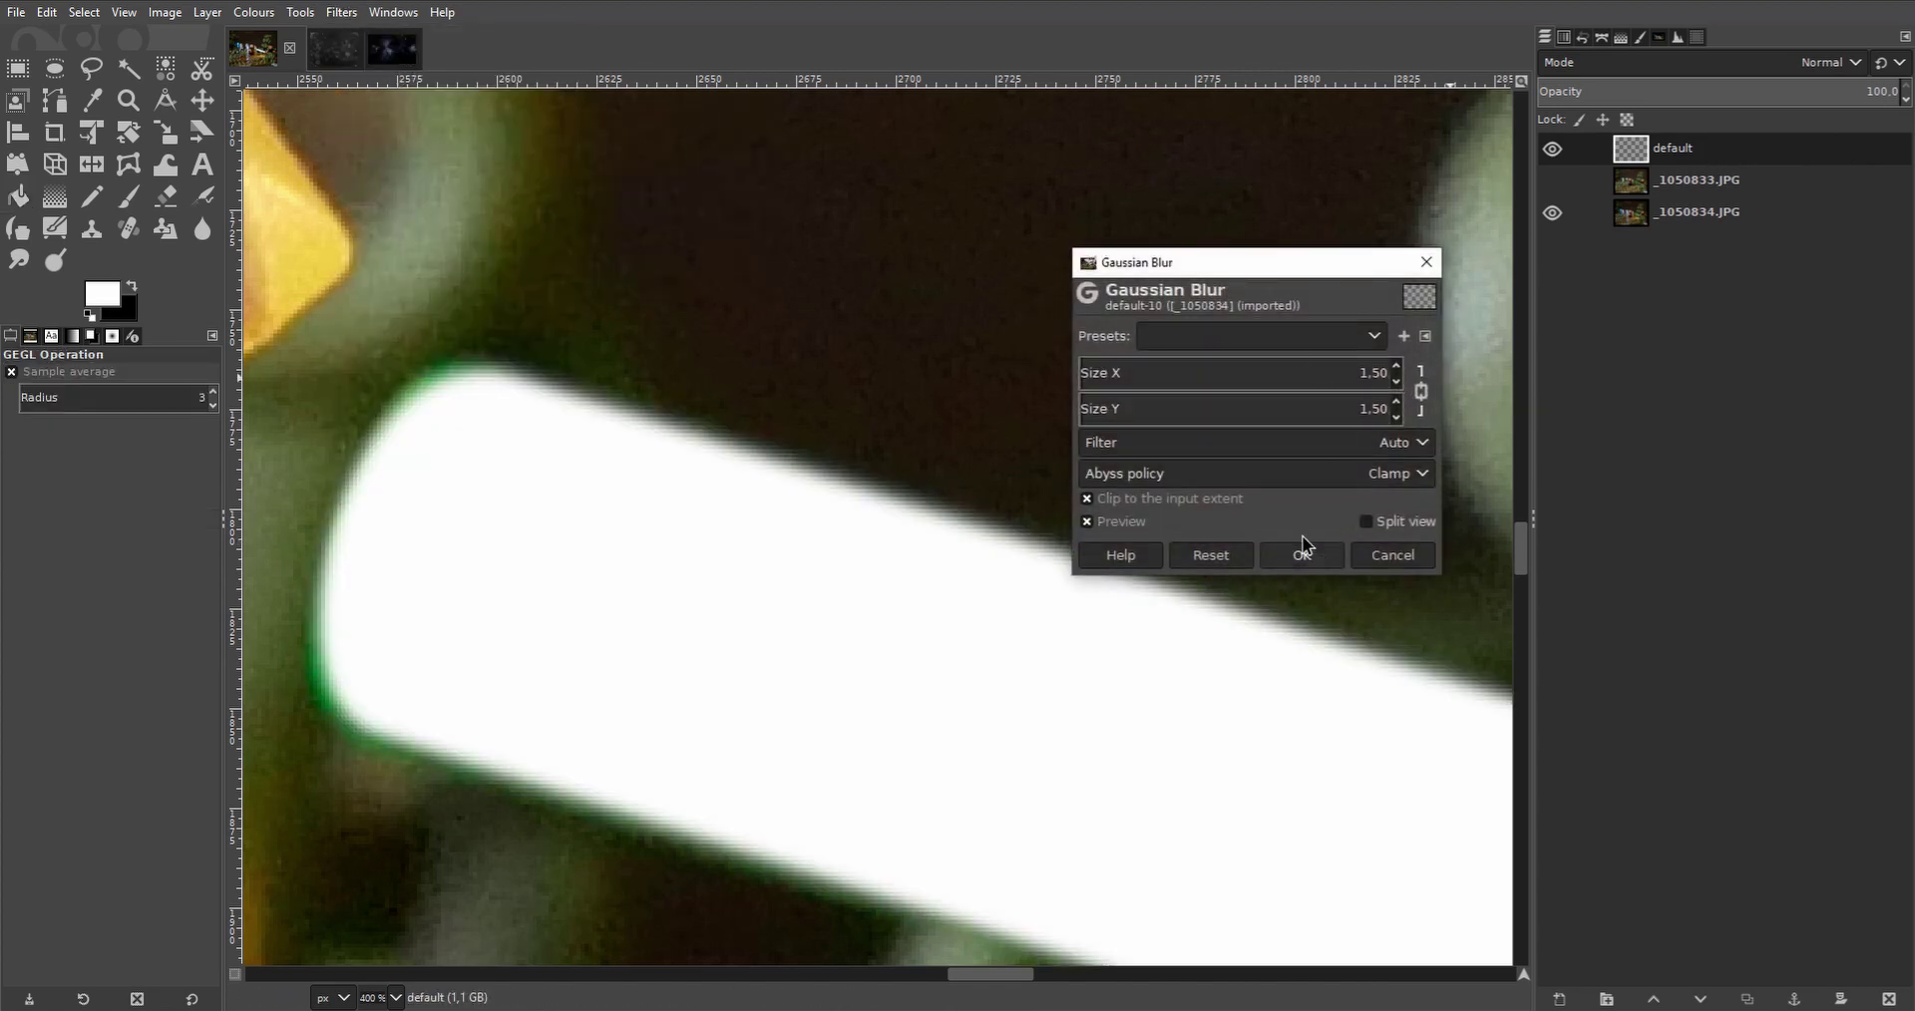
pyautogui.click(1301, 555)
# Duplicate the default layer holding the blurred white blade.
pyautogui.scroll(-3, 1224, 653)
pyautogui.scroll(-1, 1375, 769)
pyautogui.moveTo(1375, 769); pyautogui.dragTo(1072, 683)
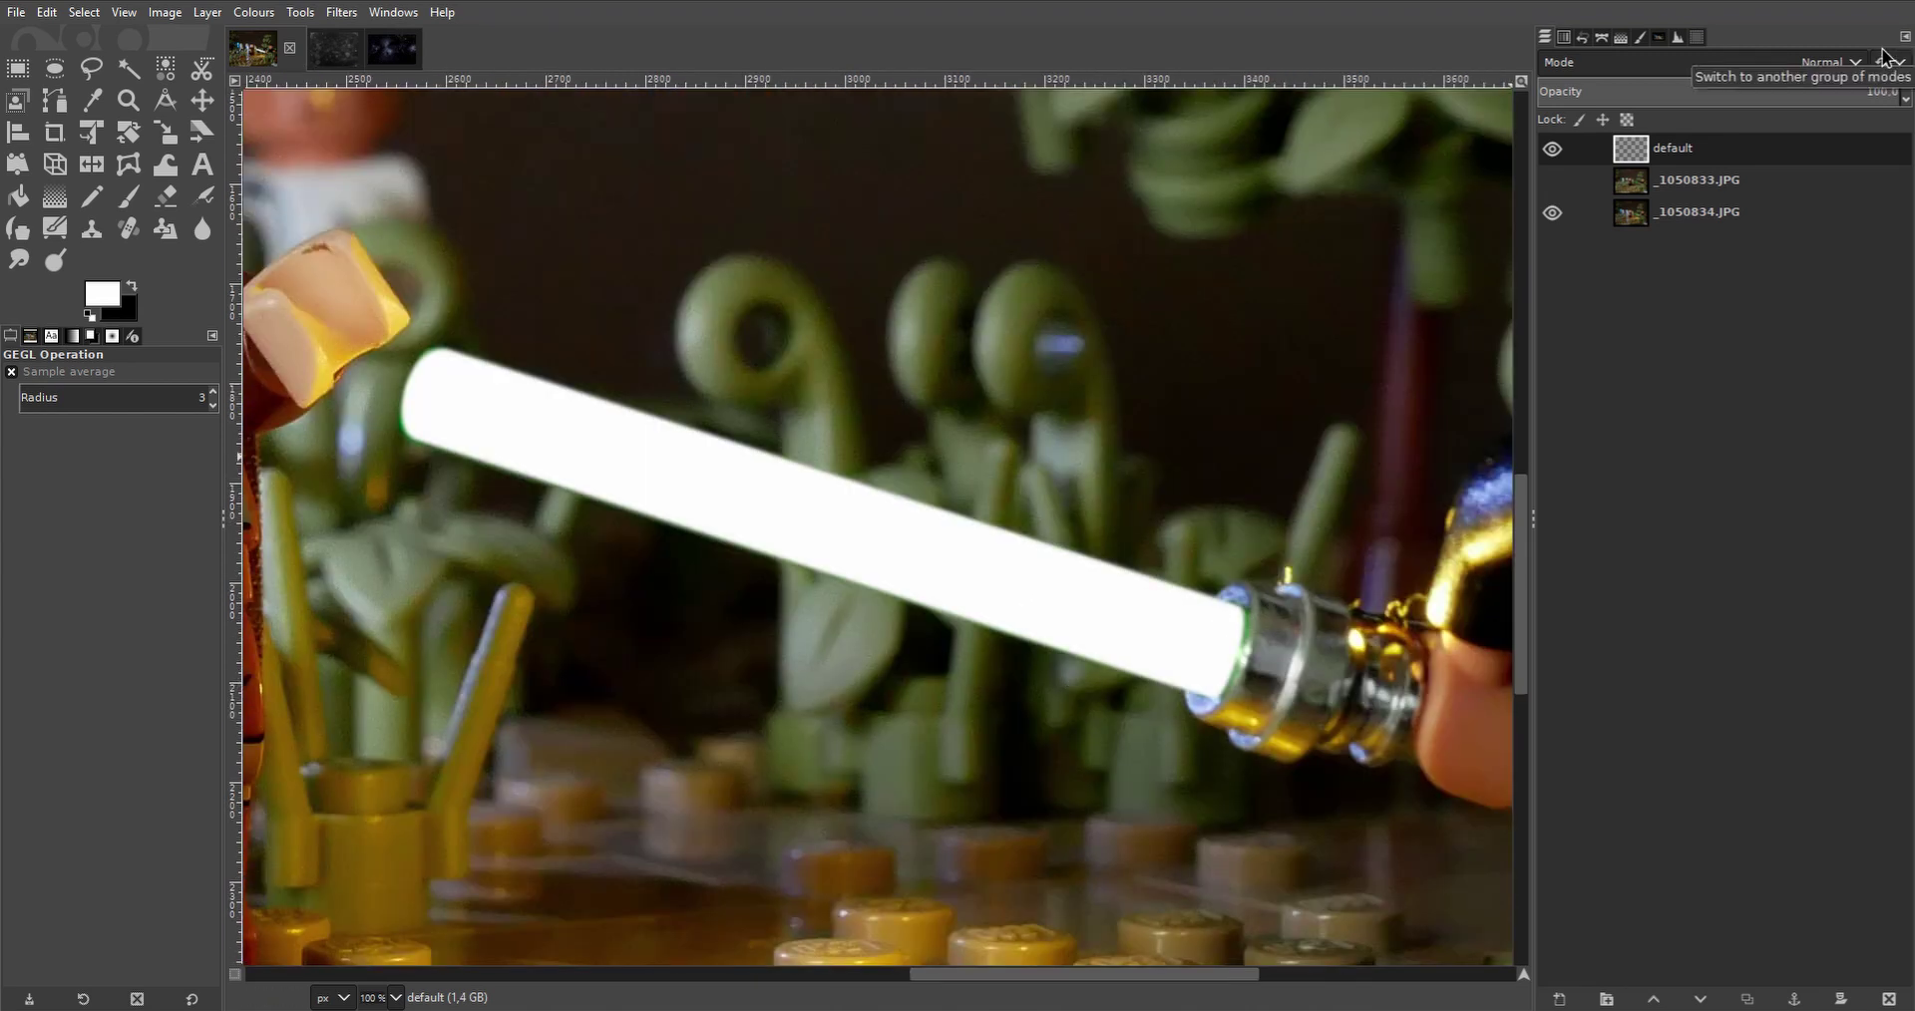
pyautogui.click(1753, 1000)
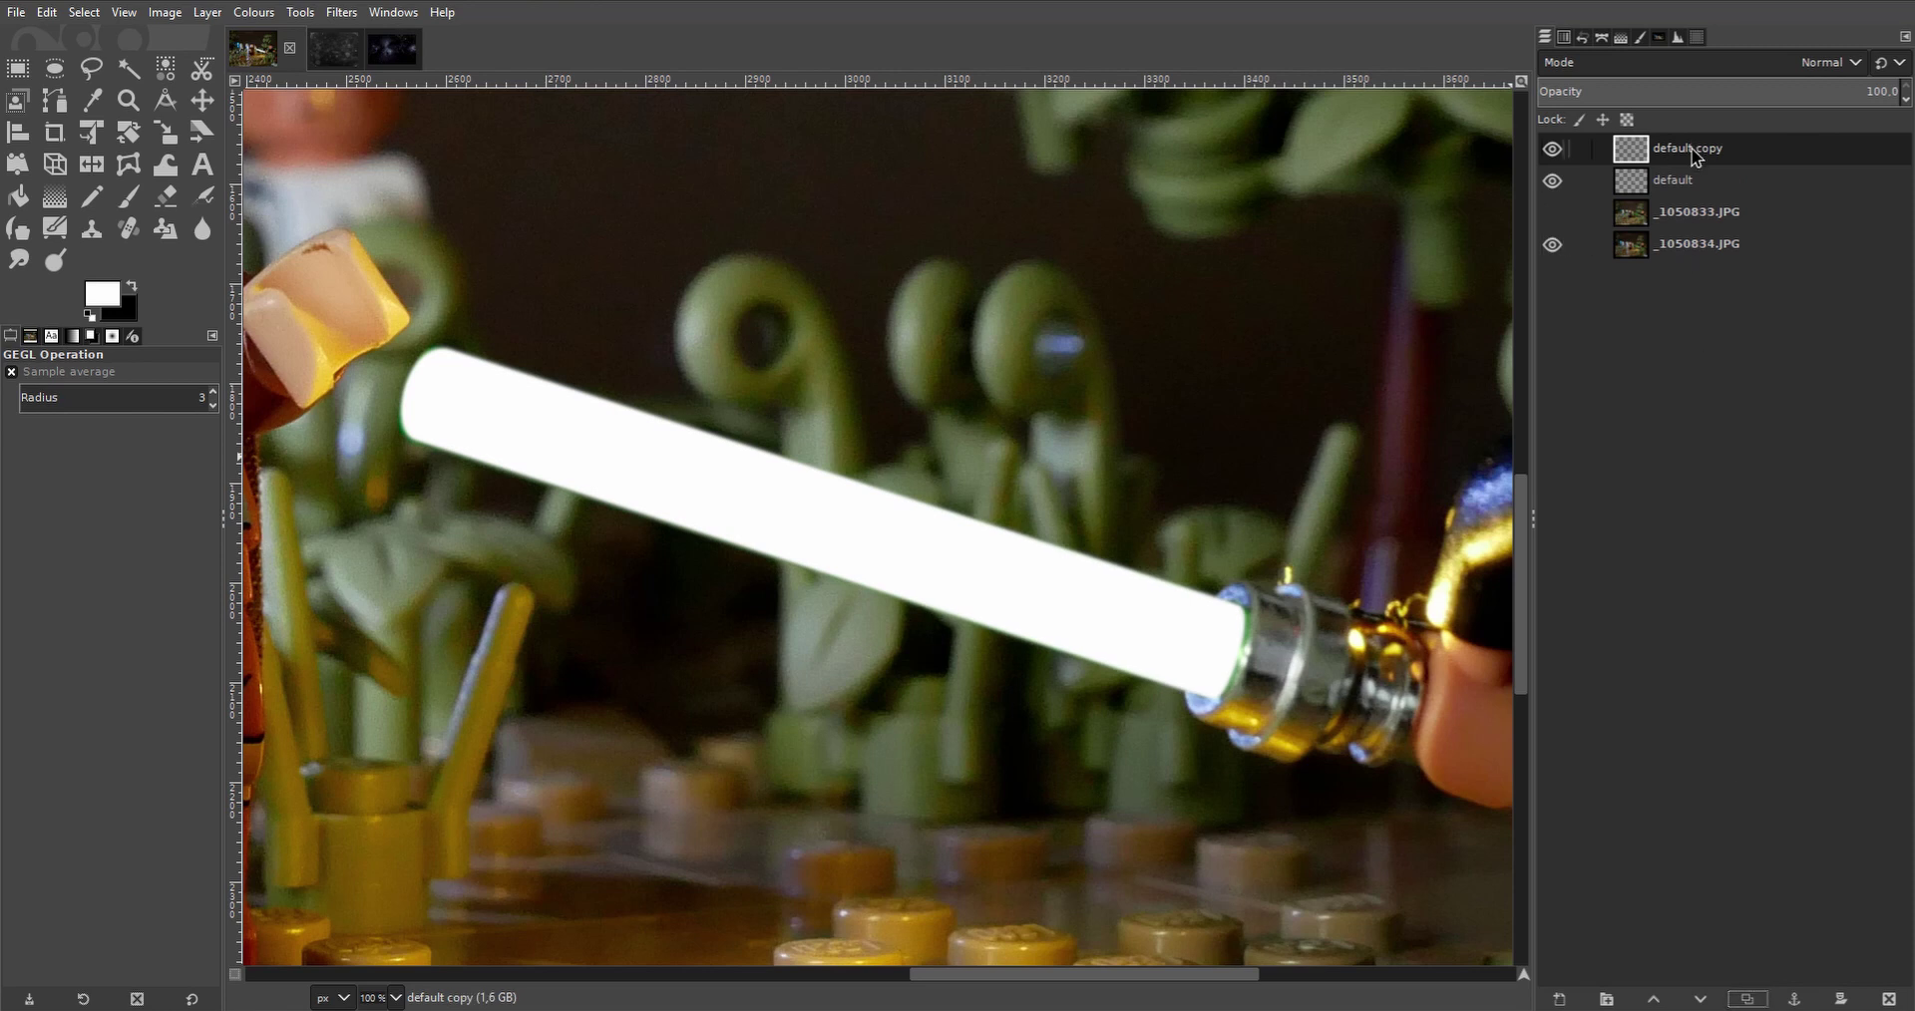
# Colorize the default copy layer green with hue 0.2929, saturation 0.5786 and lightness -0.500.
pyautogui.click(242, 14)
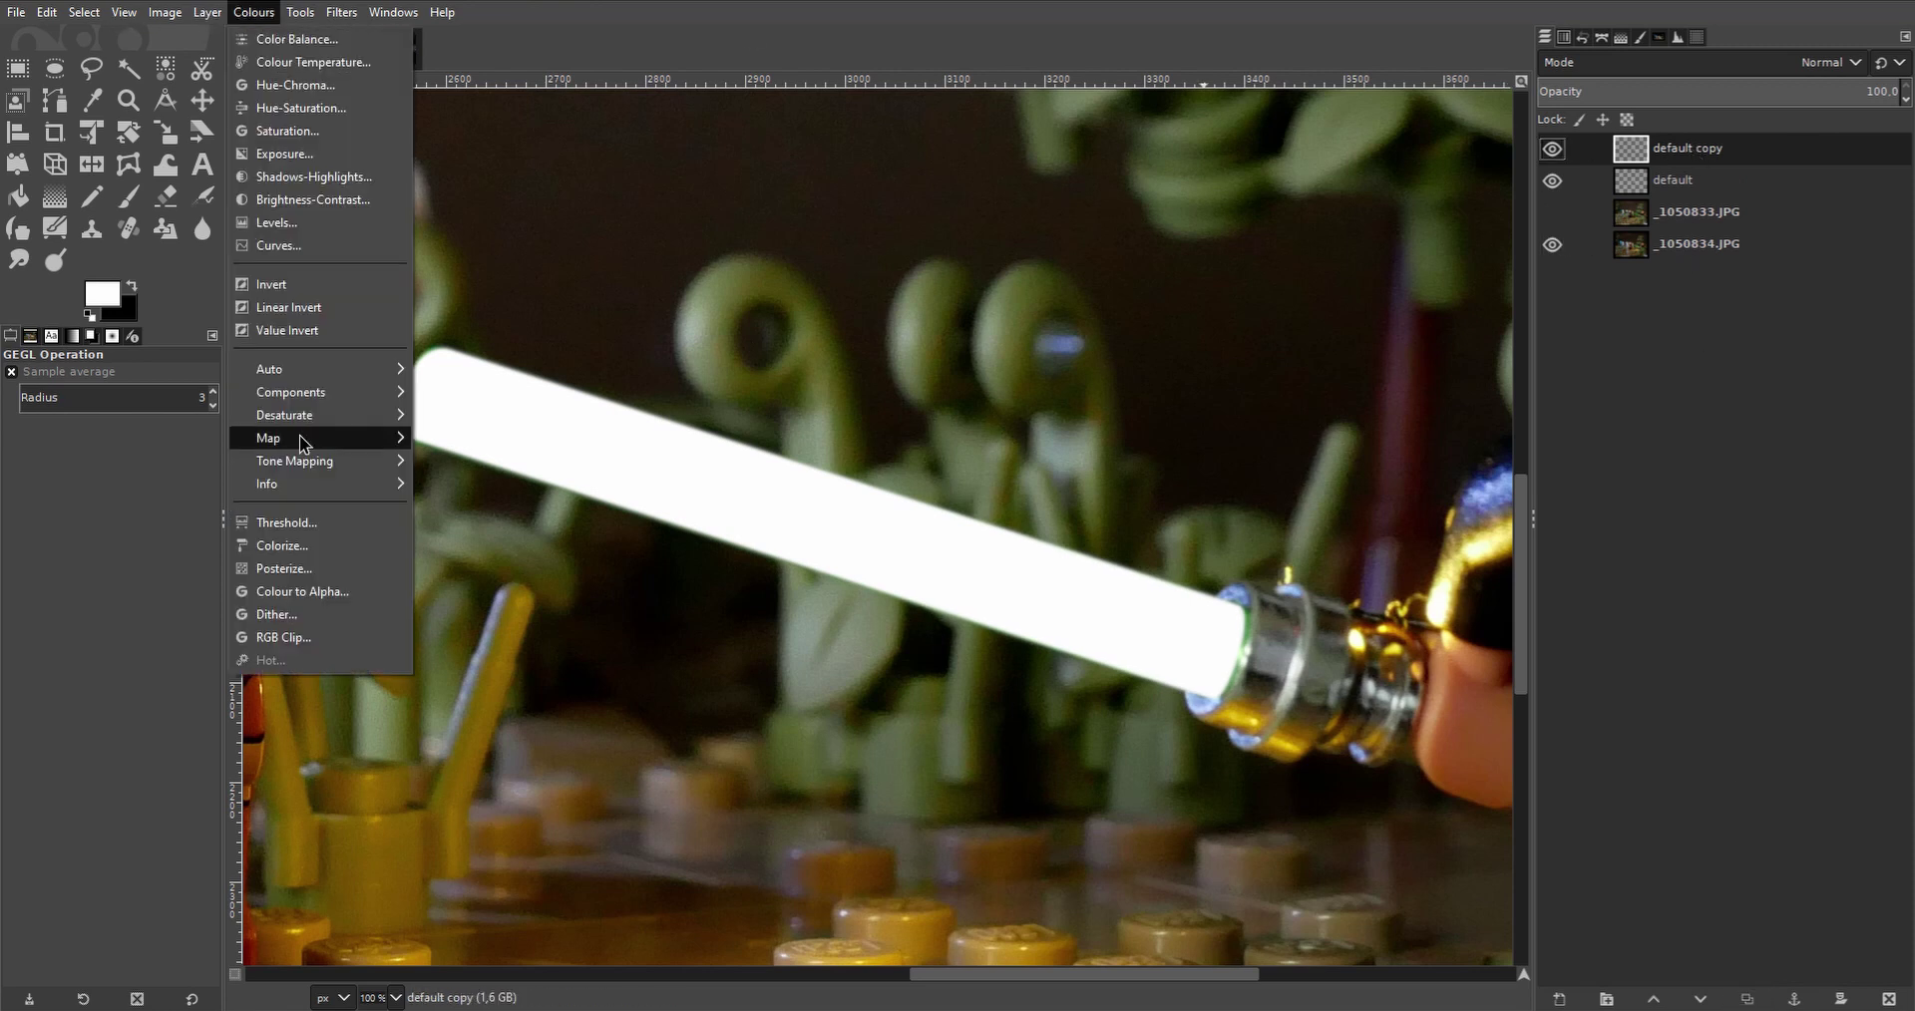
pyautogui.click(294, 548)
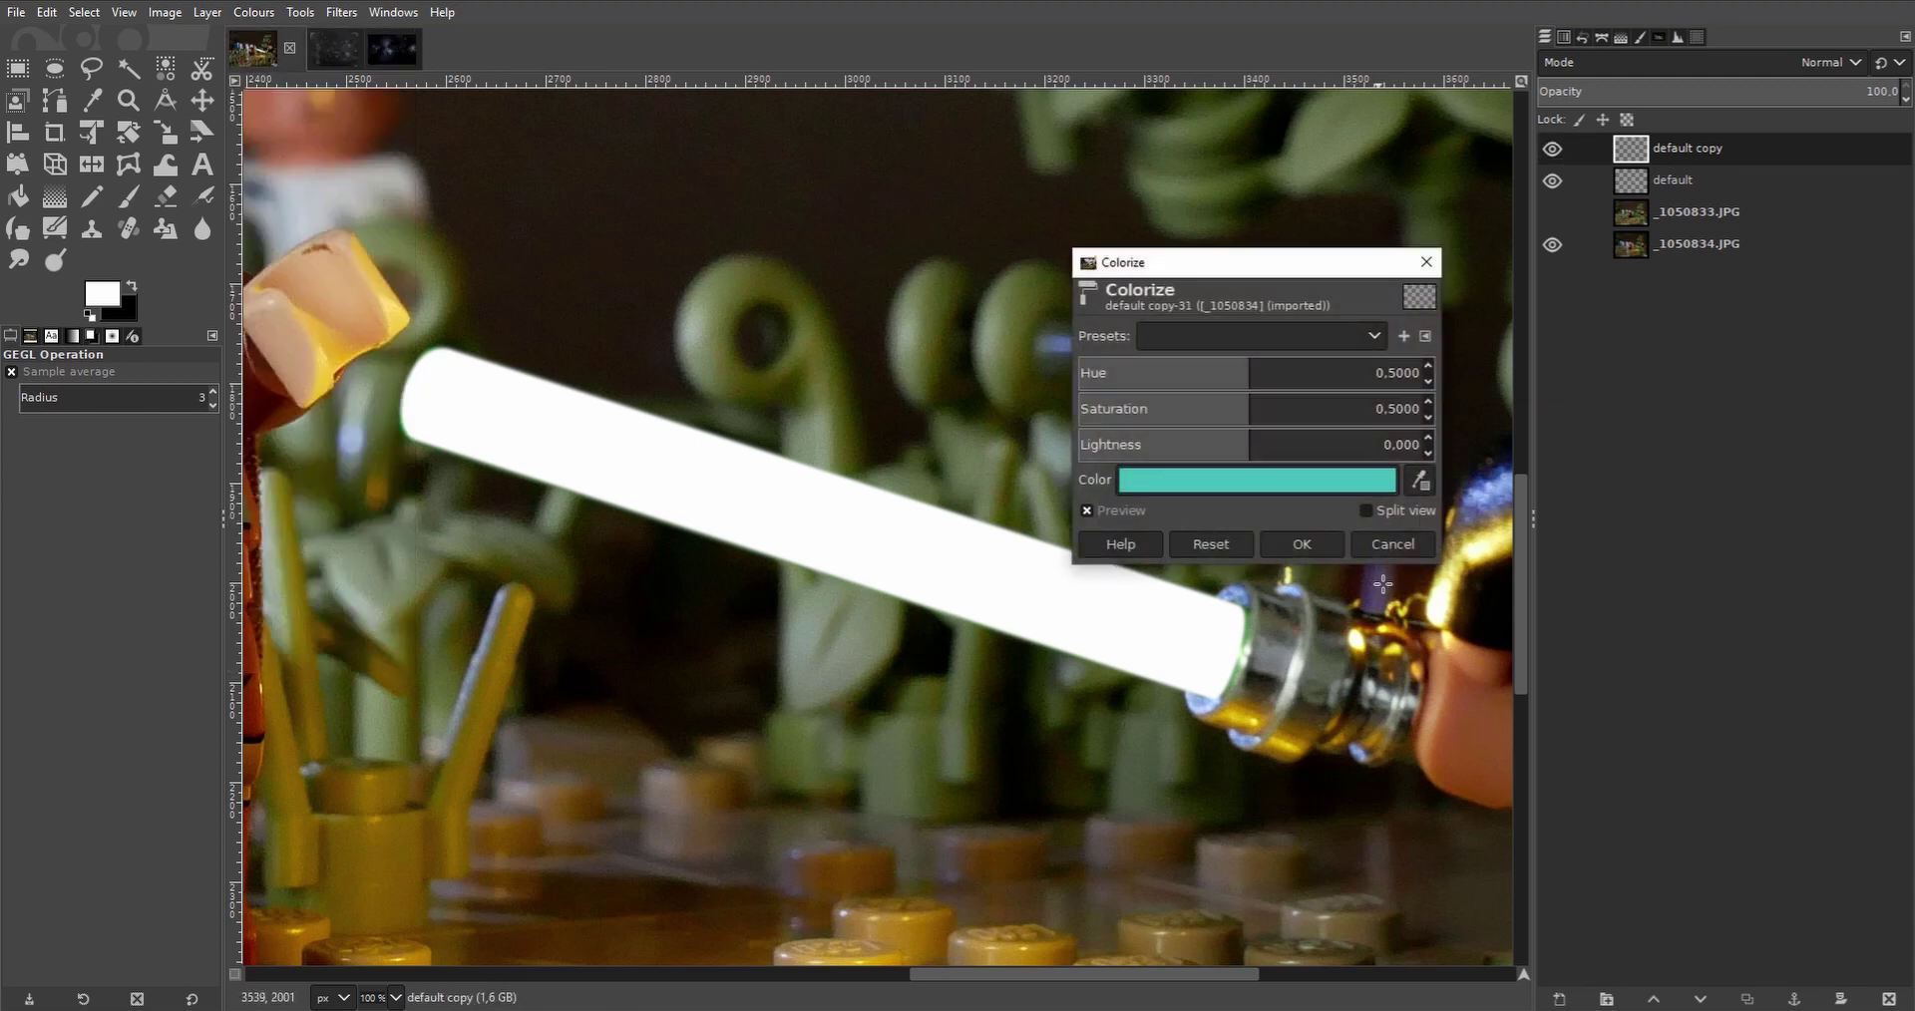
pyautogui.click(1258, 342)
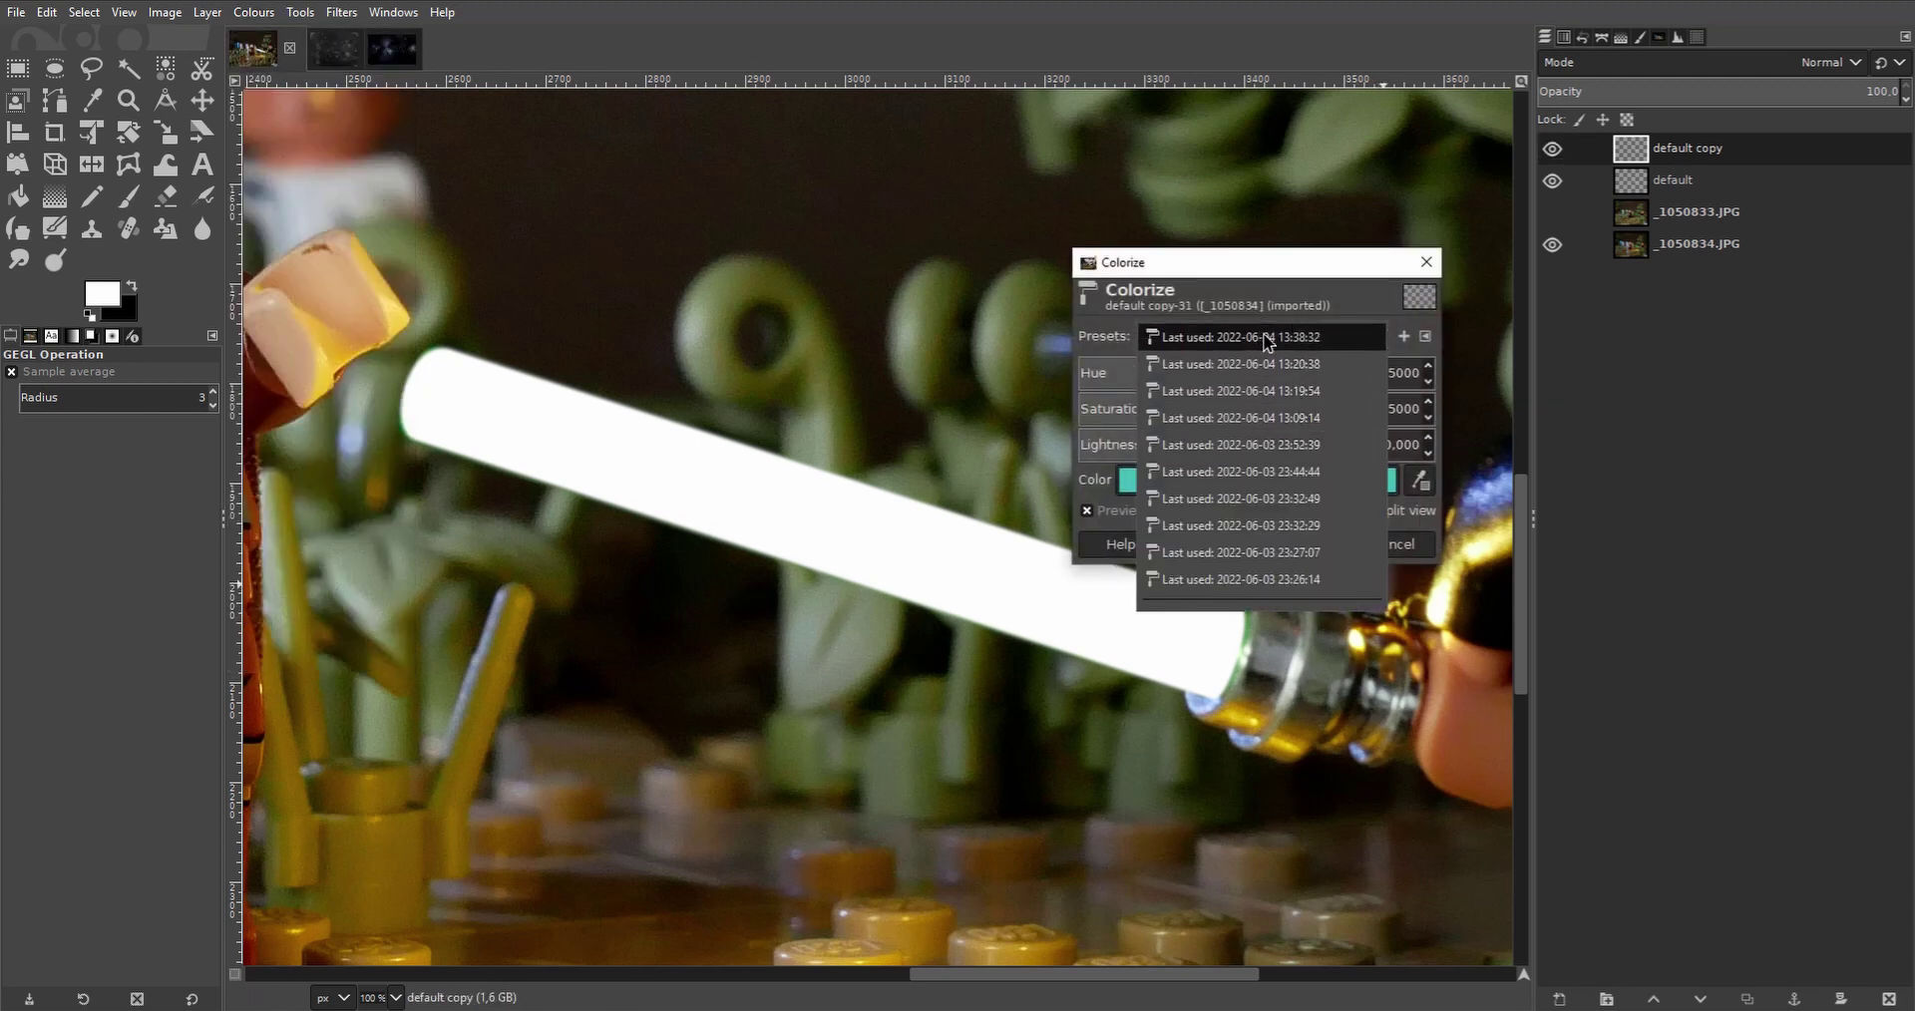
pyautogui.click(1263, 427)
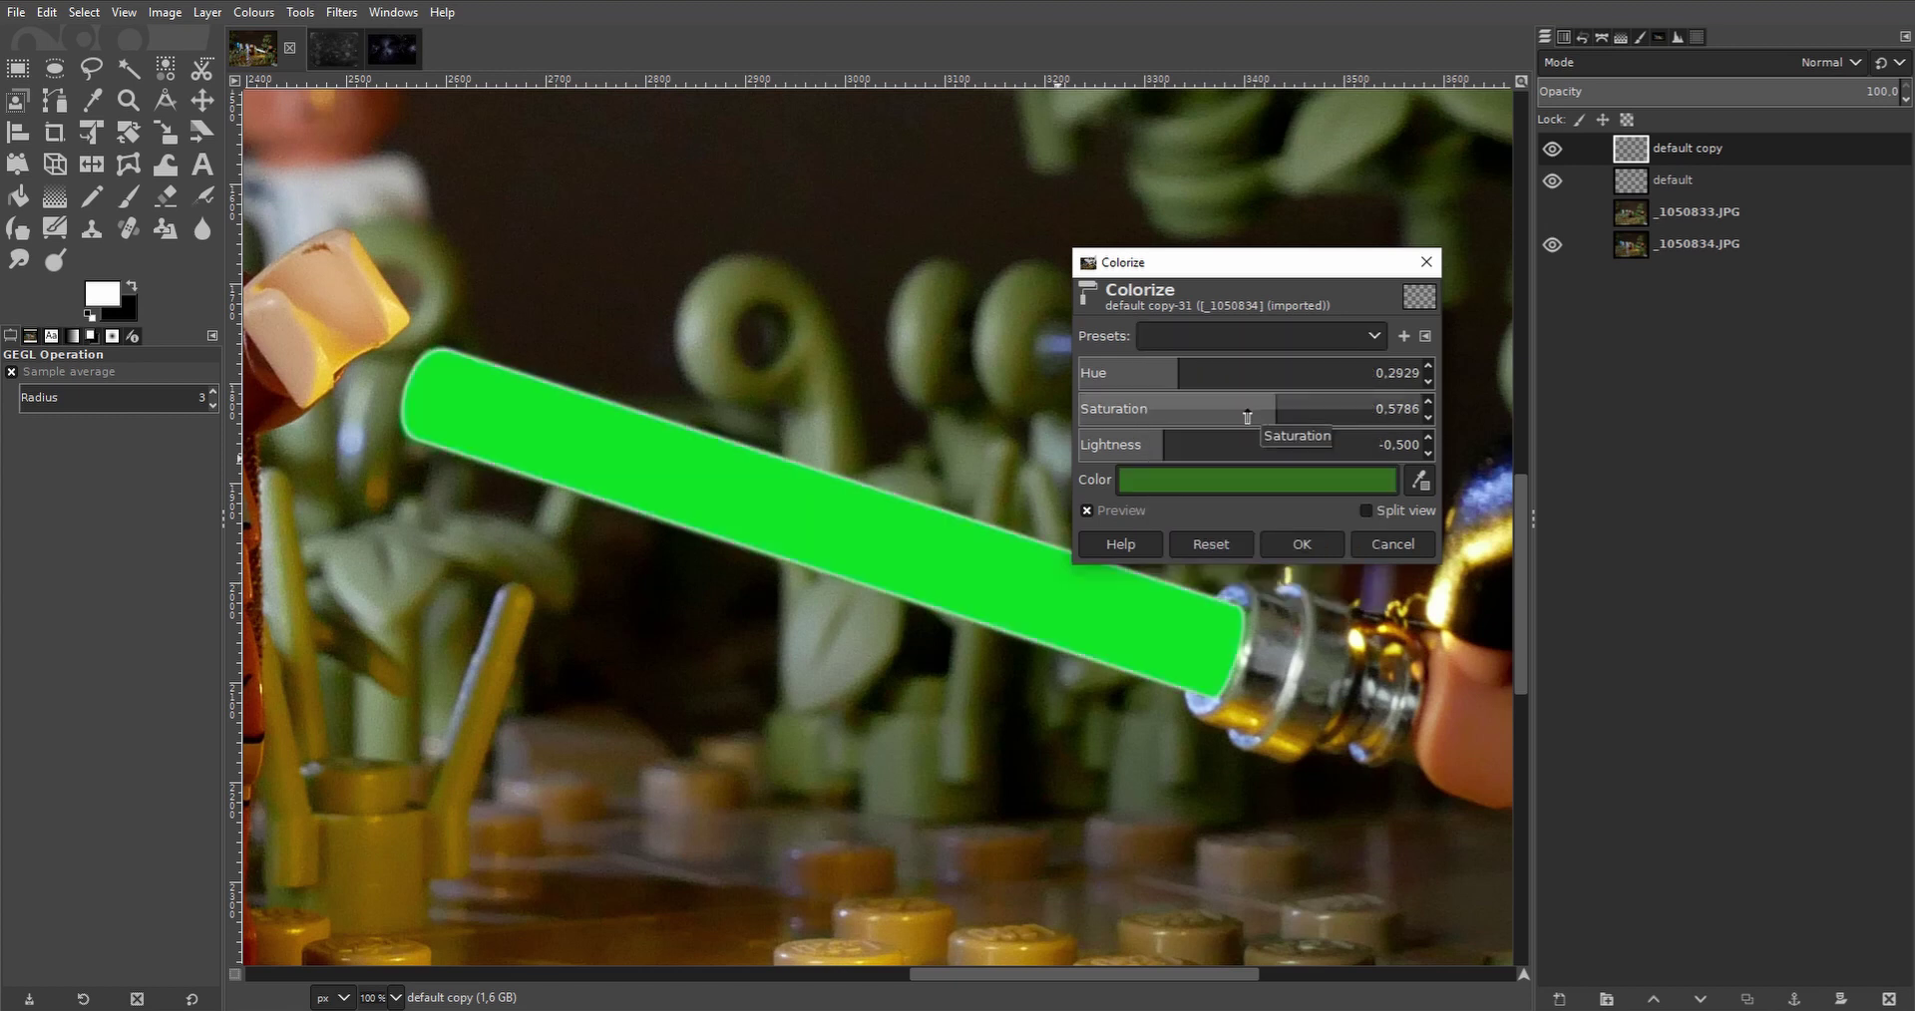
pyautogui.click(1239, 487)
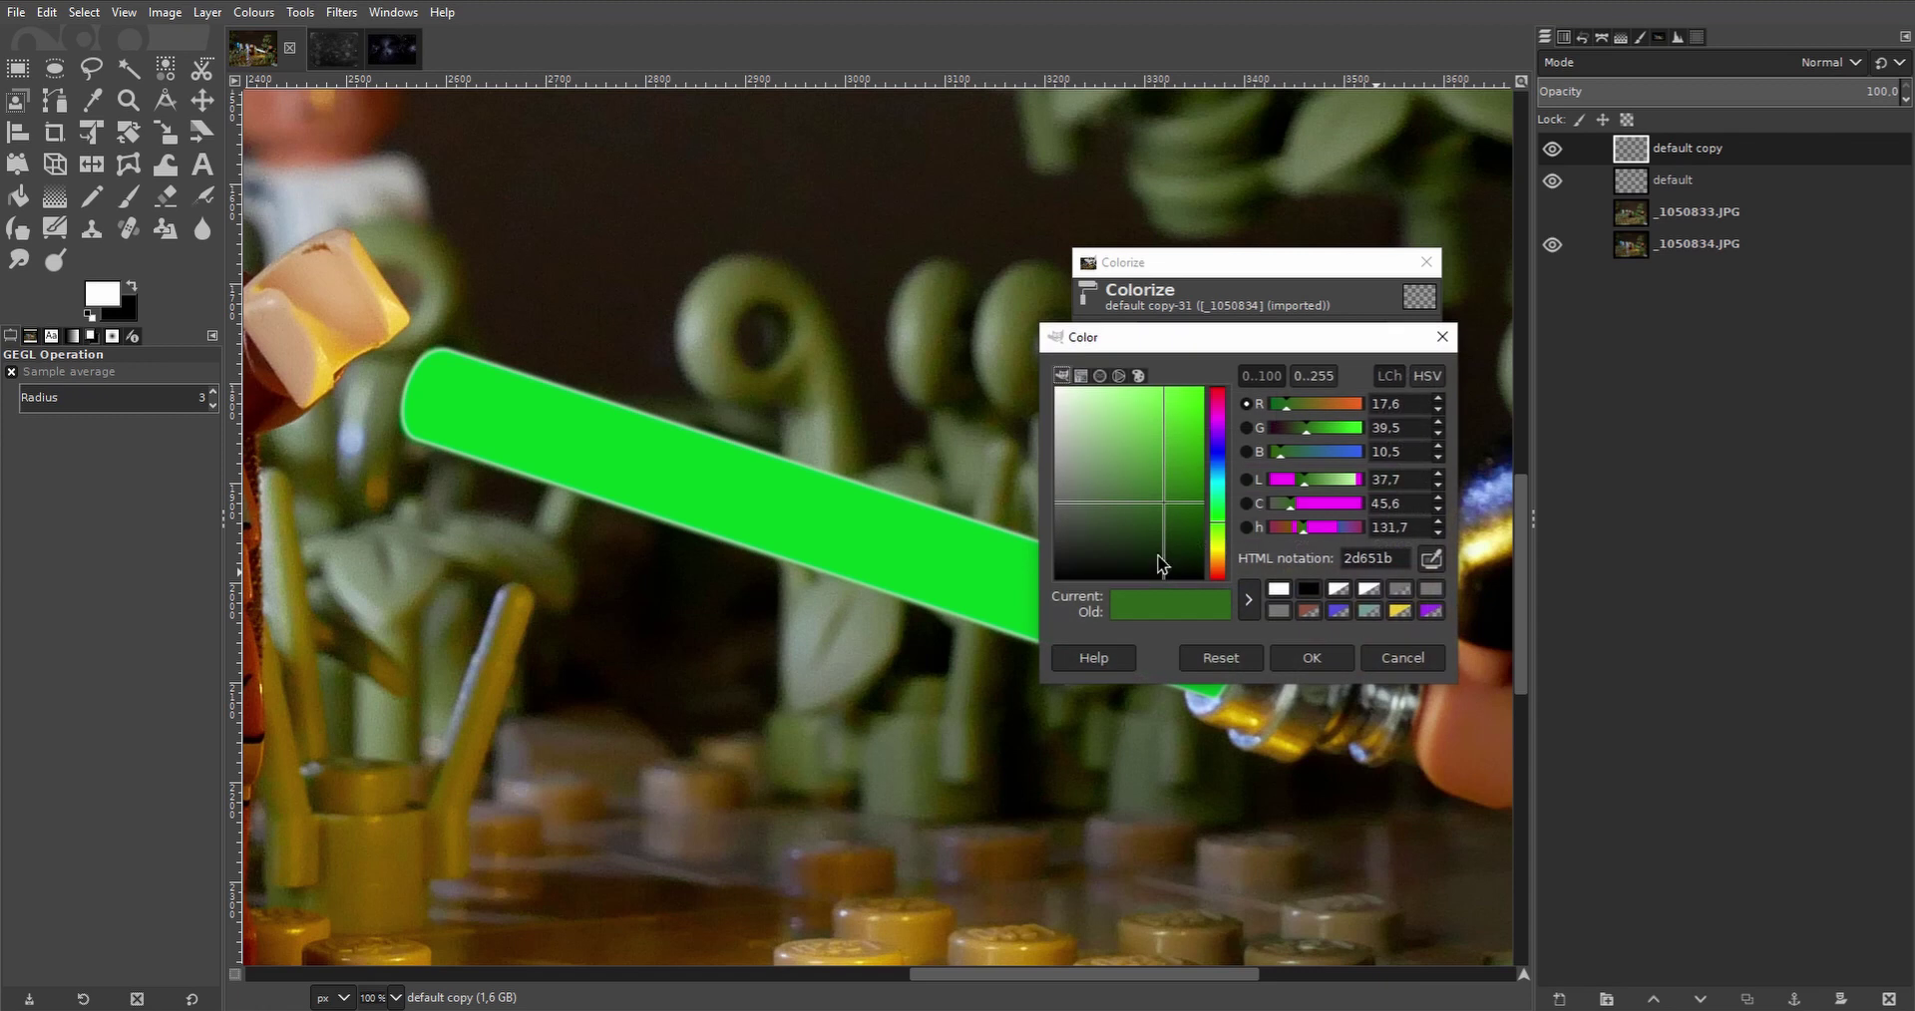
pyautogui.press('Escape')
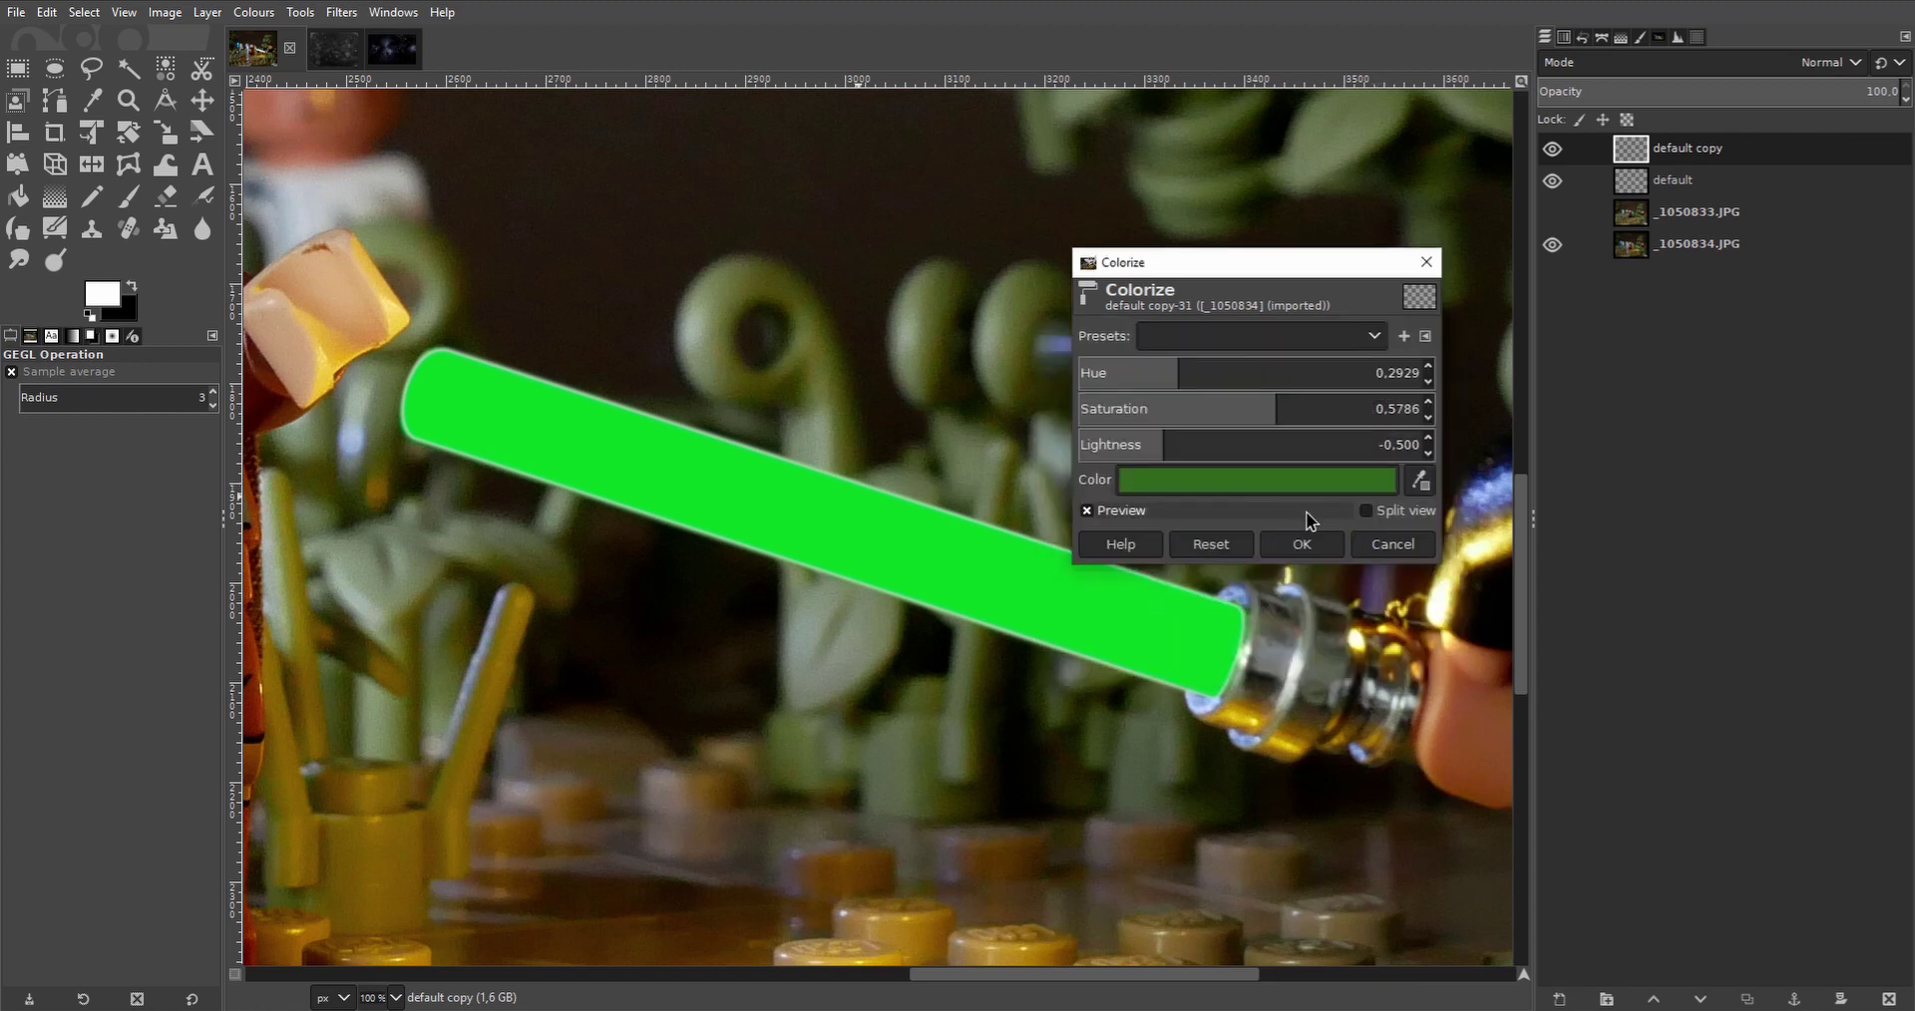
pyautogui.click(1302, 542)
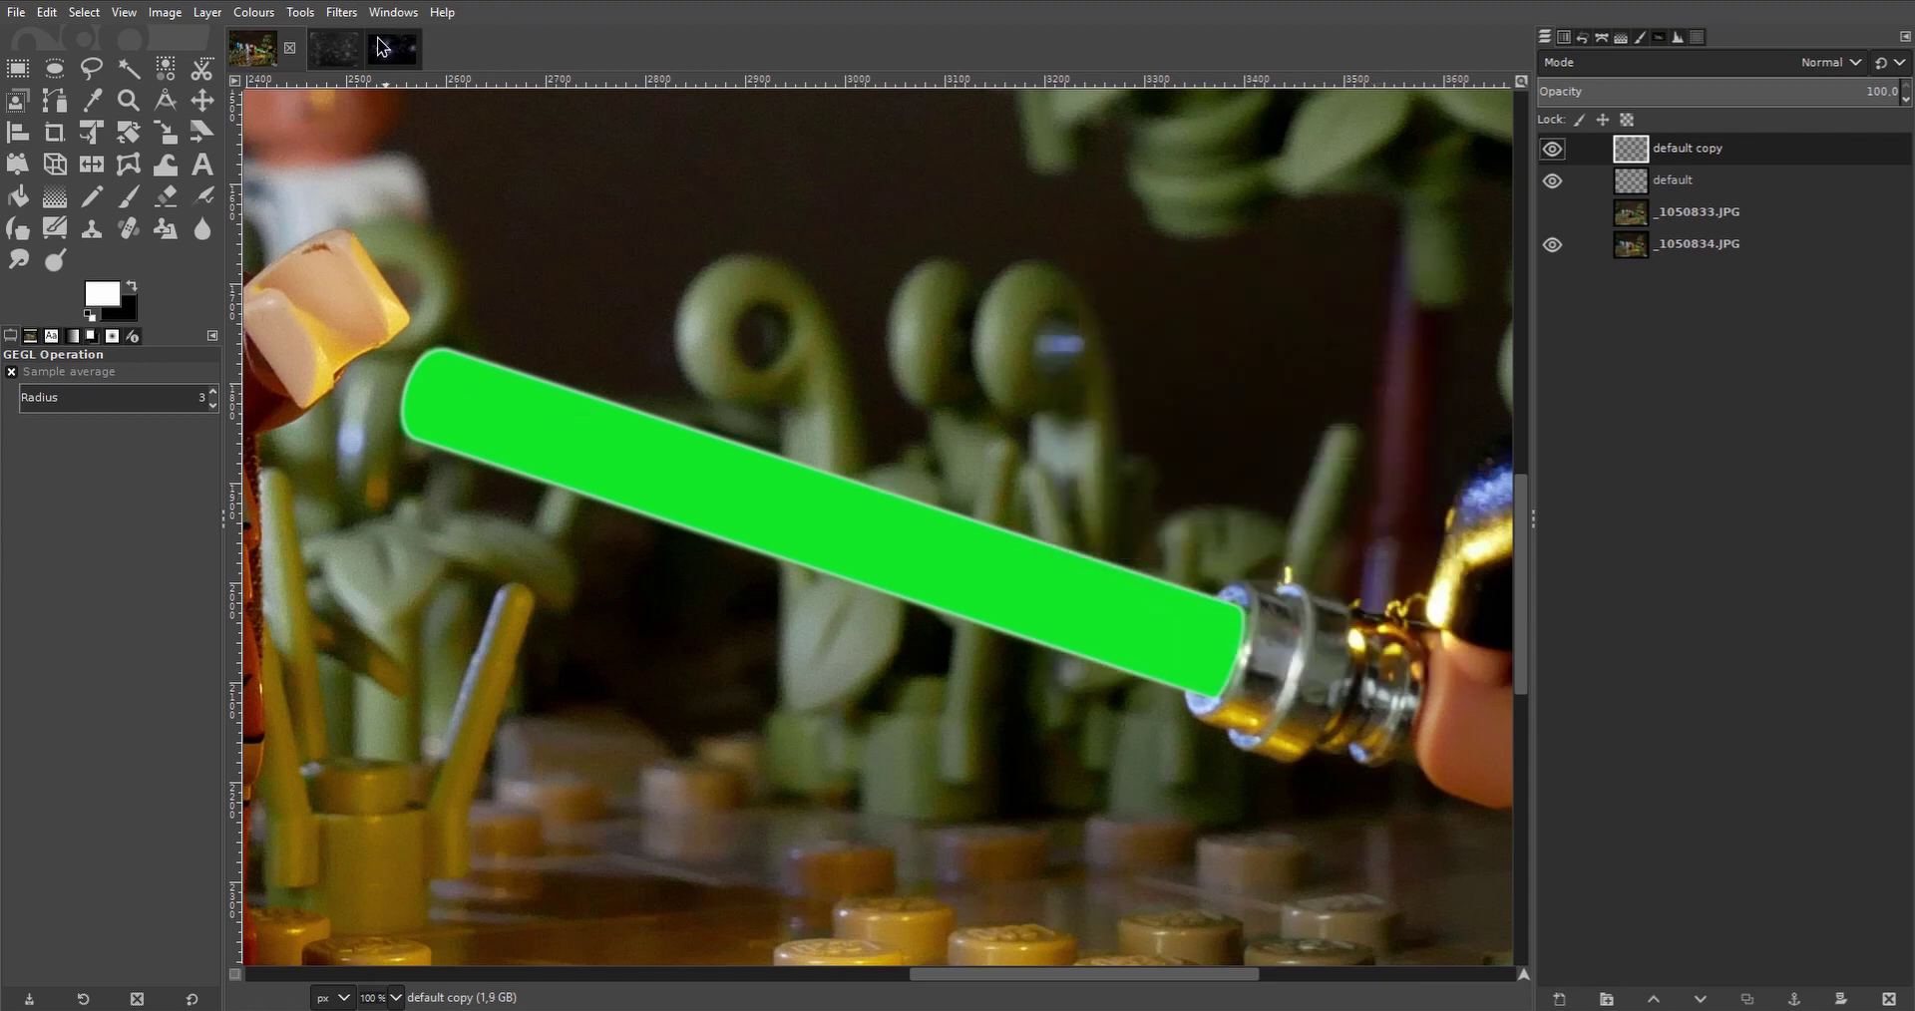
# Apply a Gaussian Blur of 12.39 in X and Y to the green default copy layer.
pyautogui.click(336, 12)
pyautogui.moveTo(529, 147)
pyautogui.click(614, 145)
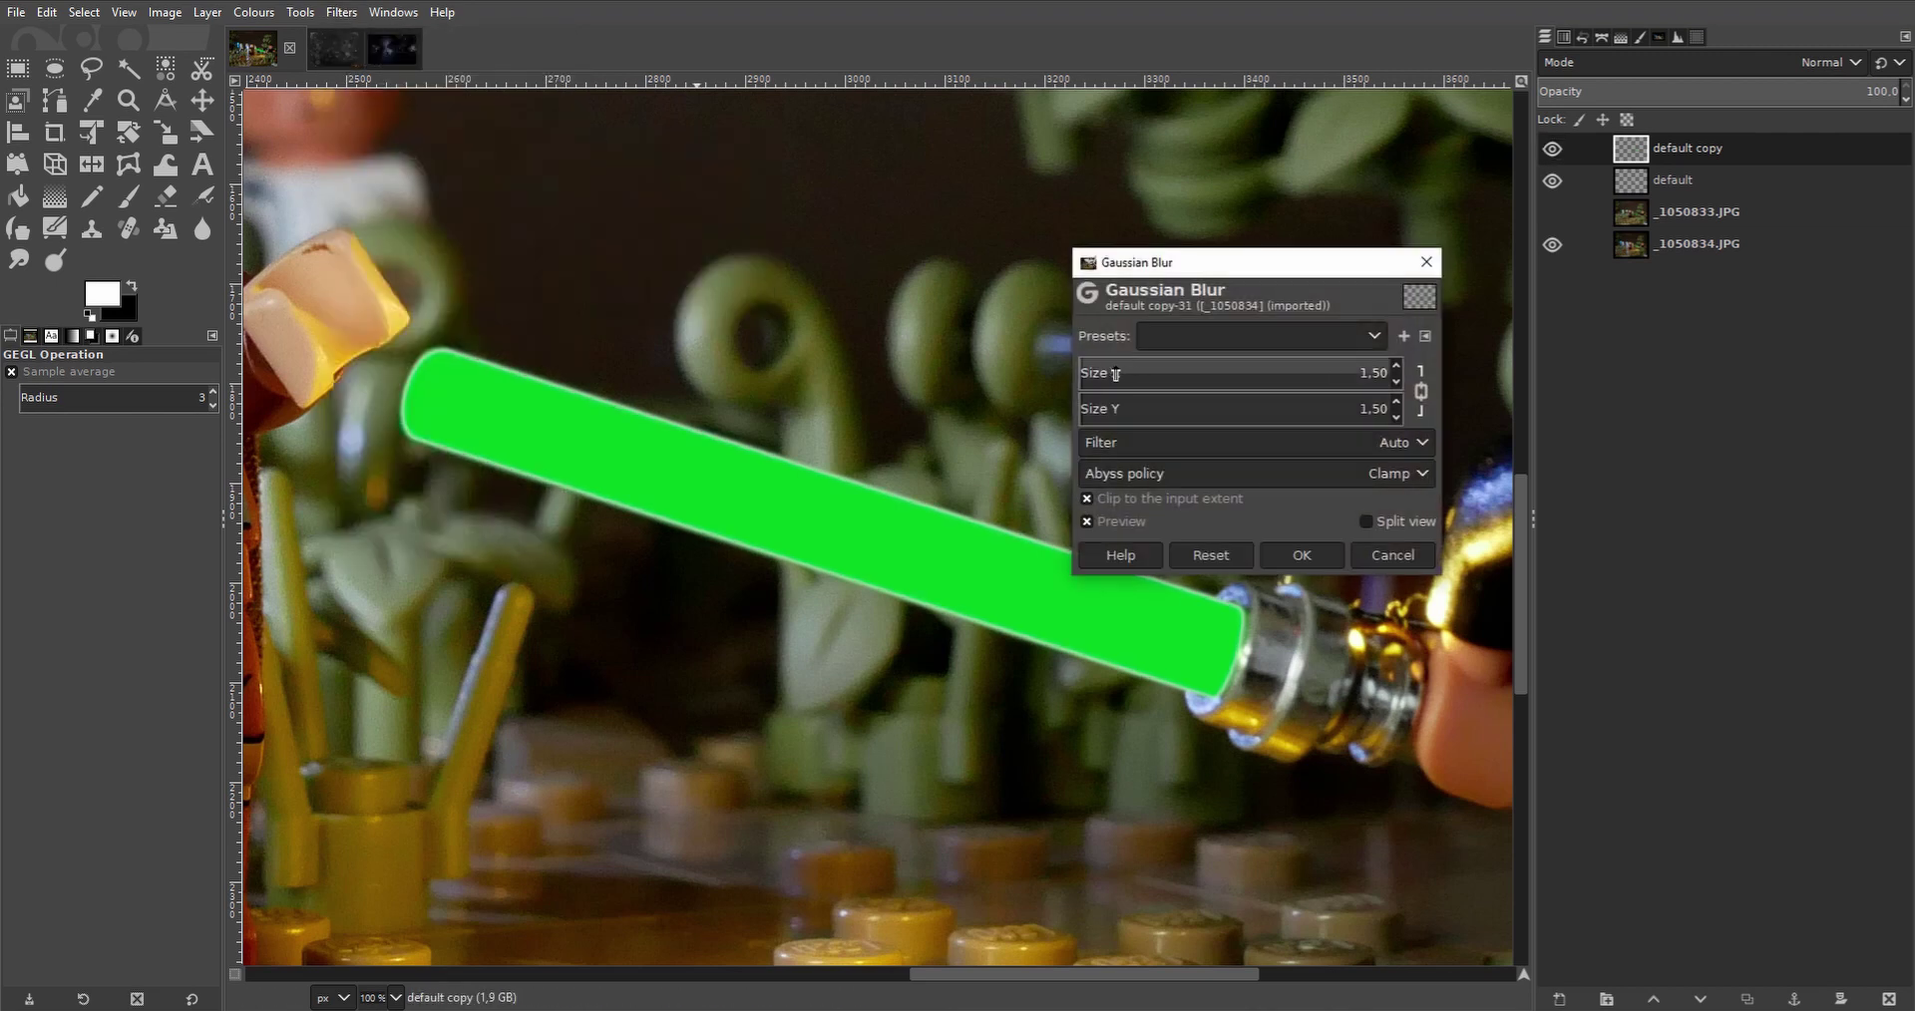
pyautogui.click(1111, 373)
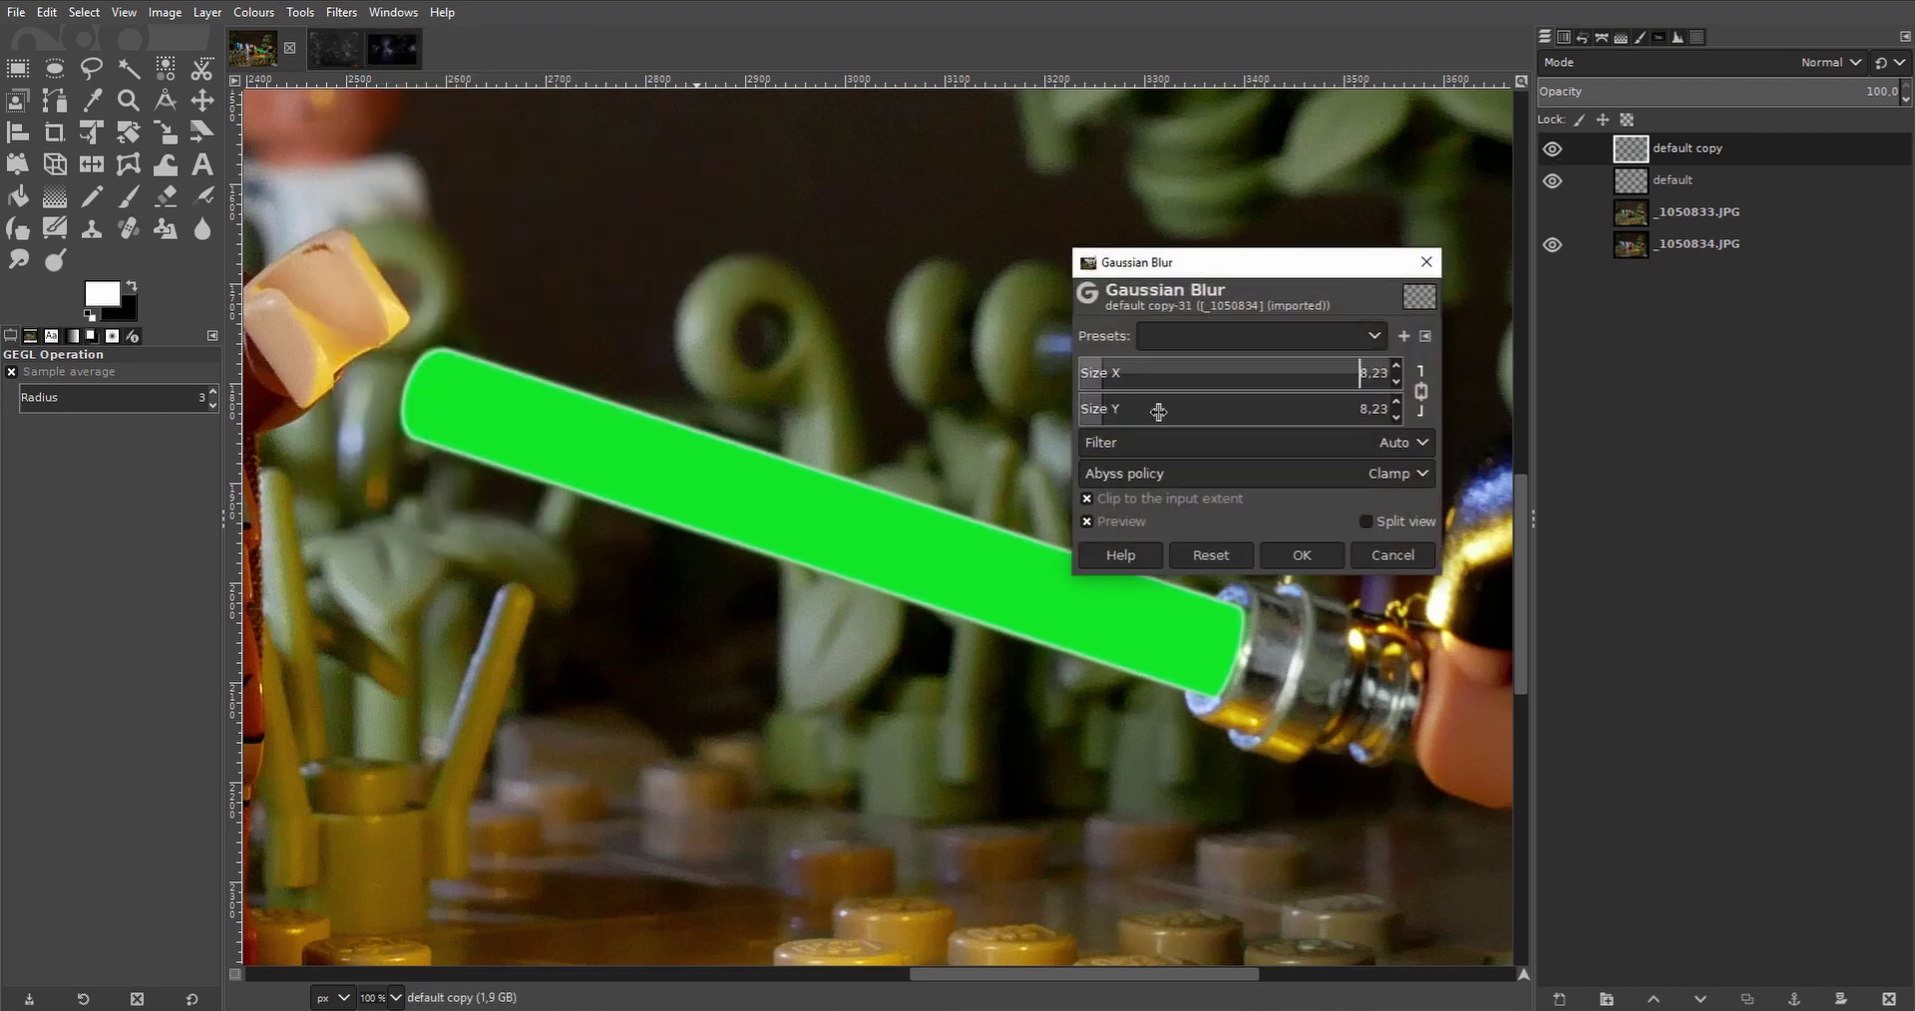
pyautogui.click(1109, 371)
pyautogui.click(1116, 372)
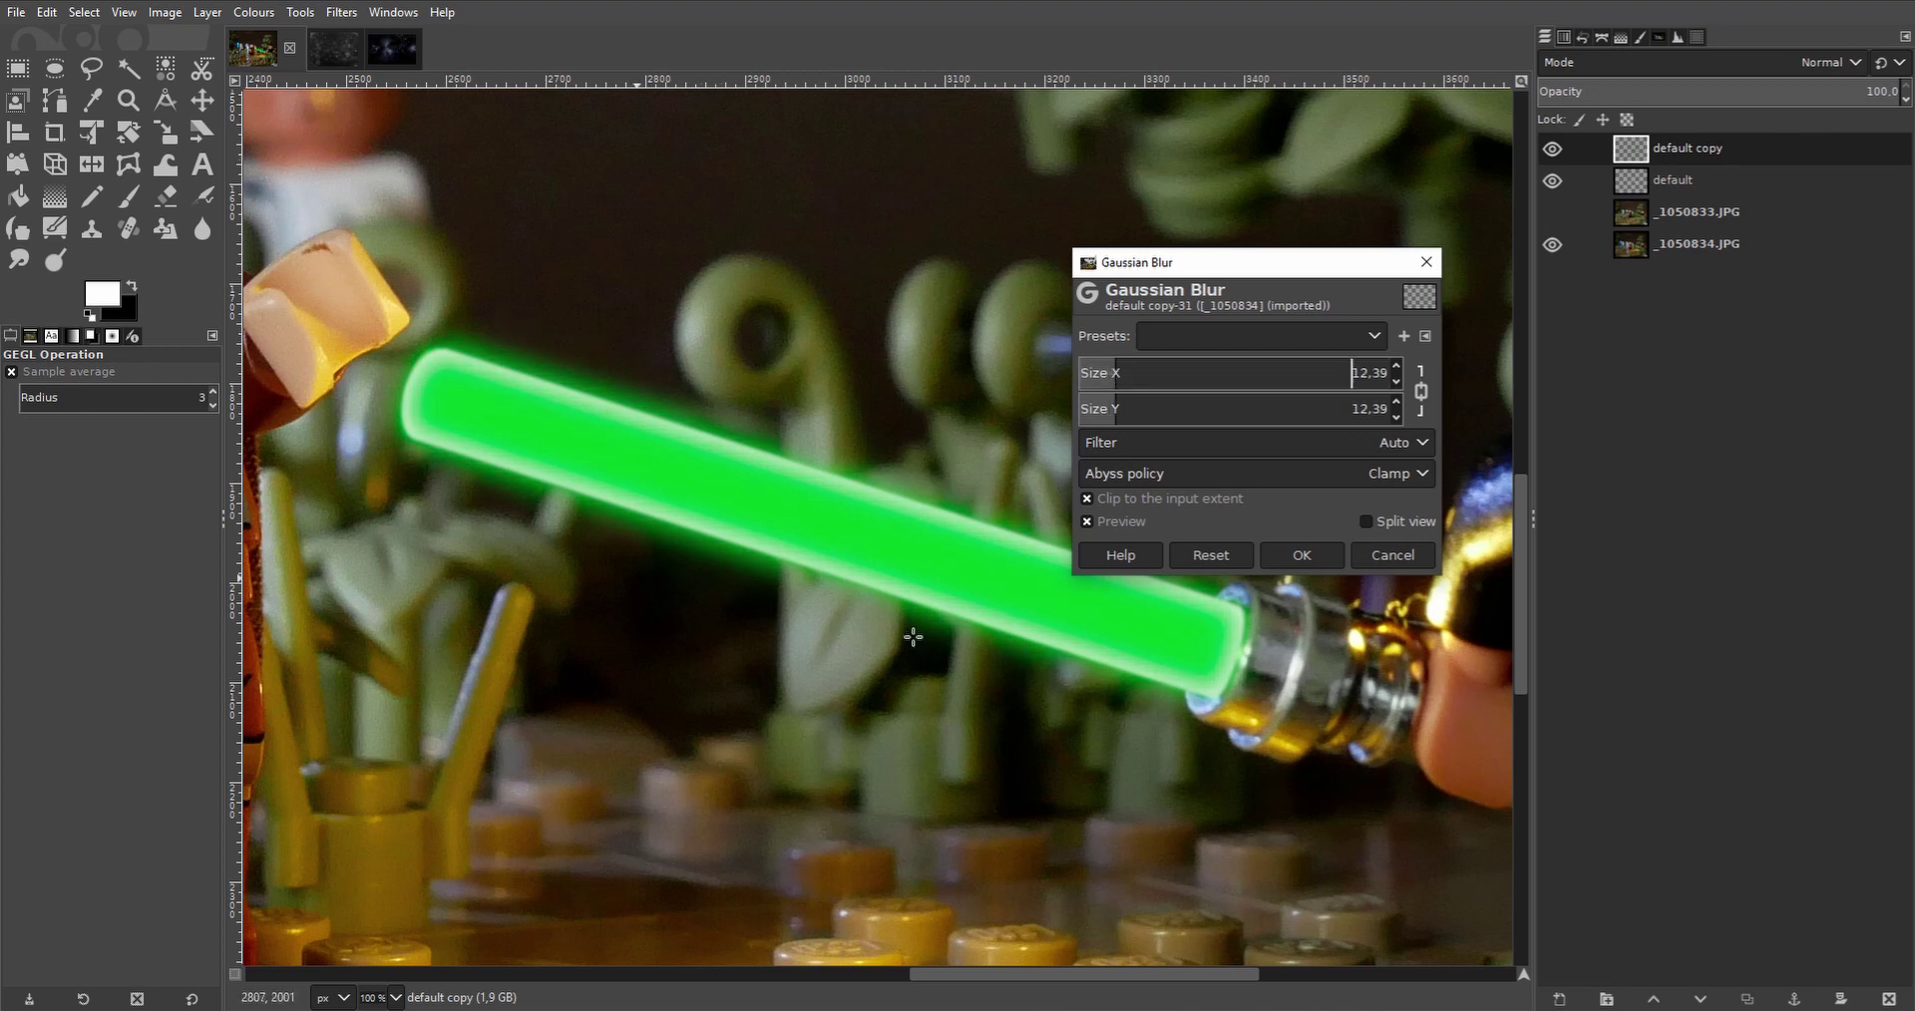
pyautogui.click(1273, 559)
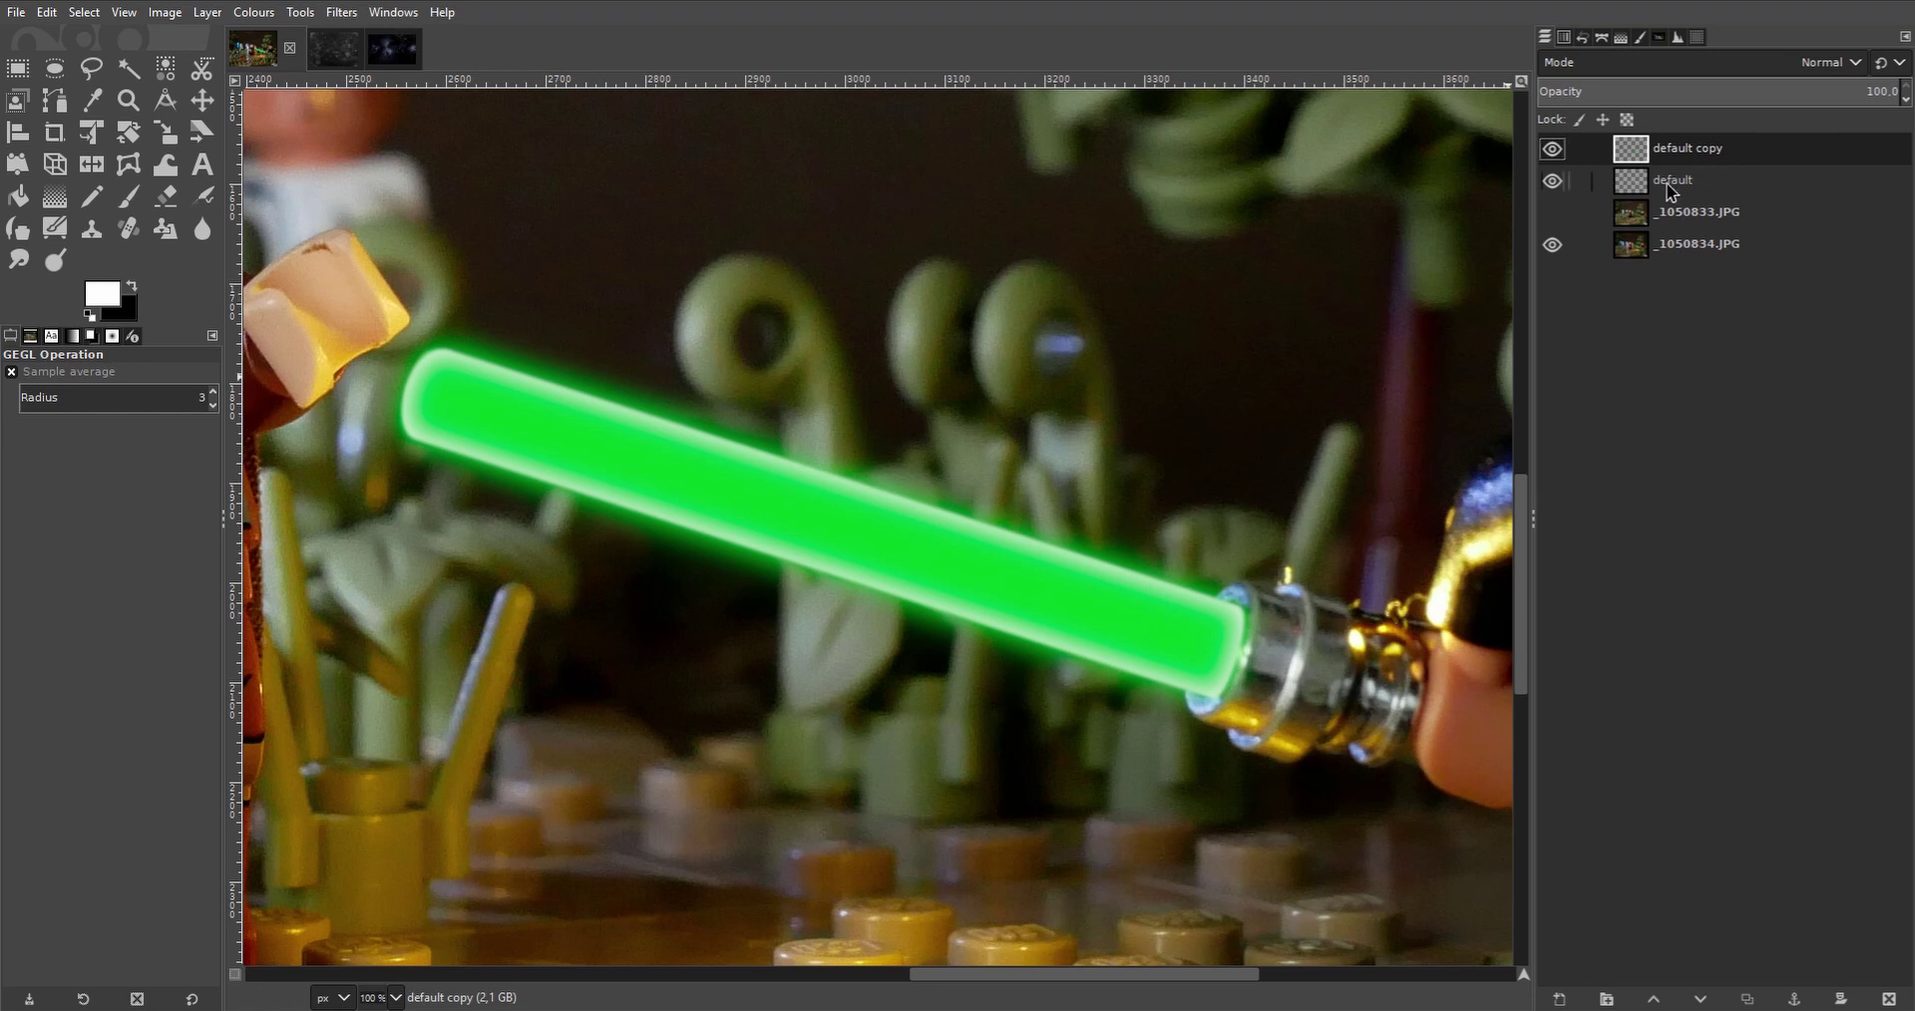
# Move the default copy layer below the default layer so the green glow sits behind the white blade.
pyautogui.moveTo(1690, 159); pyautogui.dragTo(1691, 196)
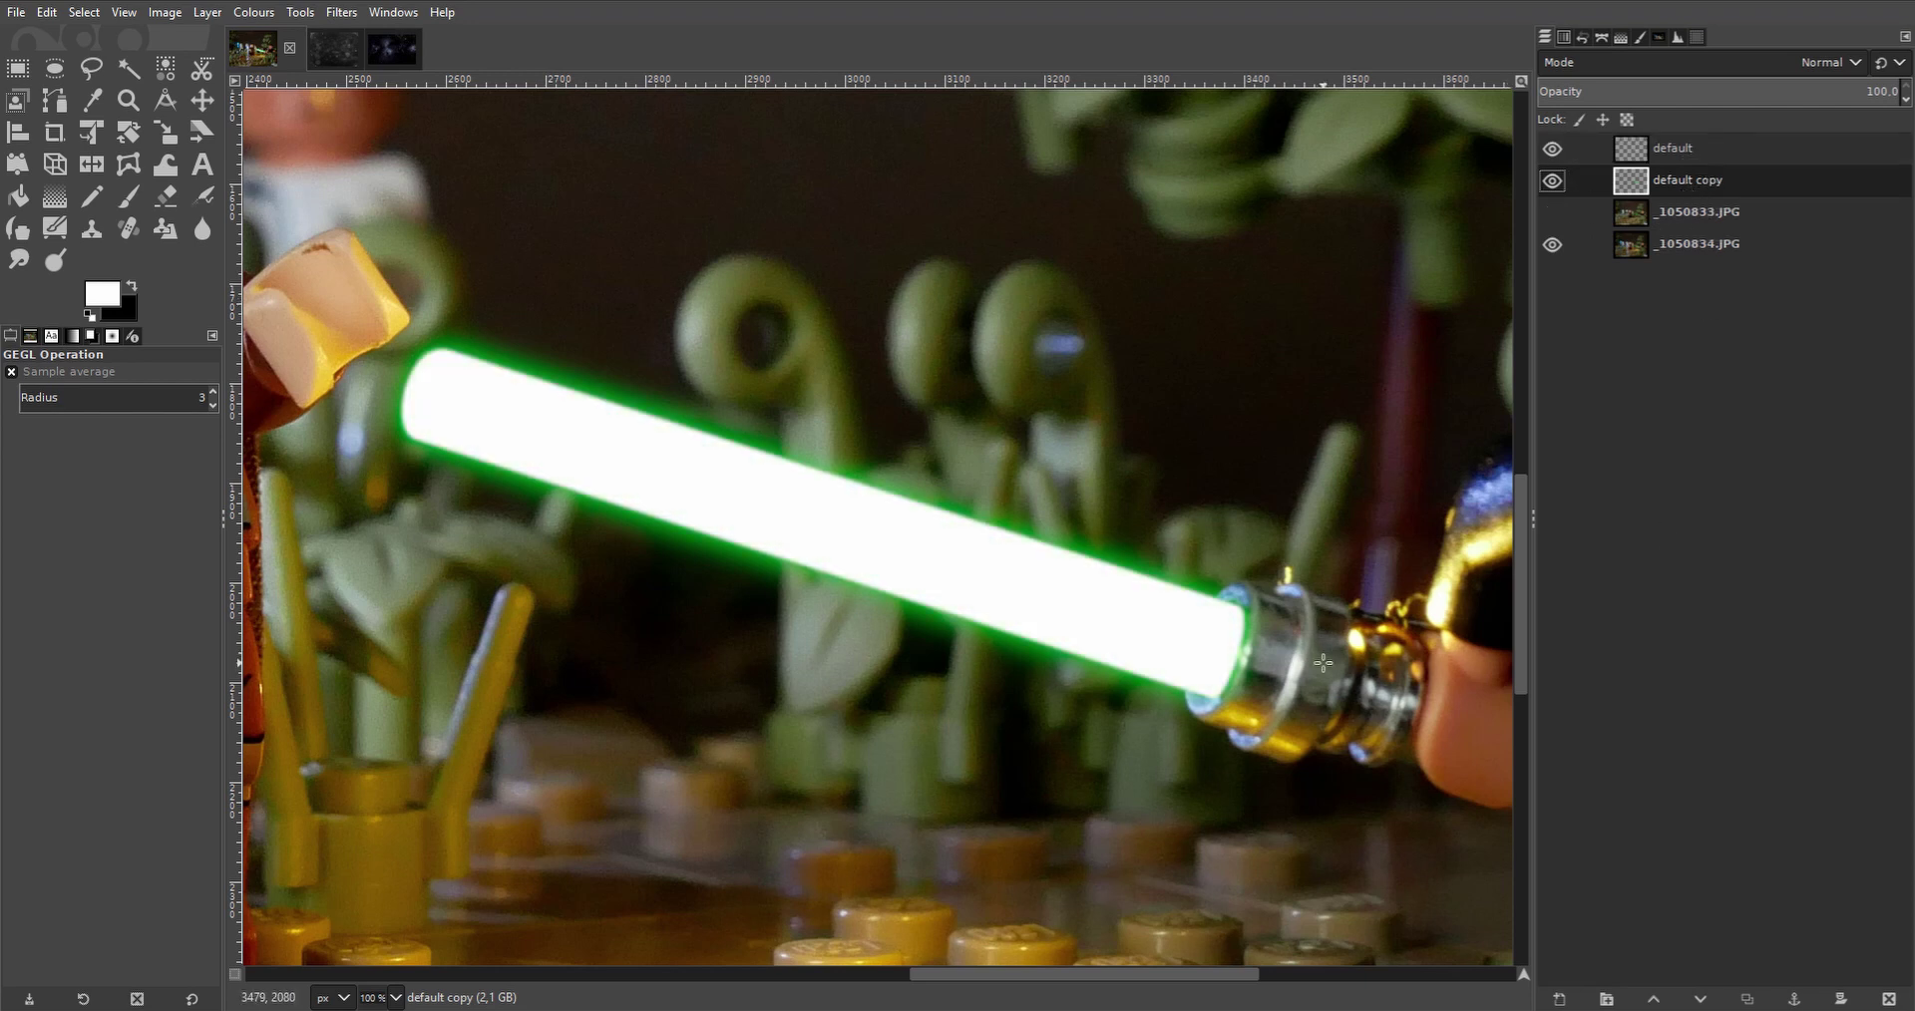
pyautogui.scroll(-2, 1355, 682)
pyautogui.scroll(2, 1355, 681)
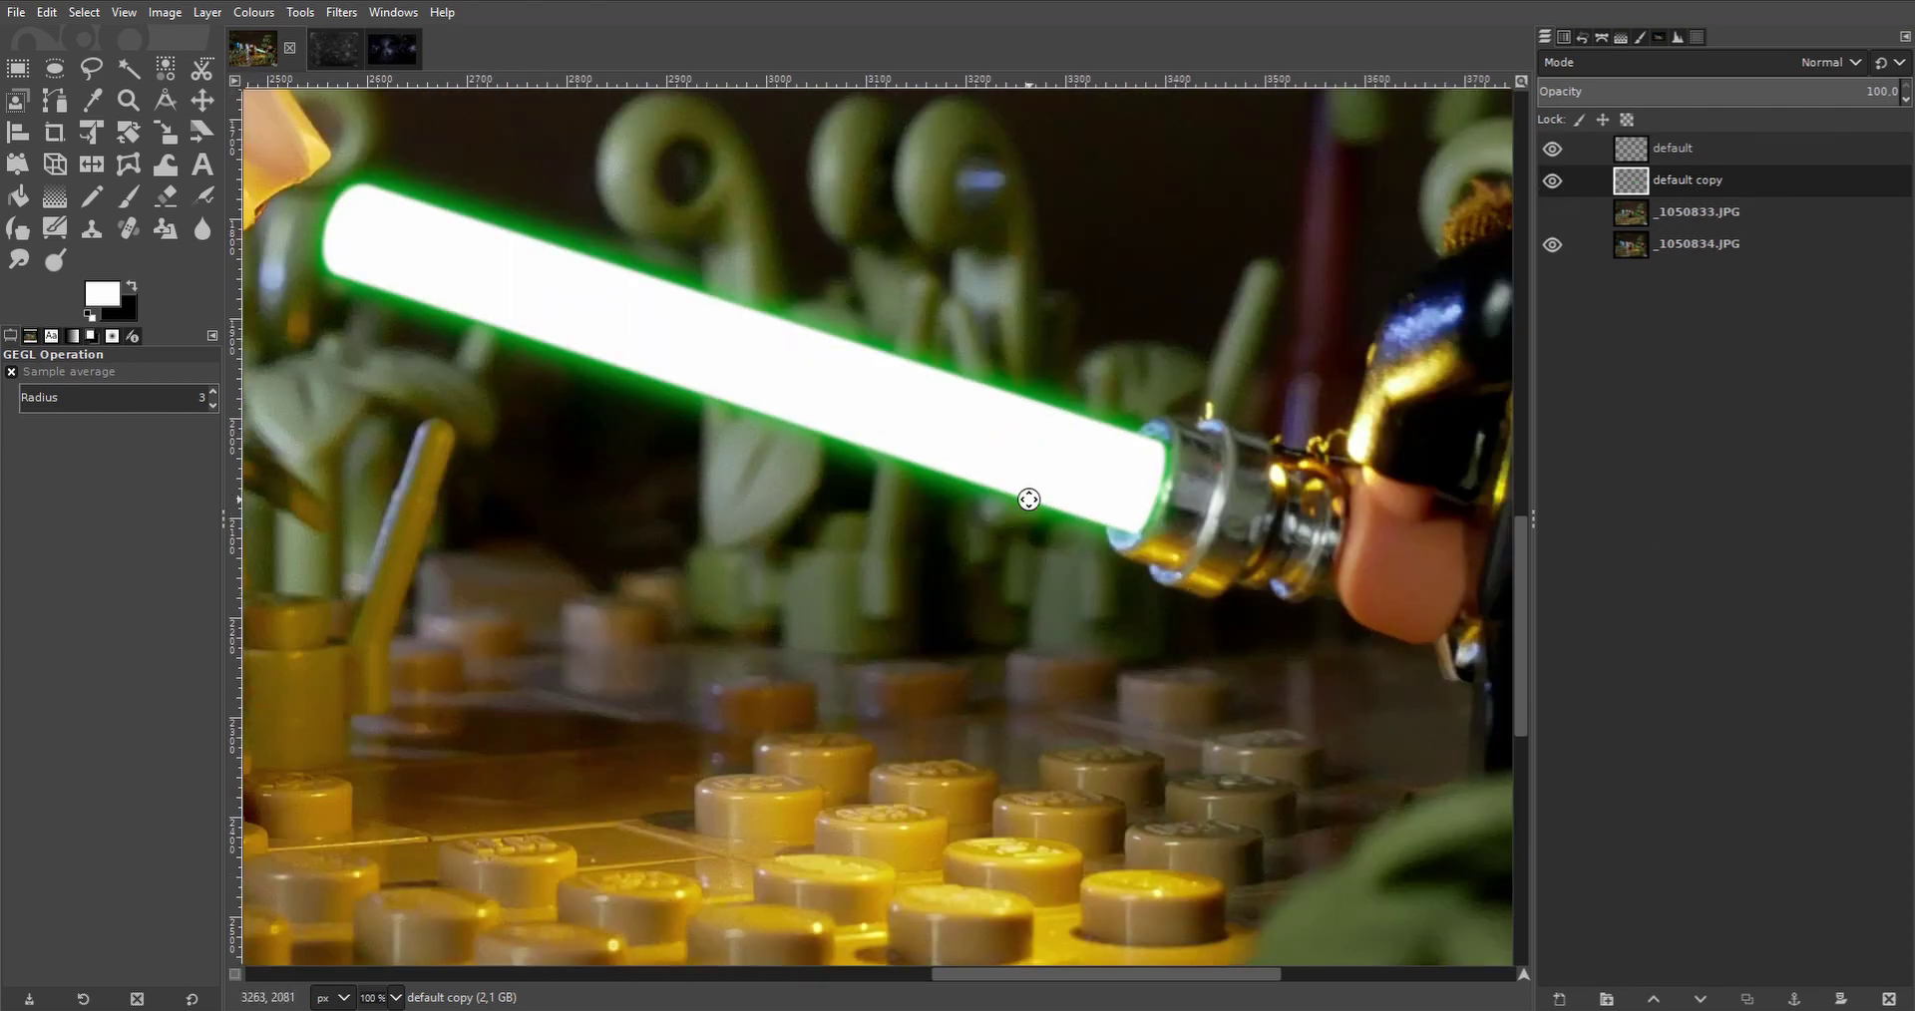
pyautogui.scroll(1, 1026, 499)
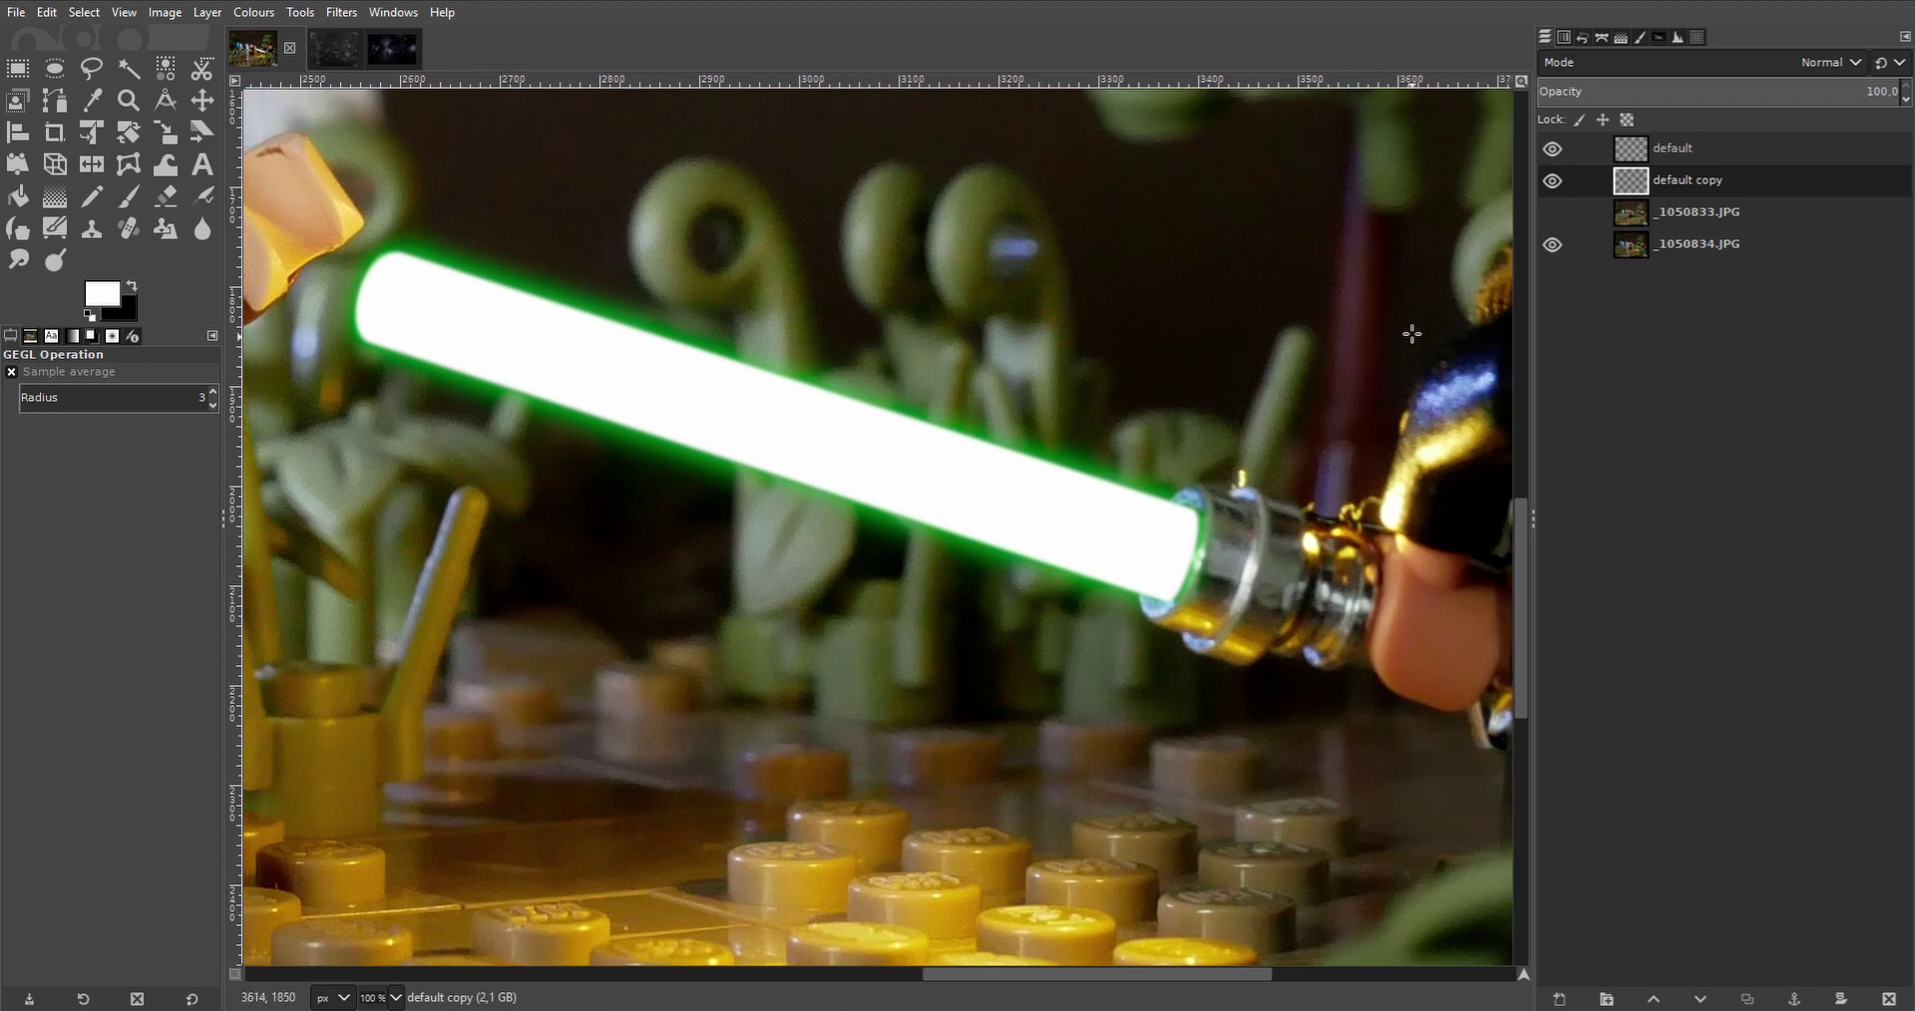
# Hide the white default layer and duplicate the default copy layer.
pyautogui.click(1552, 149)
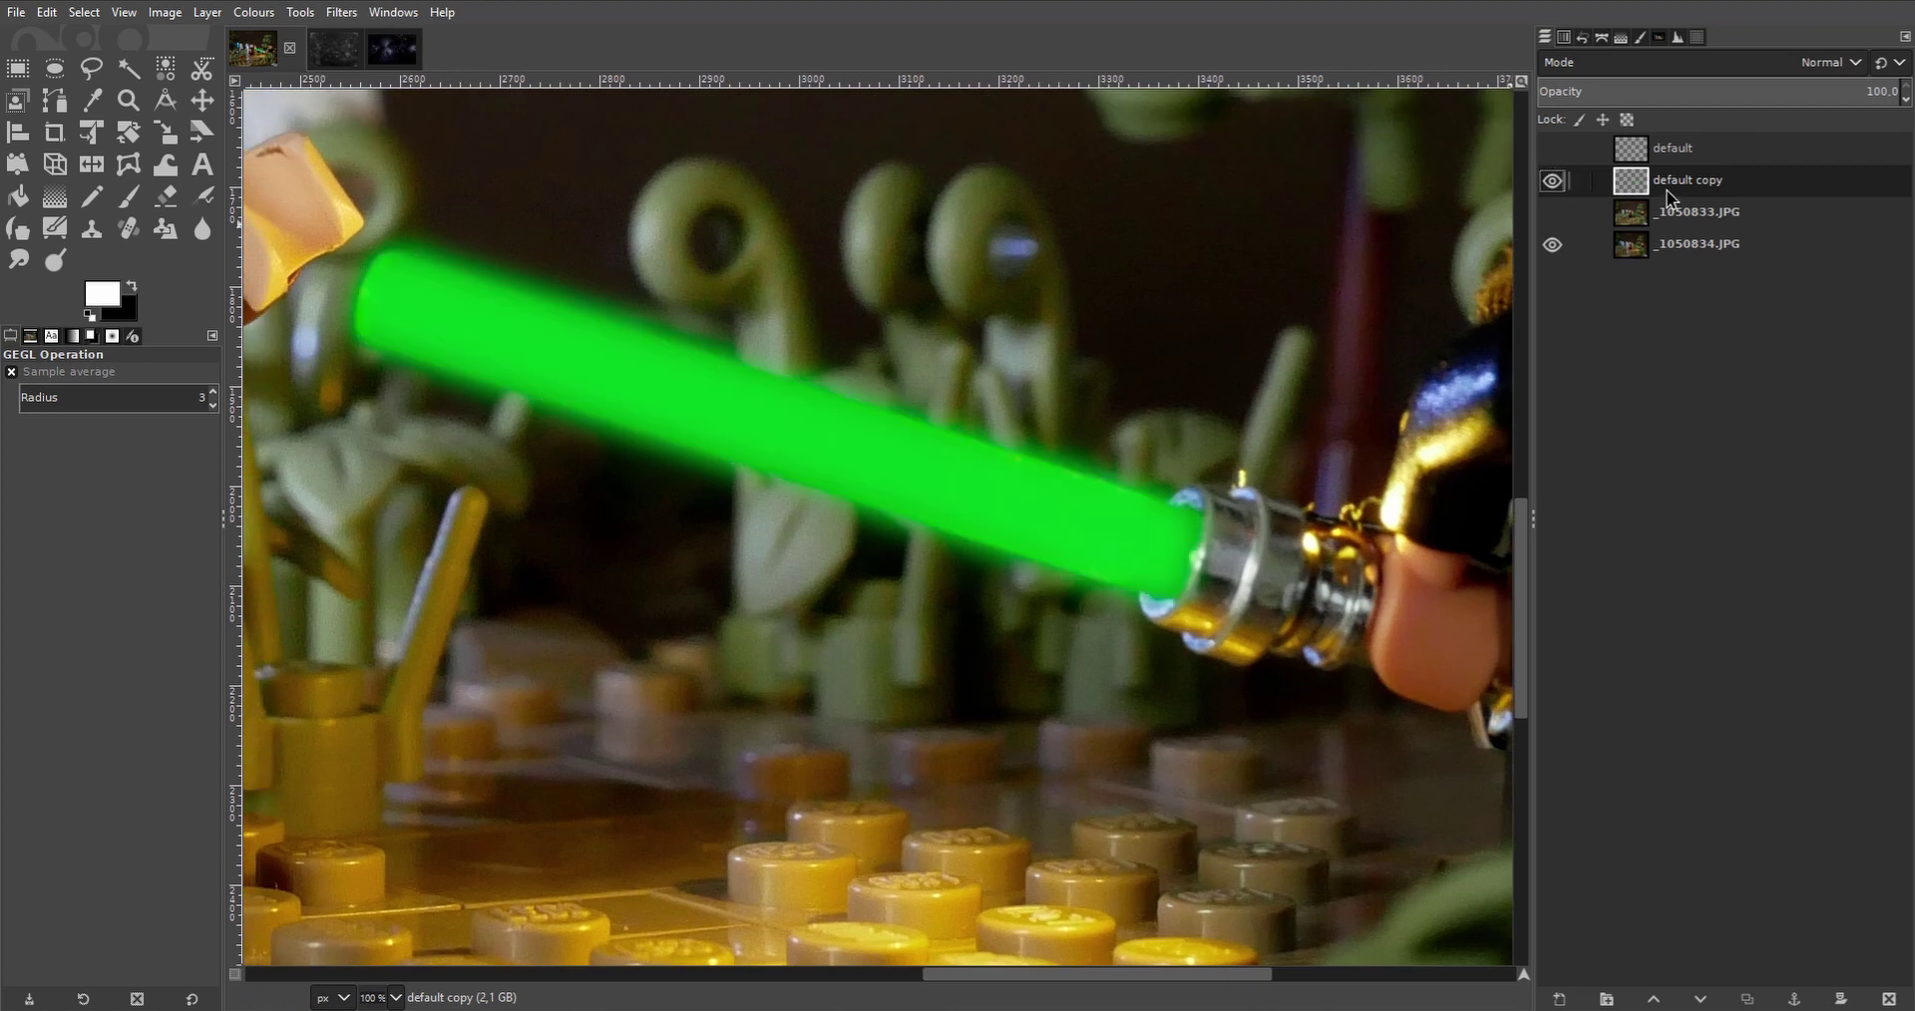
pyautogui.click(1747, 1000)
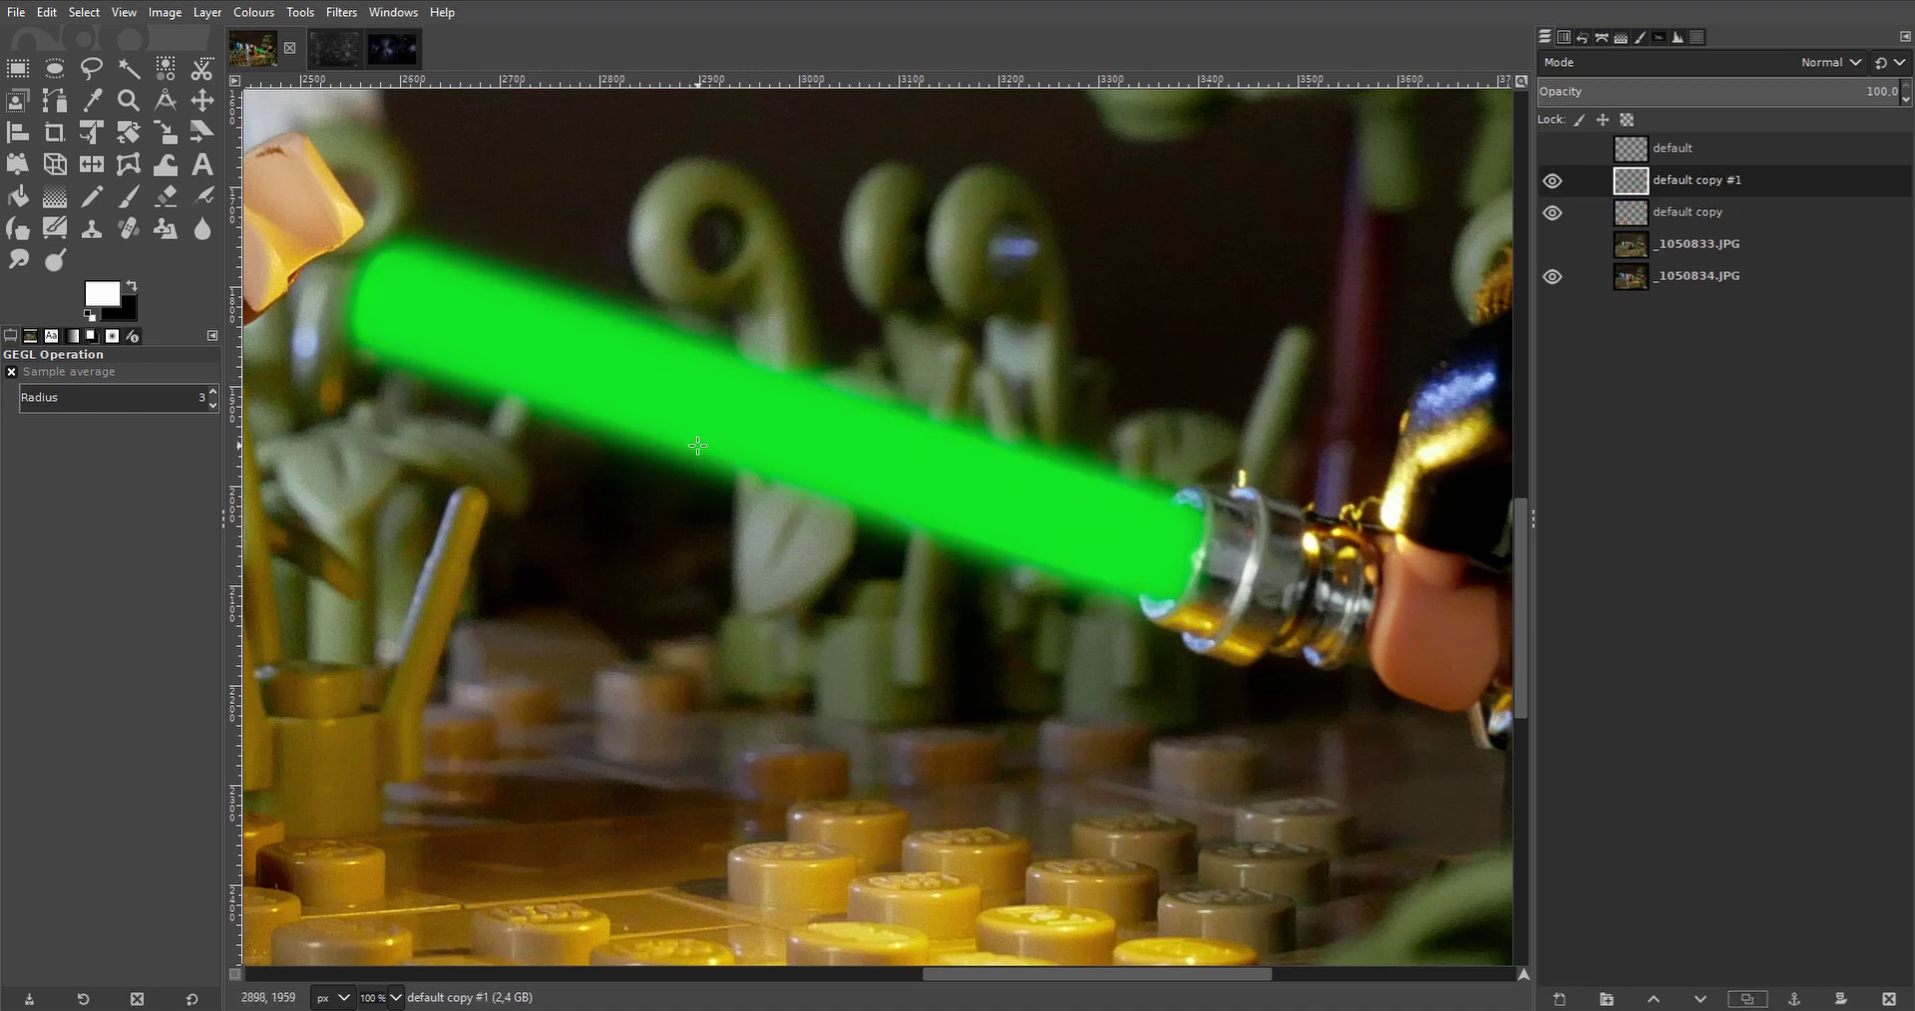
# Colorize the new duplicate of the green blade yellow-green with hue 0.1929, saturation 0.7762 and lightness -0.262.
pyautogui.click(253, 12)
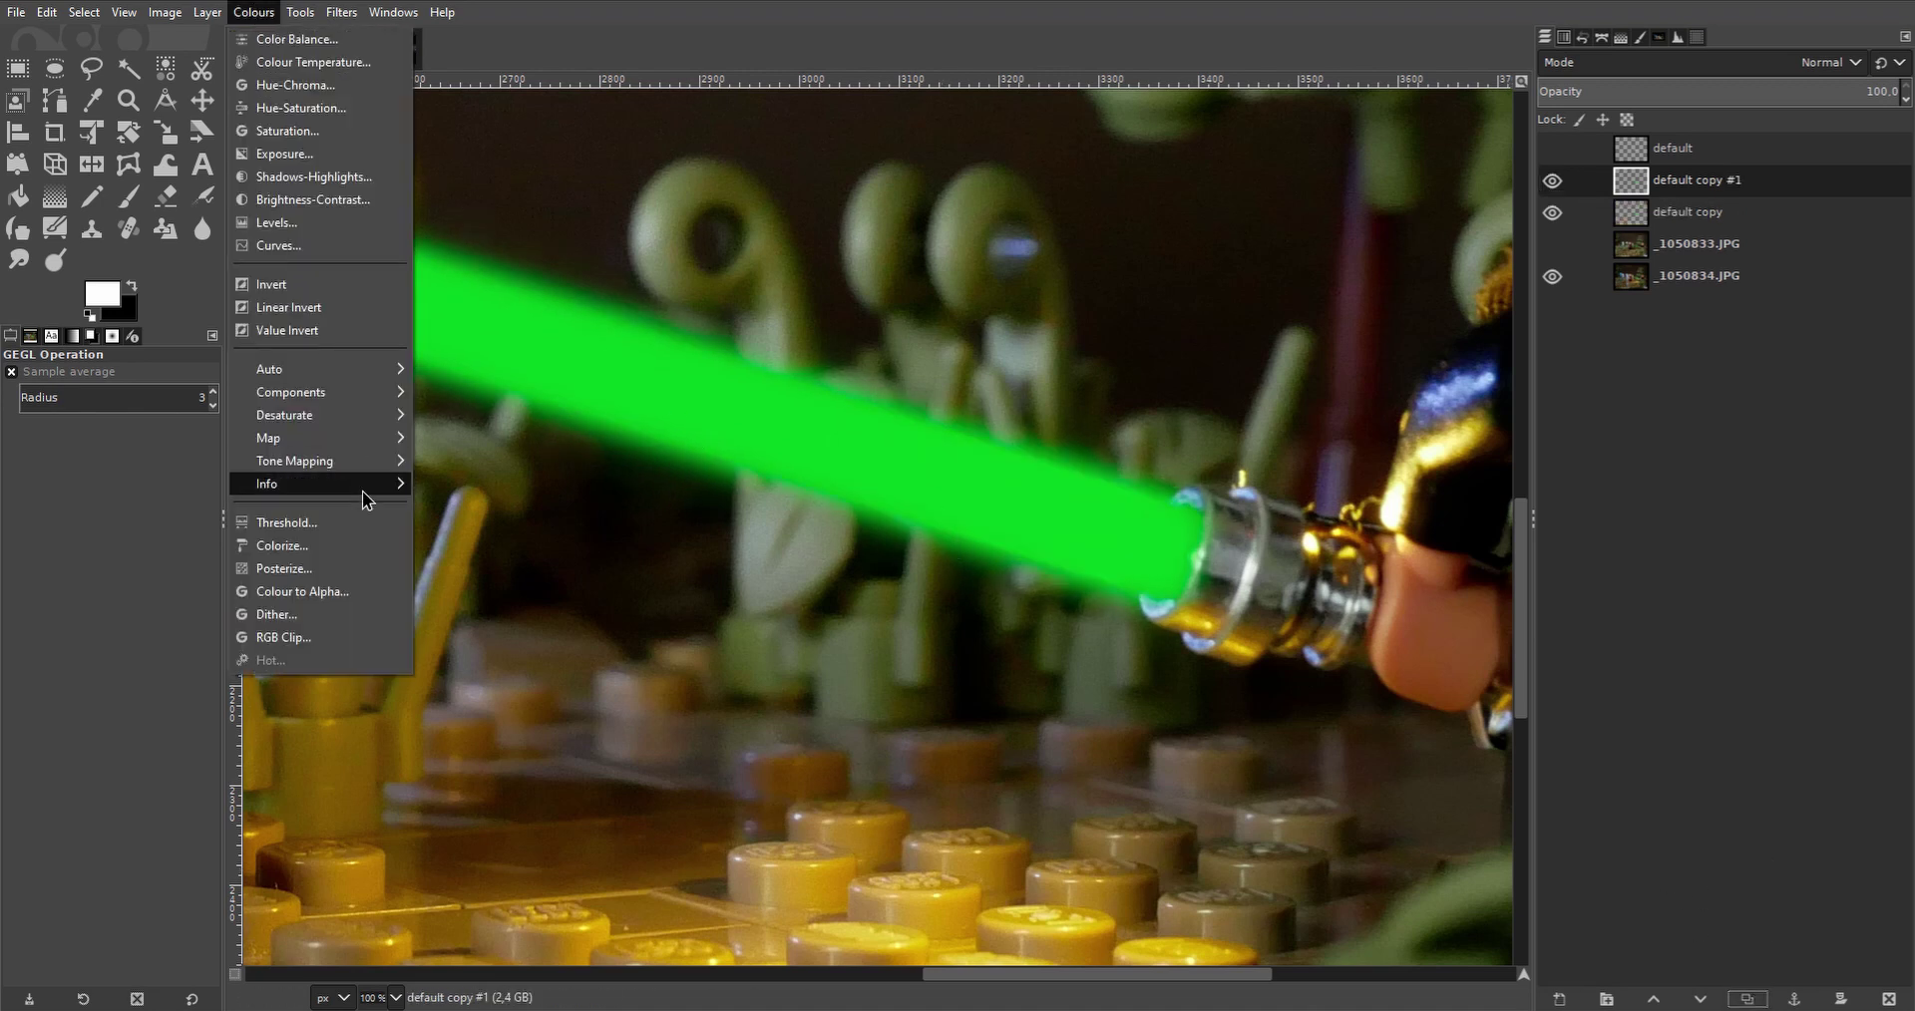
pyautogui.click(367, 547)
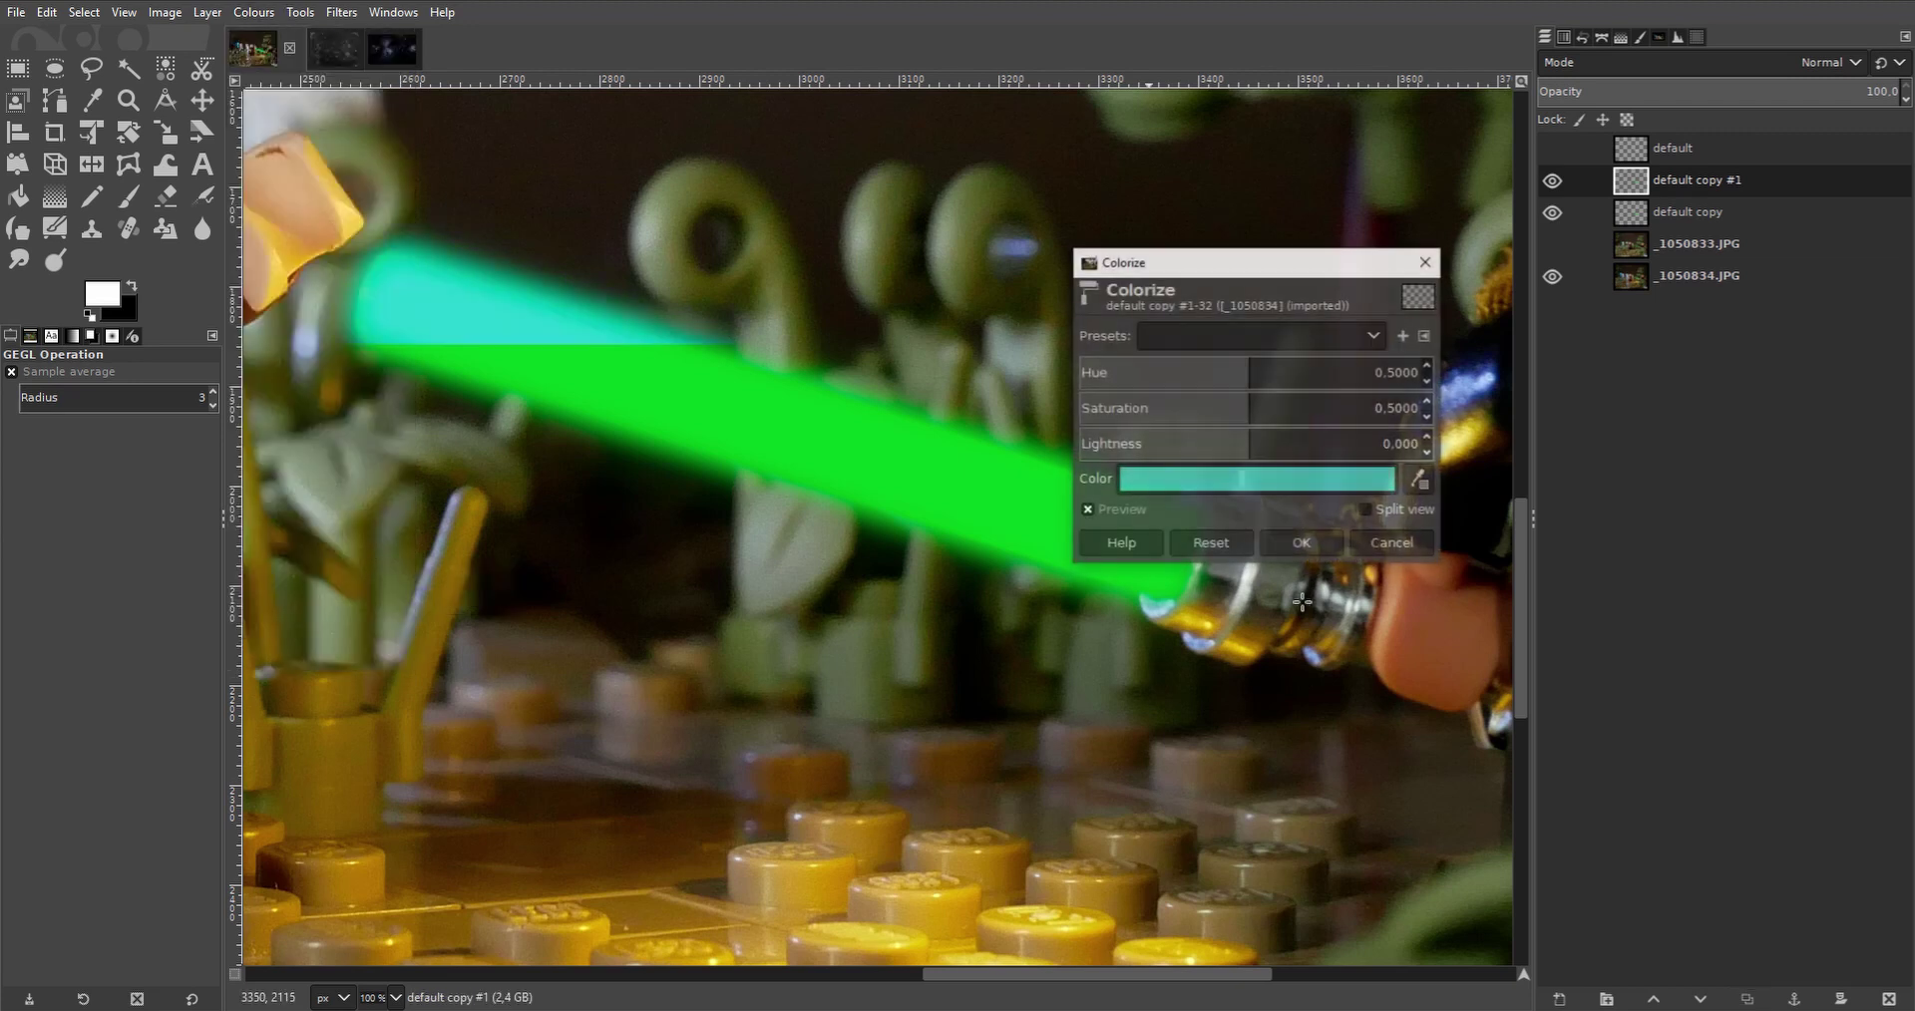
pyautogui.click(1213, 341)
pyautogui.click(1247, 329)
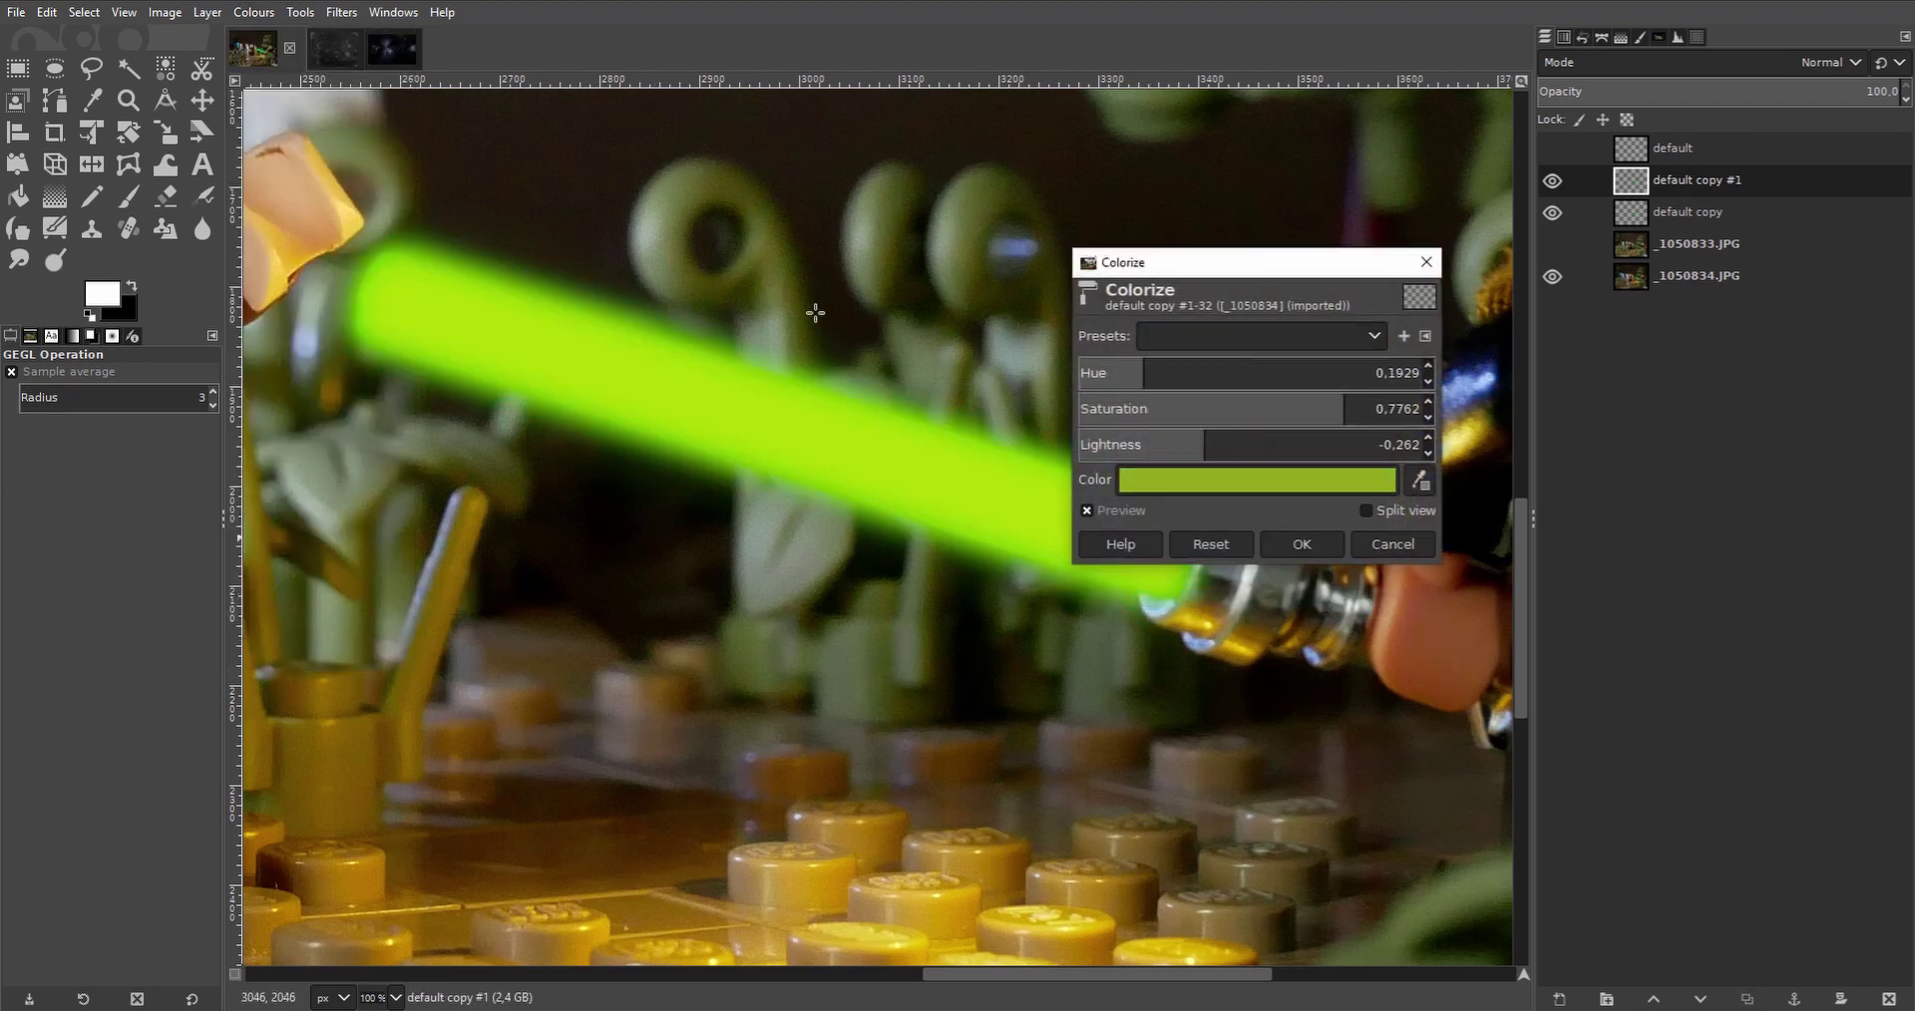
pyautogui.click(1322, 548)
# Apply a Gaussian Blur of 29.66 to the yellow-green default copy #1 layer.
pyautogui.click(341, 12)
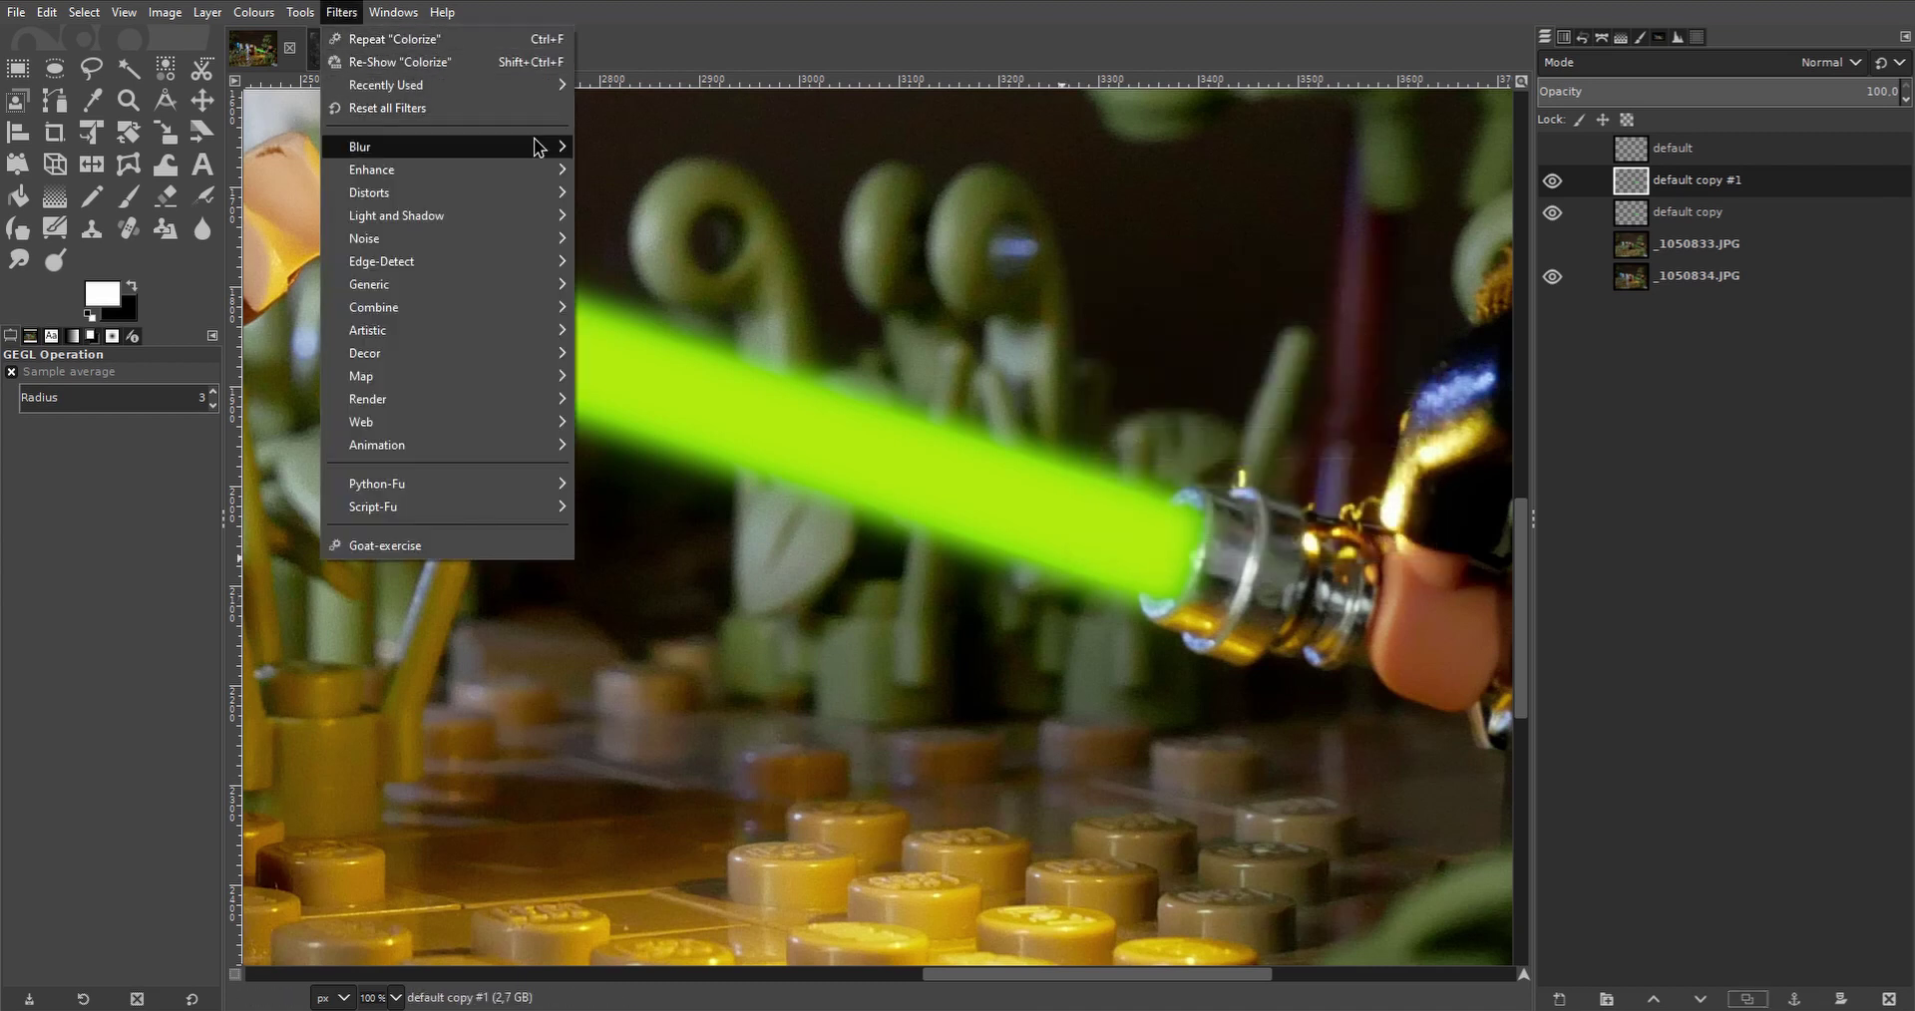
pyautogui.moveTo(449, 146)
pyautogui.click(658, 145)
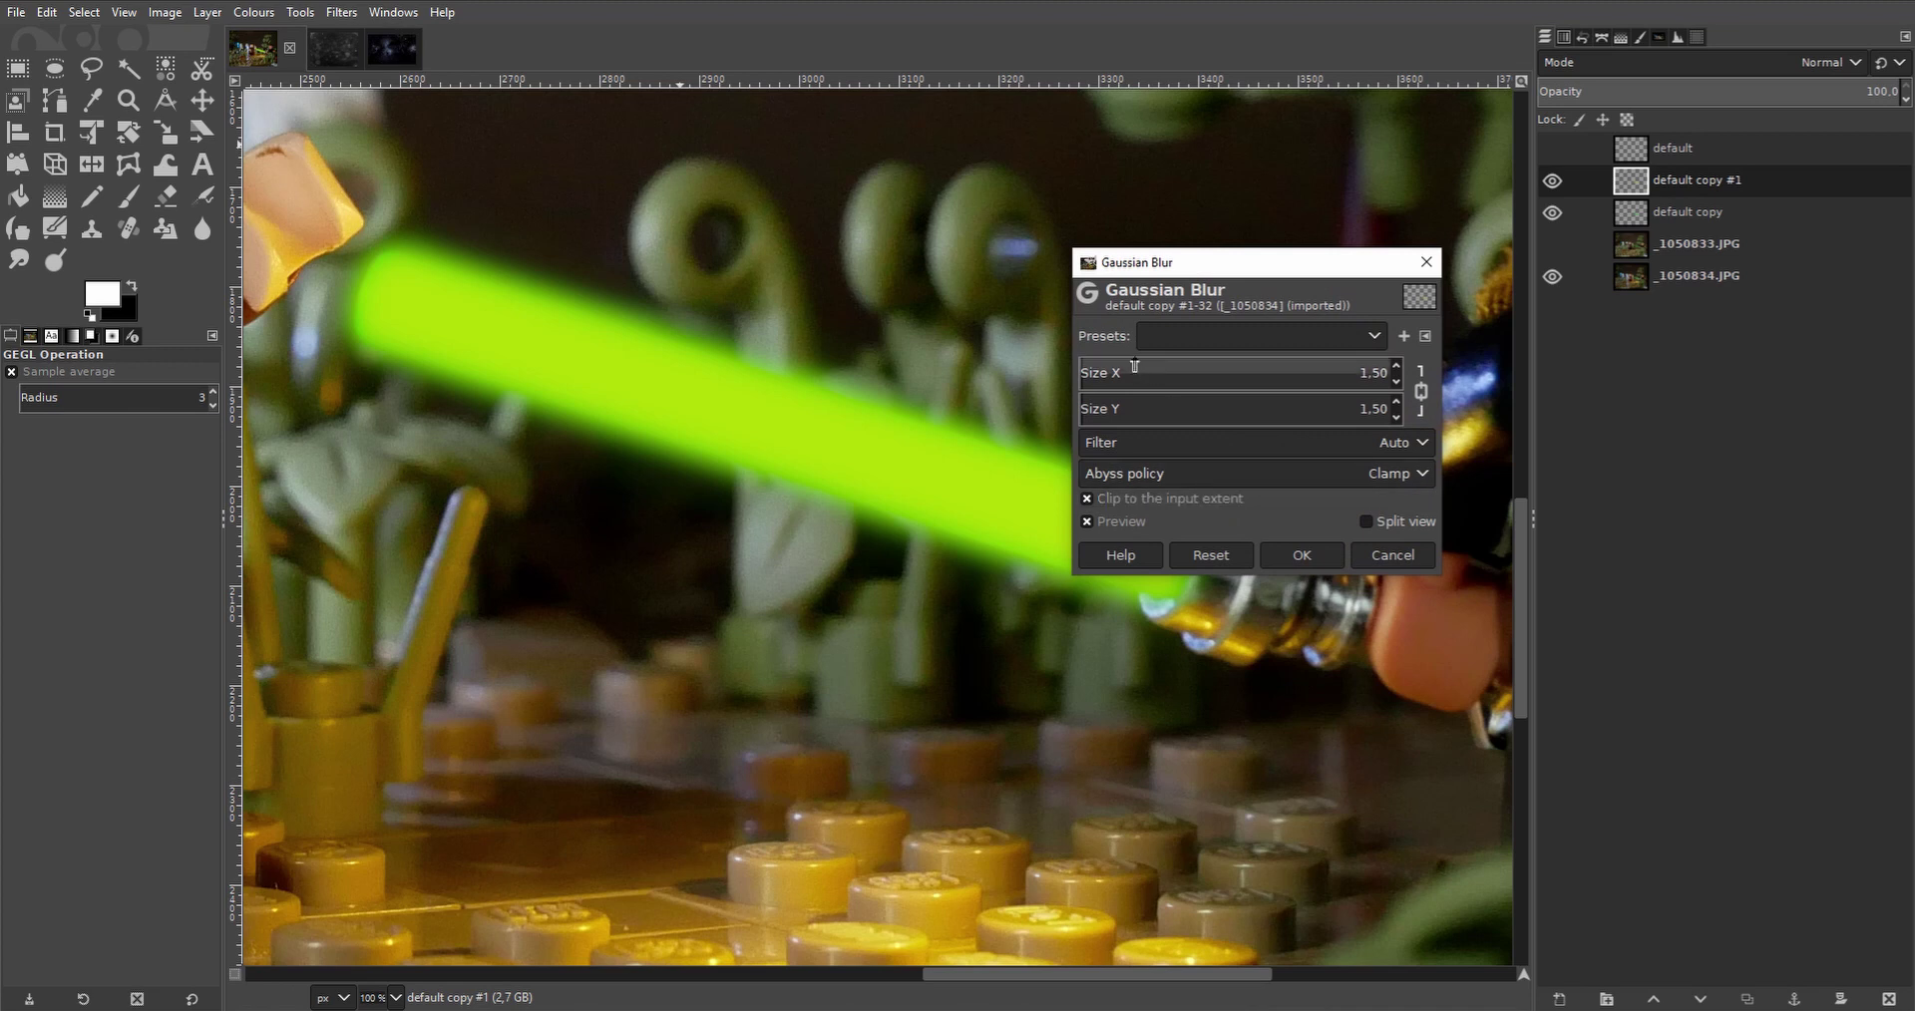
pyautogui.moveTo(1137, 371); pyautogui.dragTo(1169, 375)
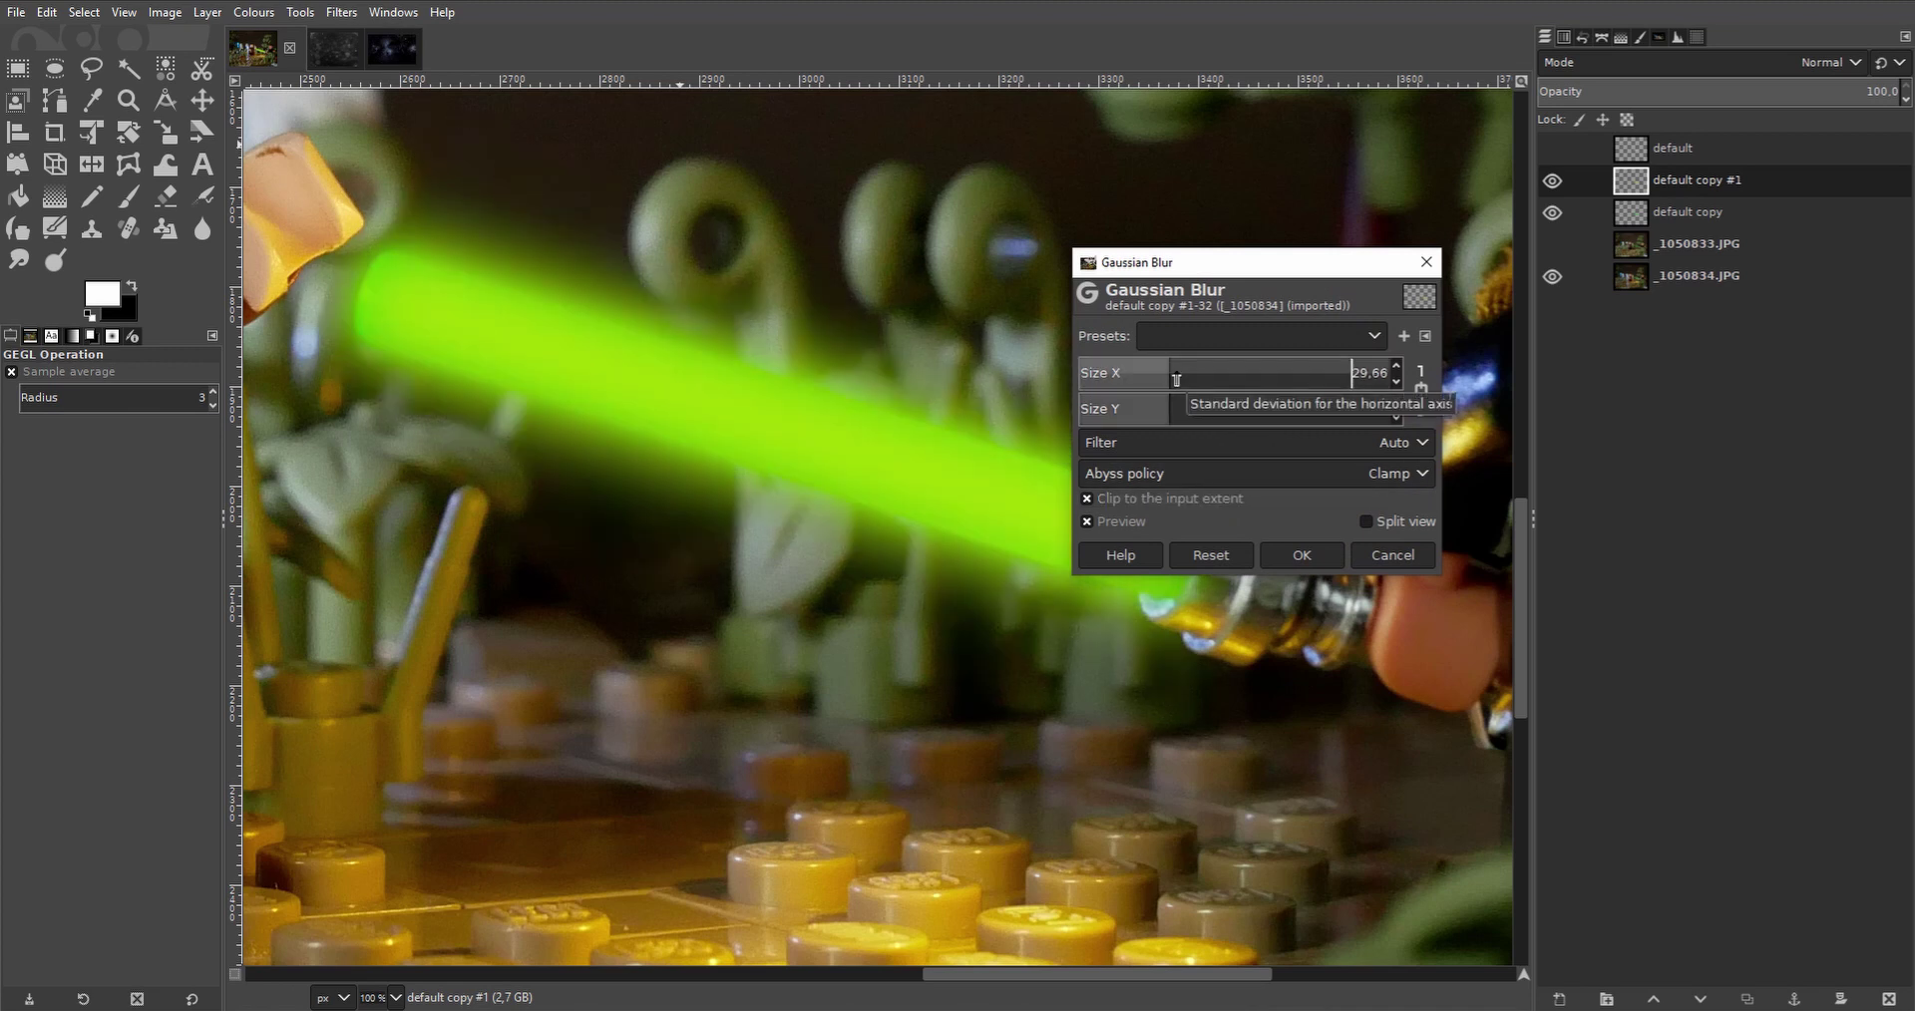
pyautogui.click(1301, 555)
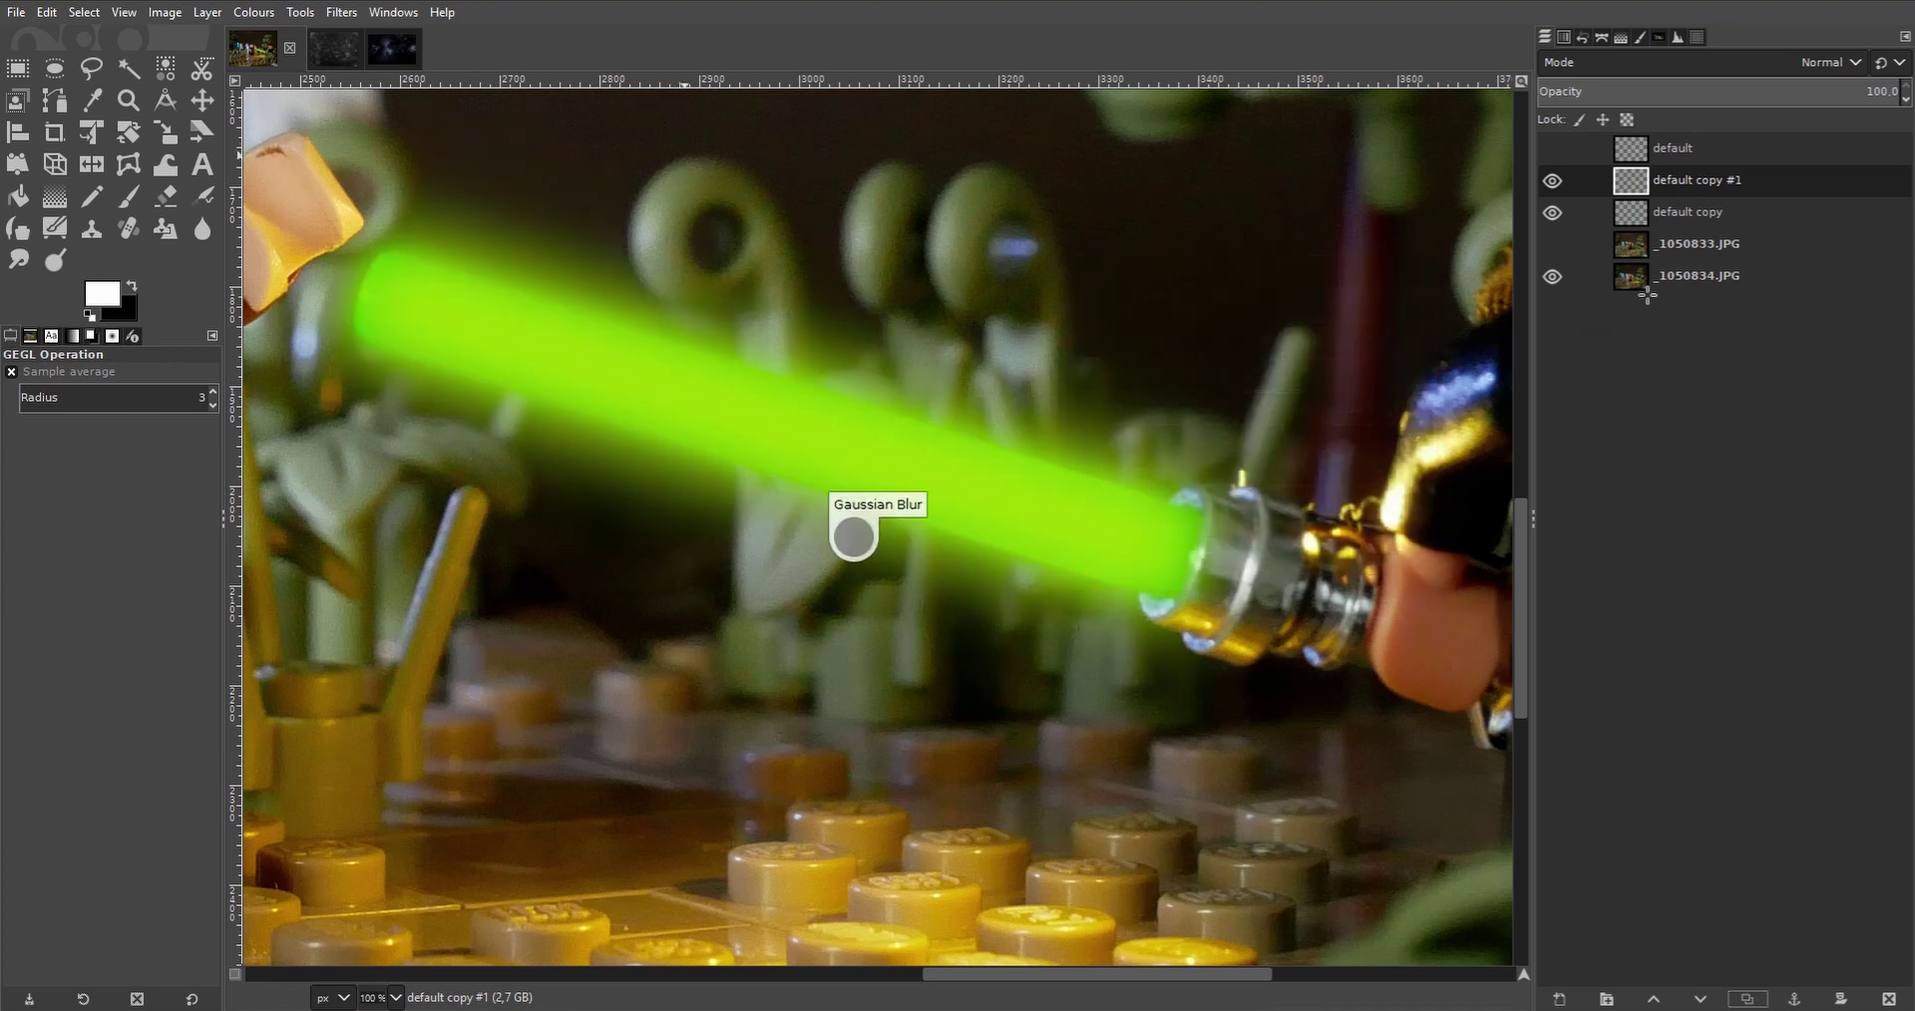
# Move the default copy #1 layer below default copy and show the white default layer again.
pyautogui.moveTo(1686, 192); pyautogui.dragTo(1681, 225)
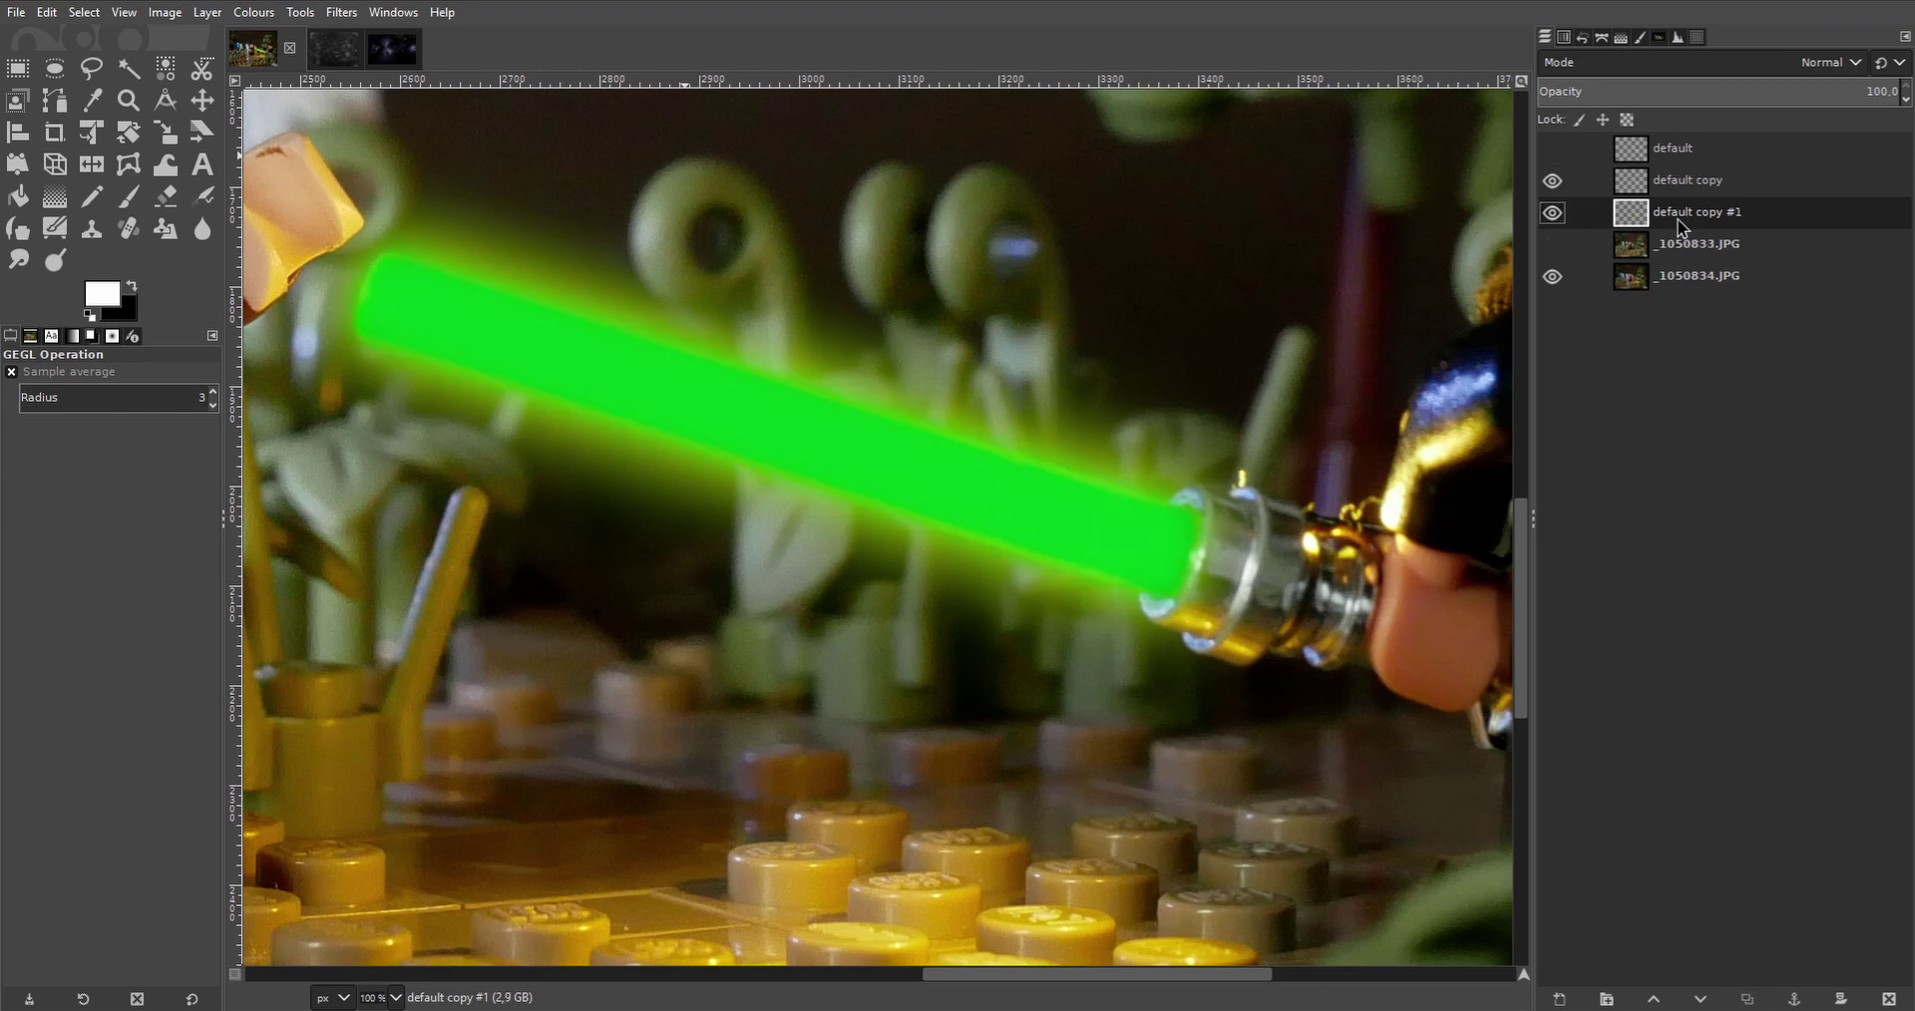
pyautogui.click(1558, 150)
pyautogui.scroll(-4, 1157, 576)
pyautogui.scroll(4, 1050, 555)
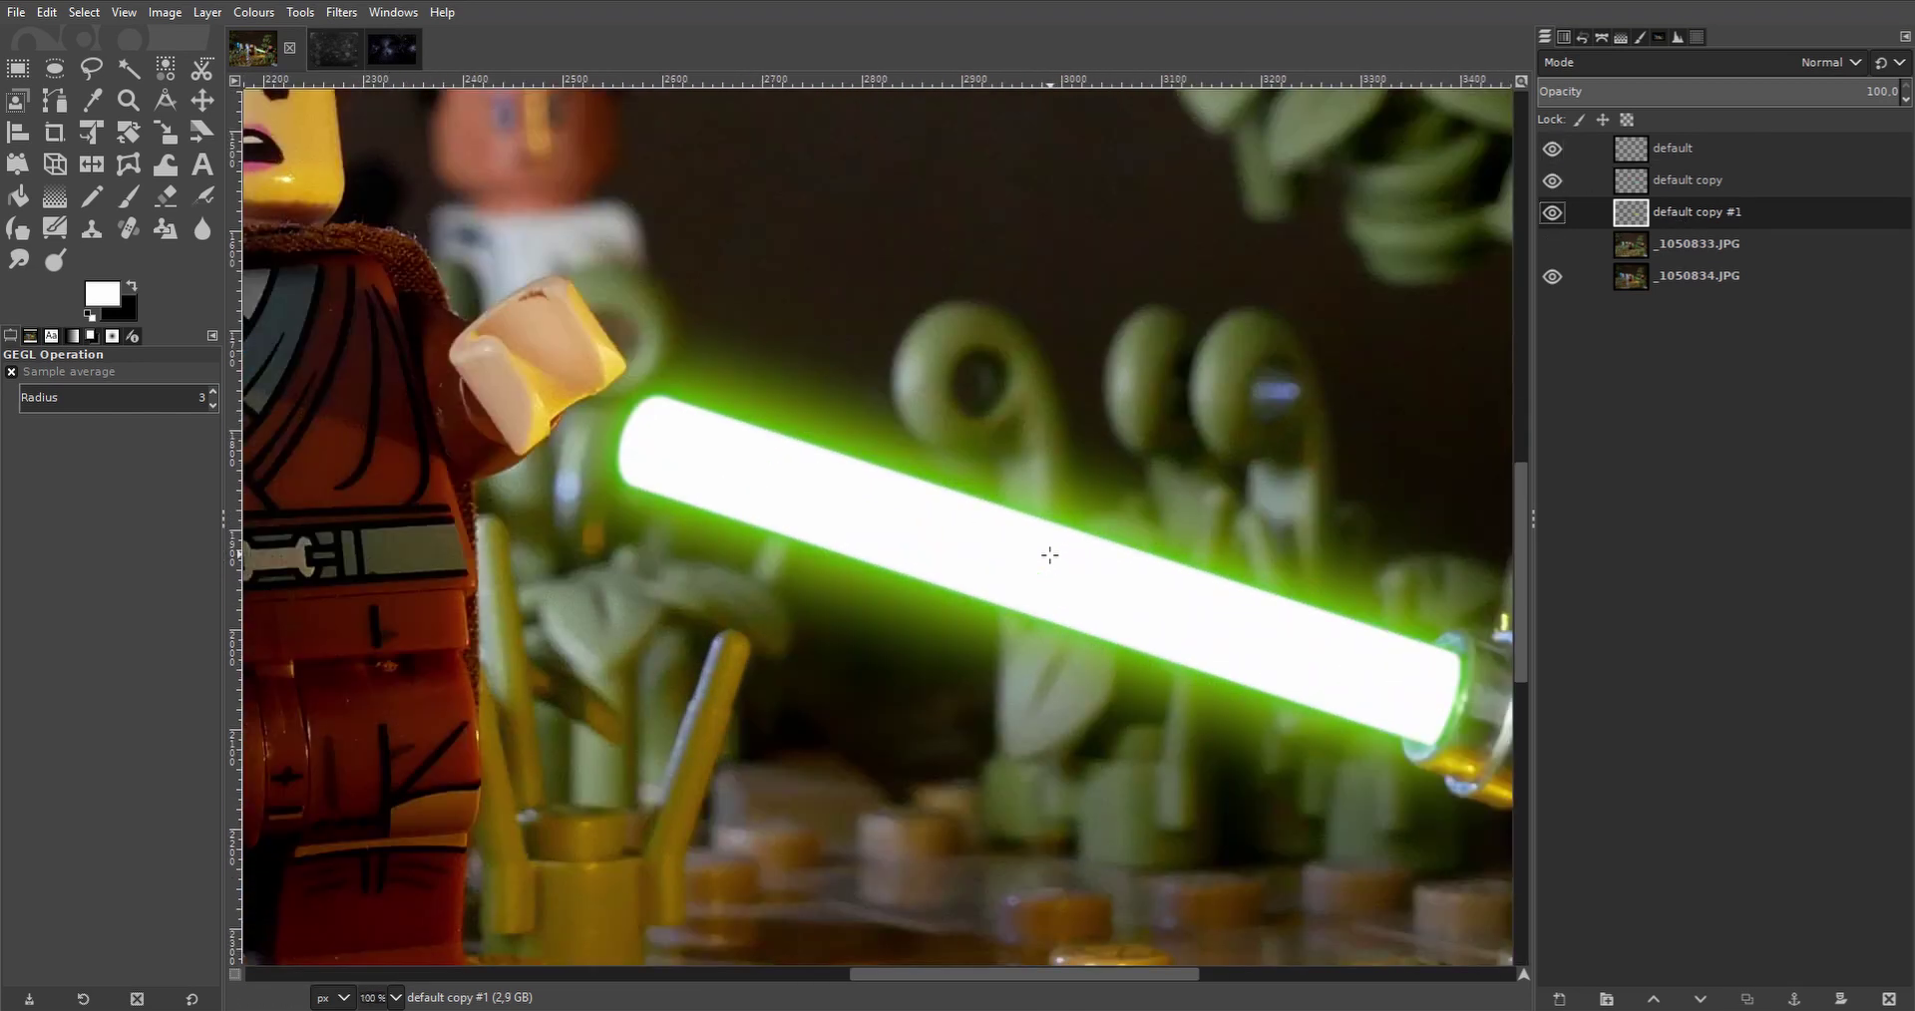
pyautogui.scroll(1, 1050, 556)
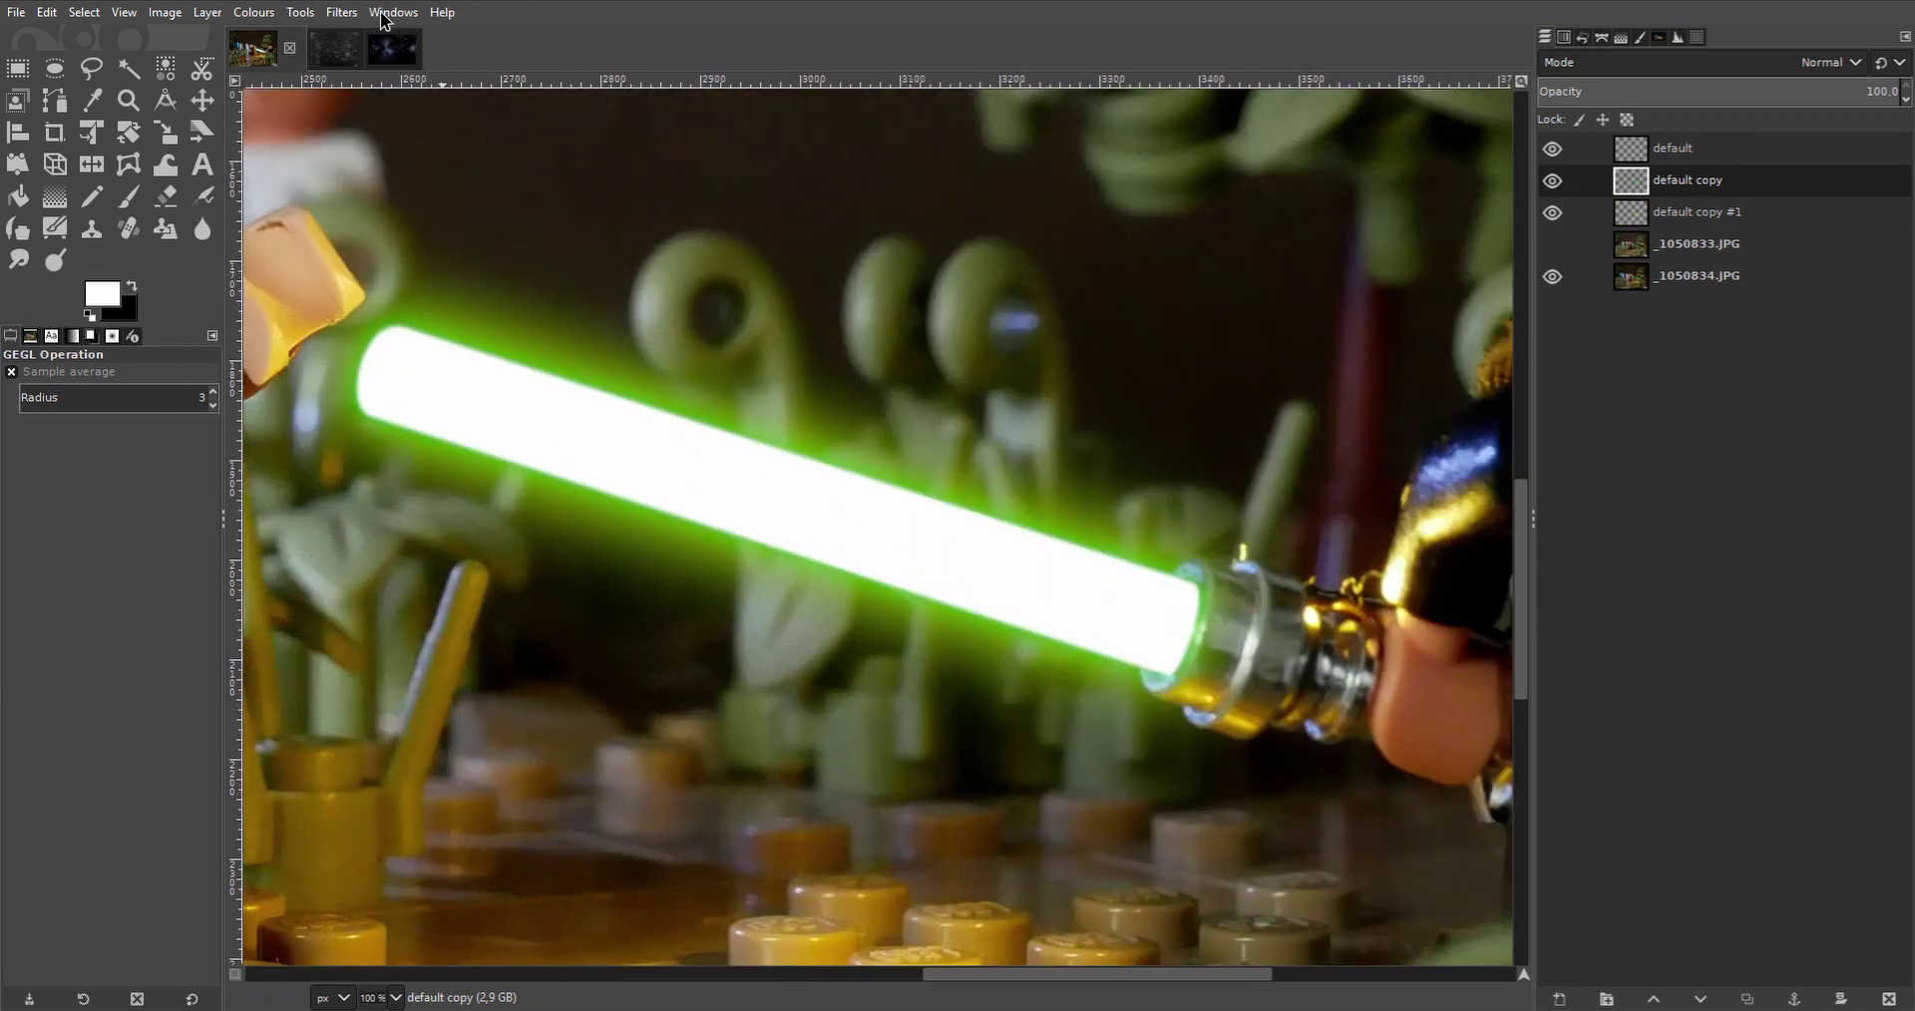
# Apply another Gaussian Blur of 16.87 in X and Y to the default copy layer.
pyautogui.click(341, 12)
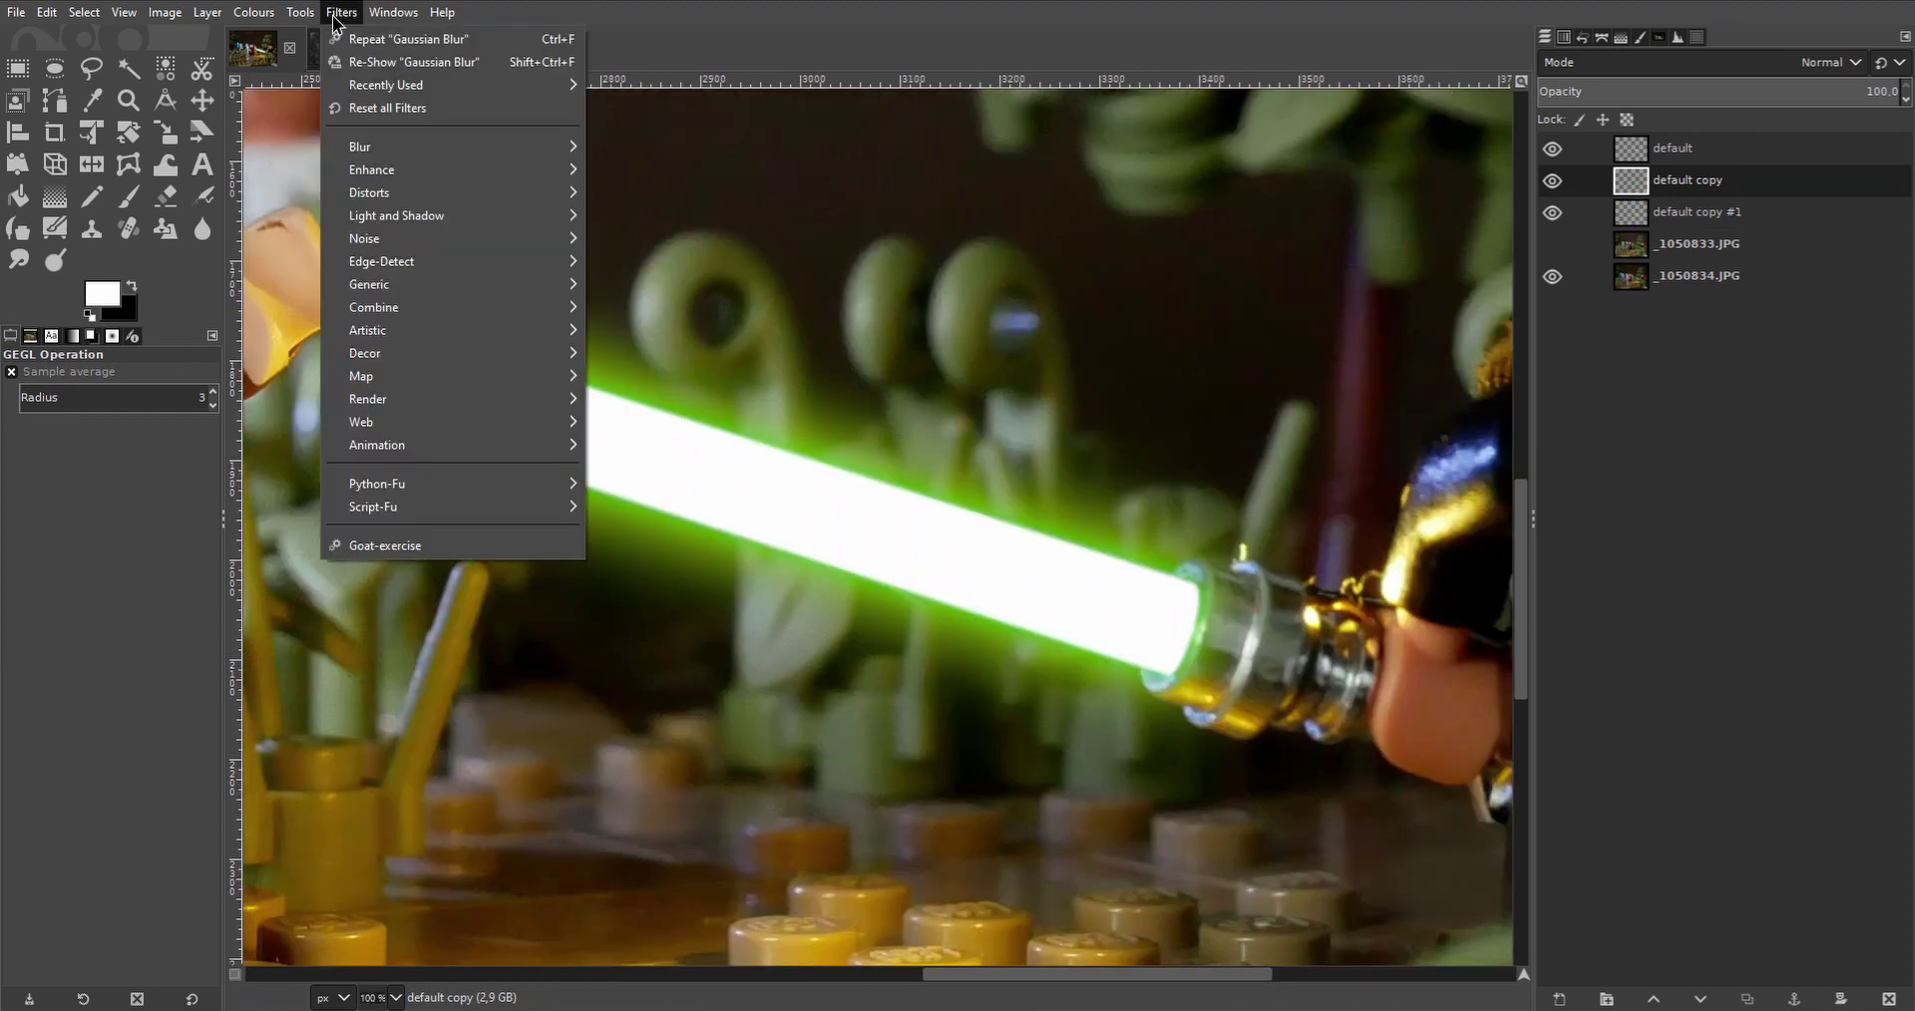
pyautogui.click(461, 64)
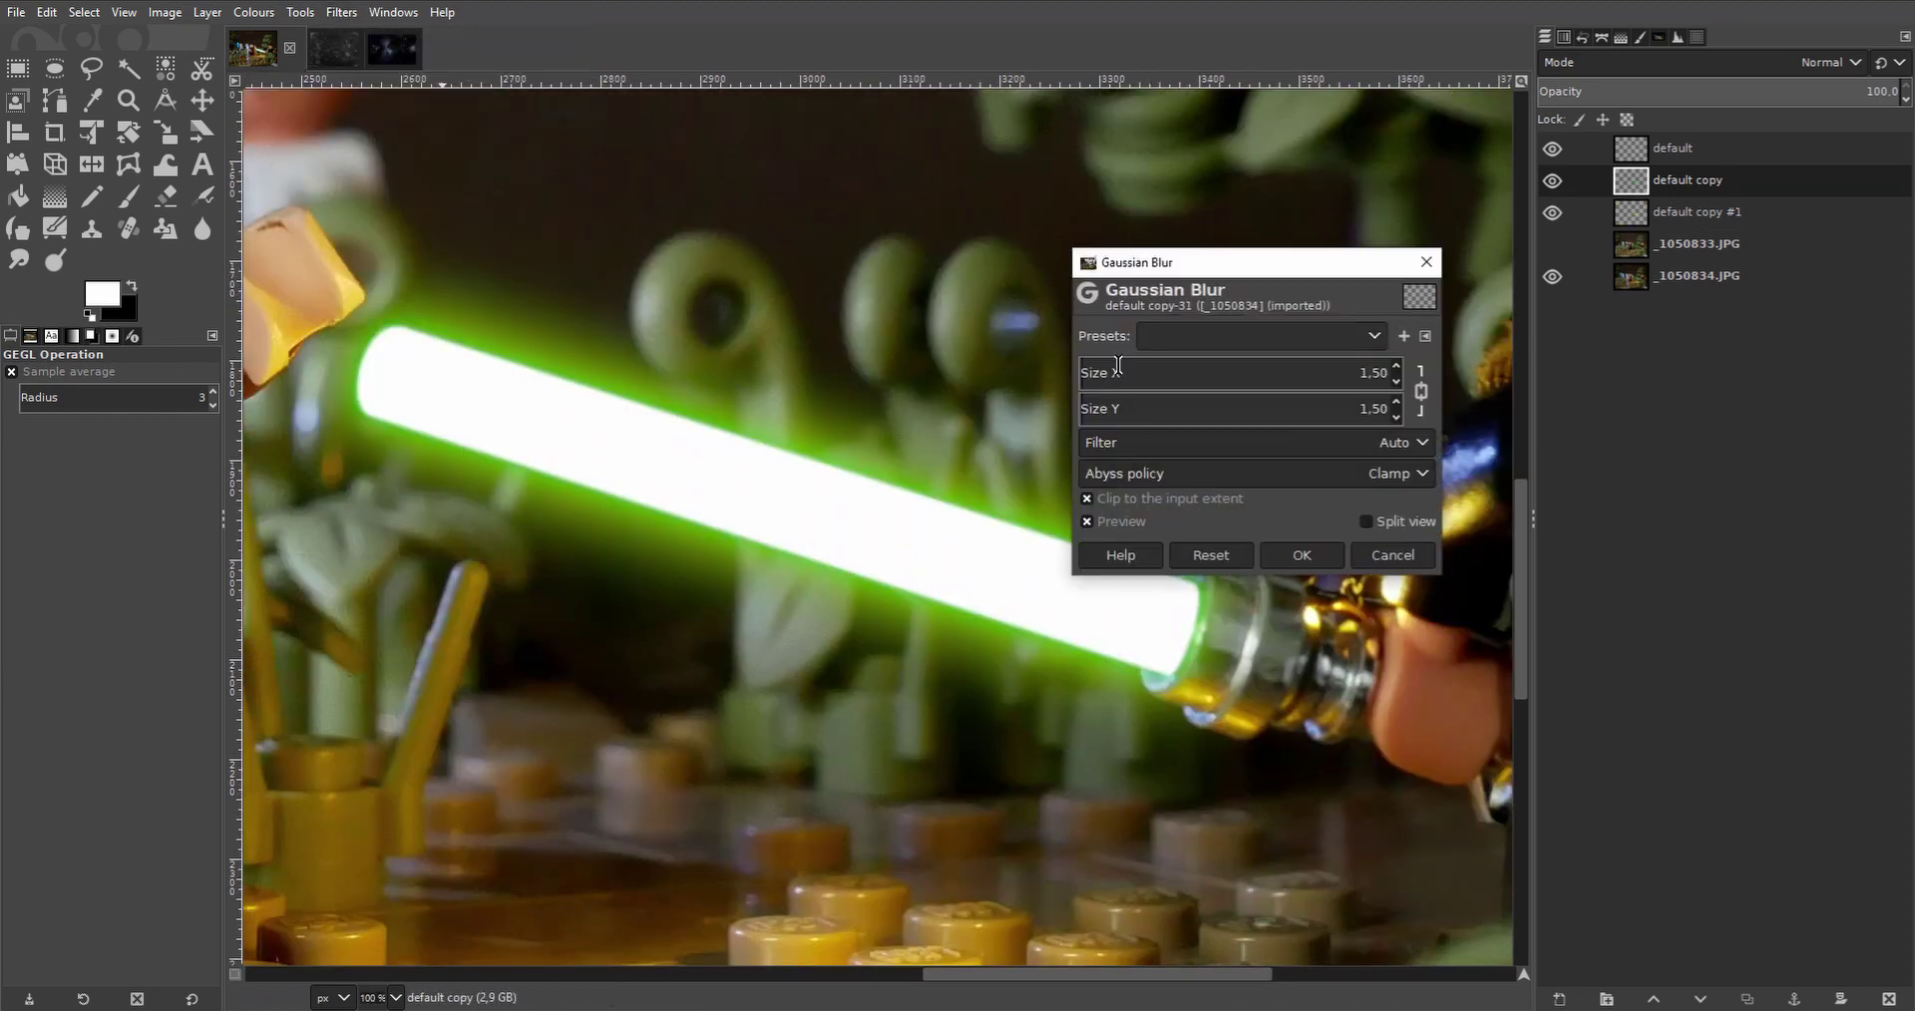
pyautogui.moveTo(1115, 366); pyautogui.dragTo(1120, 374)
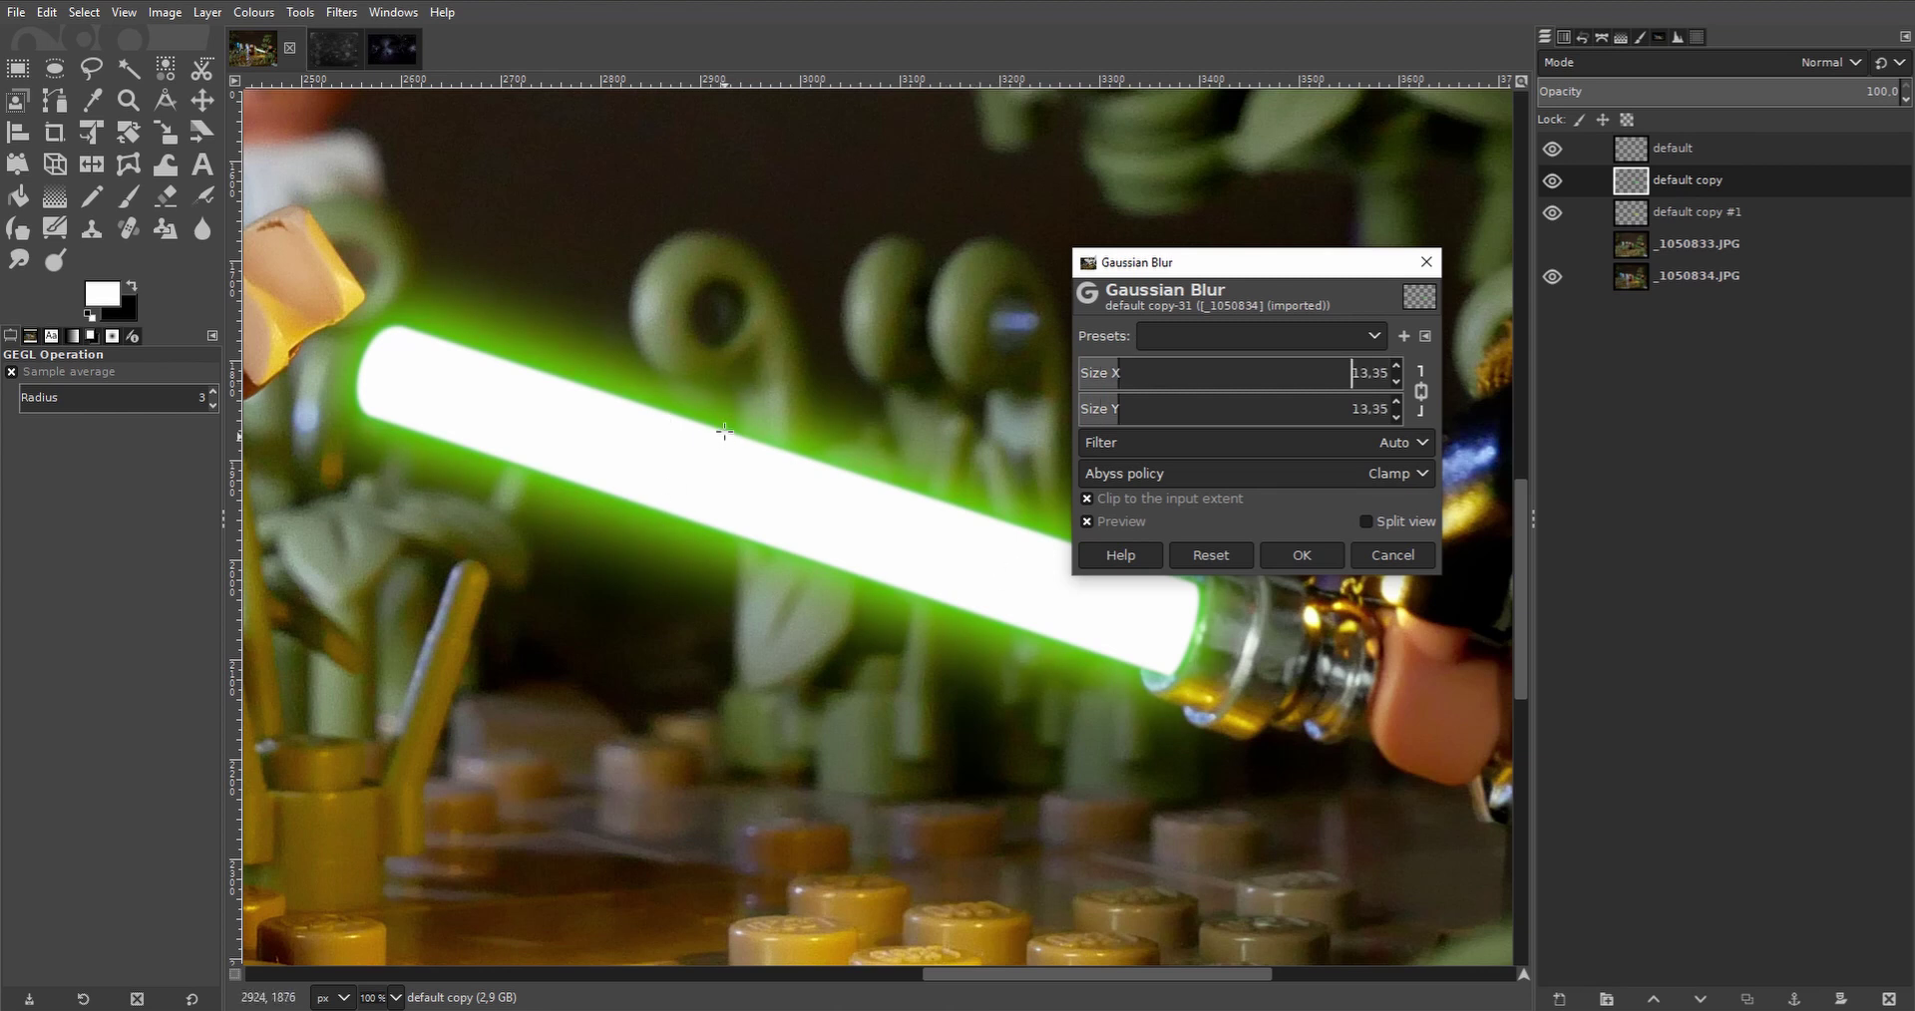
pyautogui.click(1130, 377)
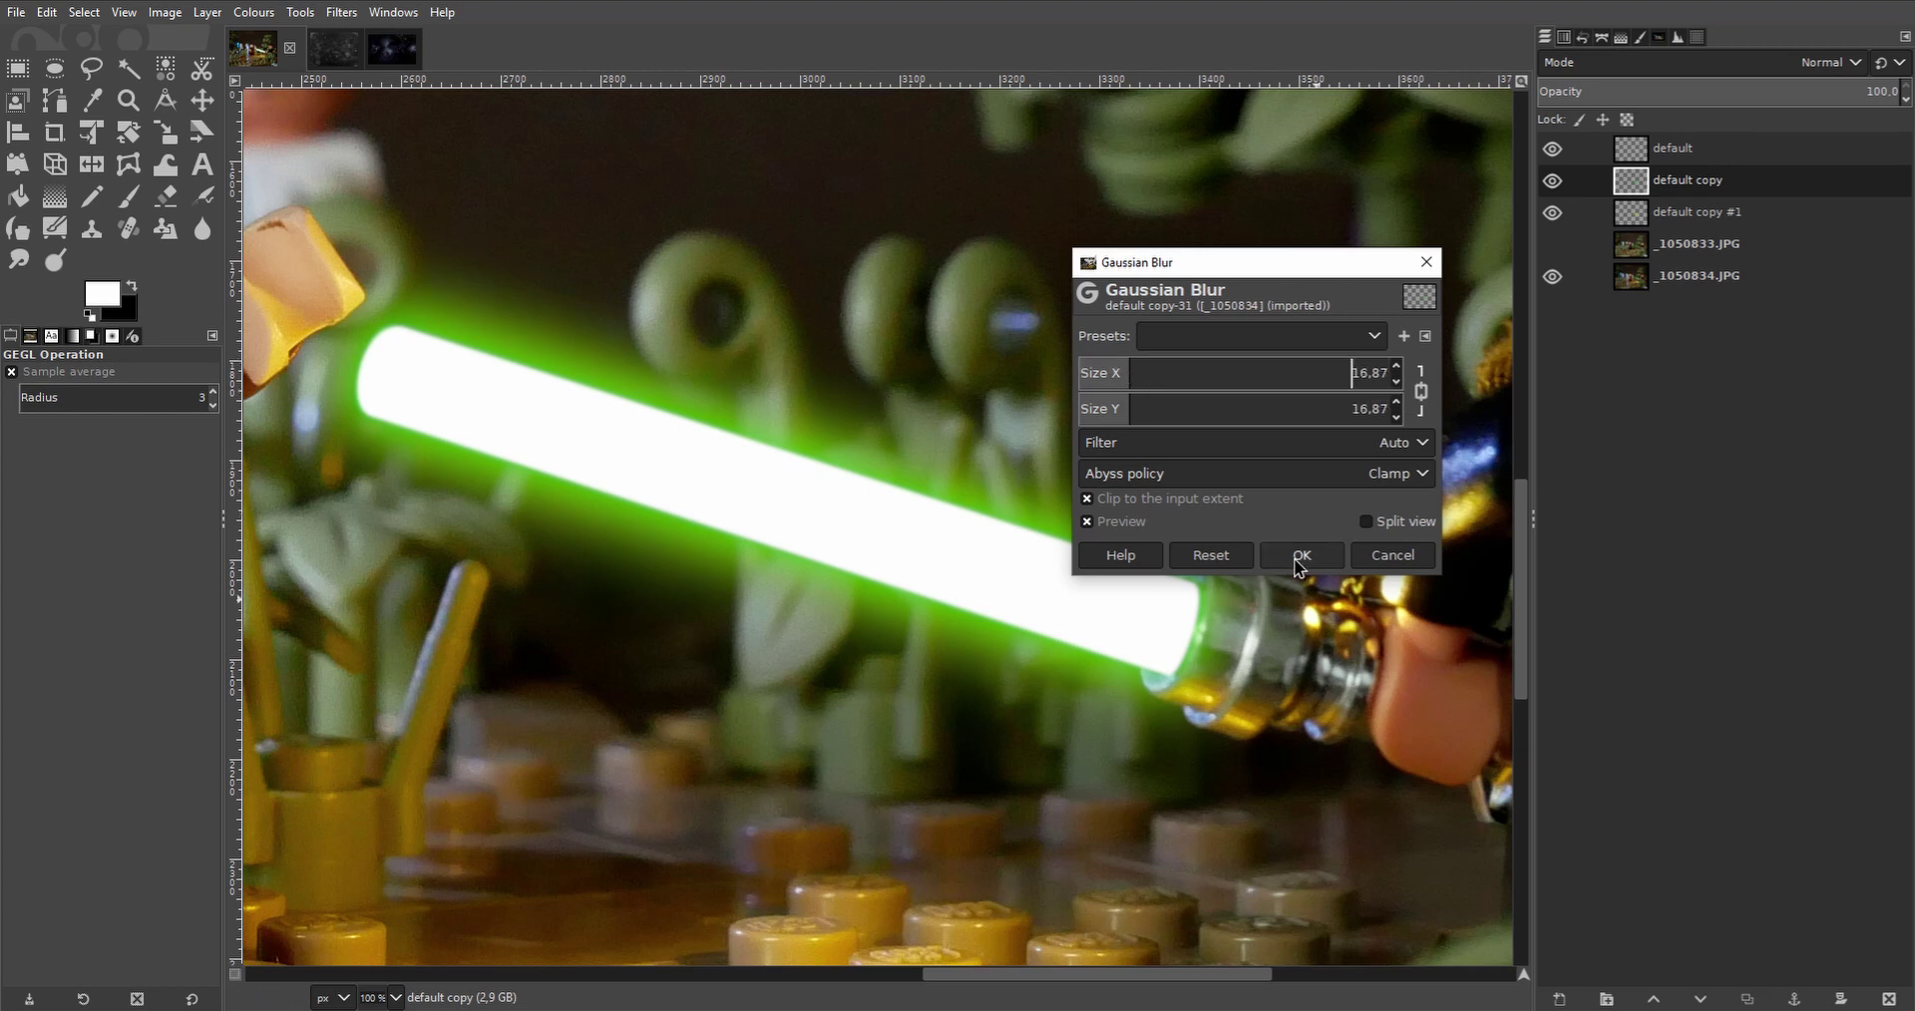
pyautogui.click(1302, 558)
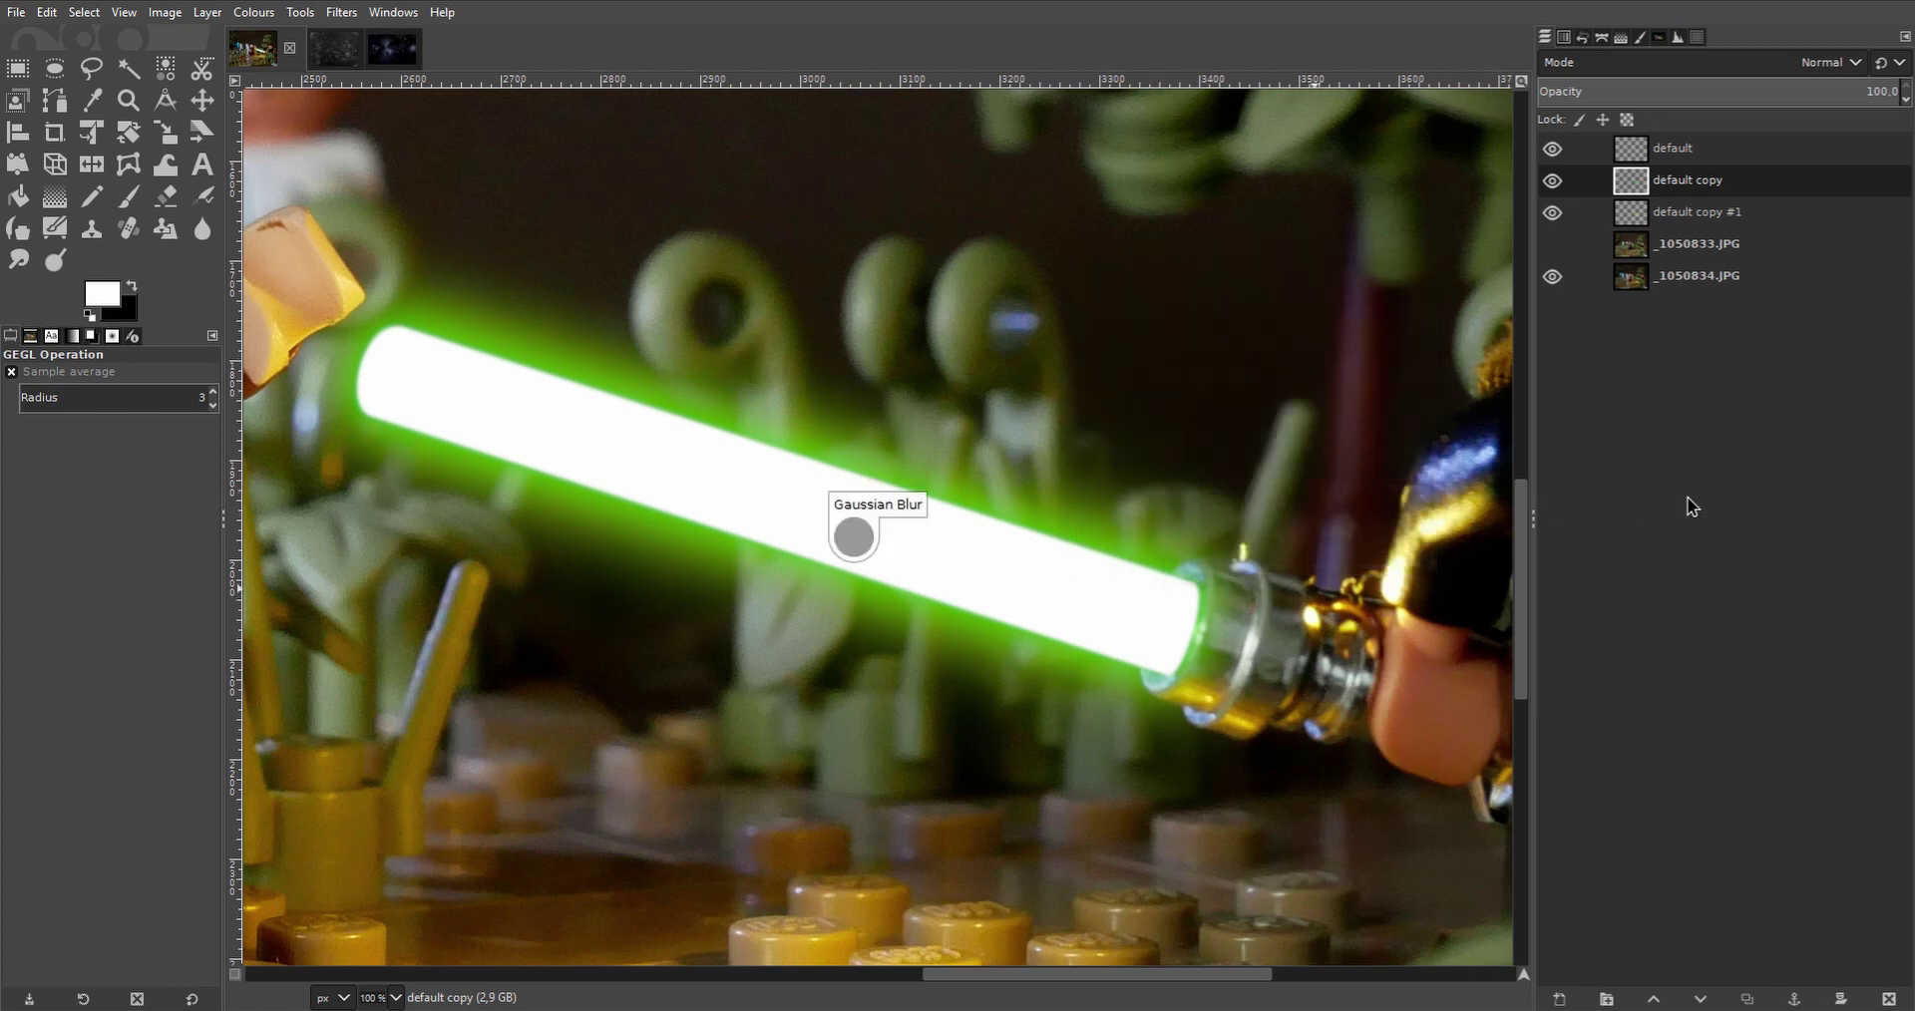
# Duplicate the default copy #1 layer and move the duplicate below it.
pyautogui.click(1726, 213)
pyautogui.click(1746, 1000)
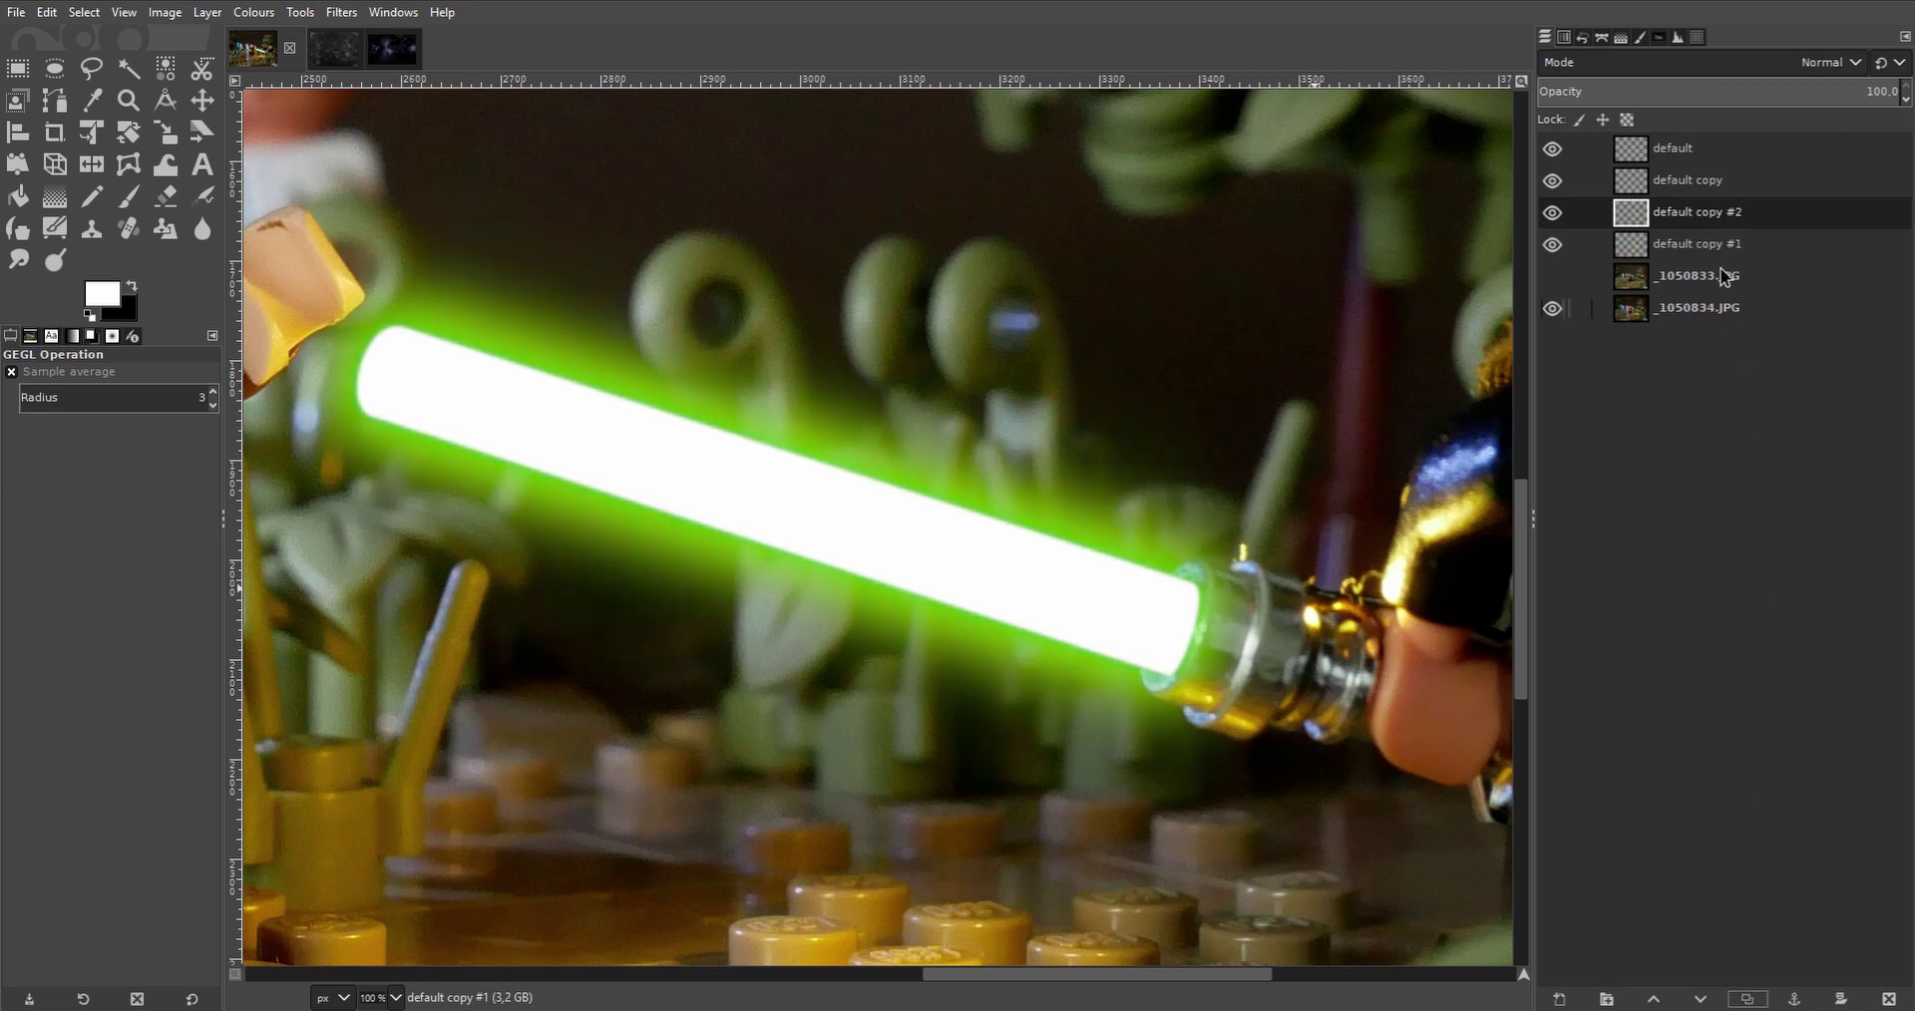
pyautogui.moveTo(1711, 221); pyautogui.dragTo(1712, 255)
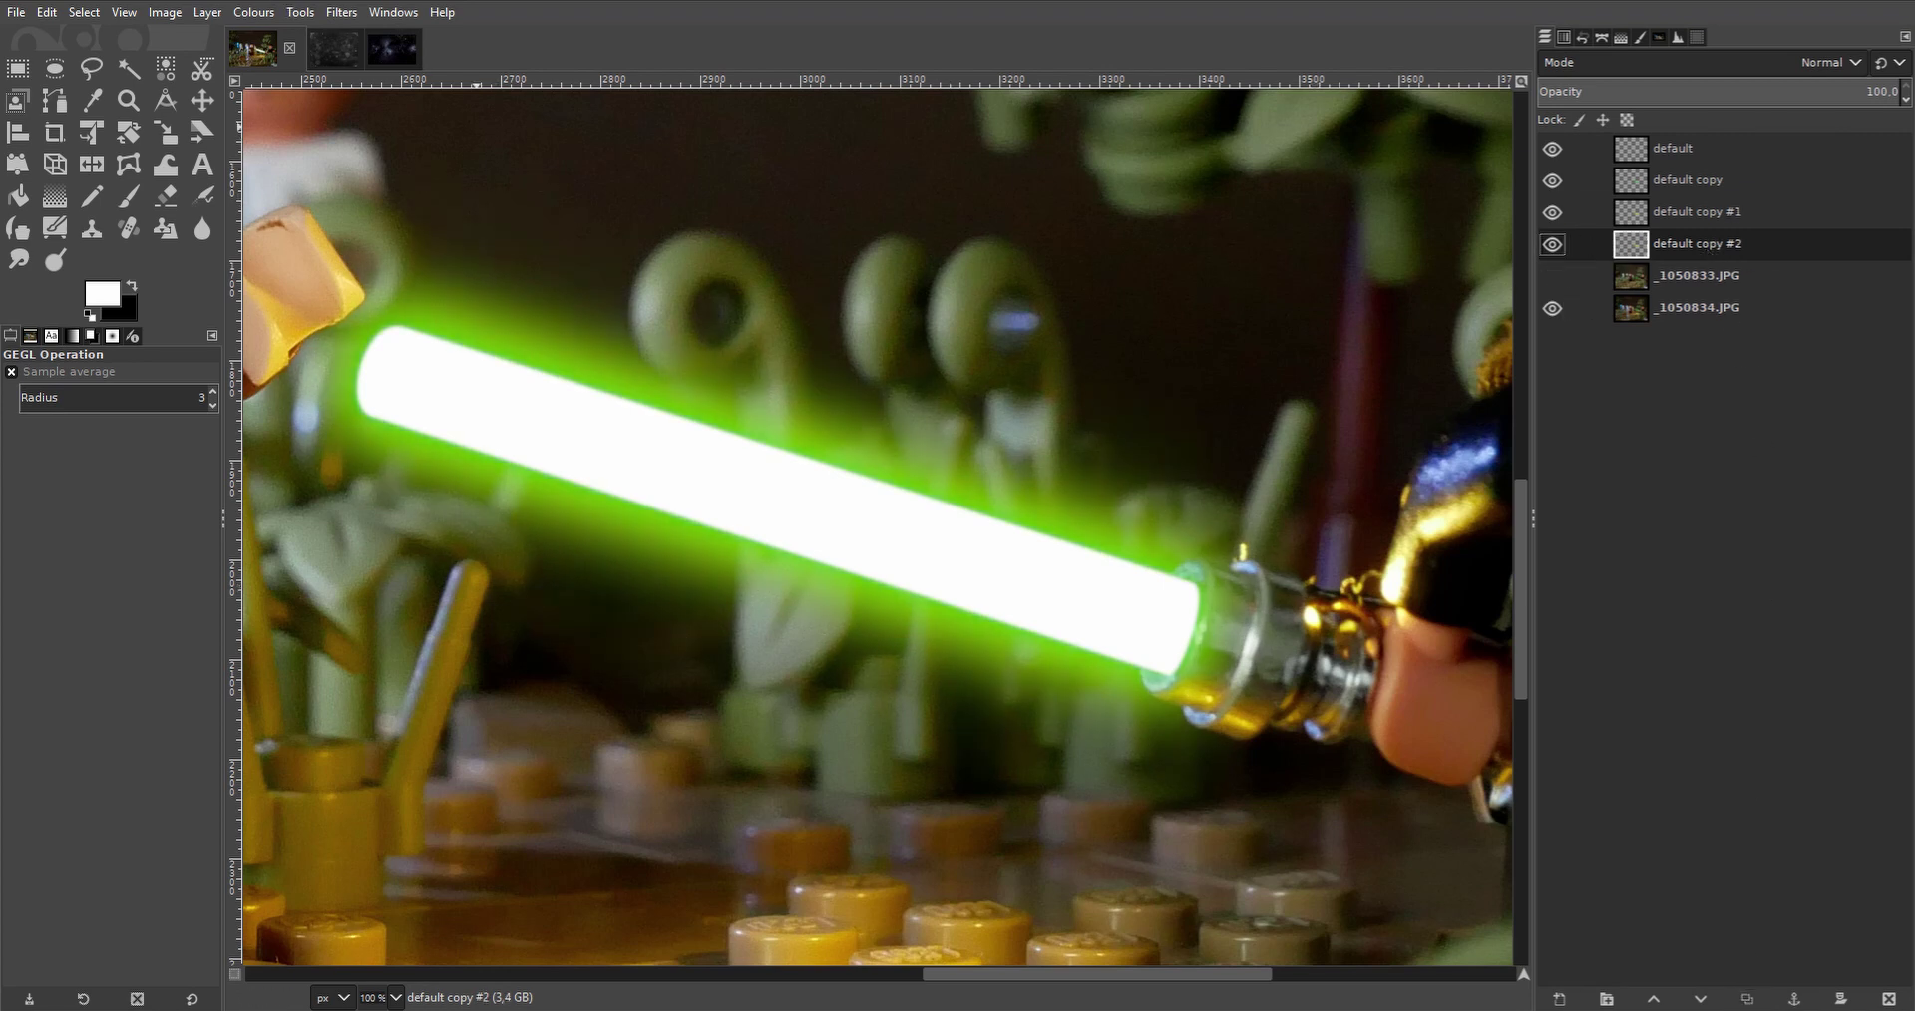
# Apply a Gaussian Blur of 90.73 in X and Y to the default copy #2 layer.
pyautogui.click(344, 14)
pyautogui.click(389, 60)
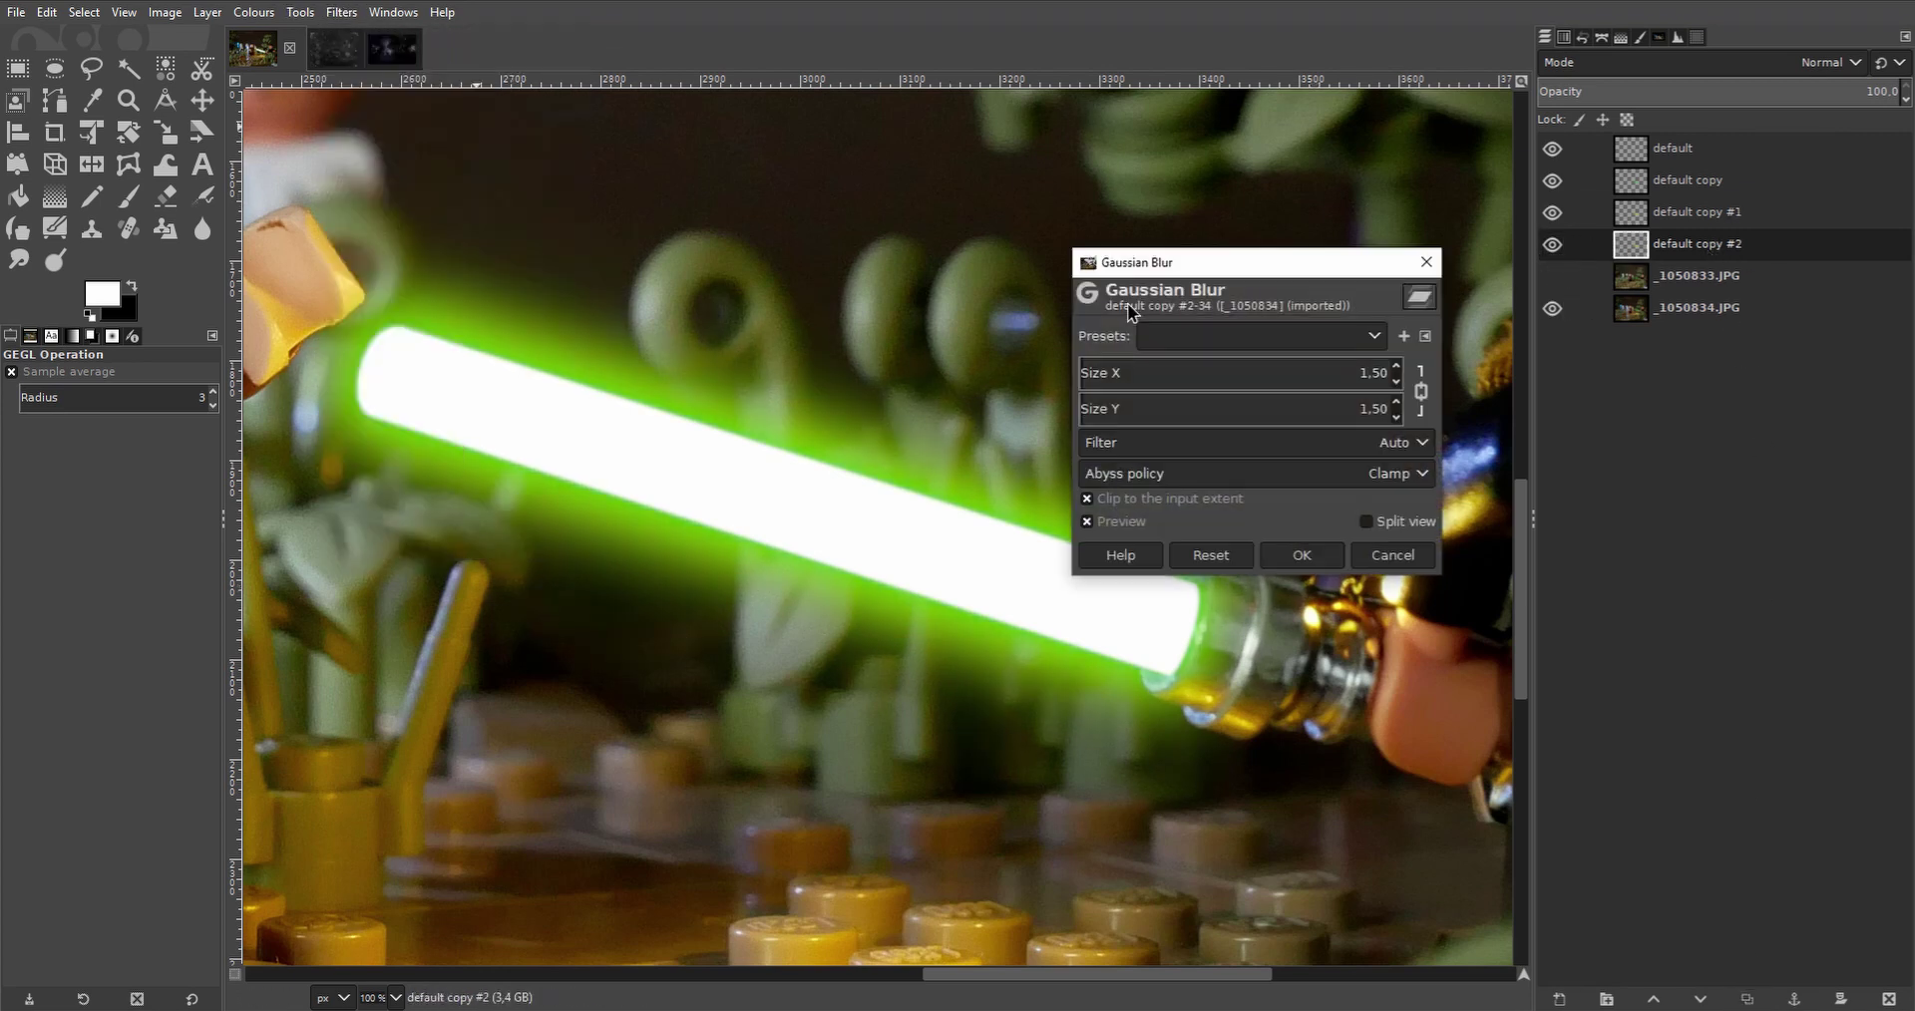
pyautogui.moveTo(1204, 371); pyautogui.dragTo(1347, 371)
pyautogui.keyDown('ctrl'); pyautogui.scroll(-3, 729, 583); pyautogui.keyUp('ctrl')
pyautogui.keyDown('ctrl'); pyautogui.scroll(2, 868, 646); pyautogui.keyUp('ctrl')
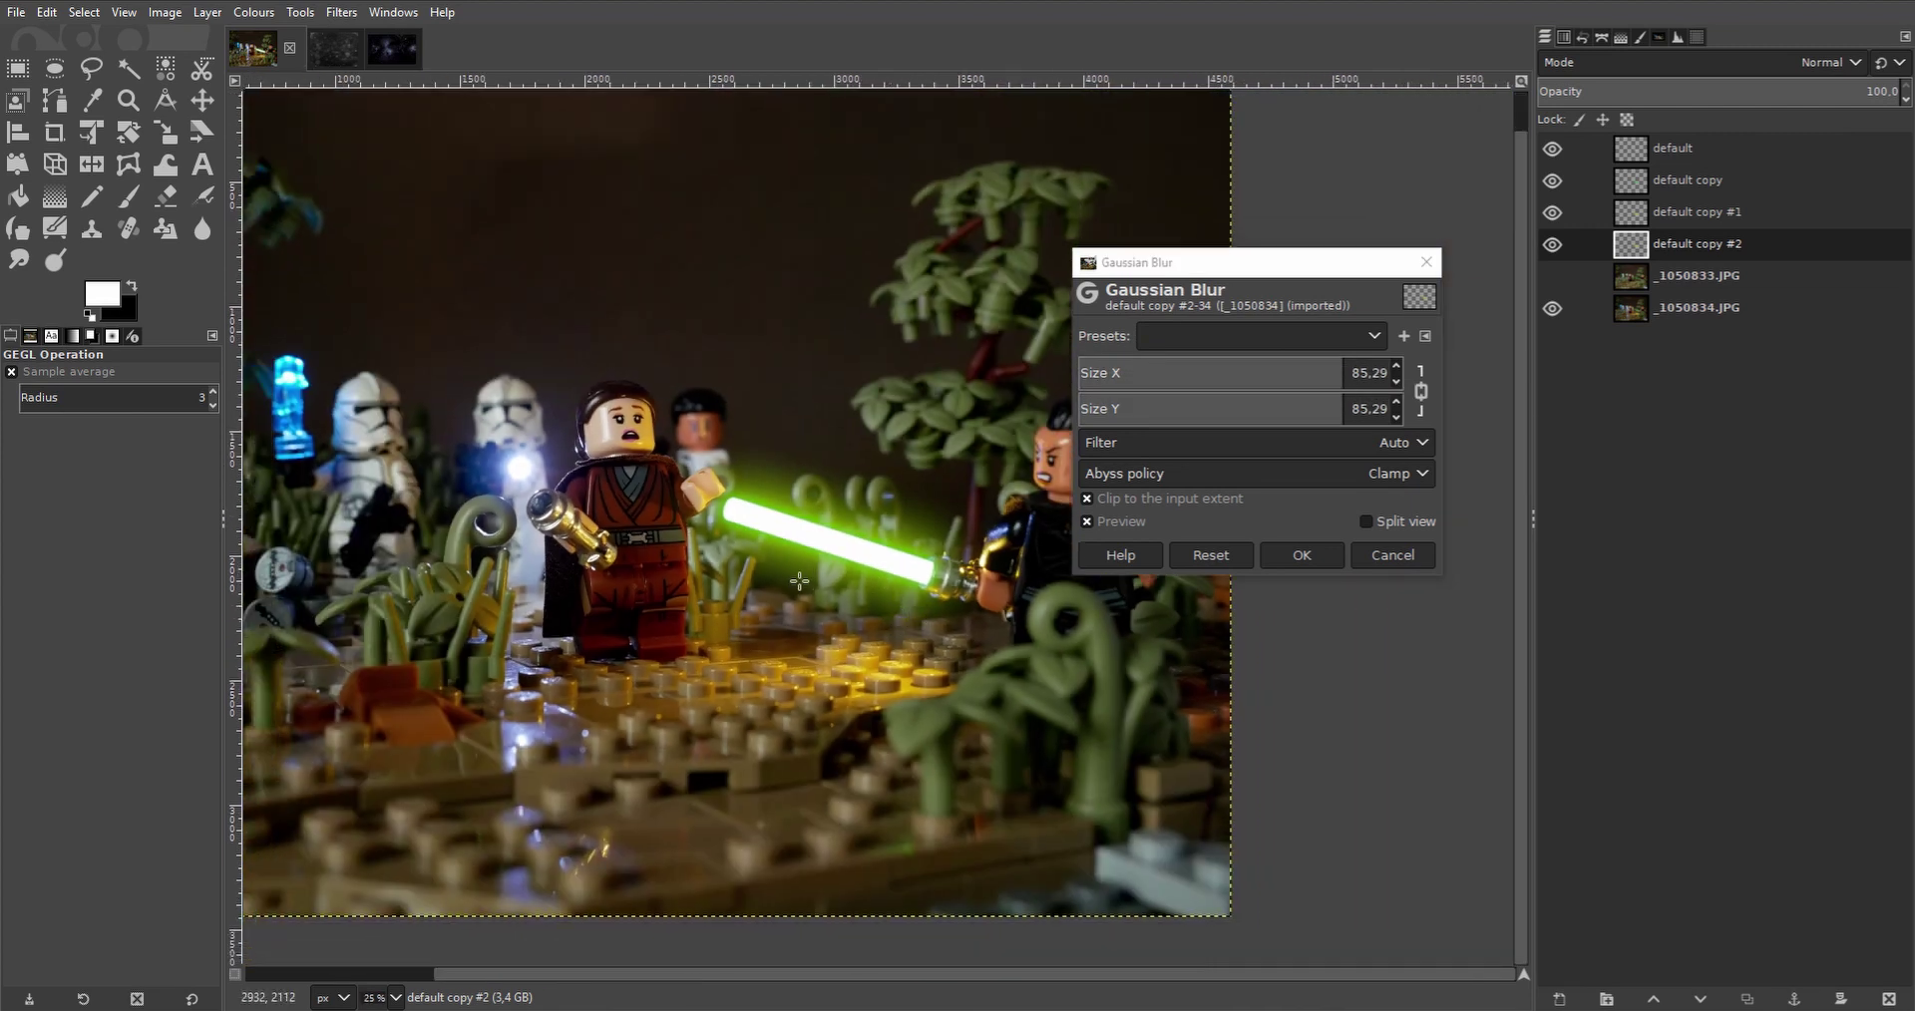
pyautogui.click(1358, 367)
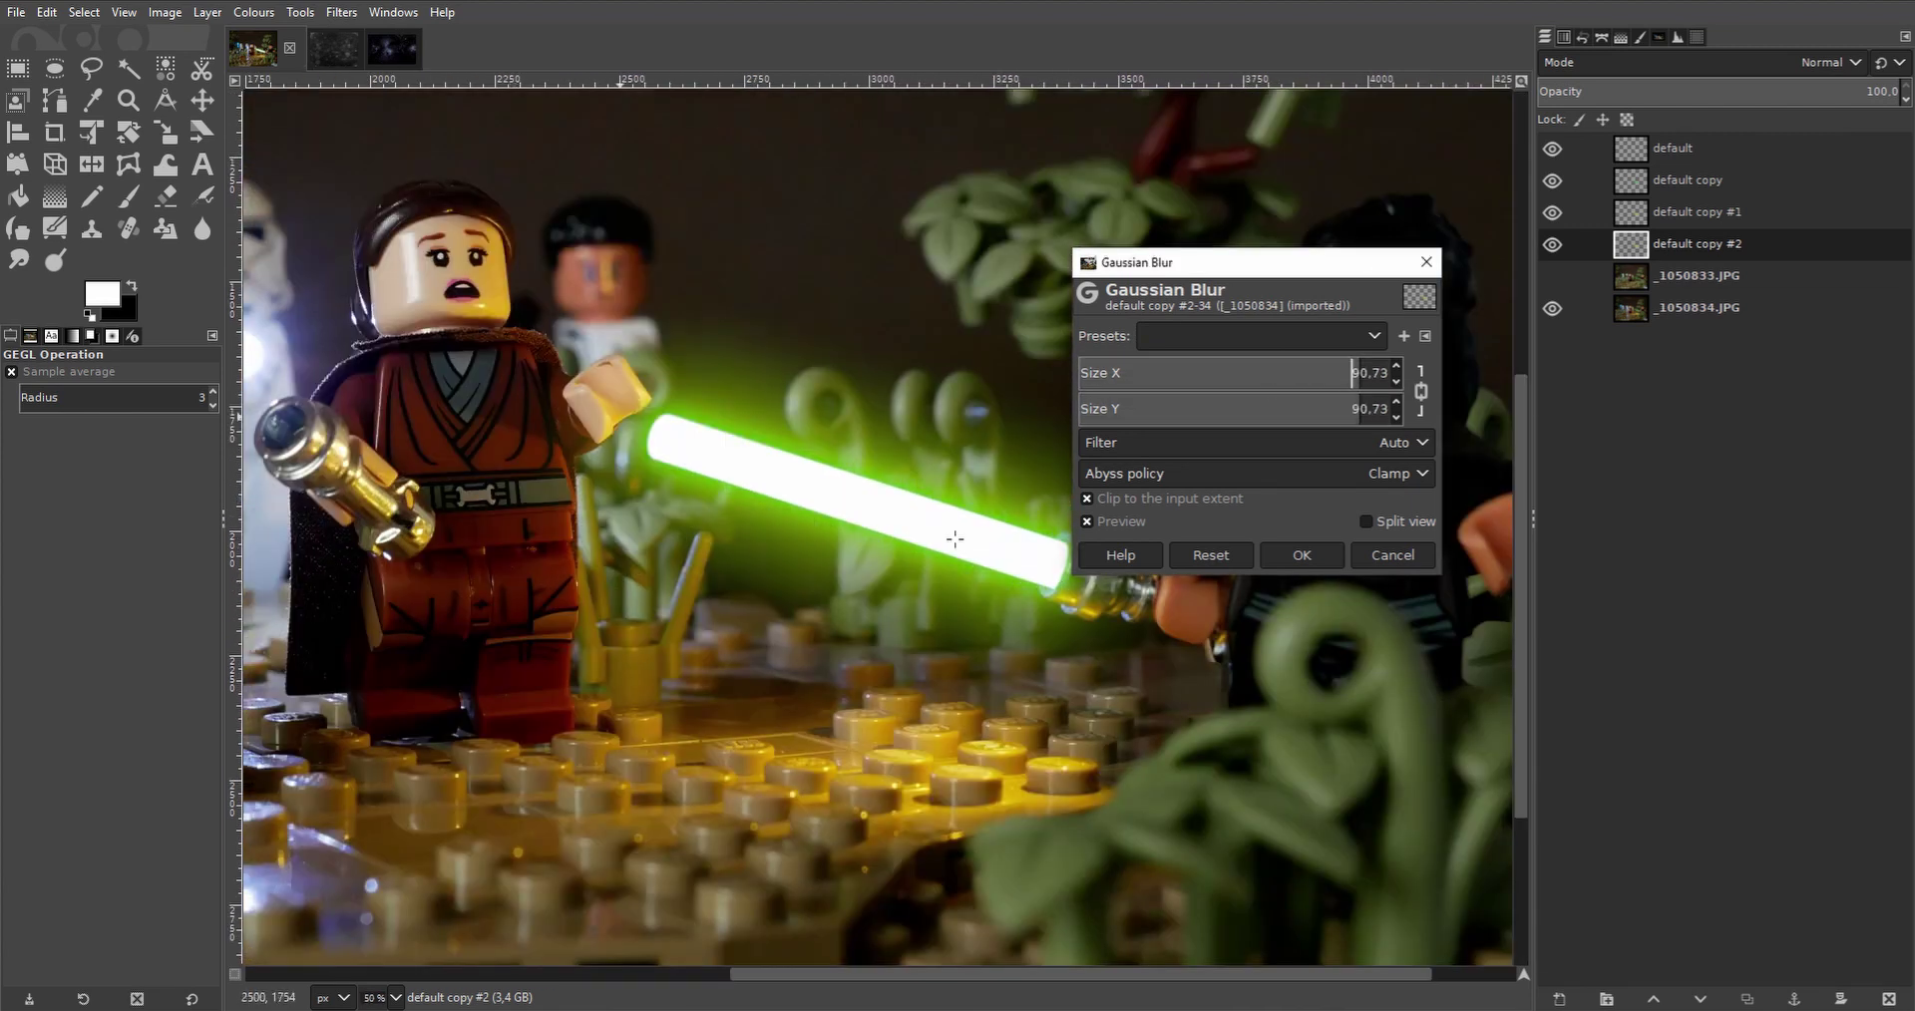
pyautogui.click(1315, 556)
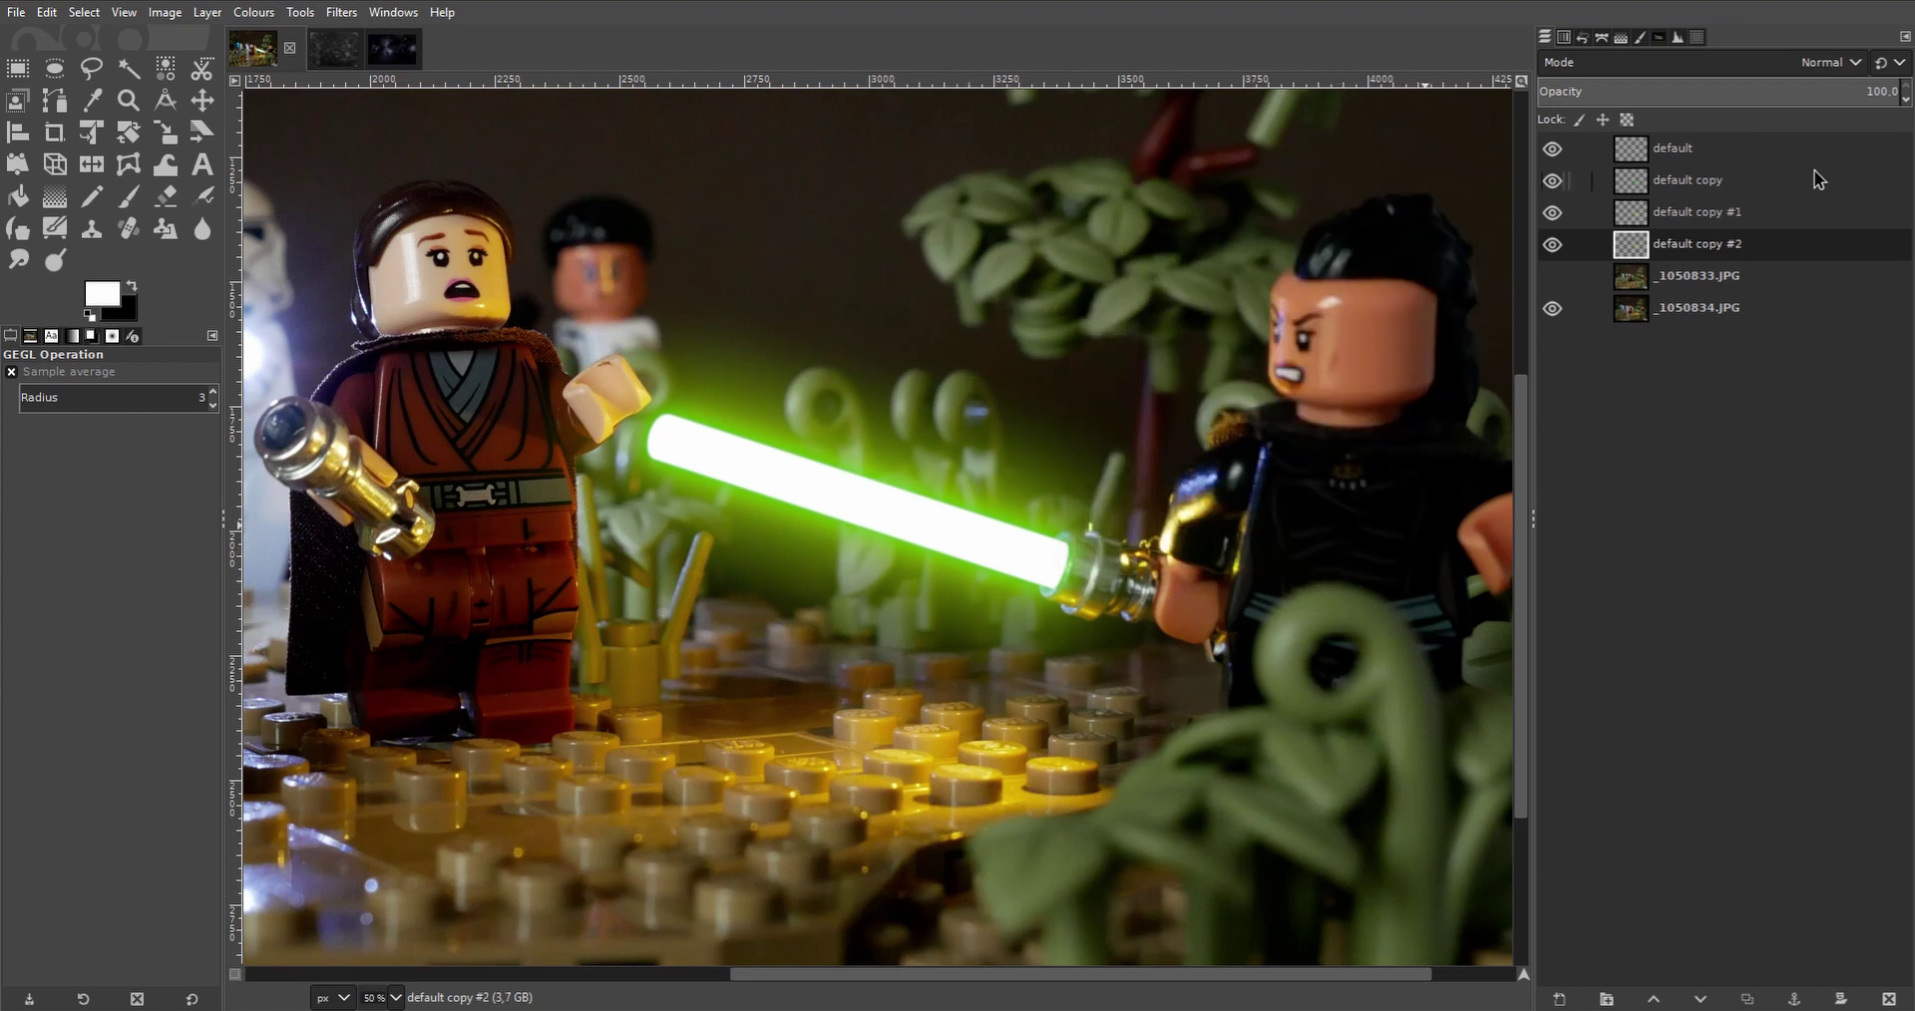
# Duplicate the white default layer and apply a Gaussian Blur to the copy so it spreads a wide soft white glow.
pyautogui.click(1717, 146)
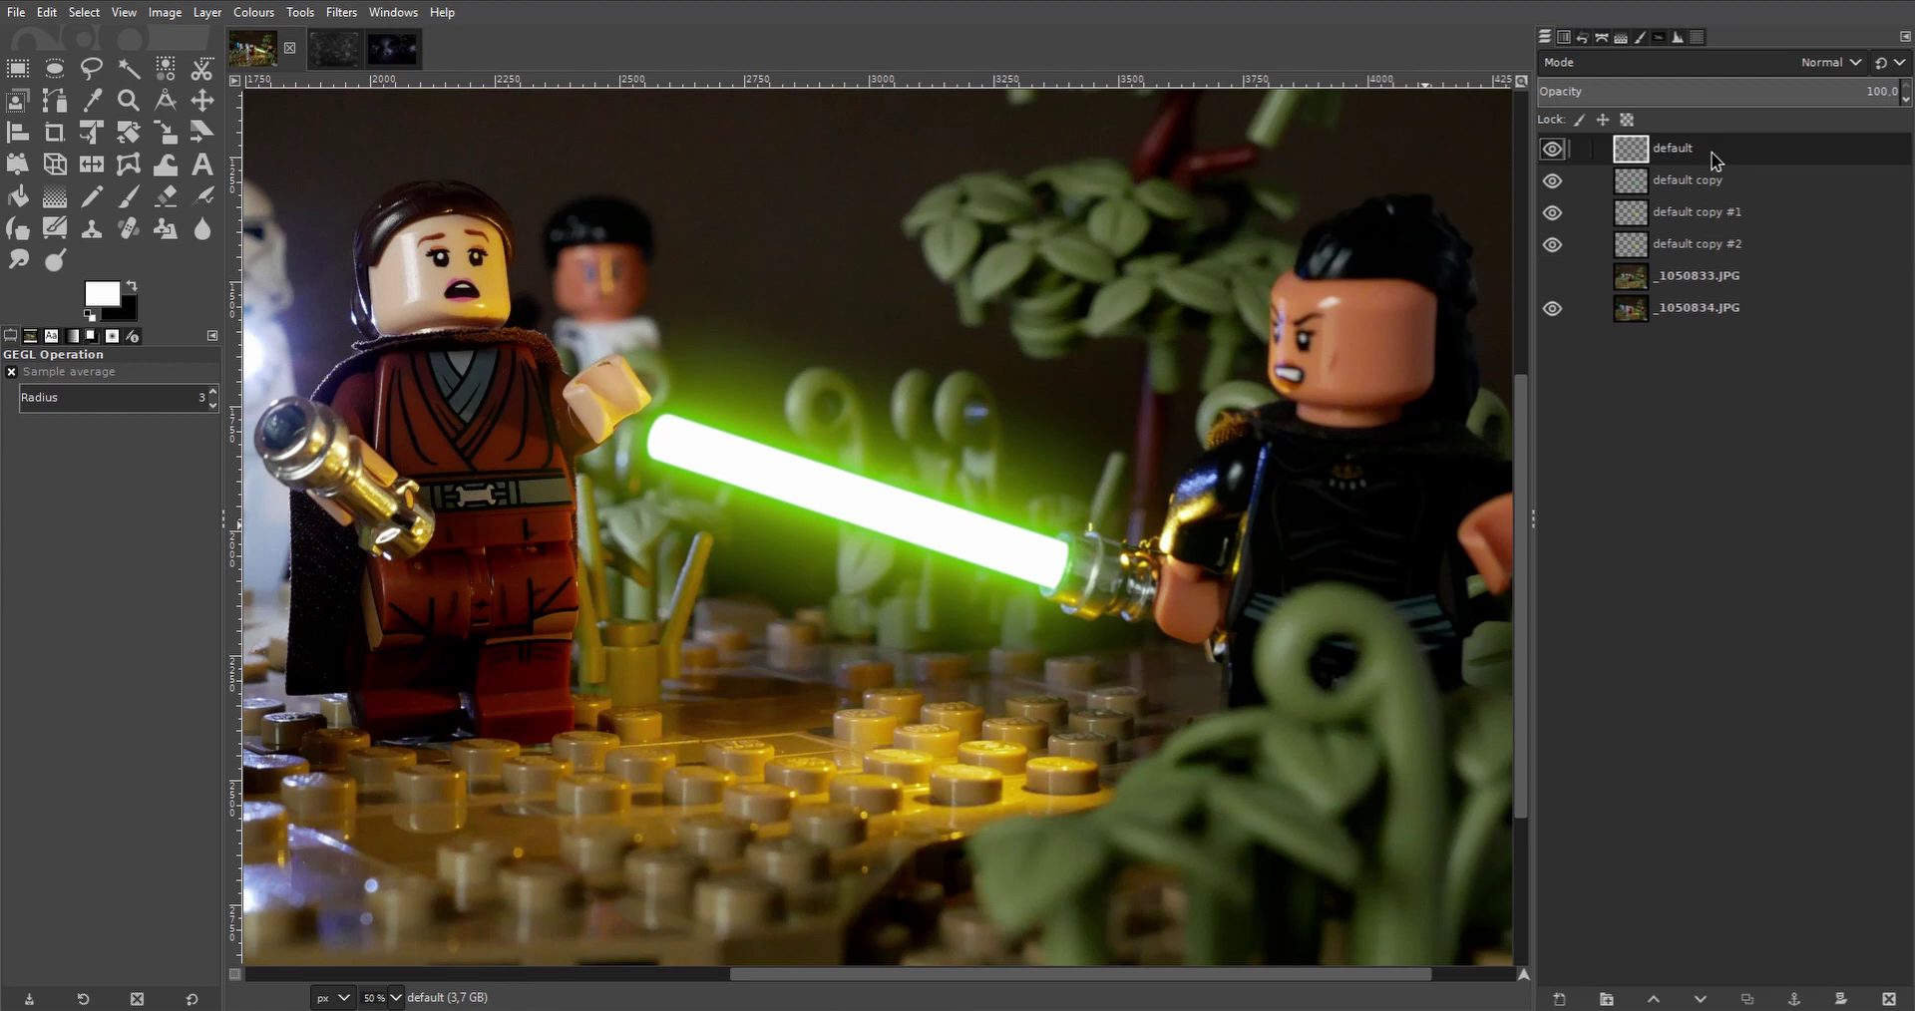
pyautogui.click(1747, 1000)
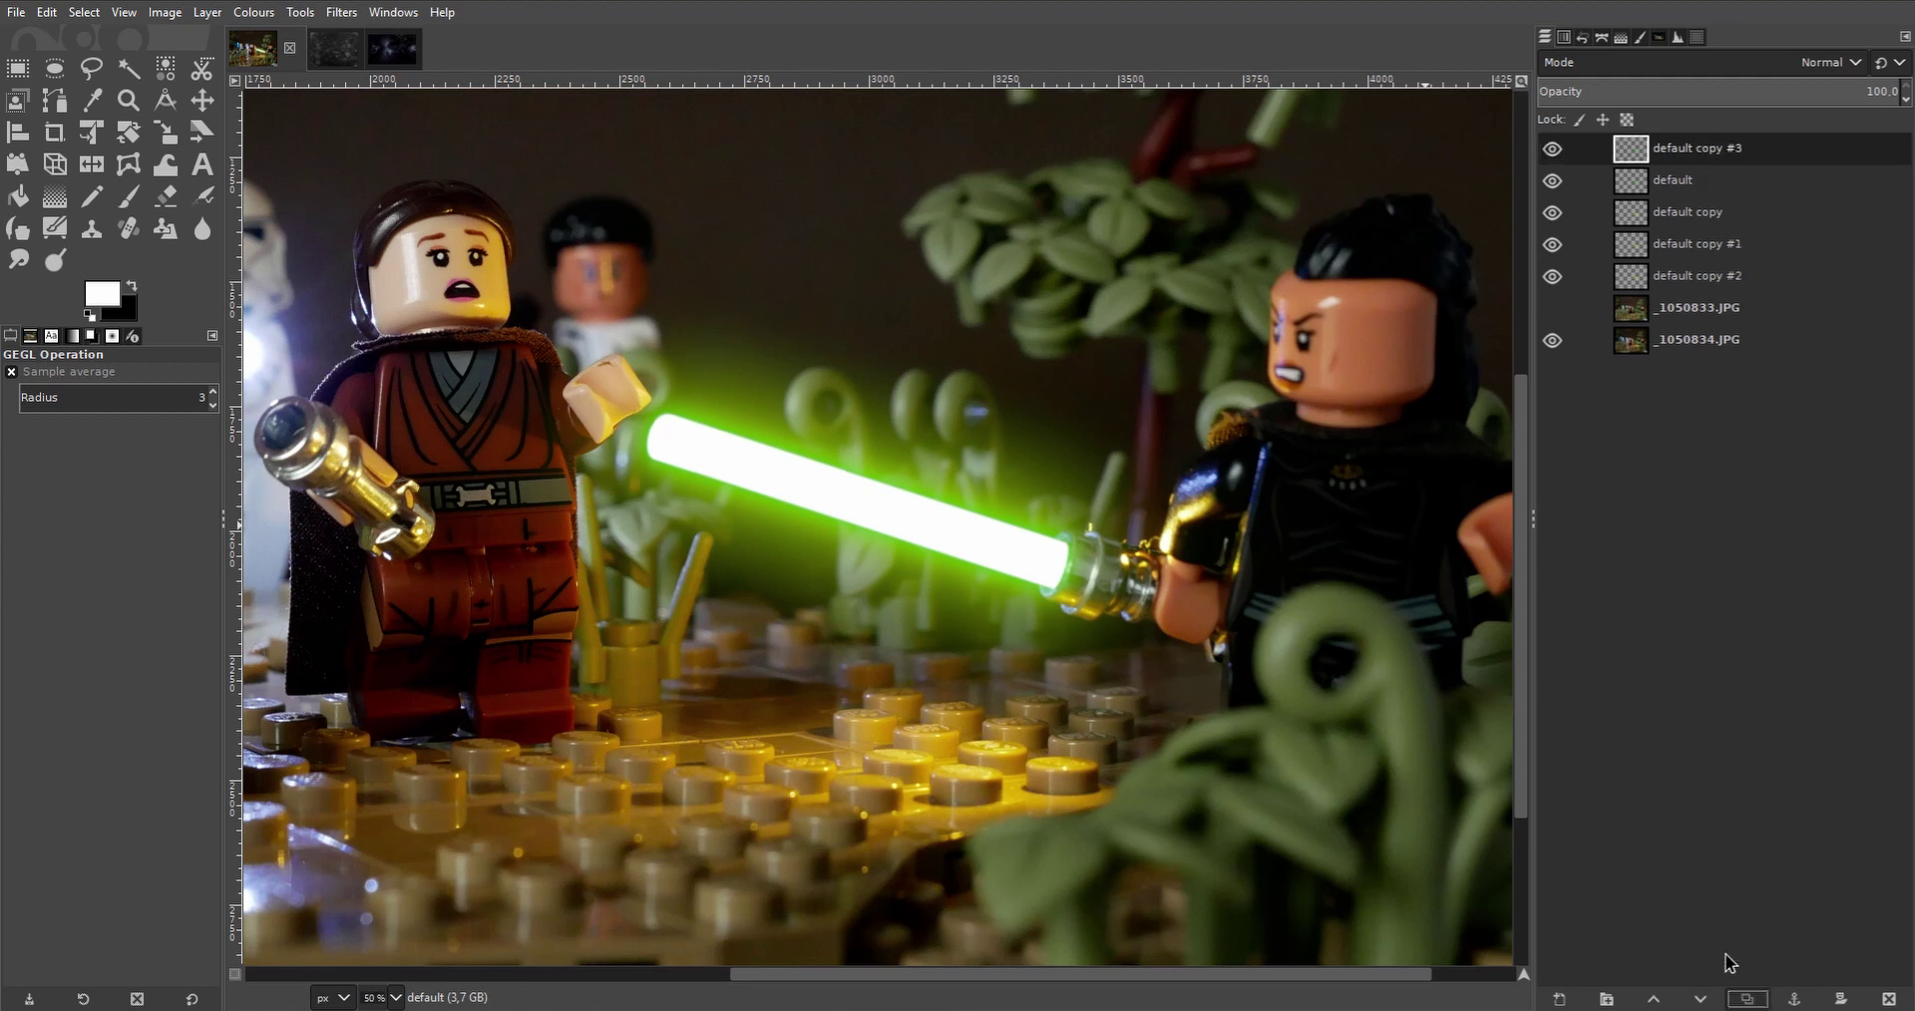
pyautogui.click(342, 12)
pyautogui.click(419, 63)
pyautogui.moveTo(1255, 371); pyautogui.dragTo(1343, 371)
pyautogui.click(1307, 554)
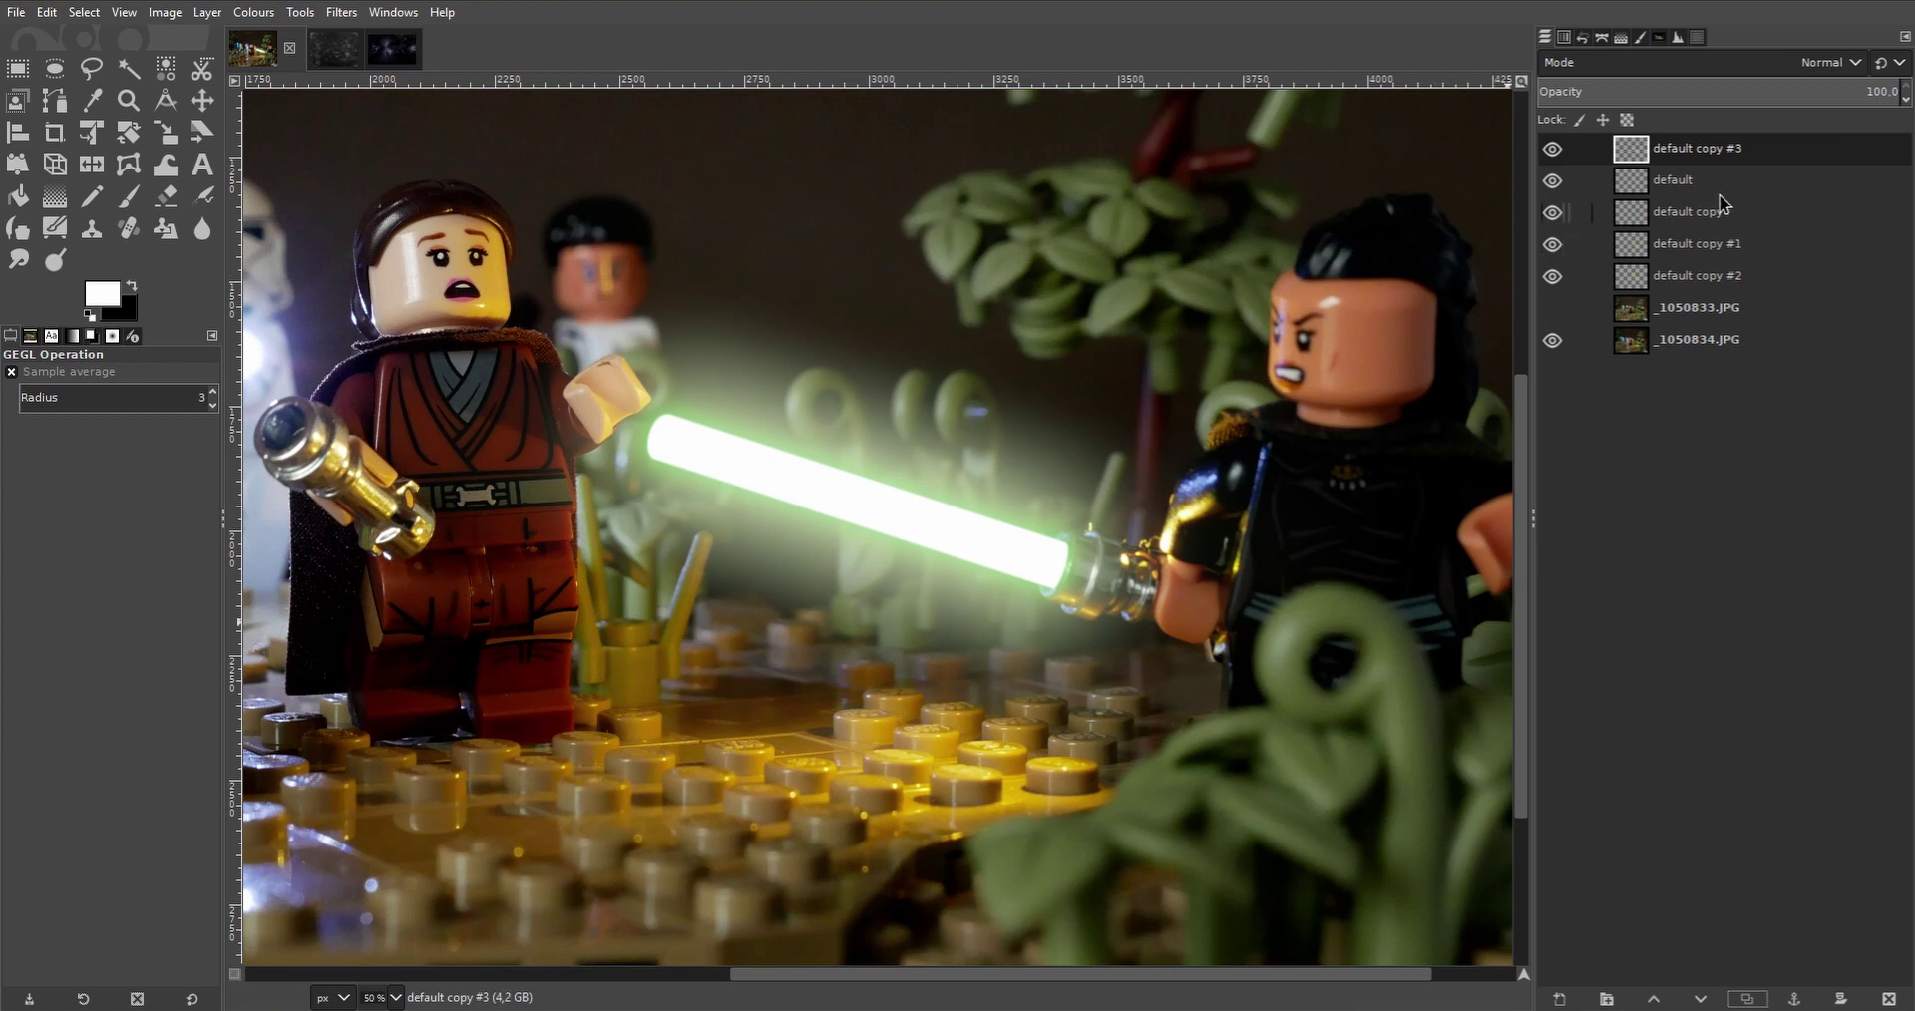
# Rename the five lightsaber layers from the uppermost down as blade, blad, blade #1, blad #1 and blade #2.
pyautogui.rightClick(1693, 149)
pyautogui.click(1737, 165)
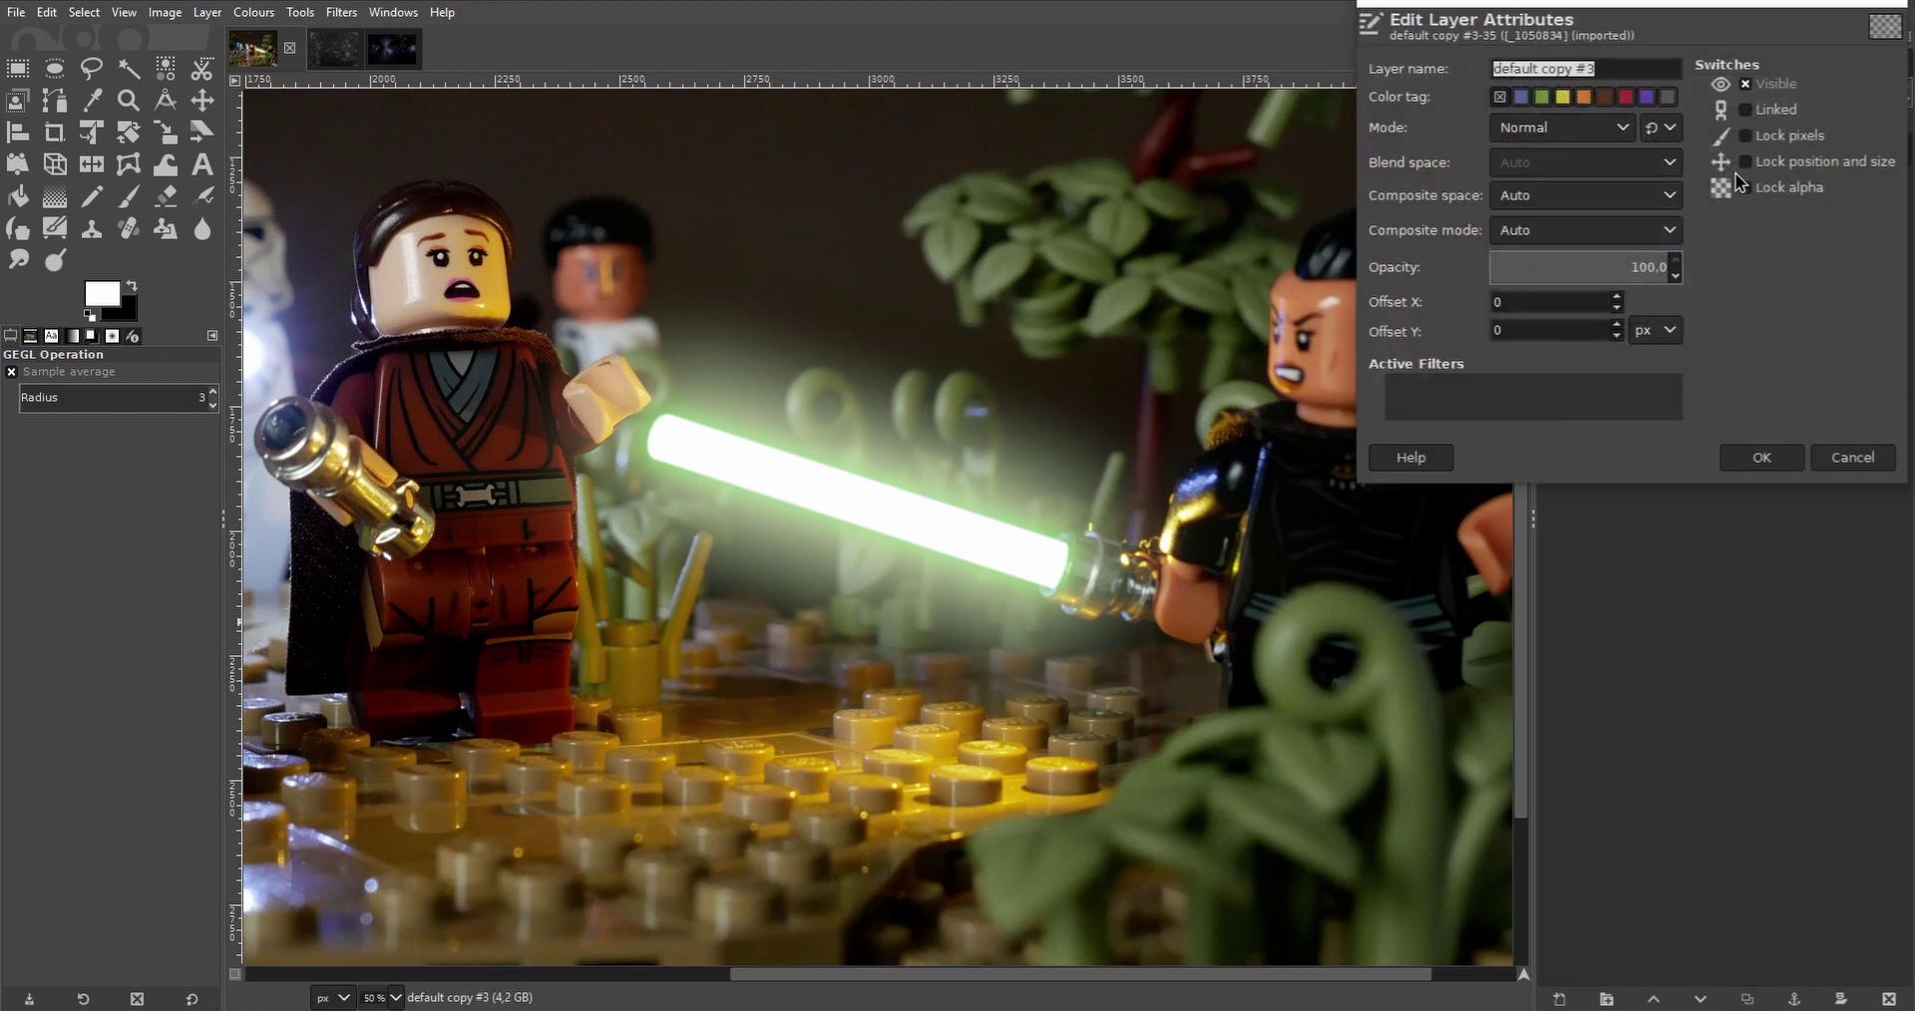
pyautogui.write('blade #2')
pyautogui.press('Return')
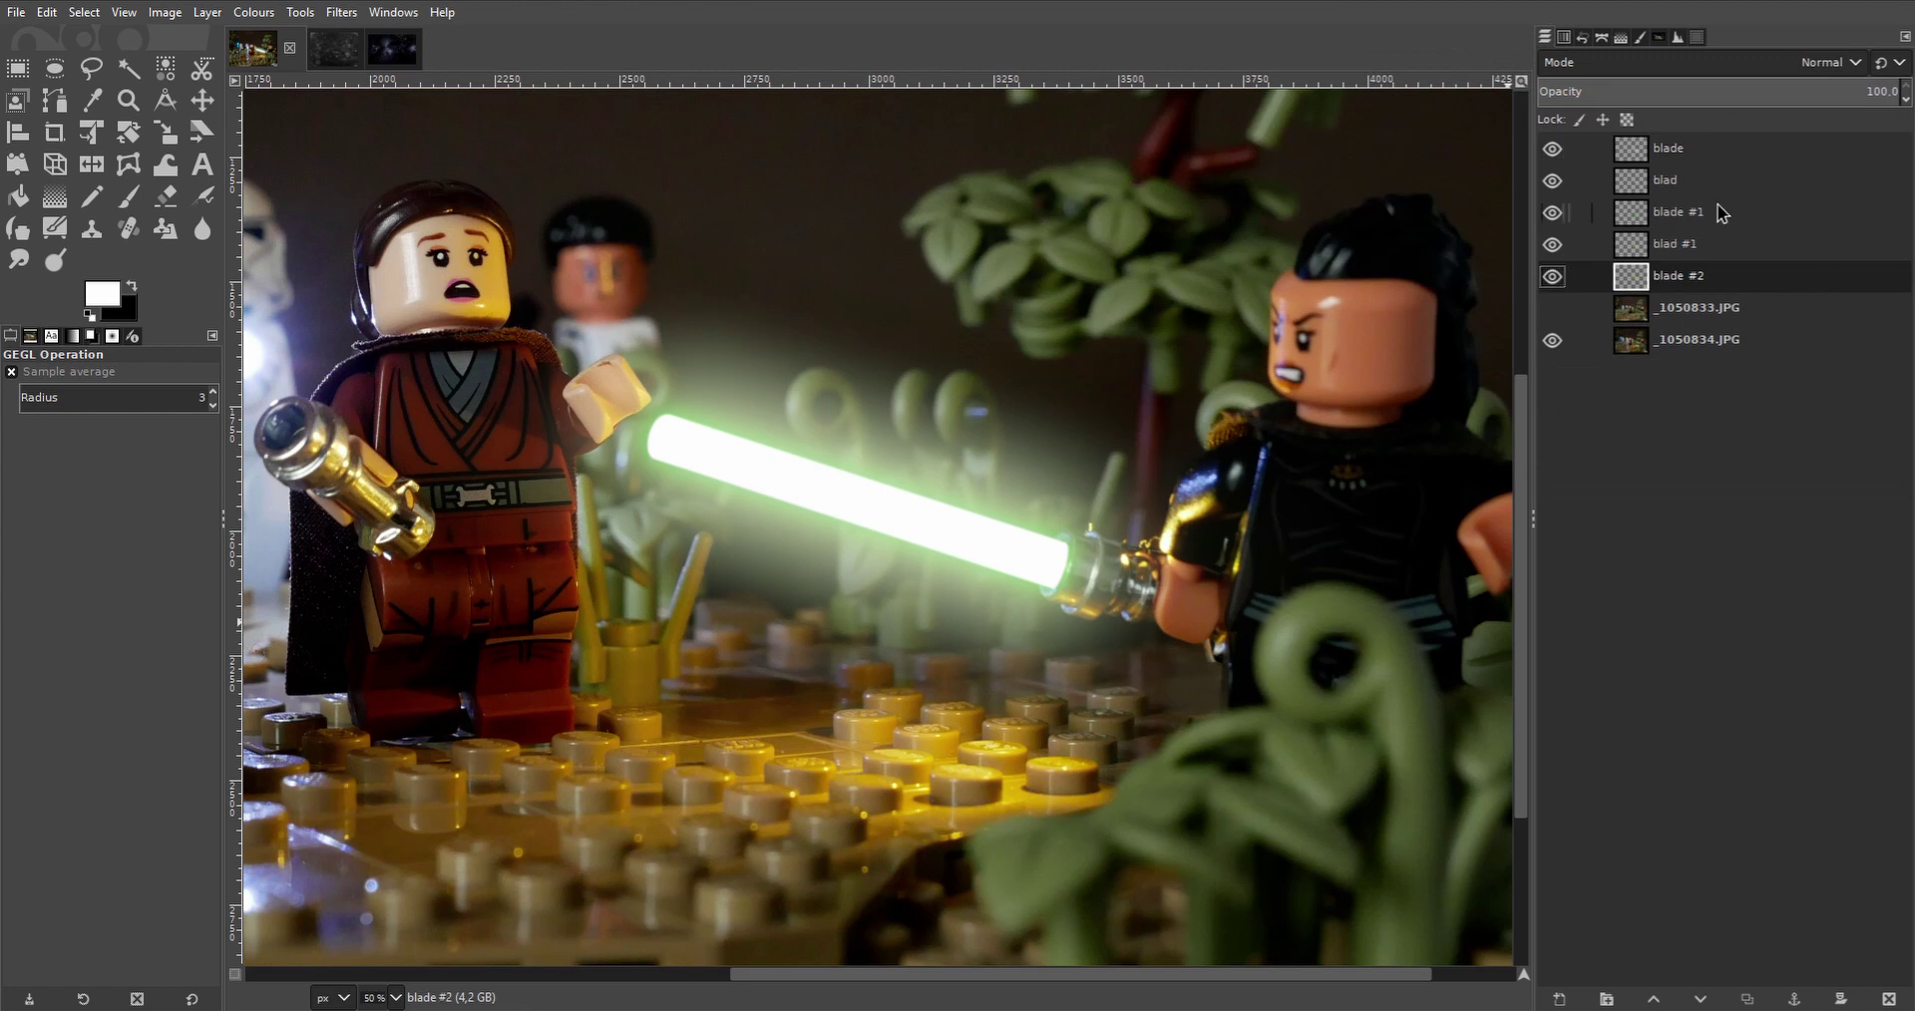
# Set the blend mode of the uppermost blade layer to Overlay.
pyautogui.click(1661, 148)
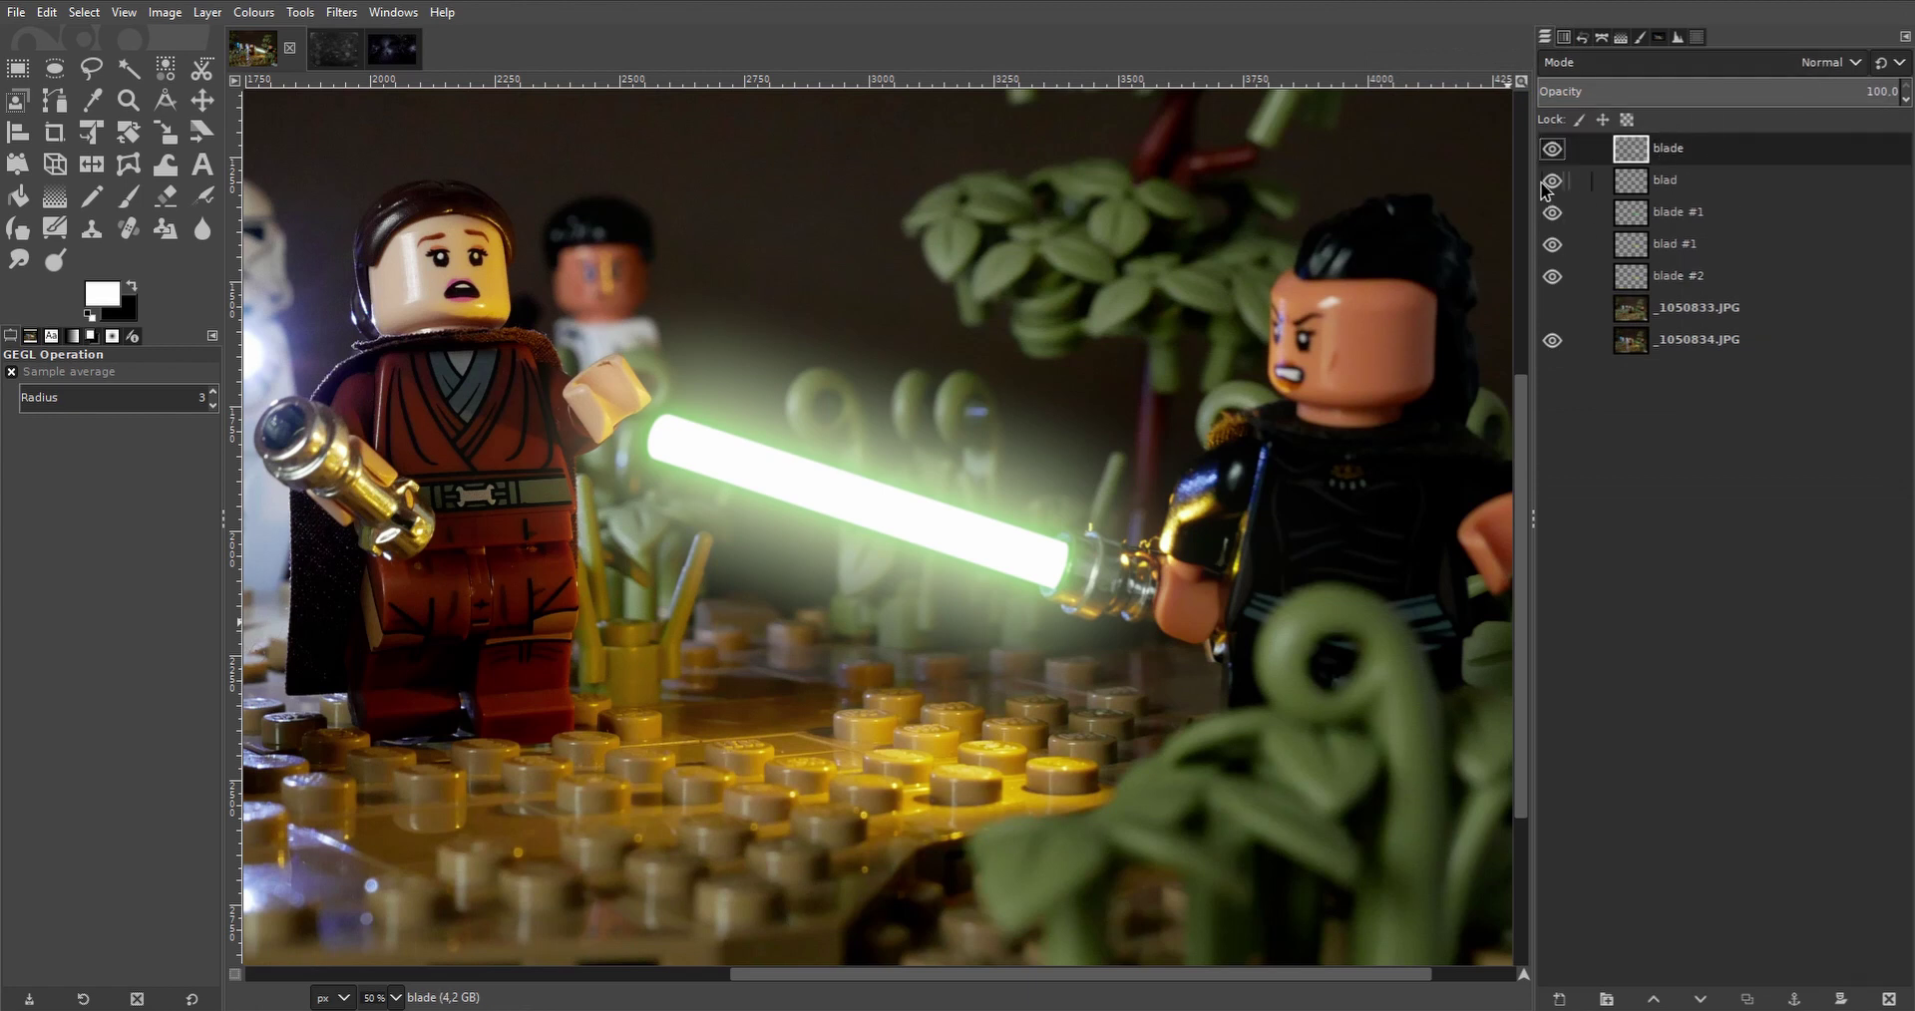
pyautogui.click(1551, 146)
pyautogui.click(1551, 146)
pyautogui.click(1815, 61)
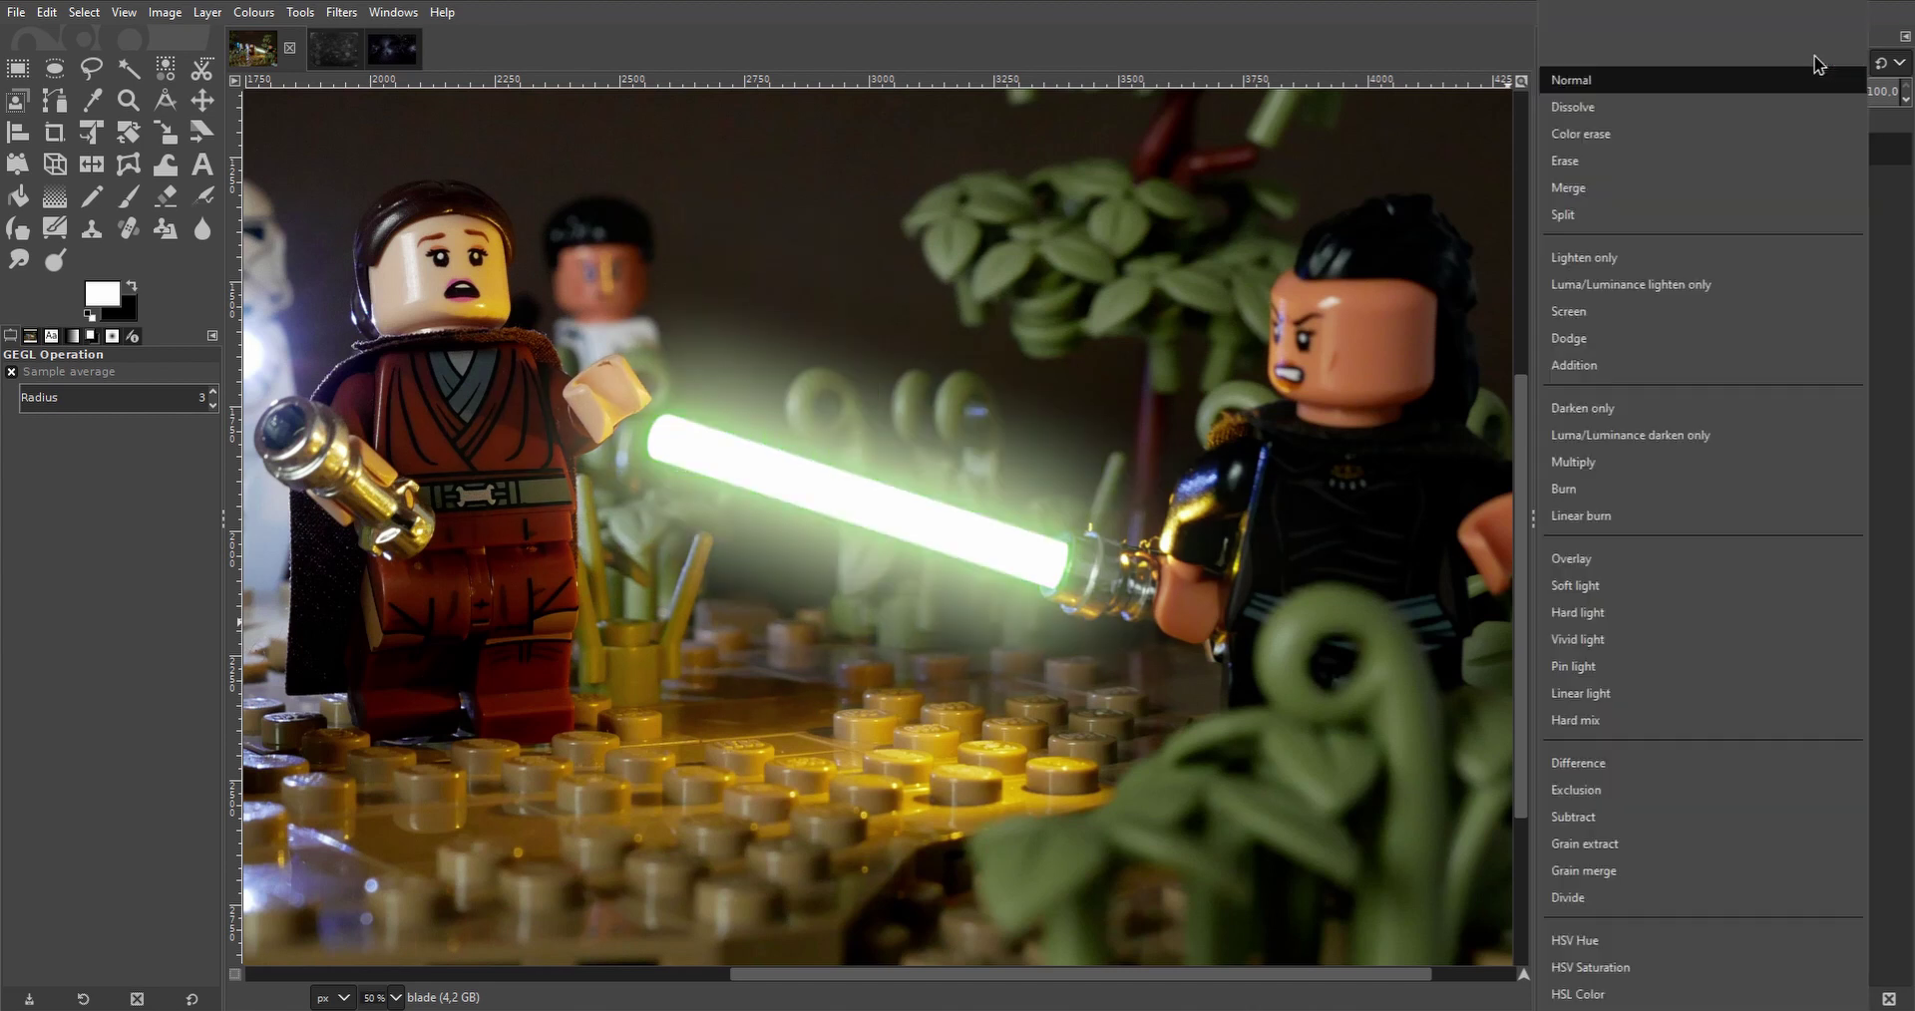
pyautogui.click(1651, 560)
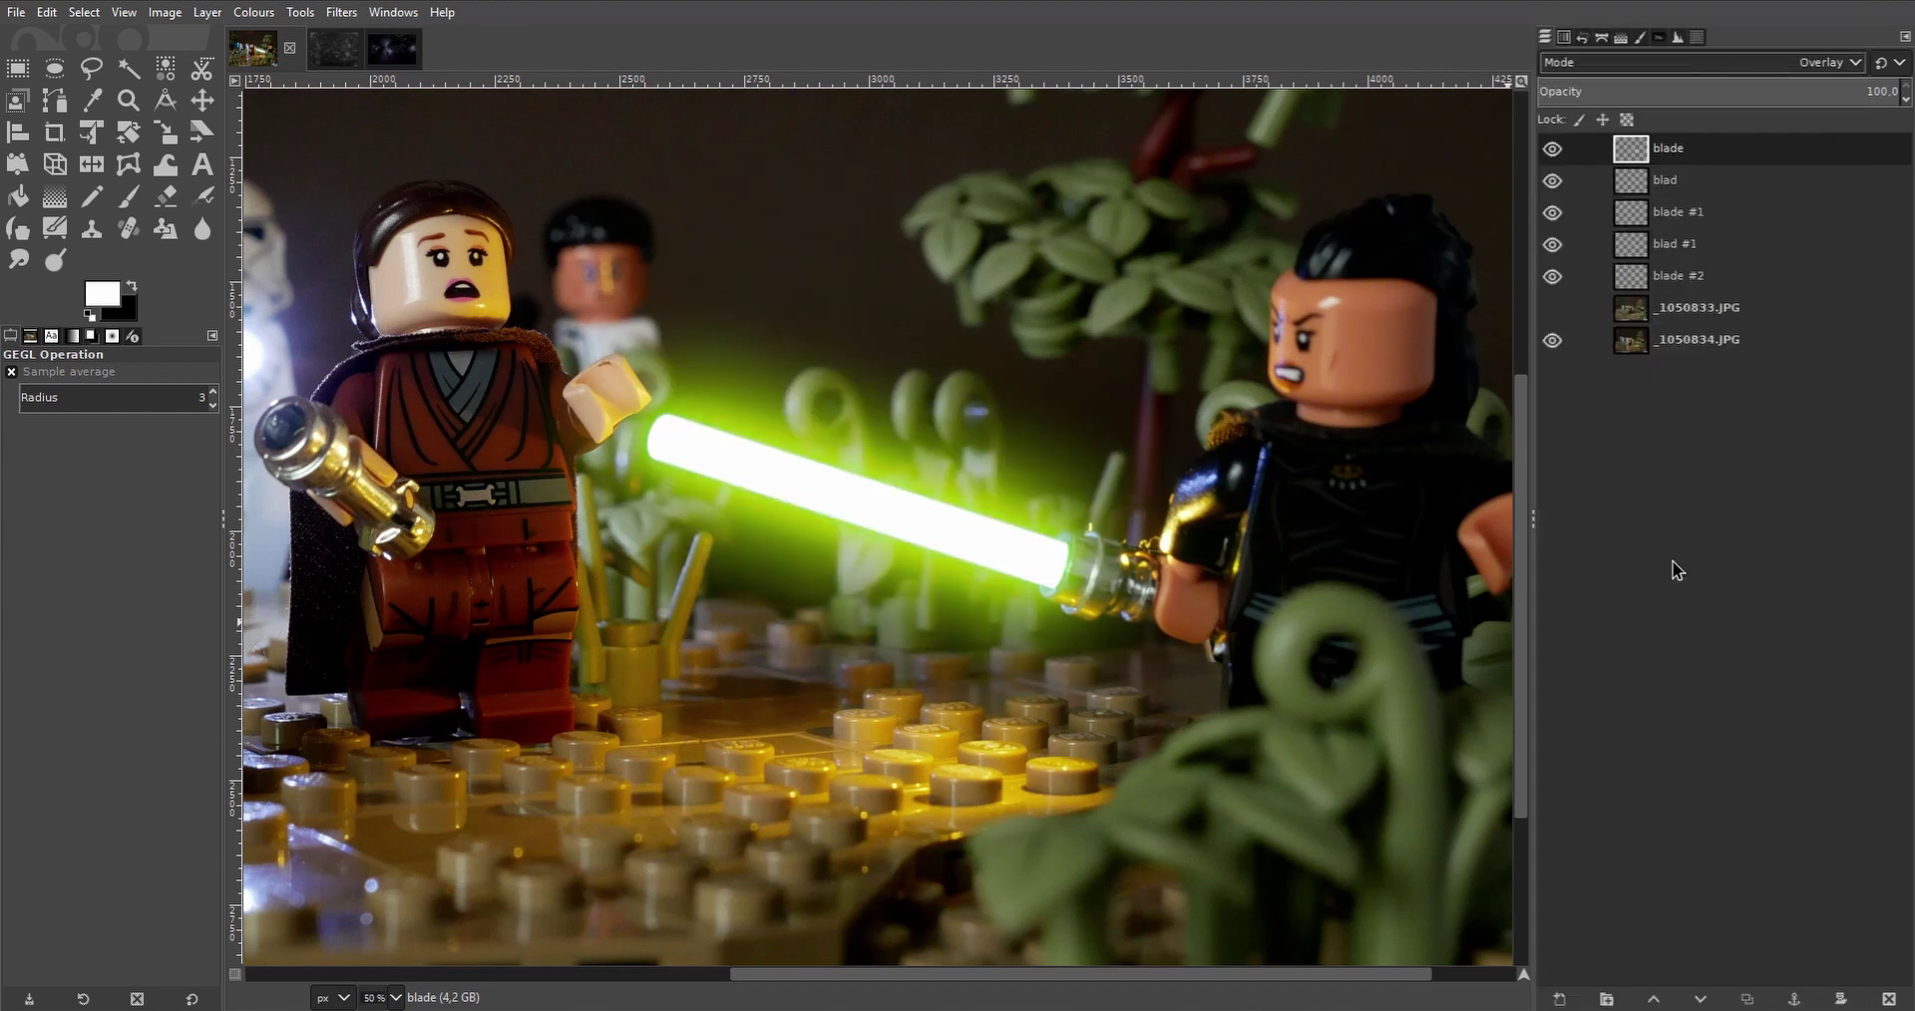
pyautogui.scroll(-4, 1167, 642)
pyautogui.scroll(4, 1170, 645)
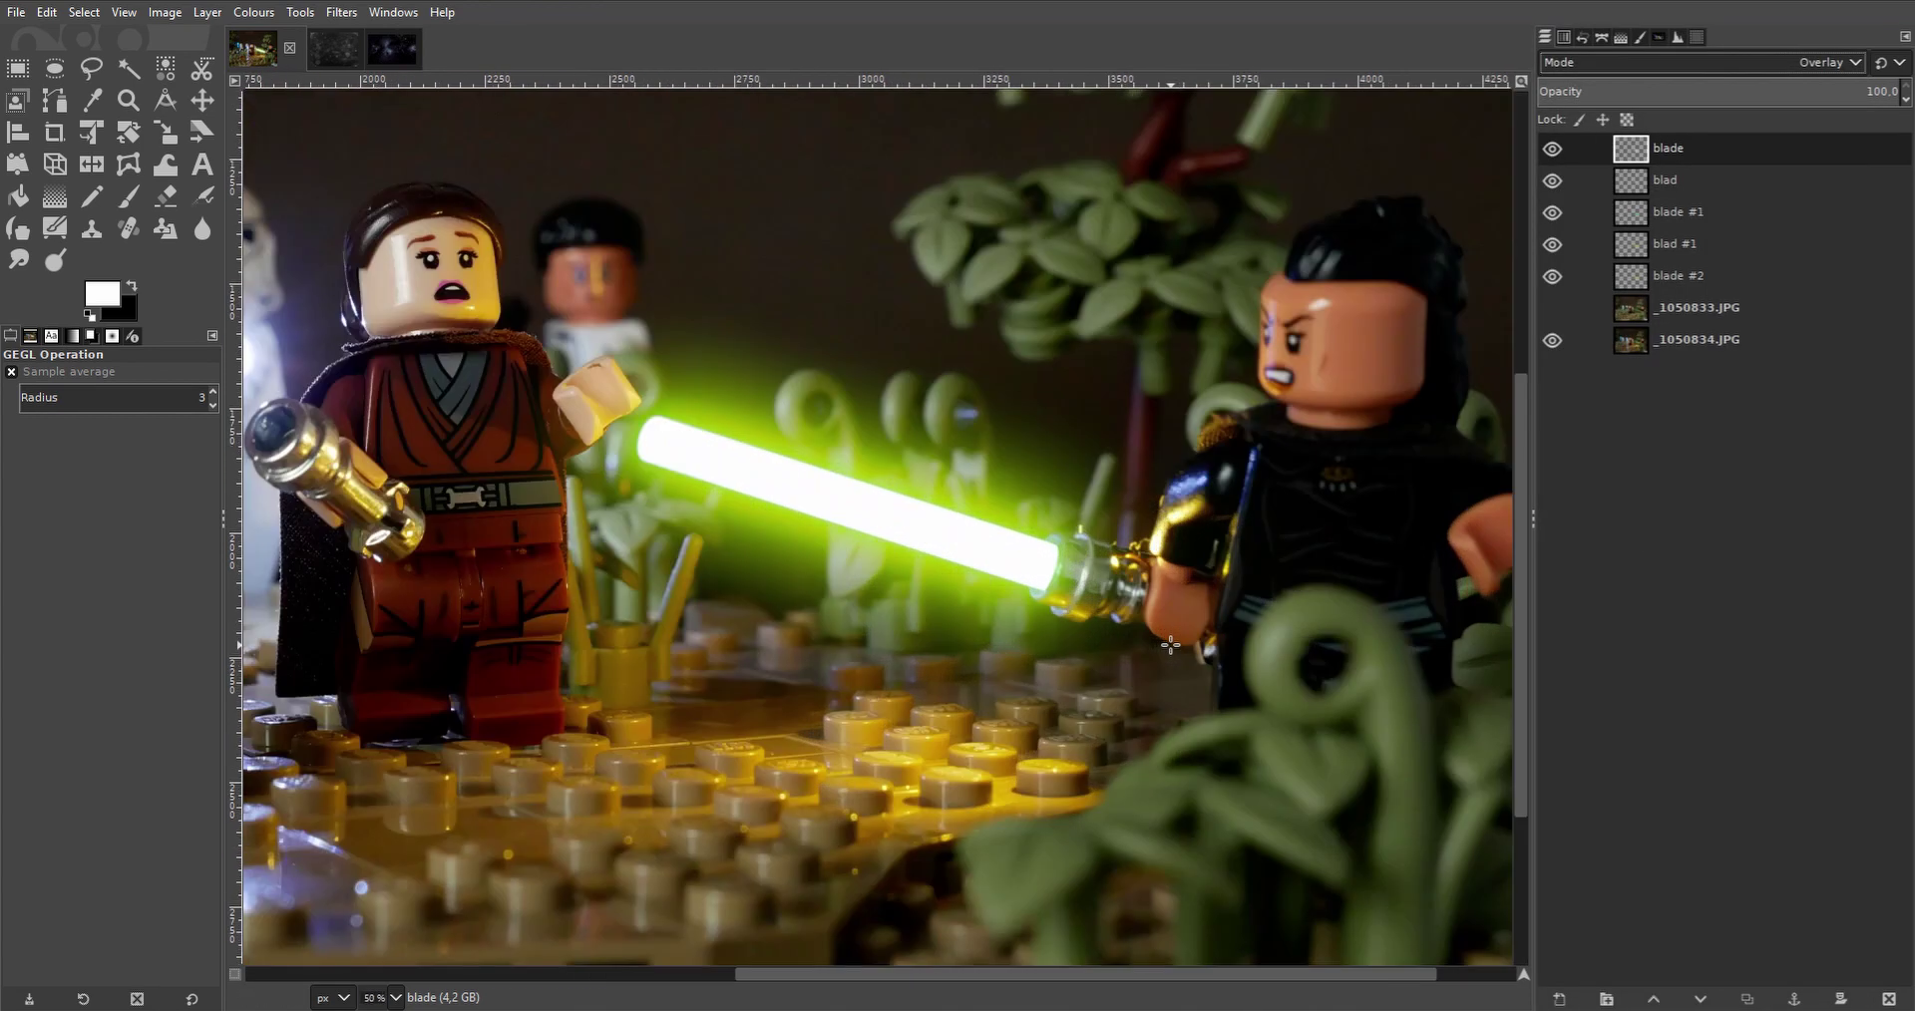
# Set the blend mode of the blad layer to Addition.
pyautogui.click(1761, 176)
pyautogui.click(1553, 180)
pyautogui.click(1553, 180)
pyautogui.click(1785, 64)
pyautogui.click(1606, 367)
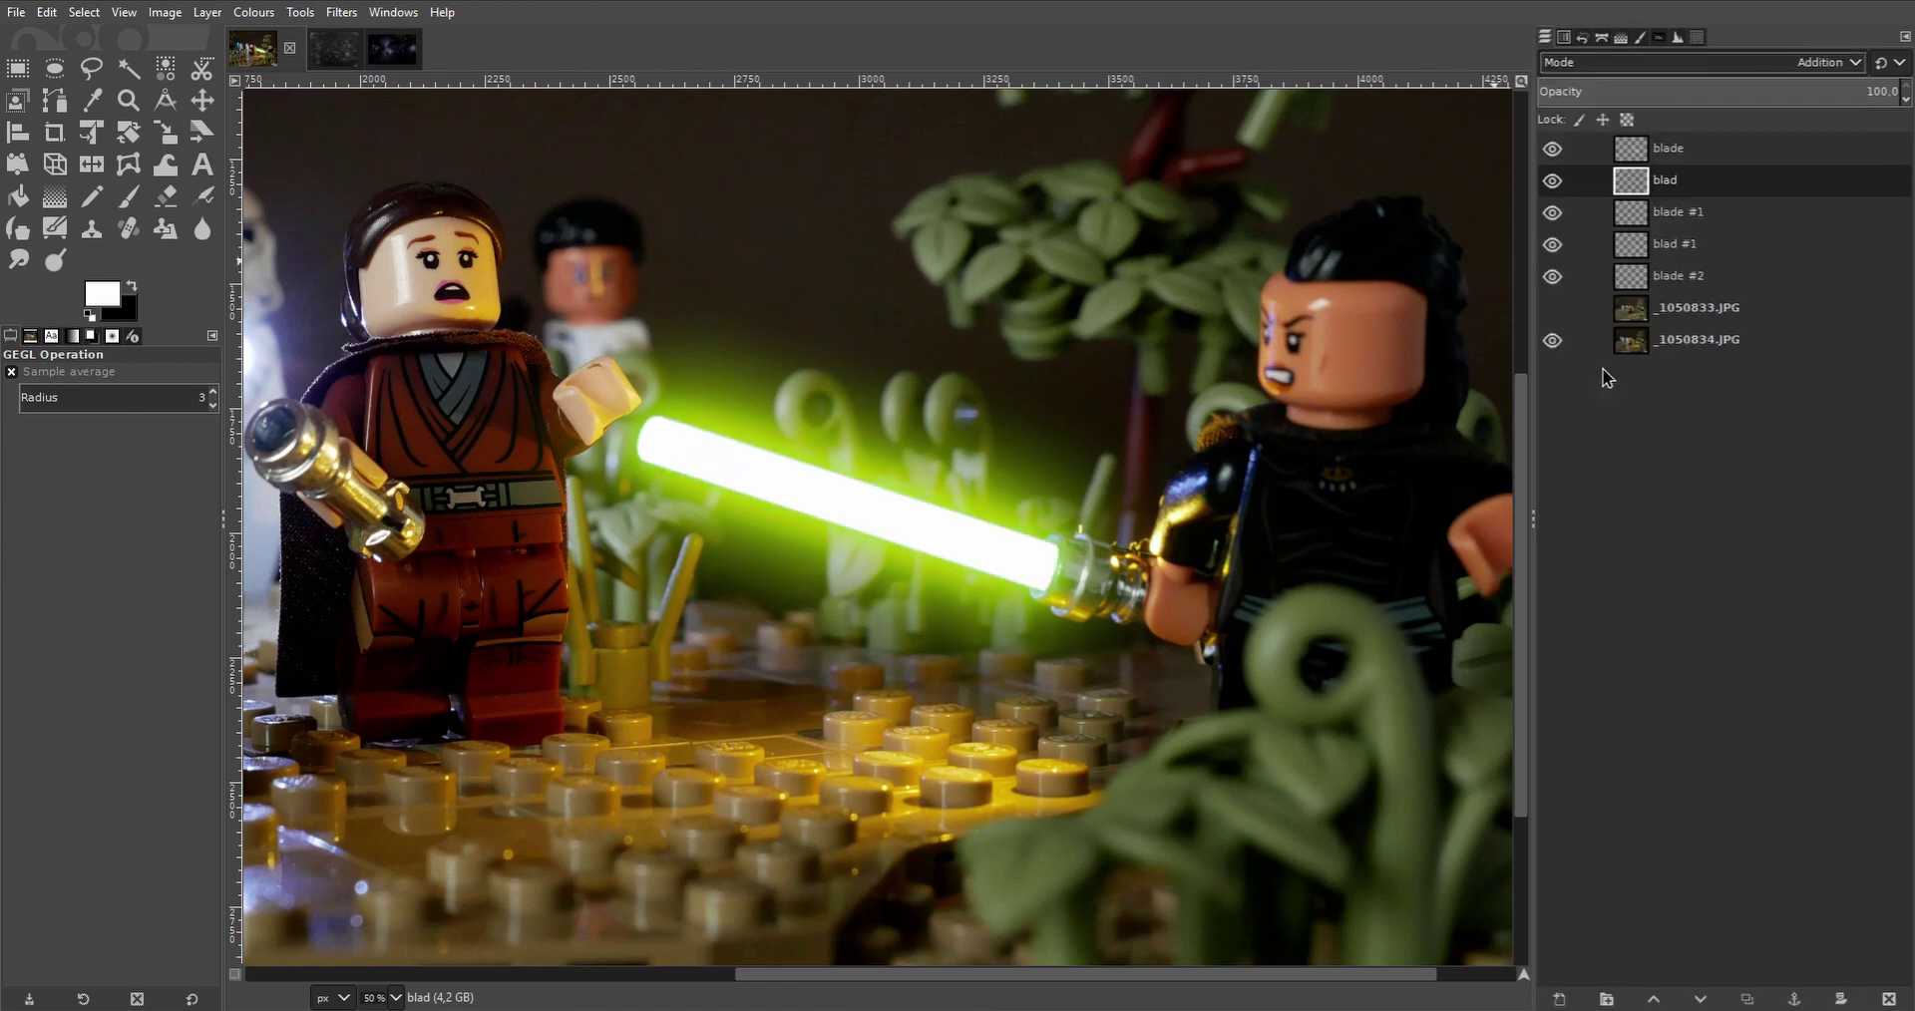
# Set the blend mode of the blade #1, blad #1 and blade #2 layers to Addition.
pyautogui.click(1684, 213)
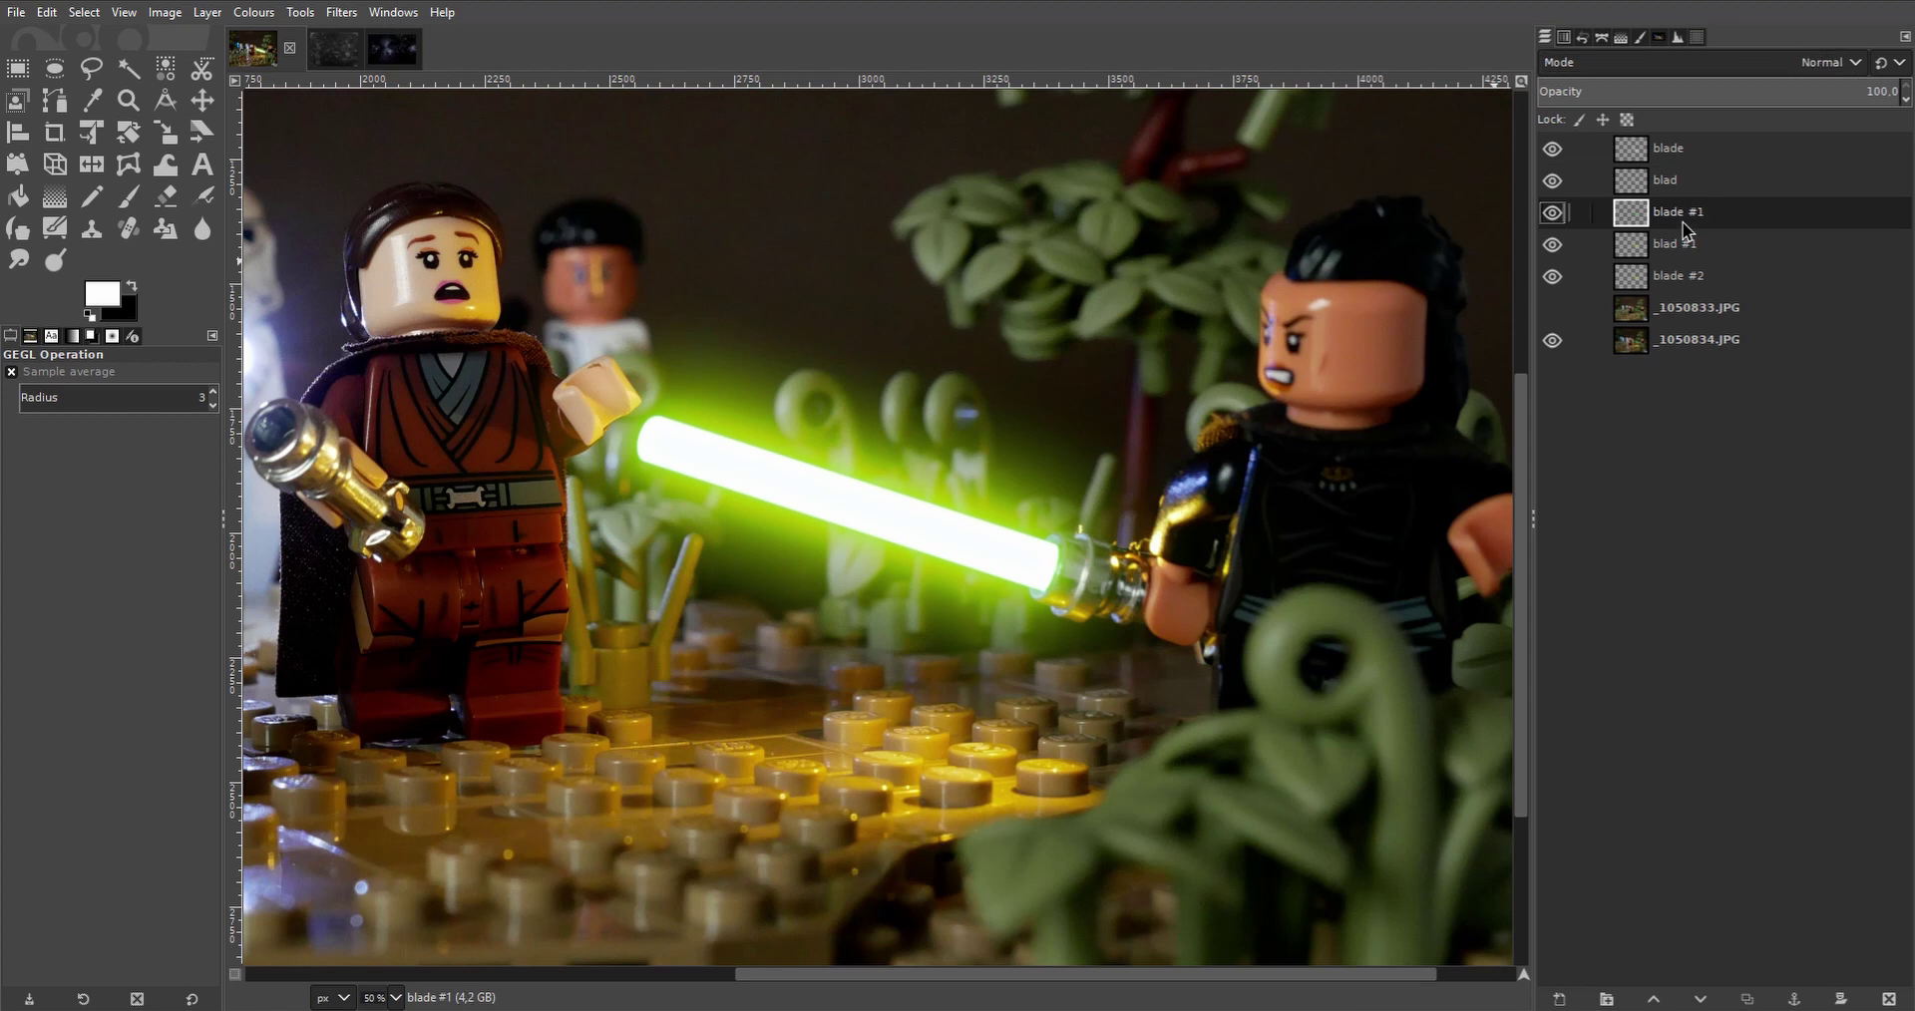
pyautogui.click(1810, 65)
pyautogui.click(1618, 339)
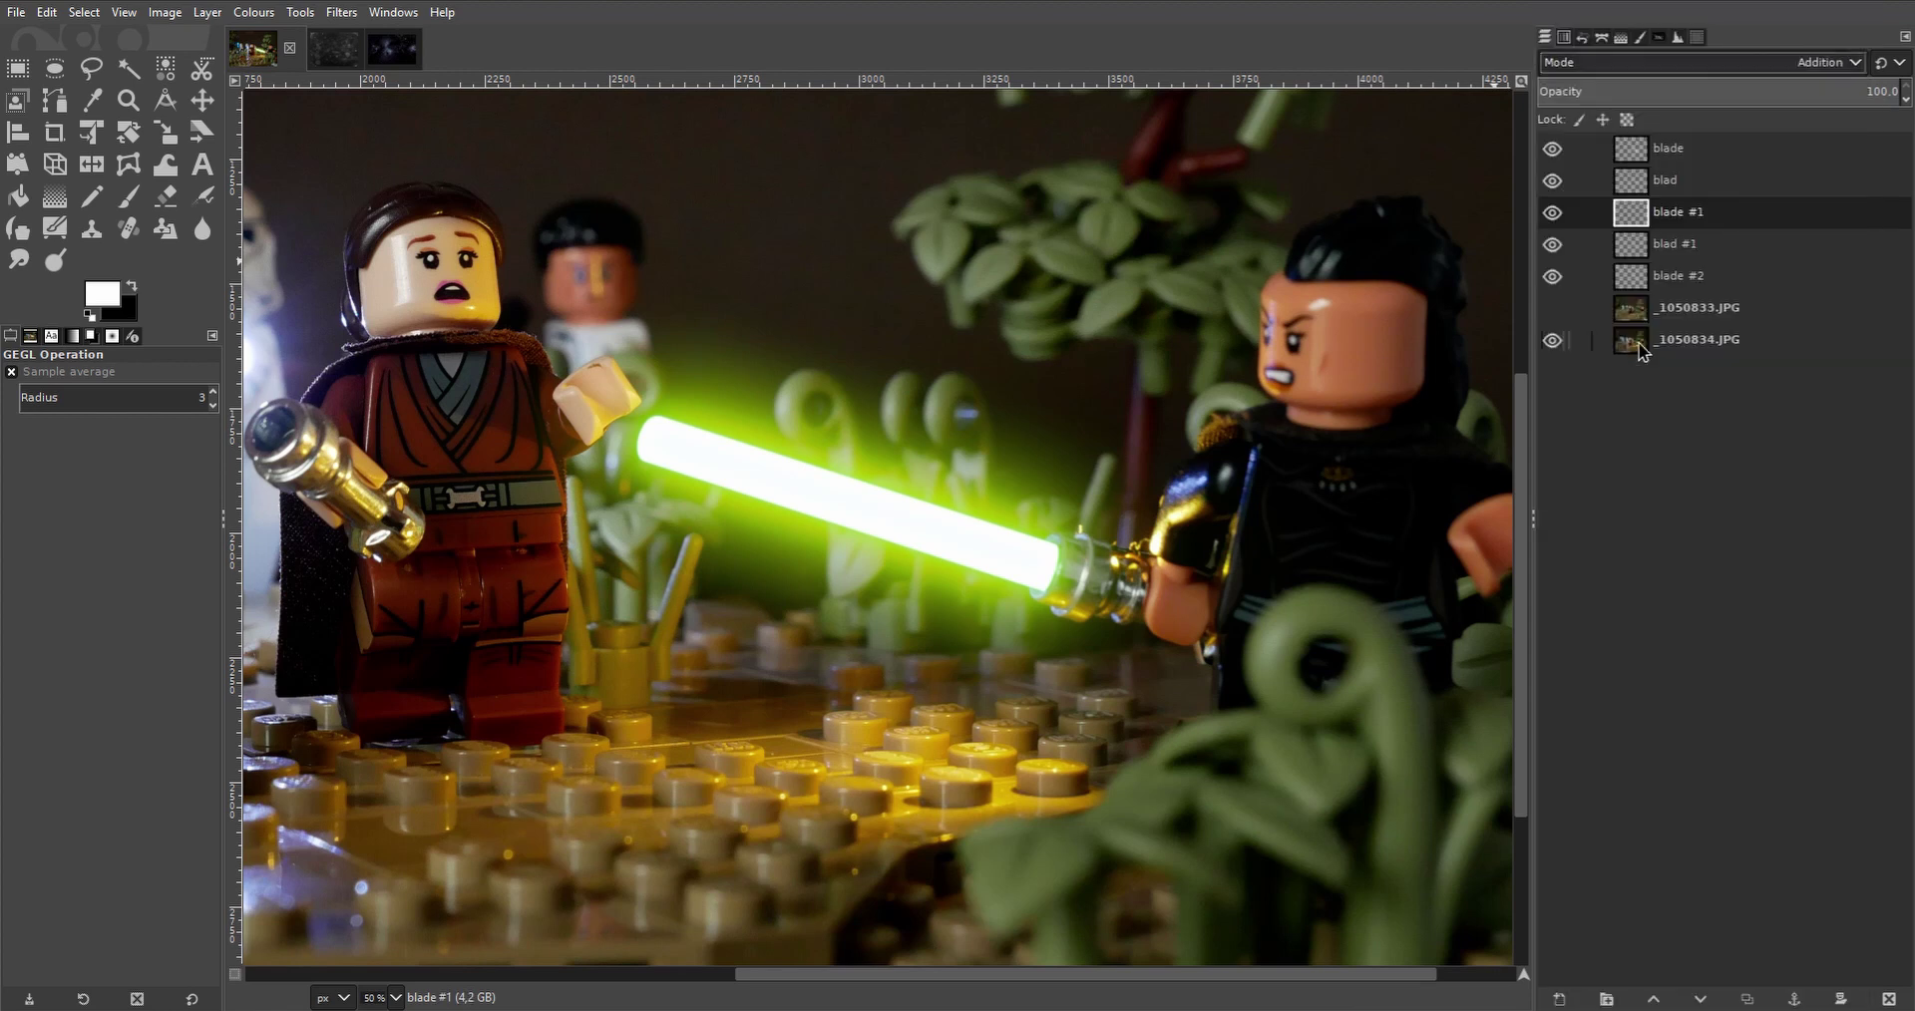
pyautogui.click(1695, 244)
pyautogui.click(1811, 62)
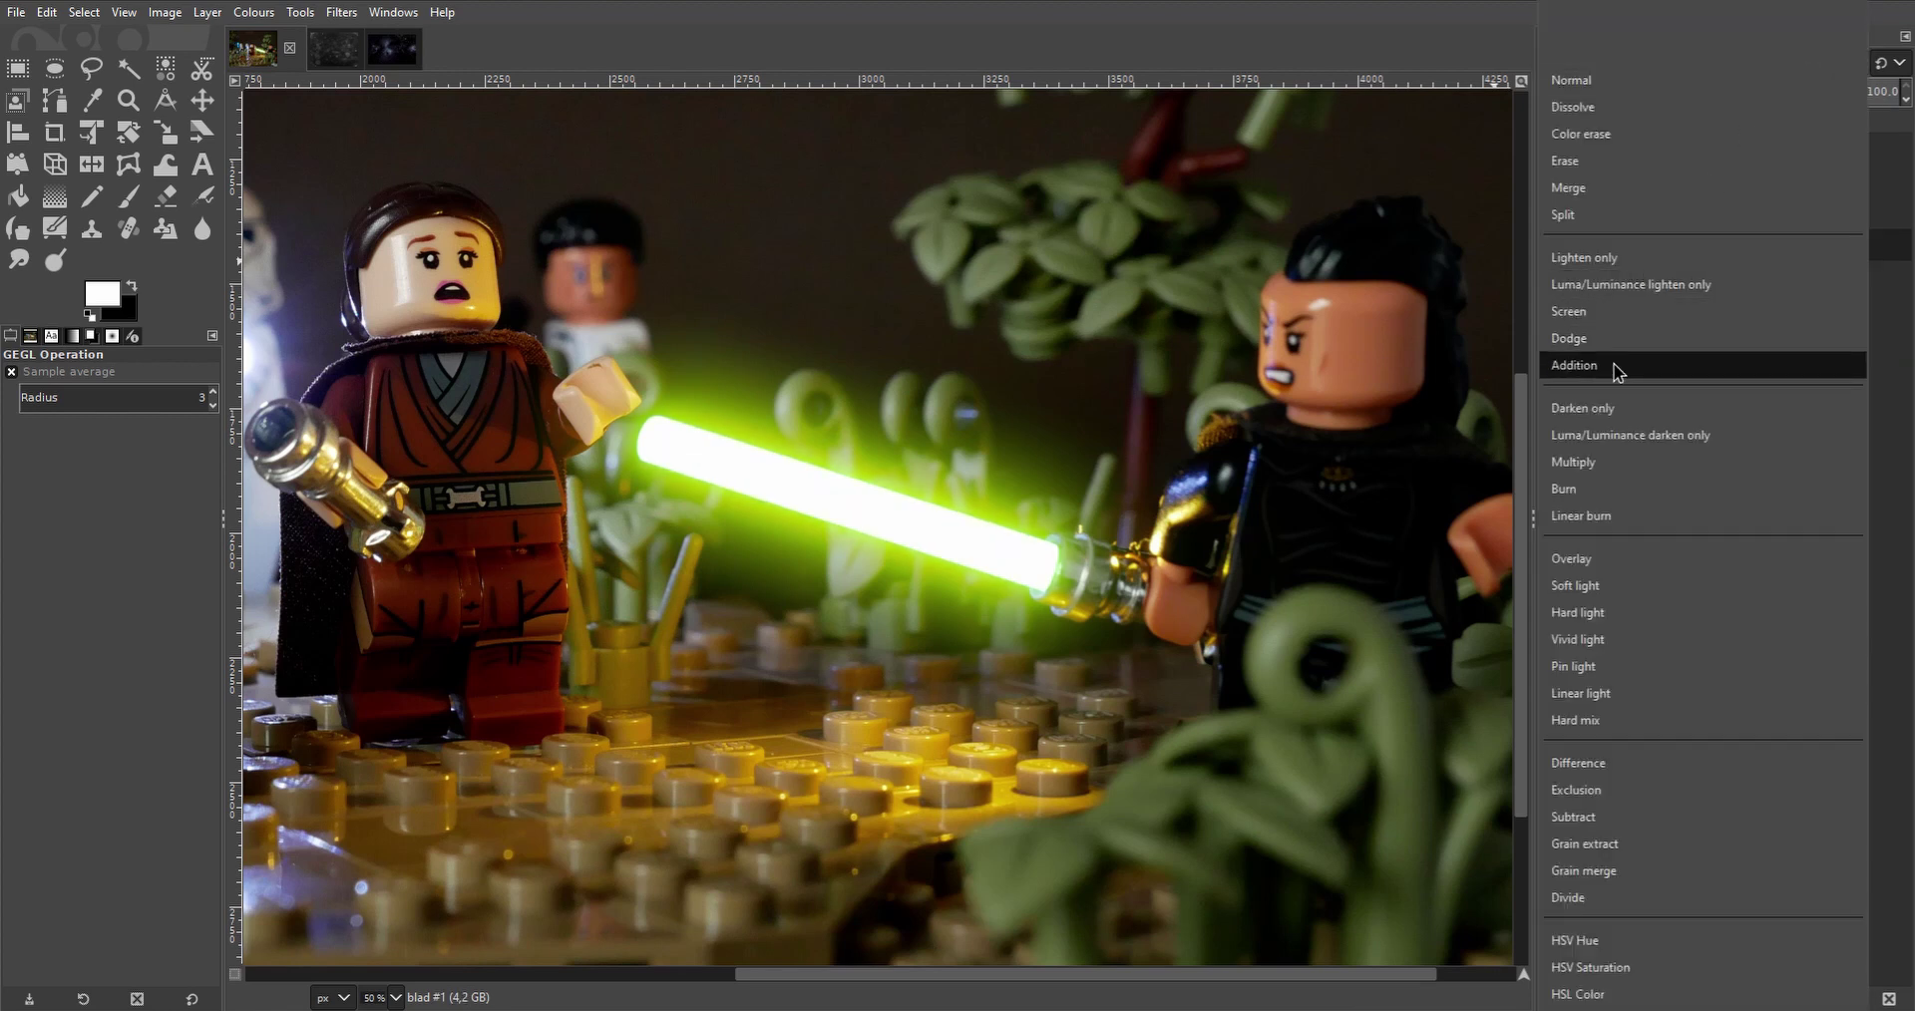
pyautogui.click(1686, 367)
pyautogui.click(1684, 276)
pyautogui.click(1810, 61)
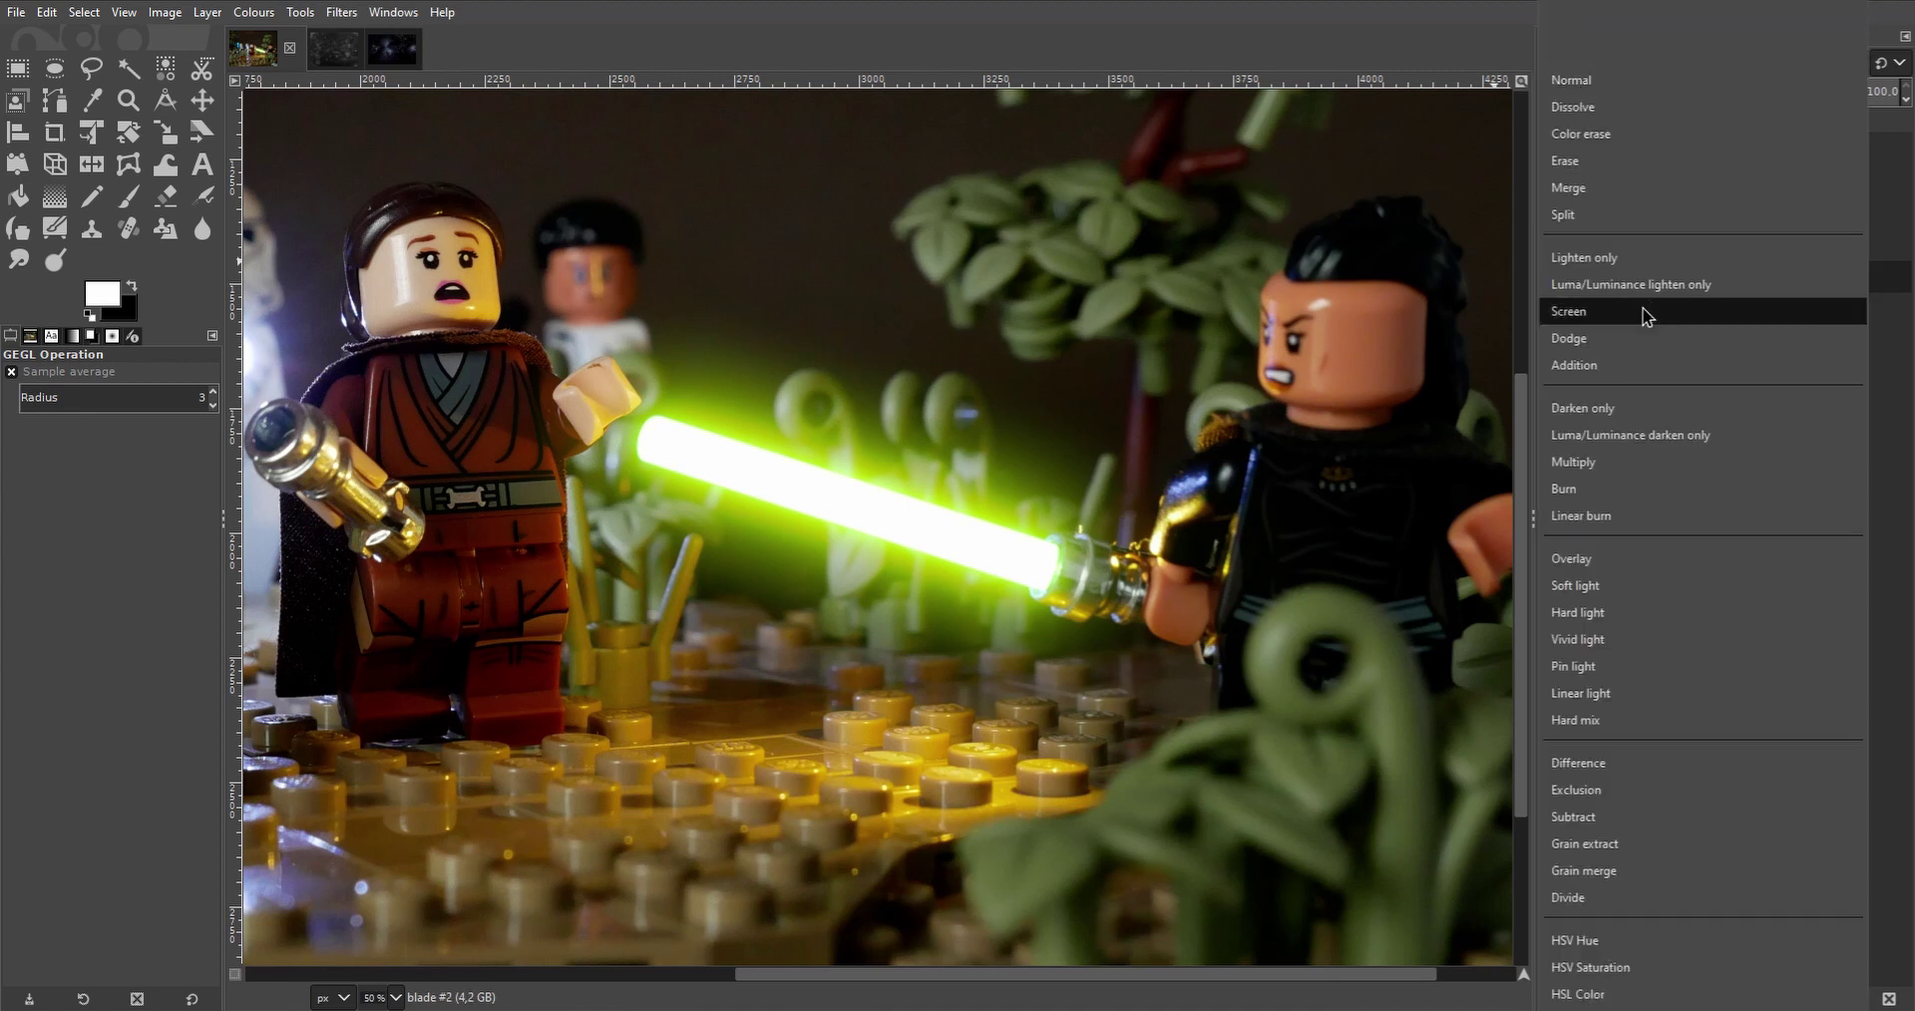
pyautogui.click(1616, 367)
# Add a new transparent layer above the blade layers and name it blaster.
pyautogui.scroll(-3, 1051, 587)
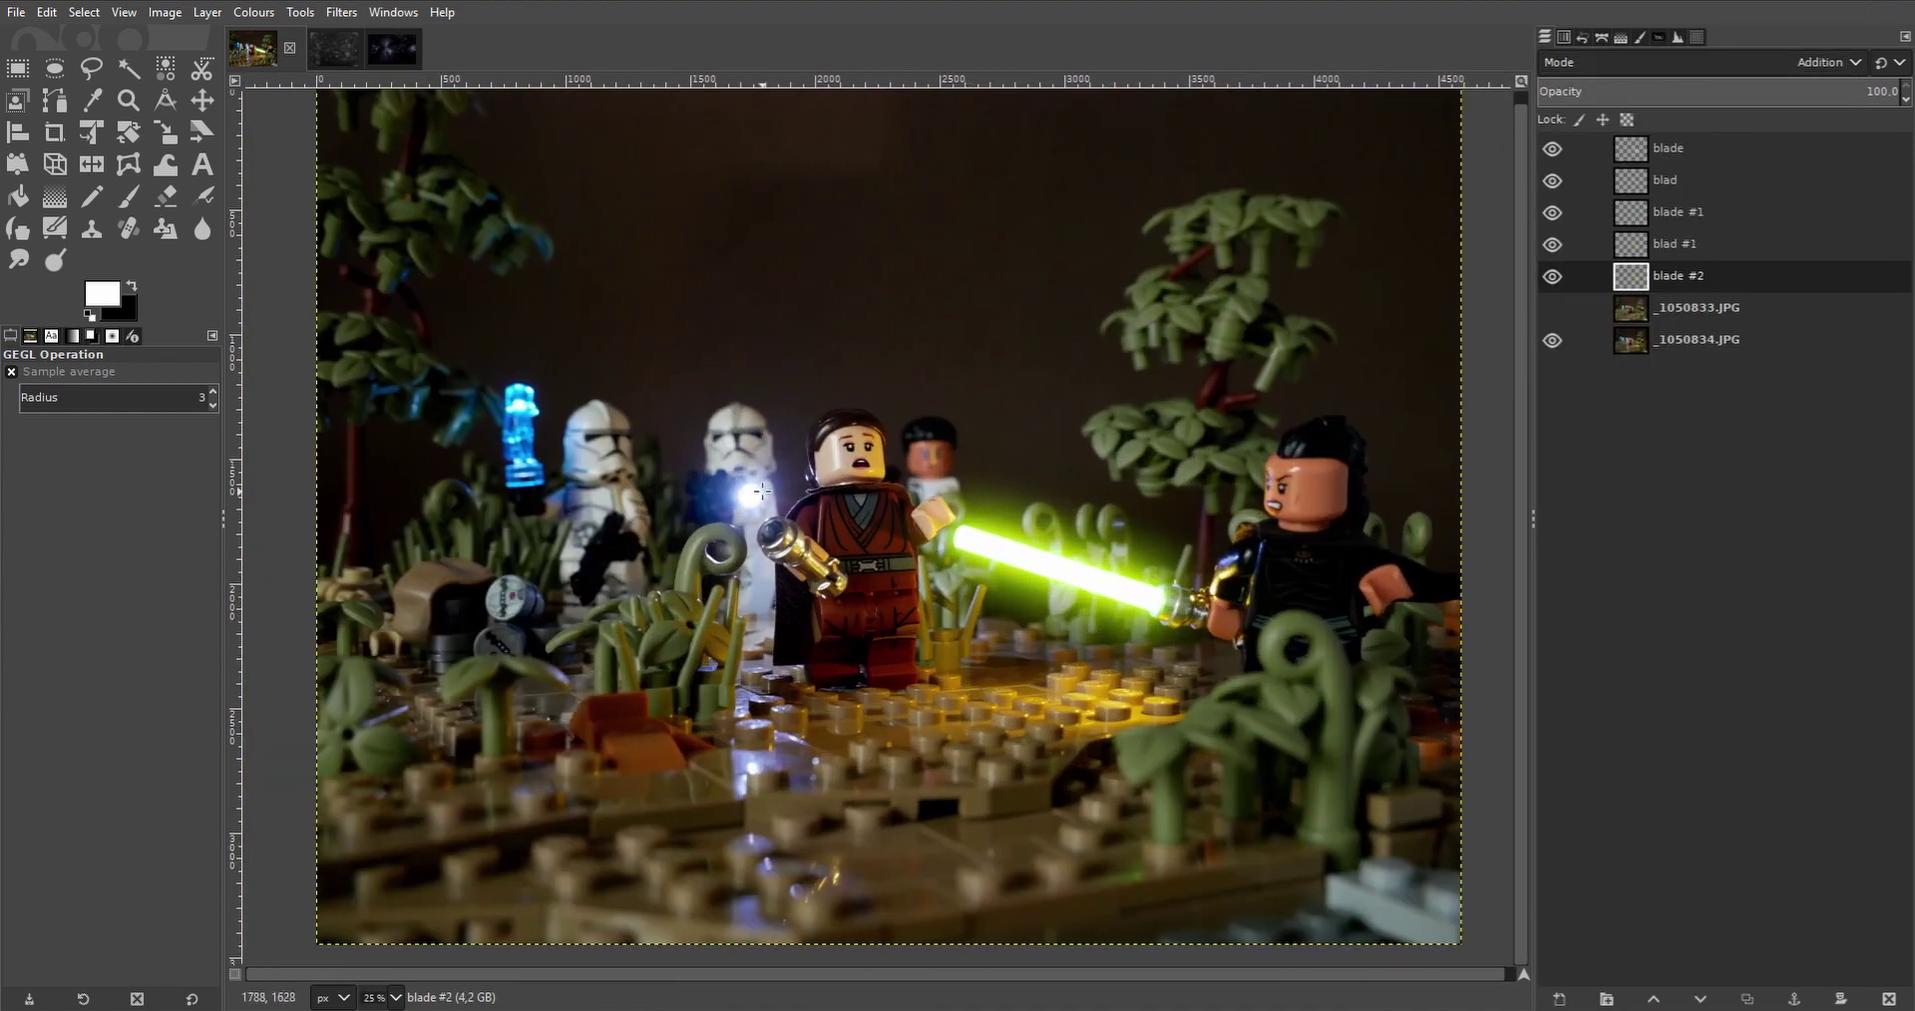
pyautogui.scroll(3, 761, 491)
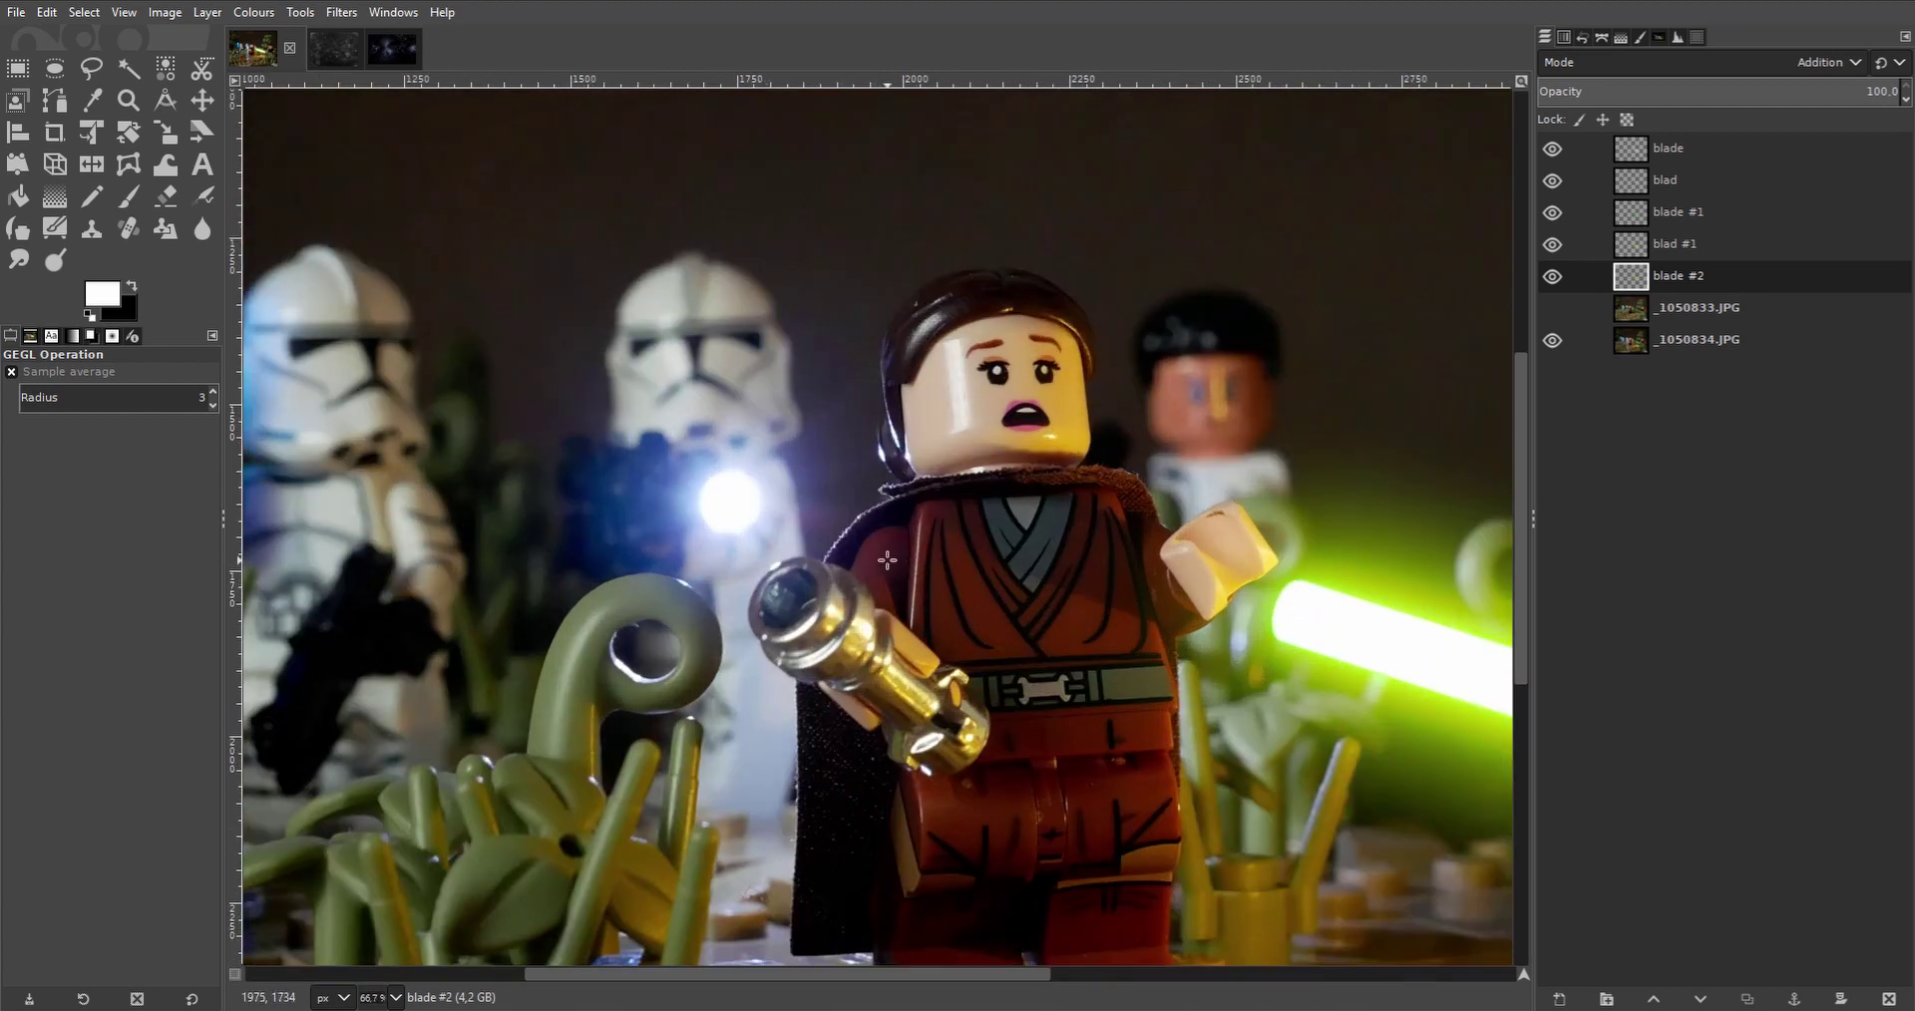
pyautogui.moveTo(890, 601); pyautogui.dragTo(909, 598)
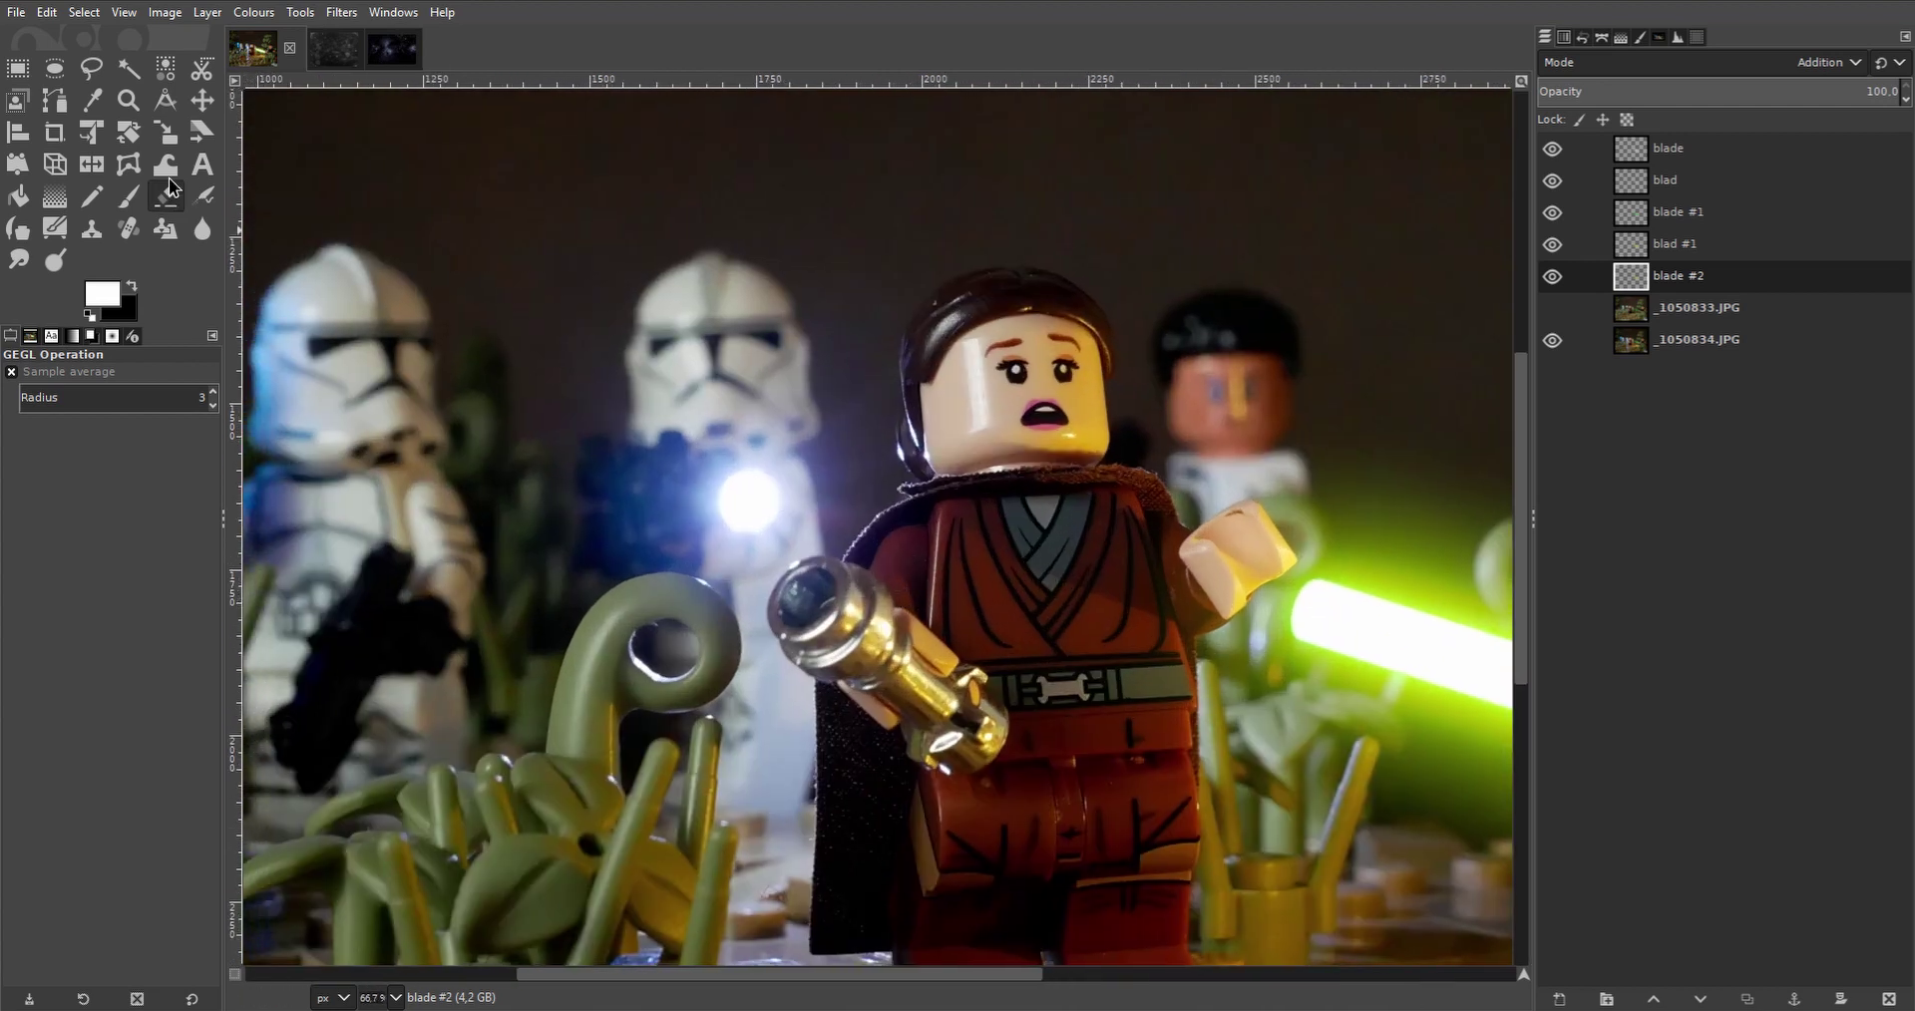
pyautogui.click(1698, 160)
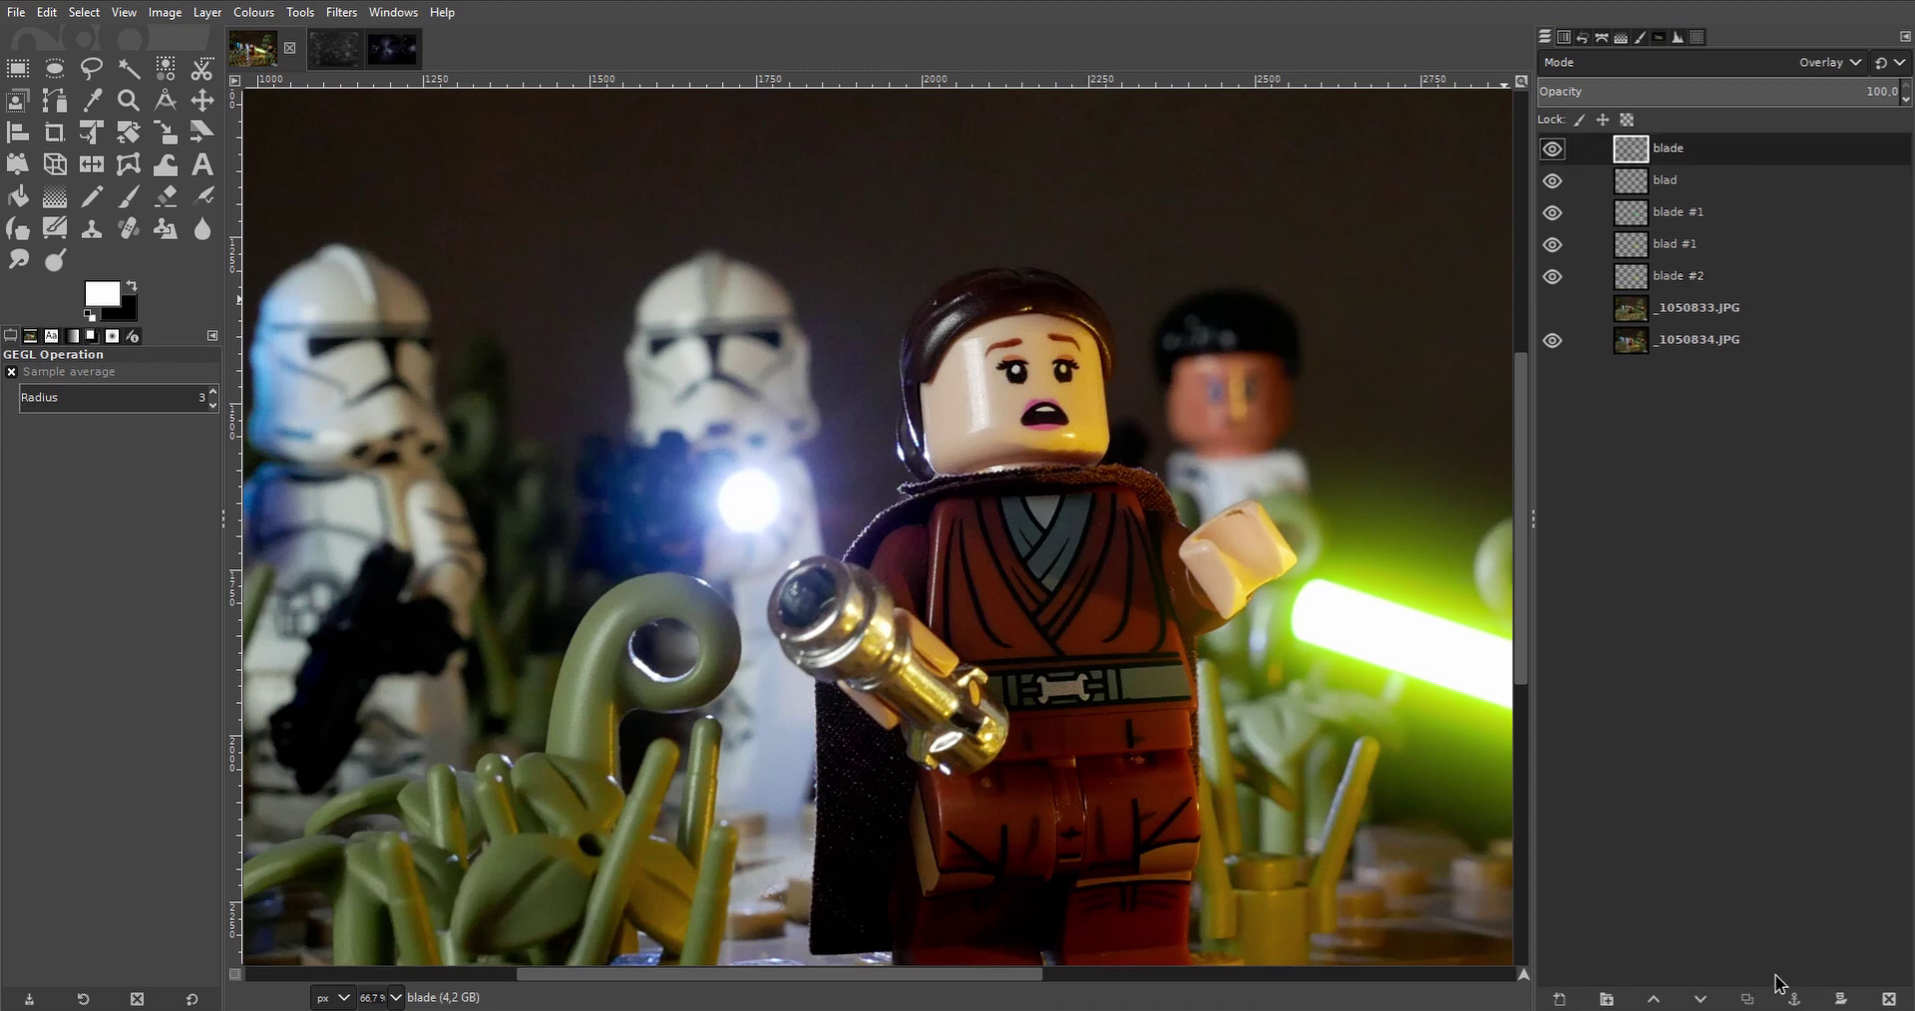
pyautogui.click(1560, 1000)
pyautogui.press('Return')
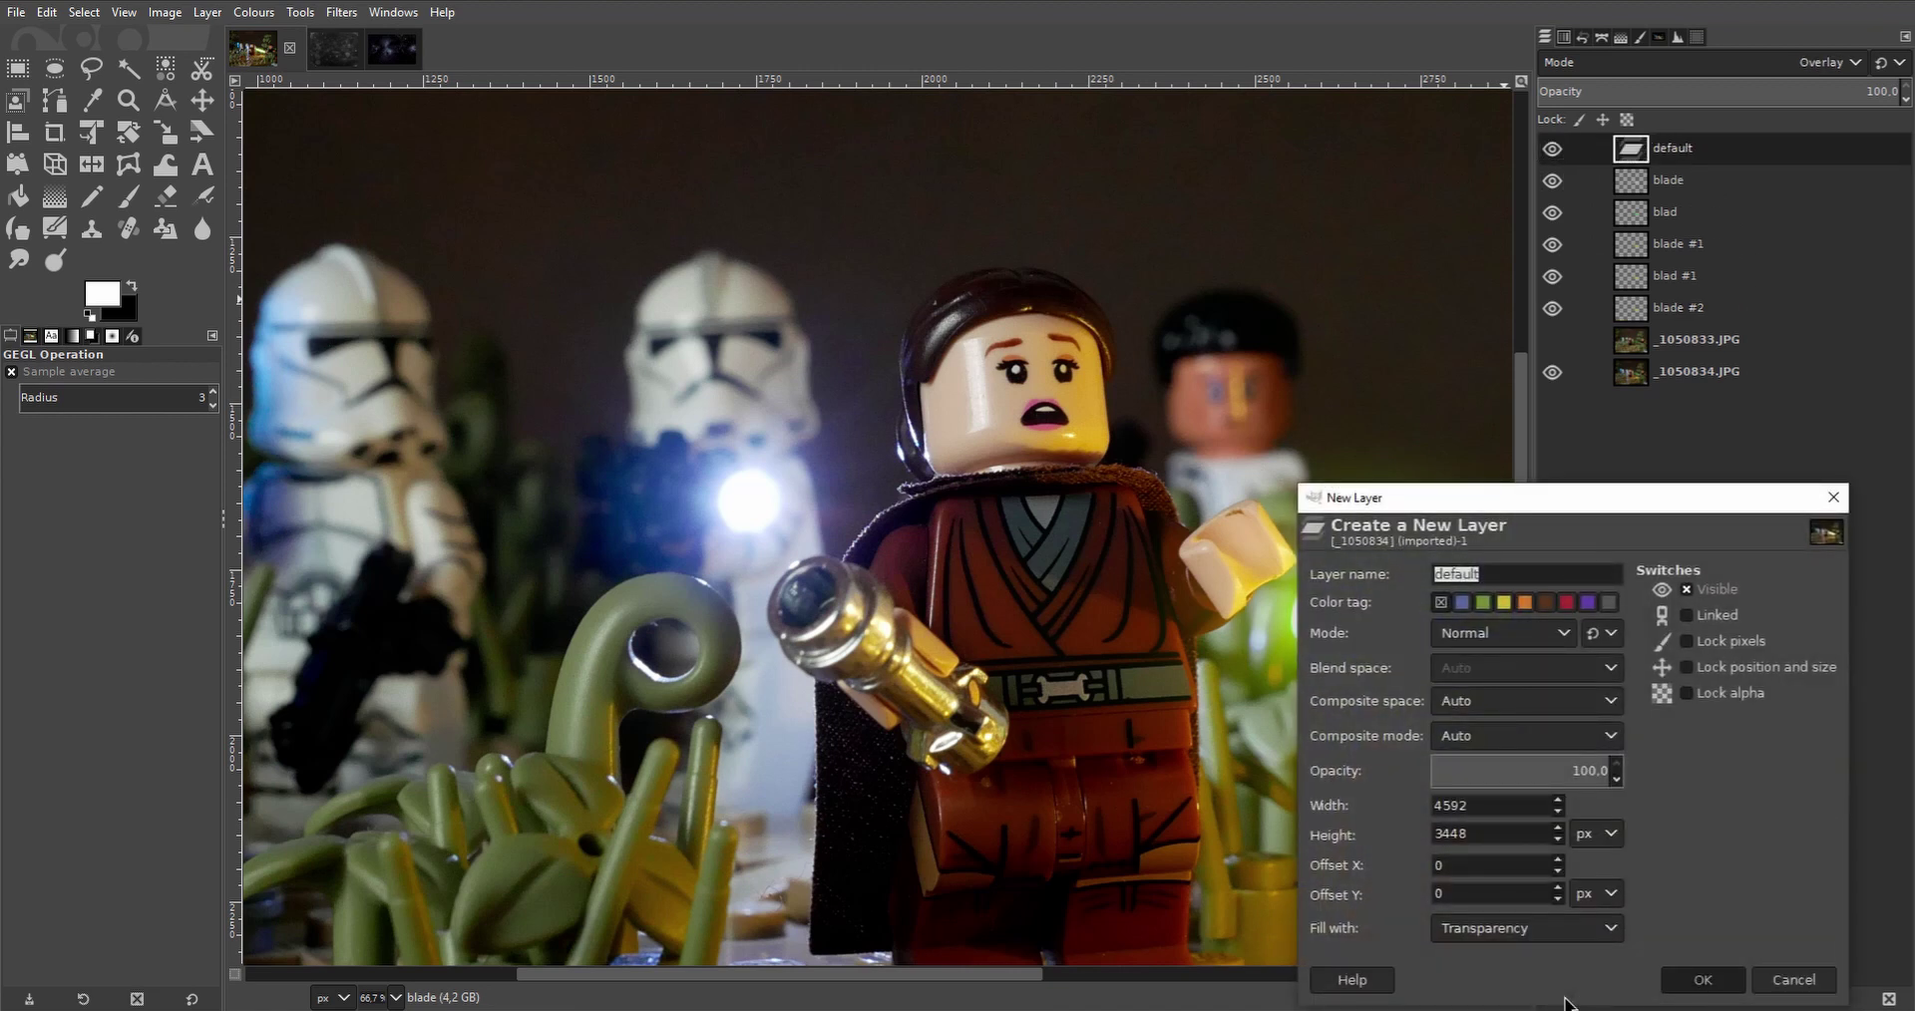
pyautogui.rightClick(1693, 142)
pyautogui.click(1745, 153)
pyautogui.doubleClick(1745, 151)
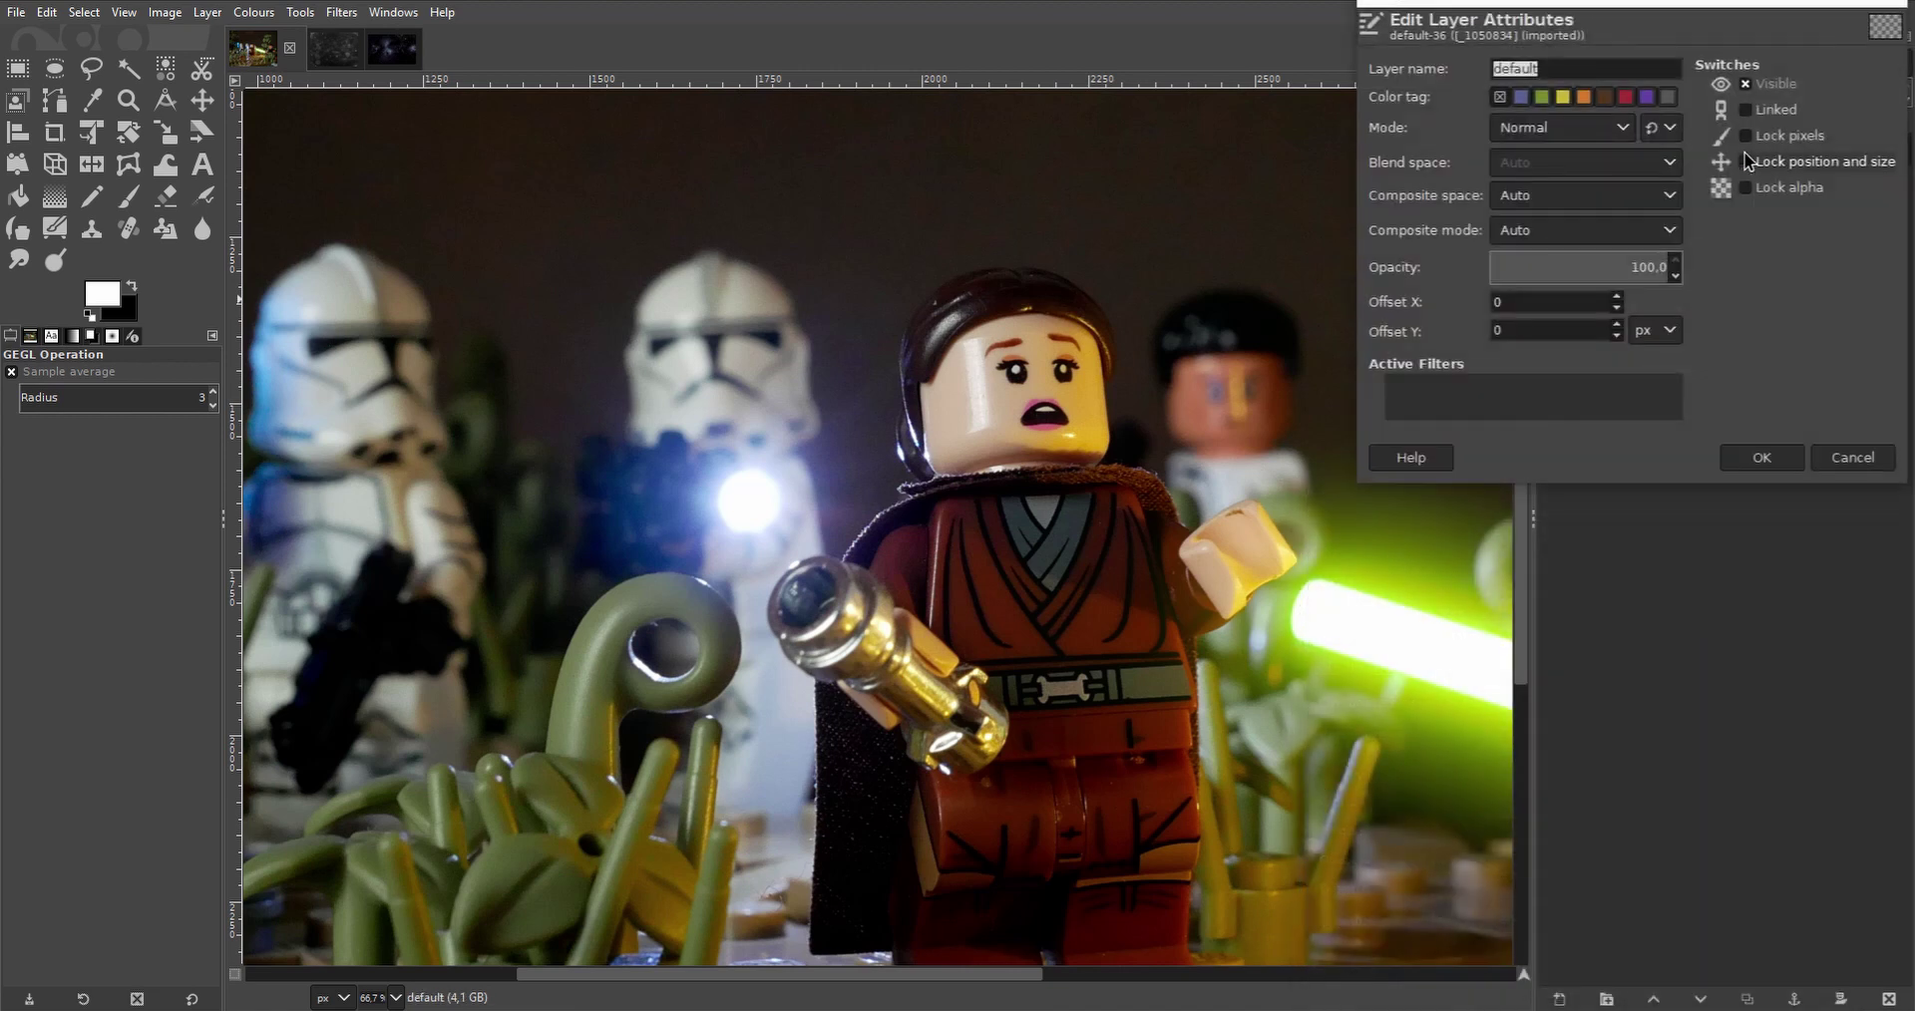
pyautogui.write('blaster')
pyautogui.press('Return')
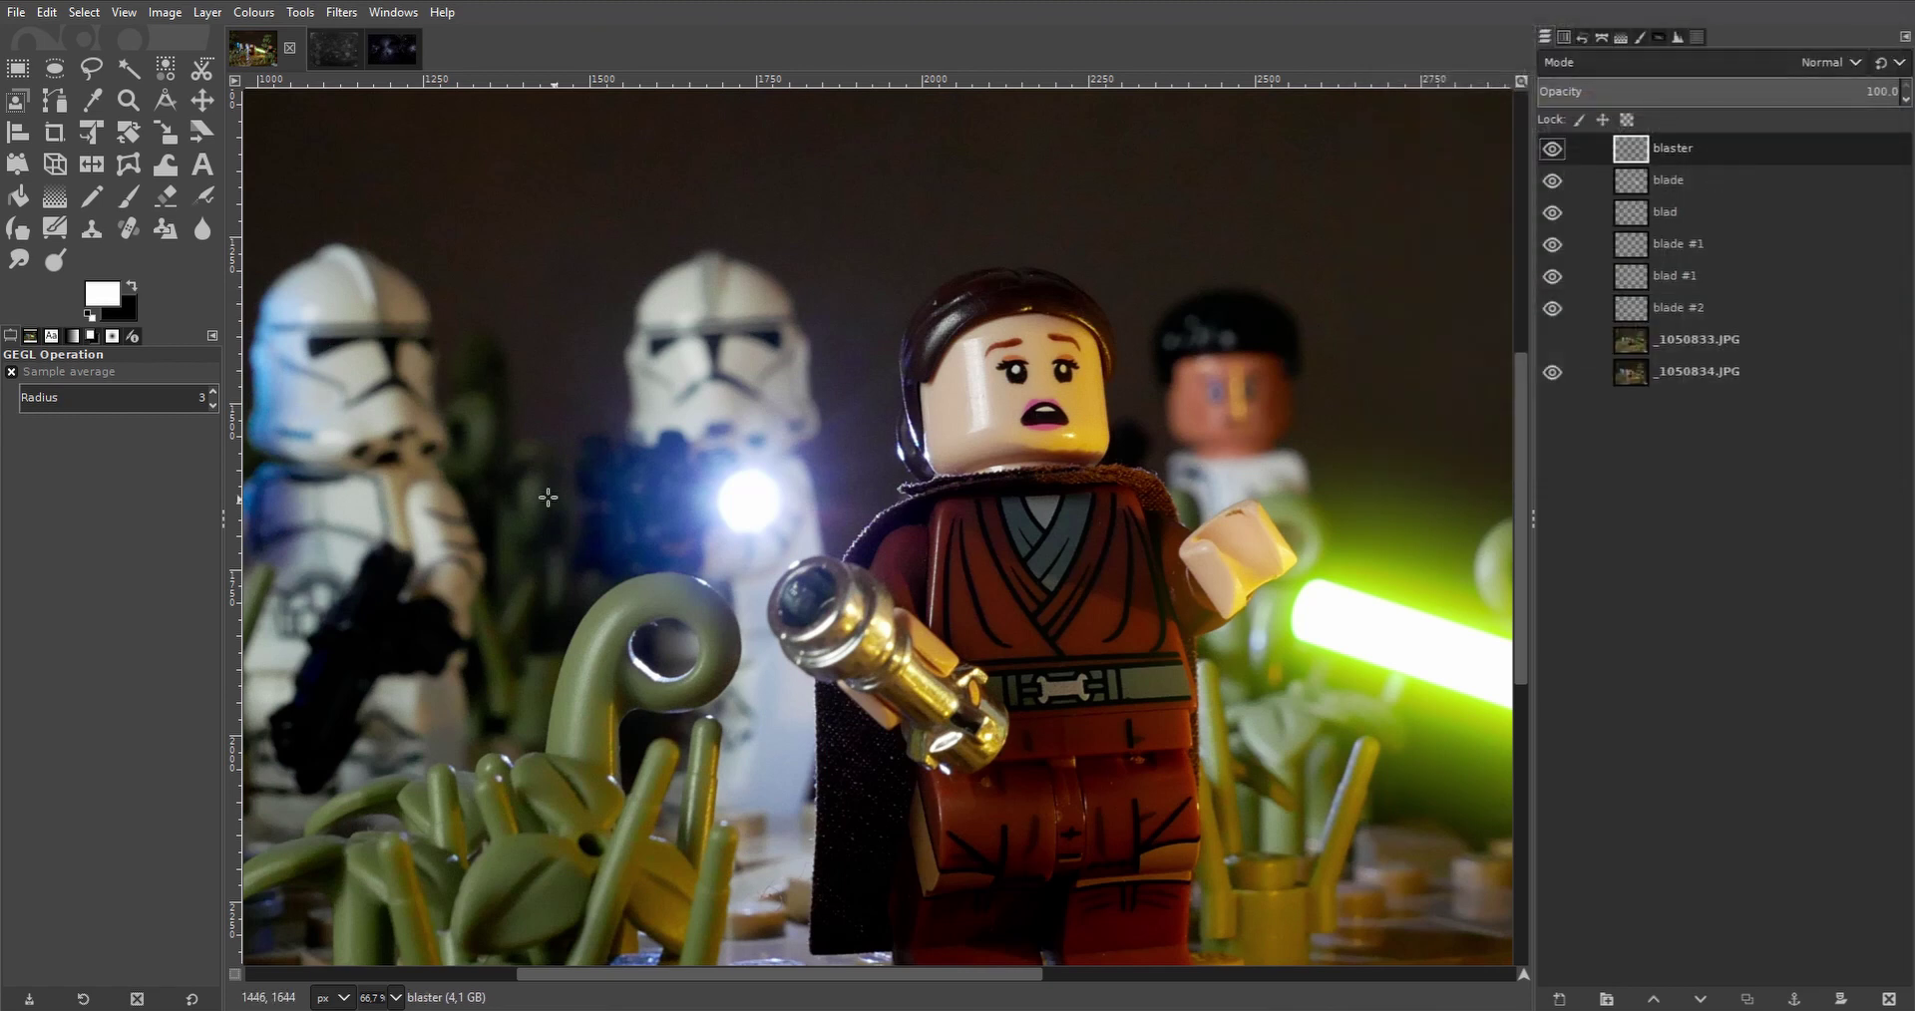
# Draw a closed two-anchor path from the white flash at the trooper's blaster muzzle to the edge of the central figure's cloak.
pyautogui.click(66, 110)
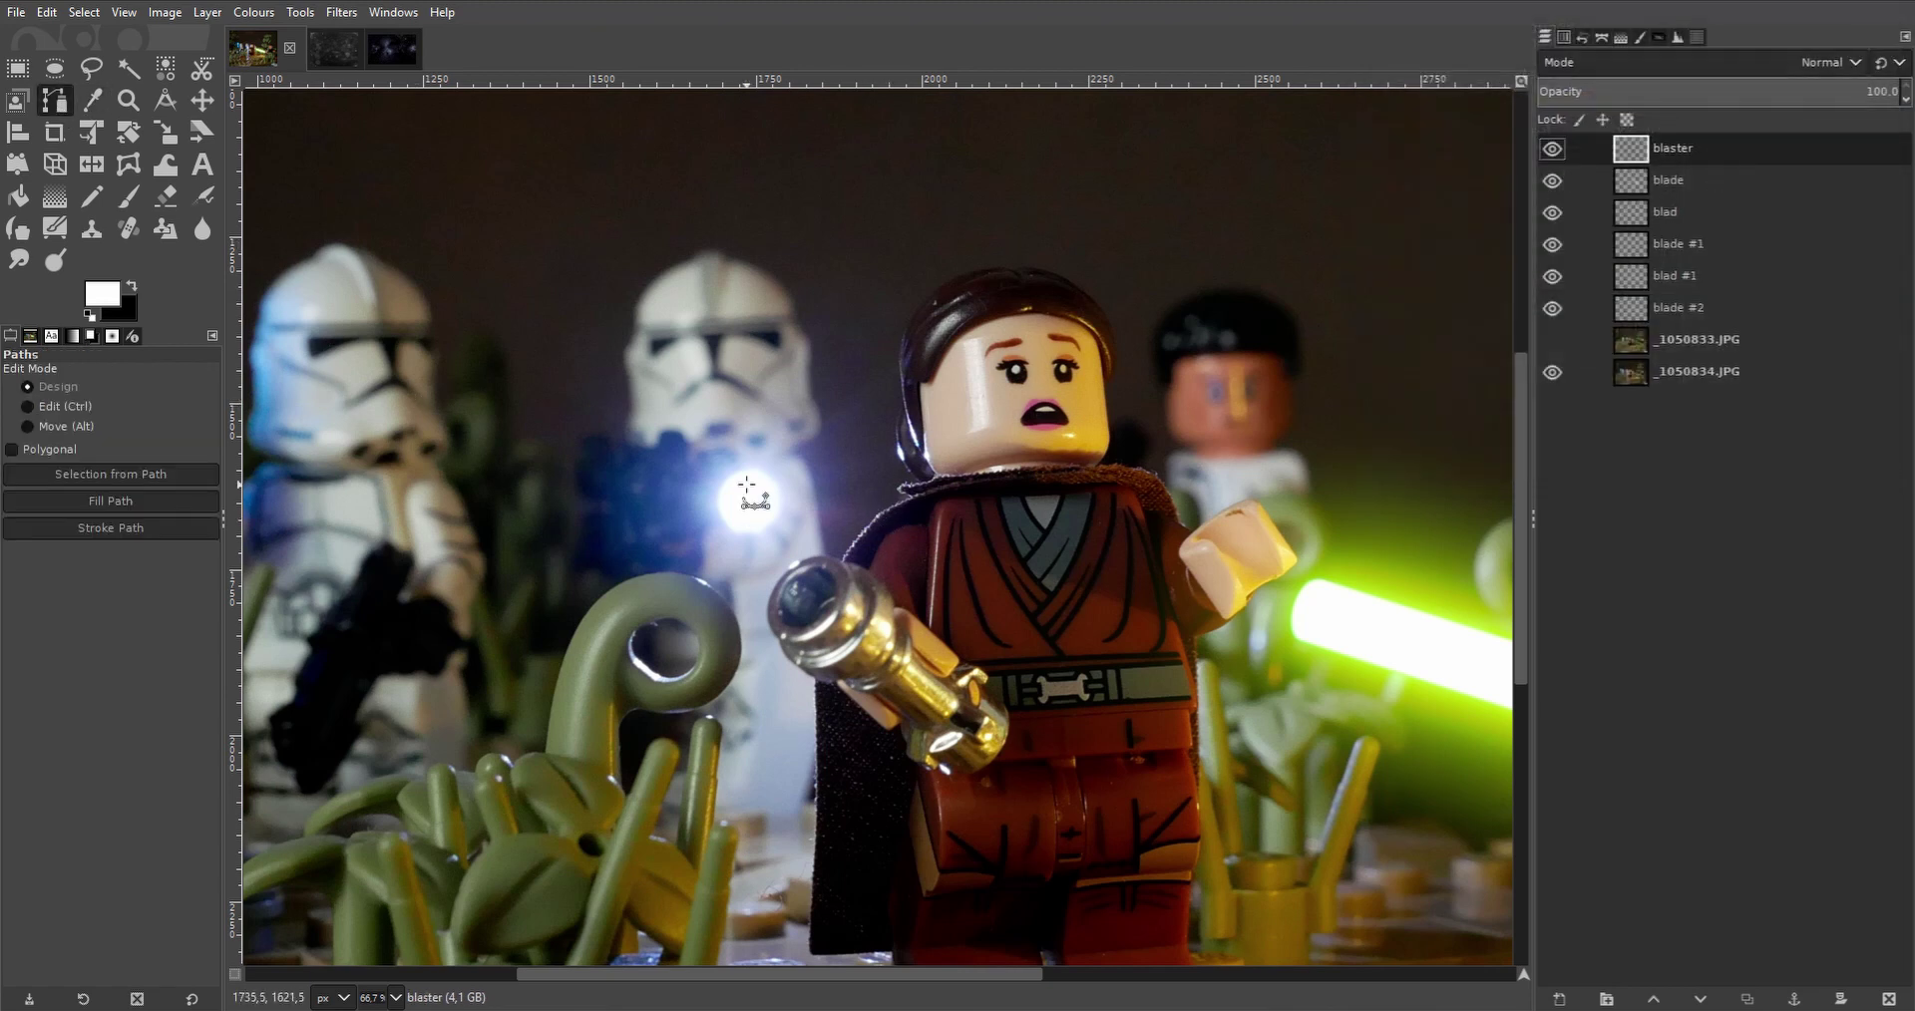
pyautogui.scroll(2, 748, 500)
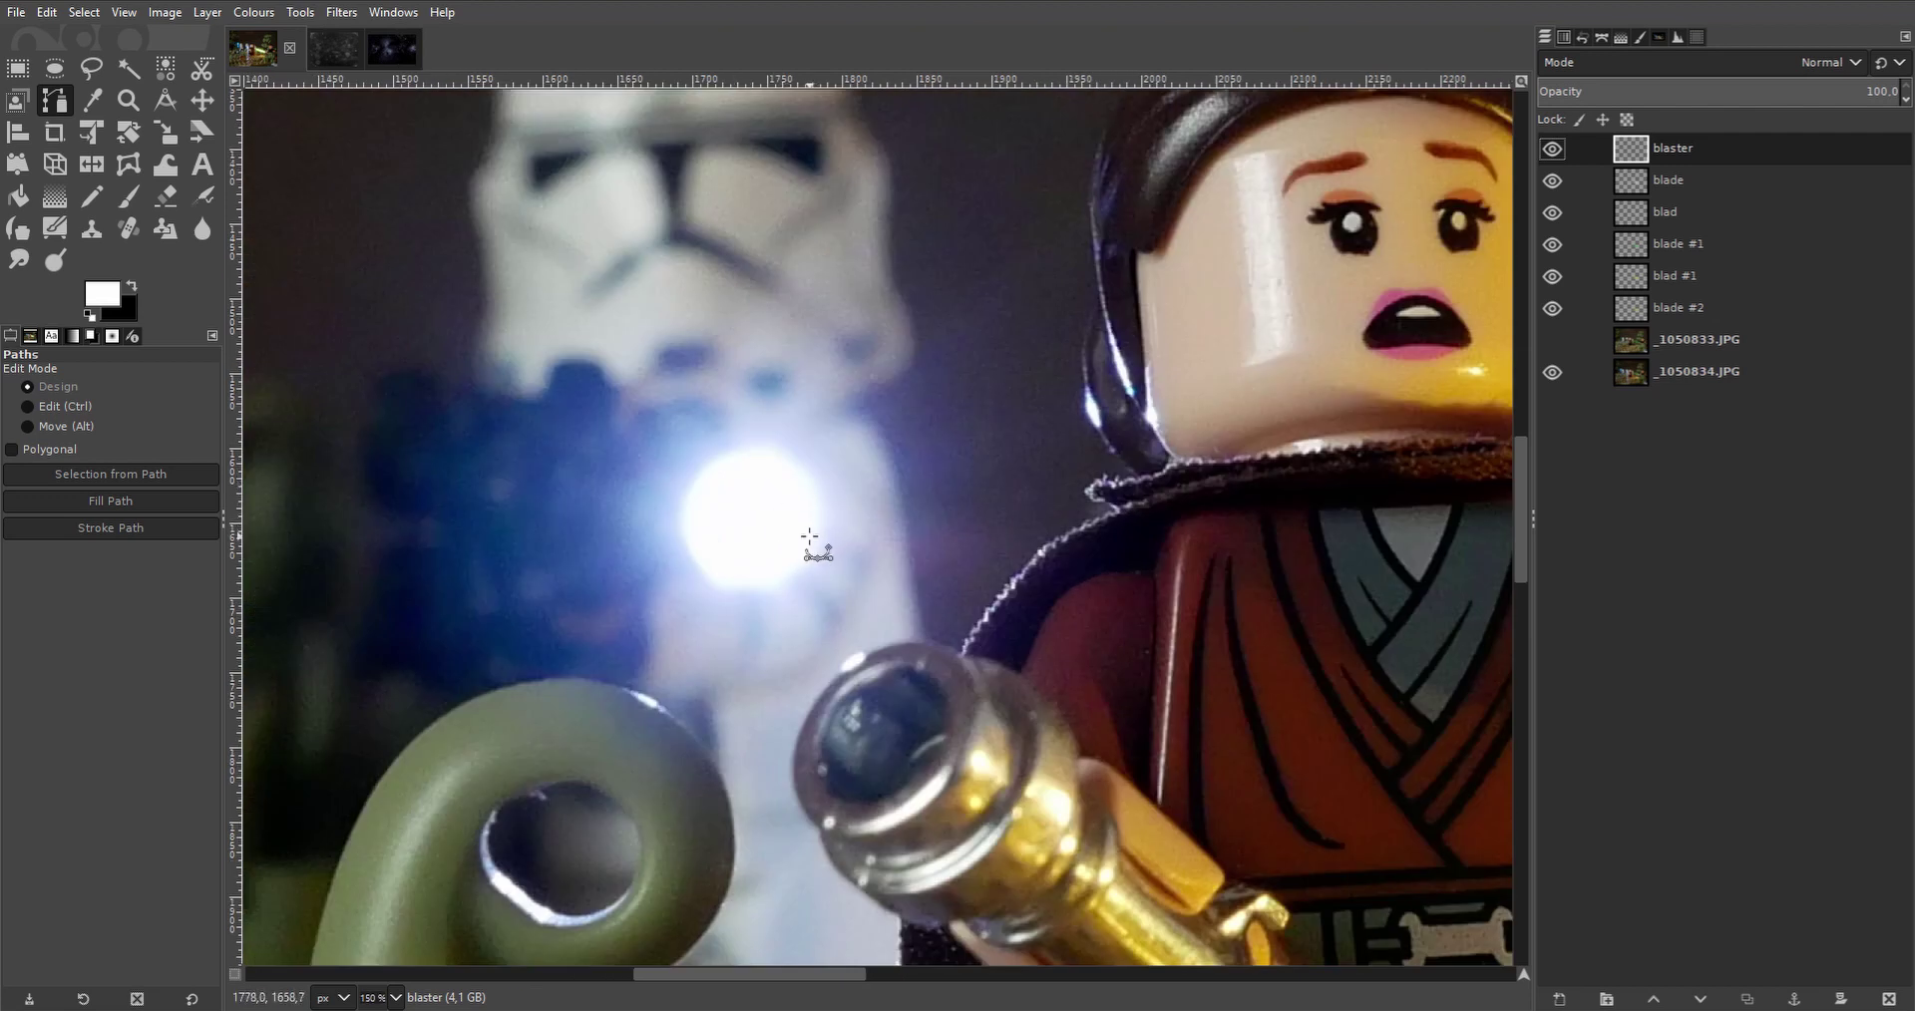
pyautogui.scroll(1, 809, 537)
pyautogui.click(834, 561)
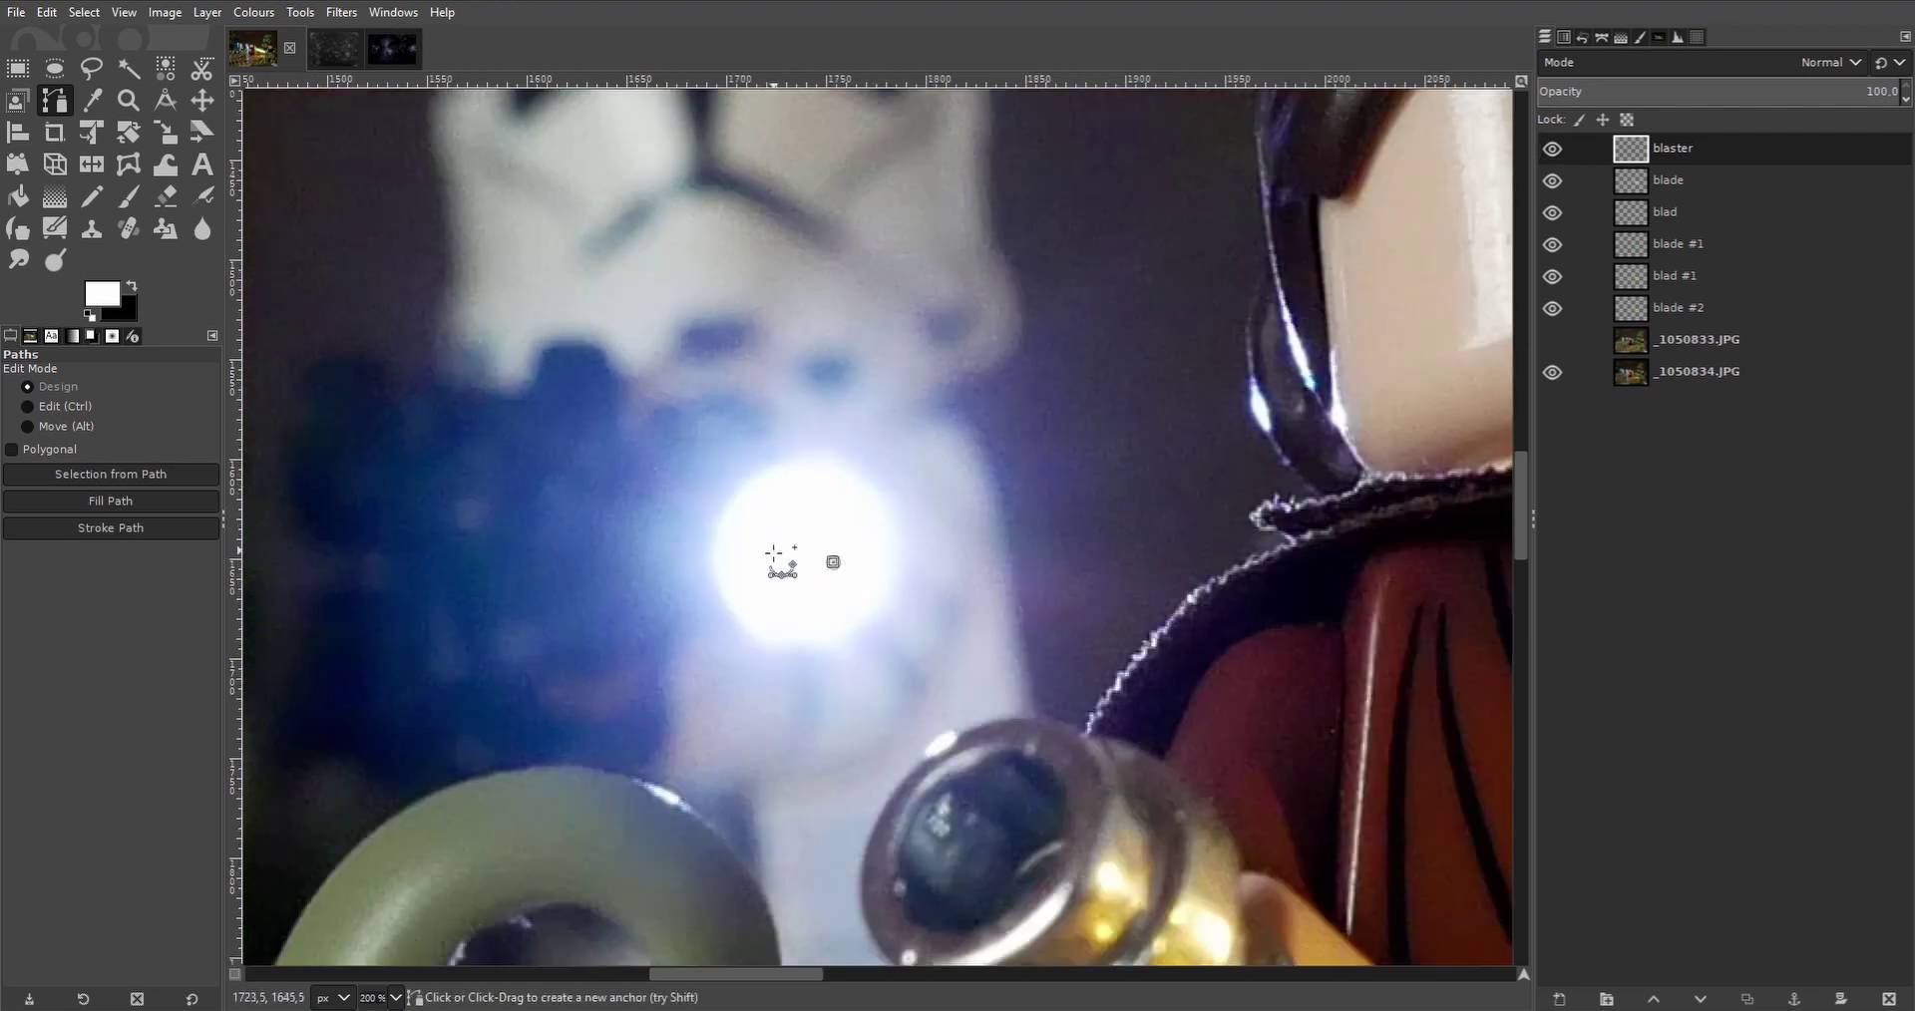
pyautogui.click(1552, 341)
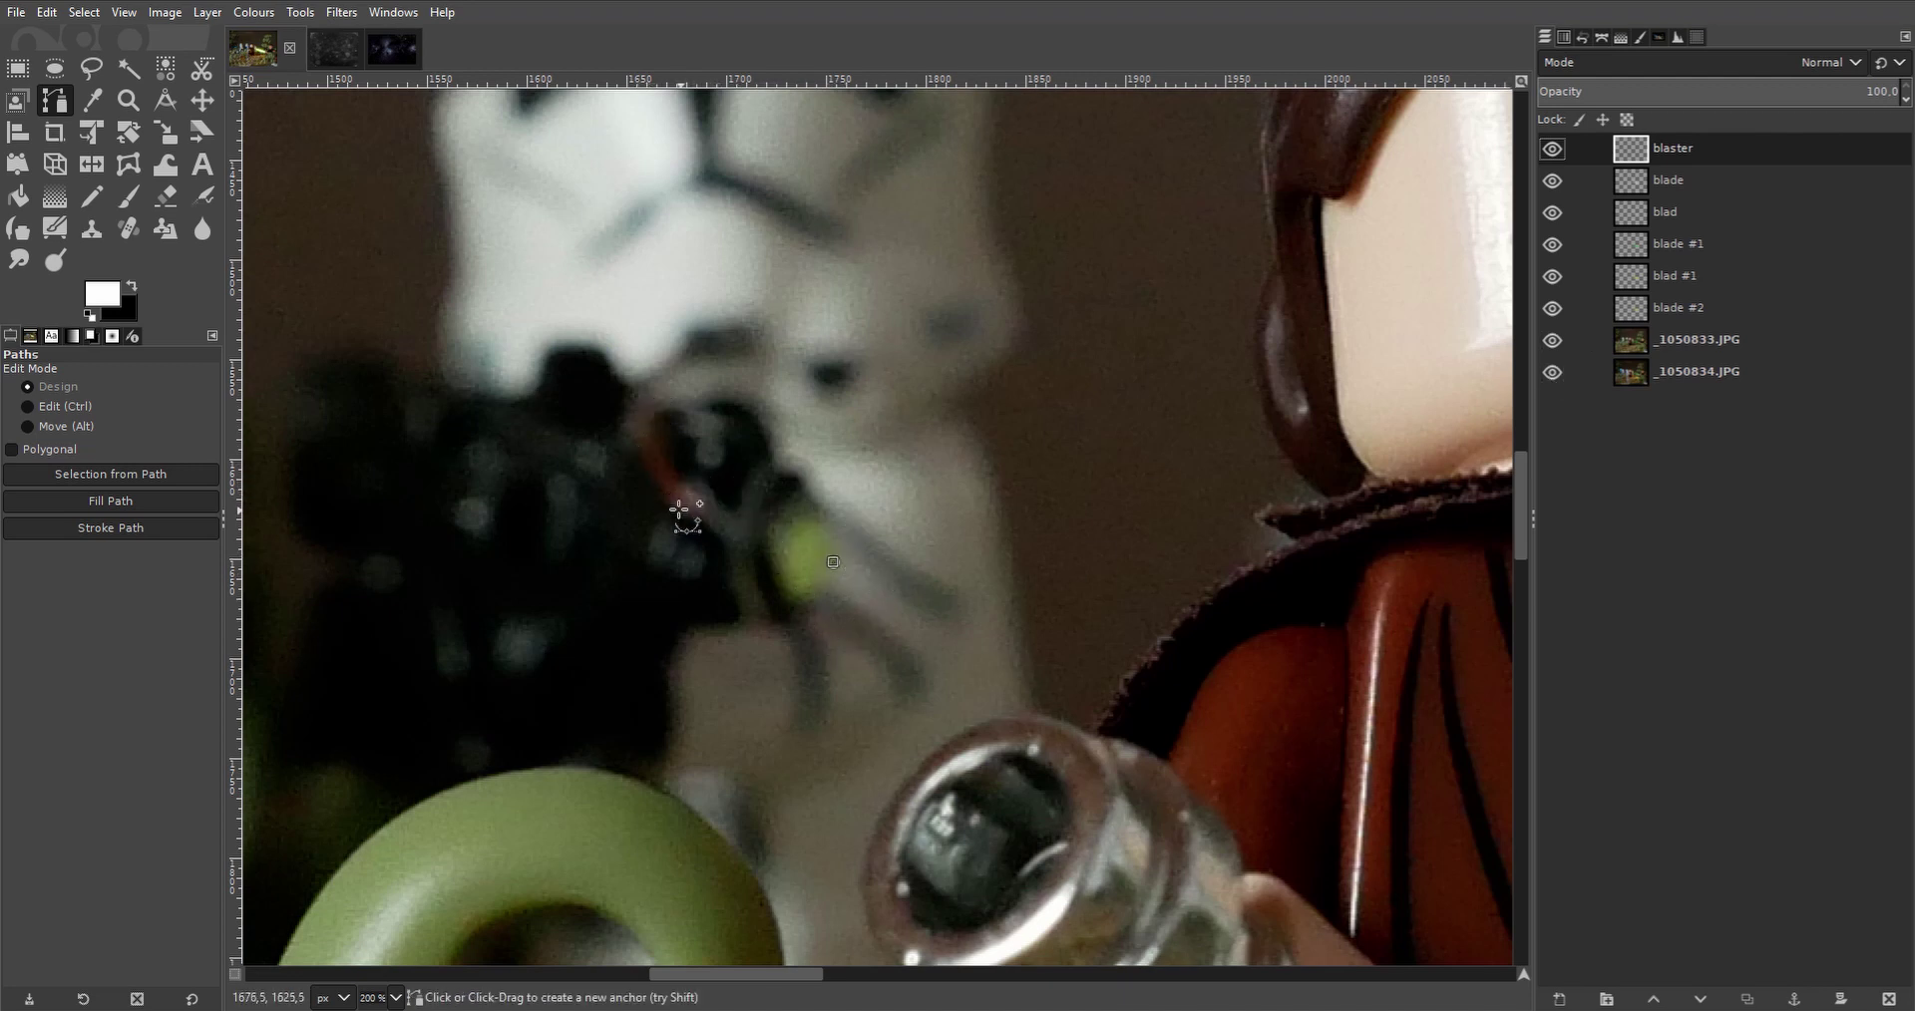
pyautogui.click(1553, 341)
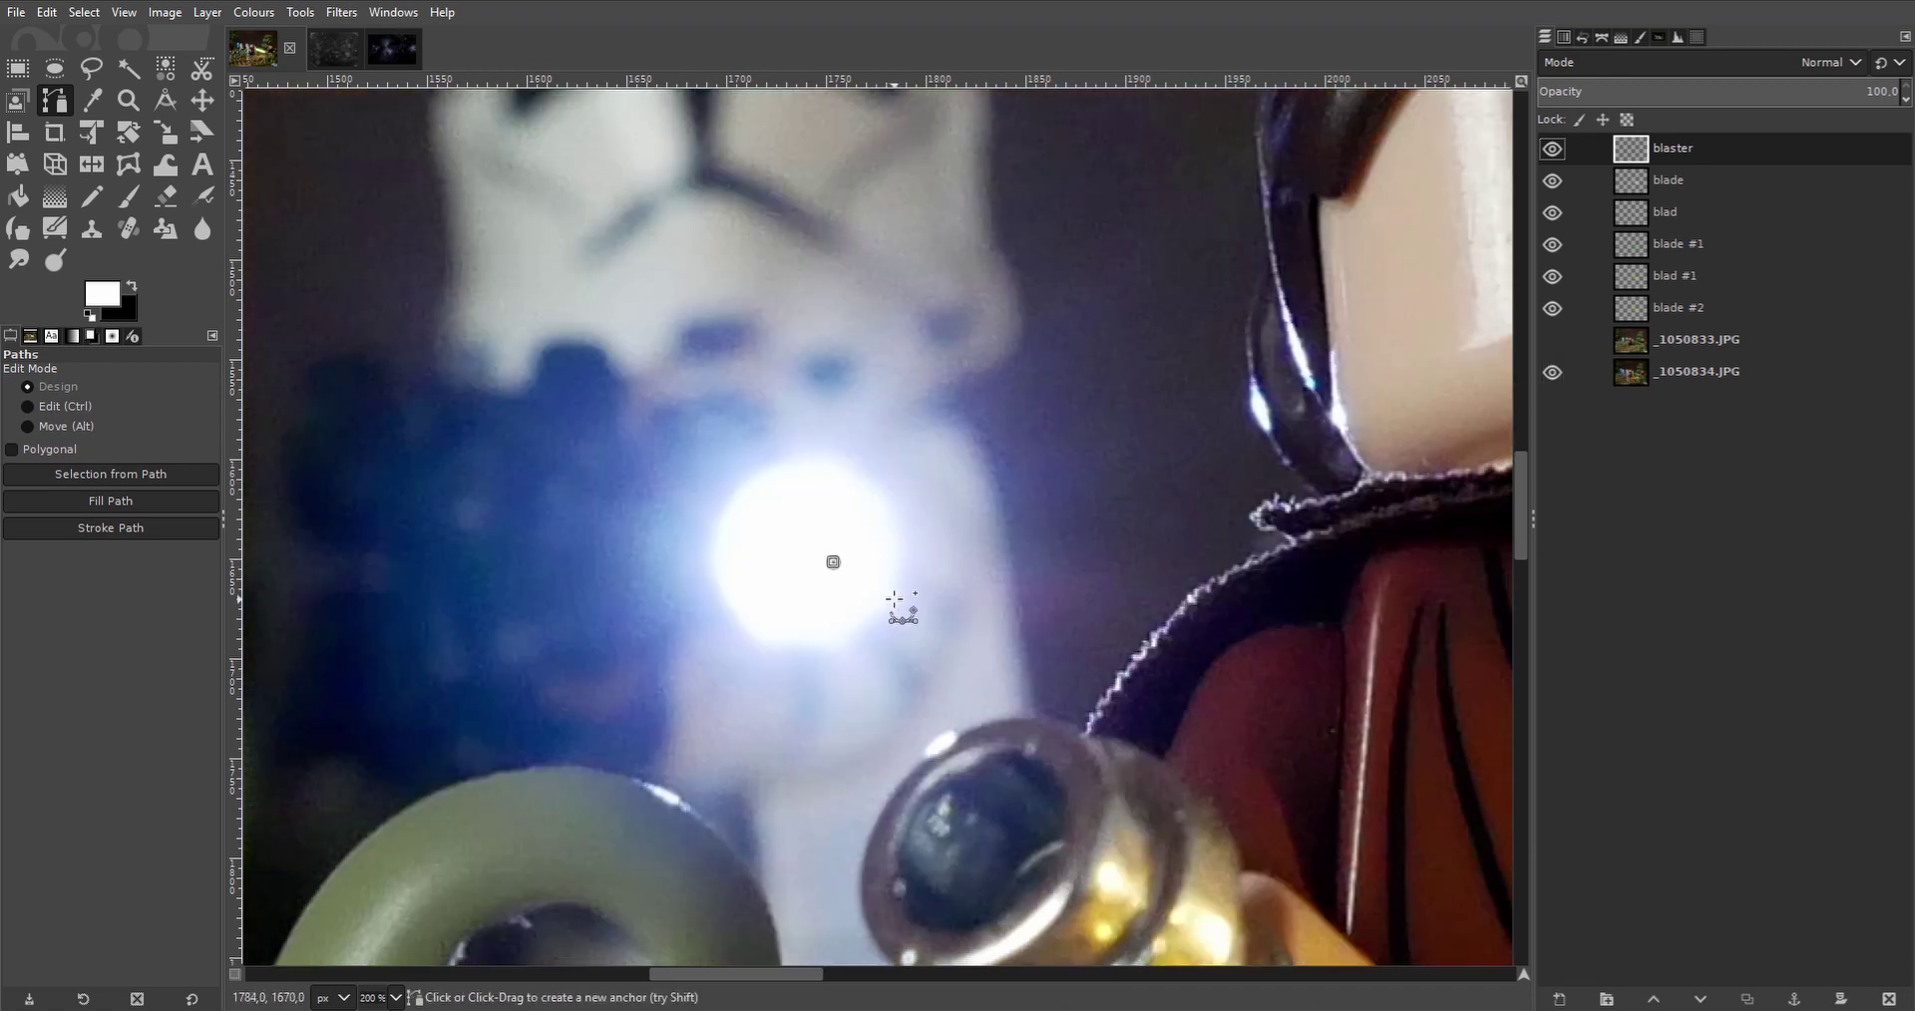
pyautogui.click(1171, 641)
pyautogui.moveTo(1171, 641)
pyautogui.mouseDown()
pyautogui.moveTo(1227, 653)
pyautogui.moveTo(1187, 636)
pyautogui.mouseUp()
pyautogui.press('ctrl')
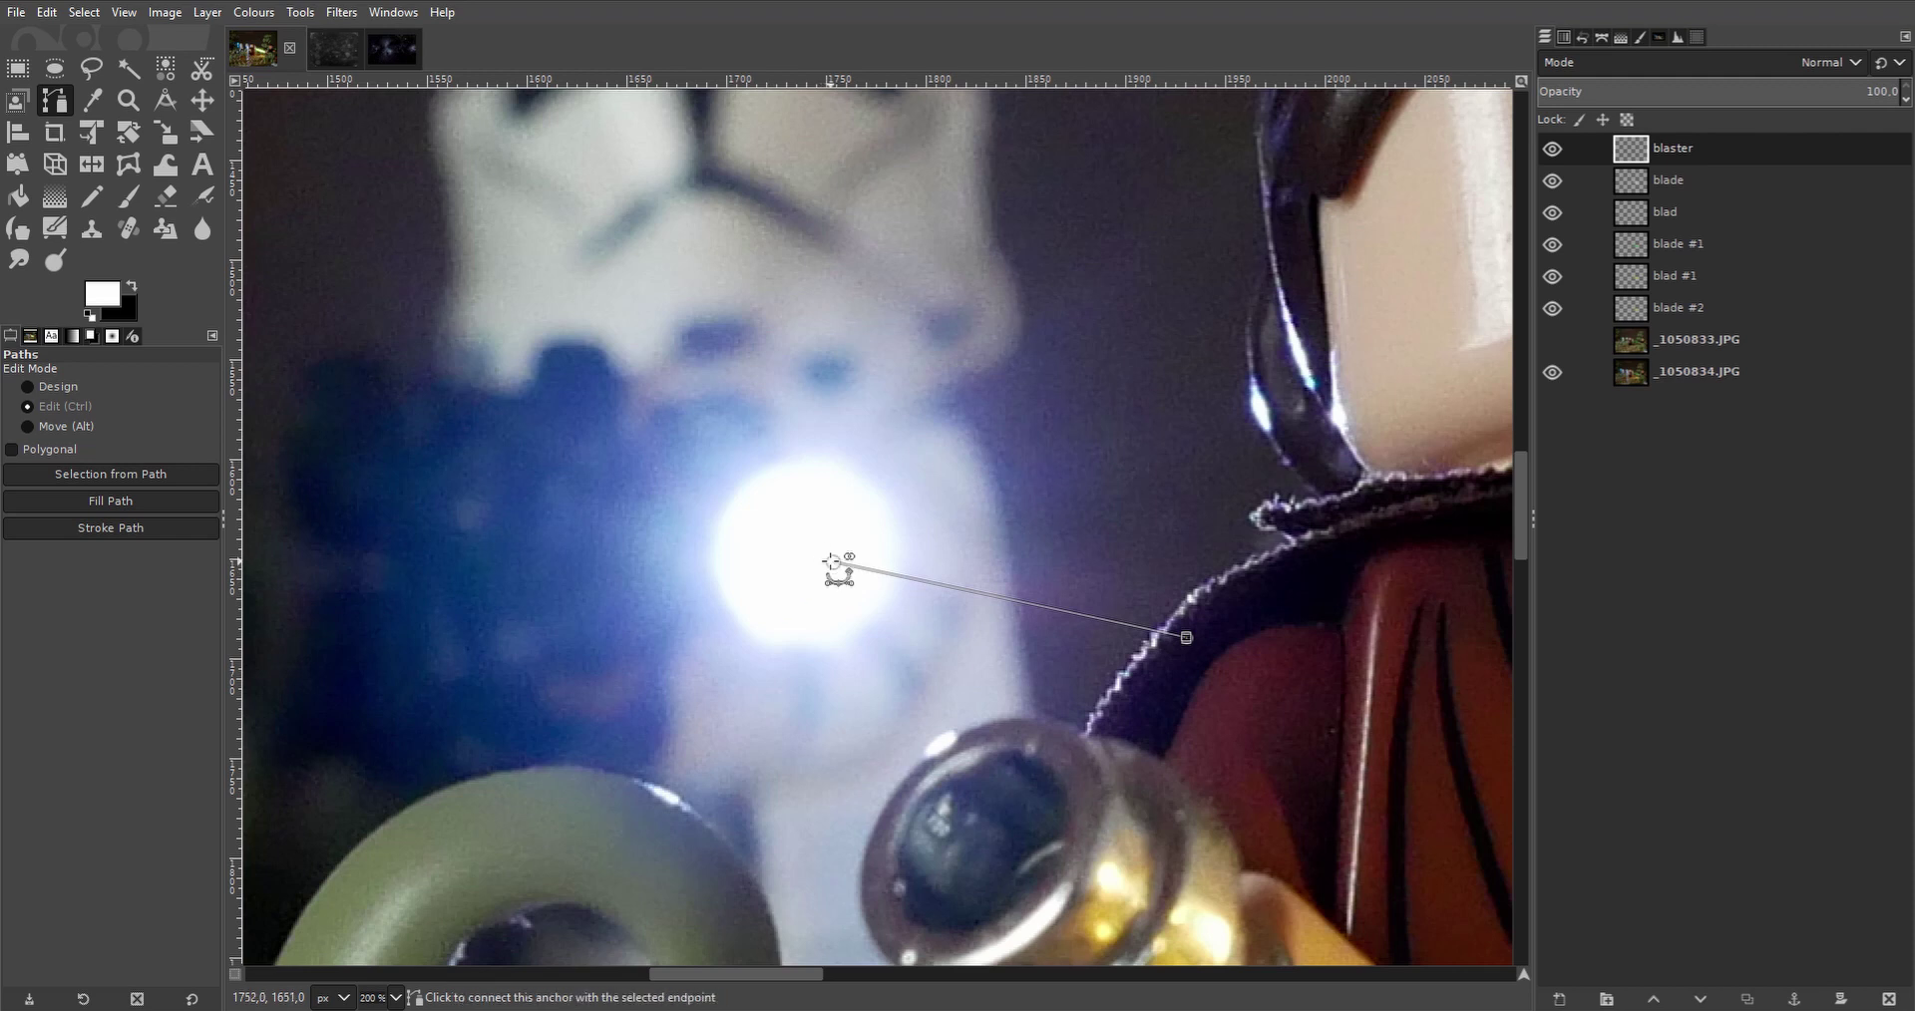
pyautogui.keyDown('ctrl'); pyautogui.click(833, 561); pyautogui.keyUp('ctrl')
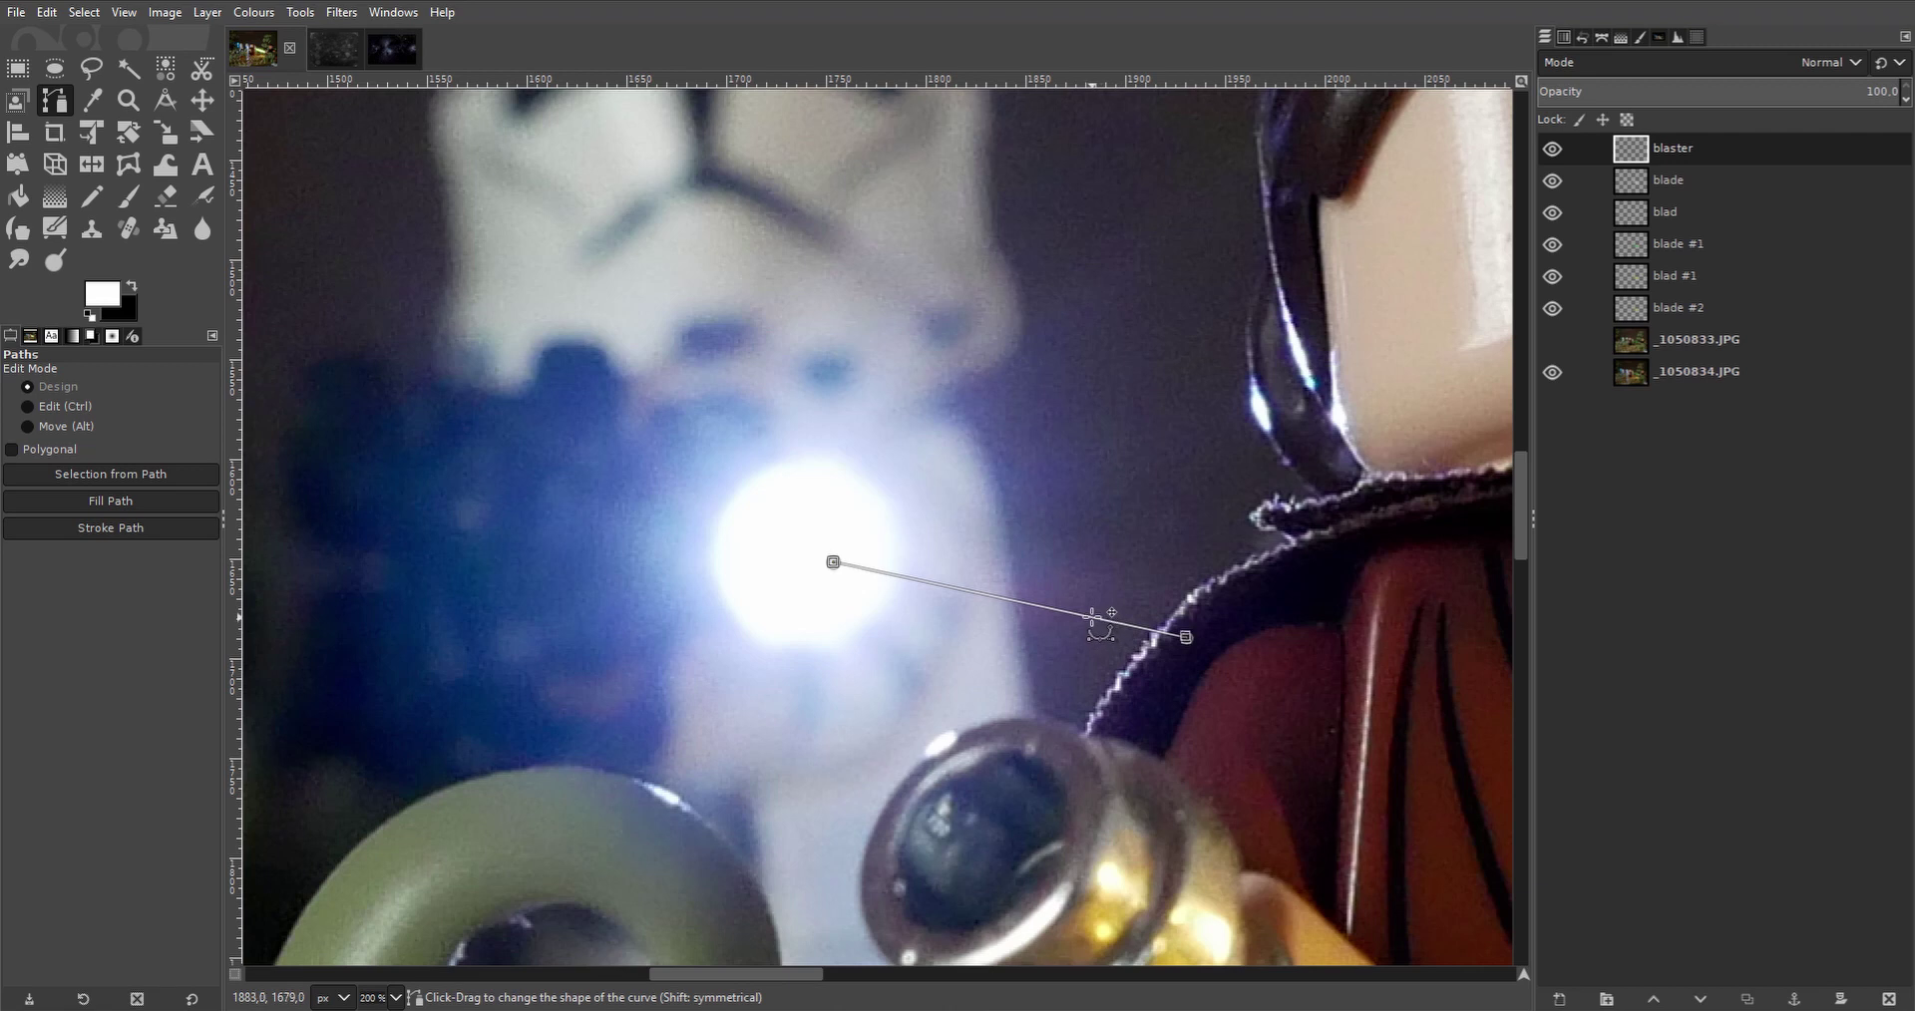
# Bend the path's curves and adjust its handles into a teardrop that tapers at the muzzle flash and widens at the cloak.
pyautogui.moveTo(1094, 624); pyautogui.dragTo(1108, 690)
pyautogui.moveTo(1087, 618); pyautogui.dragTo(955, 556)
pyautogui.moveTo(827, 580); pyautogui.dragTo(1015, 613)
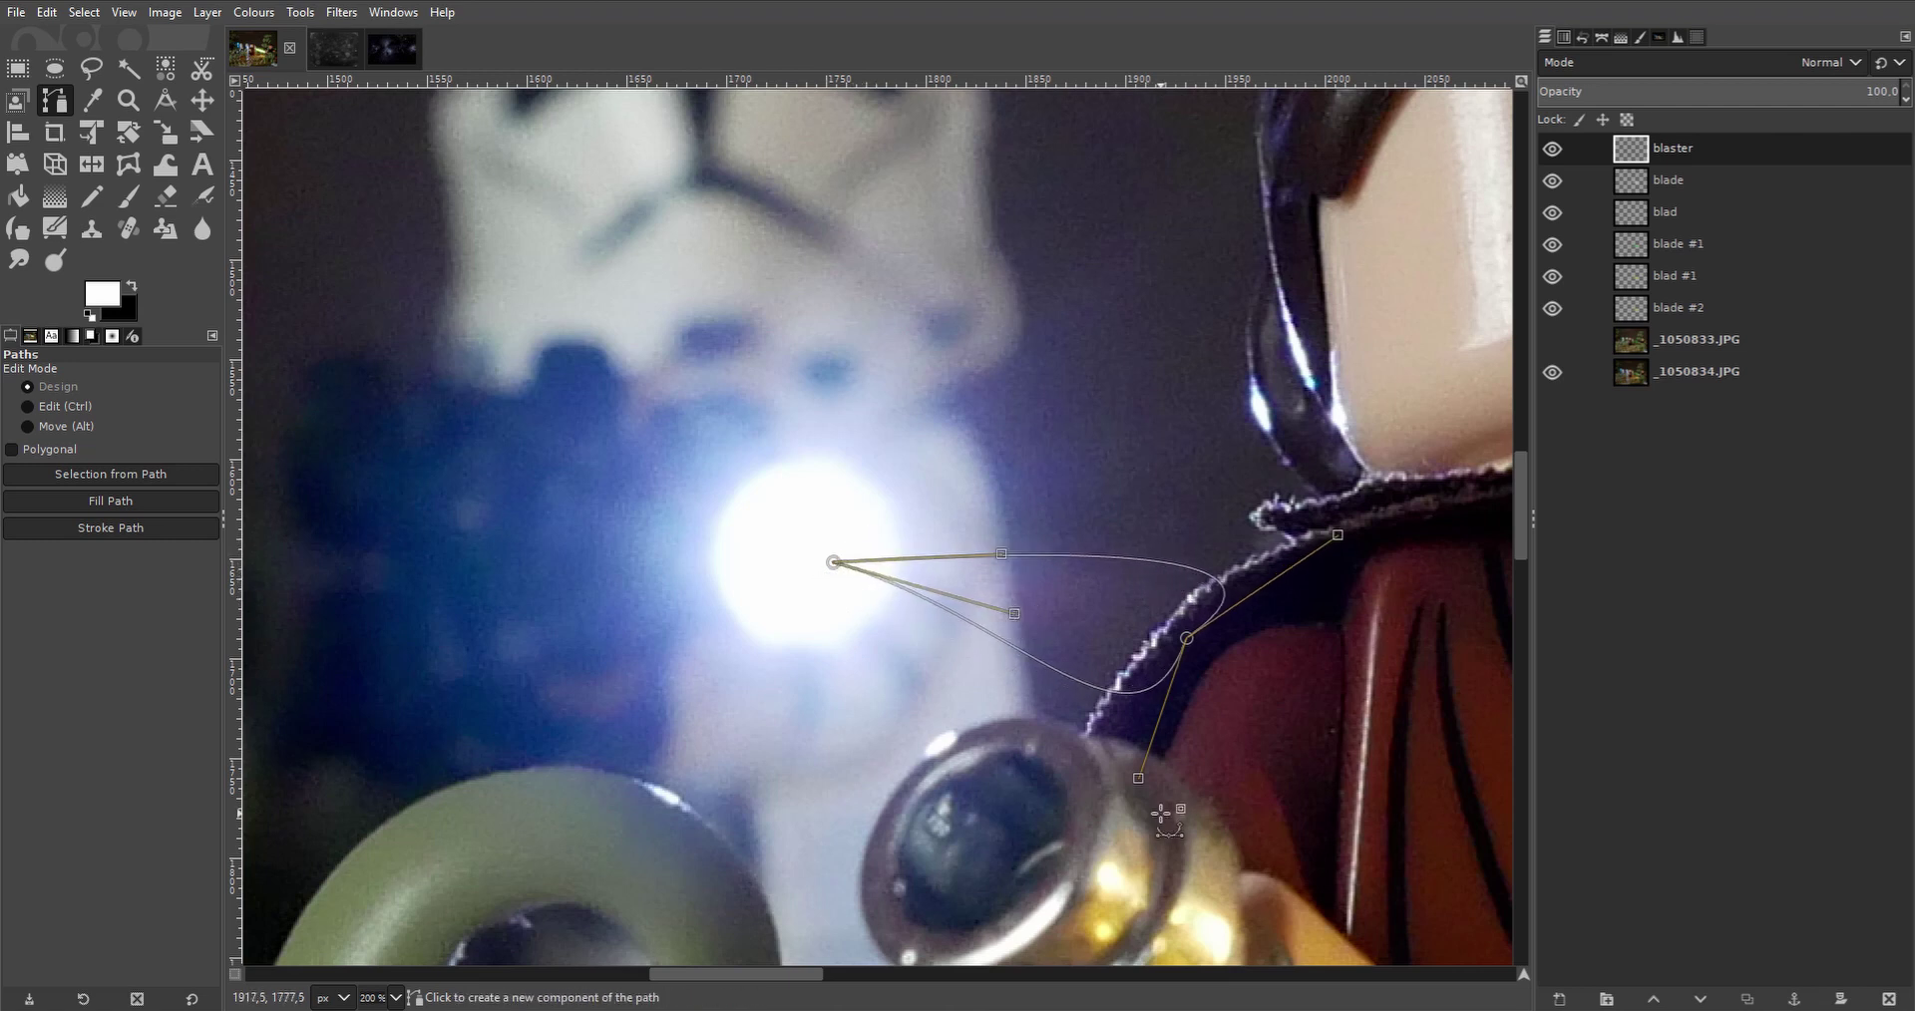
pyautogui.moveTo(1138, 778); pyautogui.dragTo(1169, 673)
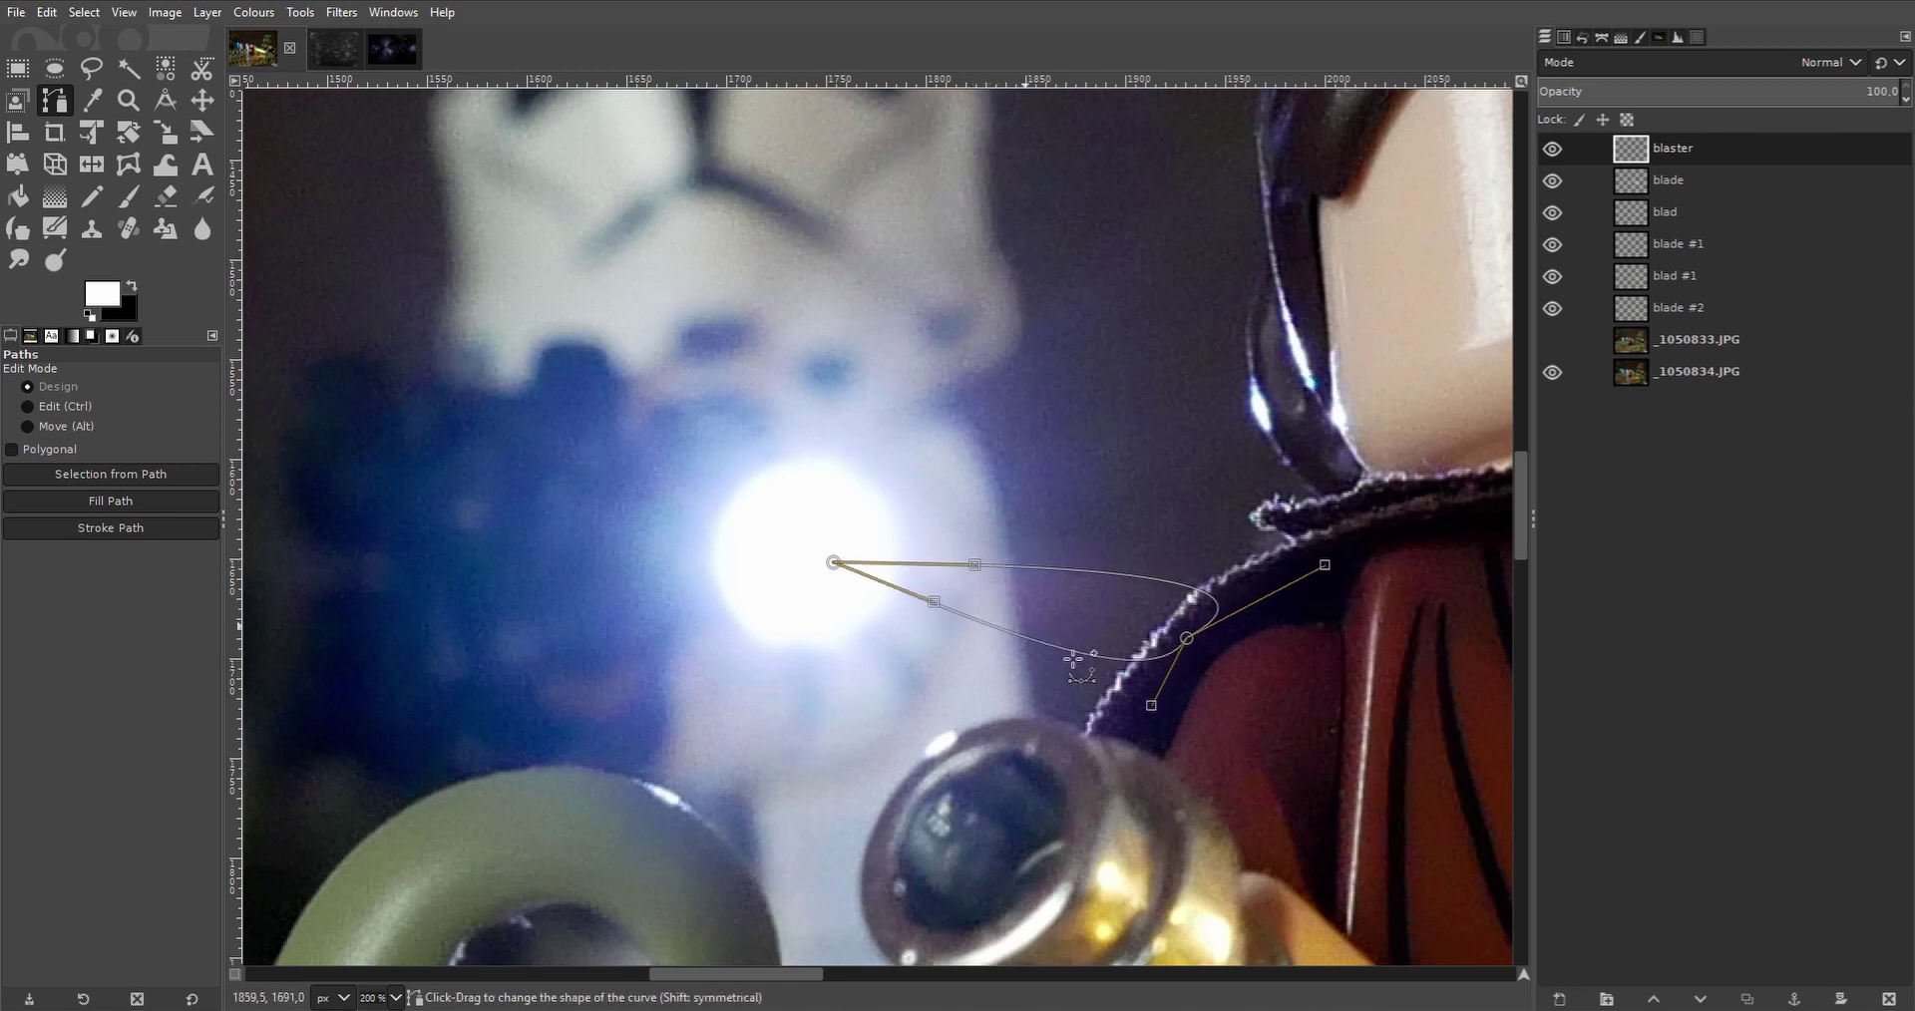
pyautogui.scroll(-3, 1181, 676)
pyautogui.scroll(4, 1183, 678)
pyautogui.moveTo(1240, 699); pyautogui.dragTo(1209, 701)
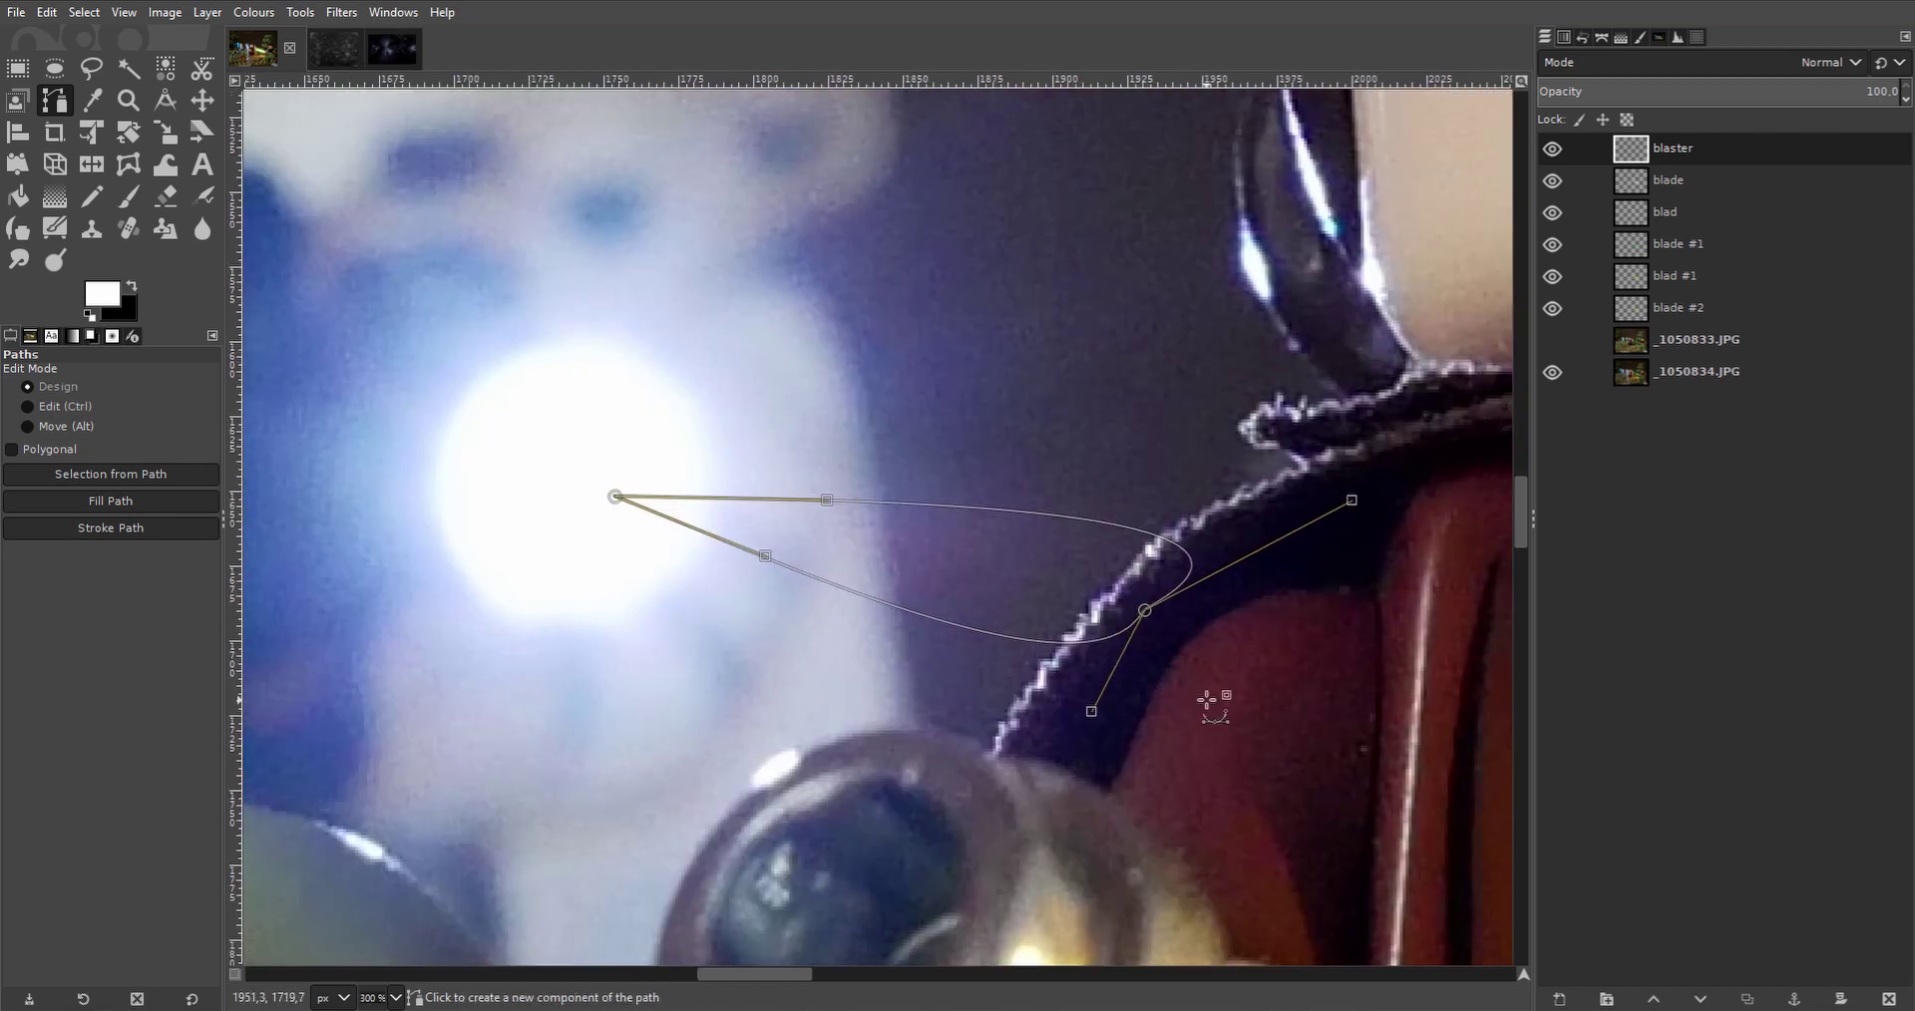
# Convert the teardrop path to a selection, fill it with white on the blaster layer, and clear the selection.
pyautogui.hotkey('shift', 'v')
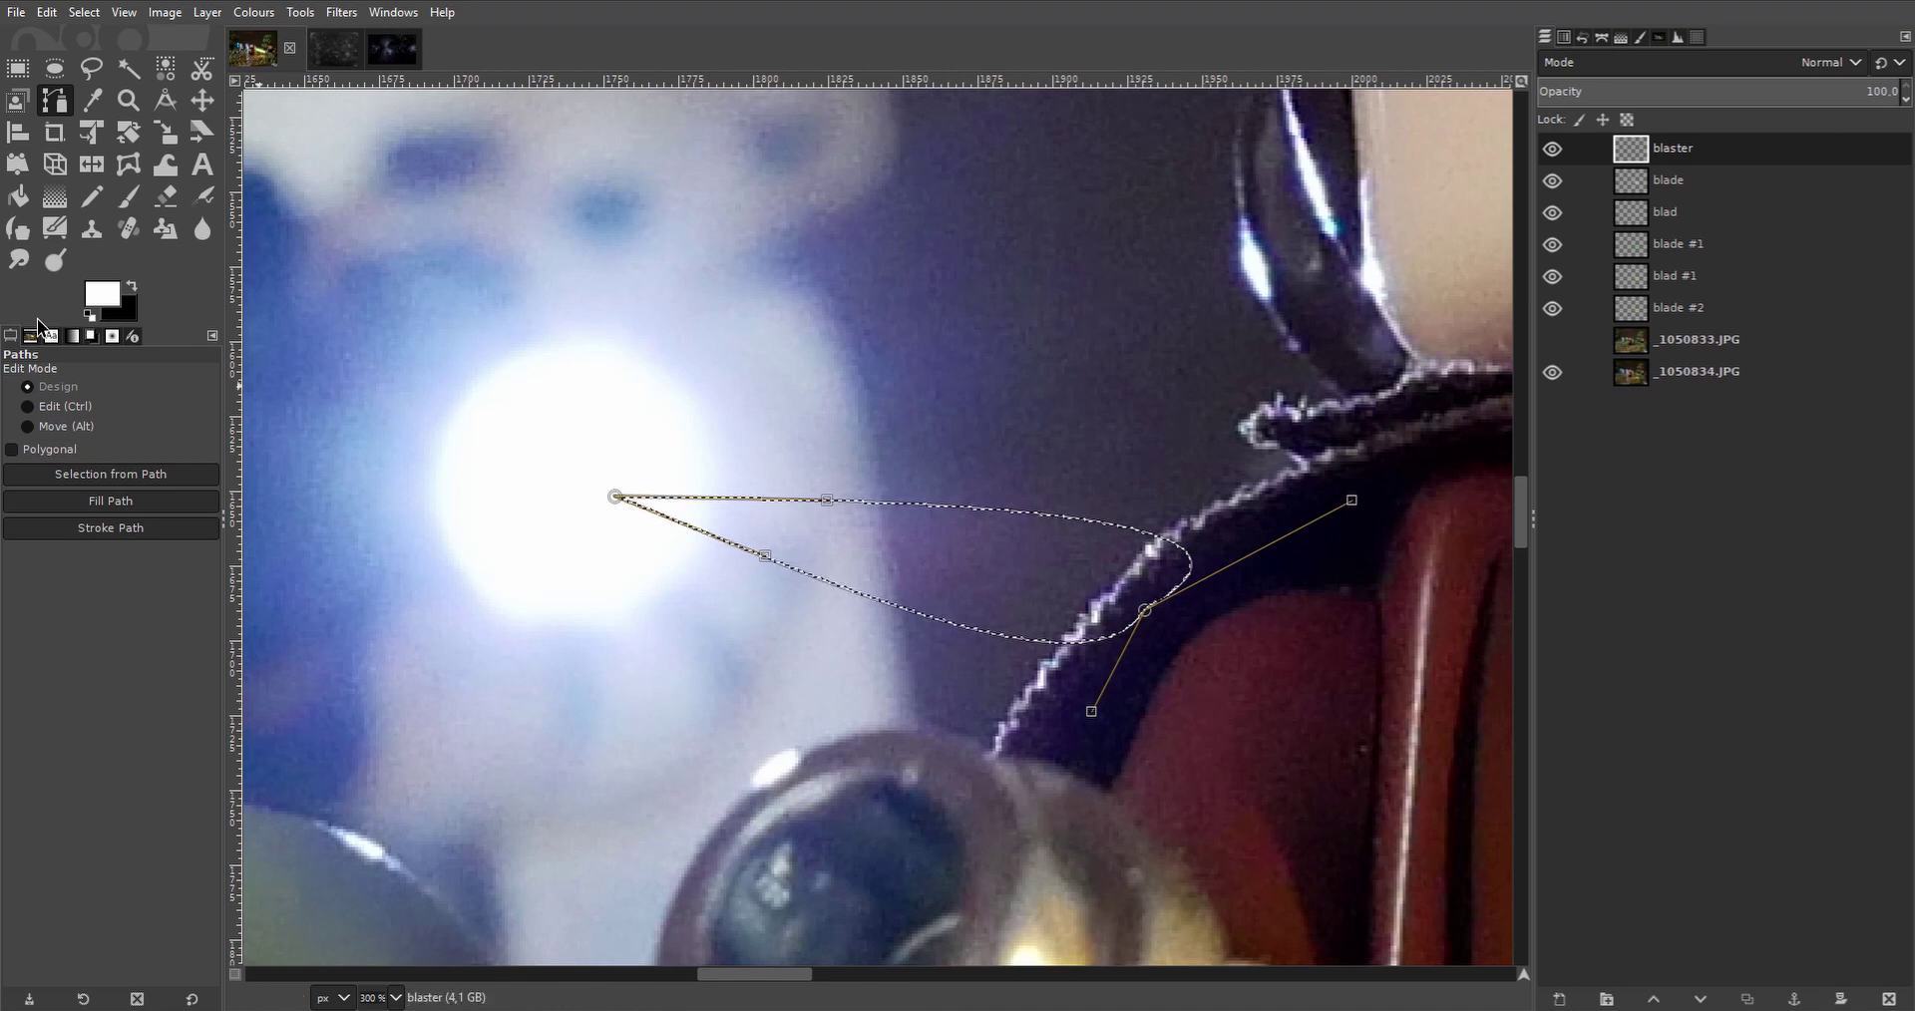
pyautogui.click(18, 197)
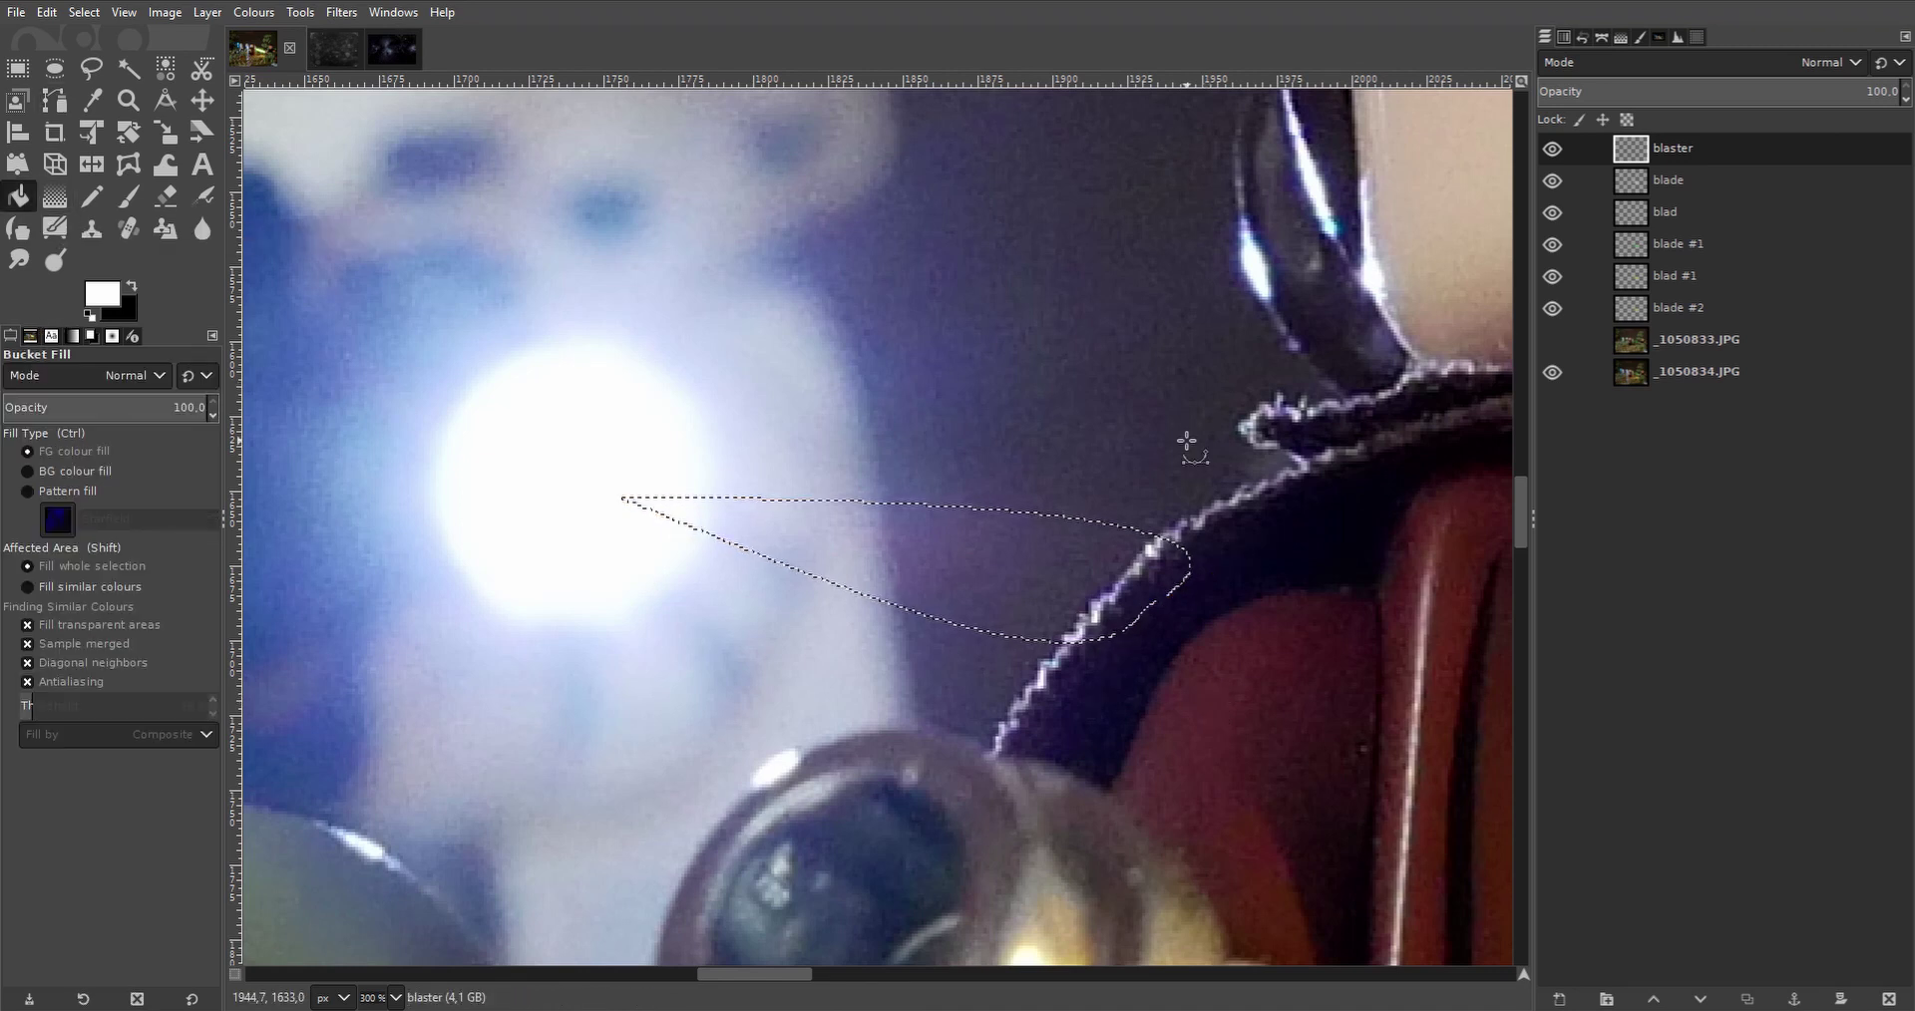
pyautogui.click(1300, 573)
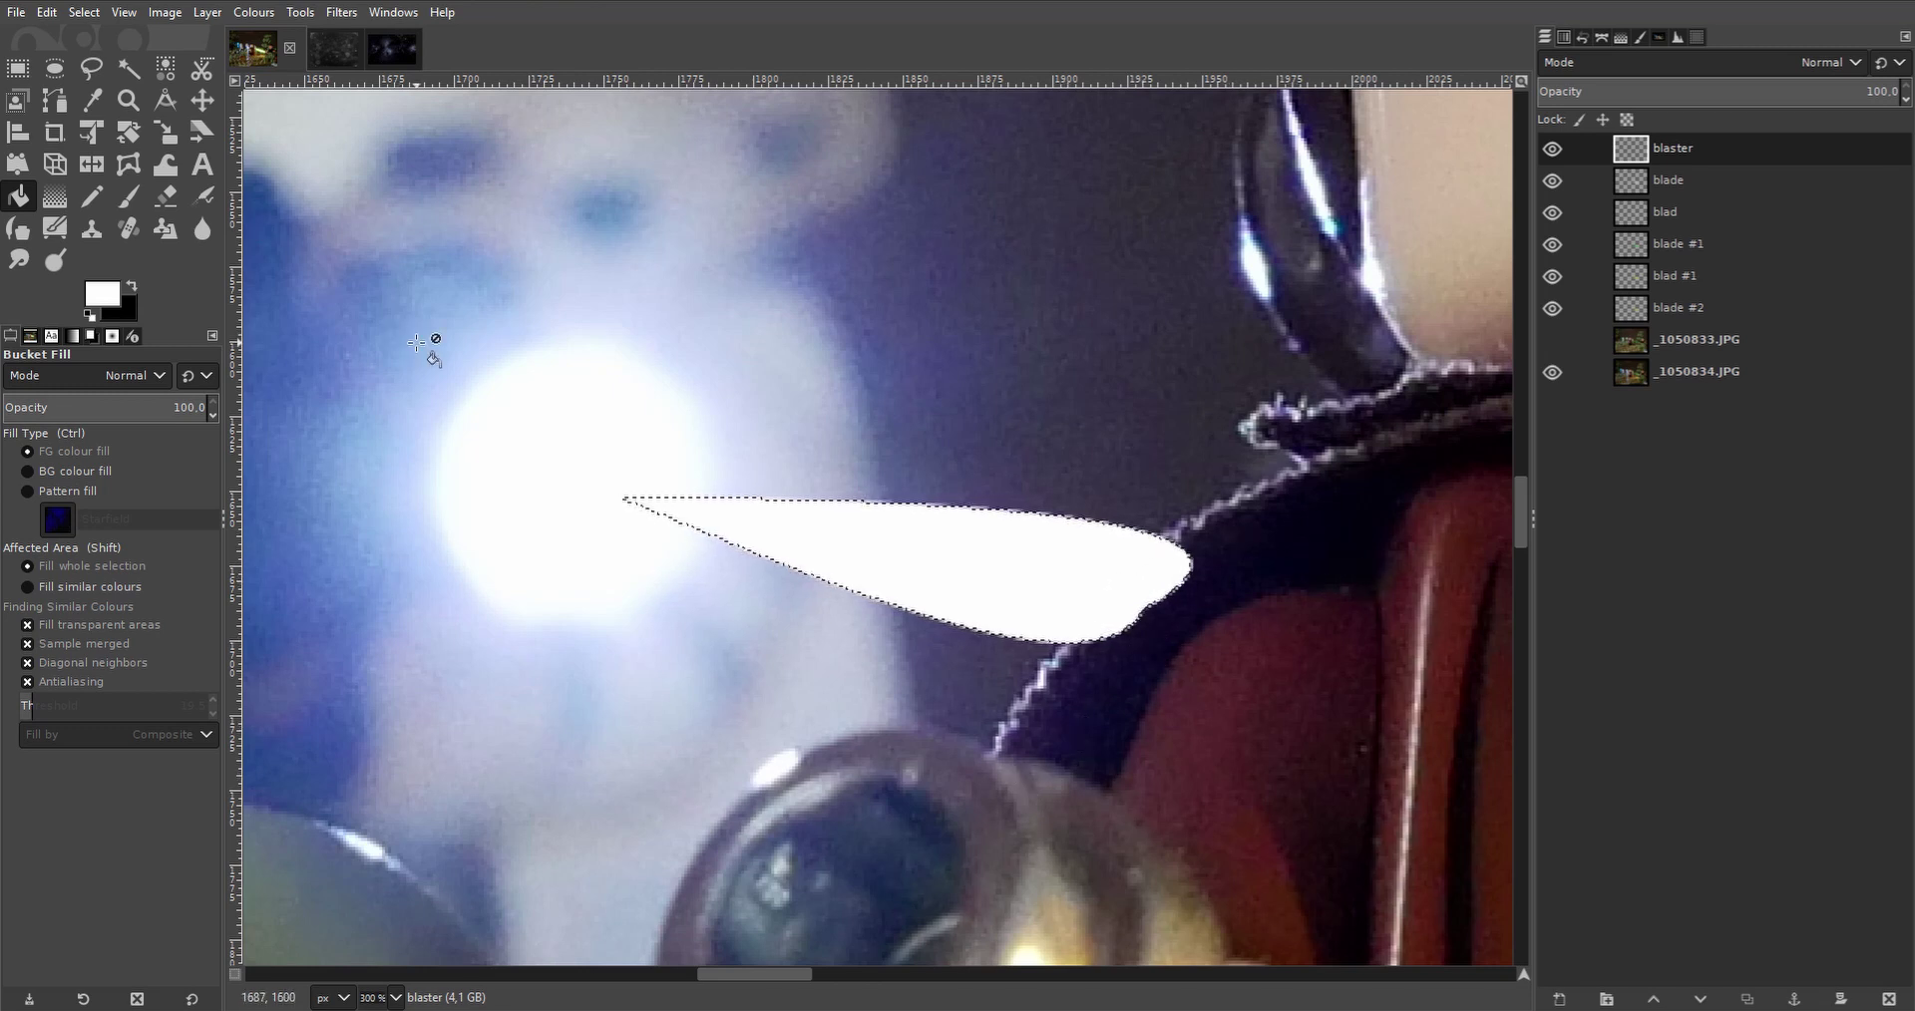
pyautogui.press('ctrl')
pyautogui.hotkey('ctrl', 'shift', 'a')
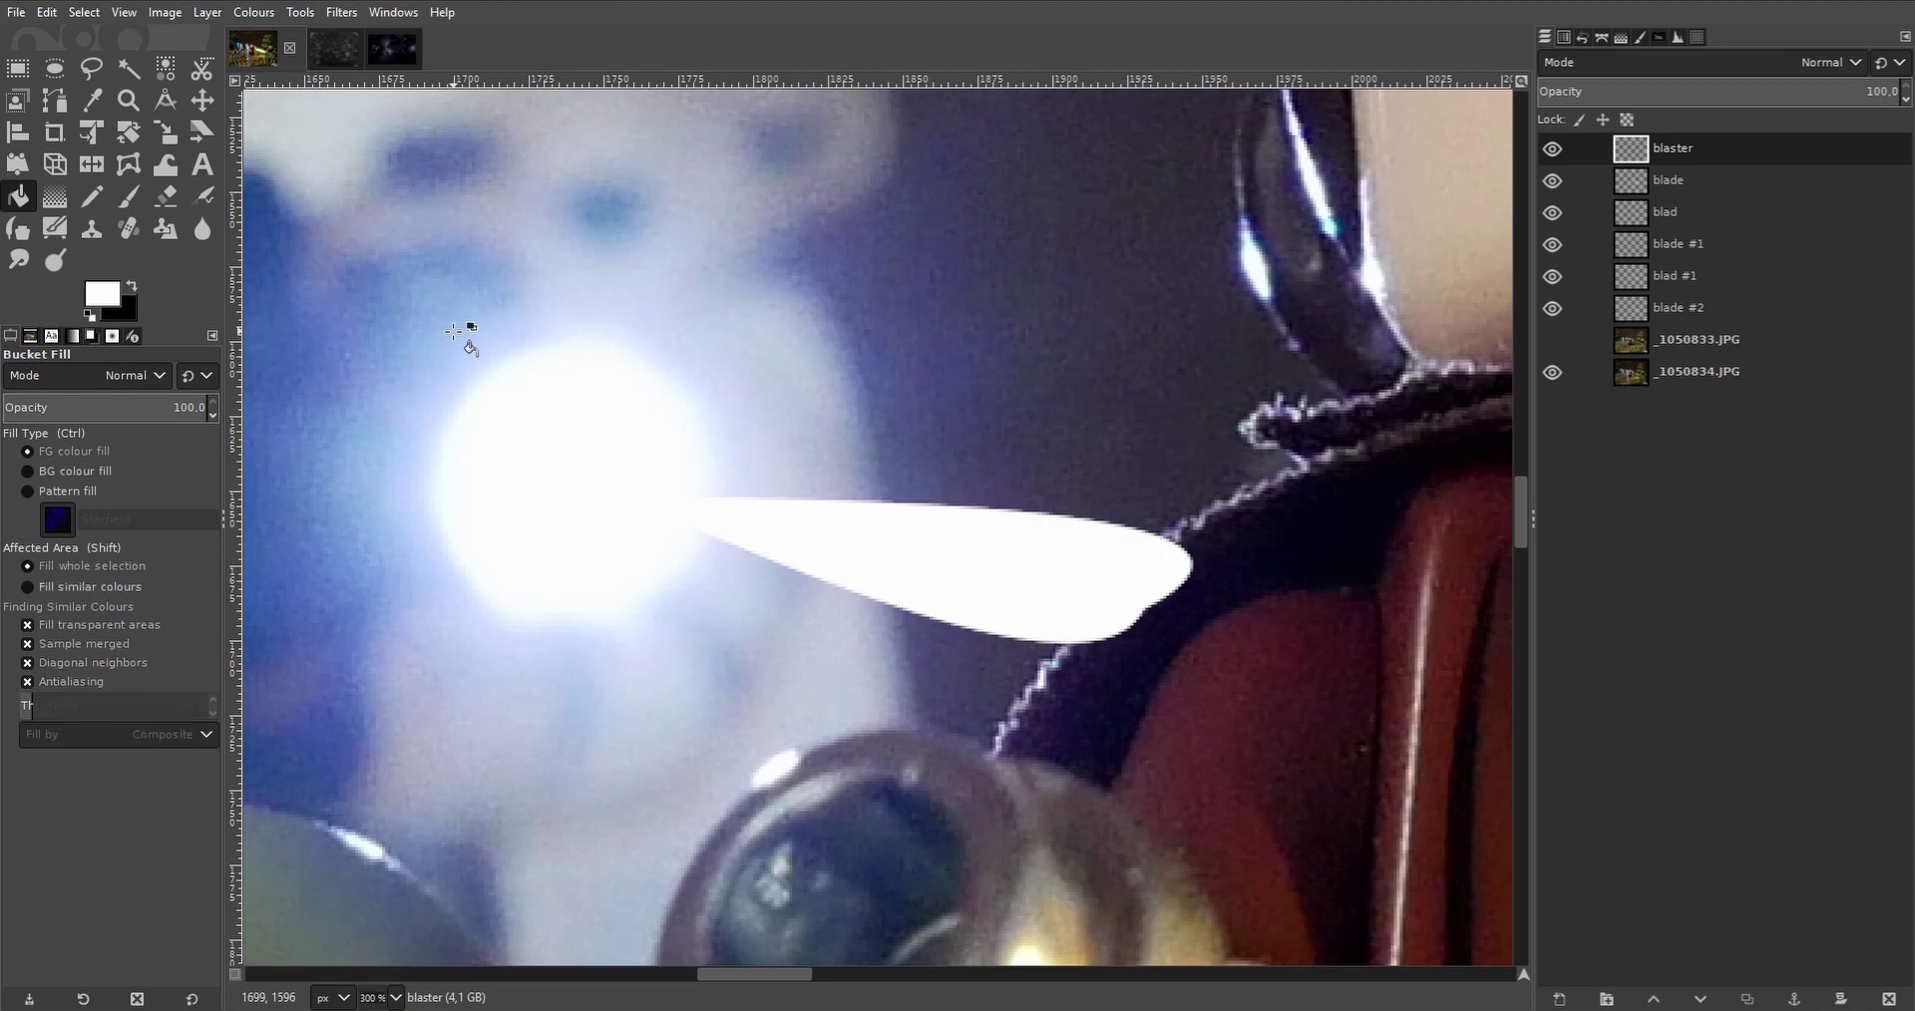
# Apply a Linear Motion Blur to the blaster layer with a length of about 63 pixels and an angle of 11.69.
pyautogui.click(351, 18)
pyautogui.moveTo(428, 147)
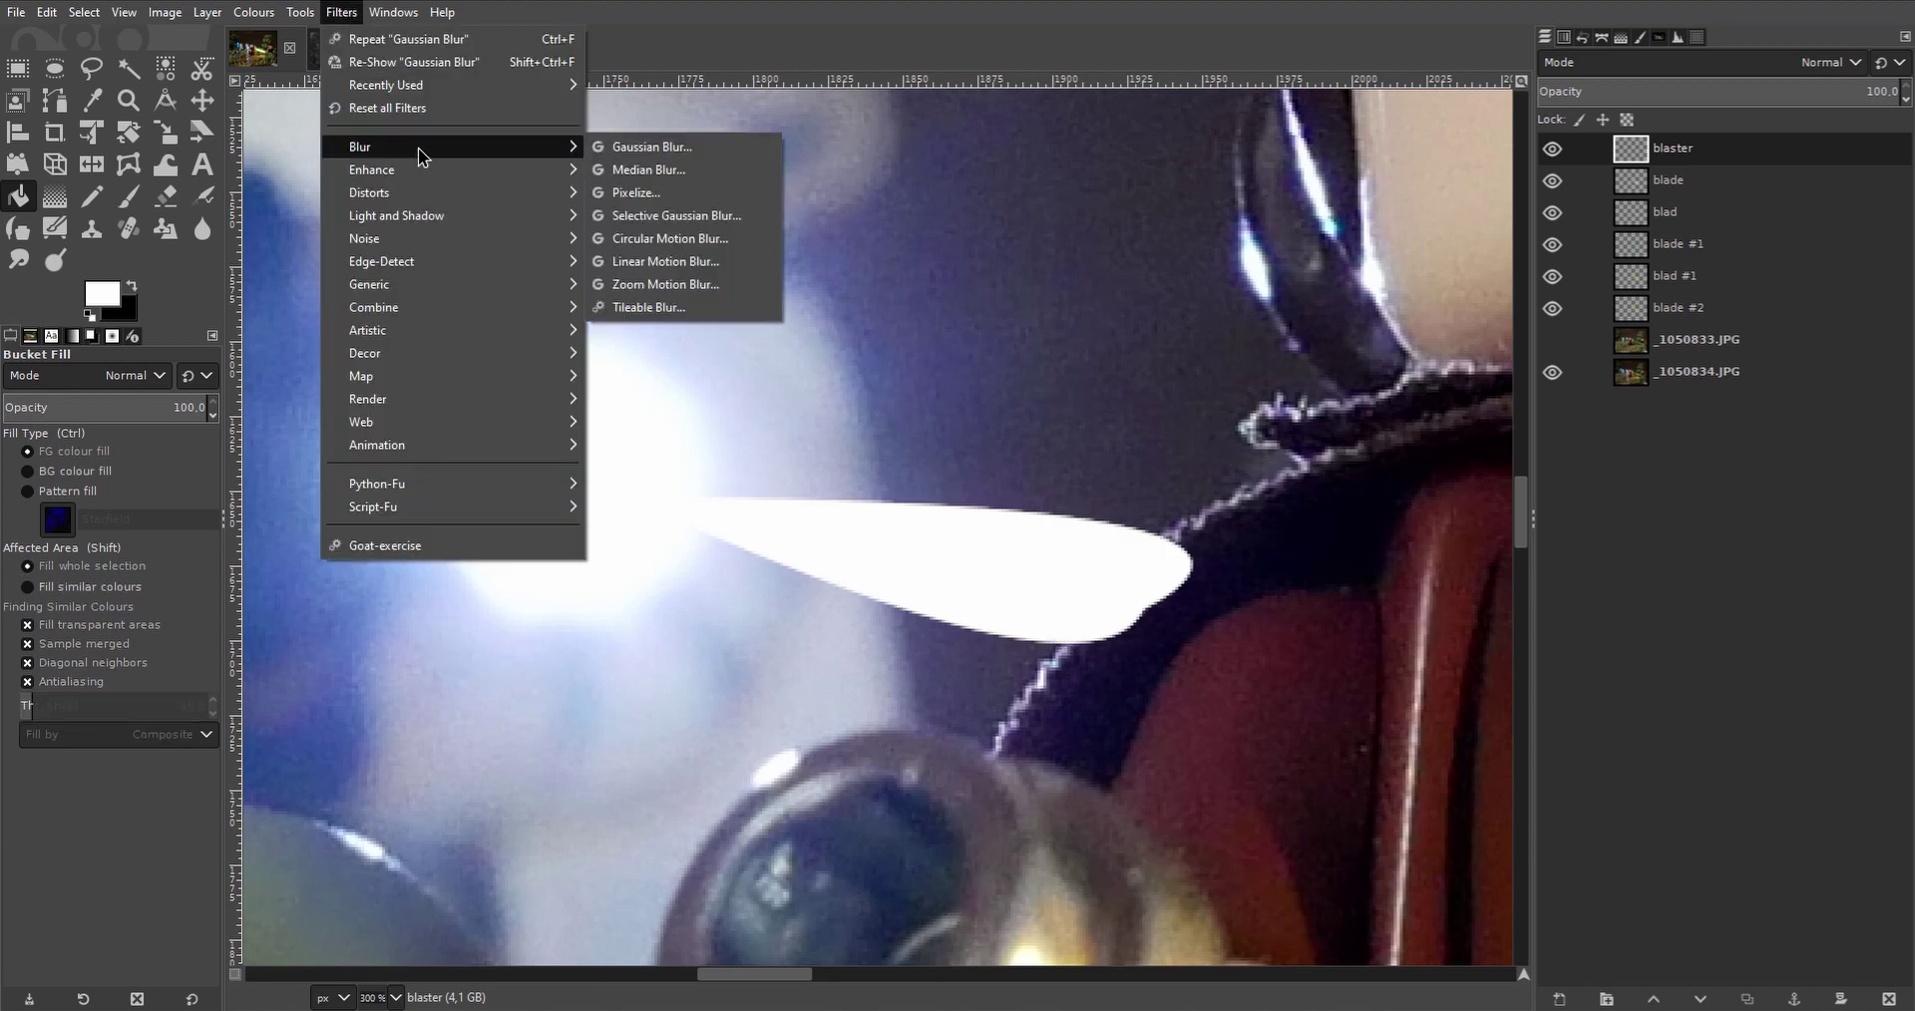
pyautogui.click(703, 262)
pyautogui.moveTo(1175, 373); pyautogui.dragTo(1189, 375)
pyautogui.scroll(-1, 877, 498)
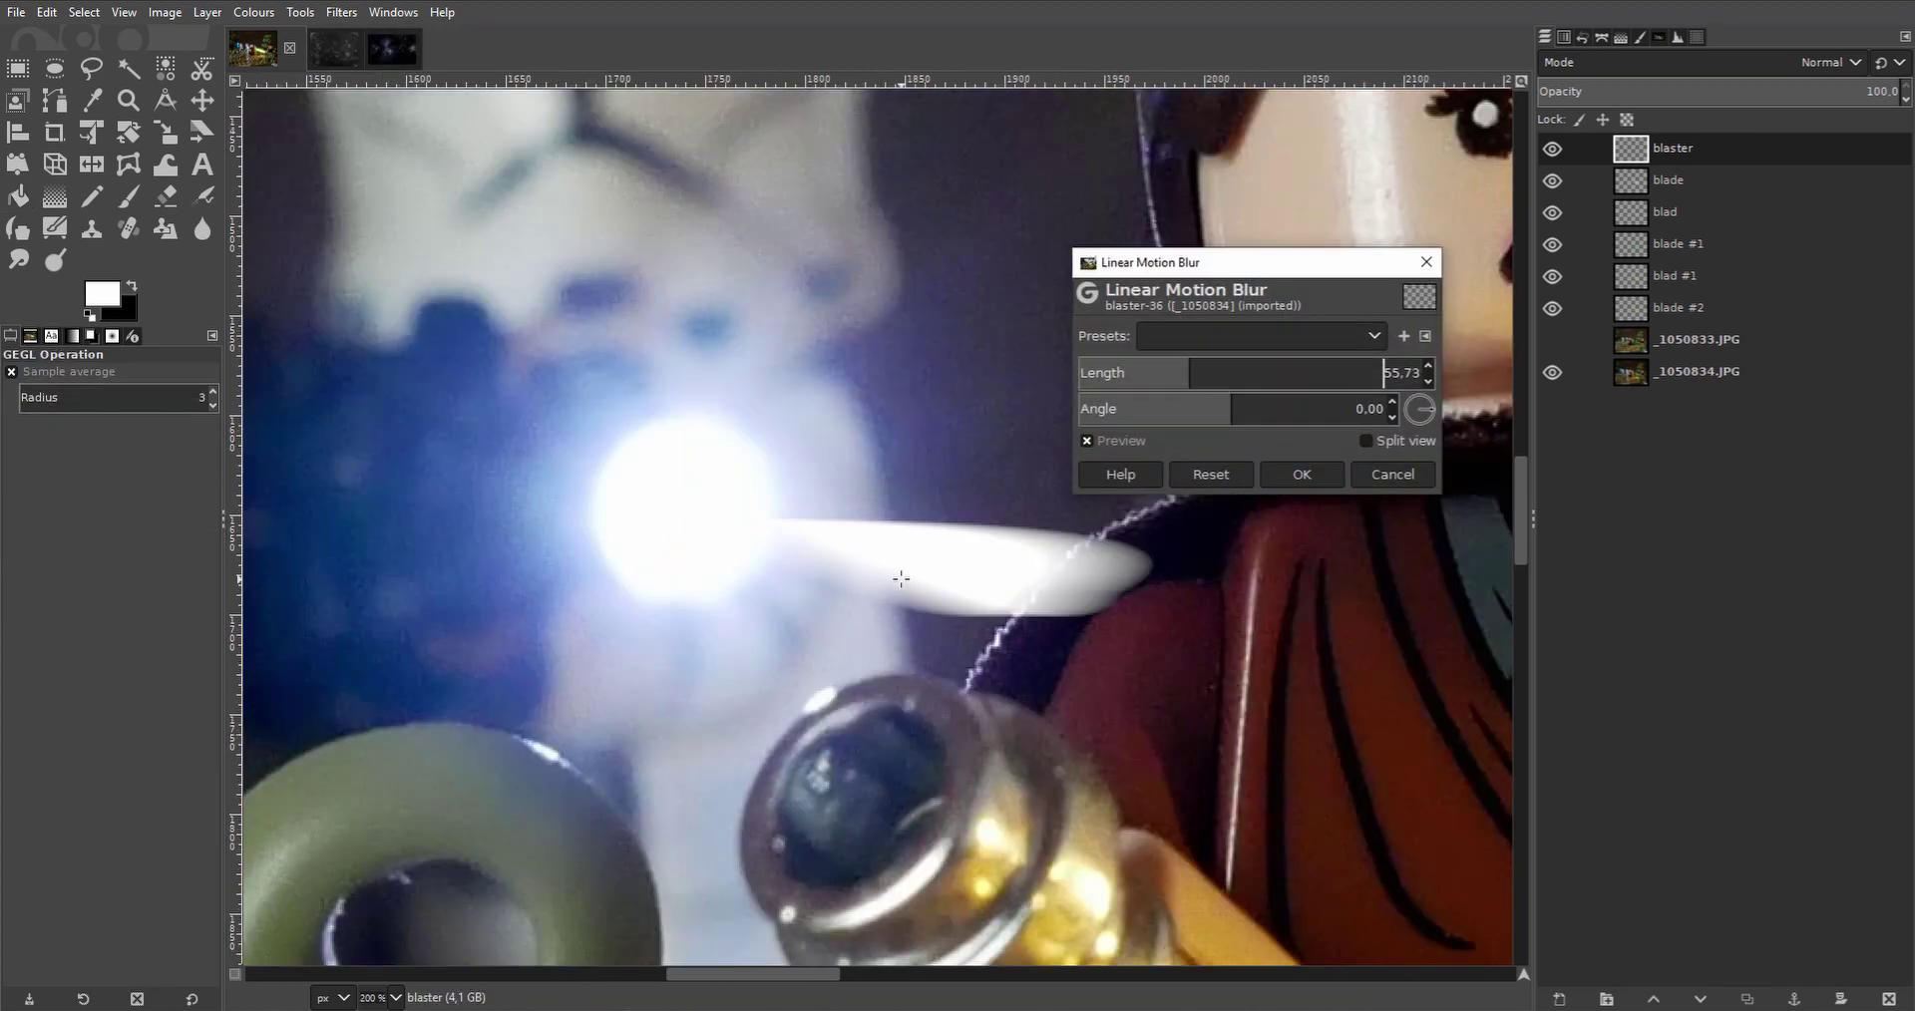
pyautogui.moveTo(963, 597); pyautogui.dragTo(1254, 659)
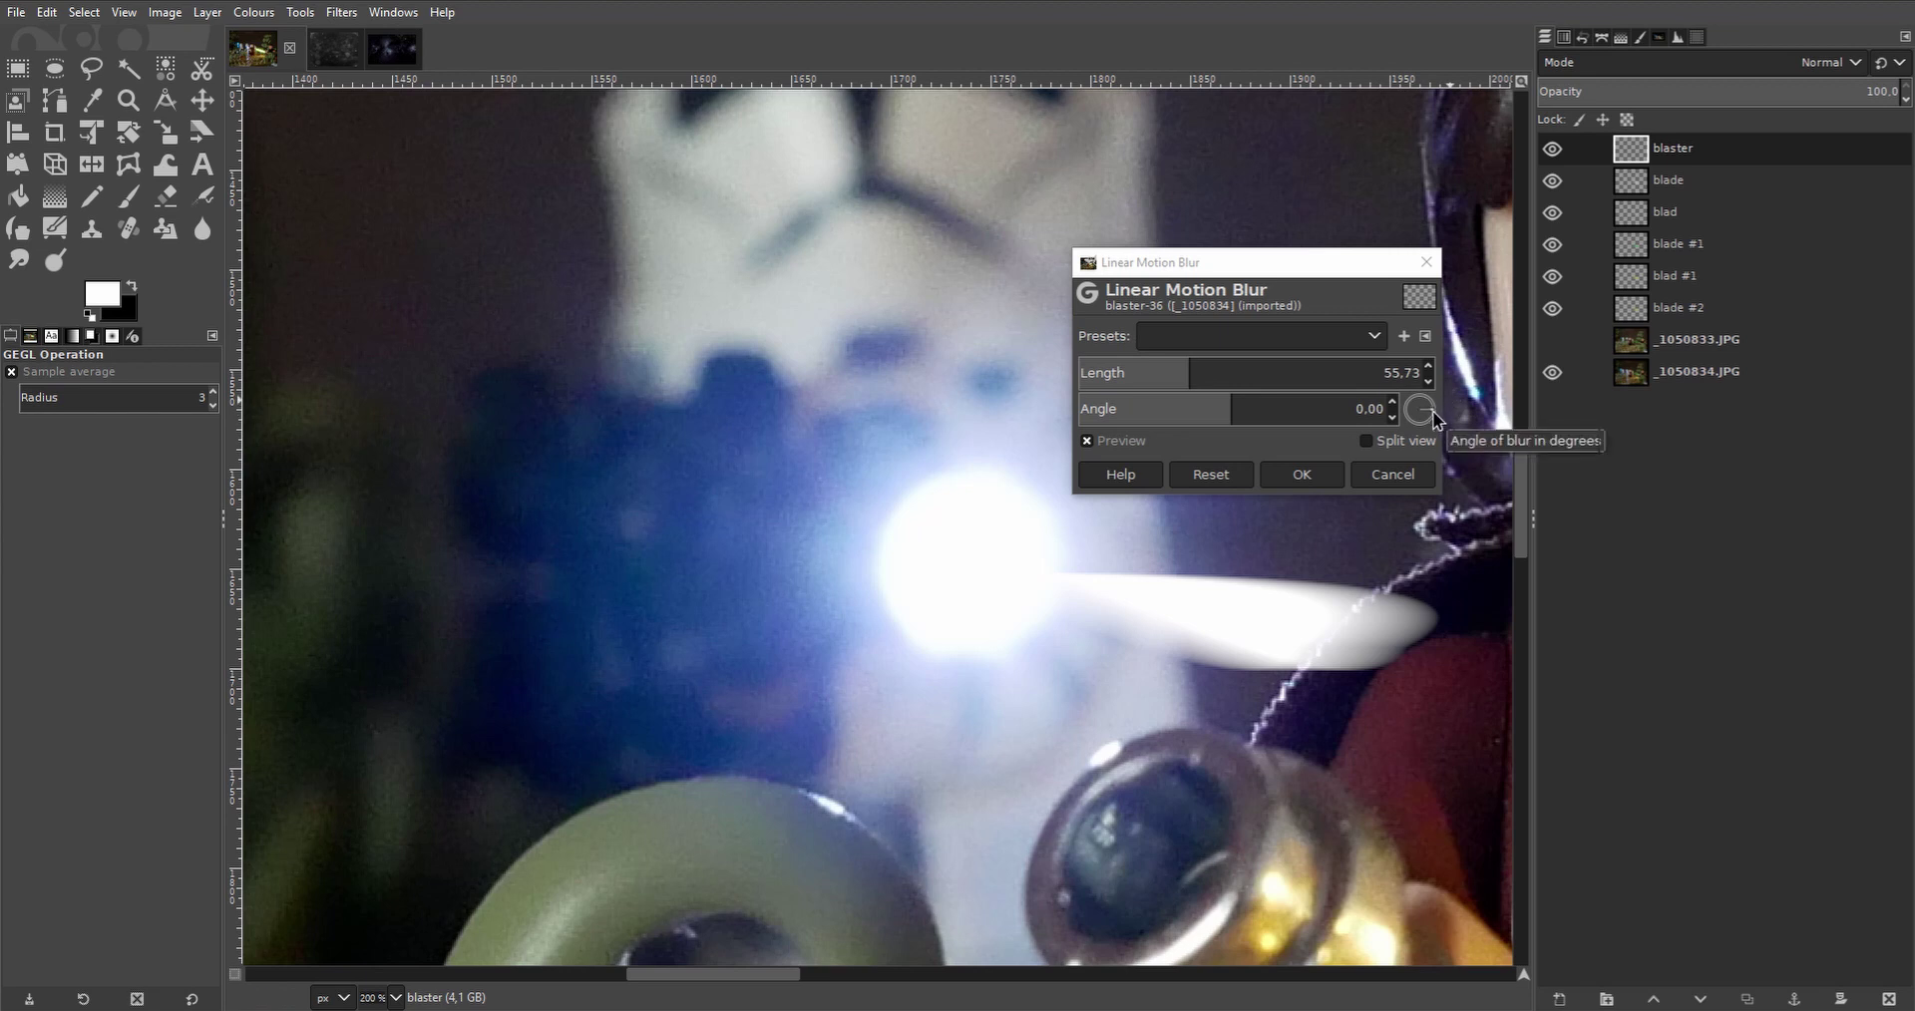
pyautogui.moveTo(1432, 412)
pyautogui.mouseDown()
pyautogui.moveTo(1404, 405)
pyautogui.moveTo(1434, 412)
pyautogui.mouseUp()
pyautogui.moveTo(1233, 371); pyautogui.dragTo(1337, 371)
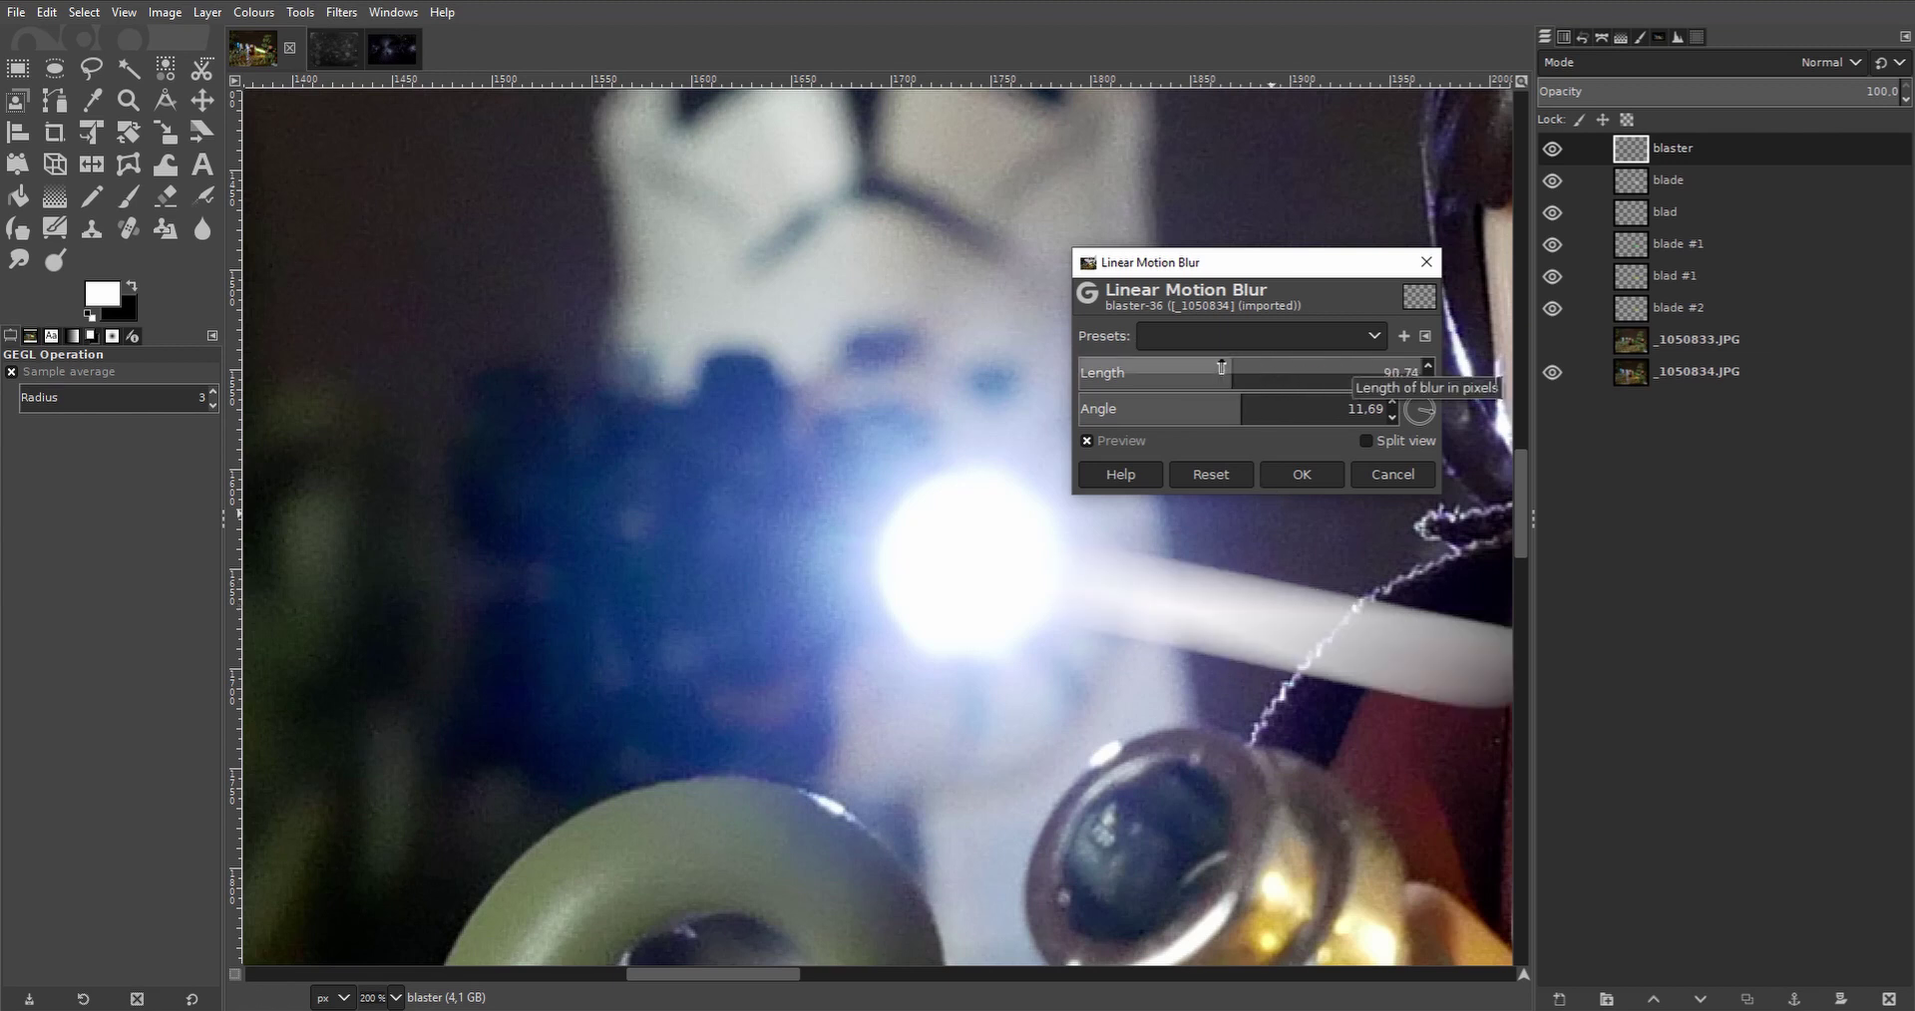
pyautogui.moveTo(1221, 368); pyautogui.dragTo(1169, 374)
pyautogui.scroll(3, 1225, 377)
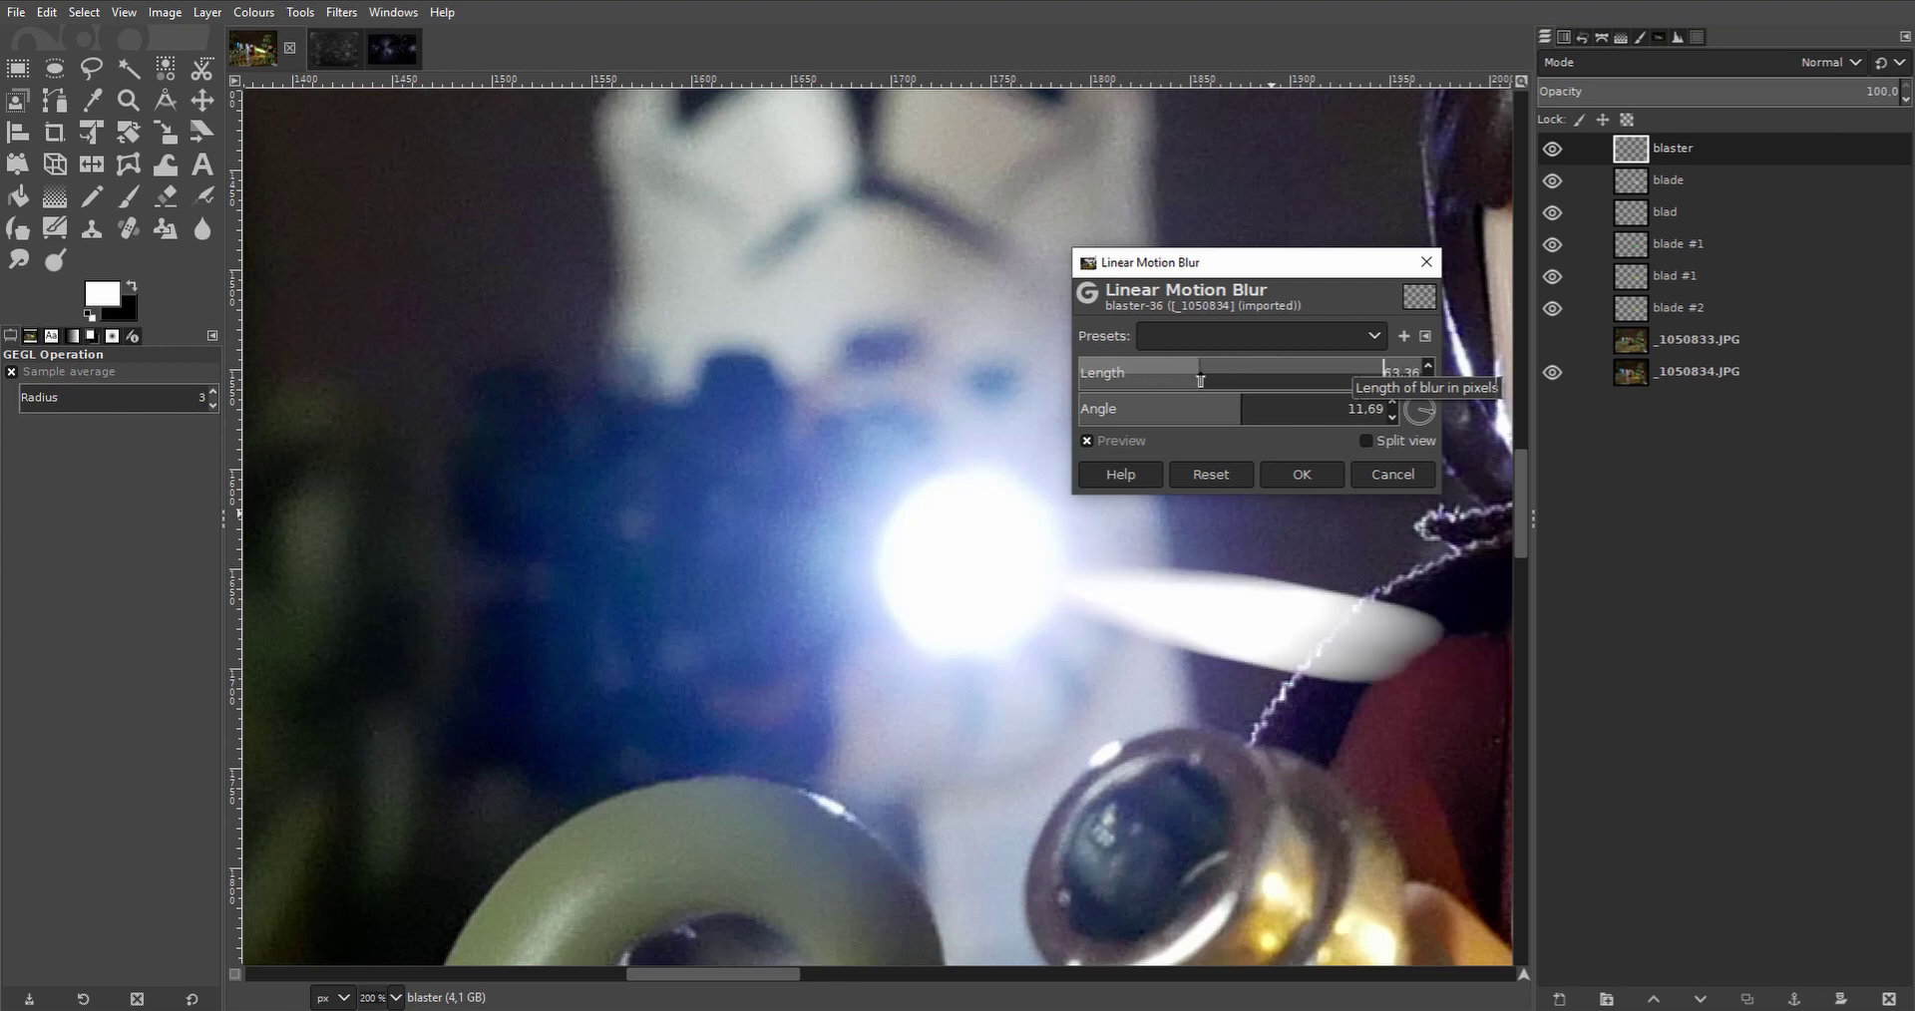
pyautogui.click(1303, 477)
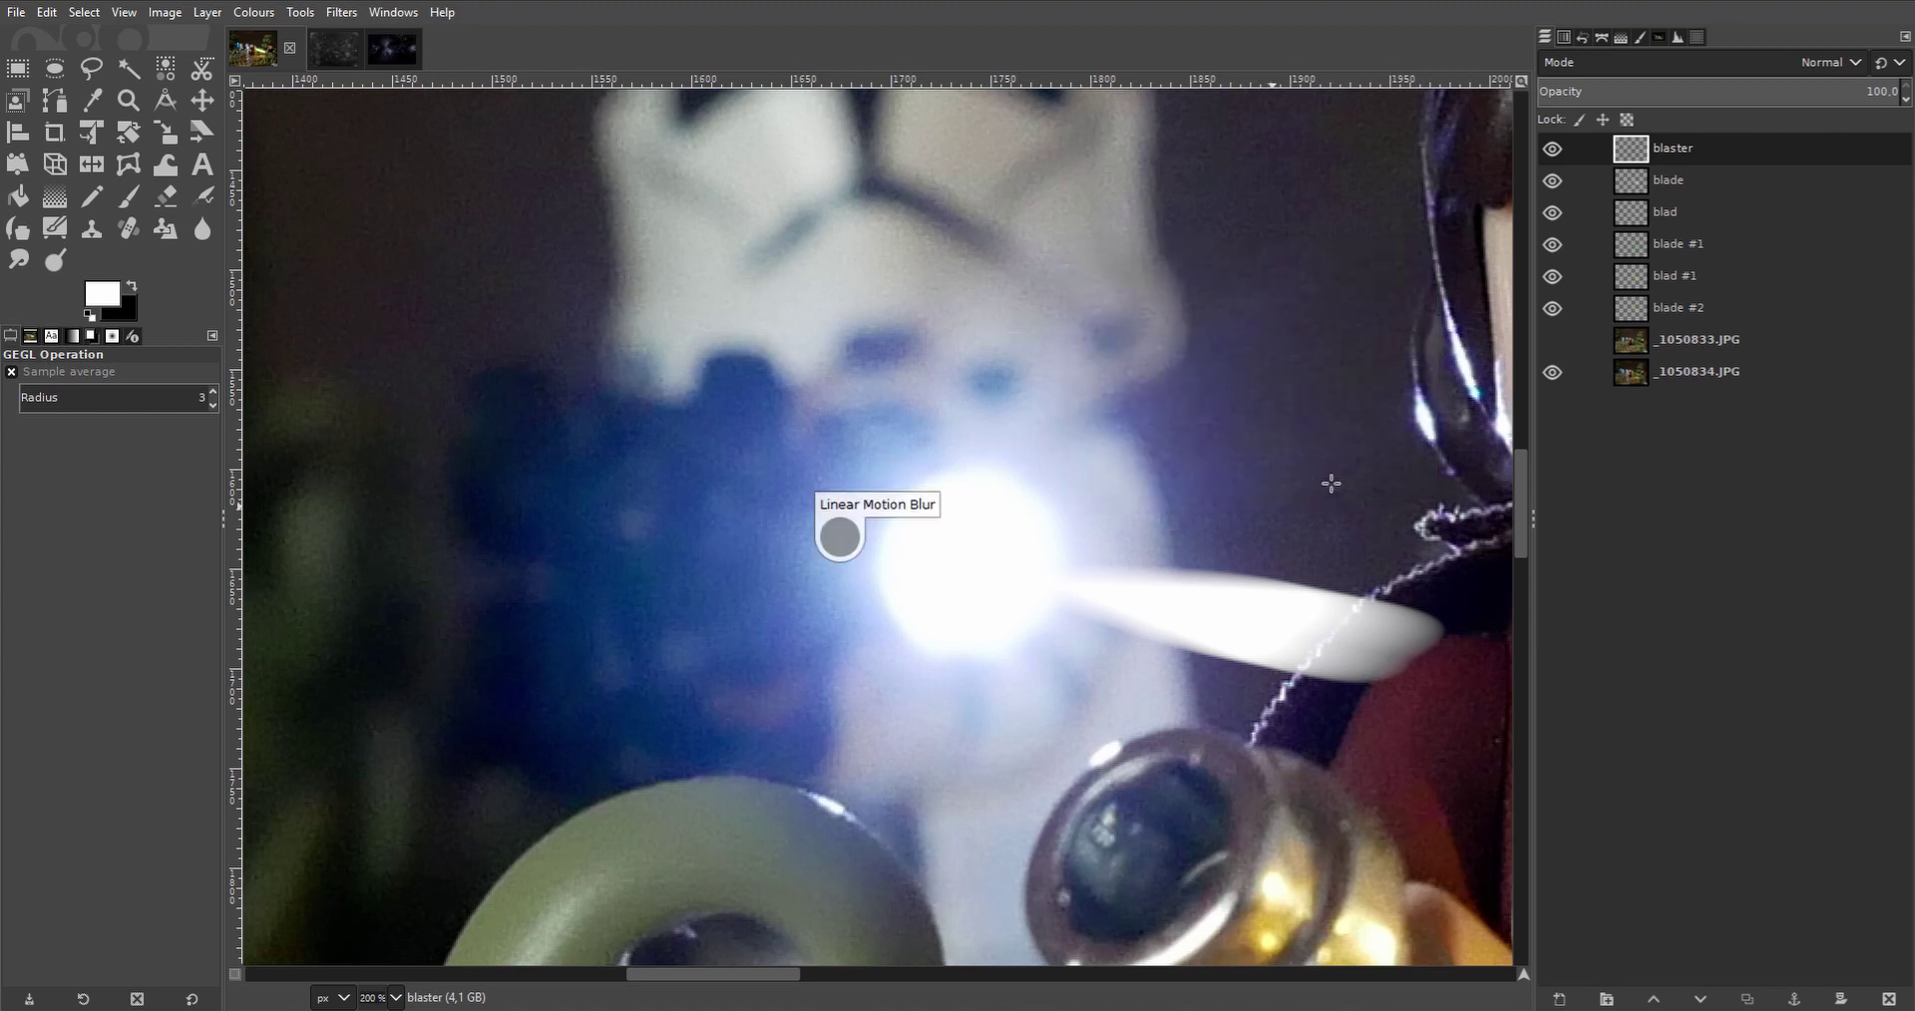
# Outline the part of the bolt overlapping the cloak with a free selection along the cloak's edge and delete it.
pyautogui.moveTo(1390, 706); pyautogui.dragTo(1065, 594)
pyautogui.scroll(1, 1066, 595)
pyautogui.click(86, 76)
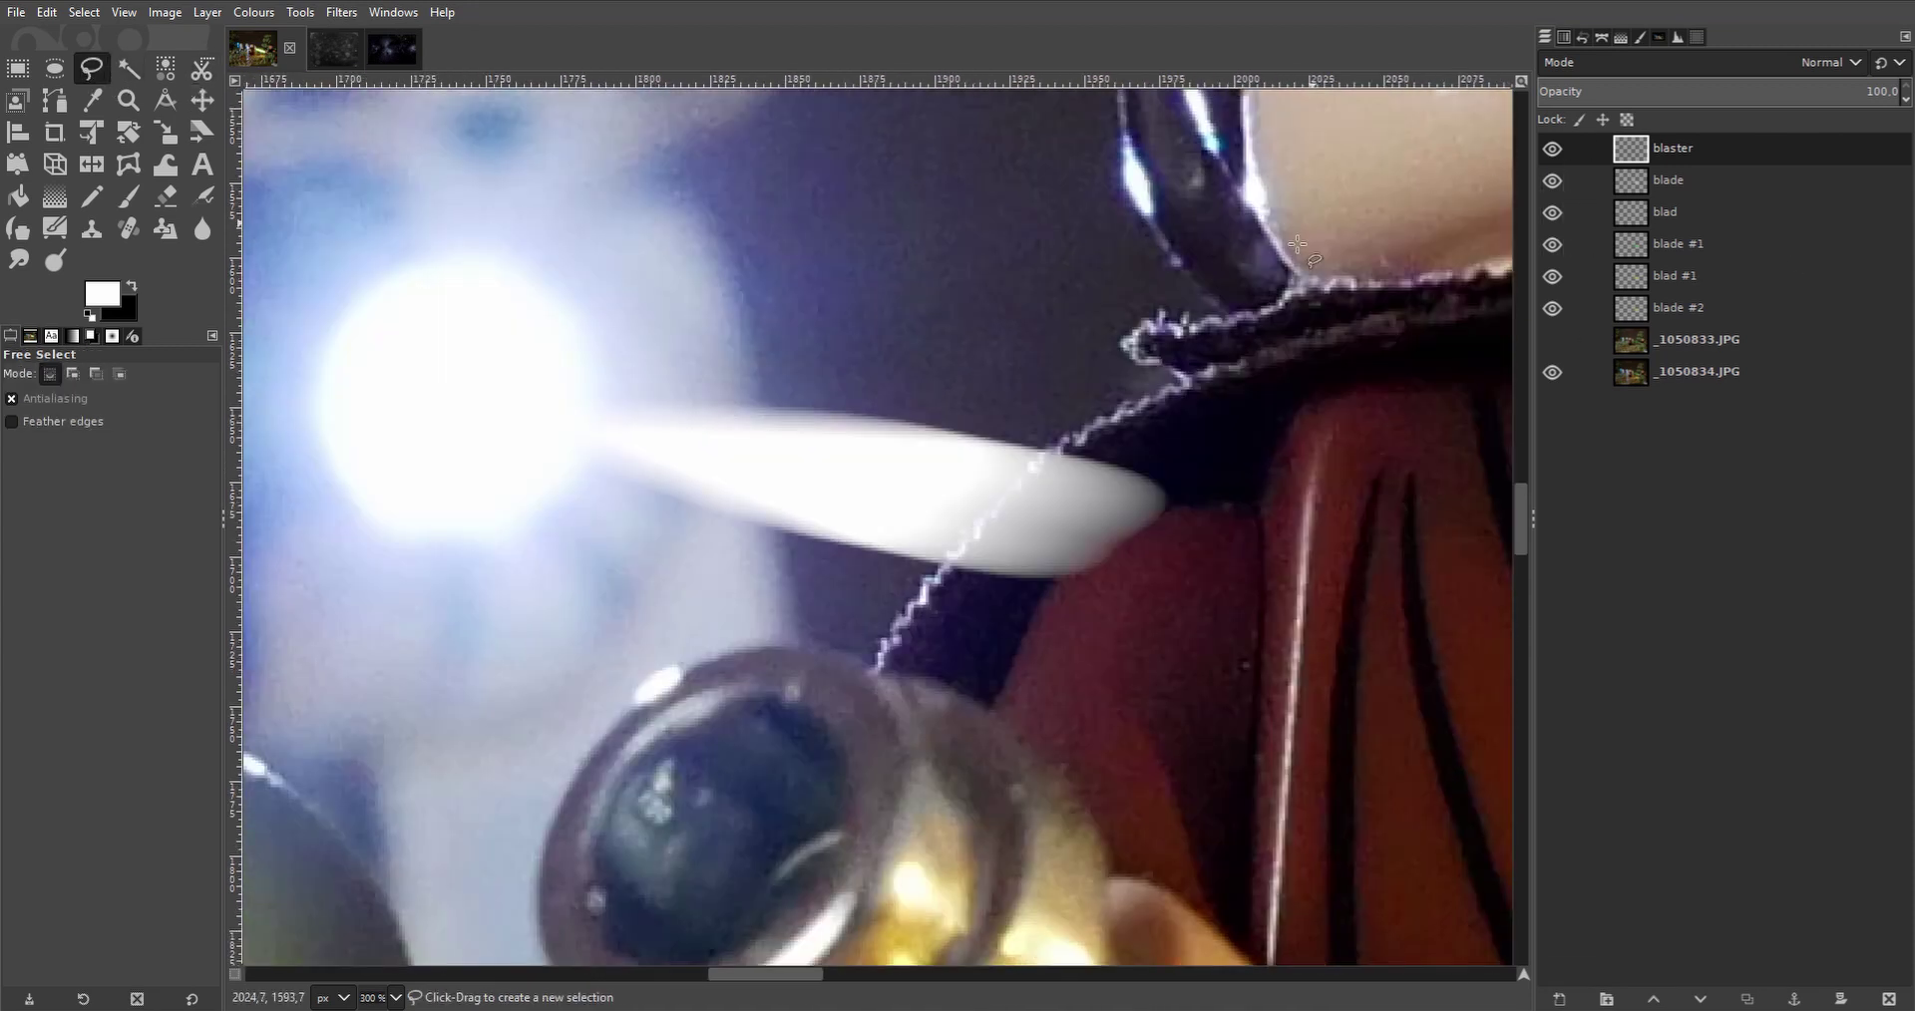
pyautogui.scroll(3, 1047, 505)
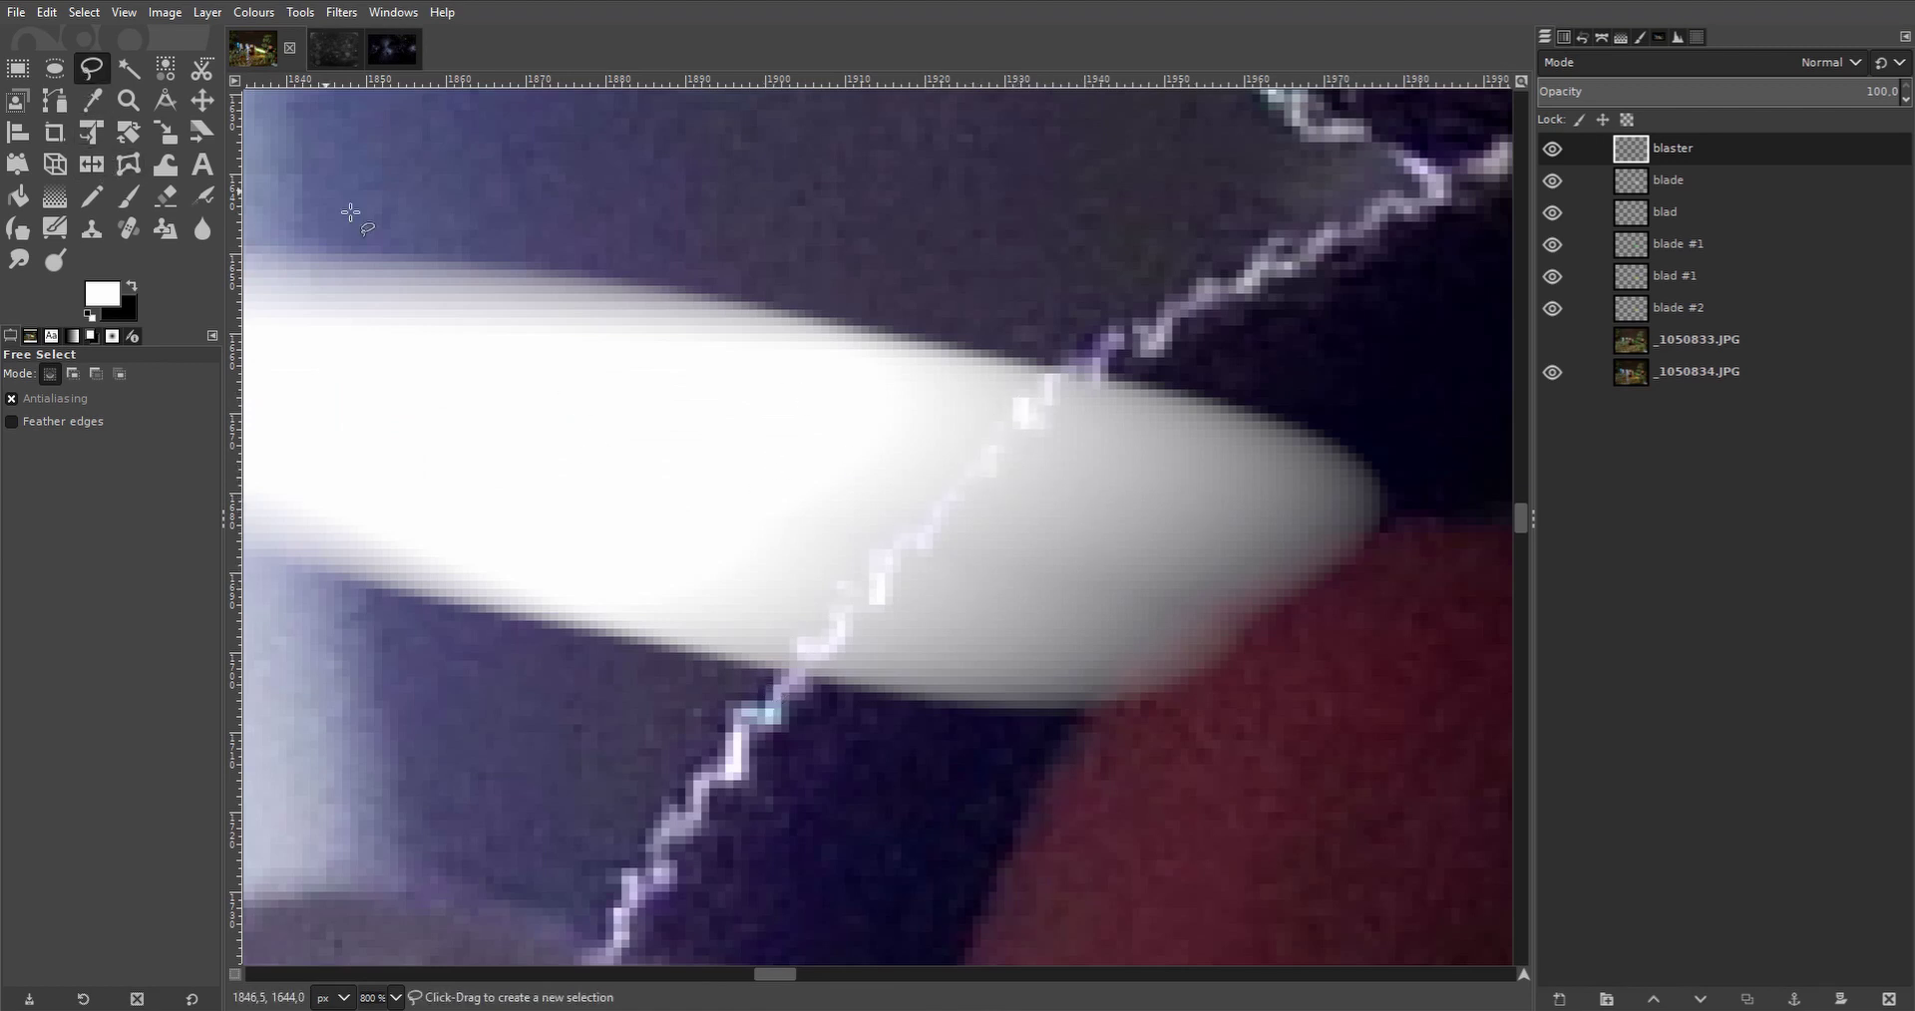
pyautogui.moveTo(1152, 332)
pyautogui.mouseDown()
pyautogui.moveTo(1015, 400)
pyautogui.moveTo(917, 527)
pyautogui.moveTo(868, 554)
pyautogui.moveTo(835, 629)
pyautogui.moveTo(794, 641)
pyautogui.moveTo(769, 701)
pyautogui.moveTo(728, 701)
pyautogui.moveTo(722, 755)
pyautogui.mouseUp()
pyautogui.click(1270, 855)
pyautogui.click(1487, 564)
pyautogui.click(1464, 324)
pyautogui.click(1227, 282)
pyautogui.click(1147, 333)
pyautogui.press('Return')
pyautogui.press('Delete')
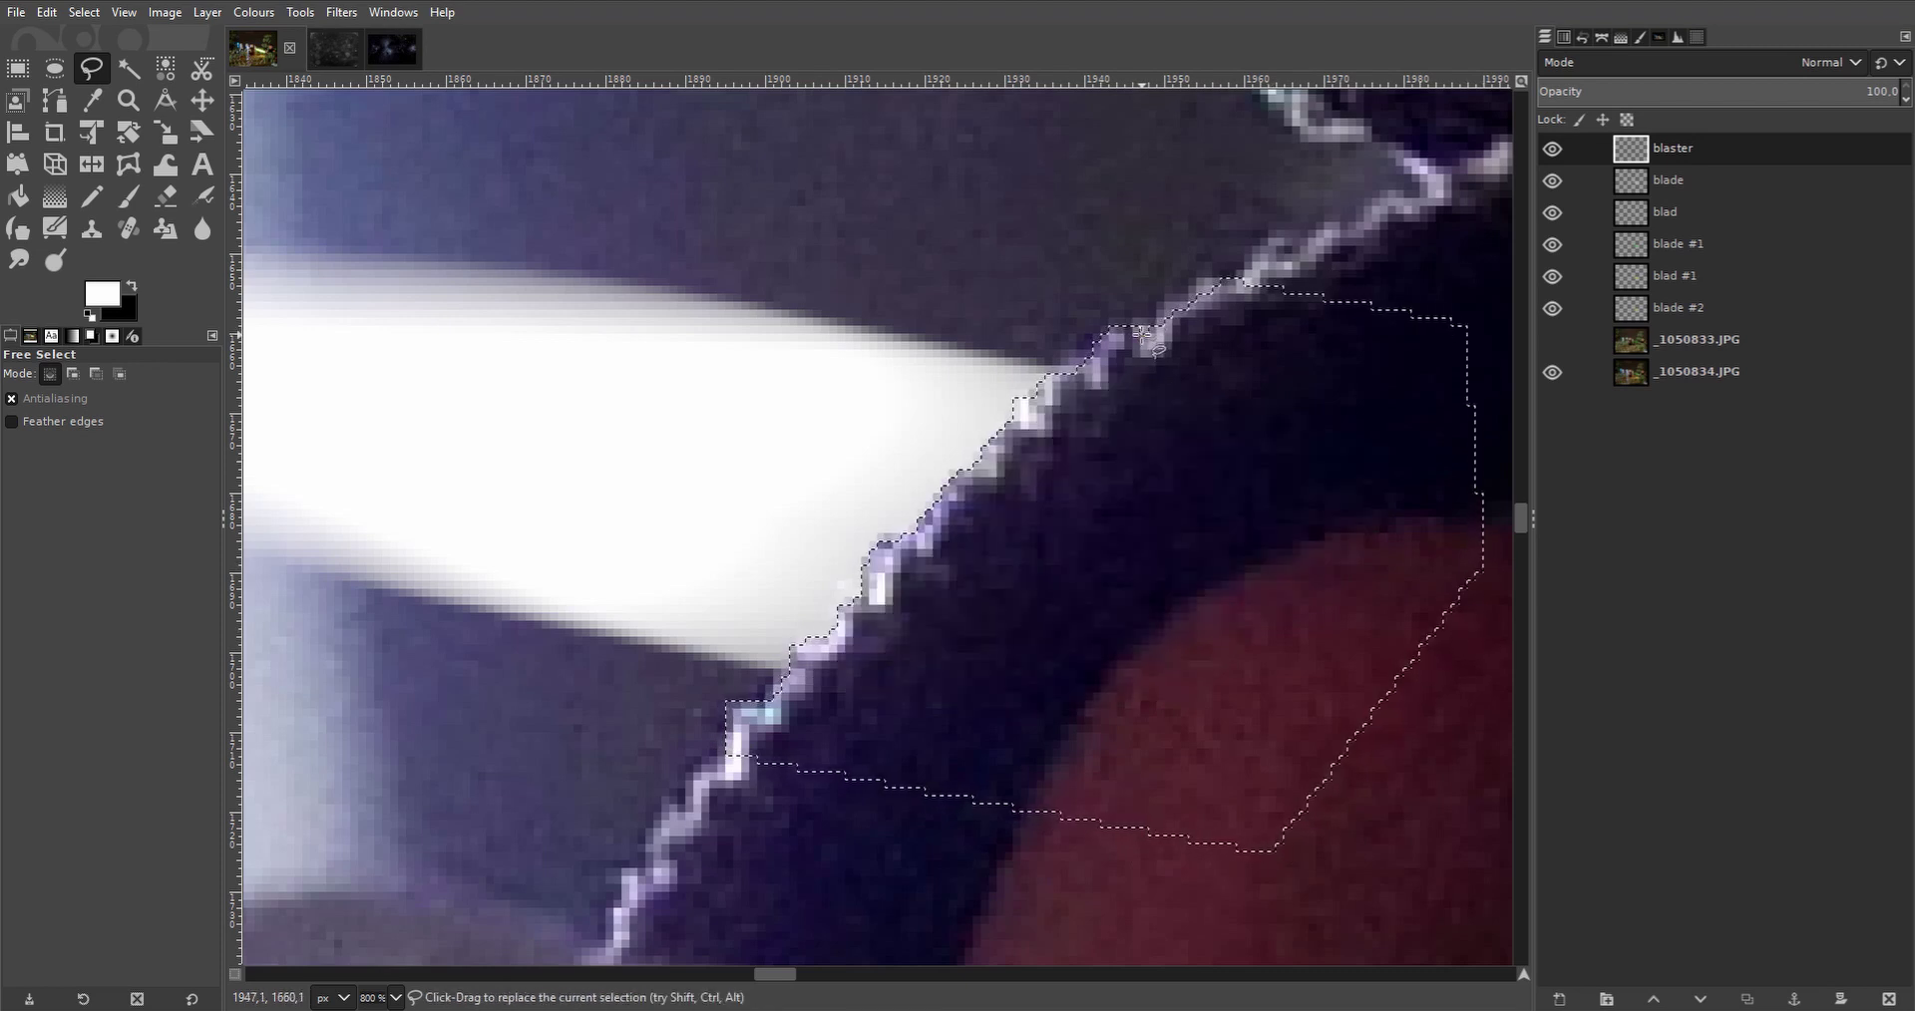
# Clear the selection and duplicate the blaster layer.
pyautogui.scroll(-4, 1147, 339)
pyautogui.scroll(-4, 1222, 610)
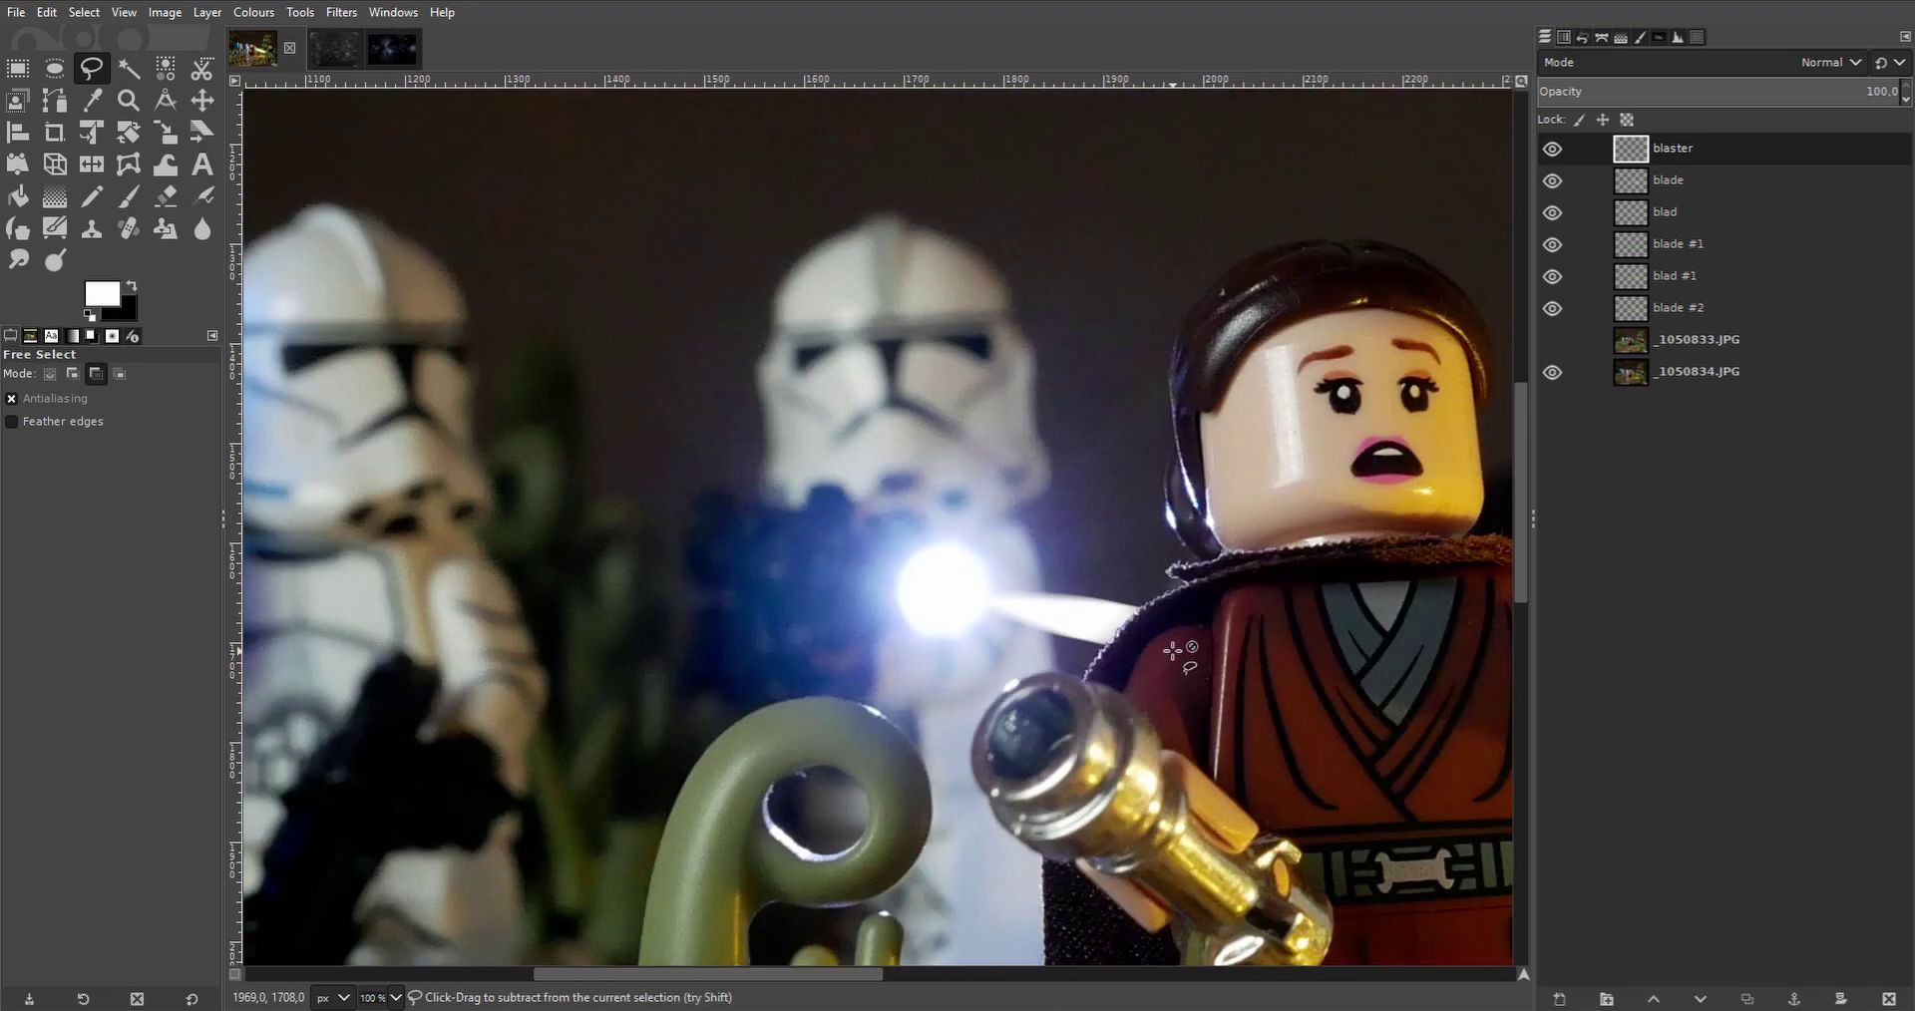
pyautogui.scroll(4, 1167, 566)
pyautogui.scroll(1, 1168, 565)
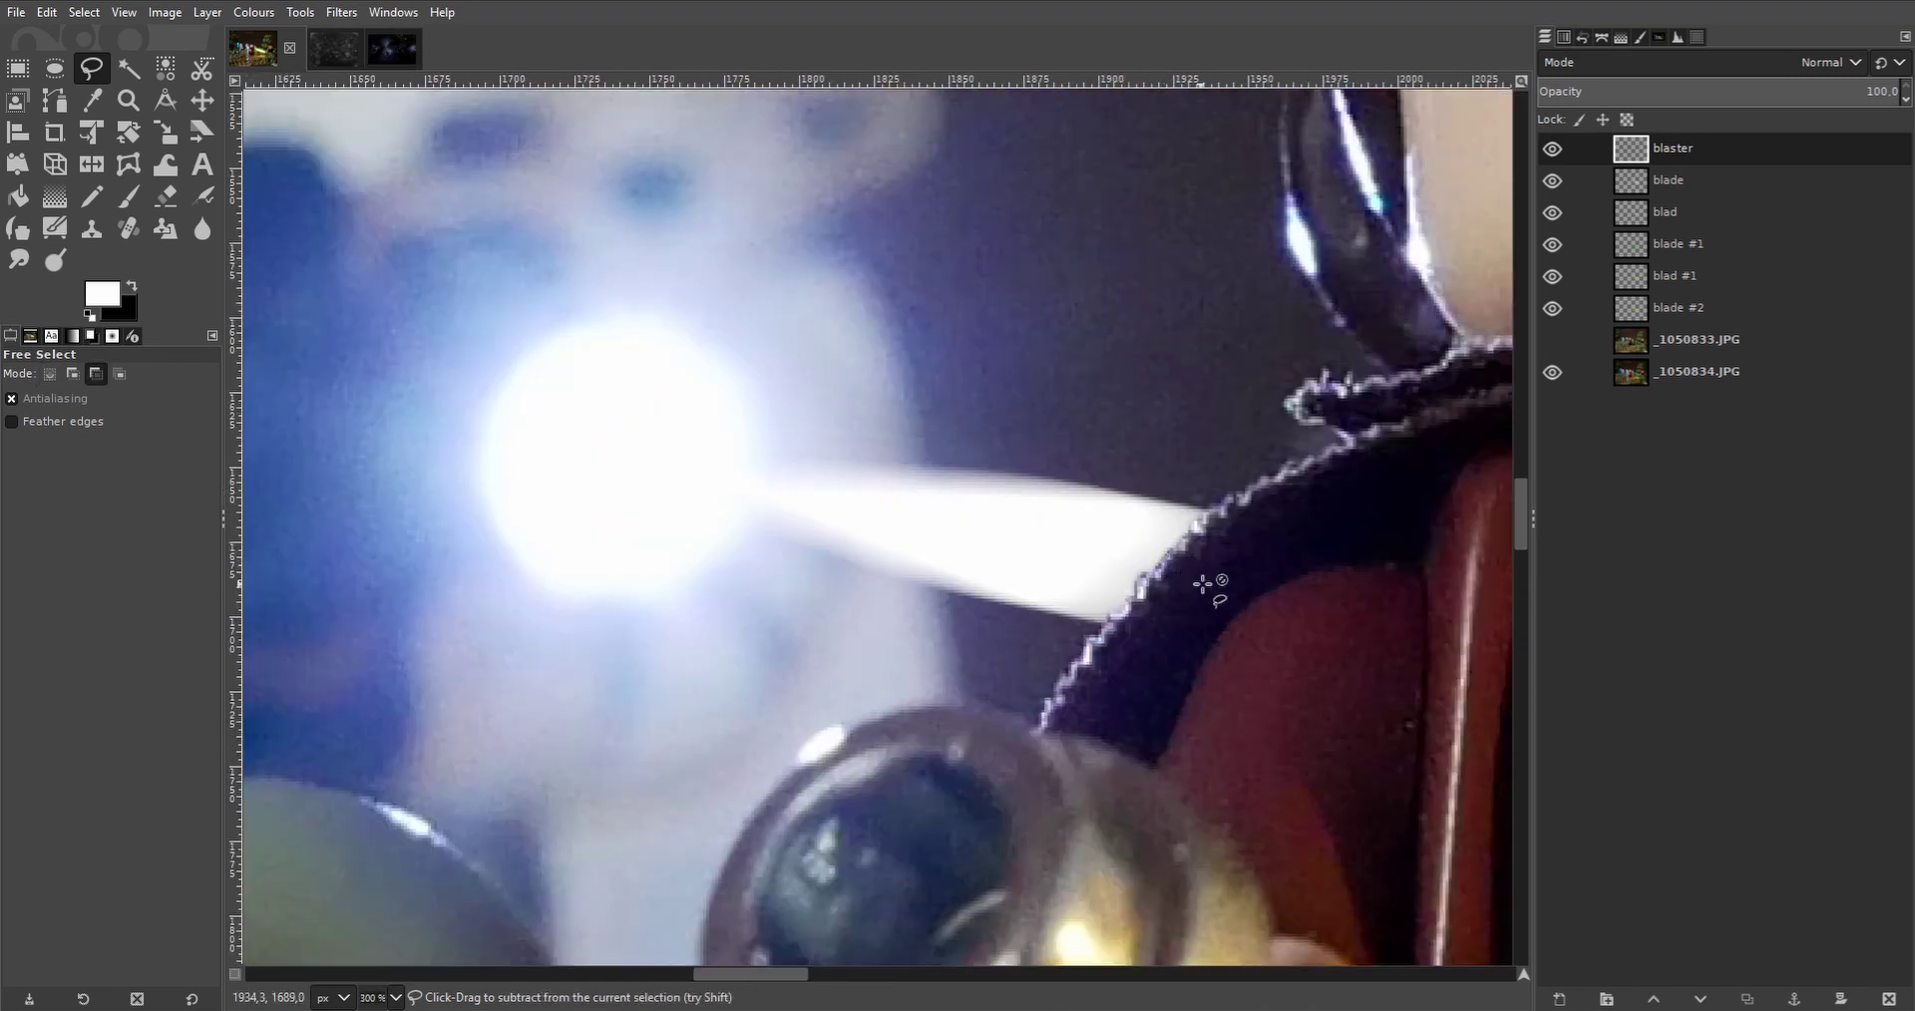
pyautogui.click(1737, 1005)
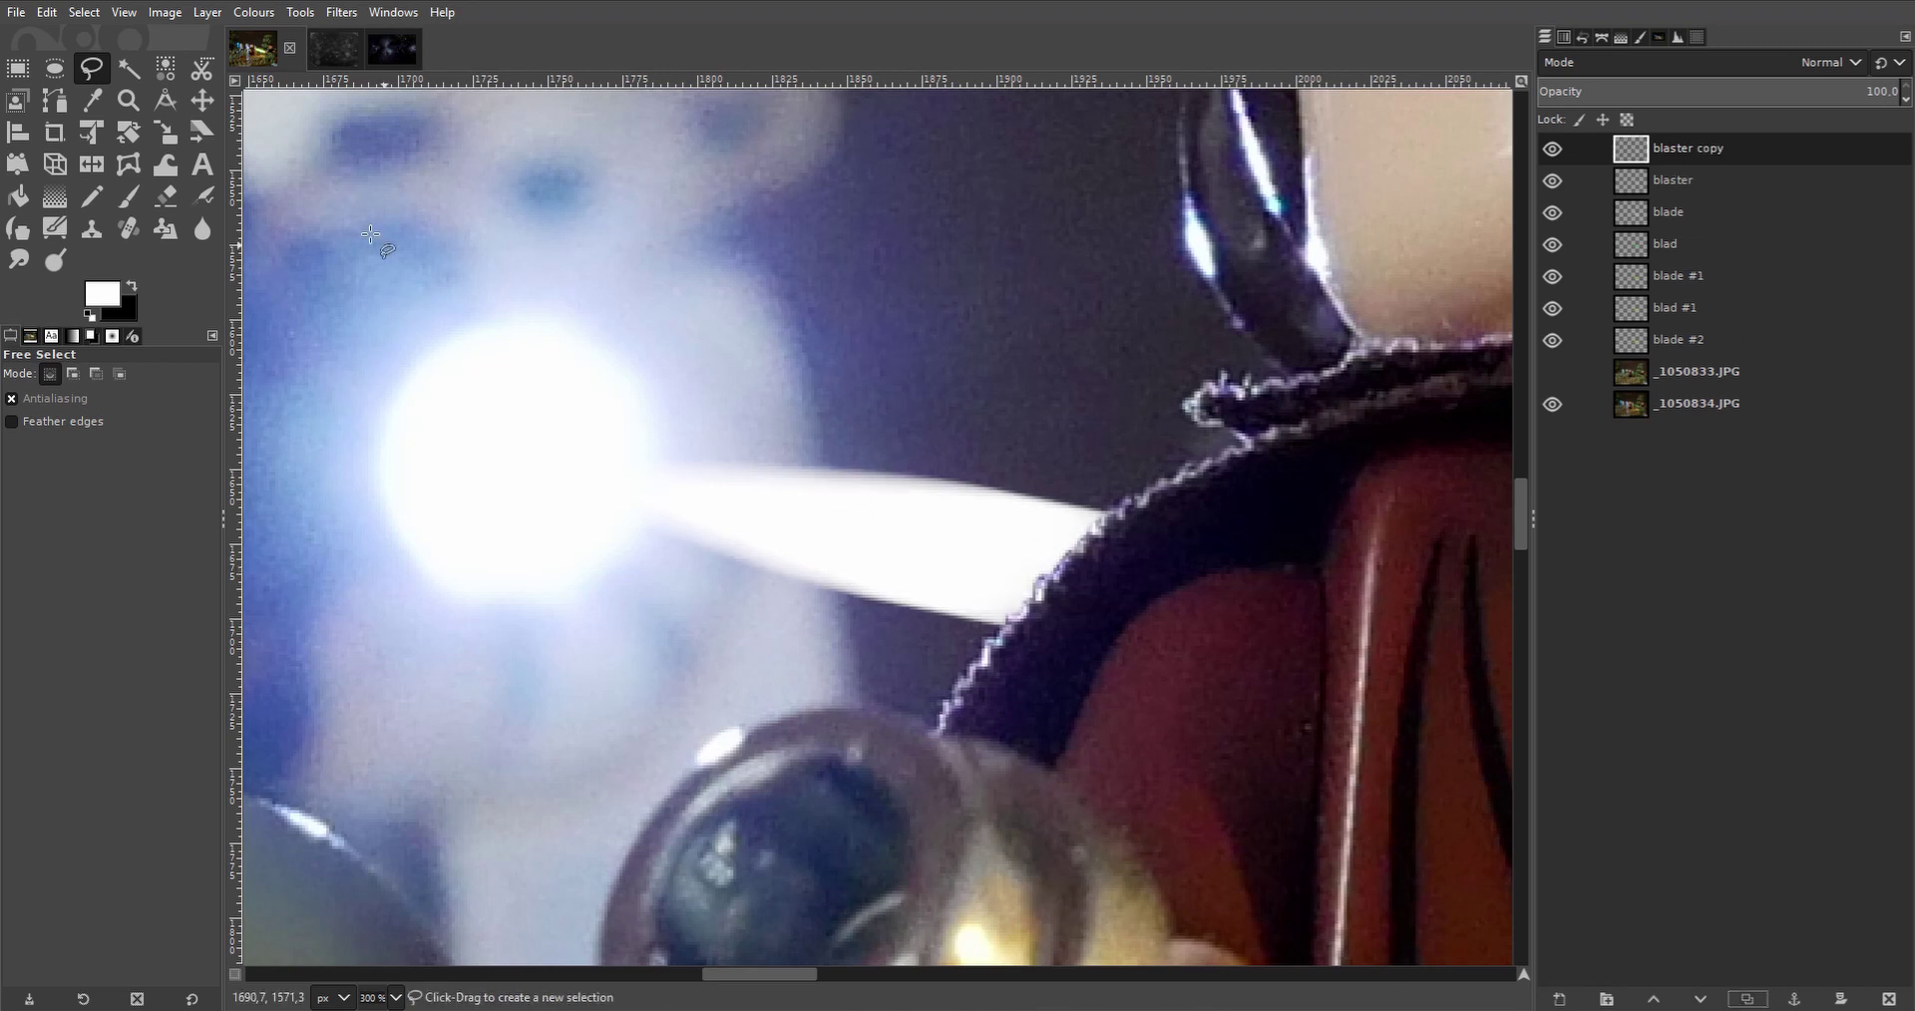
# Colorize the blaster copy layer blue with hue 0.5930, saturation 1.0000 and lightness -0.424.
pyautogui.click(266, 14)
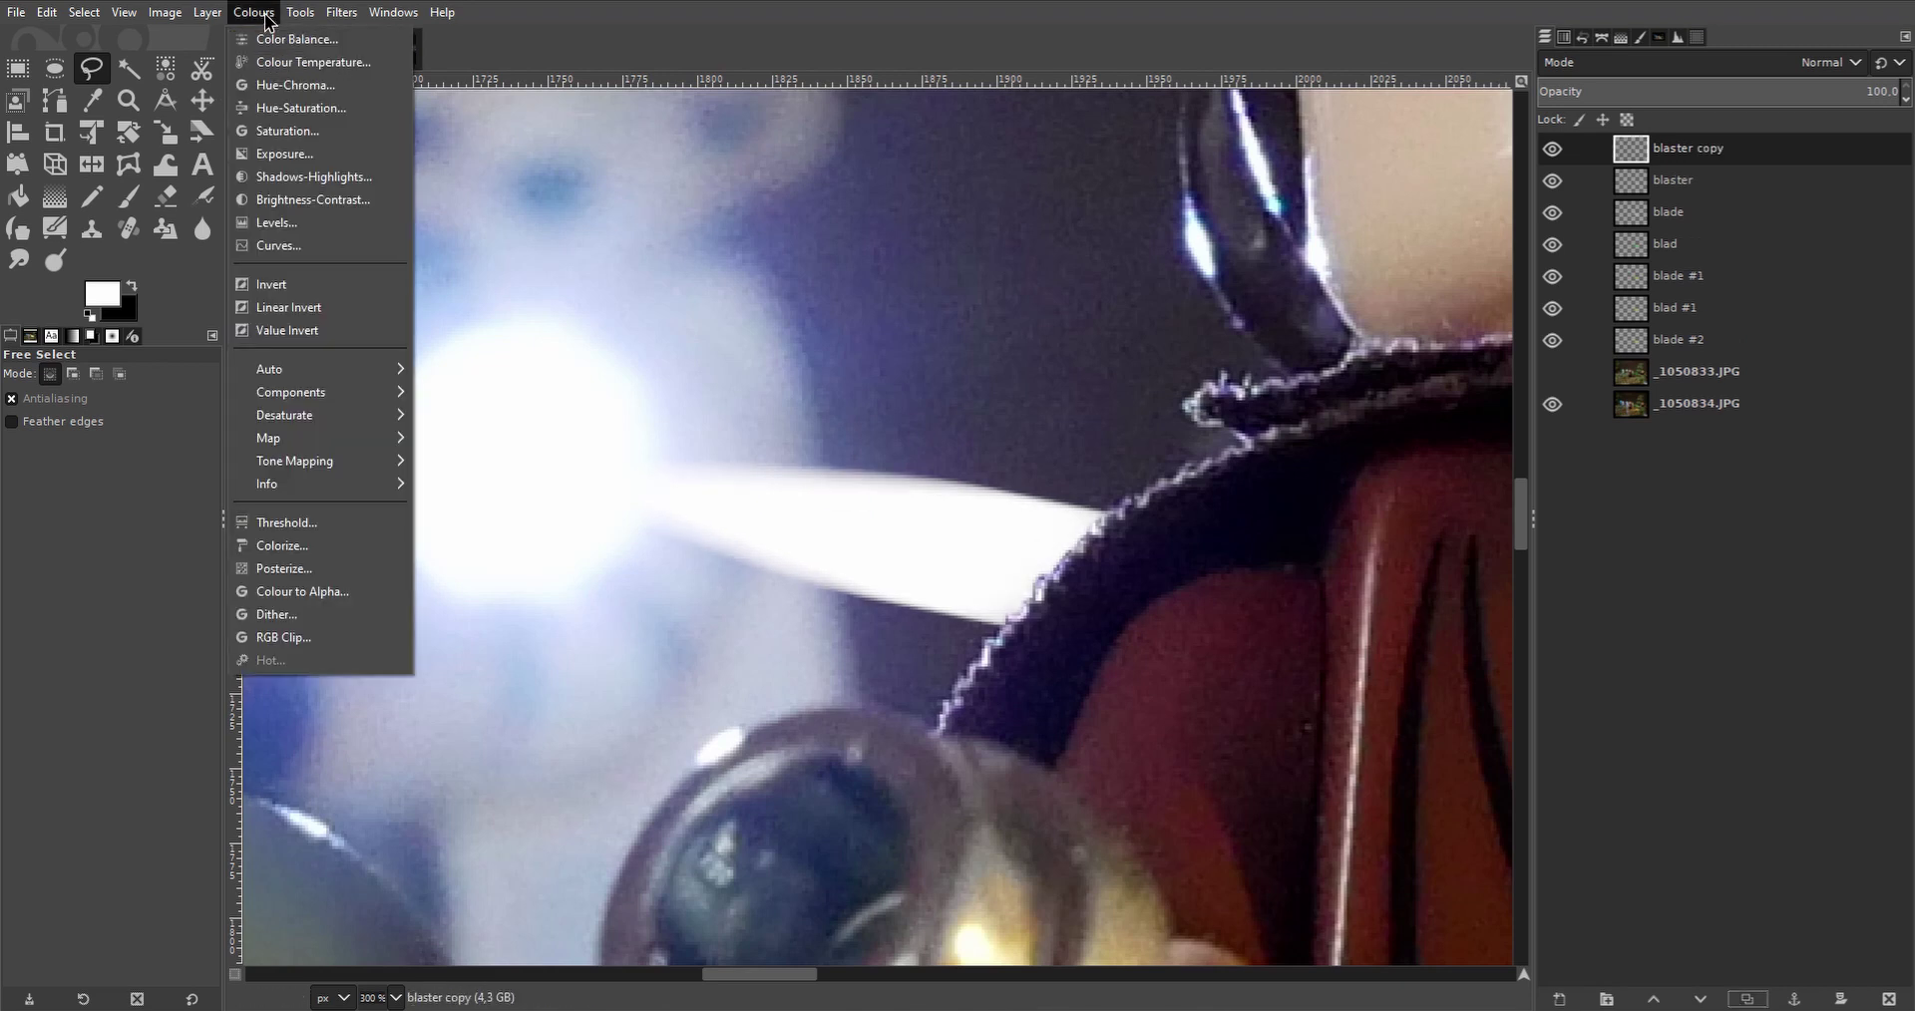
pyautogui.click(283, 546)
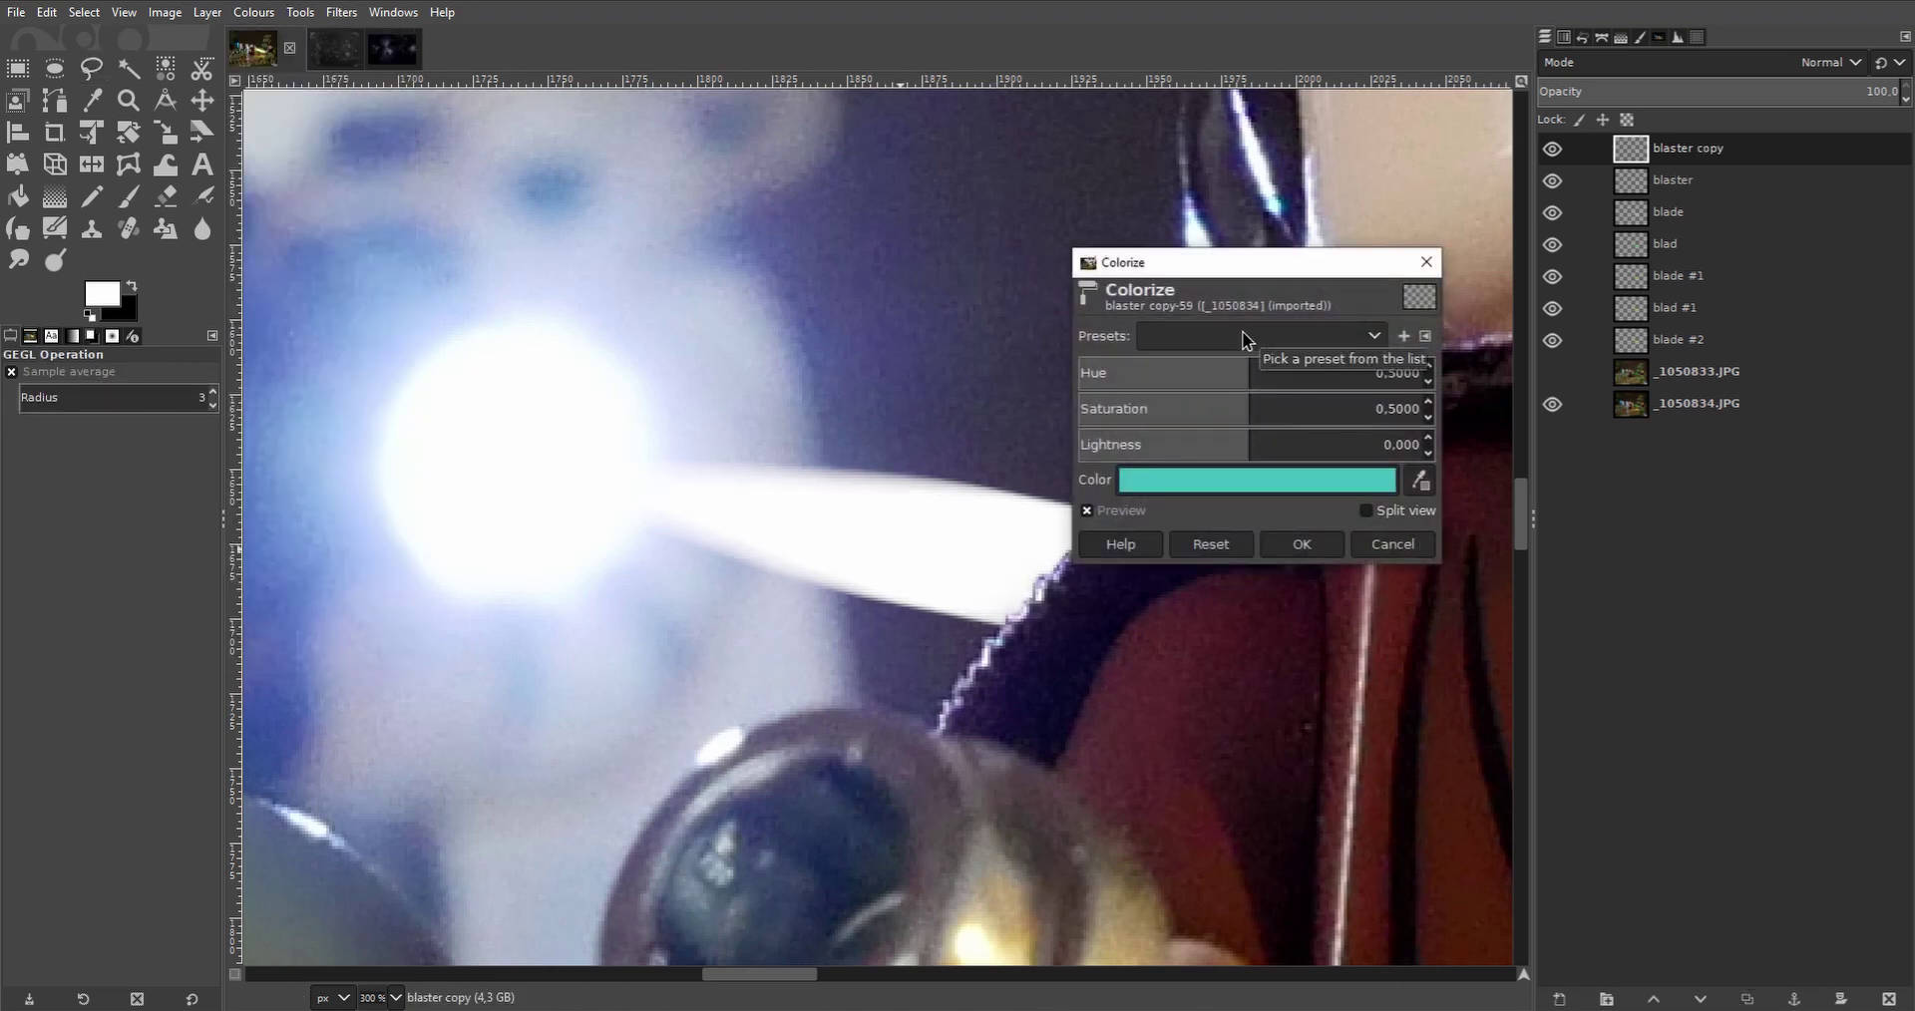
pyautogui.moveTo(654, 553); pyautogui.dragTo(600, 511)
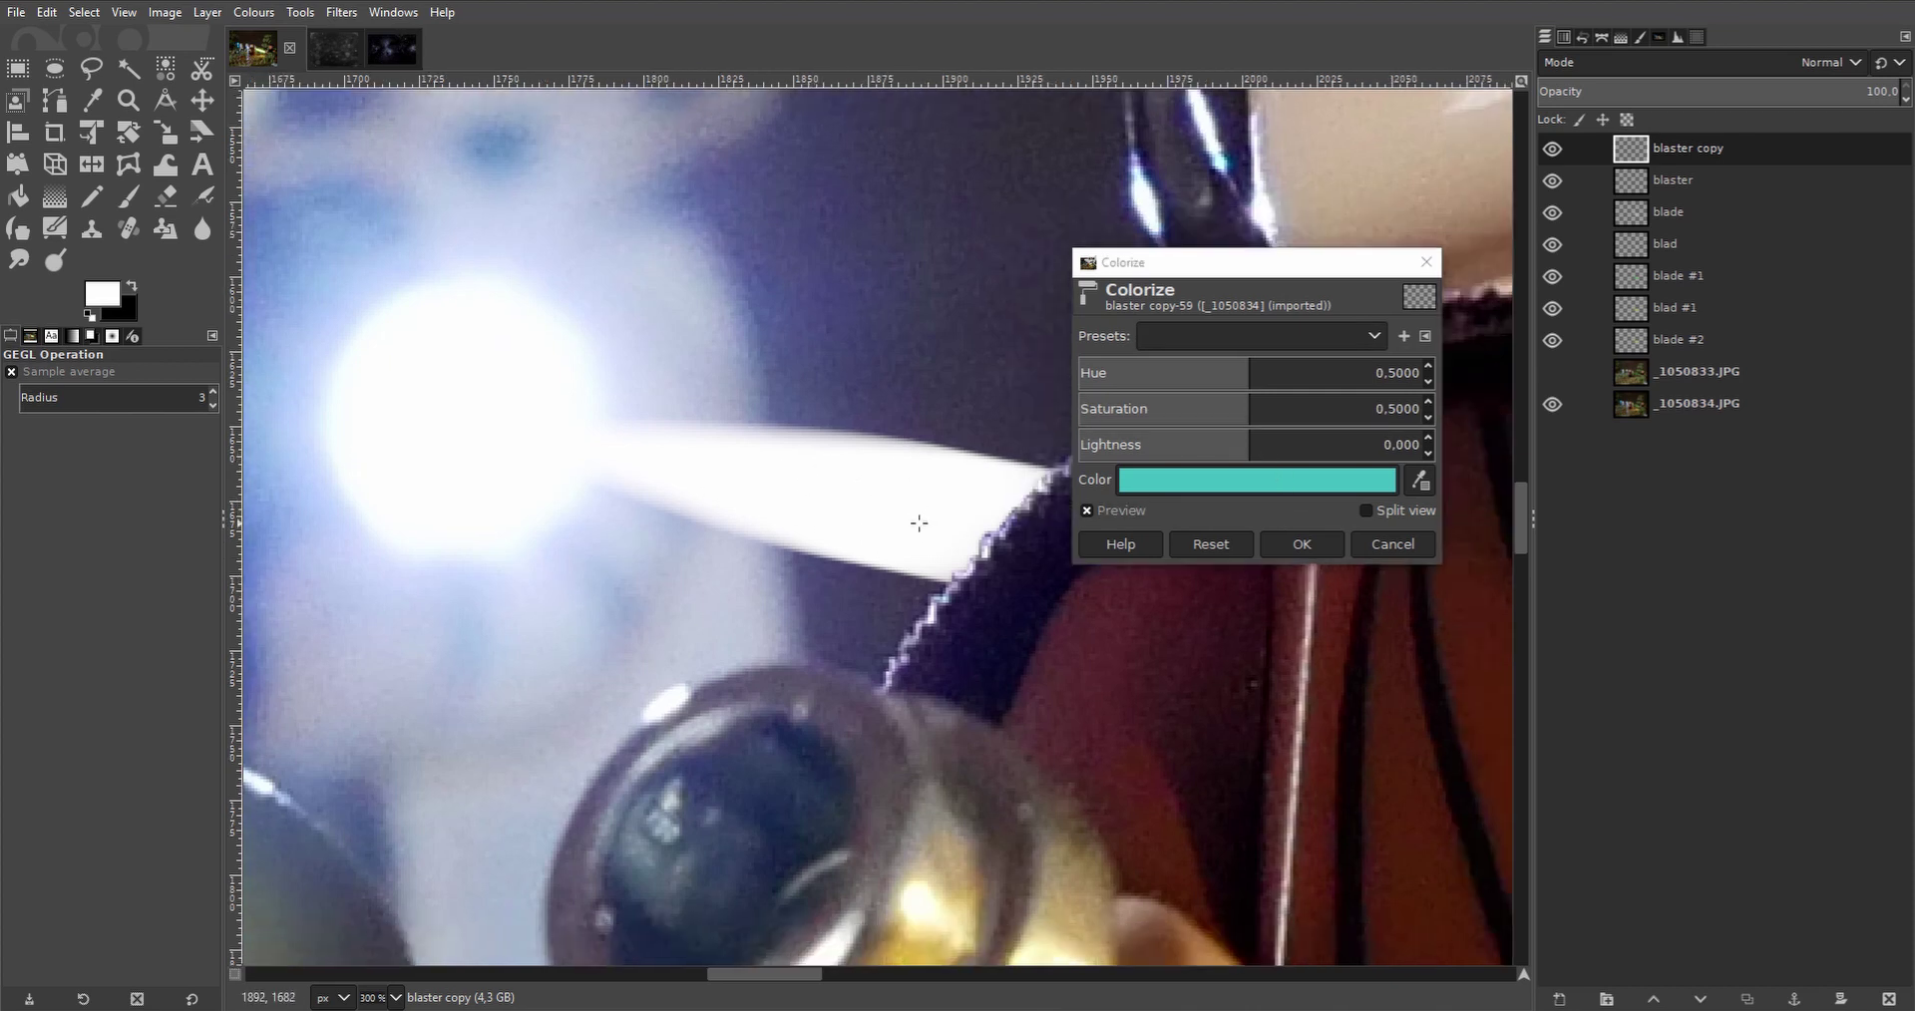
pyautogui.moveTo(1237, 444); pyautogui.dragTo(1214, 445)
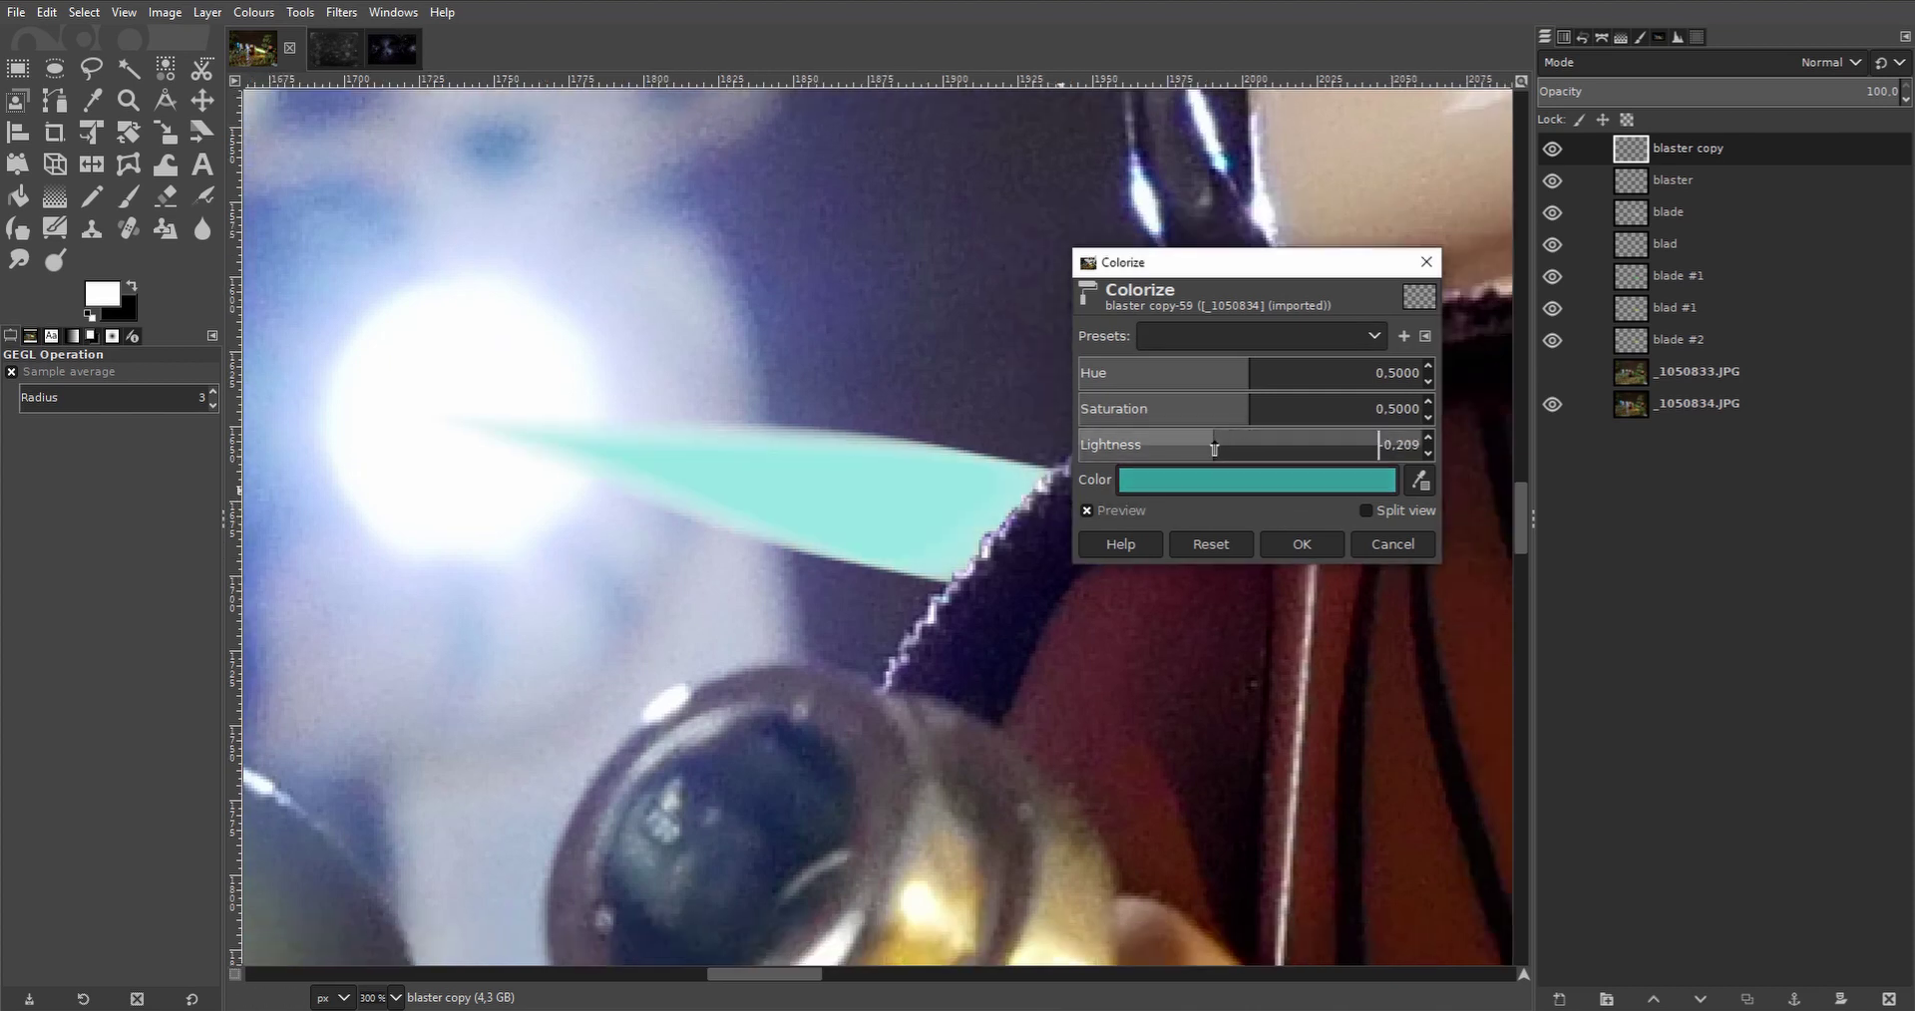
pyautogui.moveTo(661, 516); pyautogui.dragTo(915, 577)
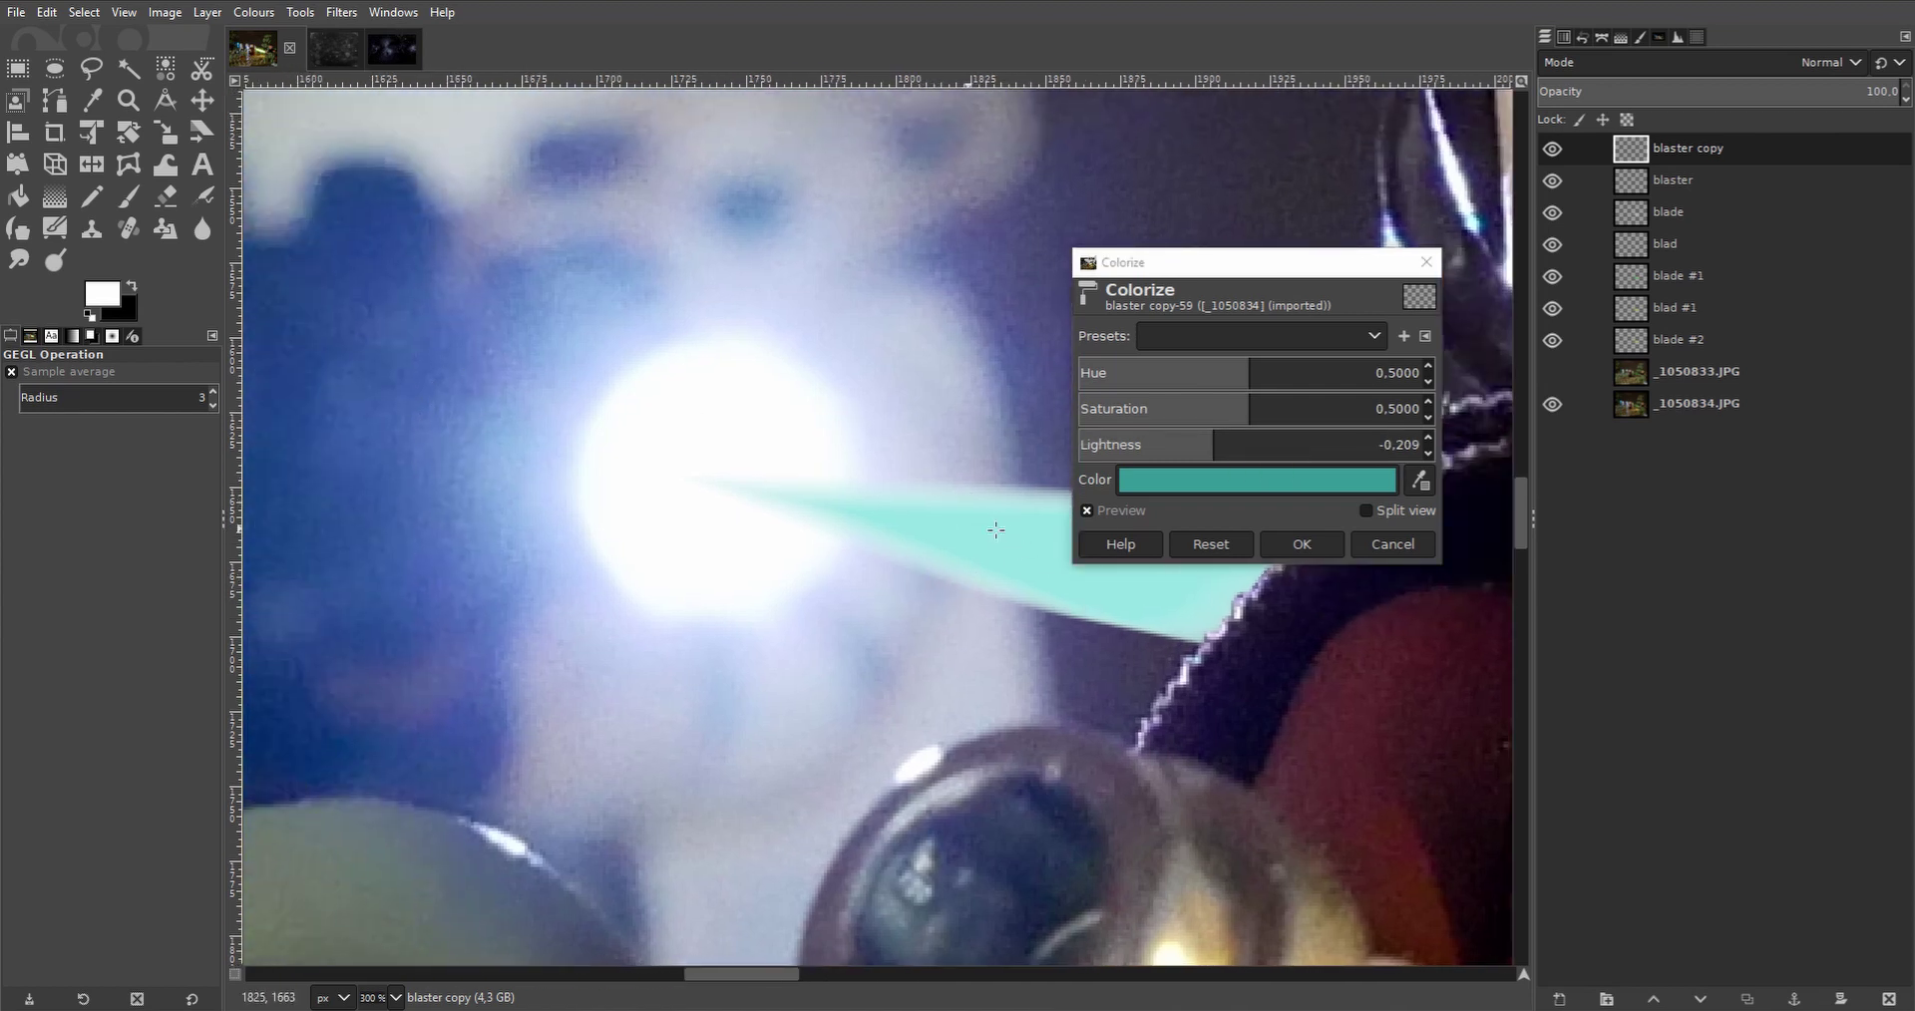
pyautogui.moveTo(996, 528); pyautogui.dragTo(952, 531)
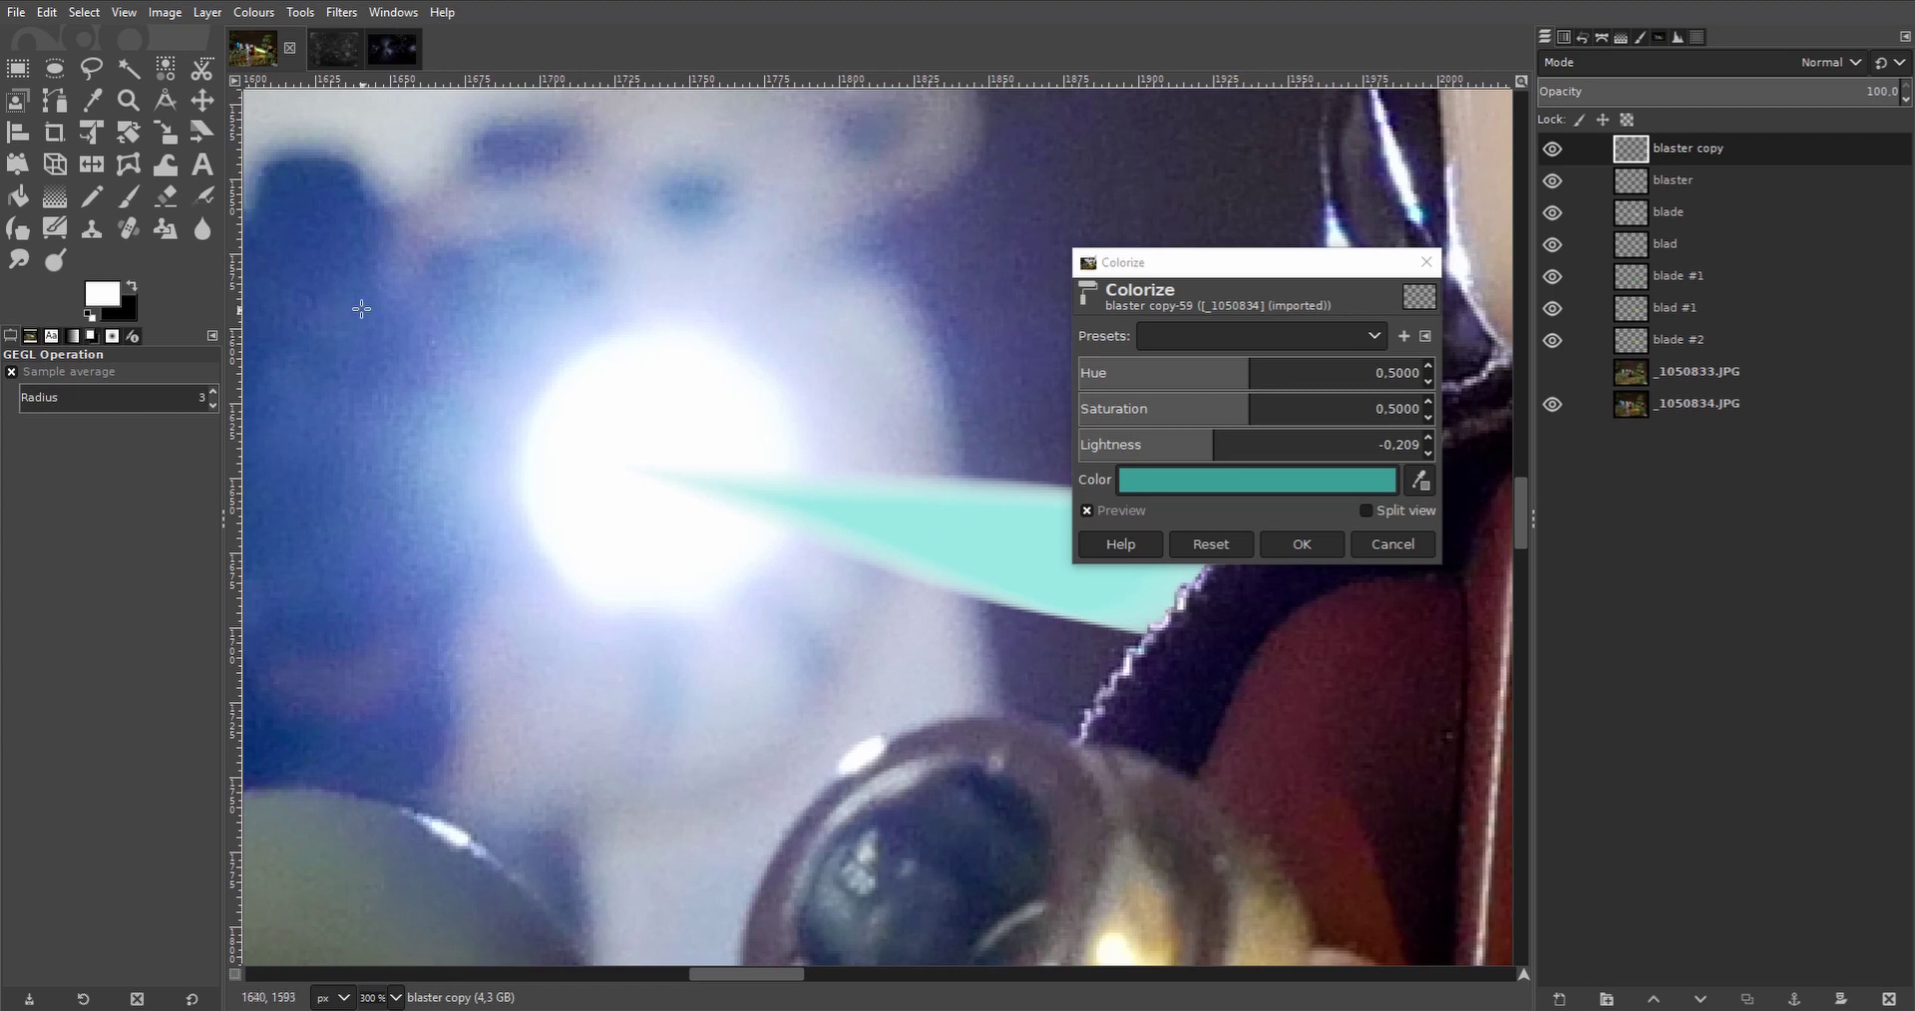
pyautogui.moveTo(1279, 375); pyautogui.dragTo(1279, 375)
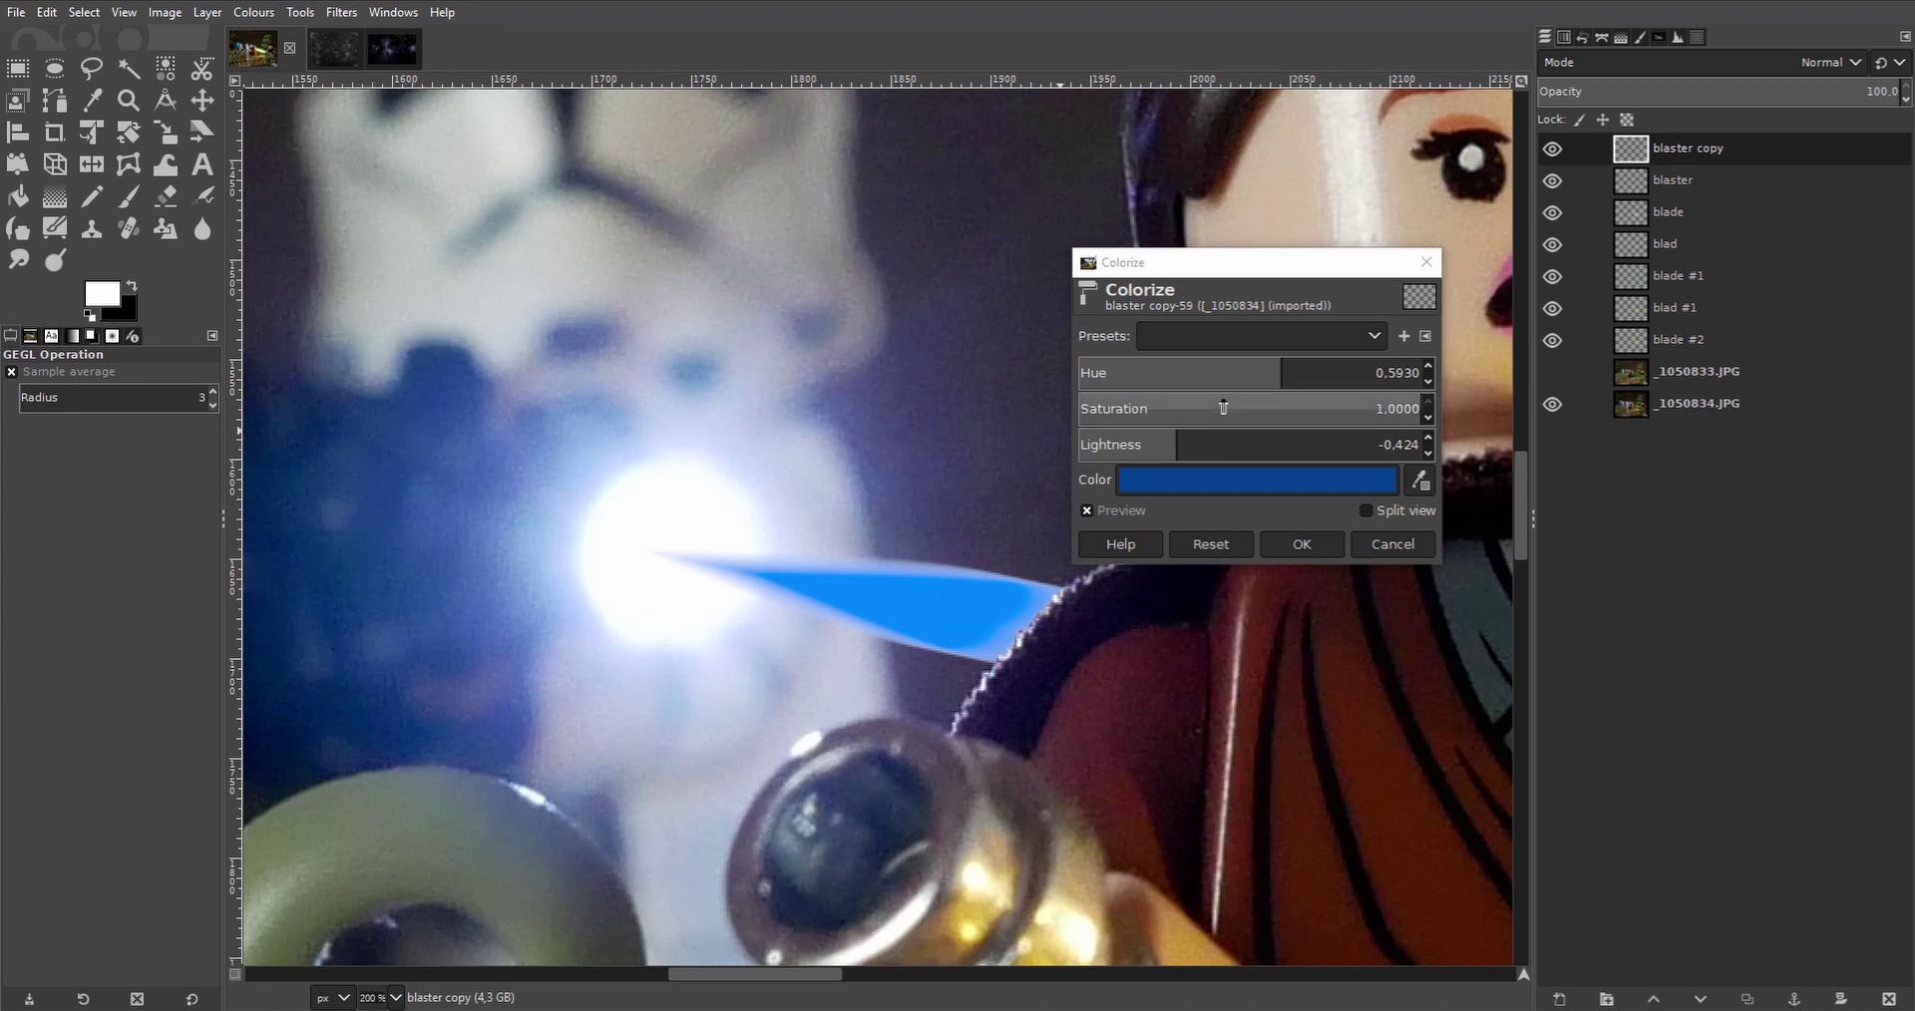
pyautogui.click(1313, 552)
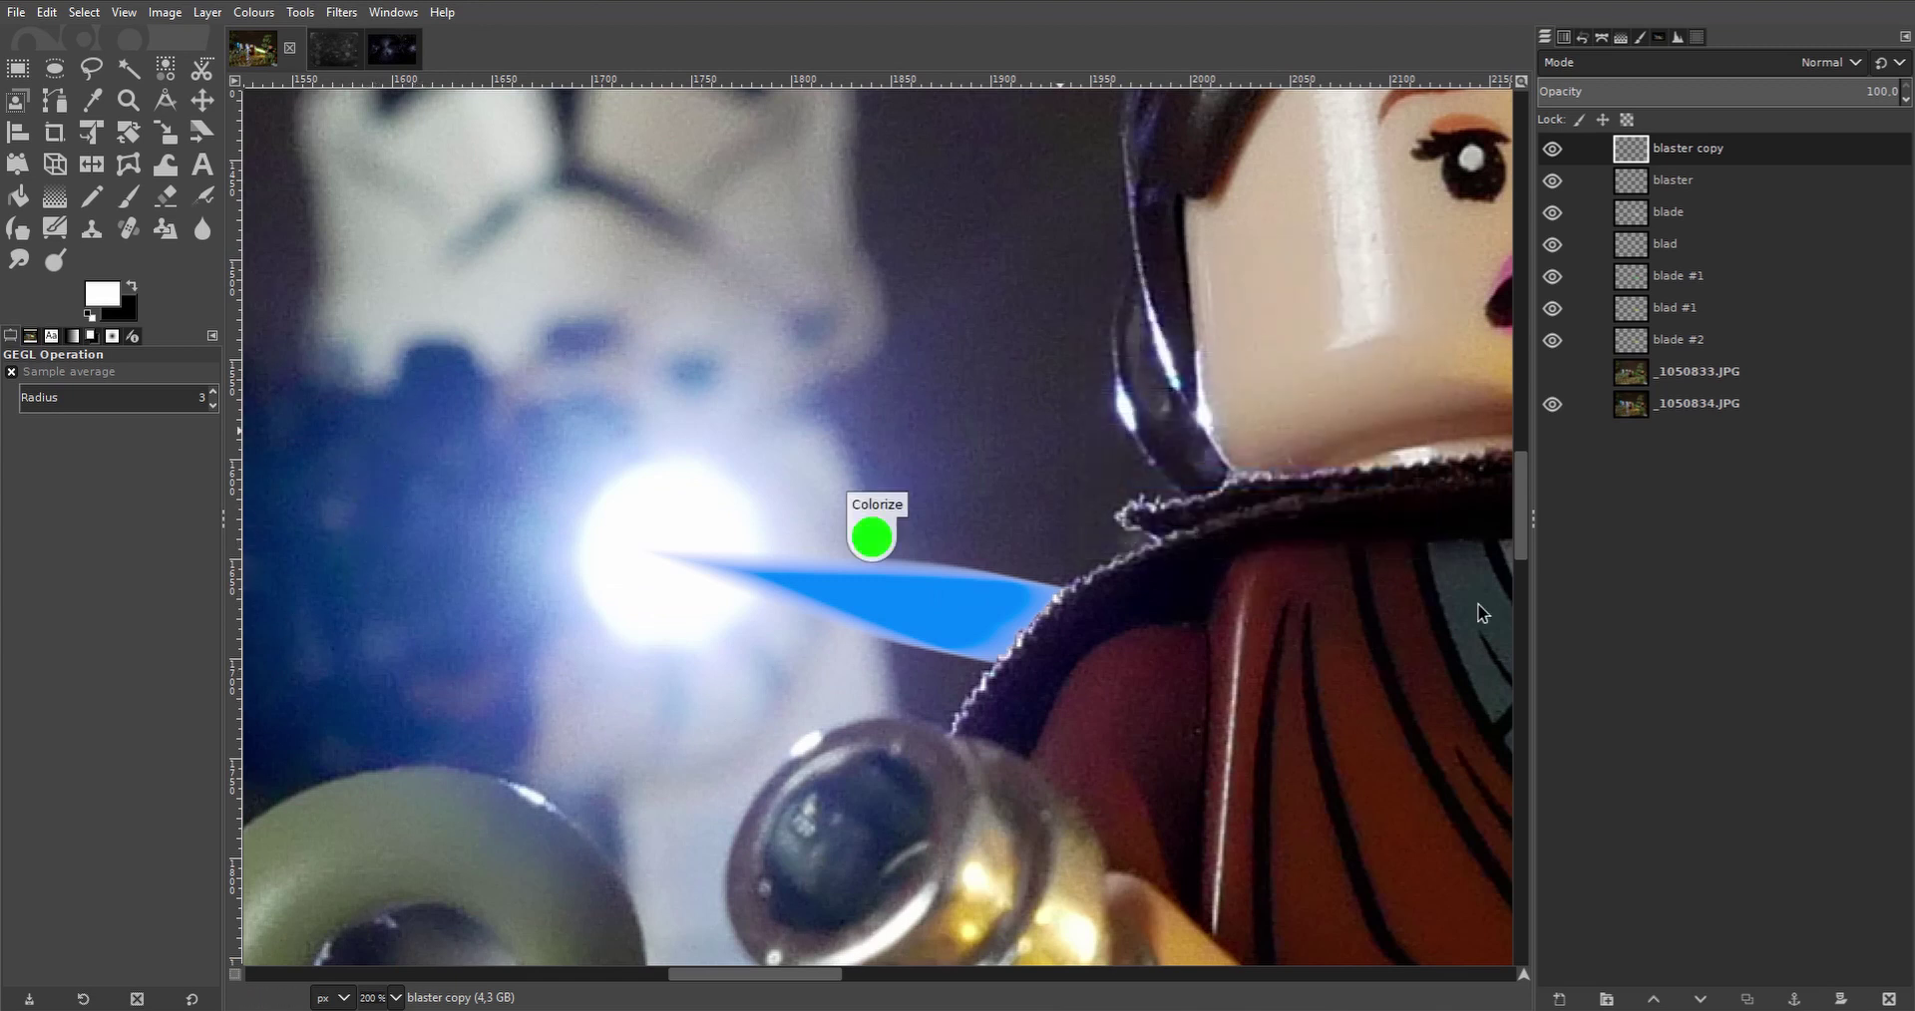
# Place the blaster copy layer beneath the white blaster layer and apply a Gaussian Blur of 21.34 in X and Y.
pyautogui.moveTo(1716, 194); pyautogui.dragTo(1716, 196)
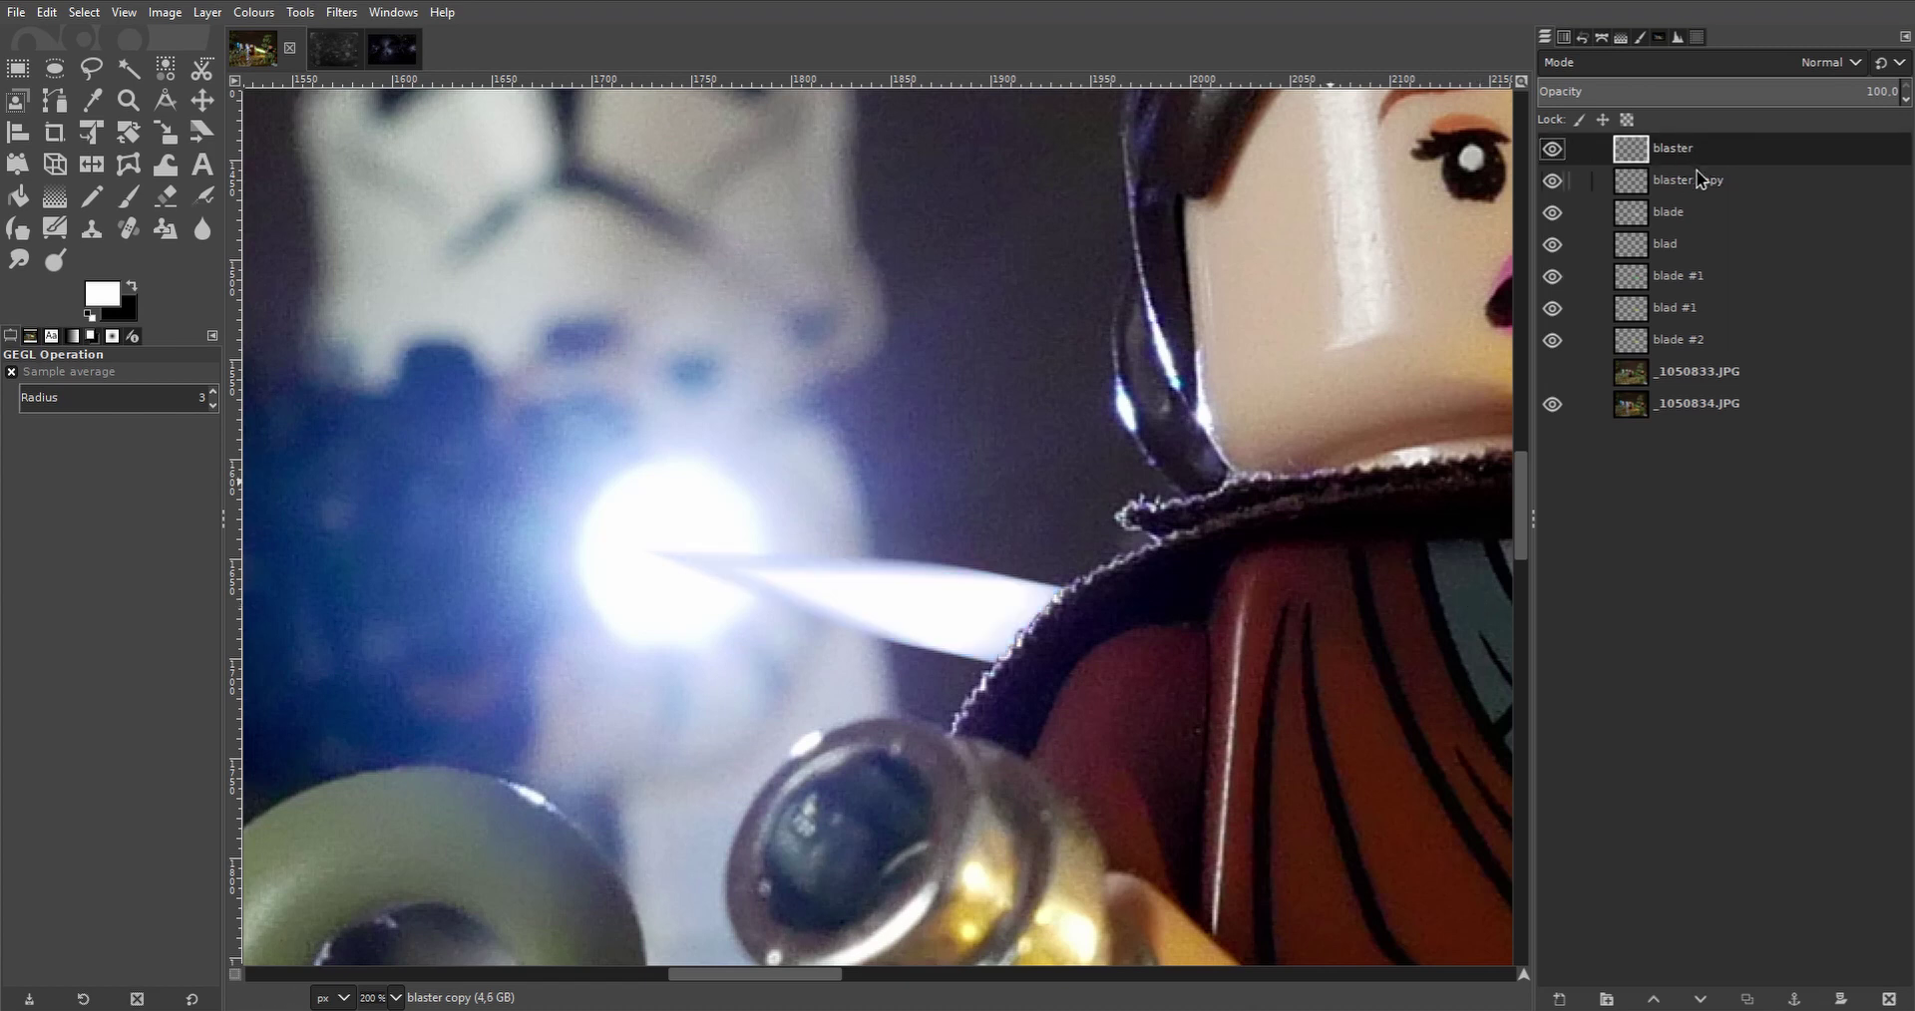
pyautogui.click(343, 12)
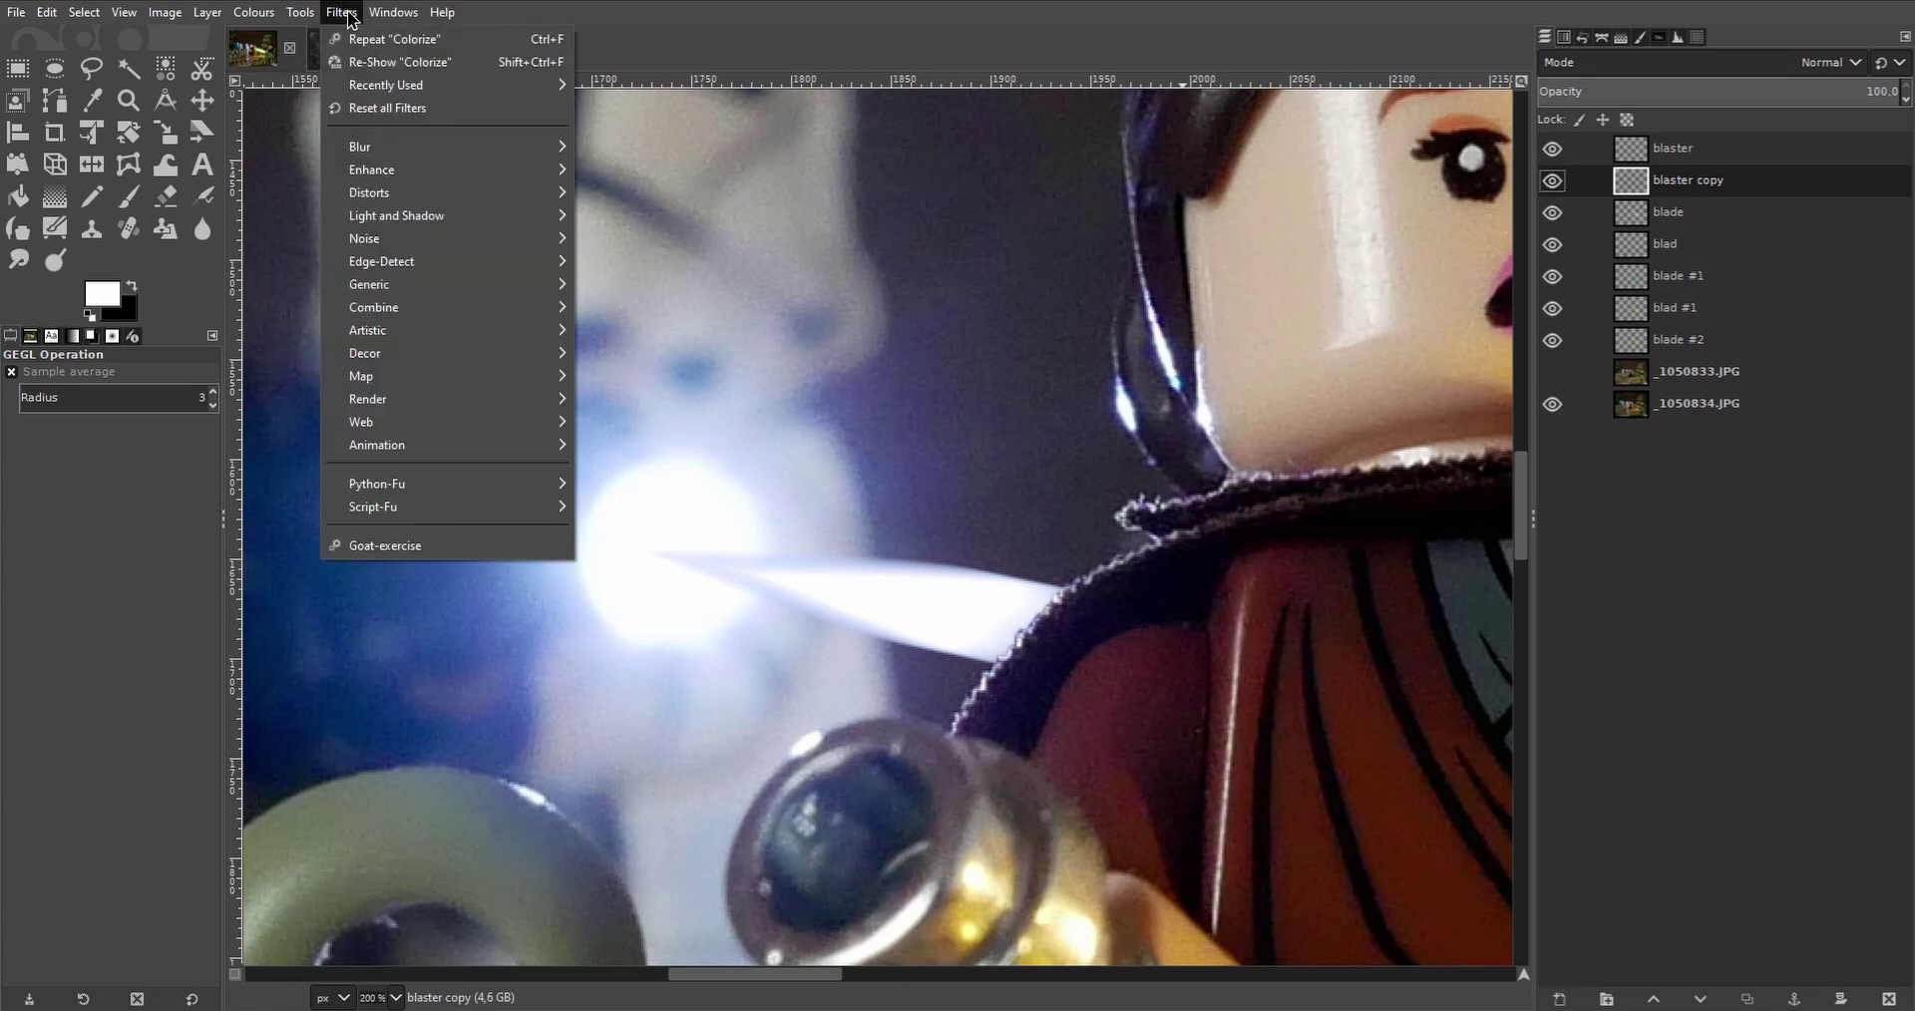
pyautogui.click(601, 141)
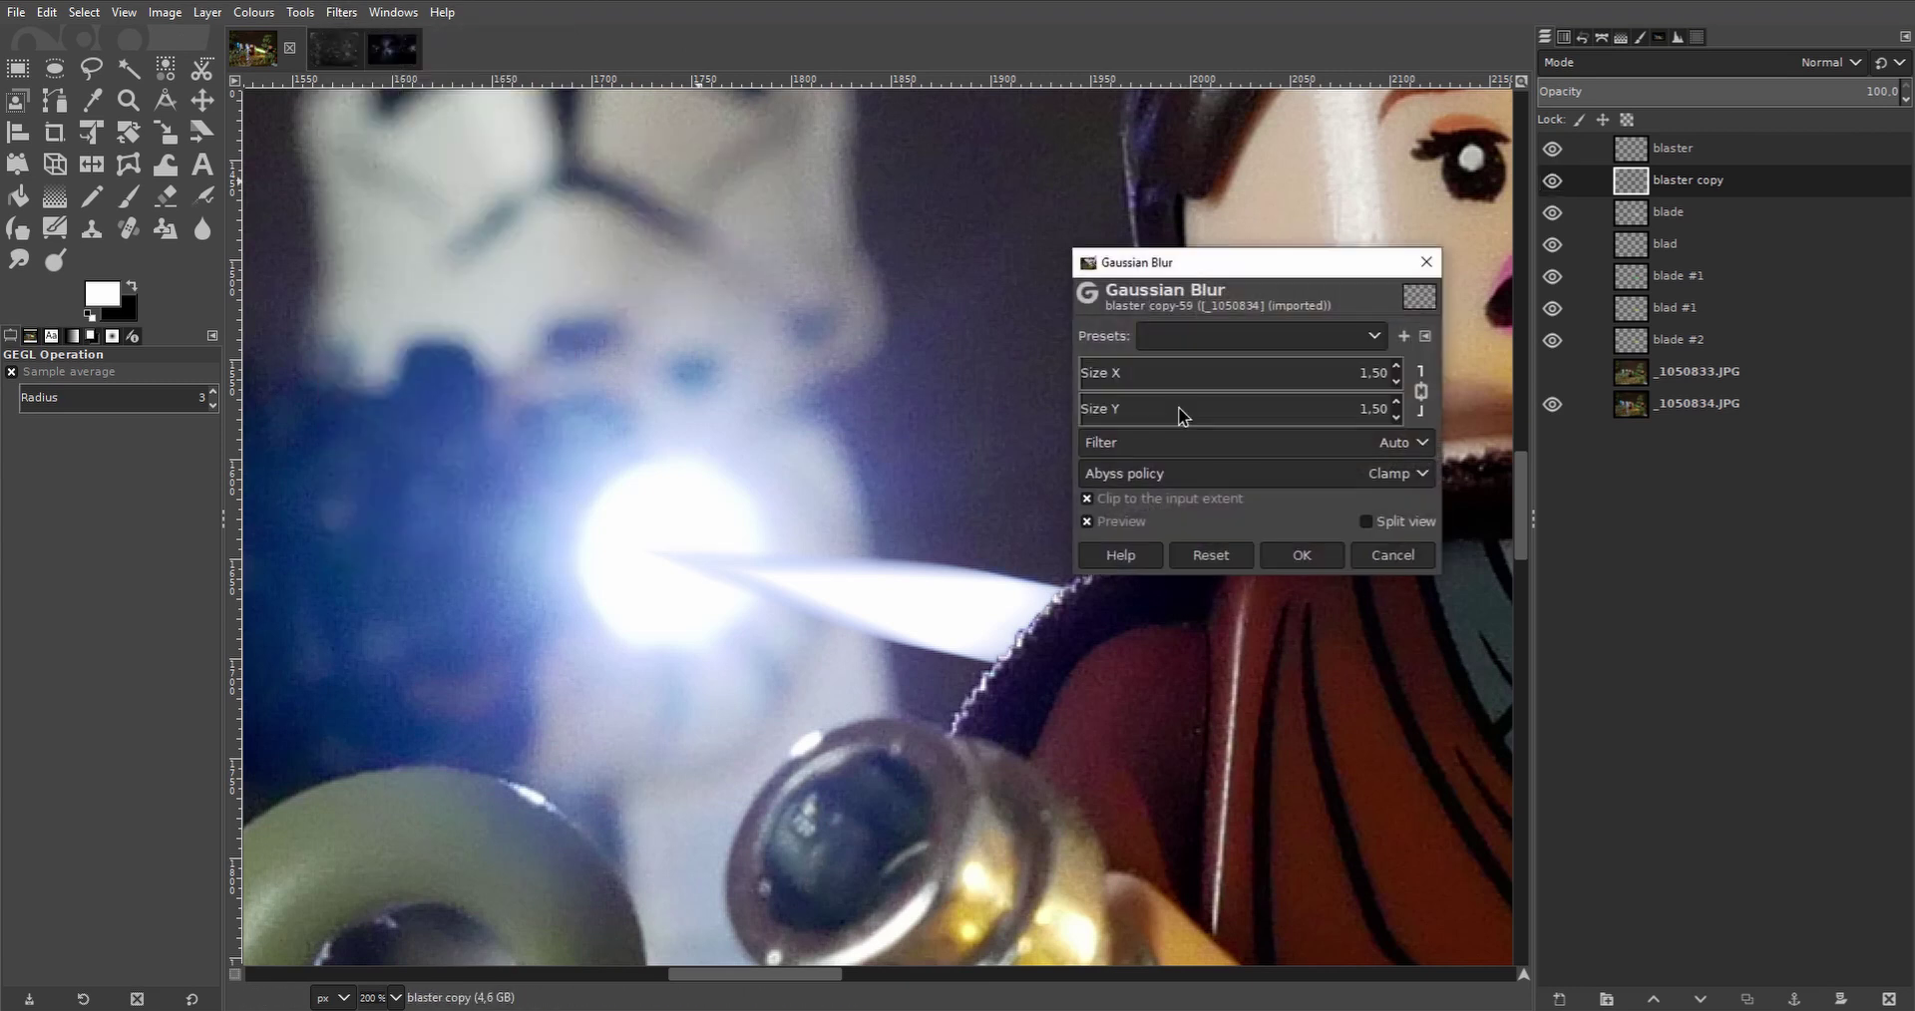
pyautogui.moveTo(1122, 374); pyautogui.dragTo(1147, 375)
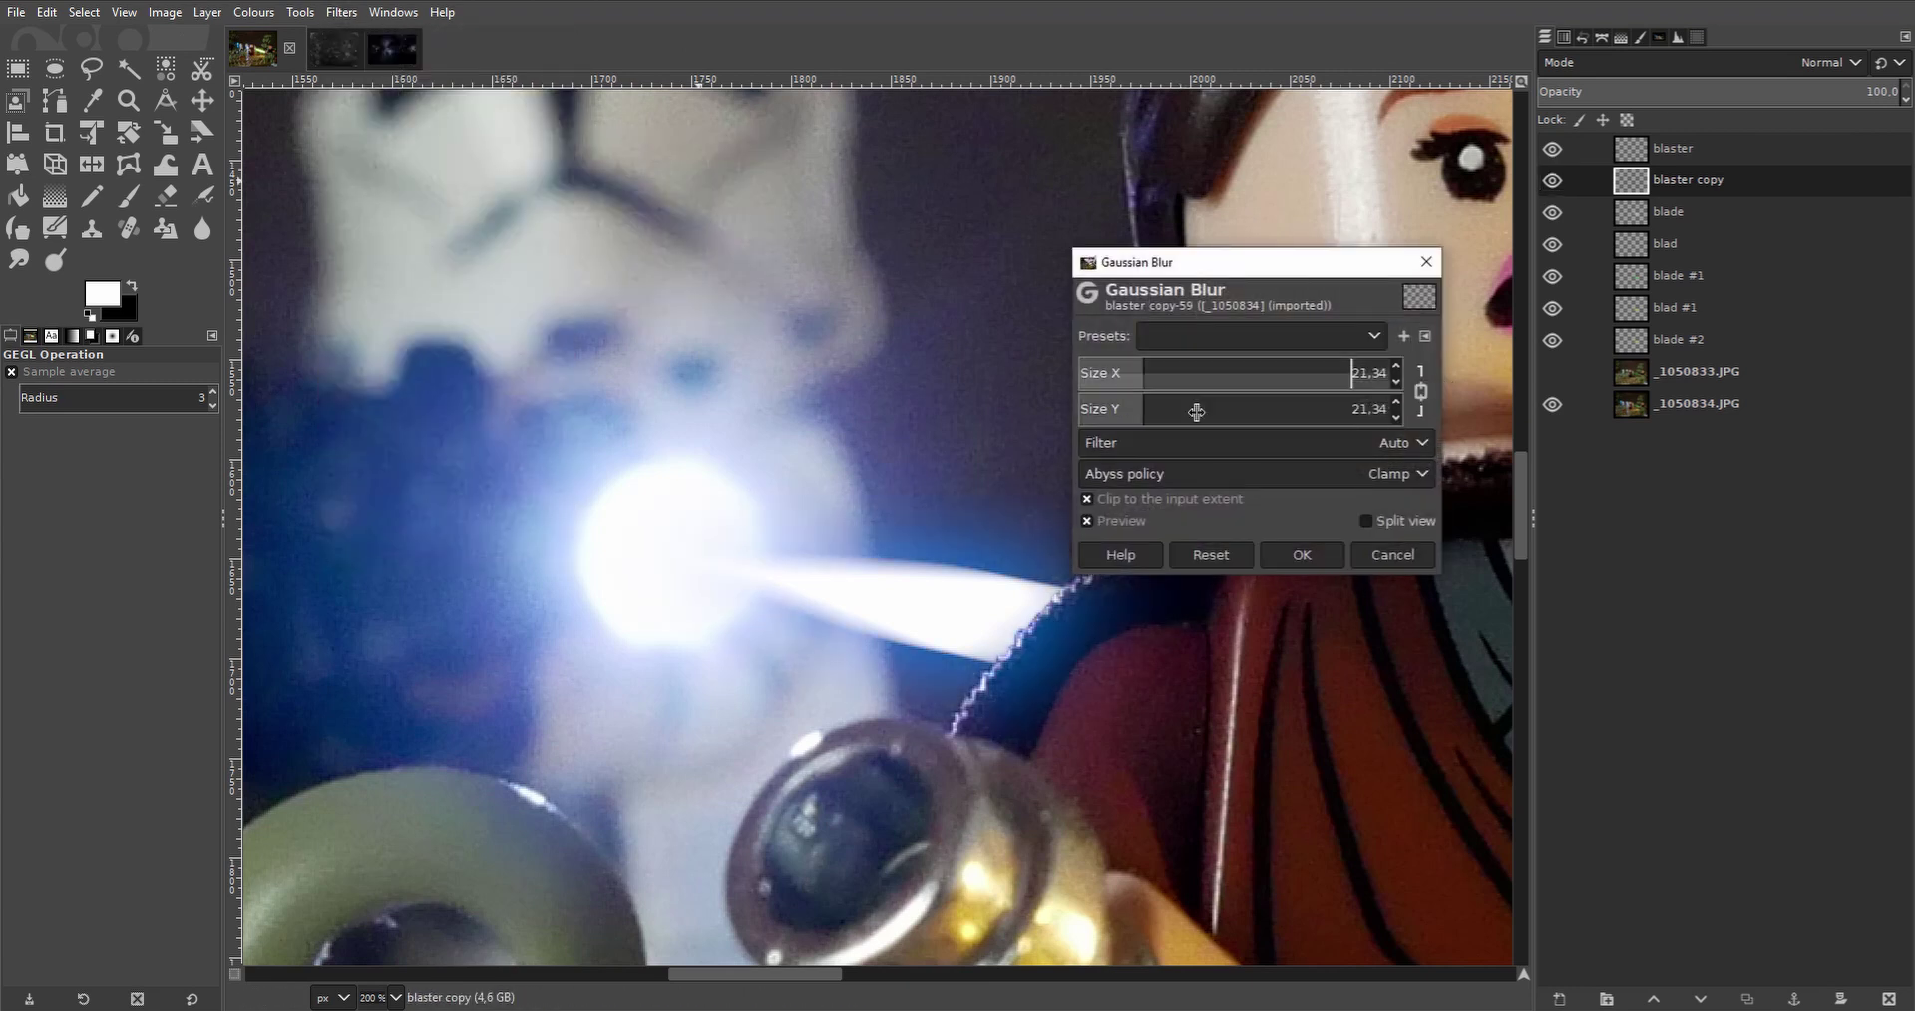
pyautogui.click(1302, 556)
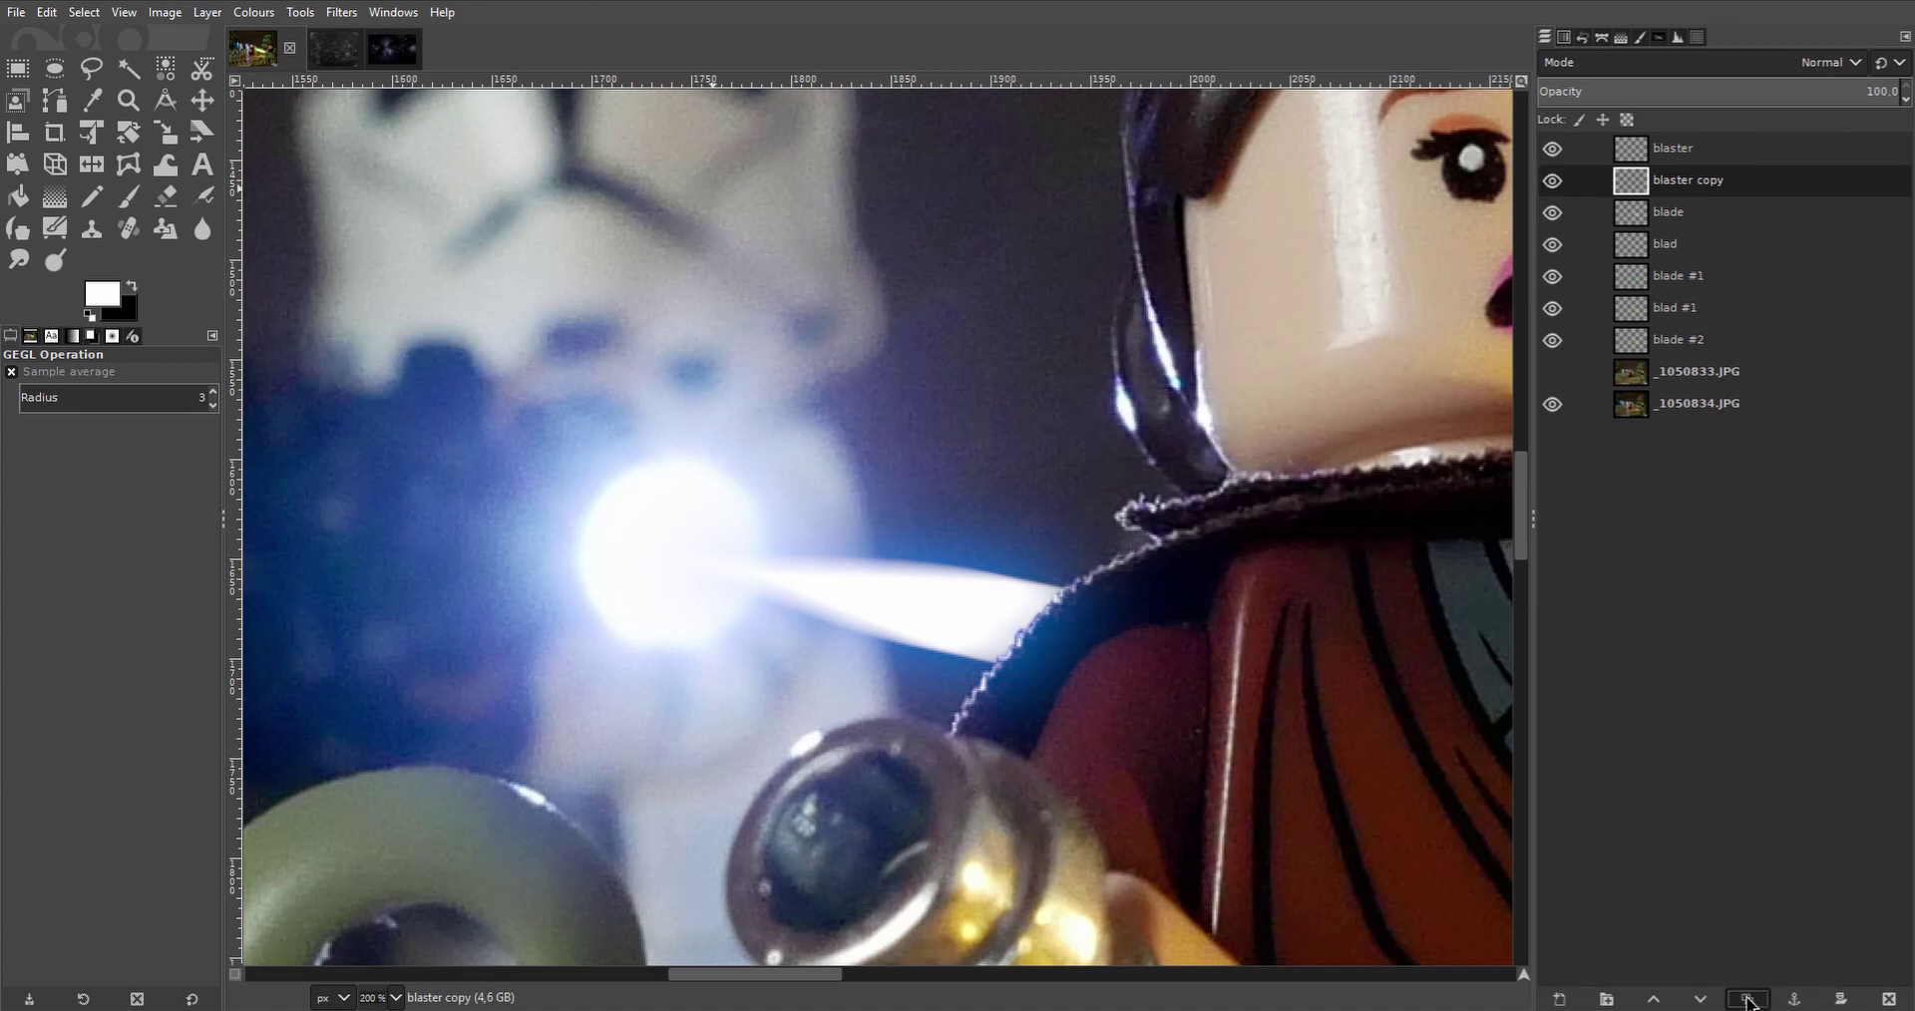
# Duplicate the blurred blue blaster copy layer and apply a Gaussian Blur of 55.56 in X and Y to the duplicate.
pyautogui.click(1747, 998)
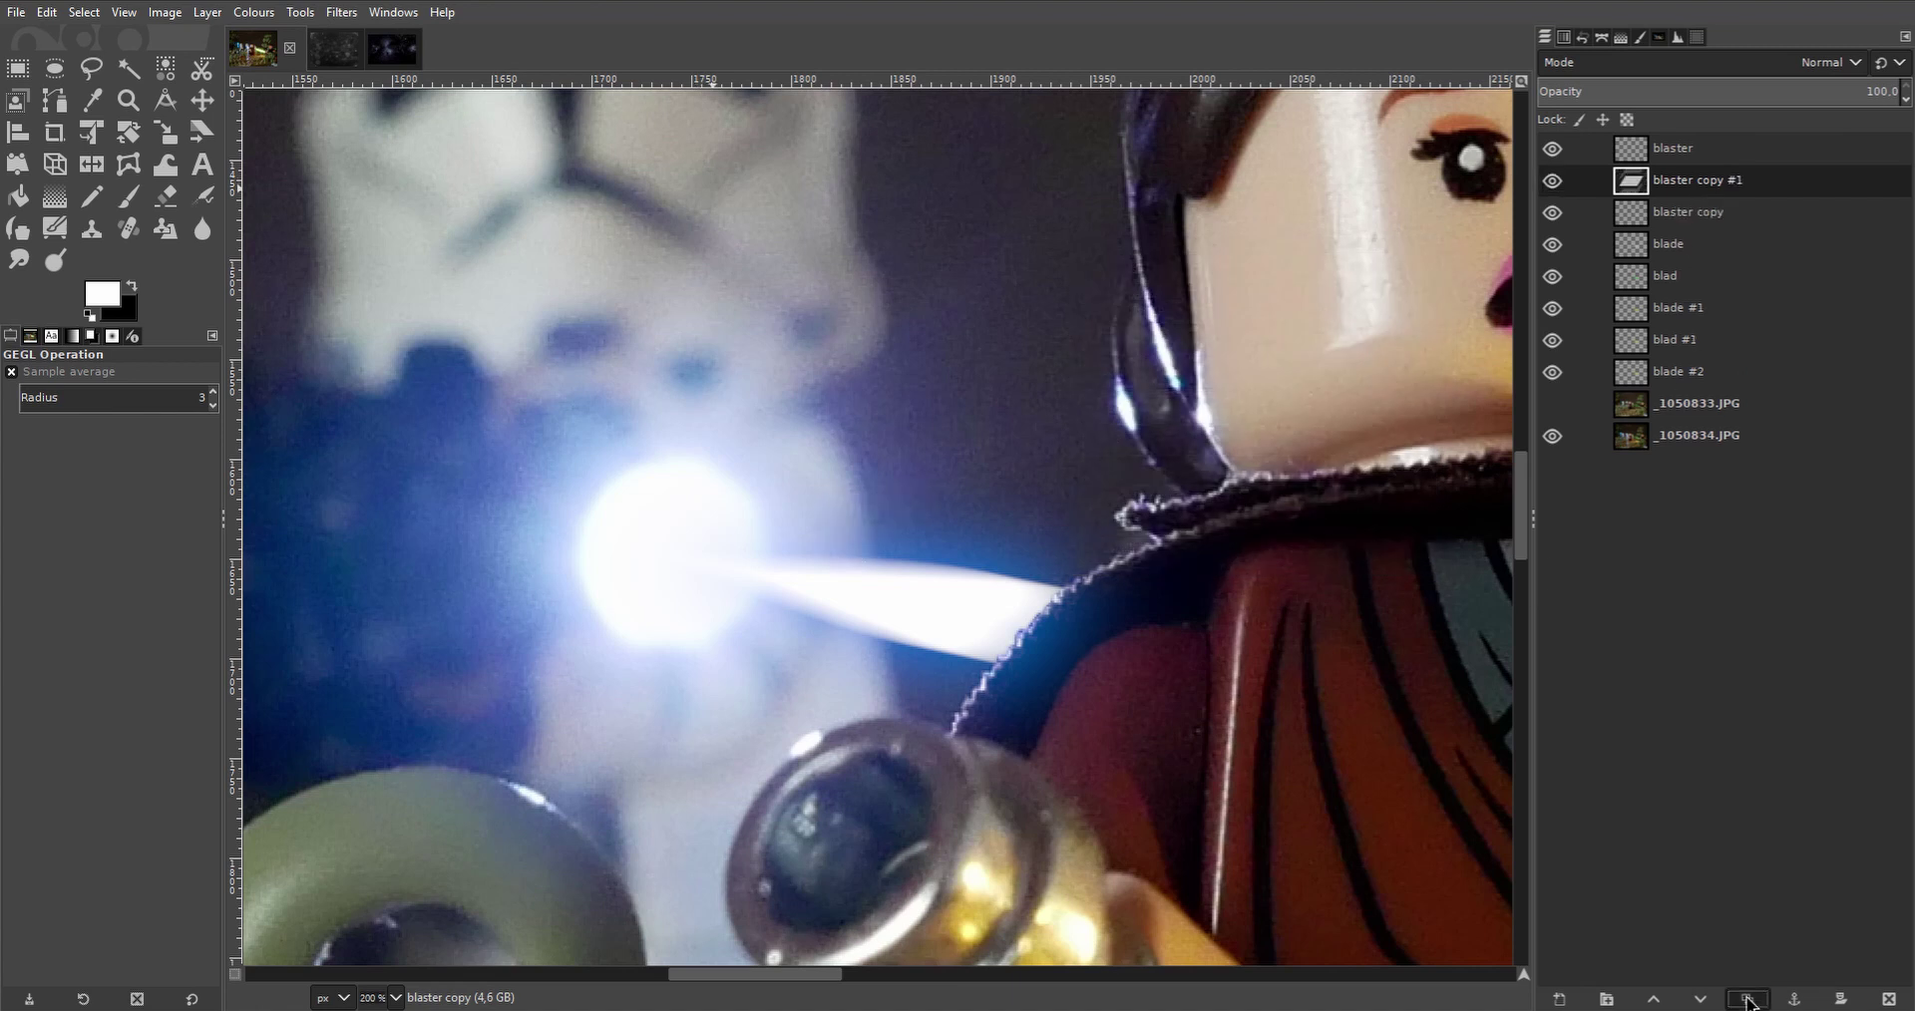
pyautogui.click(342, 13)
pyautogui.click(409, 63)
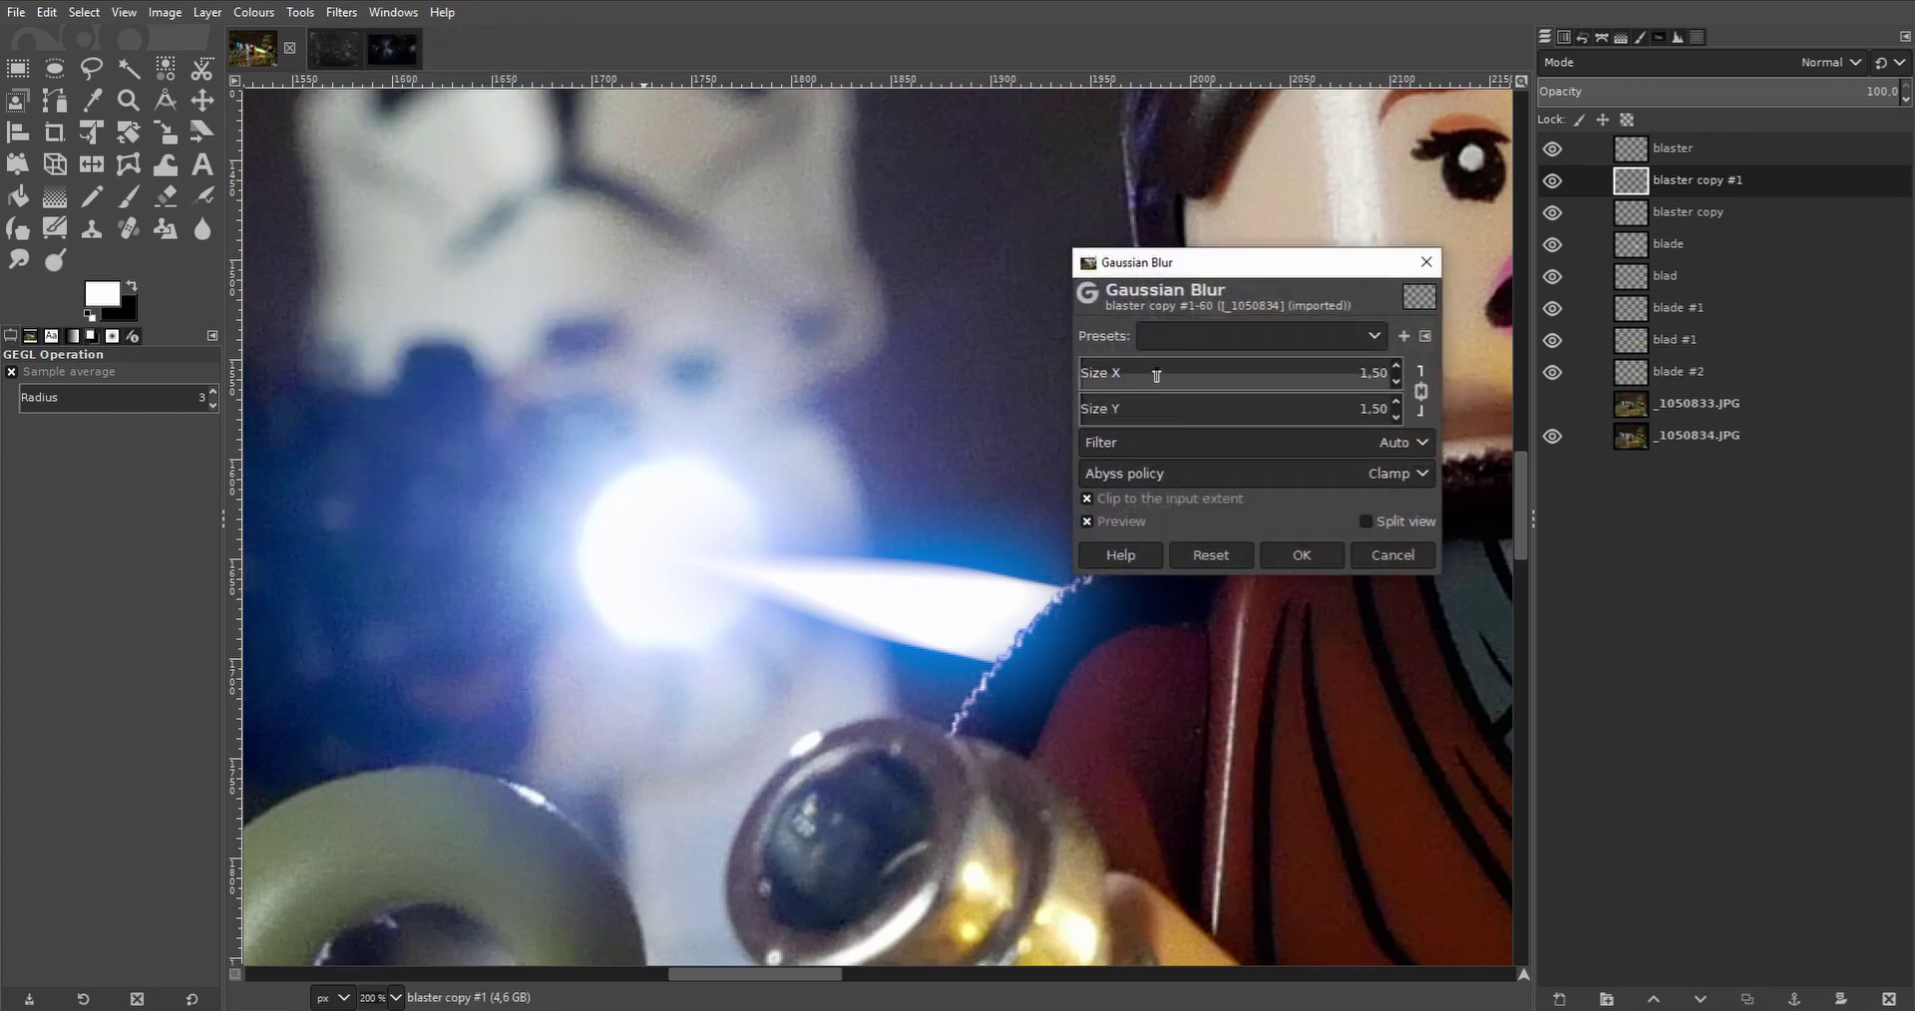
pyautogui.moveTo(1157, 375); pyautogui.dragTo(1250, 375)
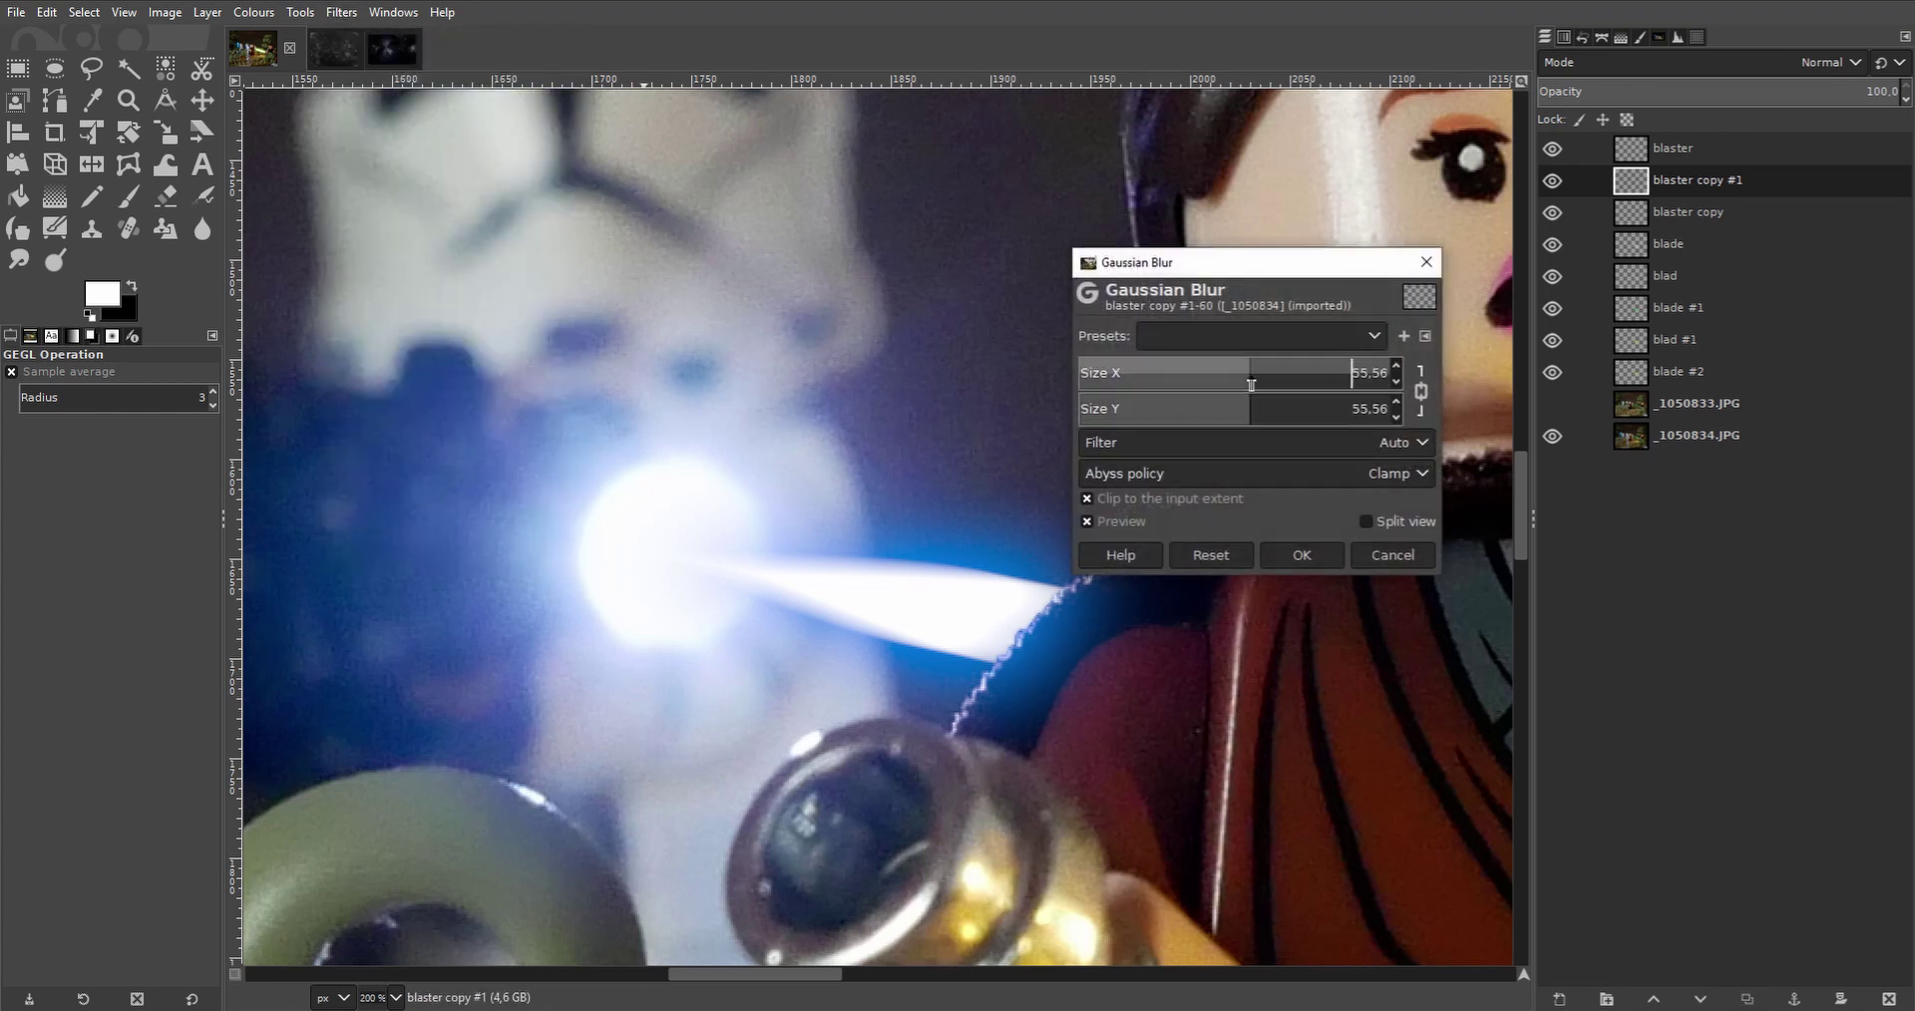
pyautogui.click(1302, 554)
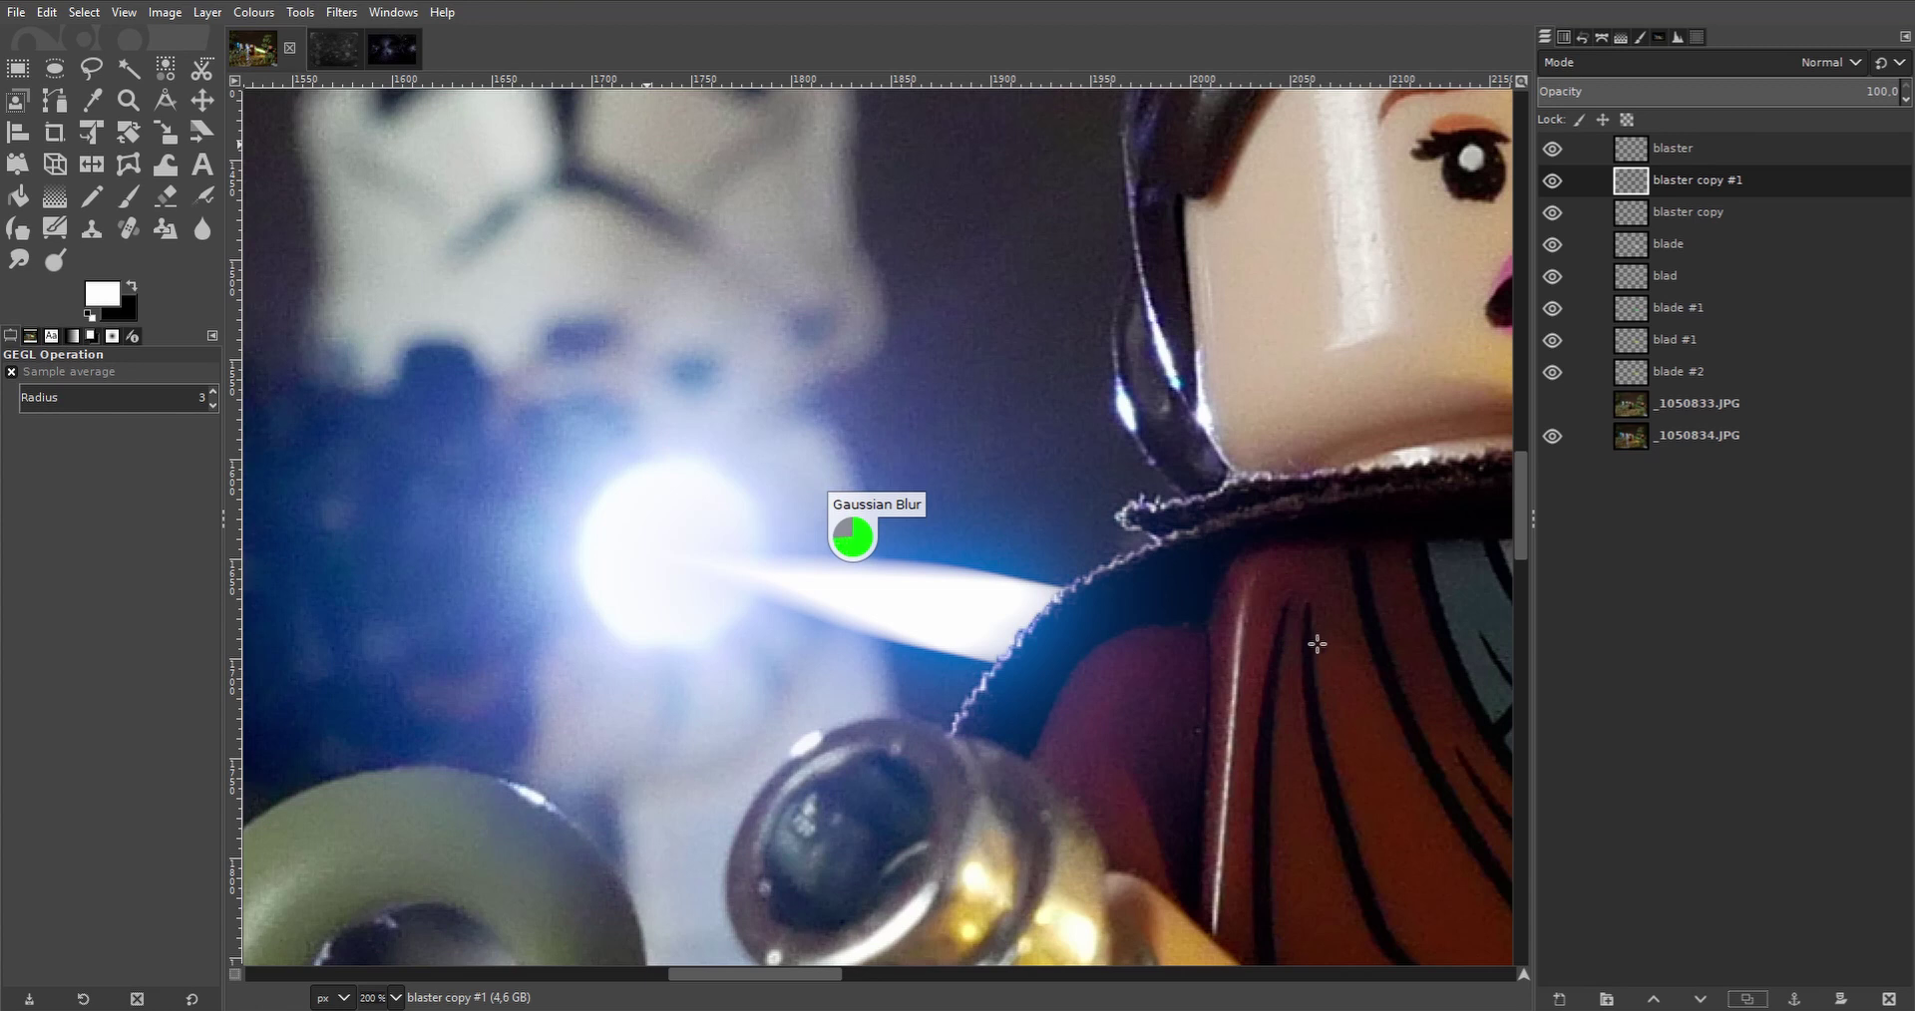
# Duplicate the white blaster layer, place the duplicate directly beneath it and hide the original.
pyautogui.click(1680, 152)
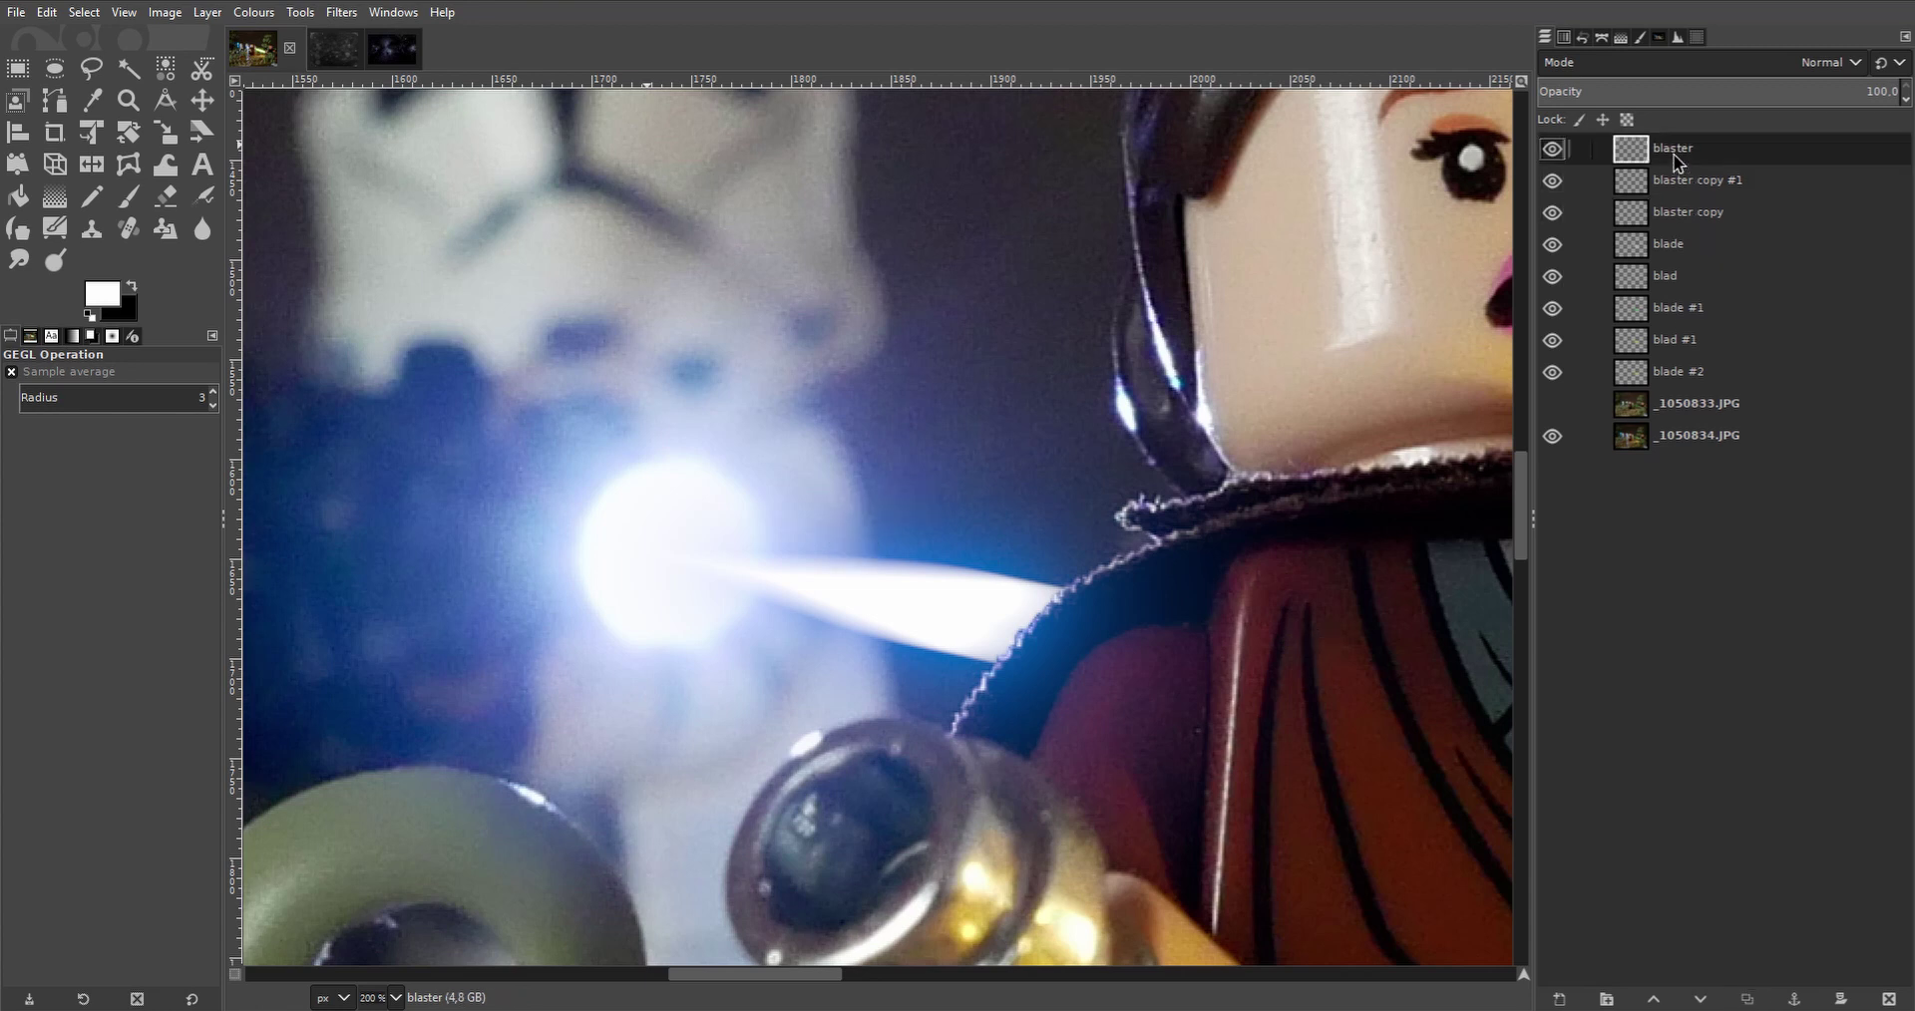
pyautogui.click(1747, 999)
pyautogui.moveTo(1700, 149); pyautogui.dragTo(1692, 199)
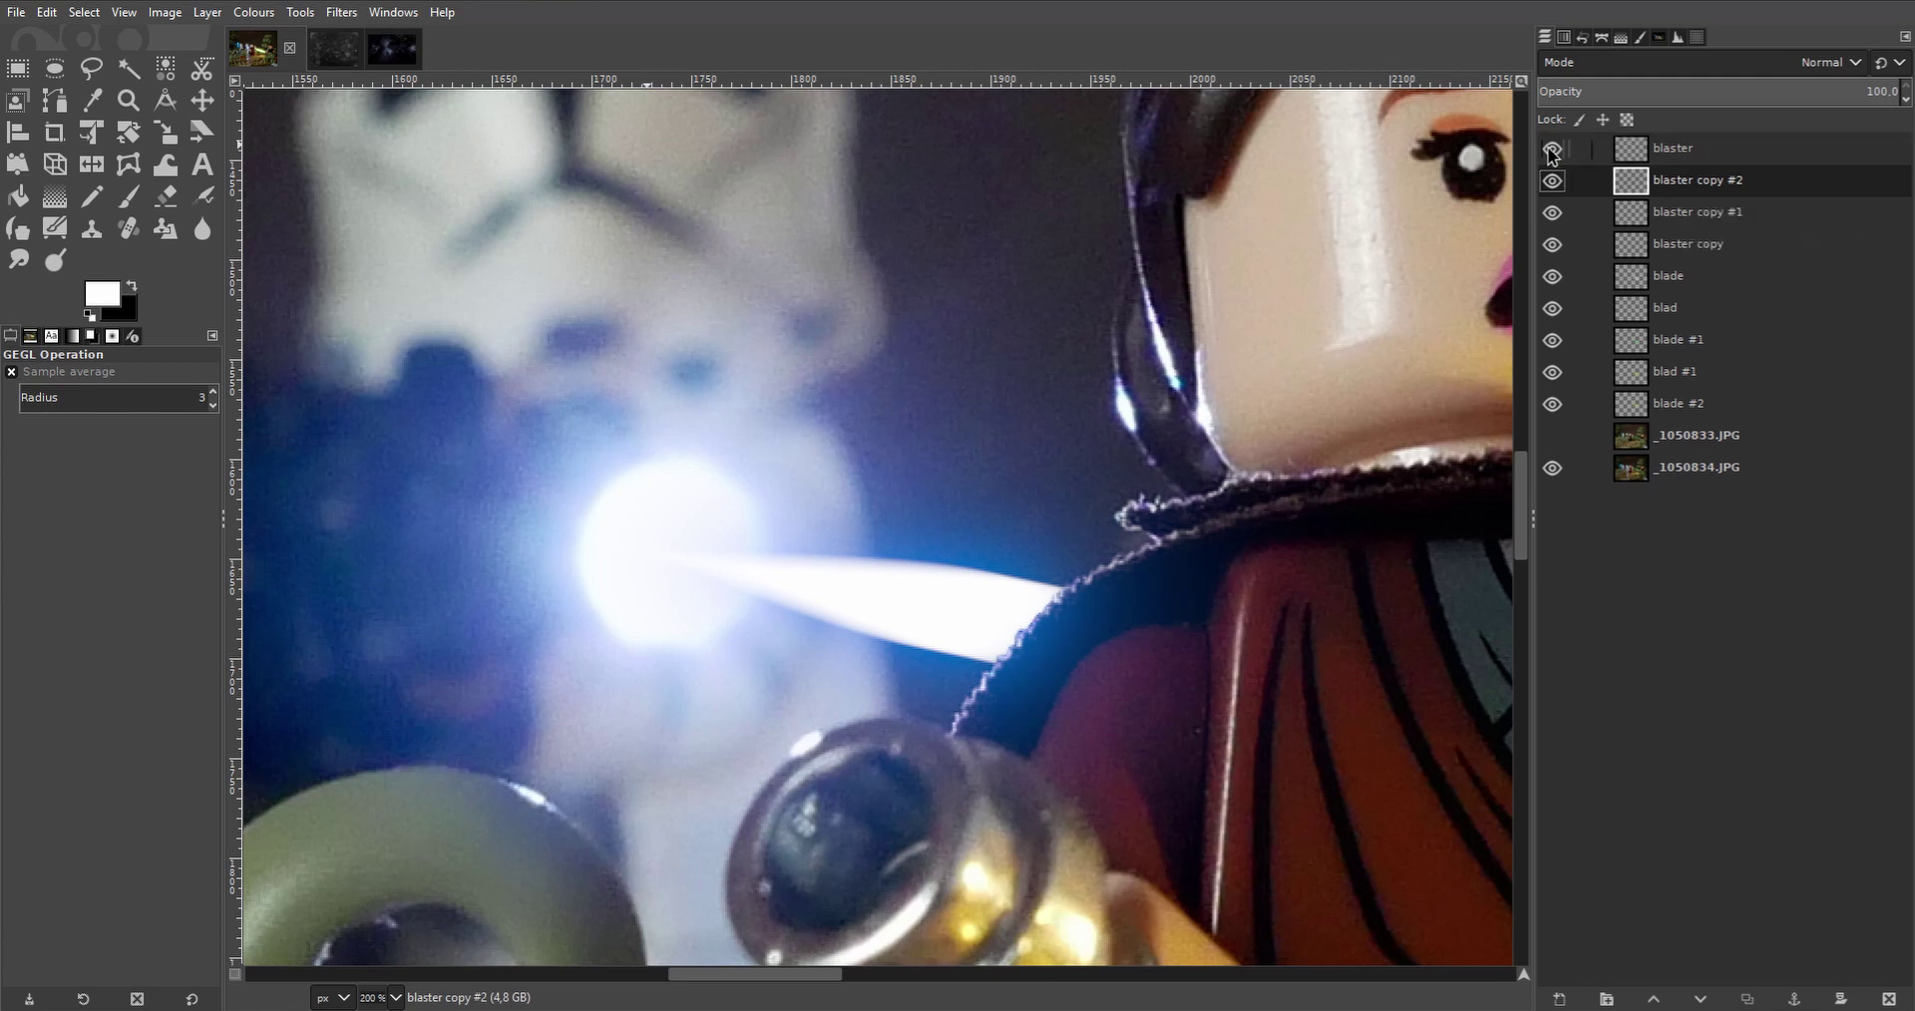
pyautogui.click(1552, 149)
# Colorize the blaster copy #2 layer light blue with hue 0.5785, saturation 1.0000 and lightness -0.215, starting from the last used settings.
pyautogui.click(253, 12)
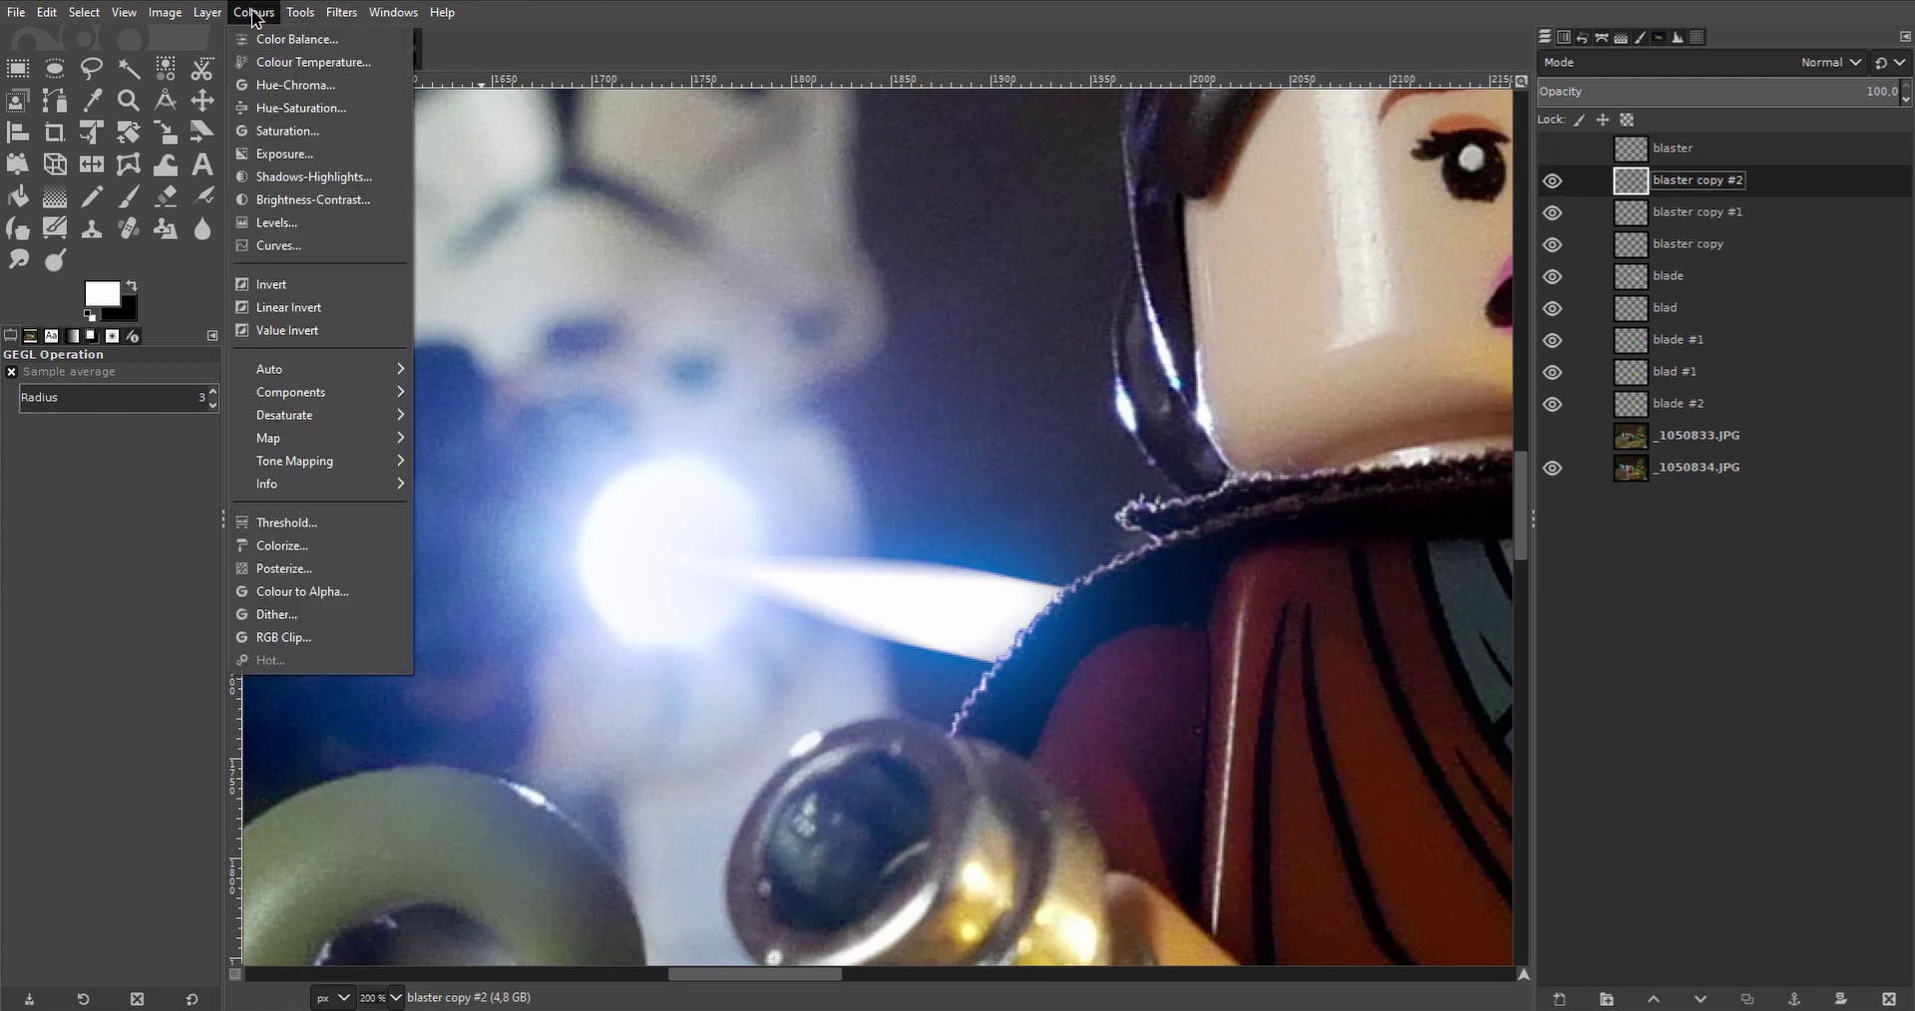
pyautogui.click(296, 552)
pyautogui.click(1279, 342)
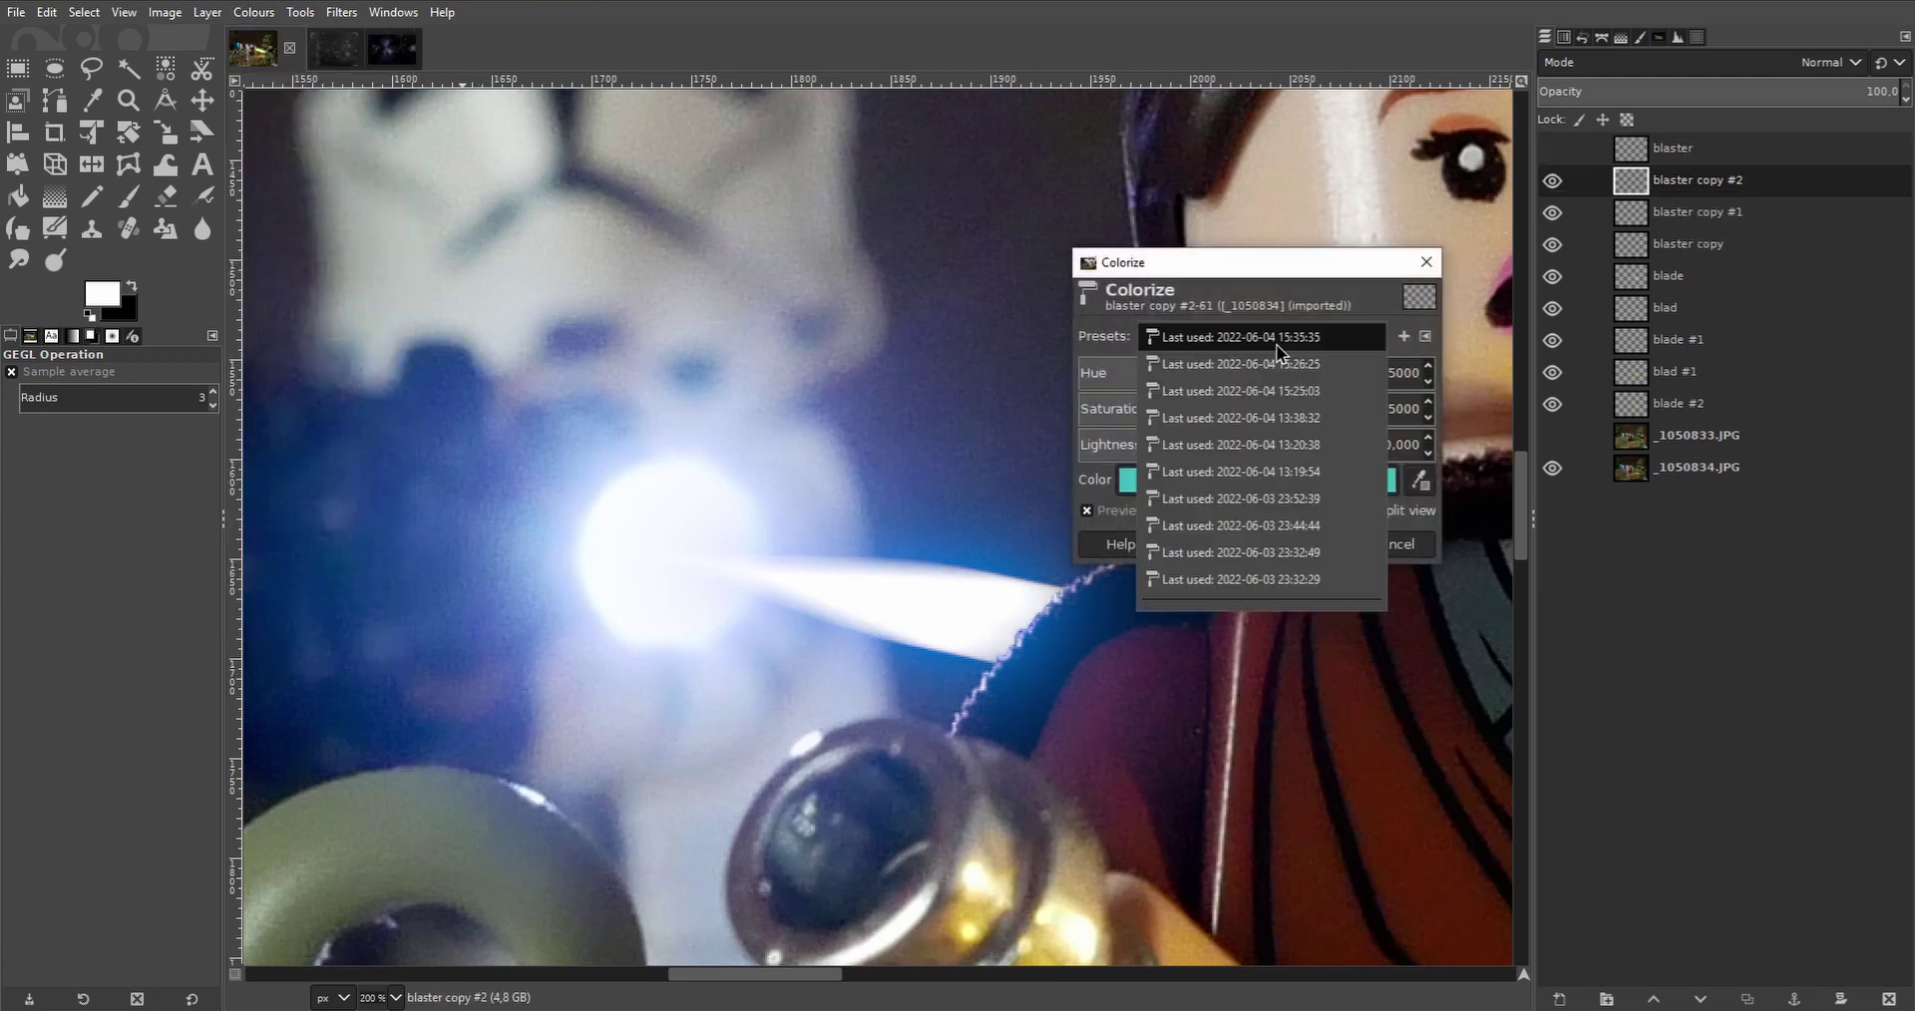
pyautogui.click(1277, 343)
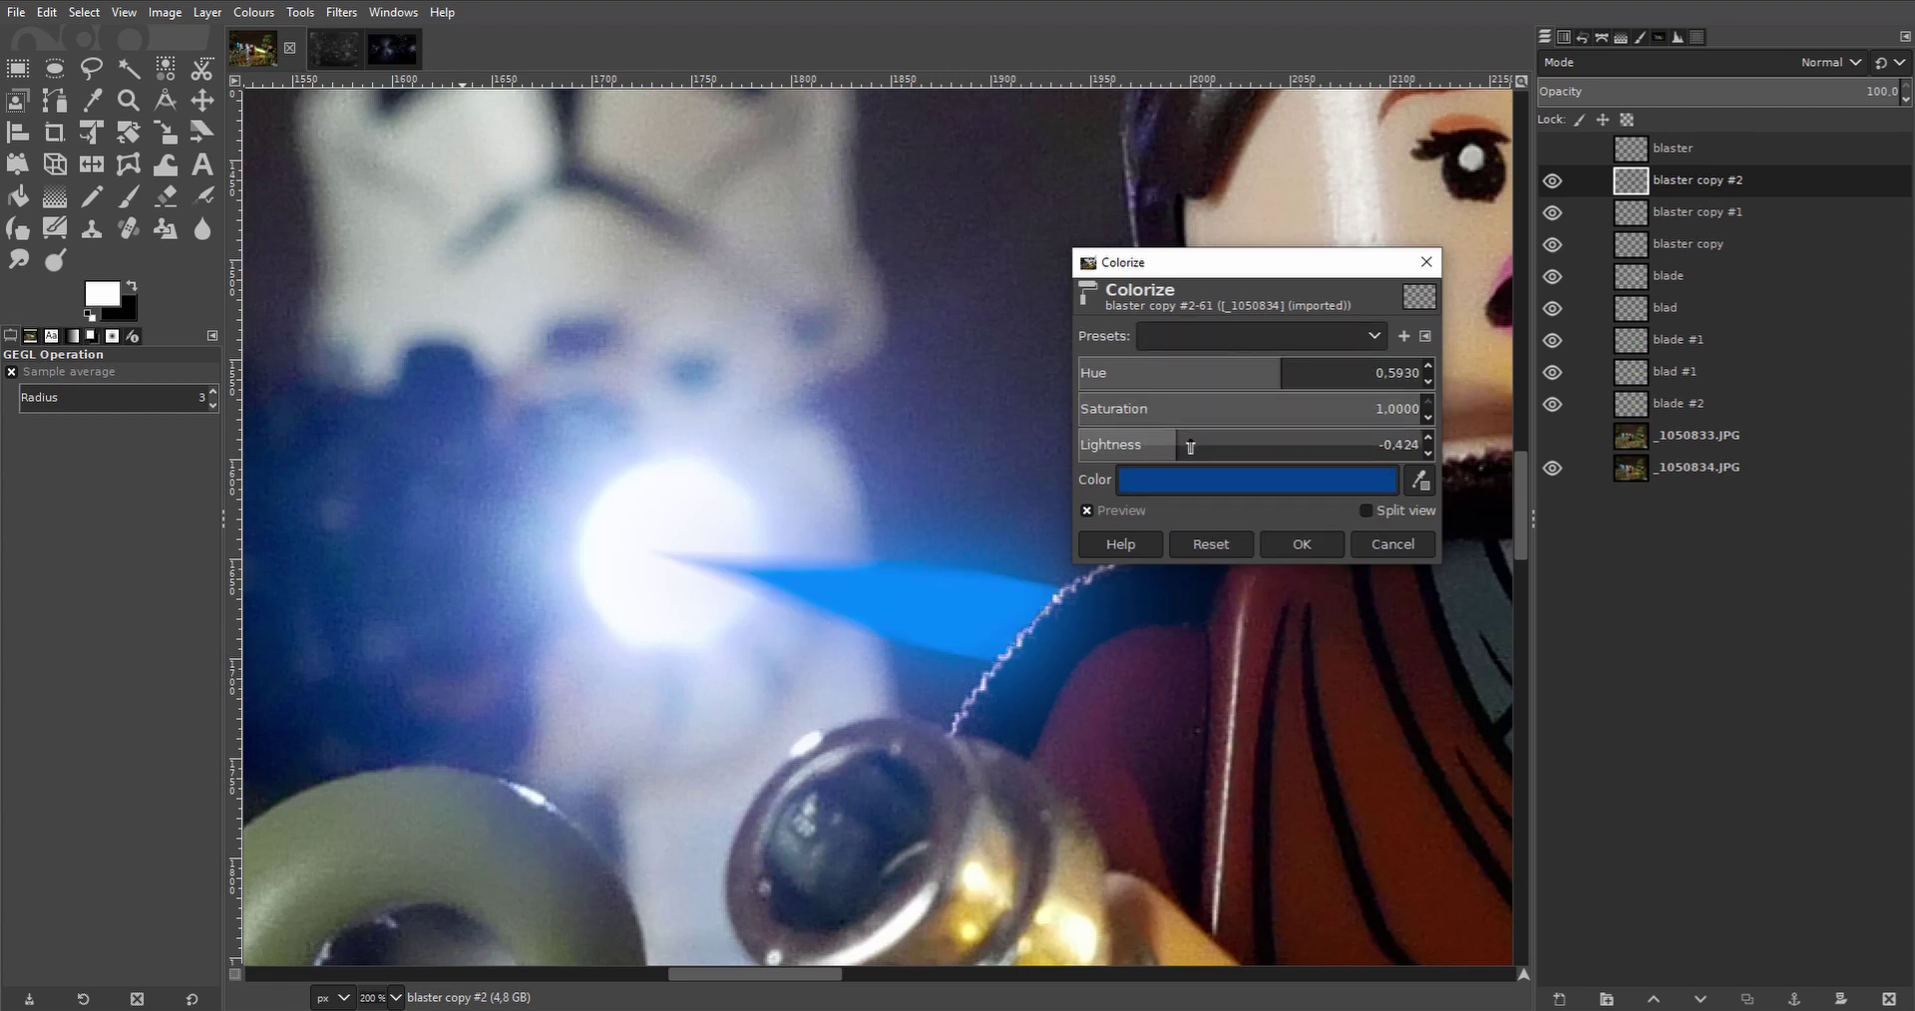
pyautogui.moveTo(1190, 446); pyautogui.dragTo(1212, 446)
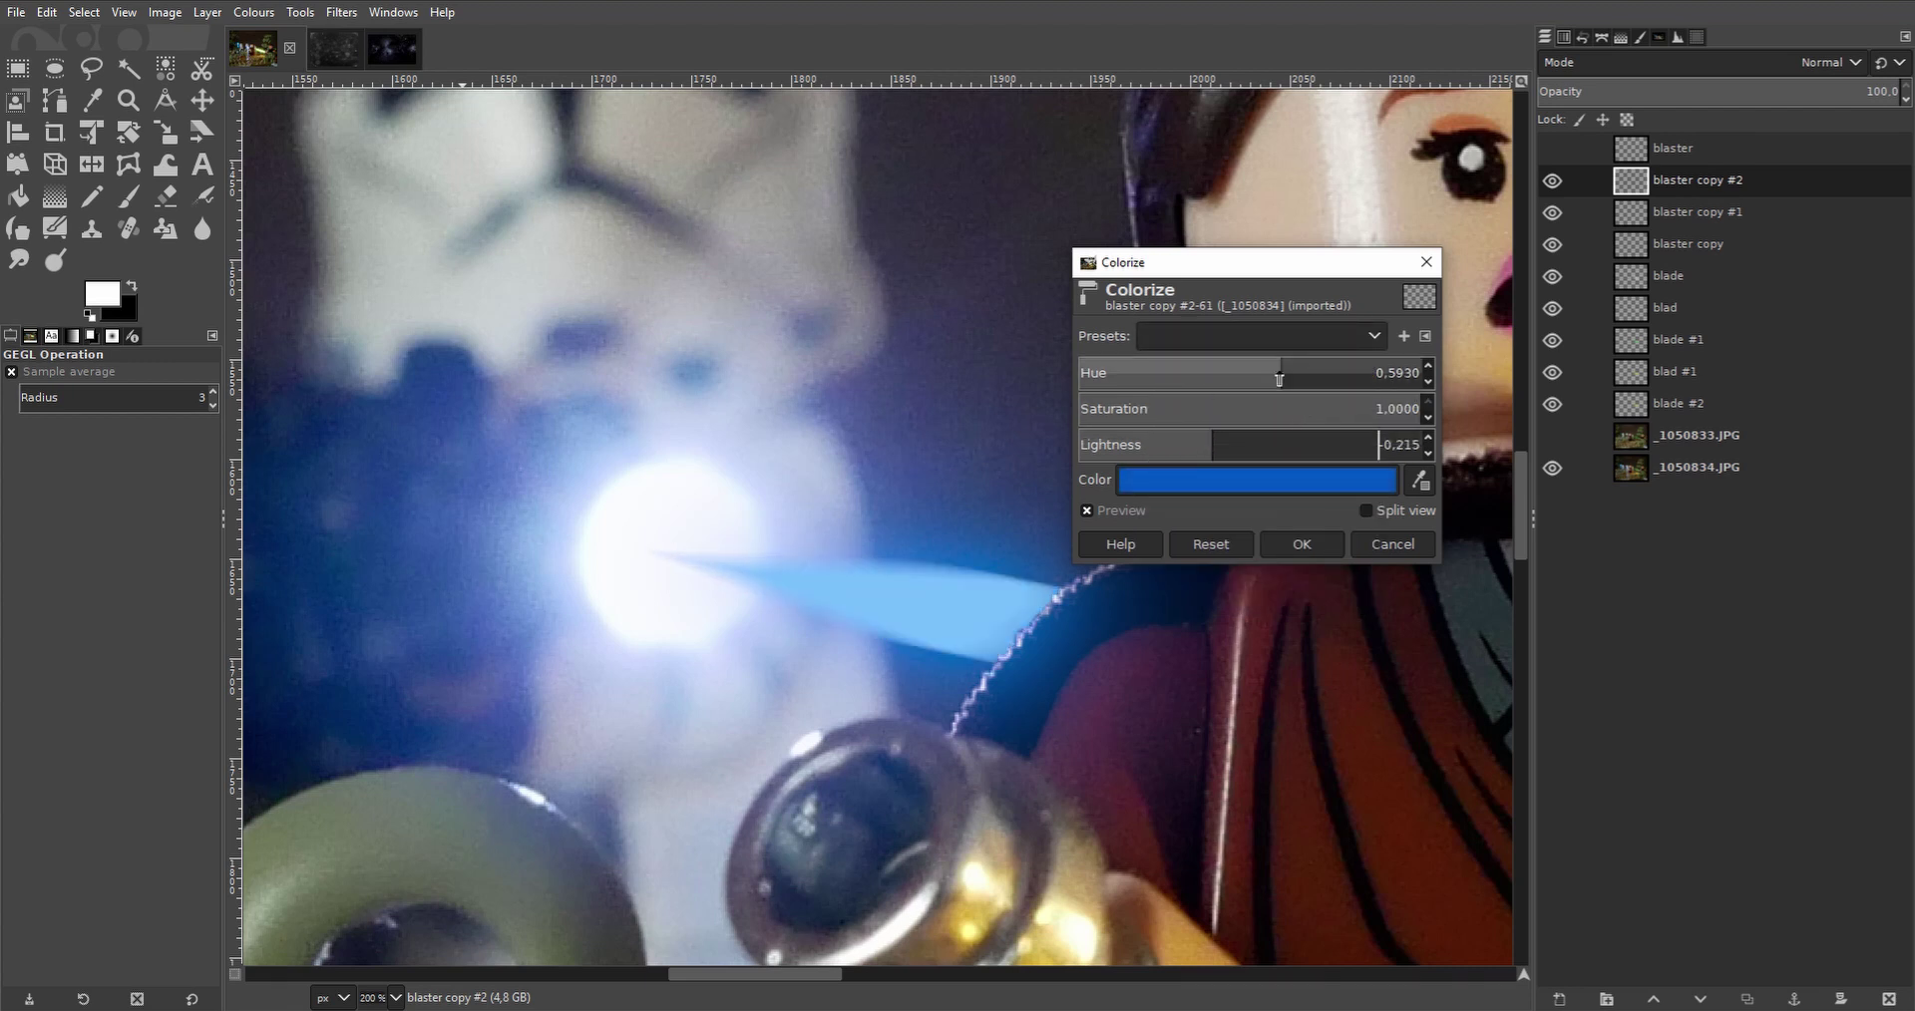
pyautogui.moveTo(1276, 378); pyautogui.dragTo(1269, 377)
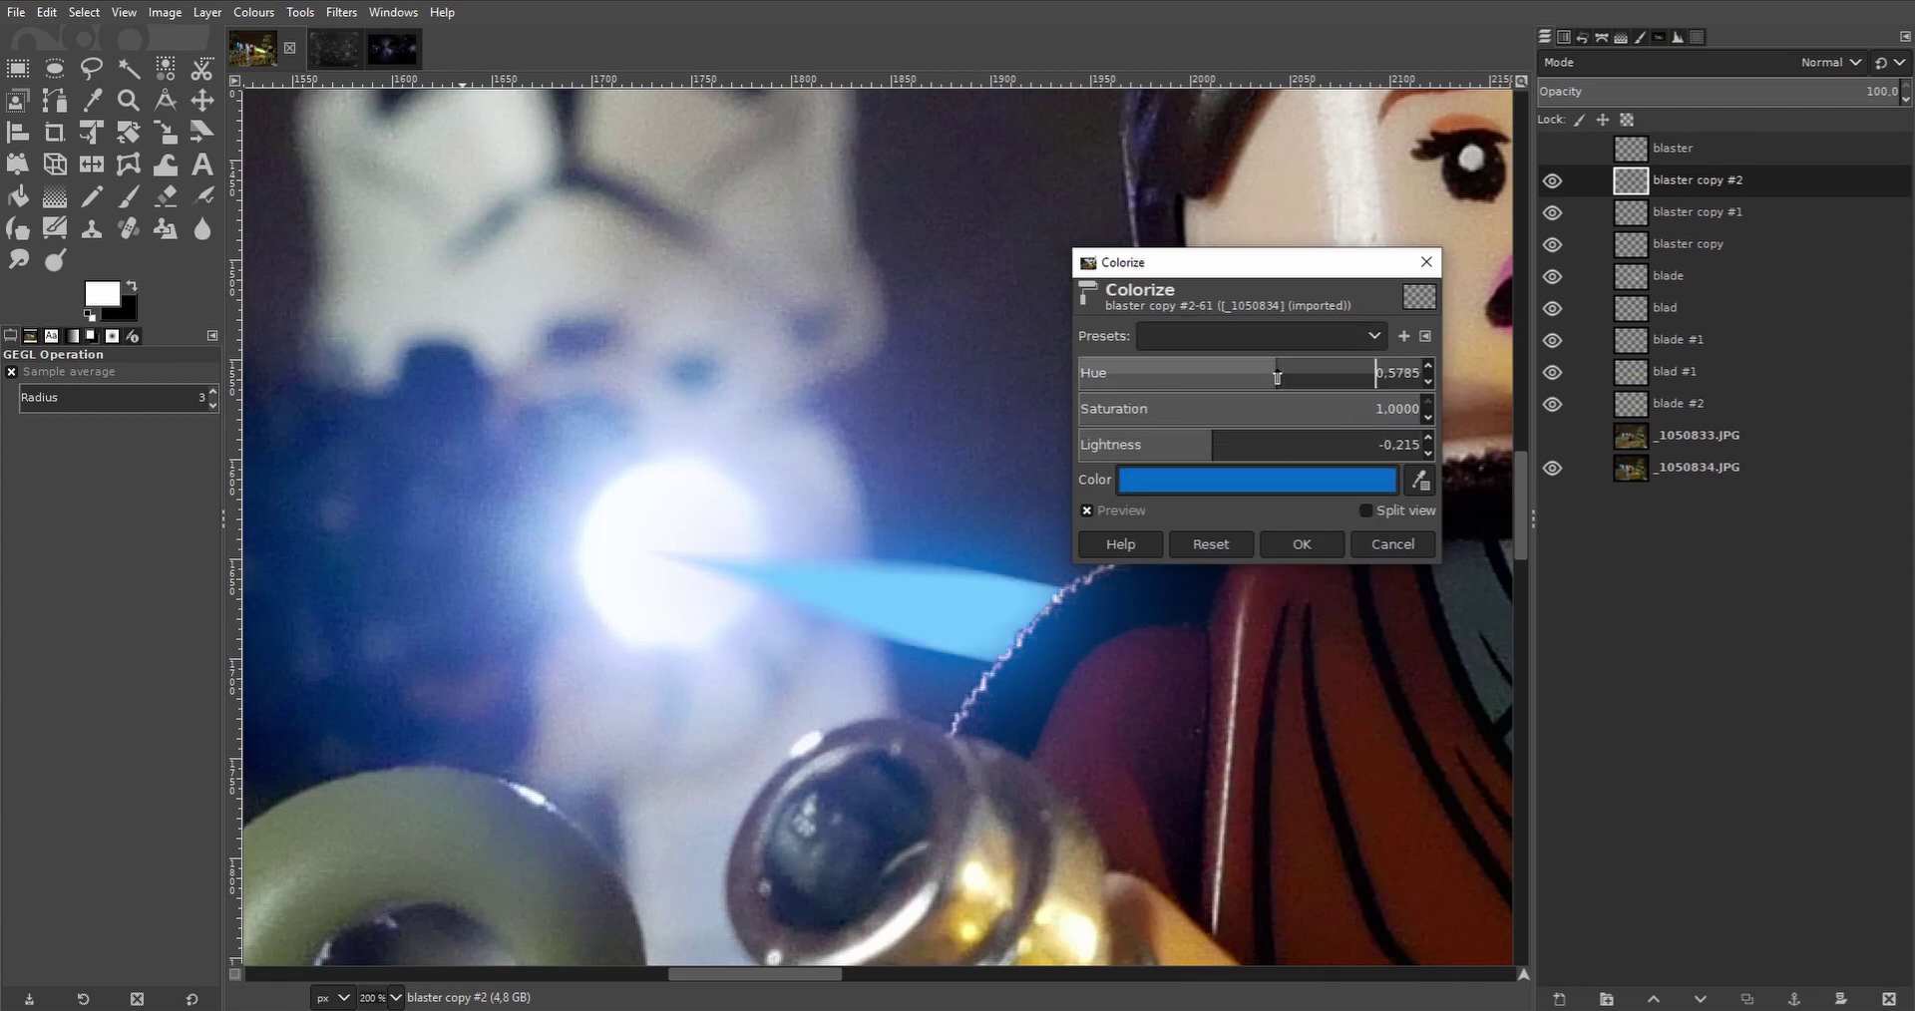
pyautogui.click(1301, 545)
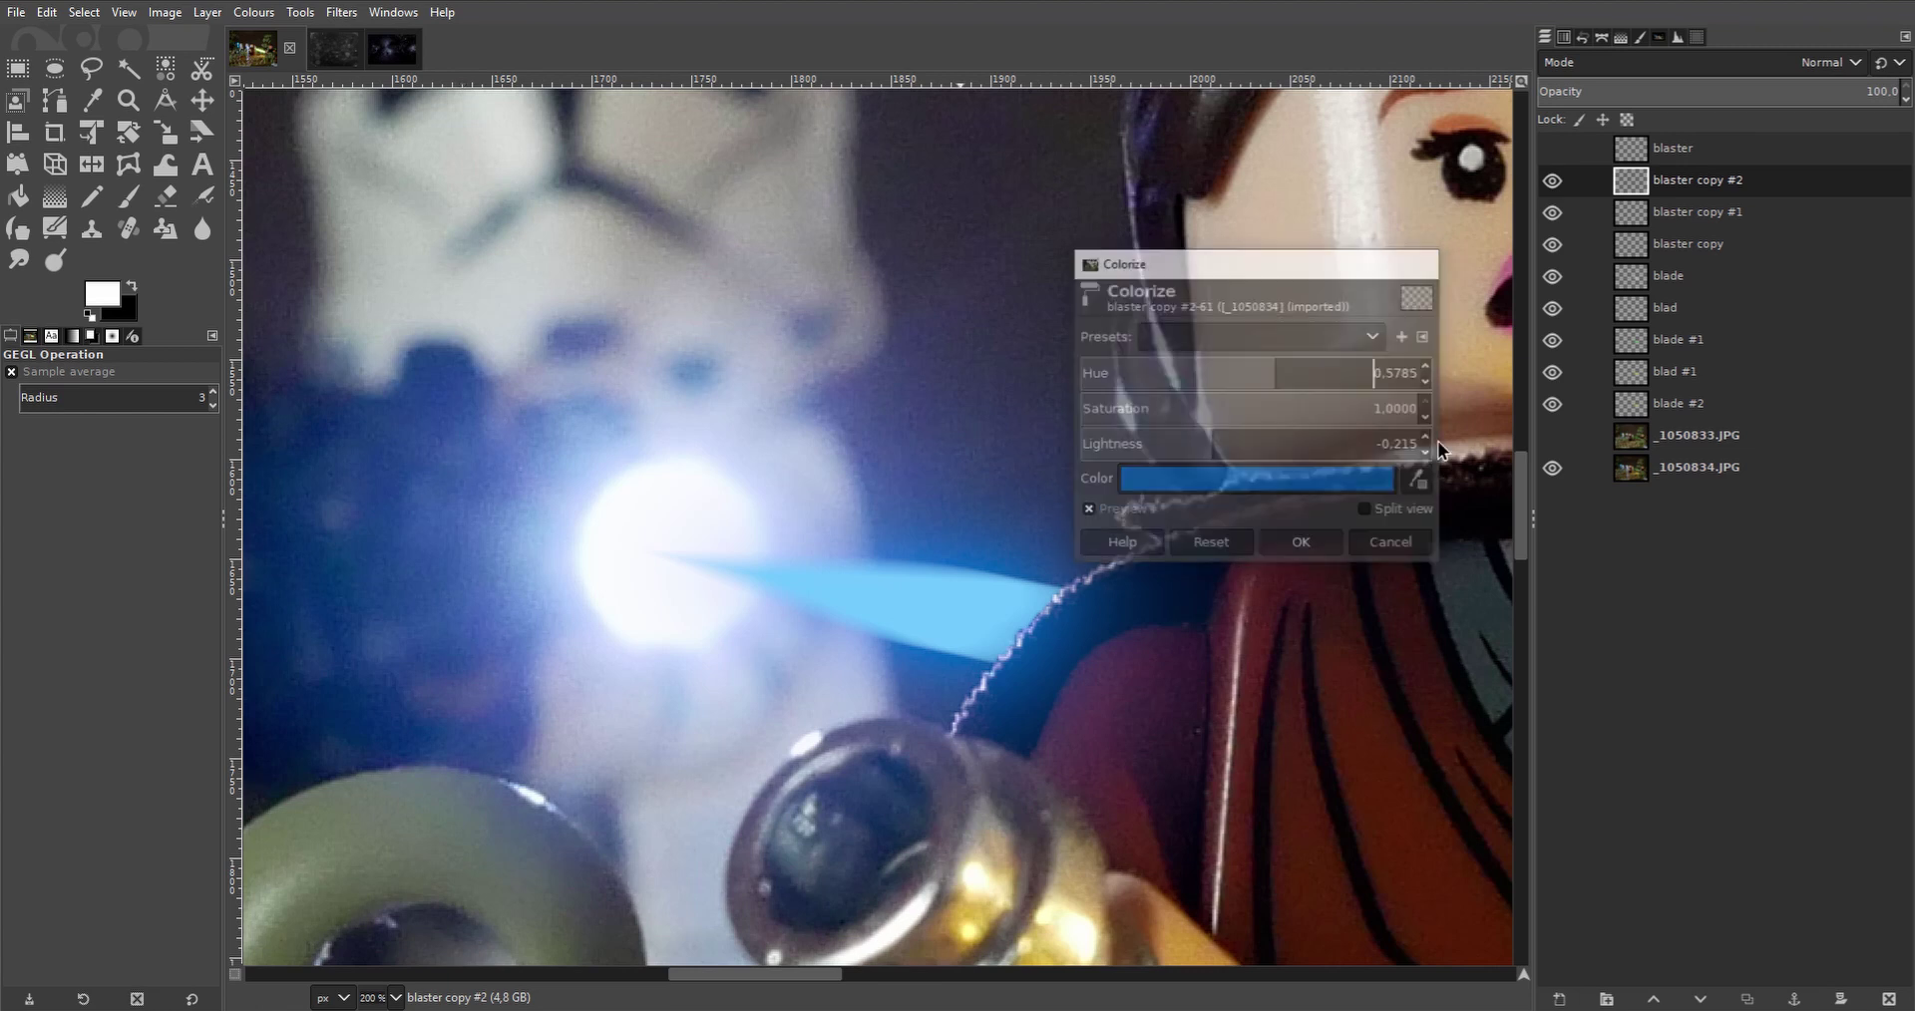
# Apply a Gaussian Blur of 10.15 in X and Y to blaster copy #2 and show the white blaster layer again.
pyautogui.click(356, 20)
pyautogui.moveTo(488, 142)
pyautogui.click(631, 147)
pyautogui.click(1139, 375)
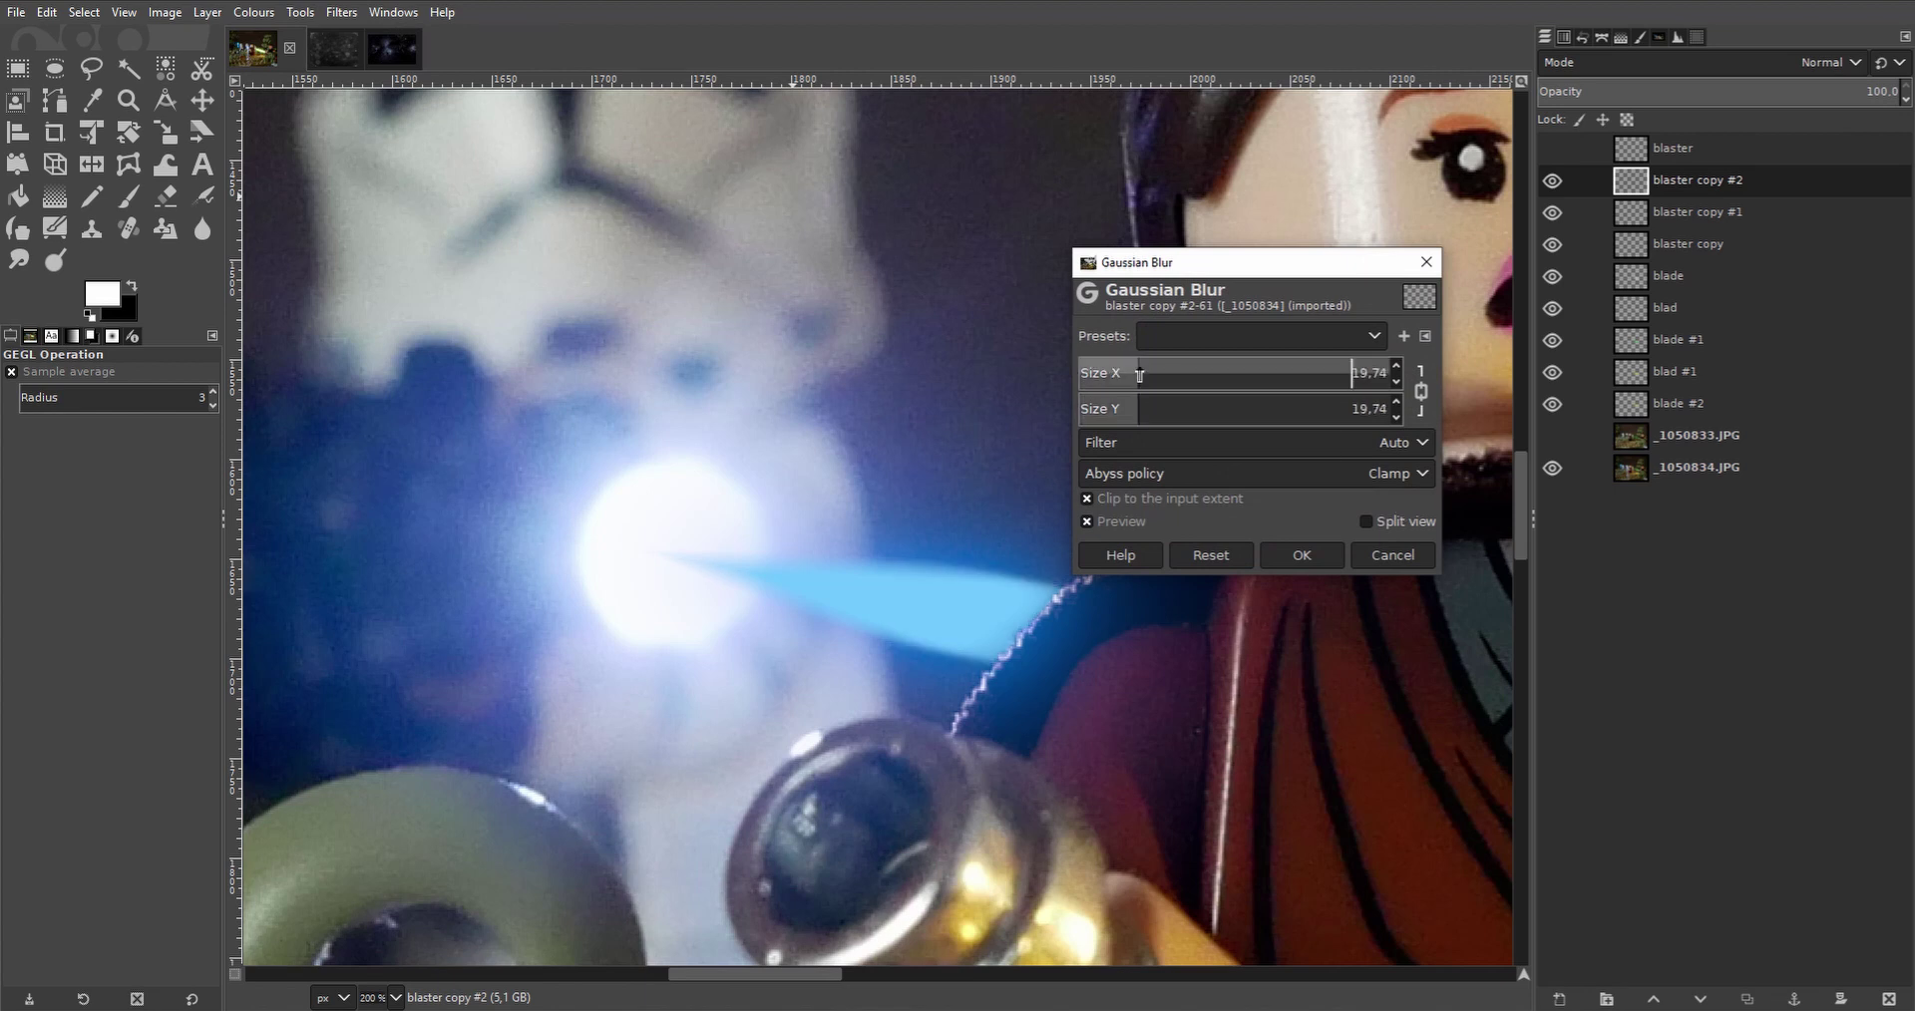
pyautogui.click(1117, 373)
pyautogui.click(1108, 373)
pyautogui.click(1551, 151)
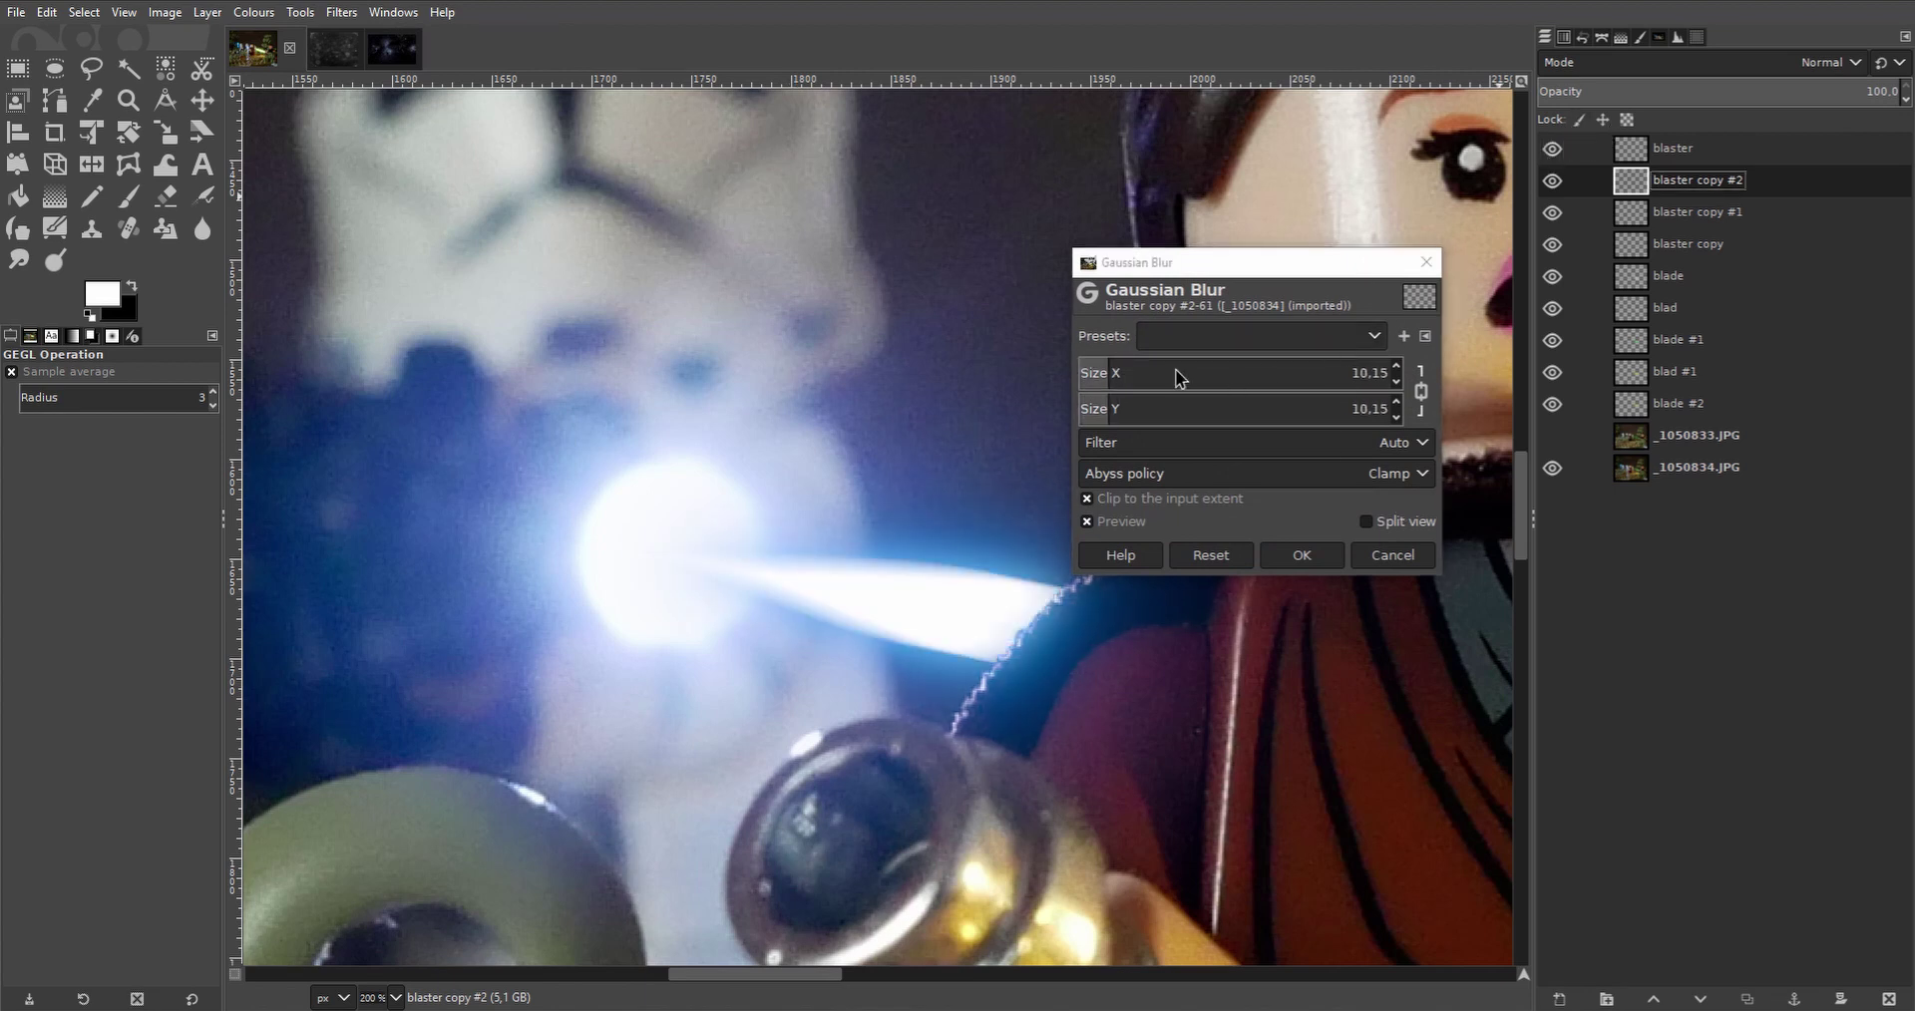
pyautogui.click(1551, 183)
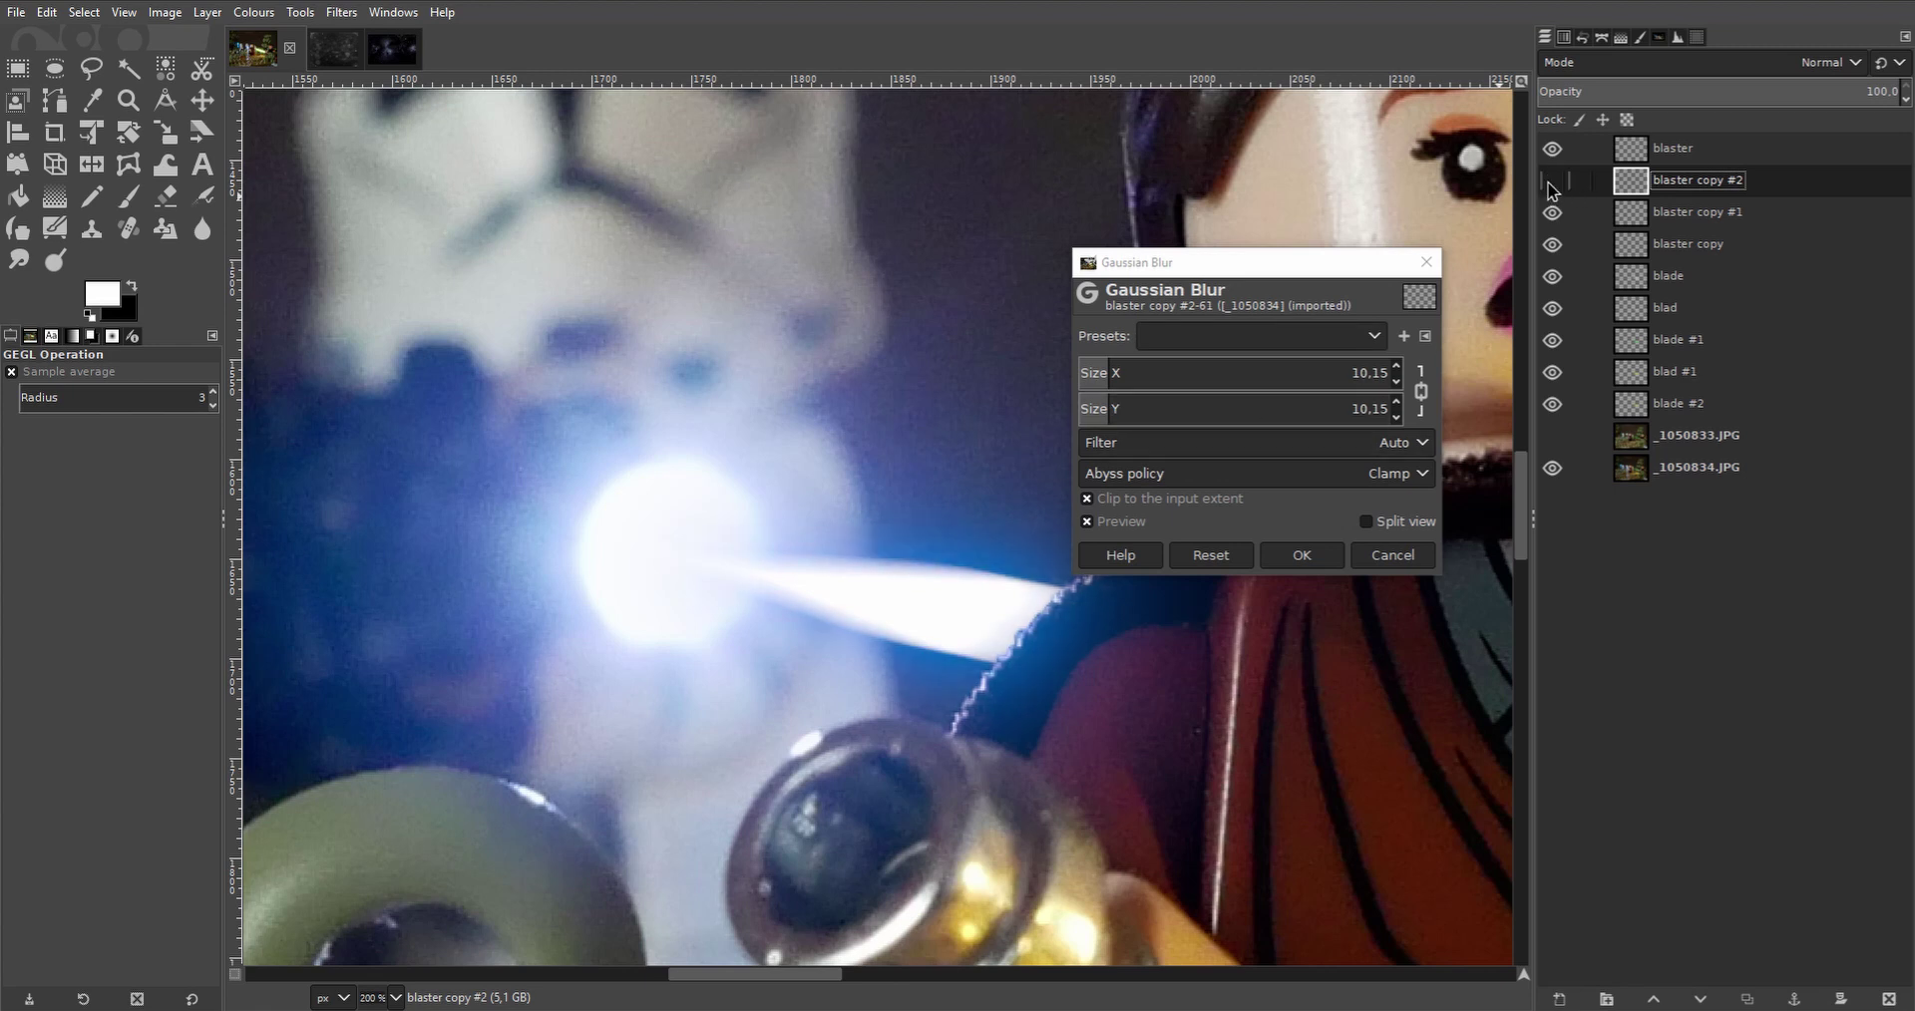
pyautogui.click(1552, 183)
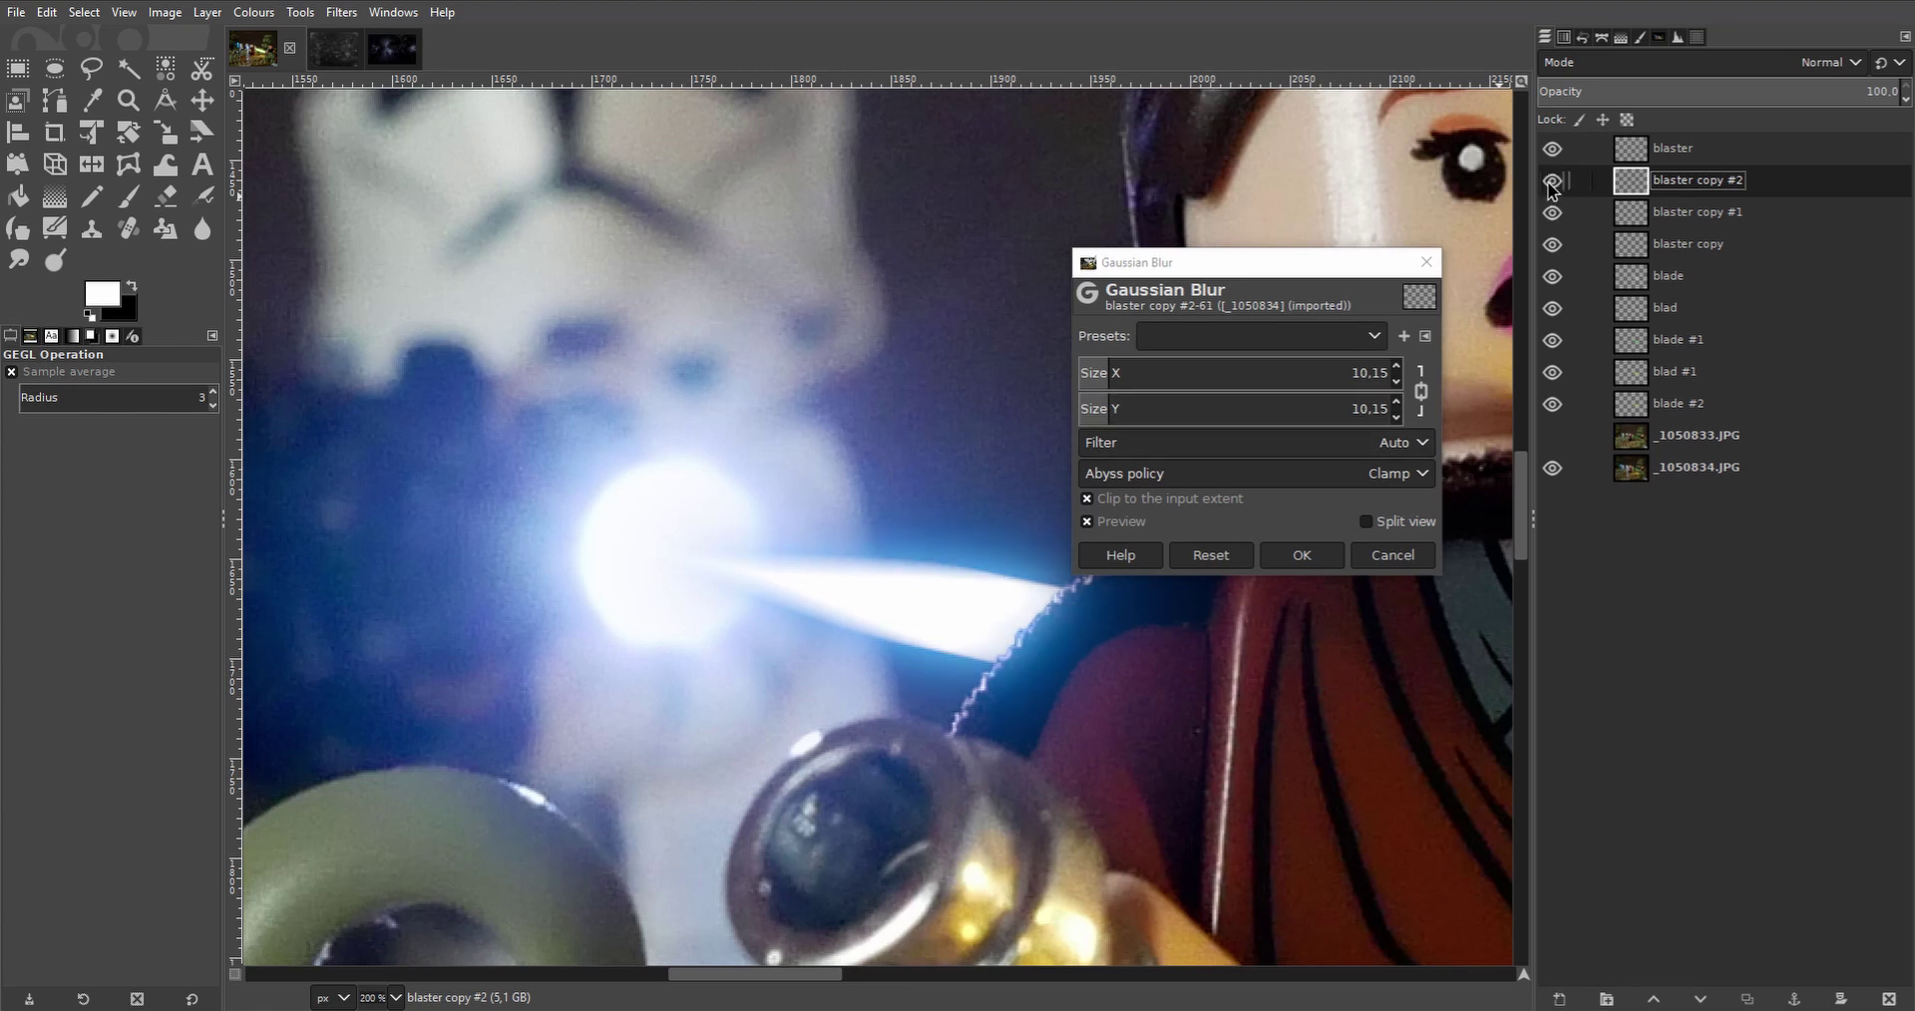
pyautogui.click(1297, 551)
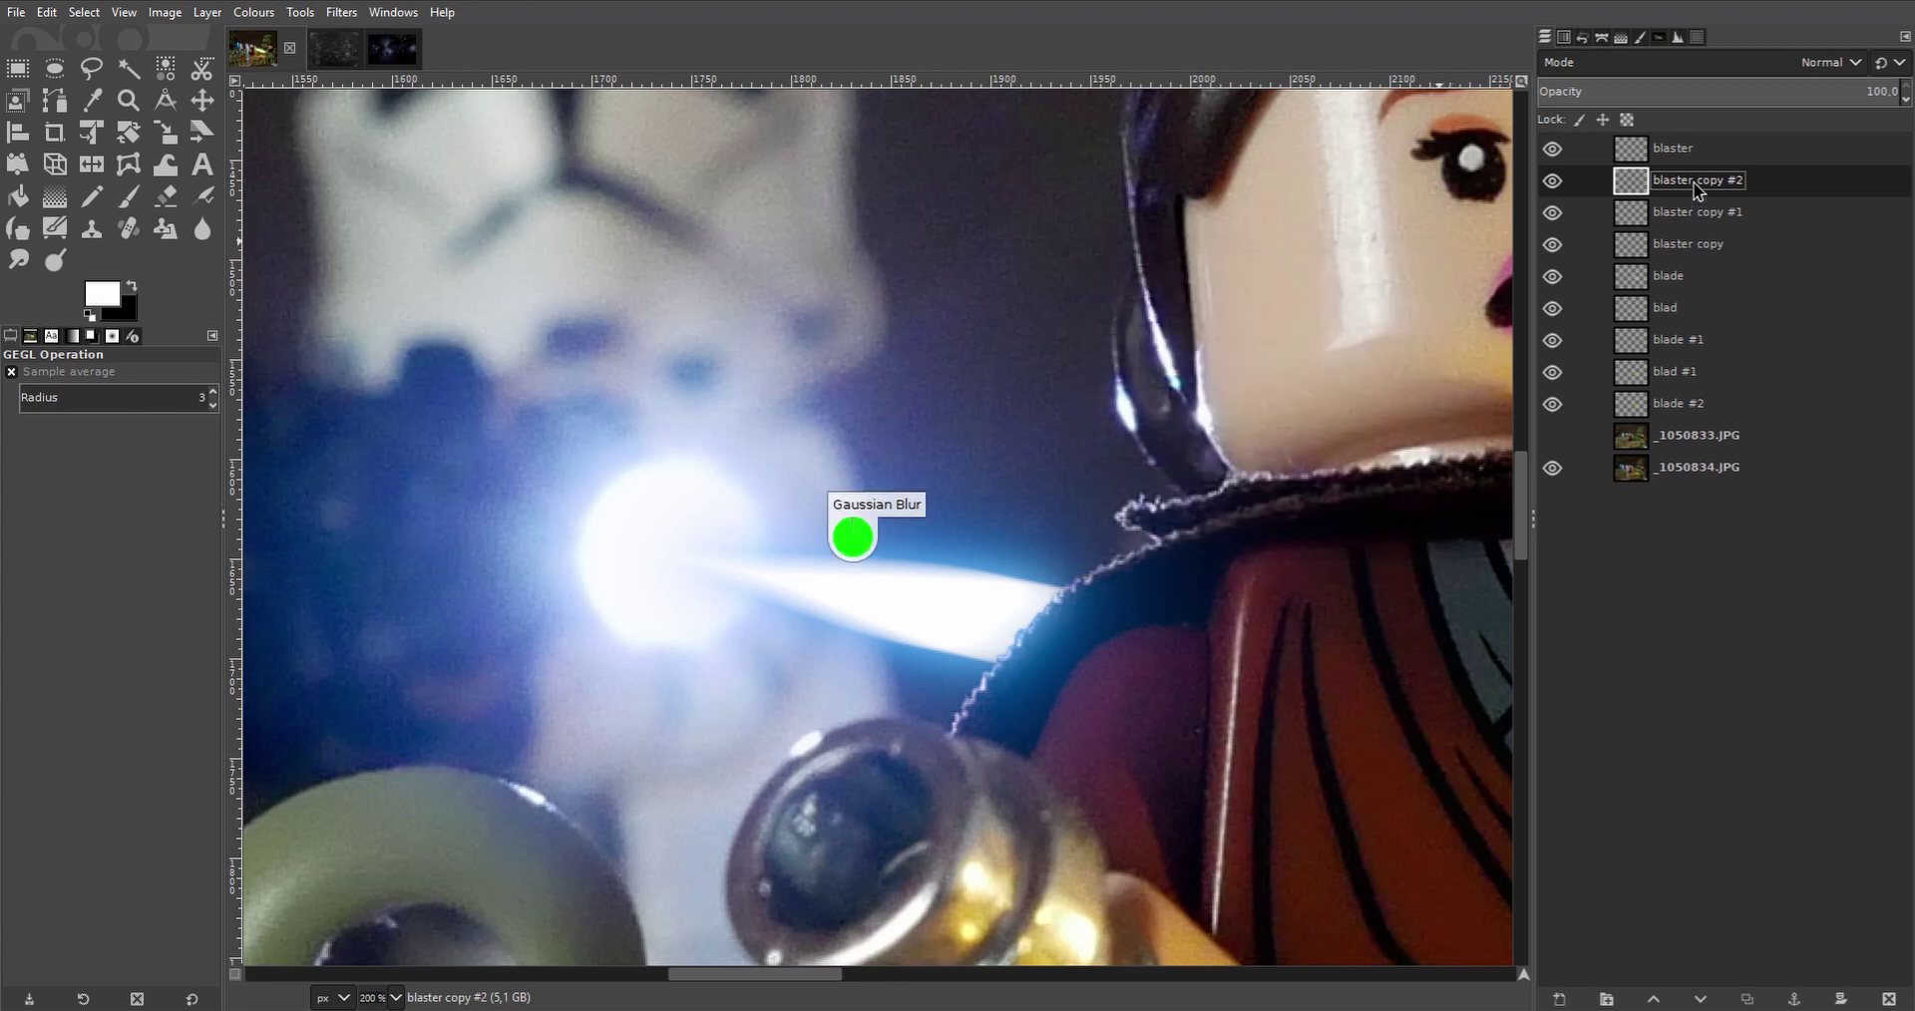
pyautogui.scroll(-4, 1074, 675)
pyautogui.scroll(5, 1094, 701)
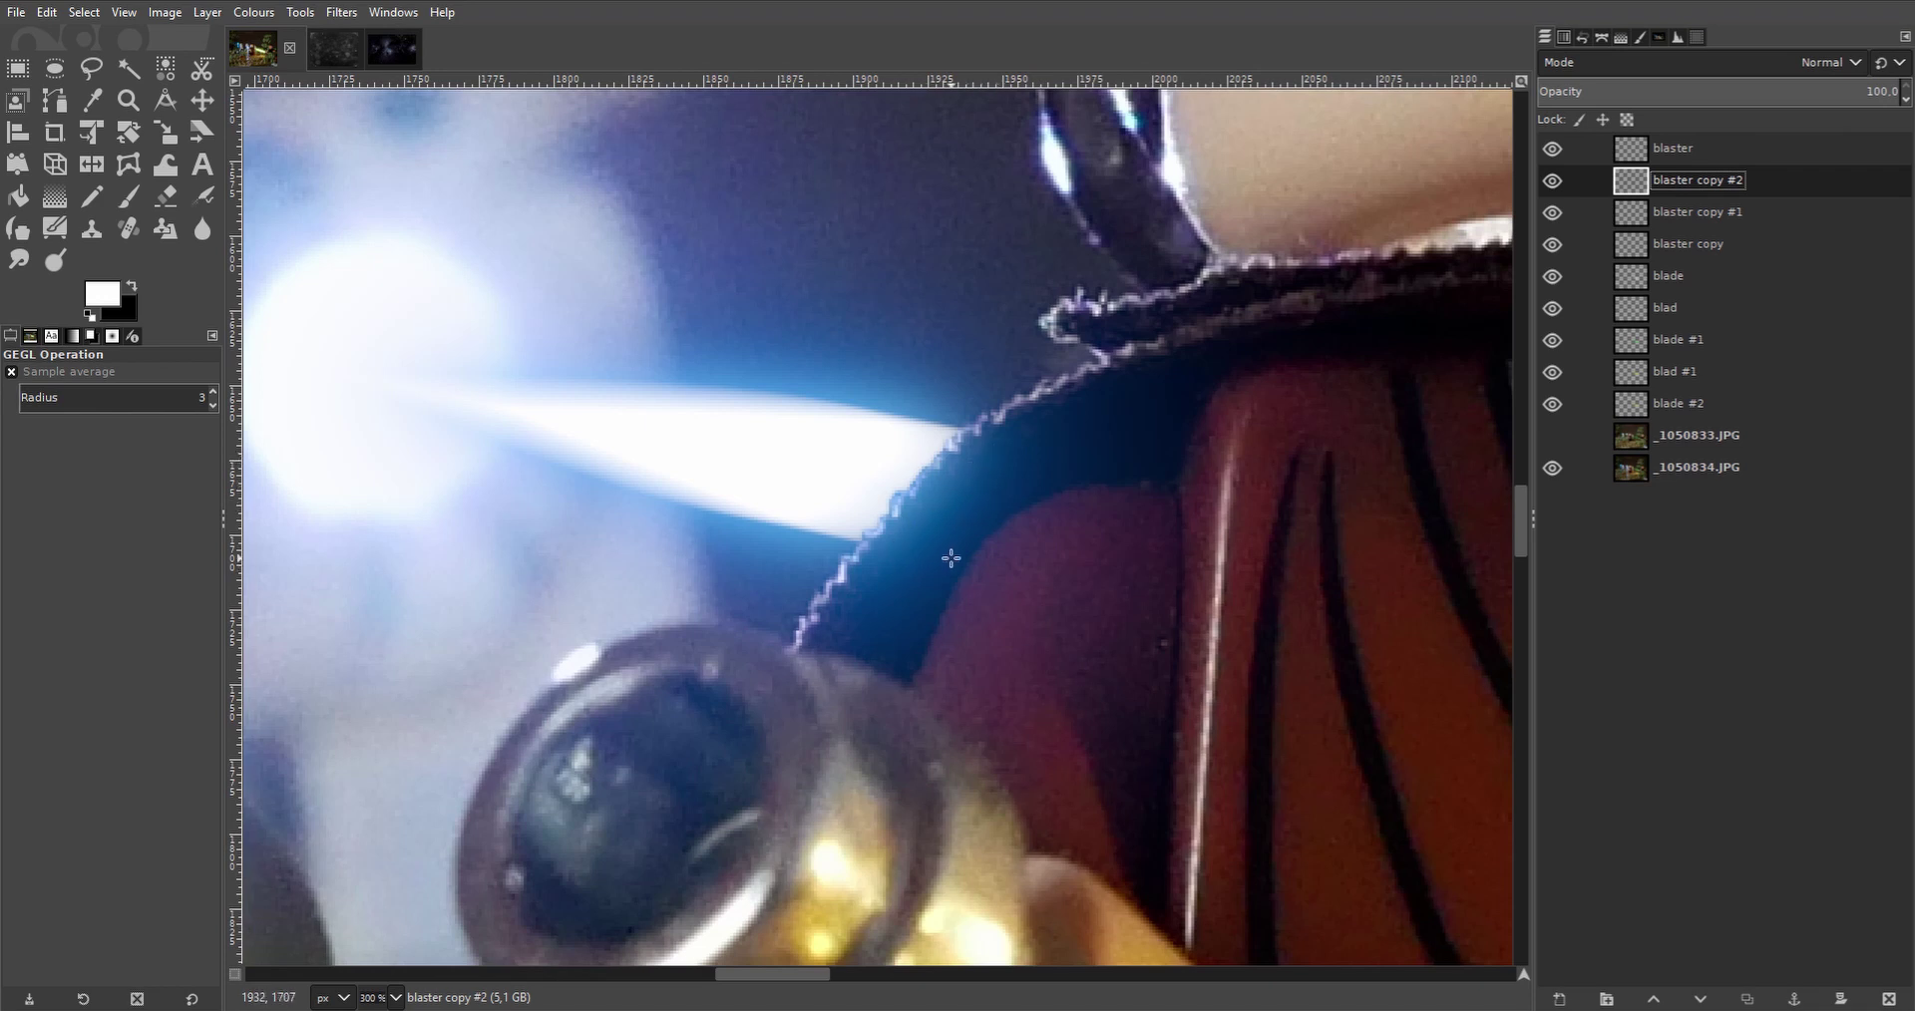
pyautogui.moveTo(1185, 348); pyautogui.dragTo(951, 921)
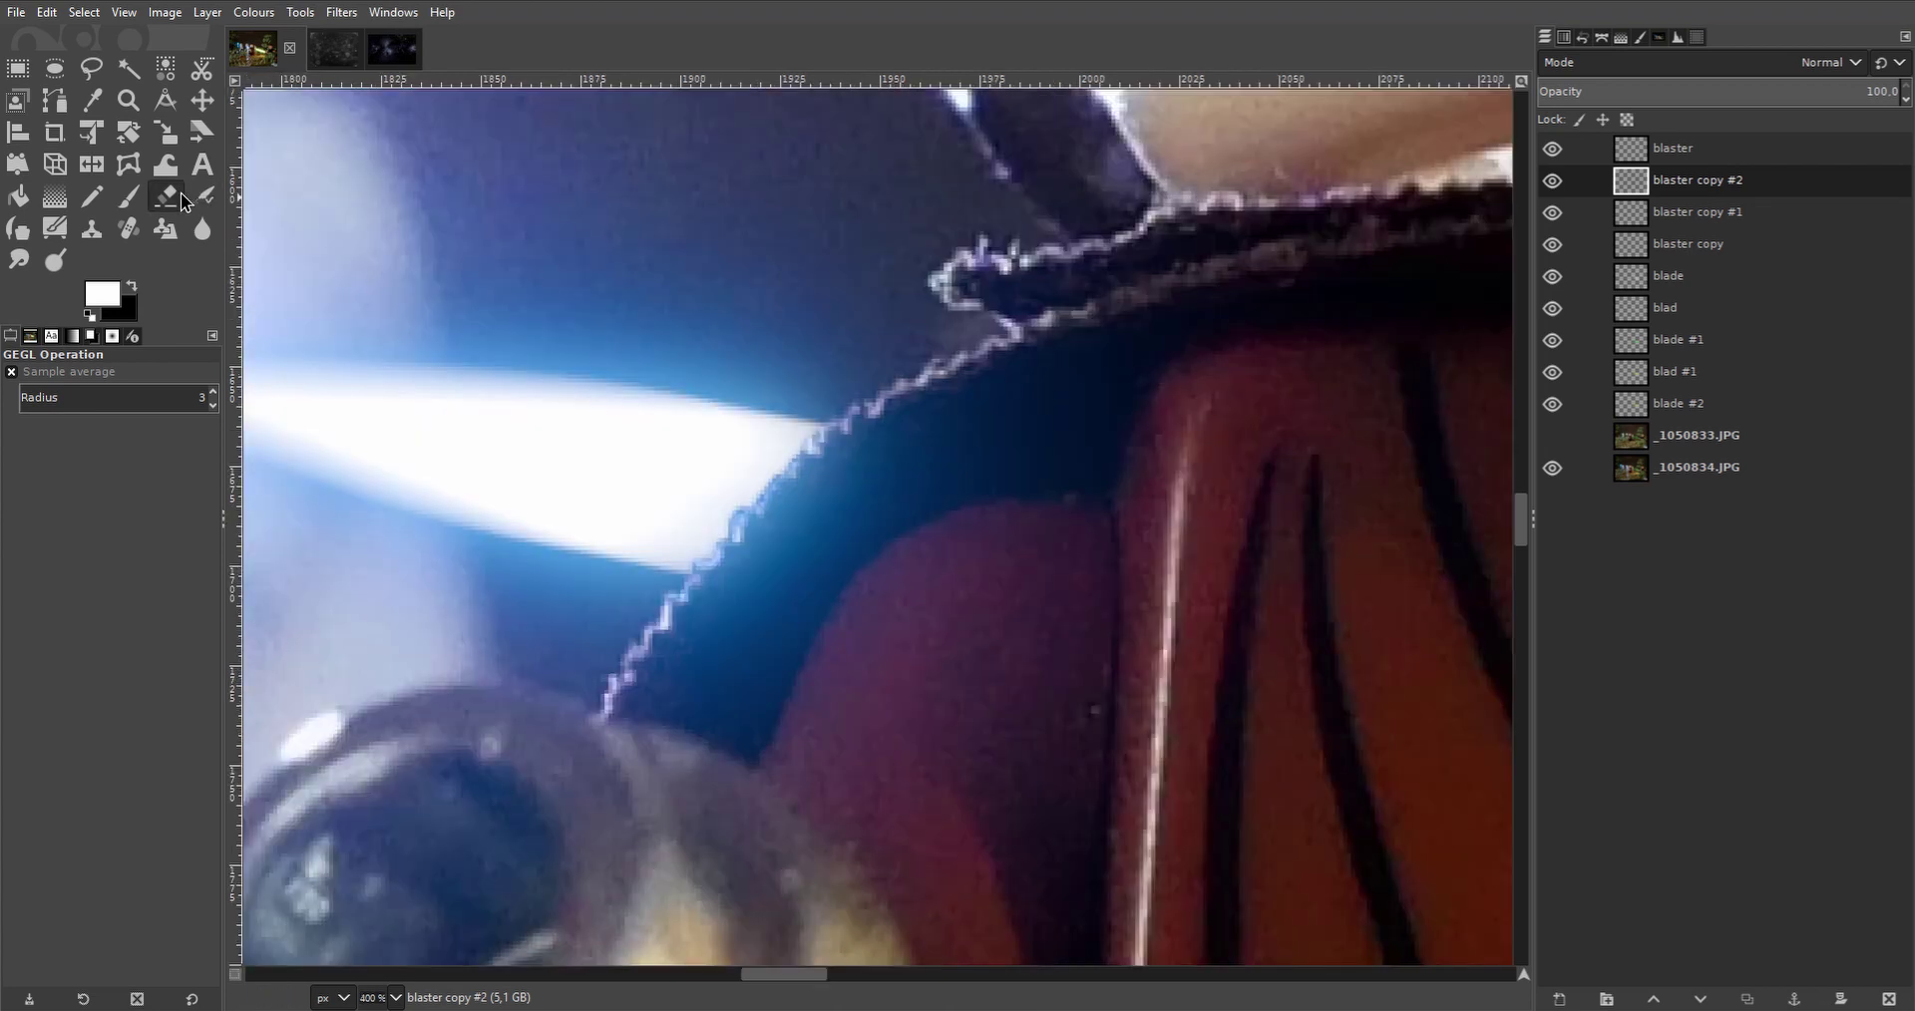
pyautogui.click(167, 197)
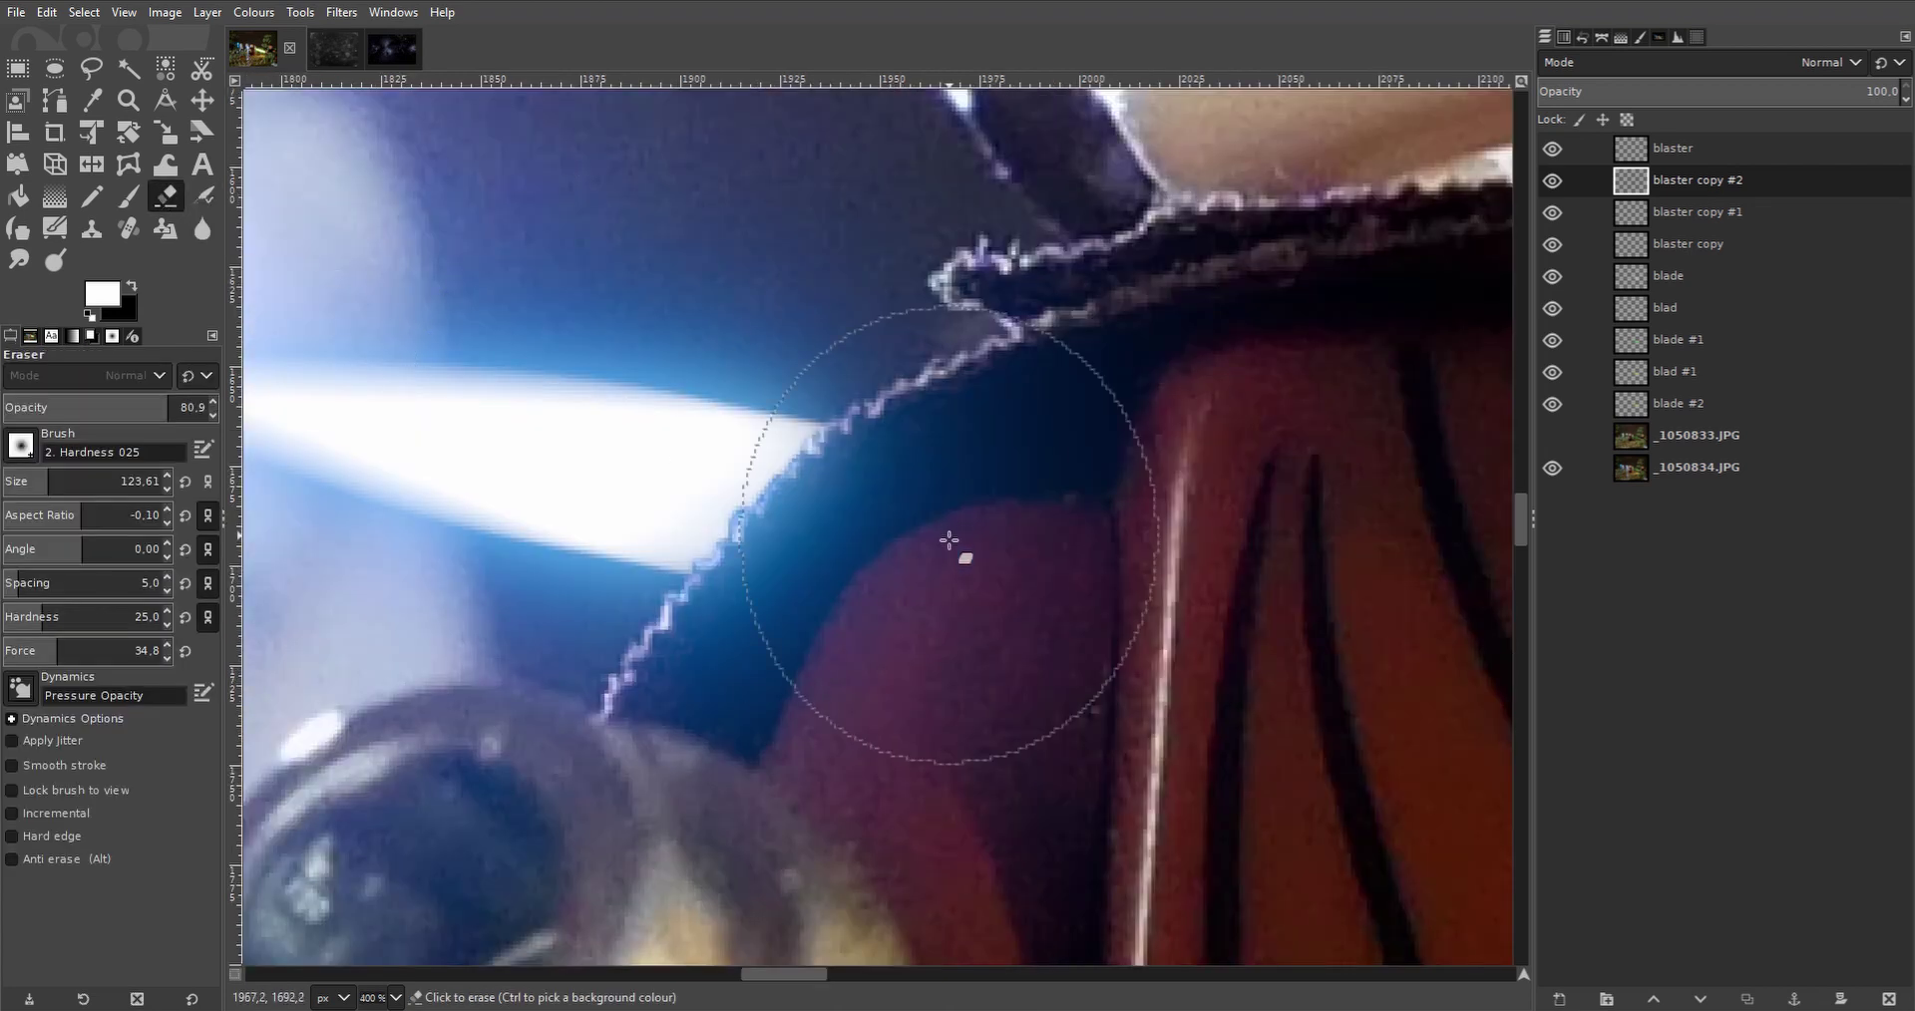
# Set the blend mode of the blaster copy and blaster copy #1 layers to Addition.
pyautogui.click(1743, 217)
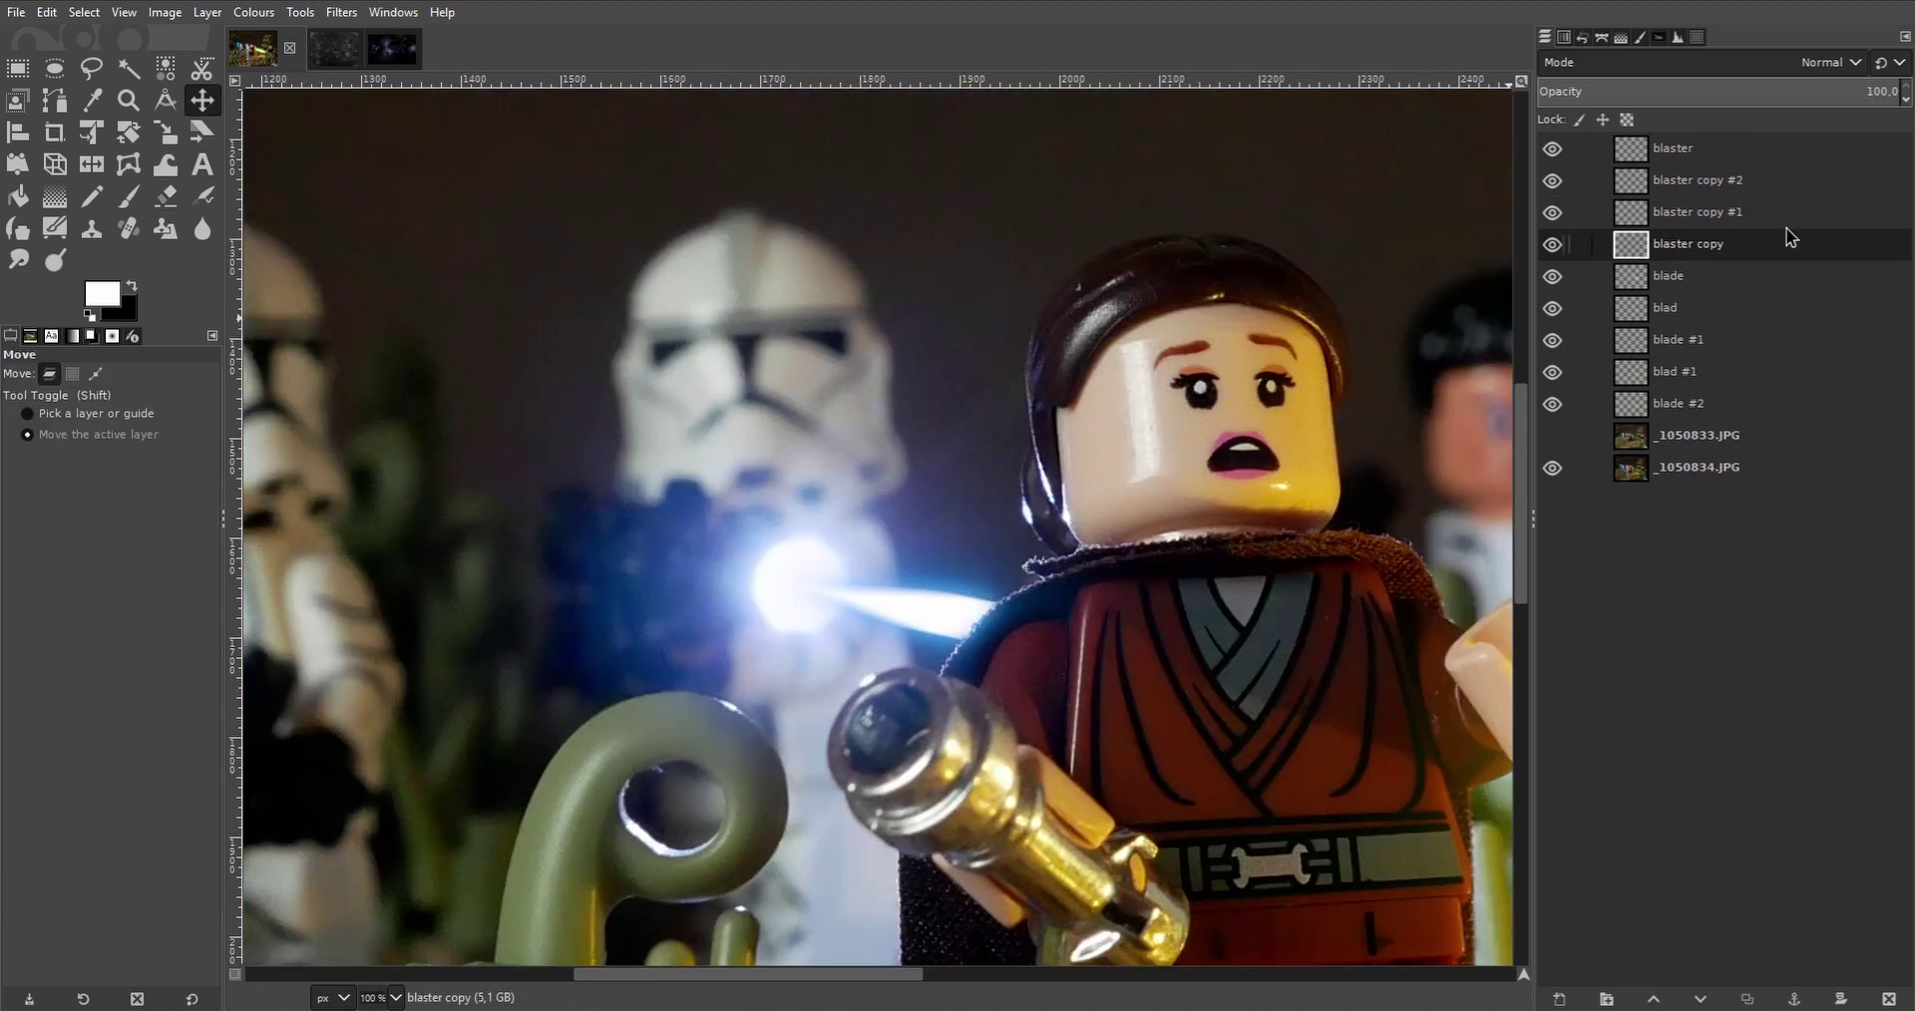
pyautogui.click(1776, 66)
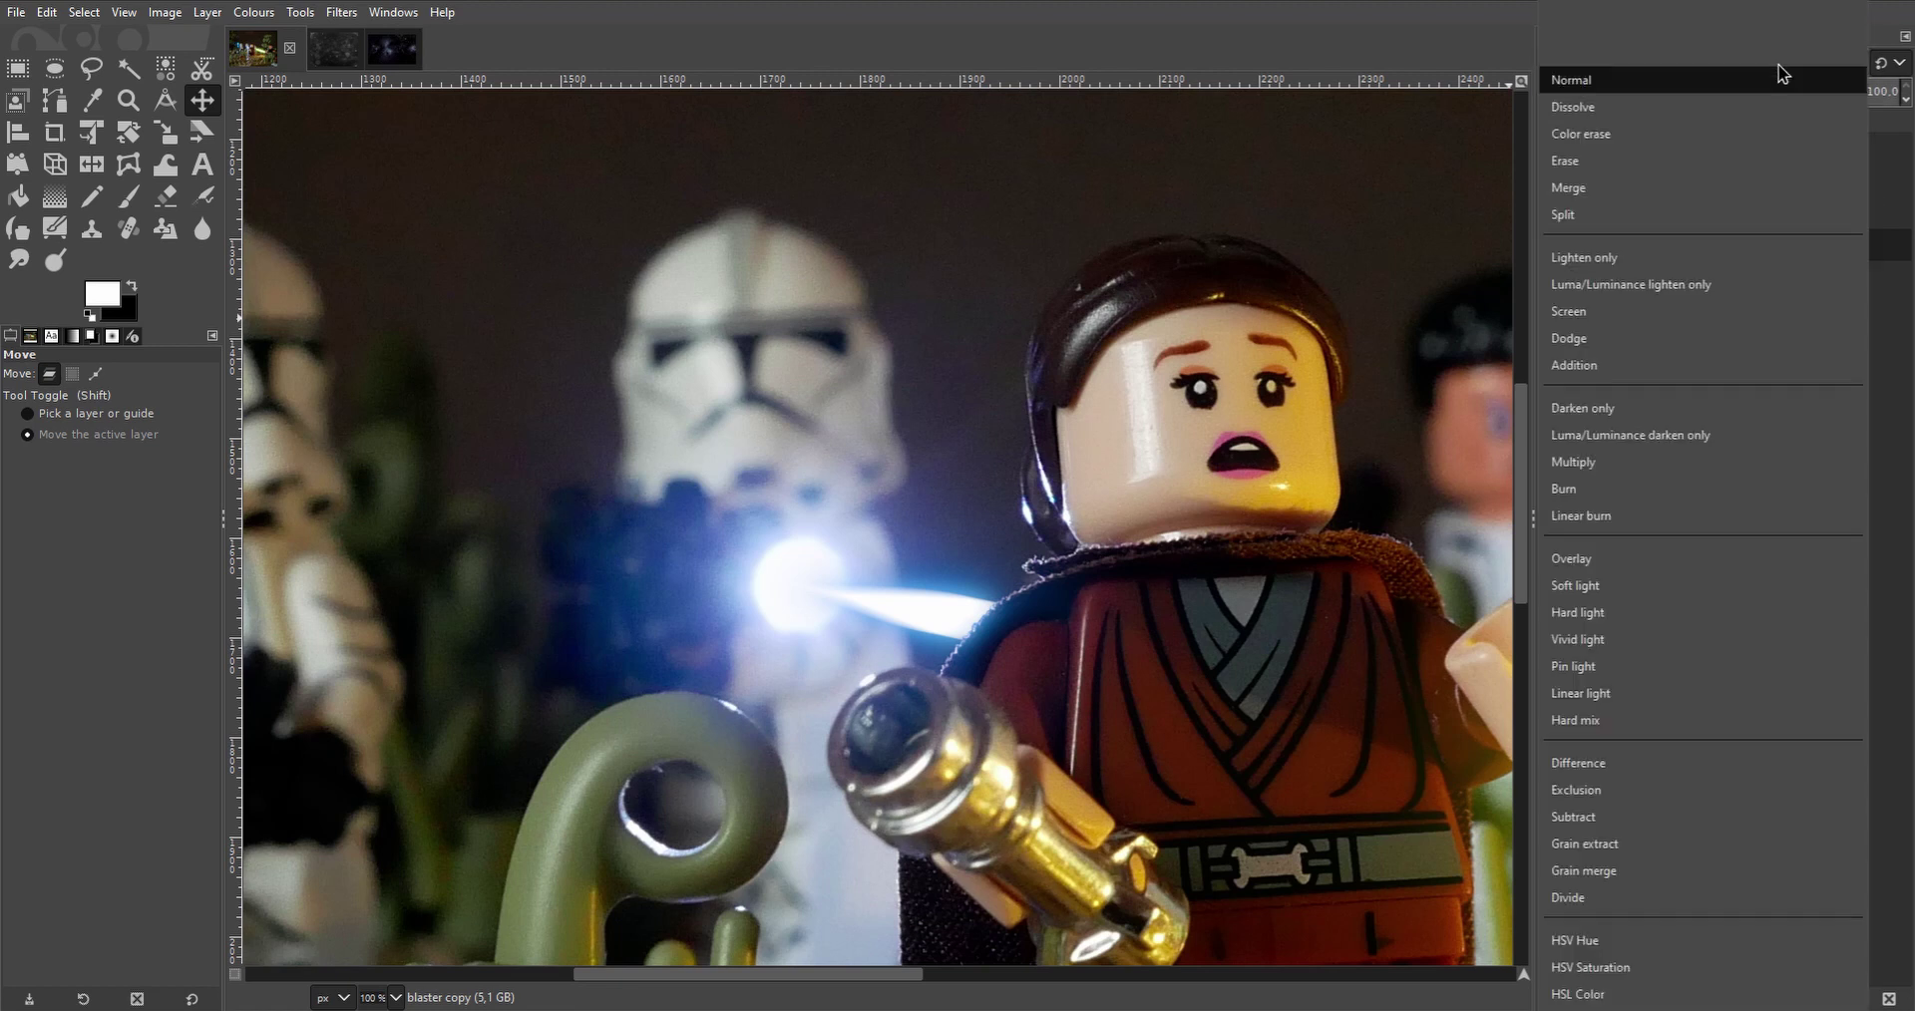
pyautogui.click(1634, 371)
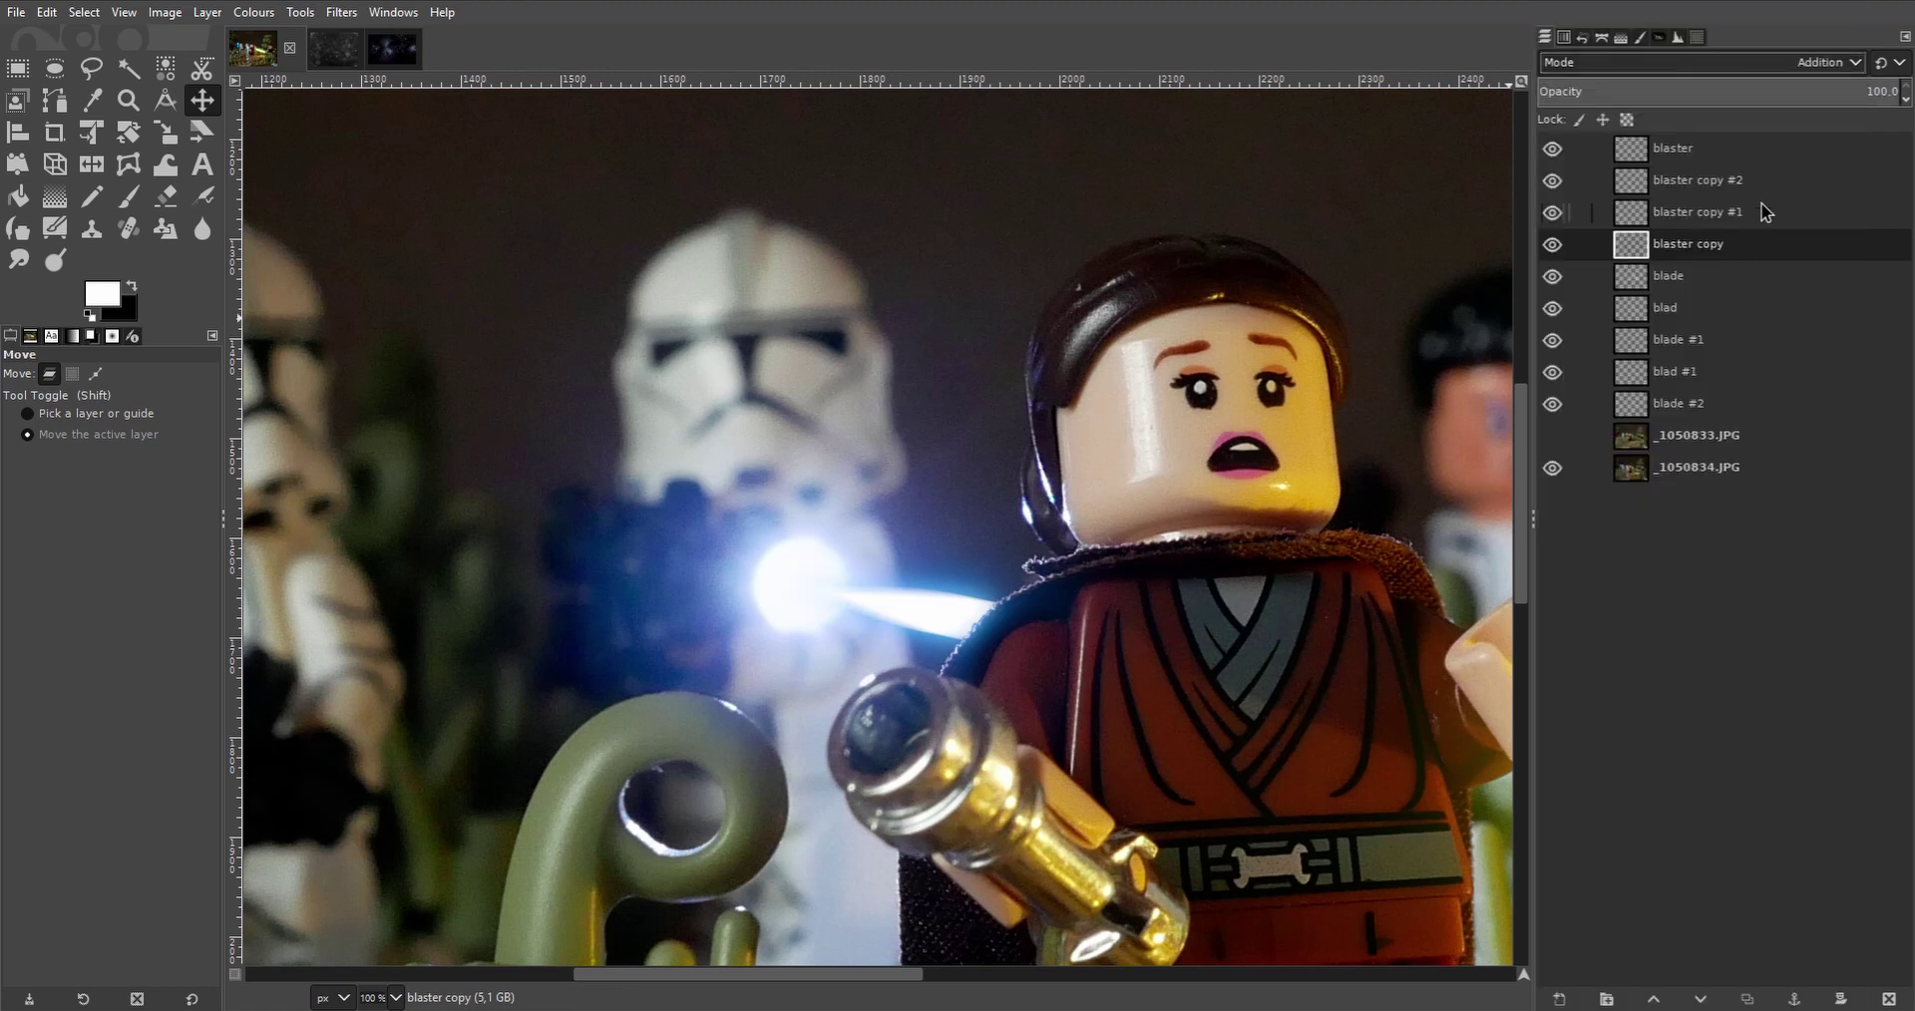
pyautogui.click(1742, 215)
pyautogui.click(1794, 66)
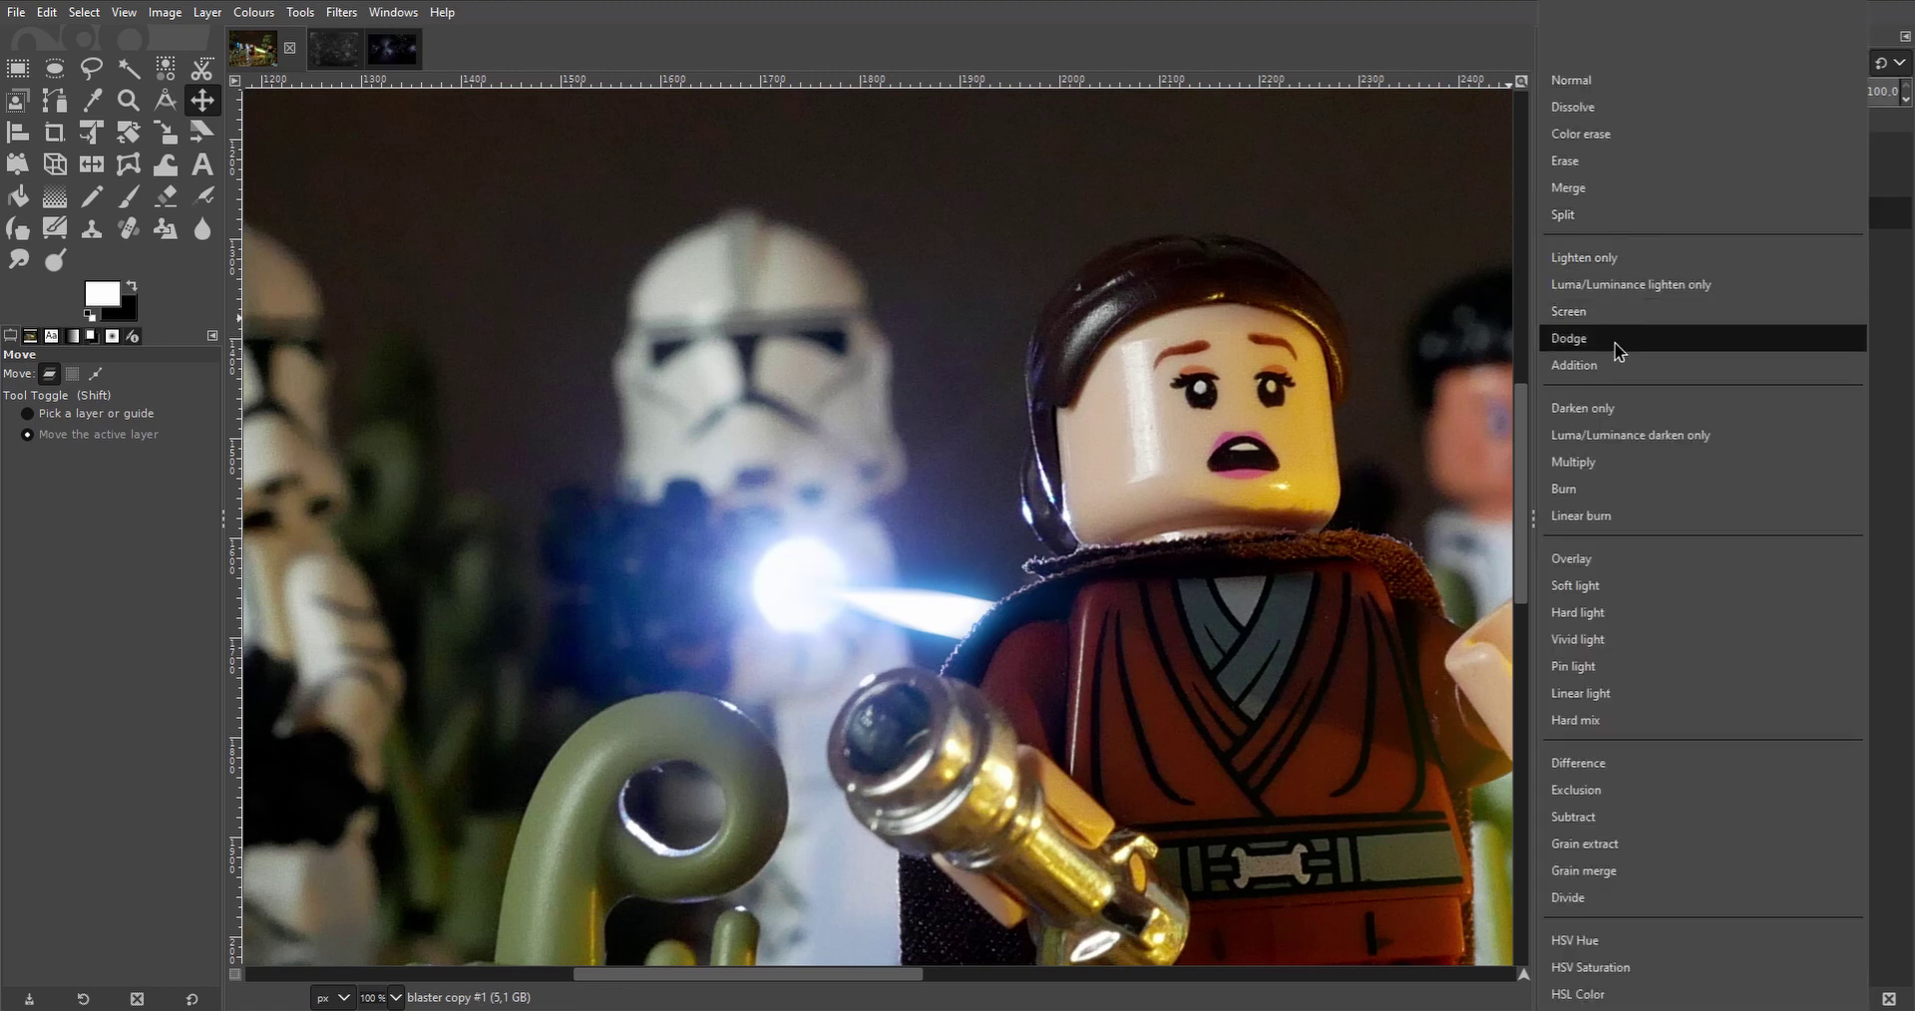
pyautogui.click(1636, 366)
# Set the blaster copy #2 layer's blend mode to Addition, undoing and redoing the change to compare the glow.
pyautogui.click(1702, 190)
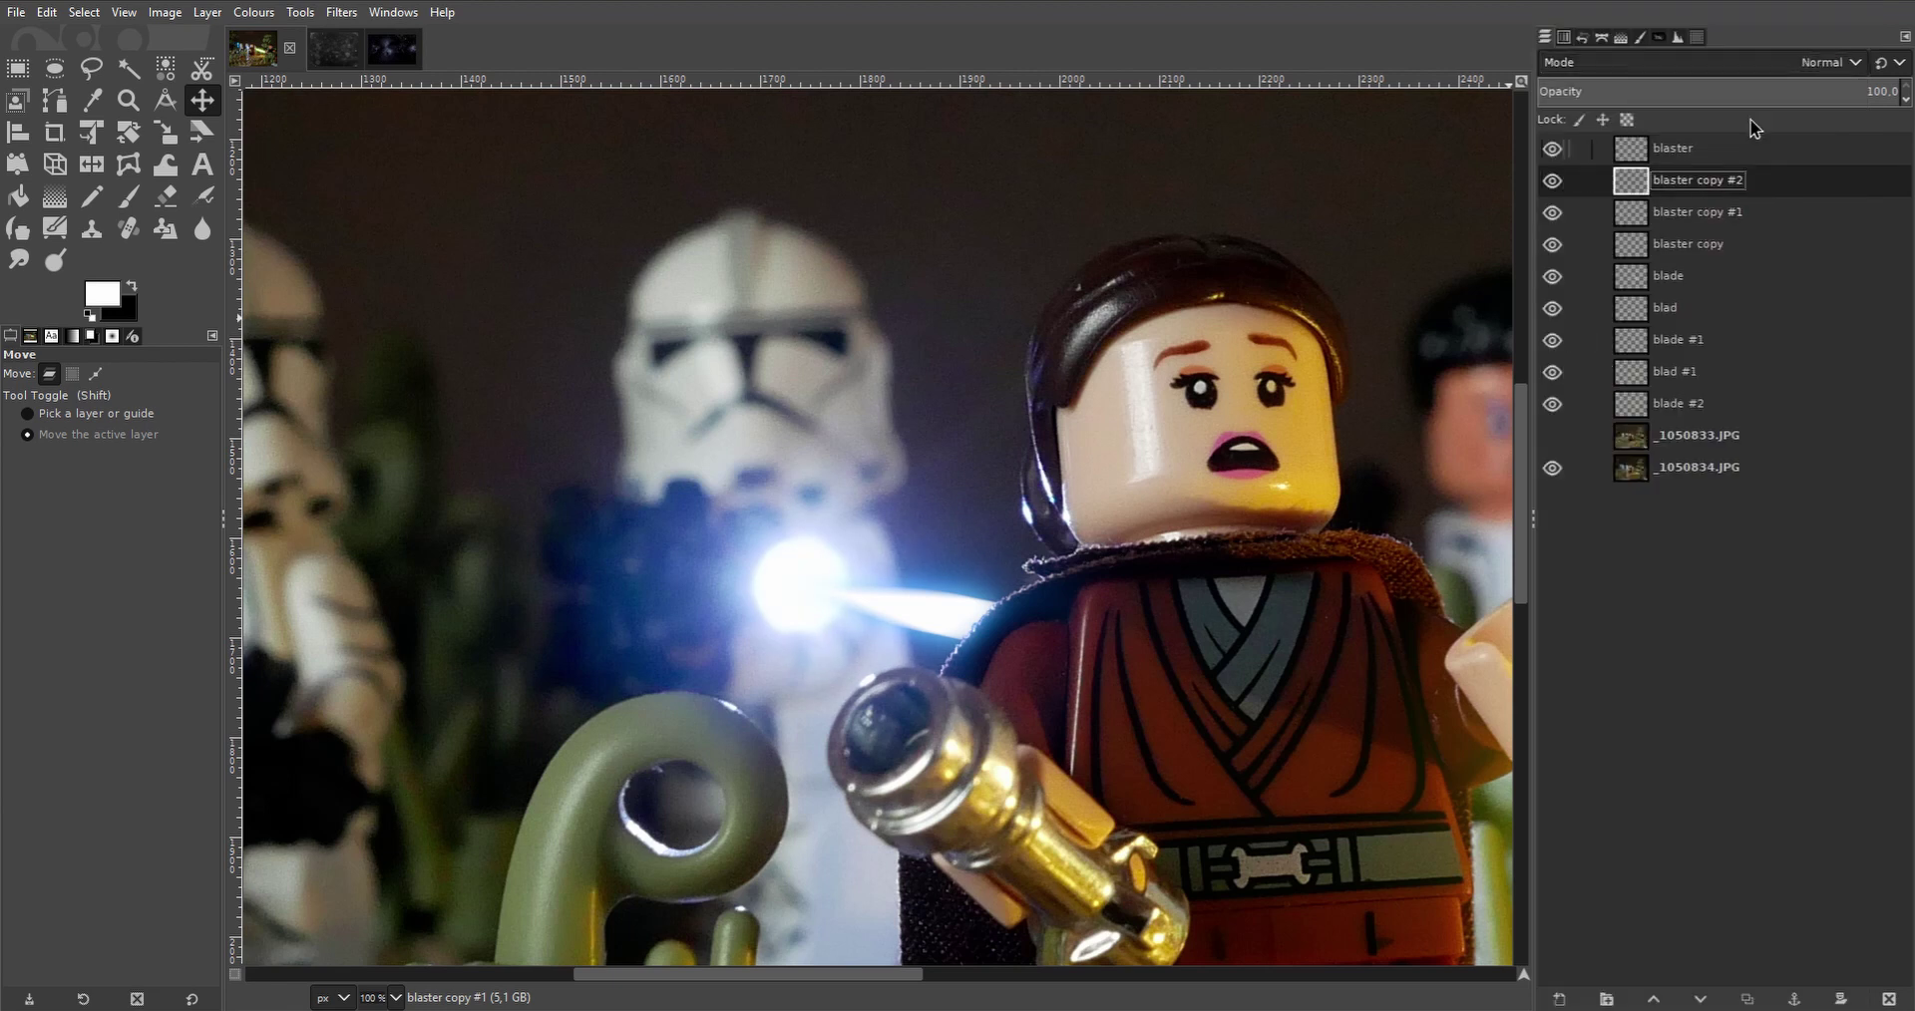
pyautogui.click(1768, 63)
pyautogui.click(1618, 366)
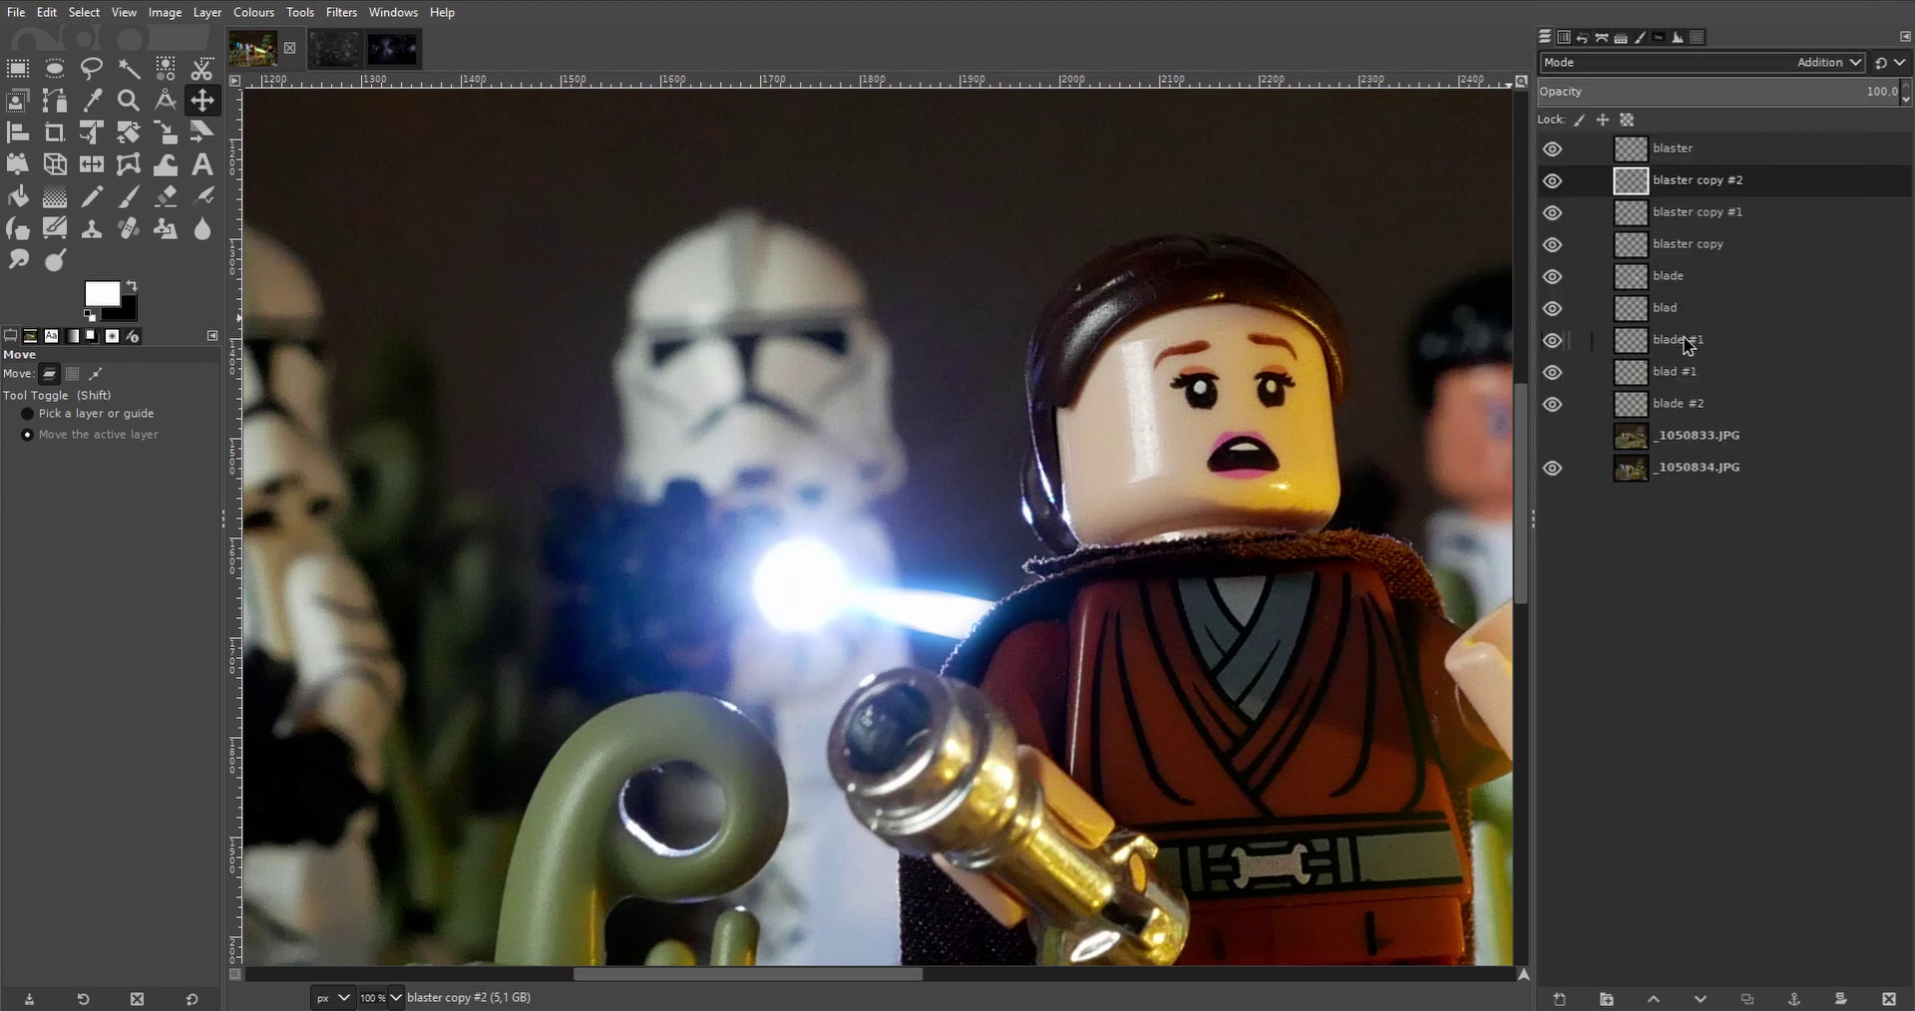
pyautogui.scroll(3, 868, 618)
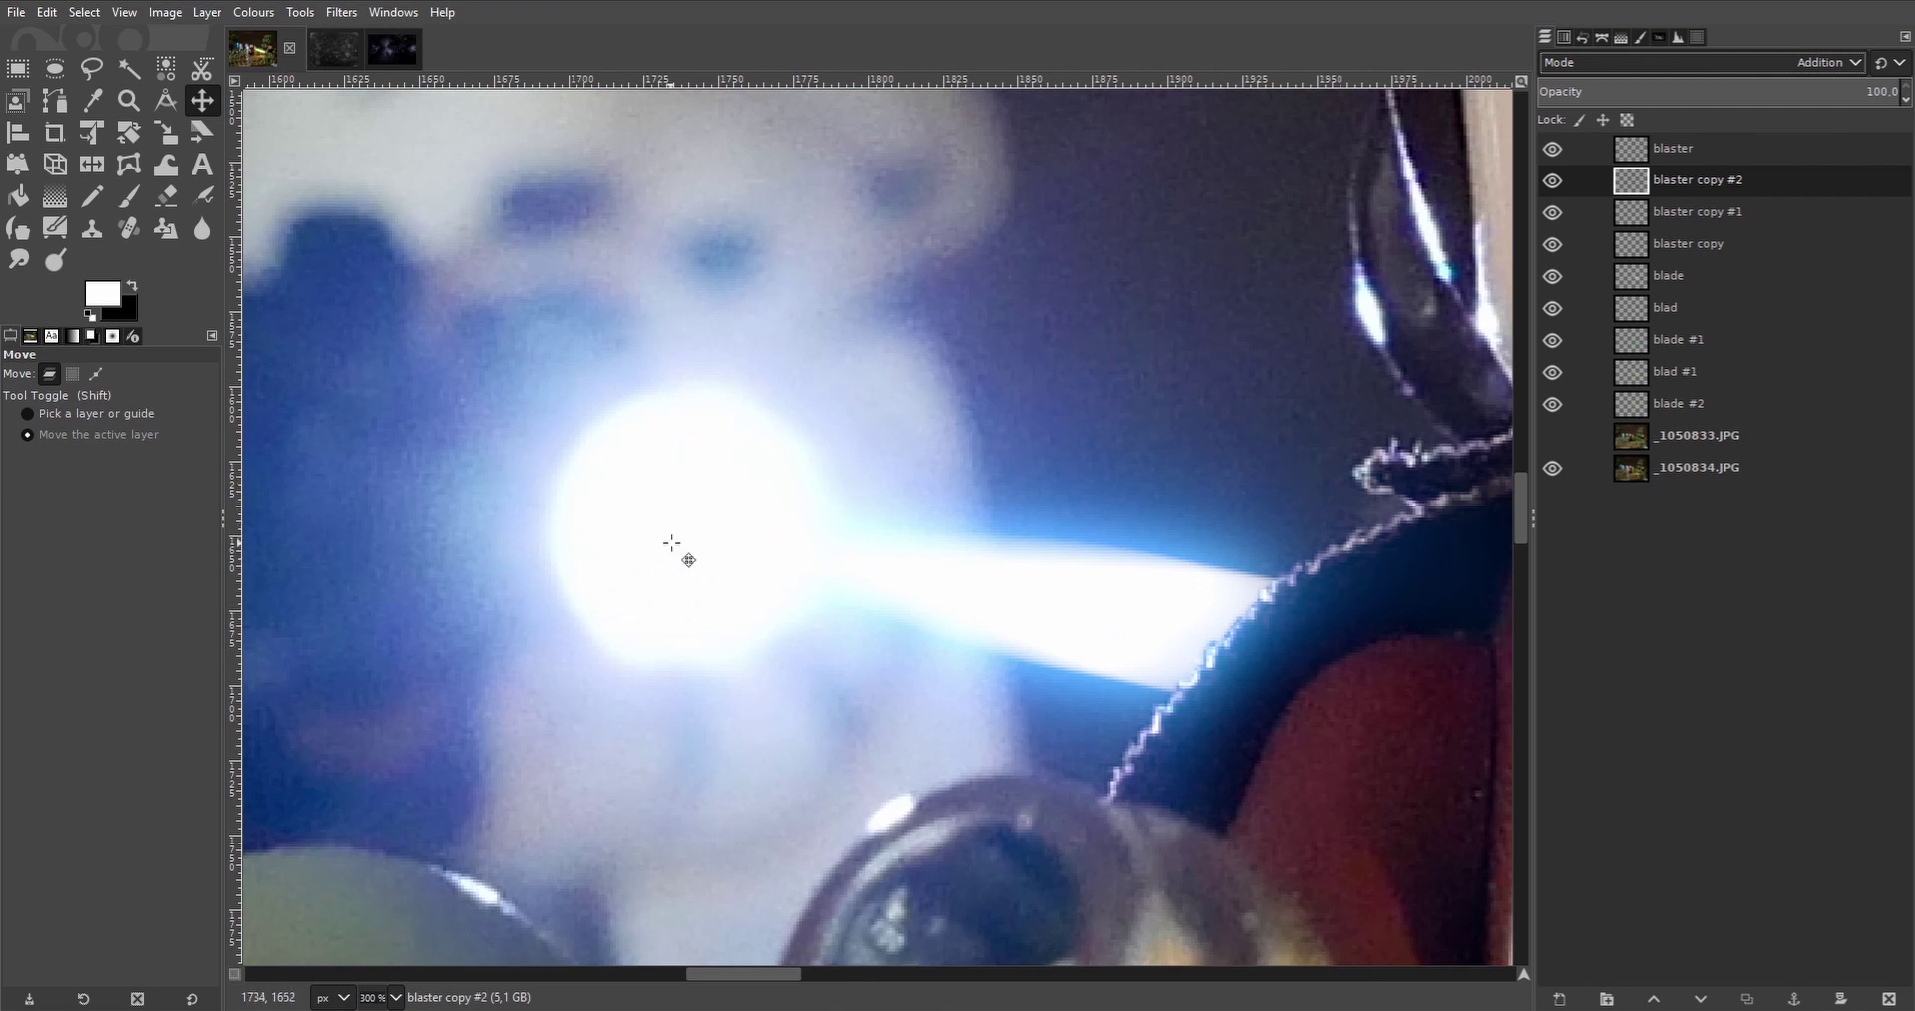
pyautogui.hotkey('ctrl', 'z')
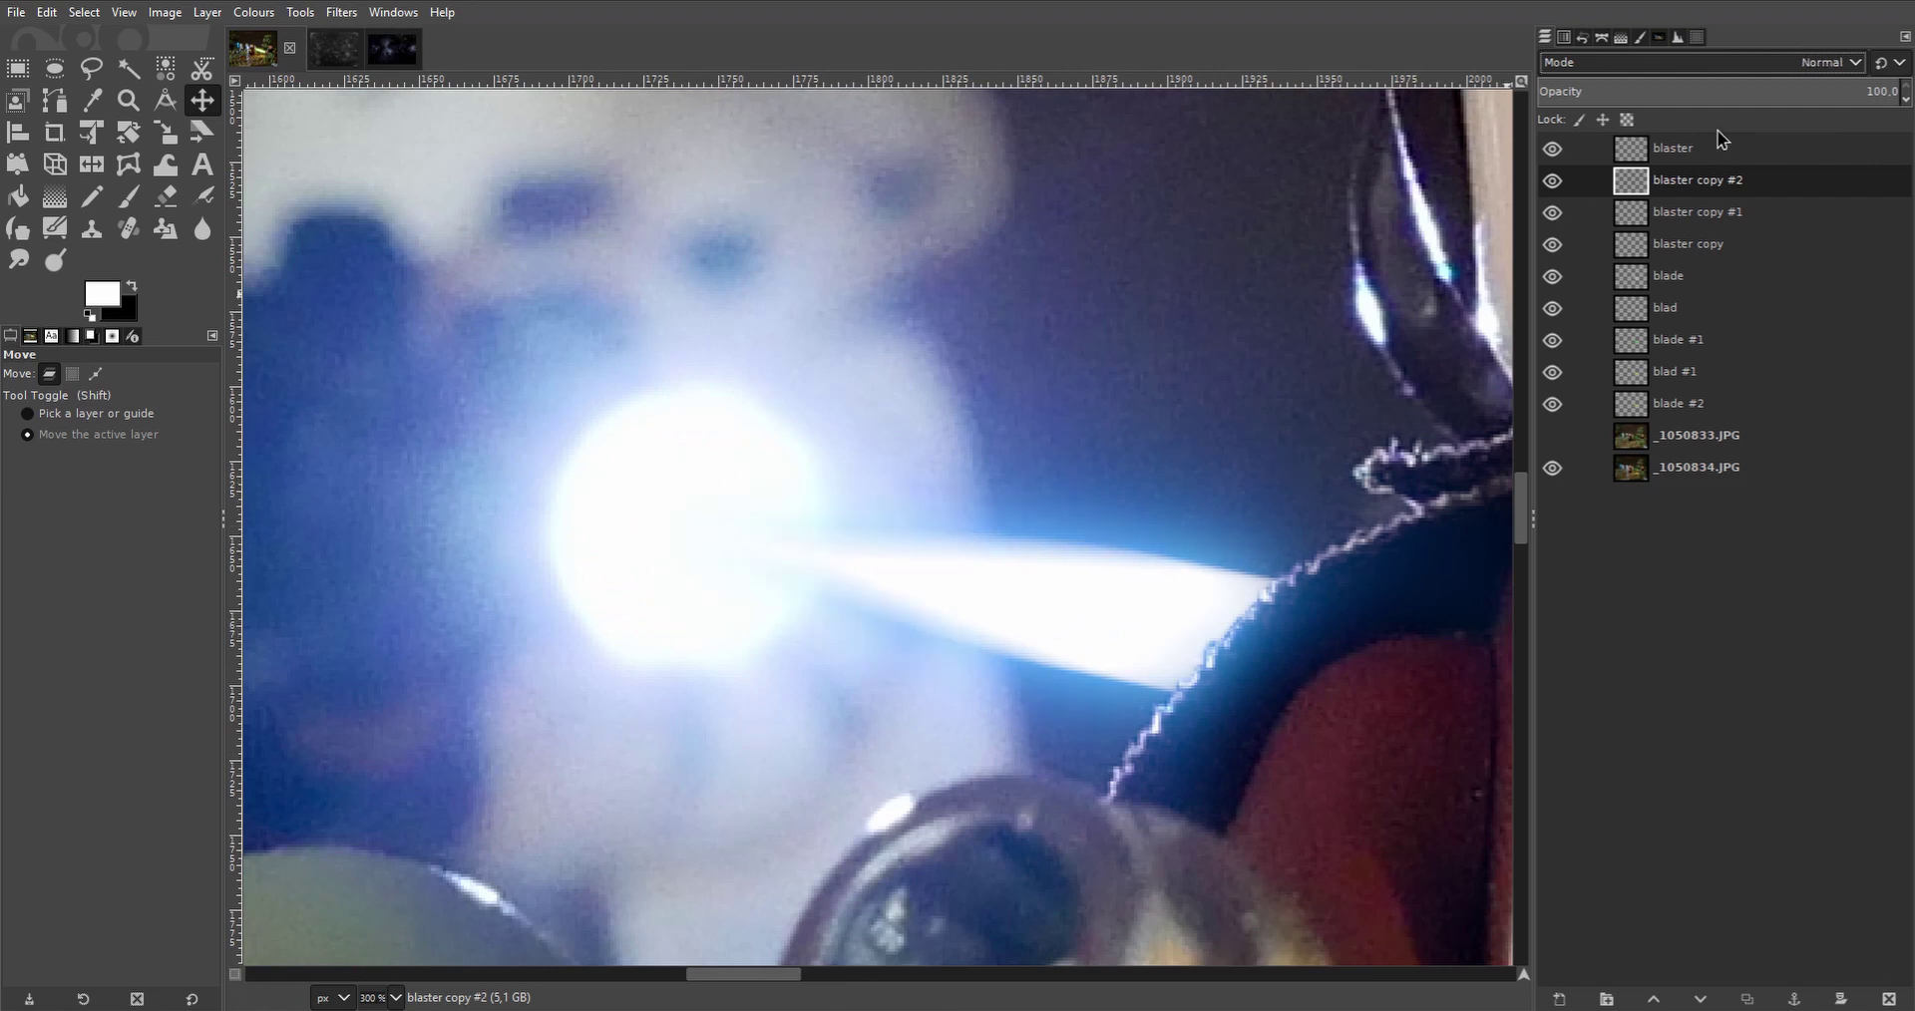
pyautogui.hotkey('ctrl', 'y')
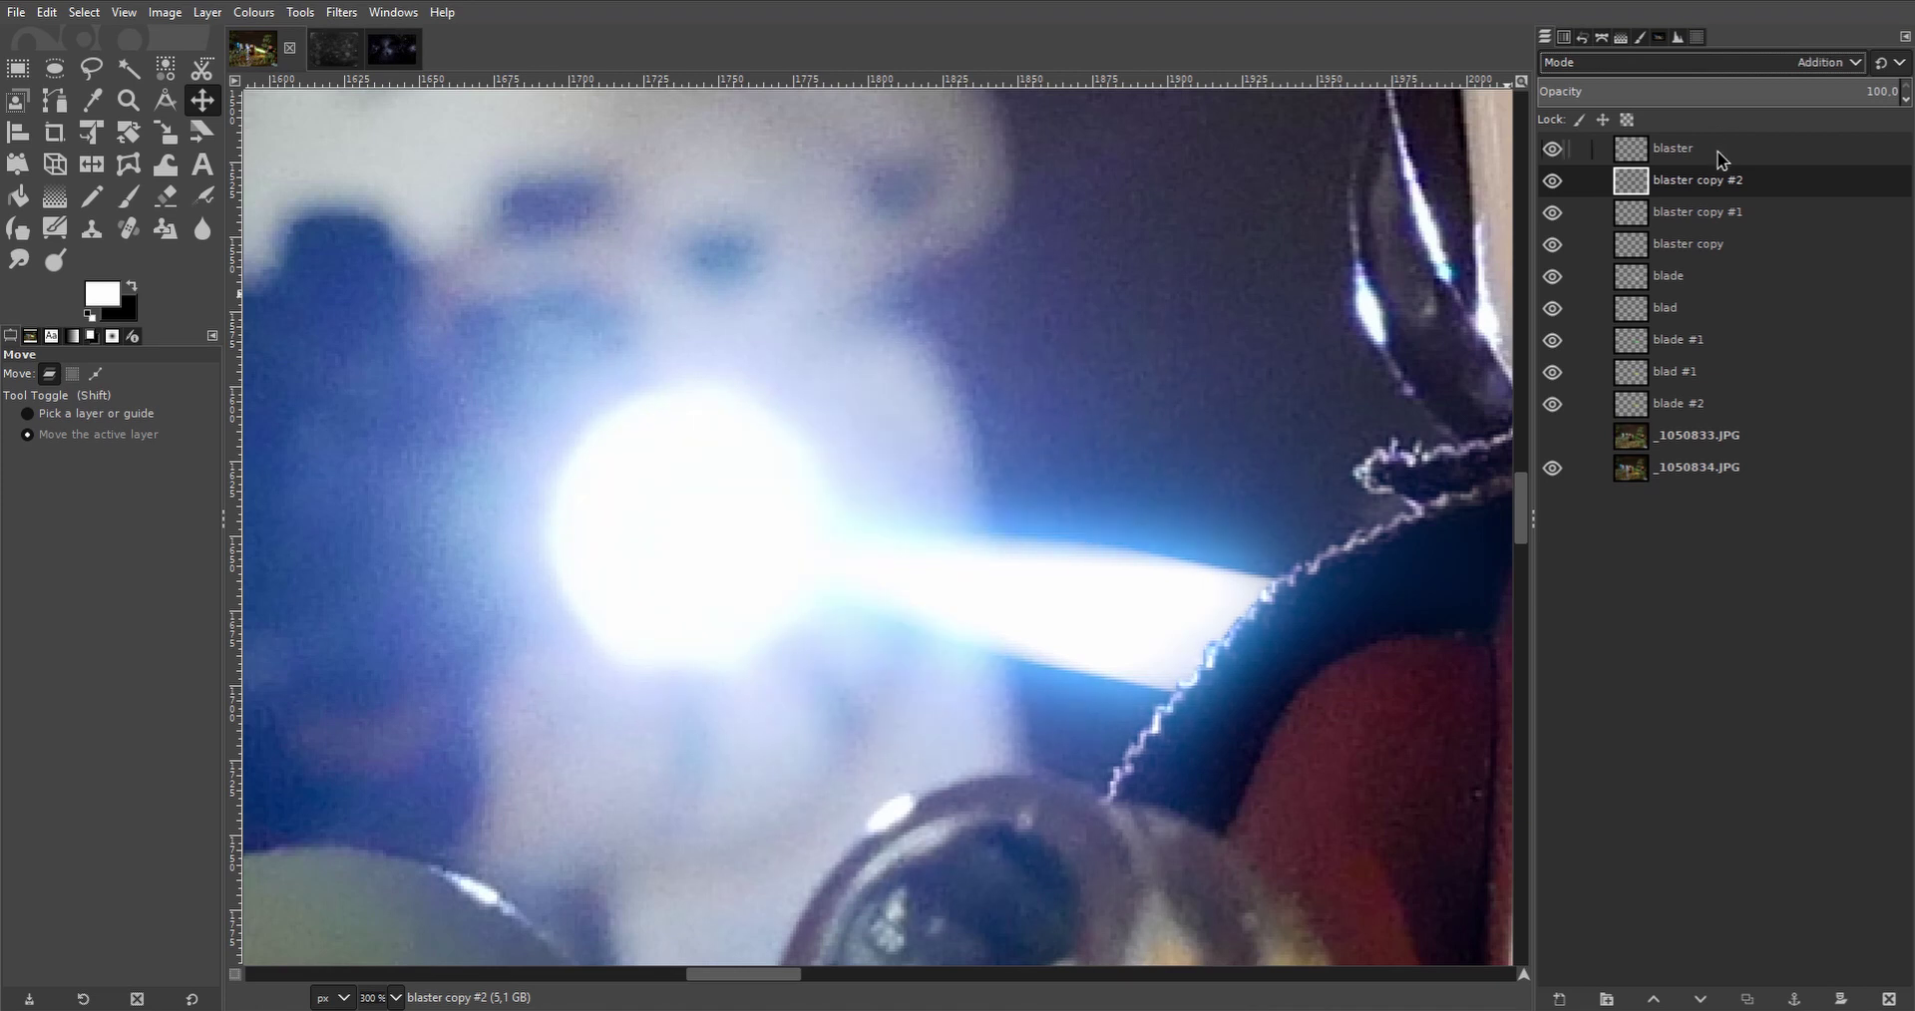
# Try the Addition blend mode on the white blaster layer and undo it.
pyautogui.click(1717, 152)
pyautogui.click(1807, 70)
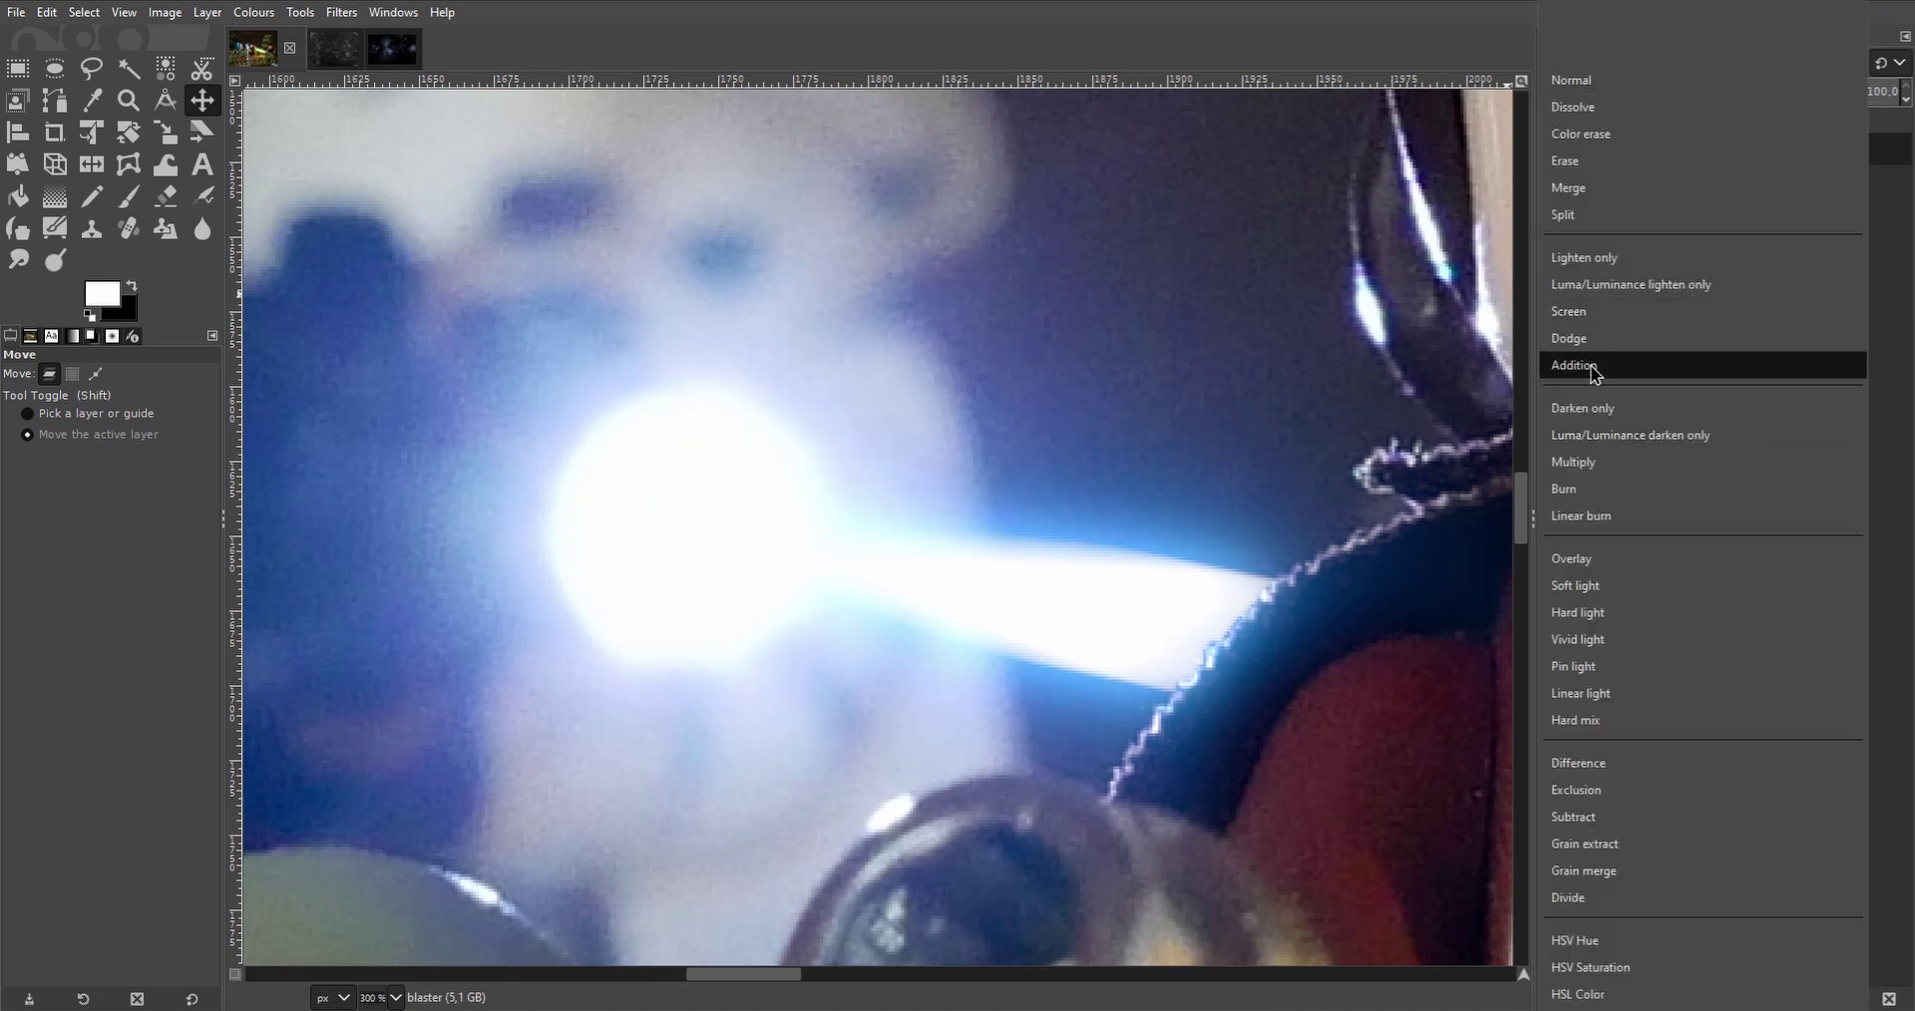
pyautogui.click(1608, 369)
pyautogui.scroll(-1, 1177, 663)
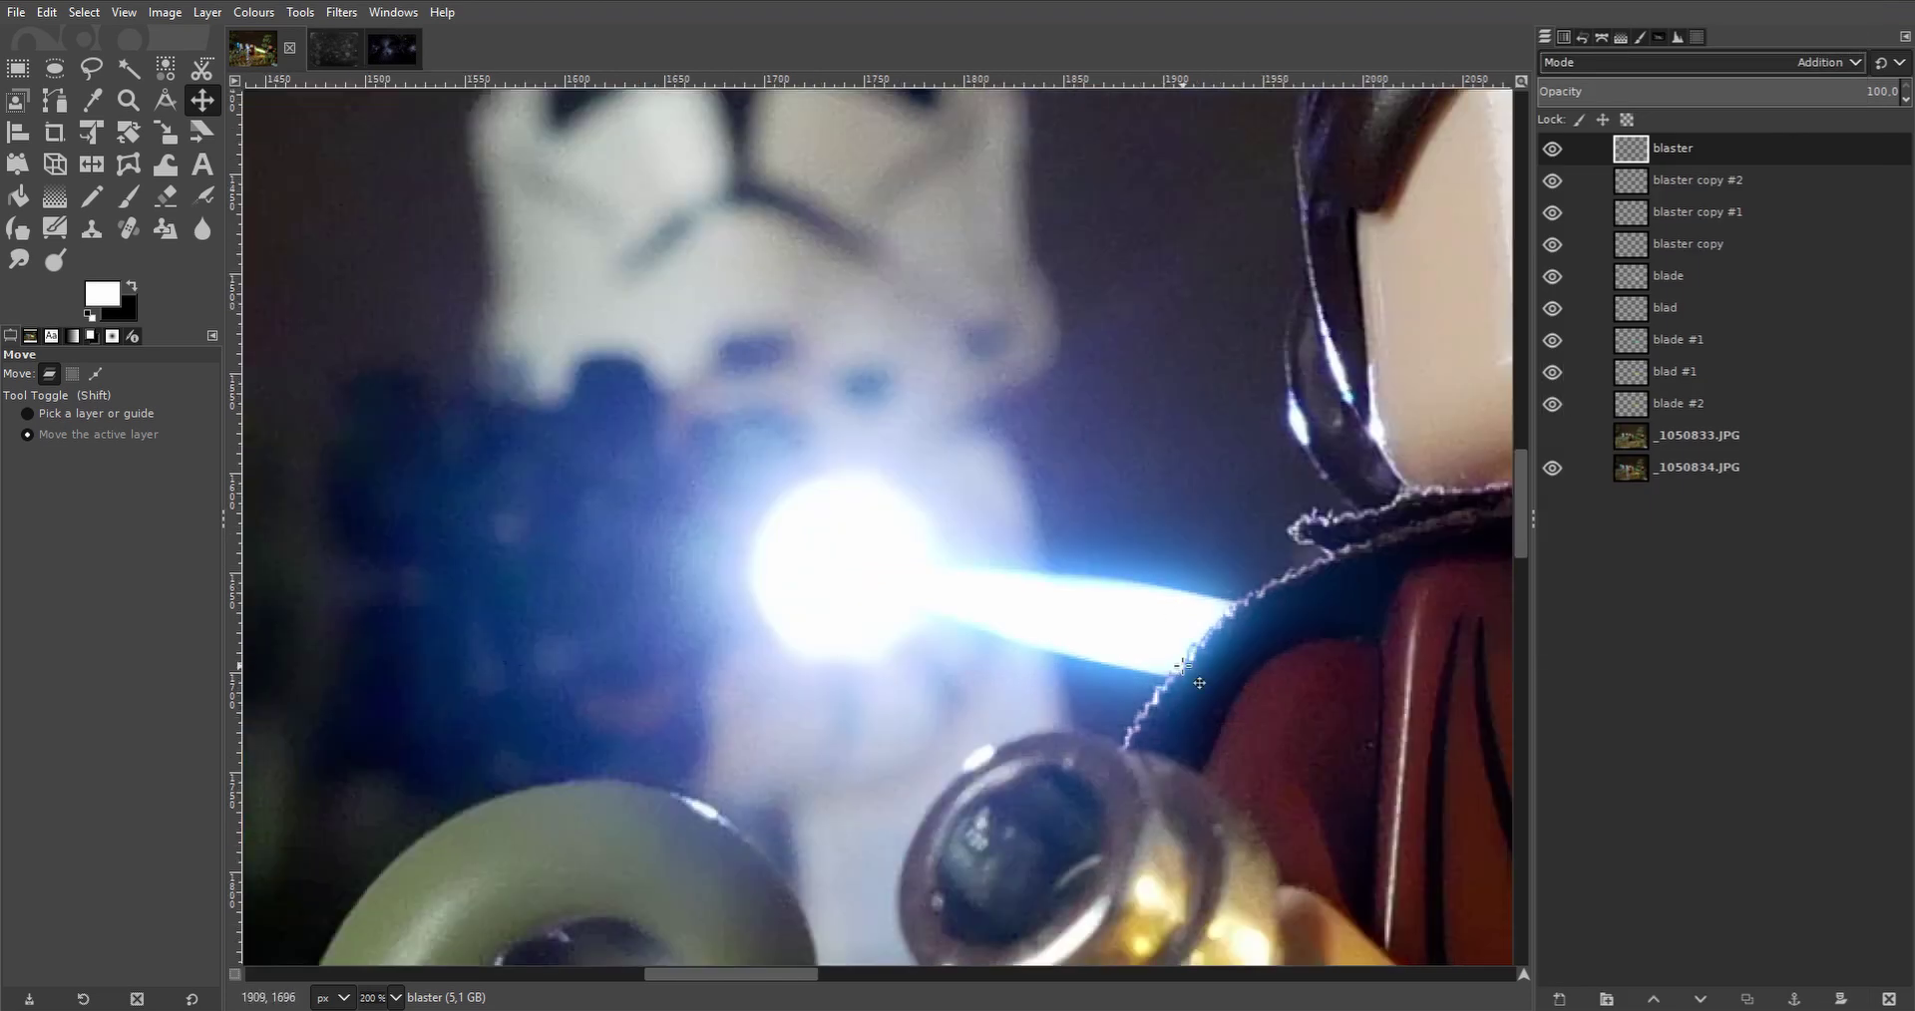
pyautogui.hotkey('ctrl', 'z')
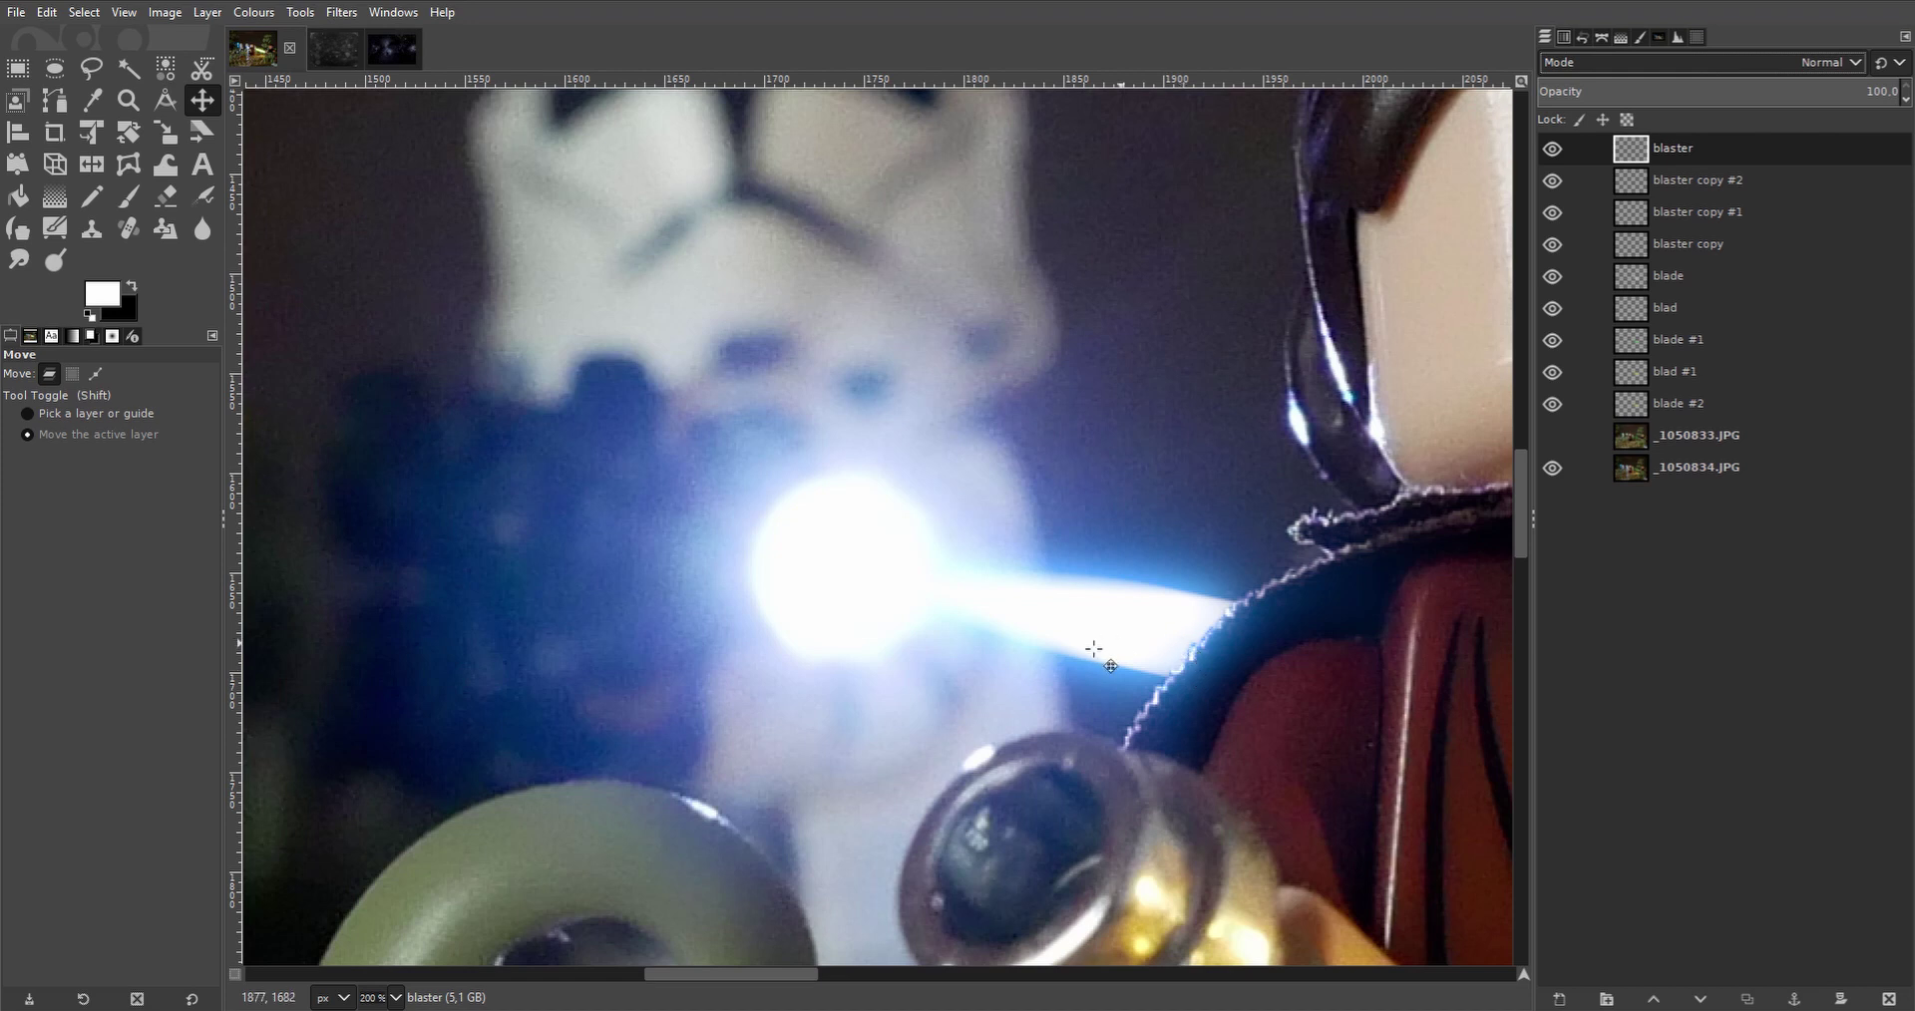
# Duplicate the white blaster layer and apply a Gaussian Blur of 85.61 in X and Y to the copy.
pyautogui.click(1746, 1000)
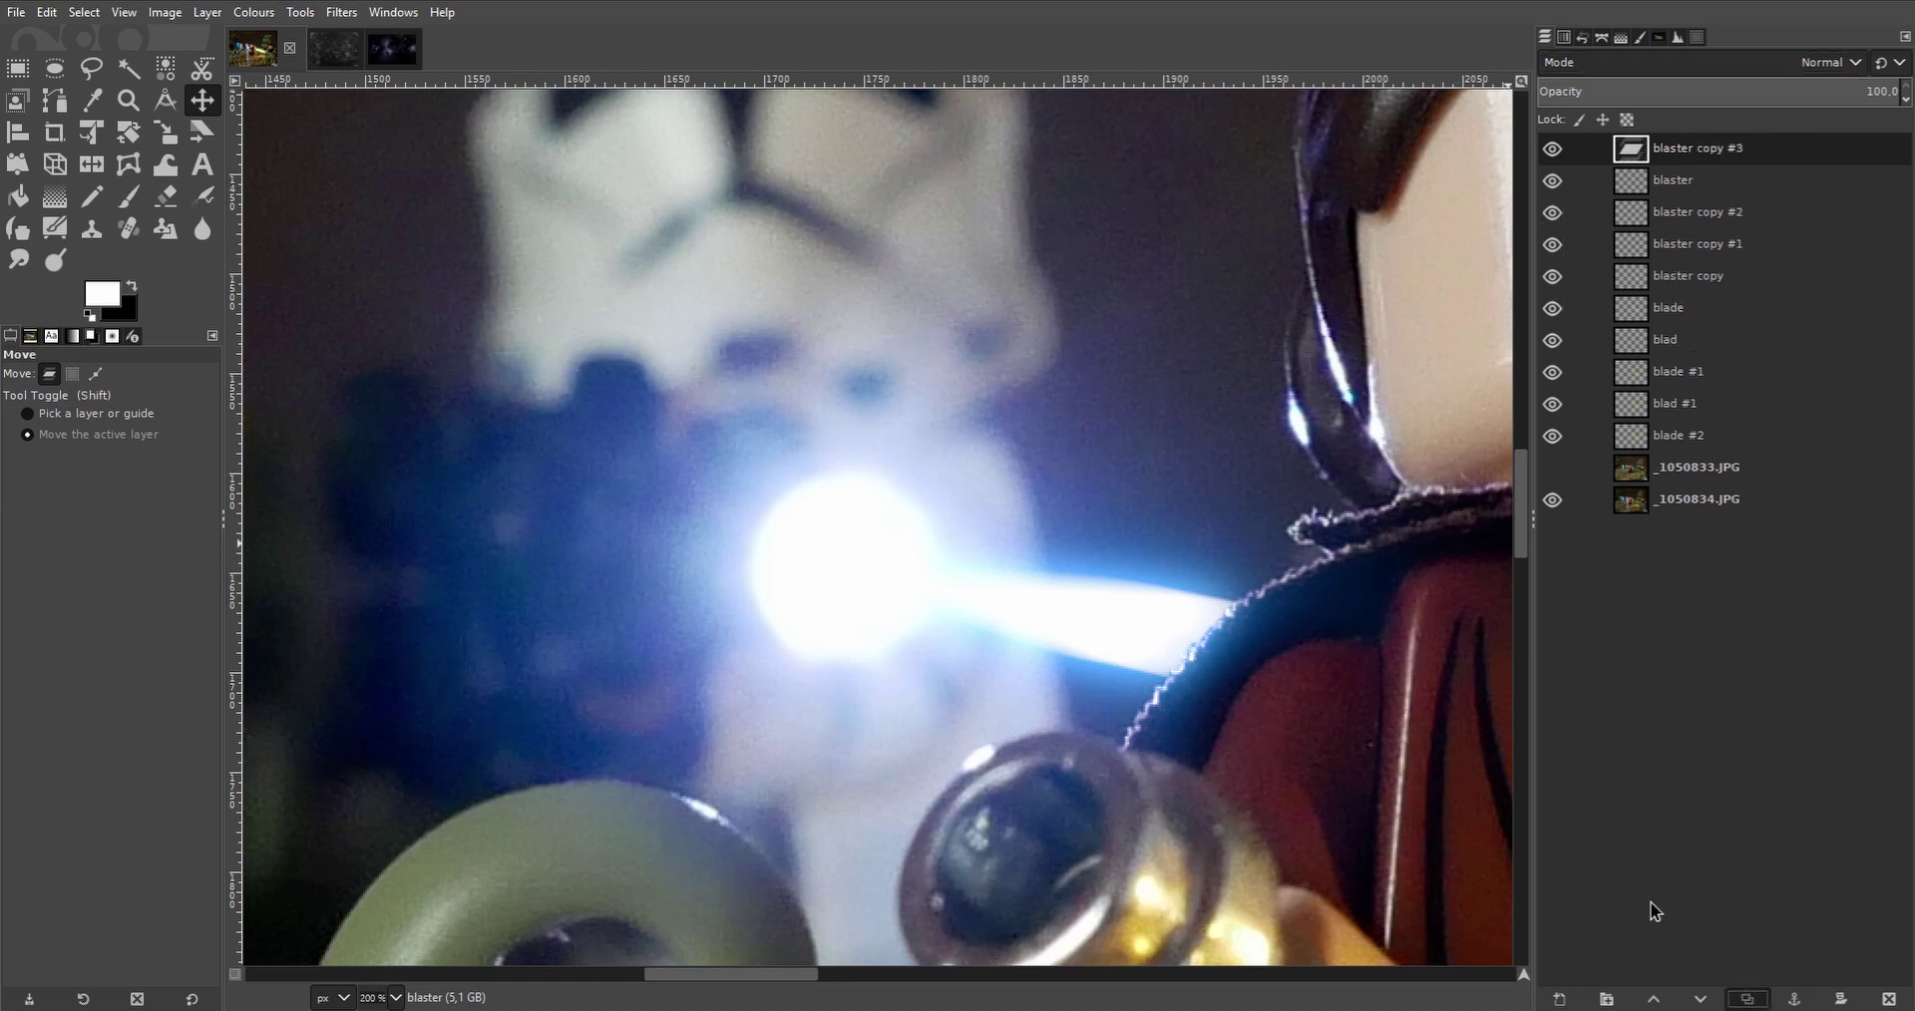
pyautogui.click(341, 12)
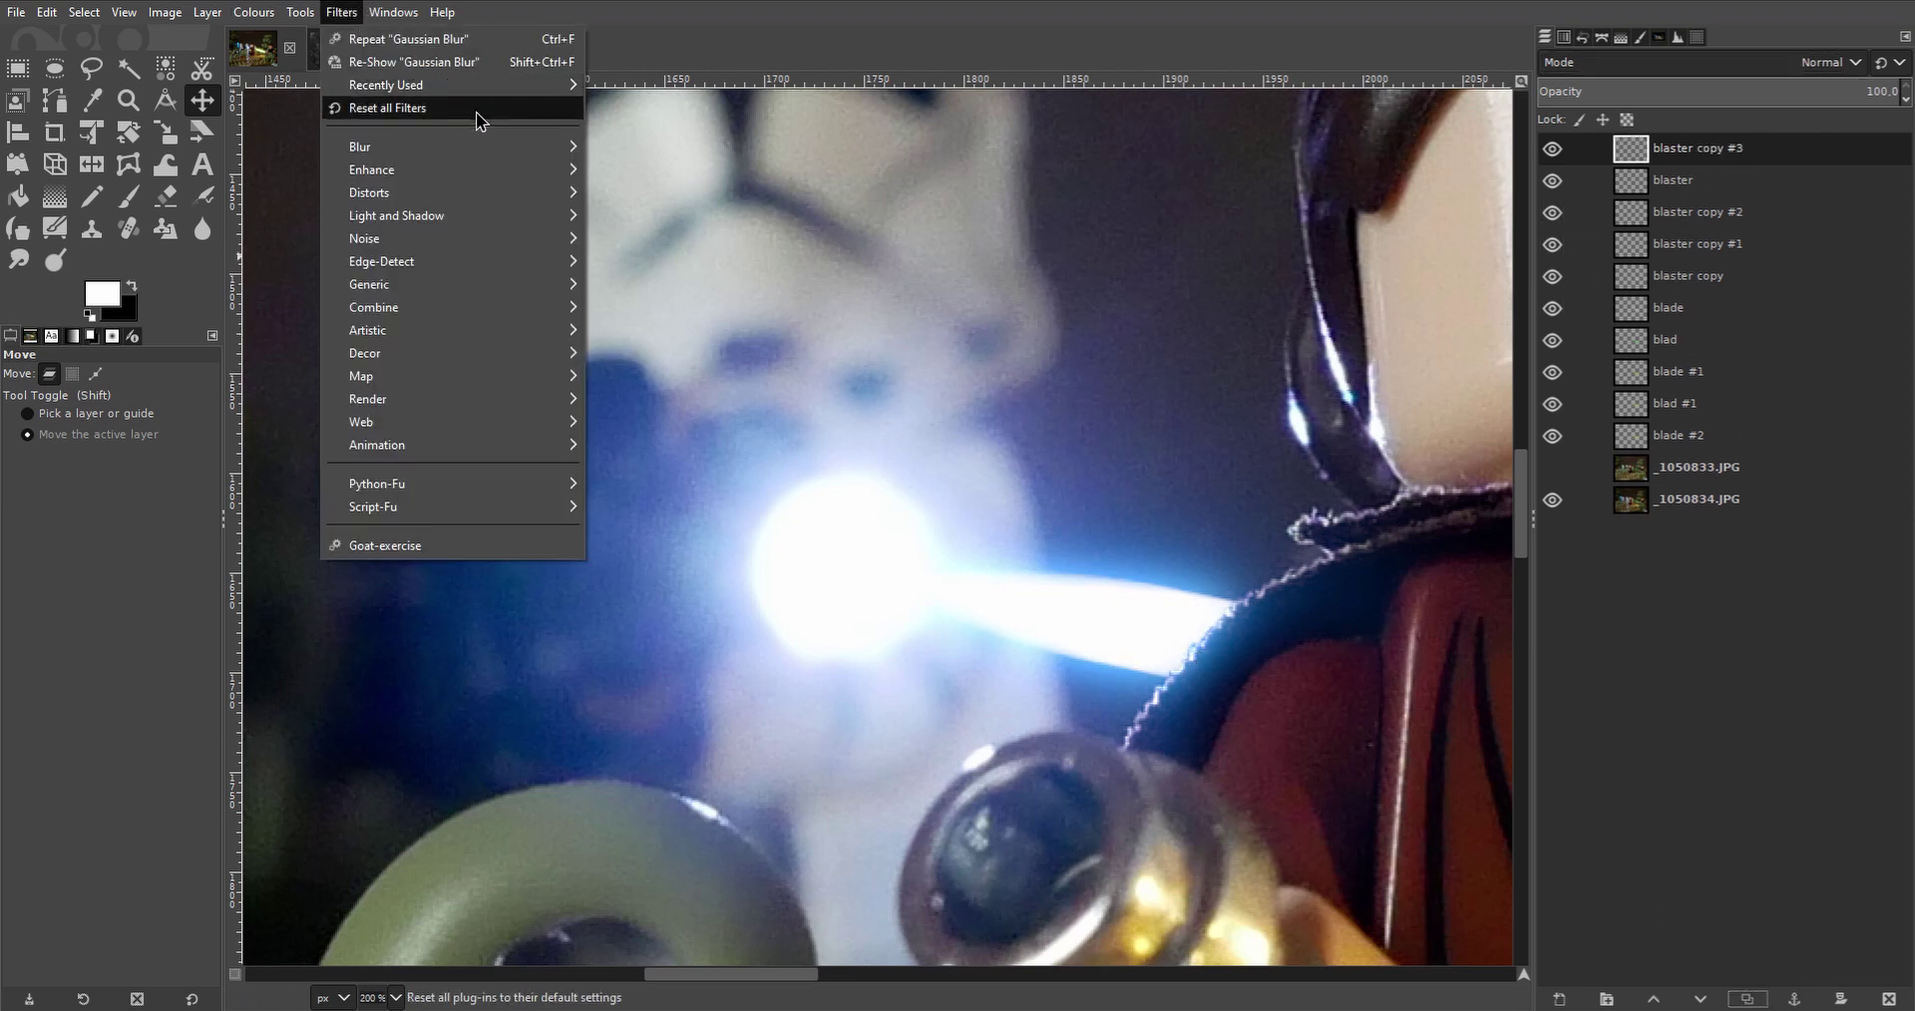
pyautogui.moveTo(477, 141)
pyautogui.click(646, 145)
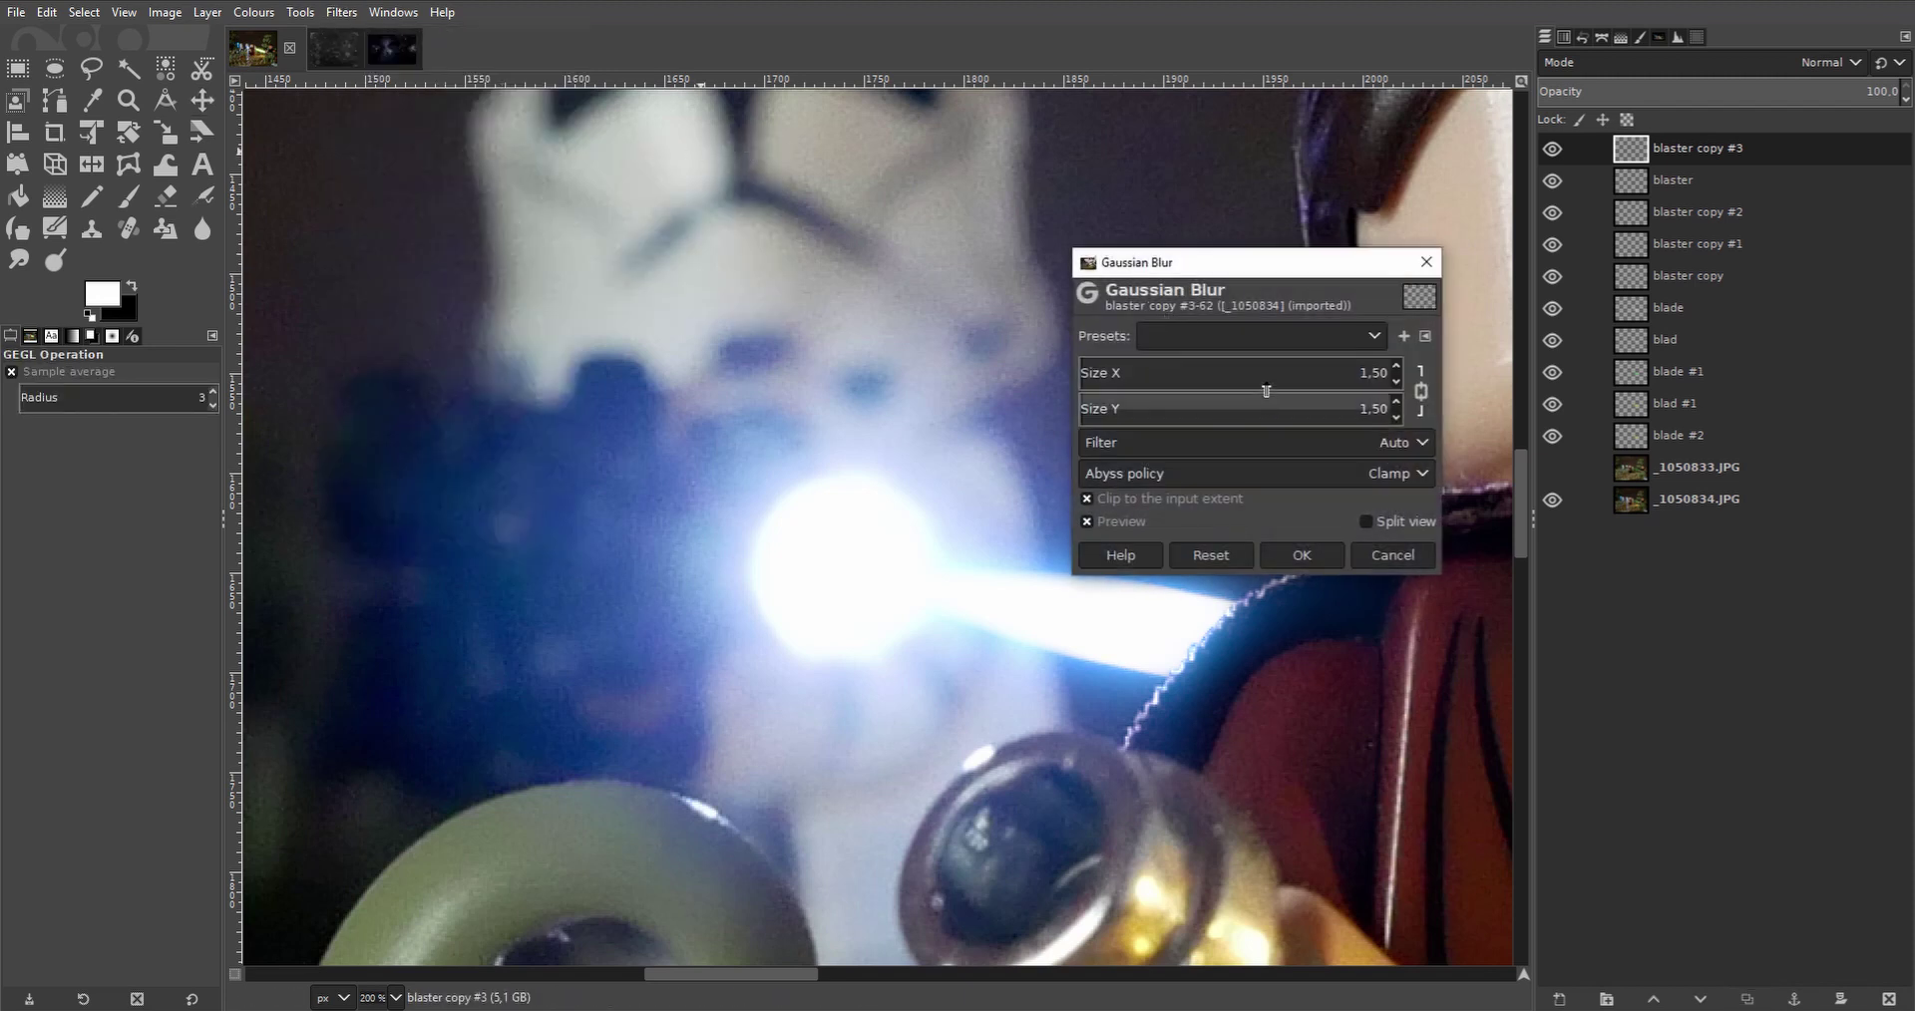
pyautogui.moveTo(1262, 373); pyautogui.dragTo(1347, 373)
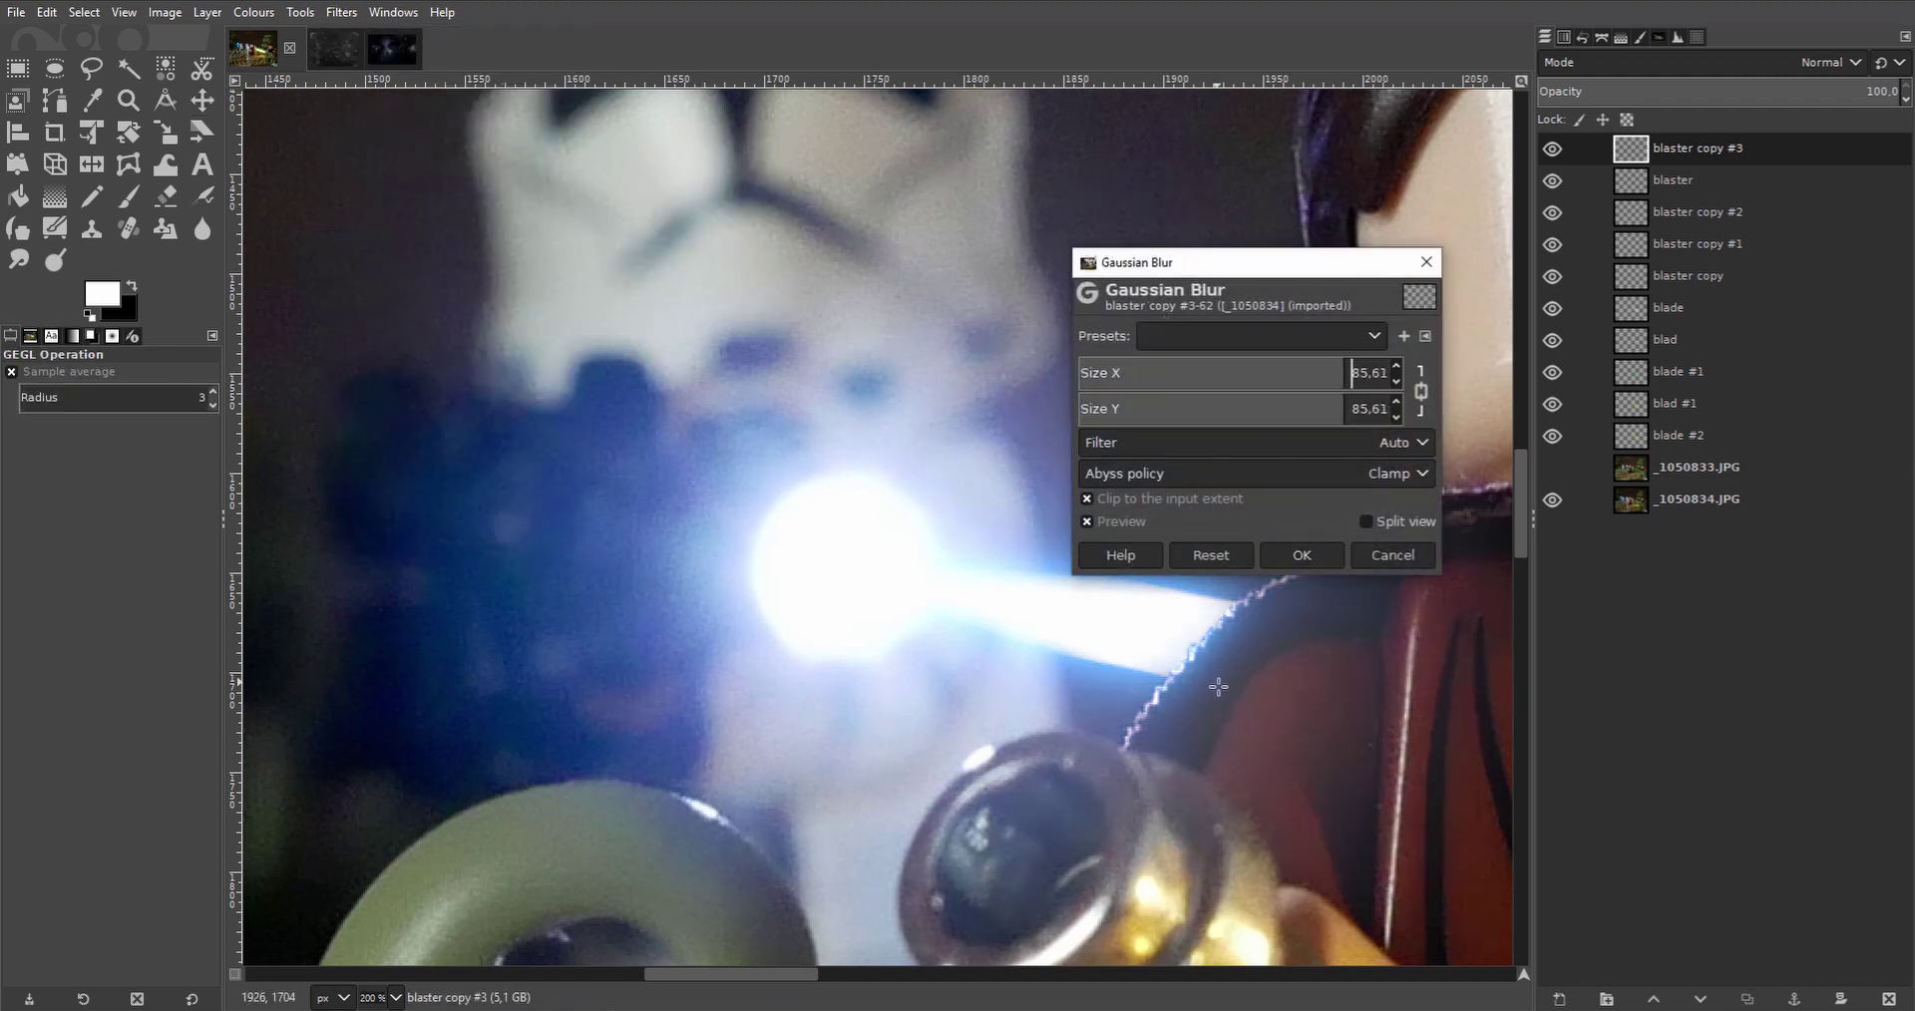
pyautogui.click(1302, 556)
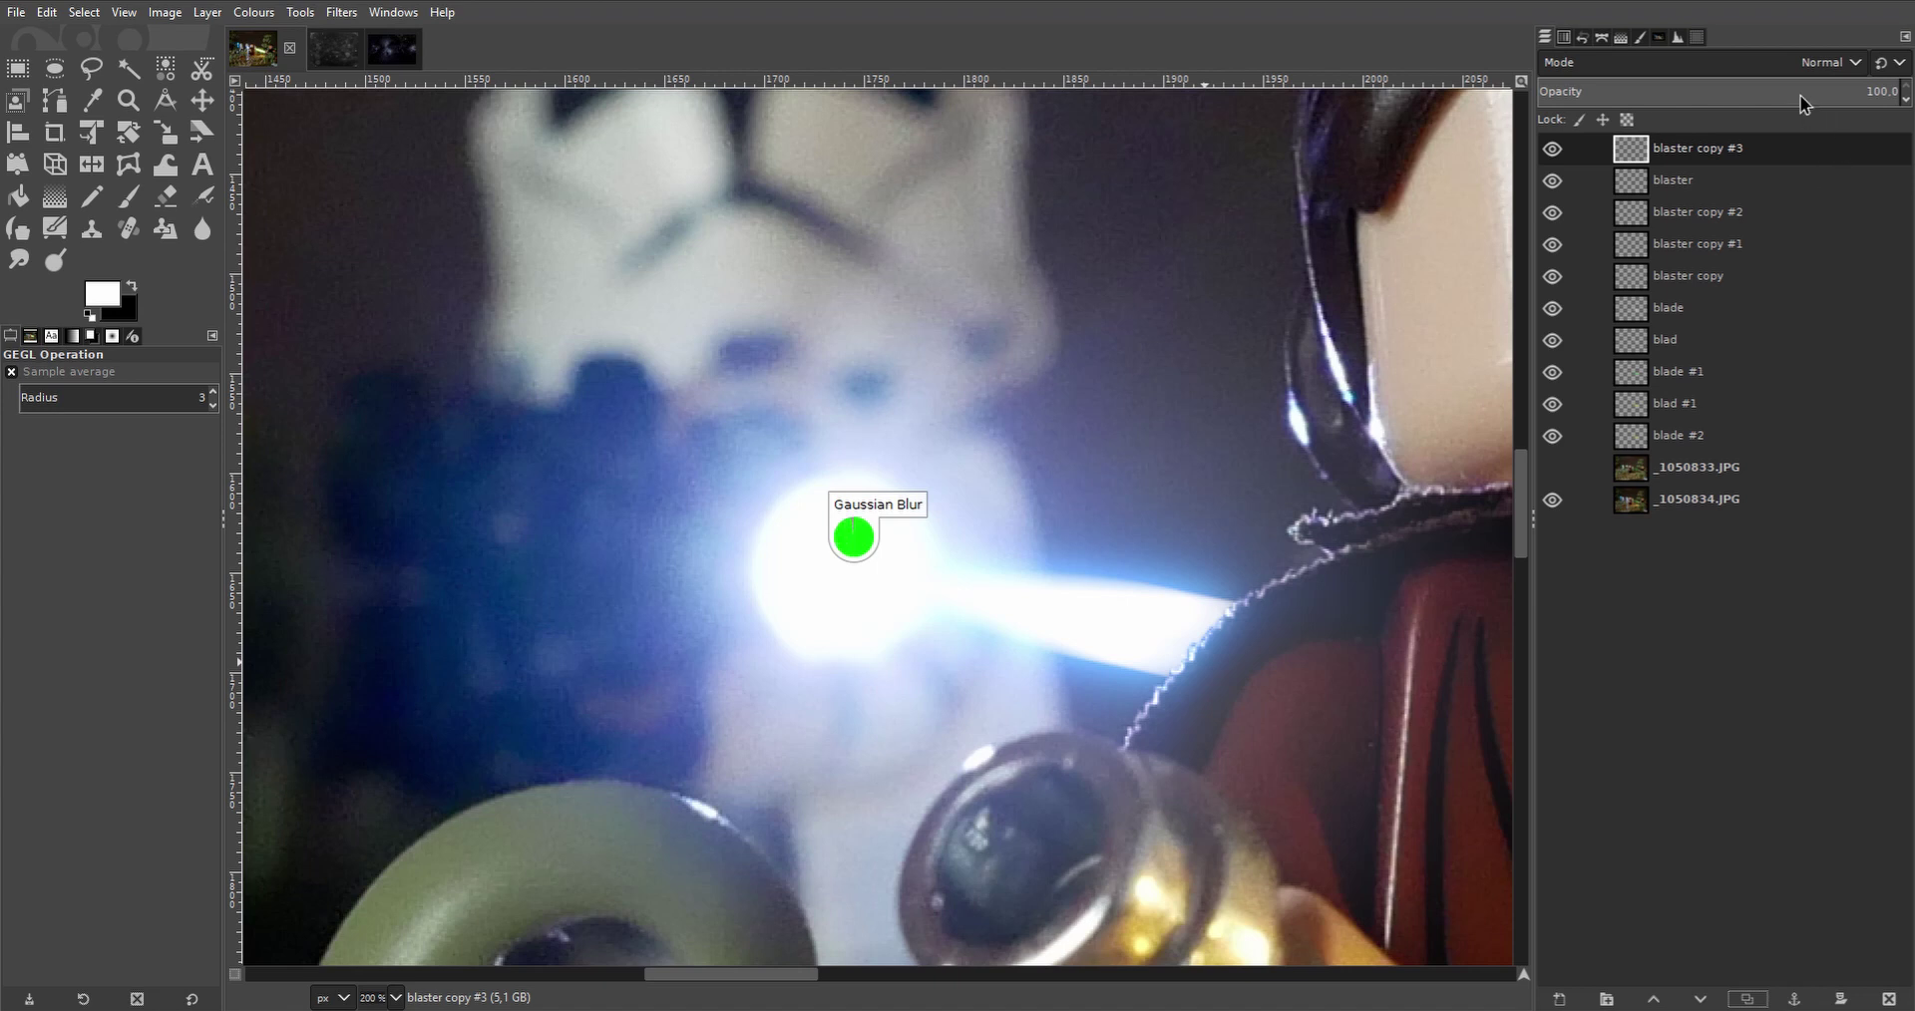
# Set blaster copy #3's blend mode to Overlay and toggle the layer's visibility to compare the glow.
pyautogui.click(1826, 62)
pyautogui.click(1631, 559)
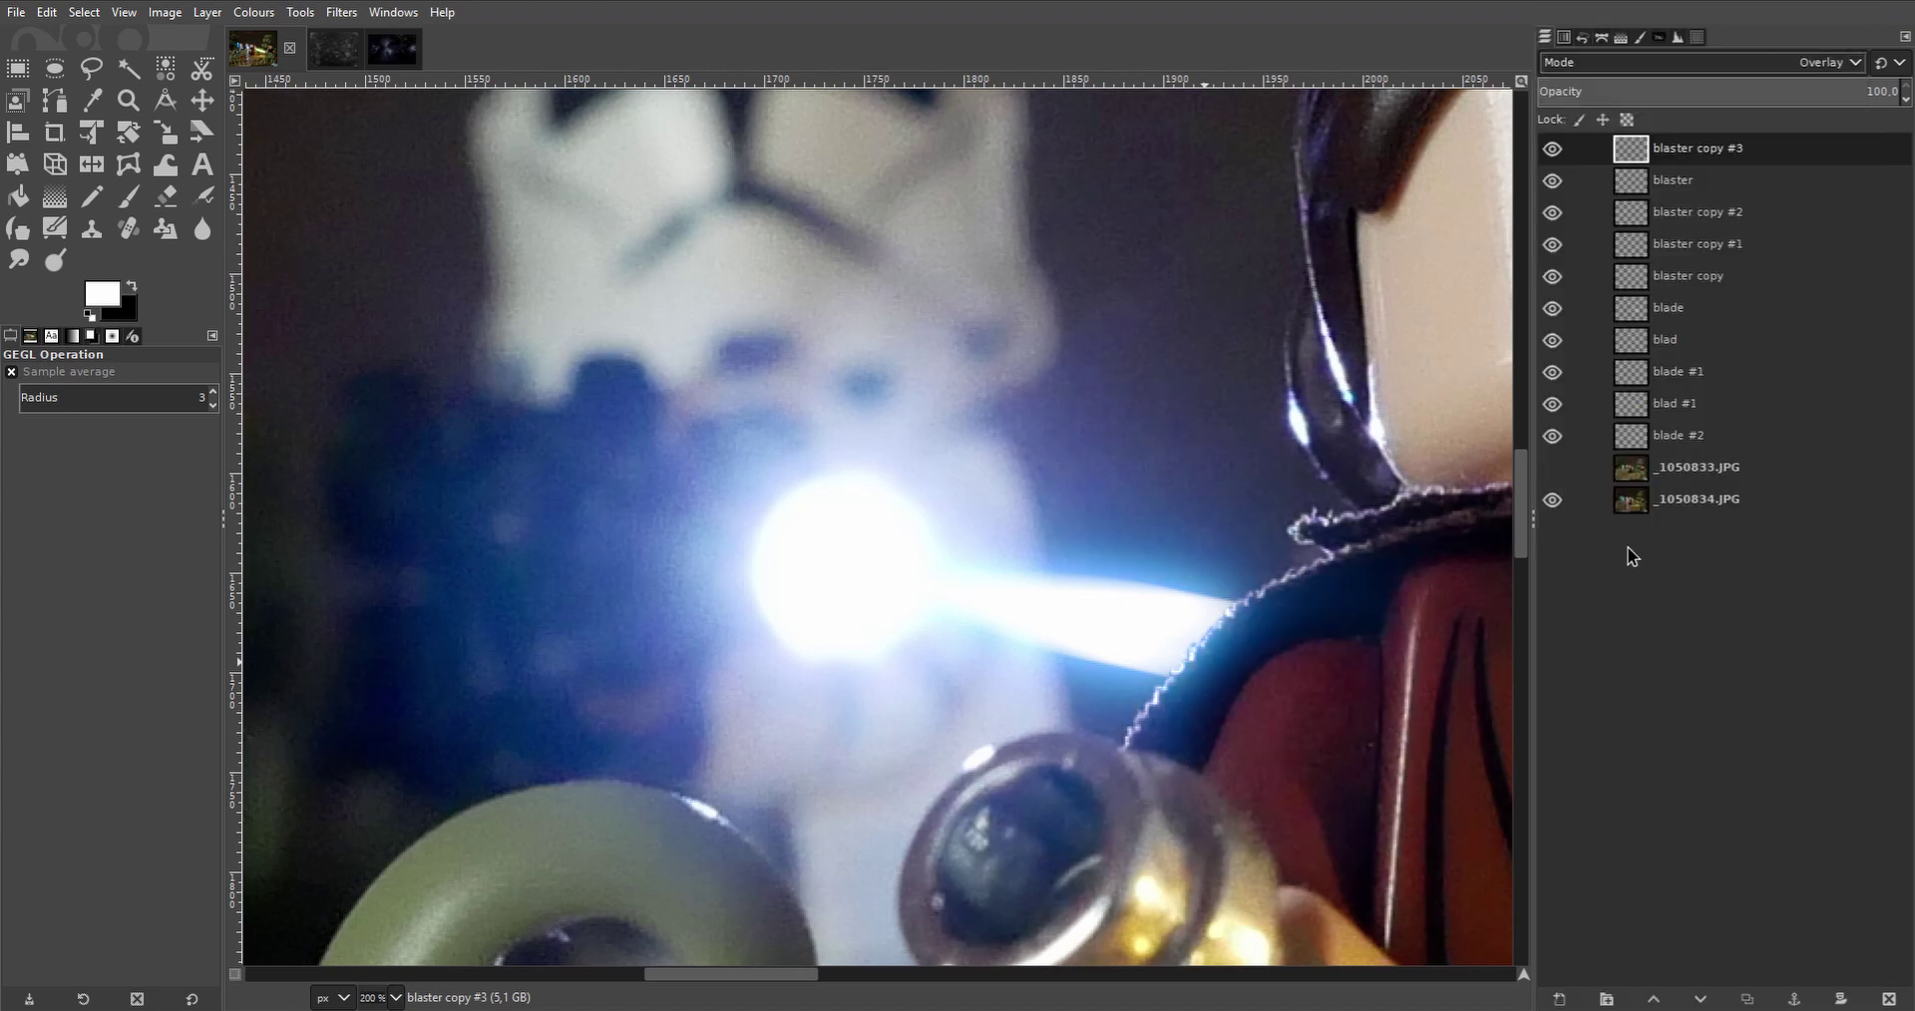
pyautogui.press('-')
pyautogui.press('-')
pyautogui.click(1552, 152)
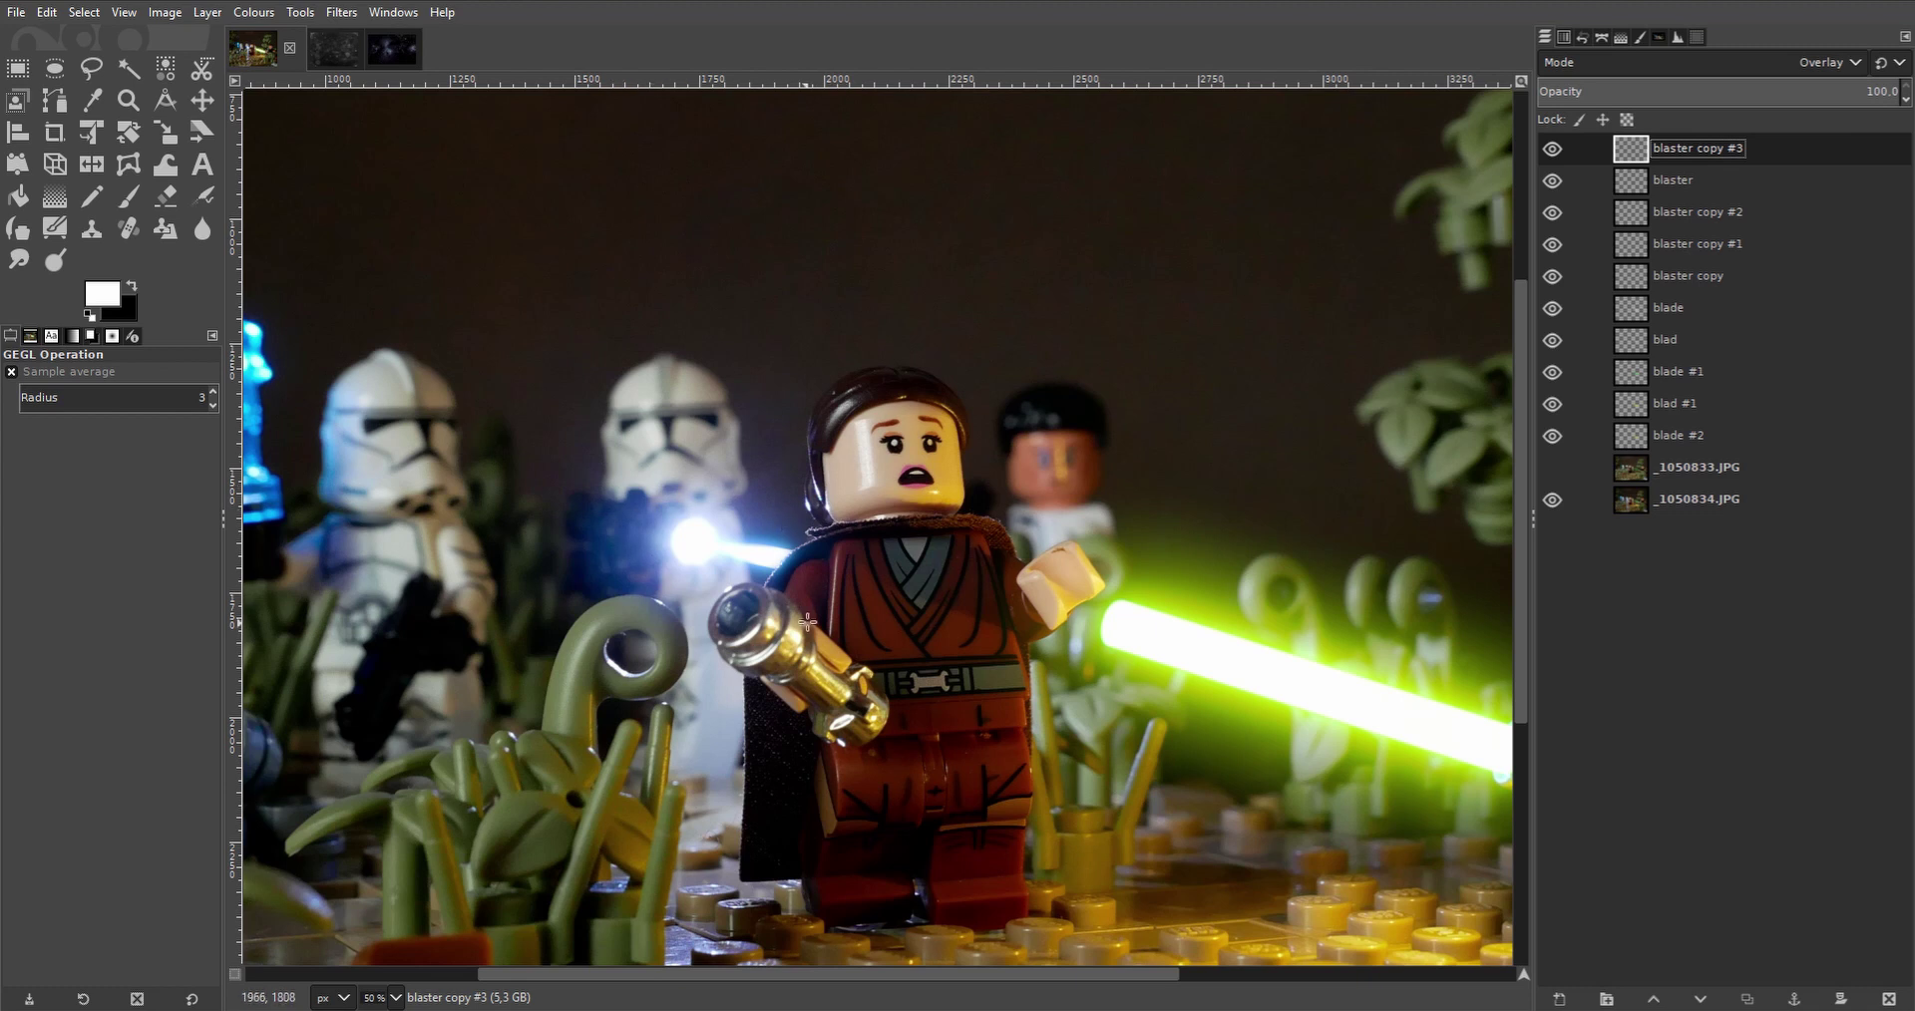
# Crop the whole image to 4592 × 2596 px at position 0, 396, trimming the upper and lower edges.
pyautogui.press('-')
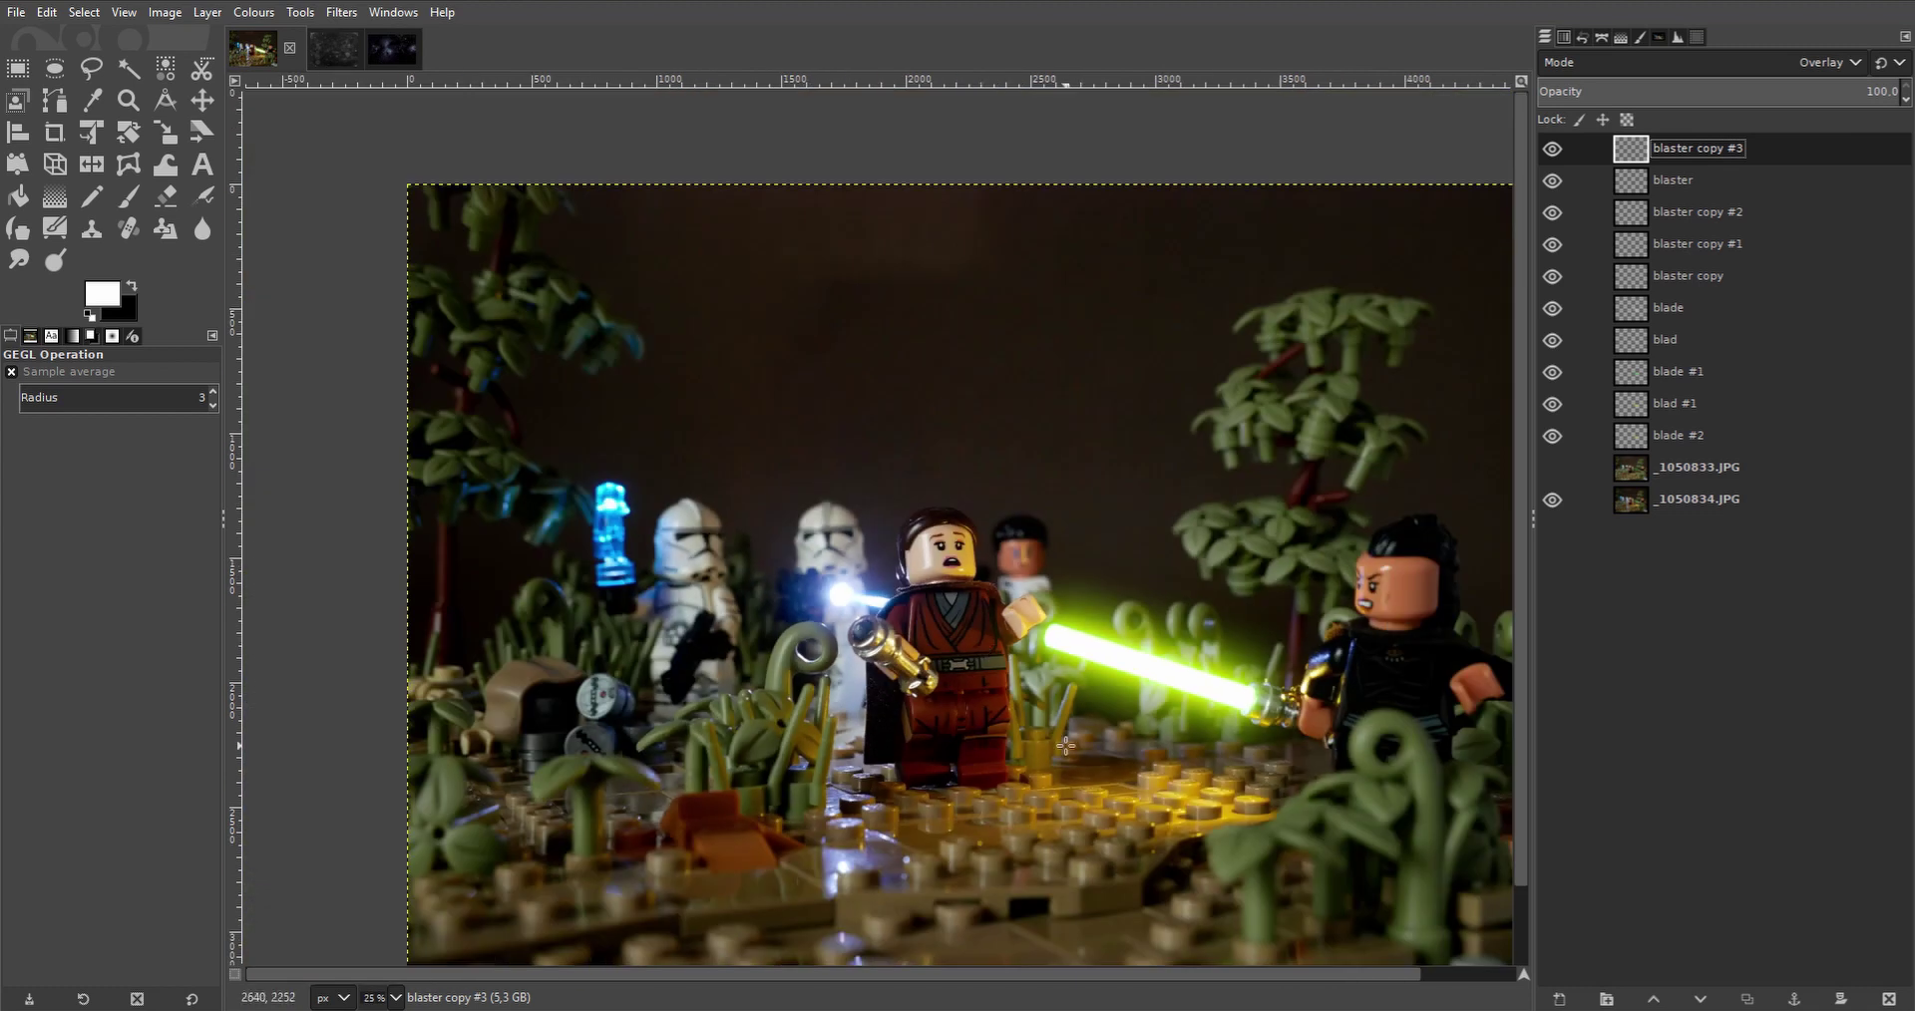
pyautogui.press('-')
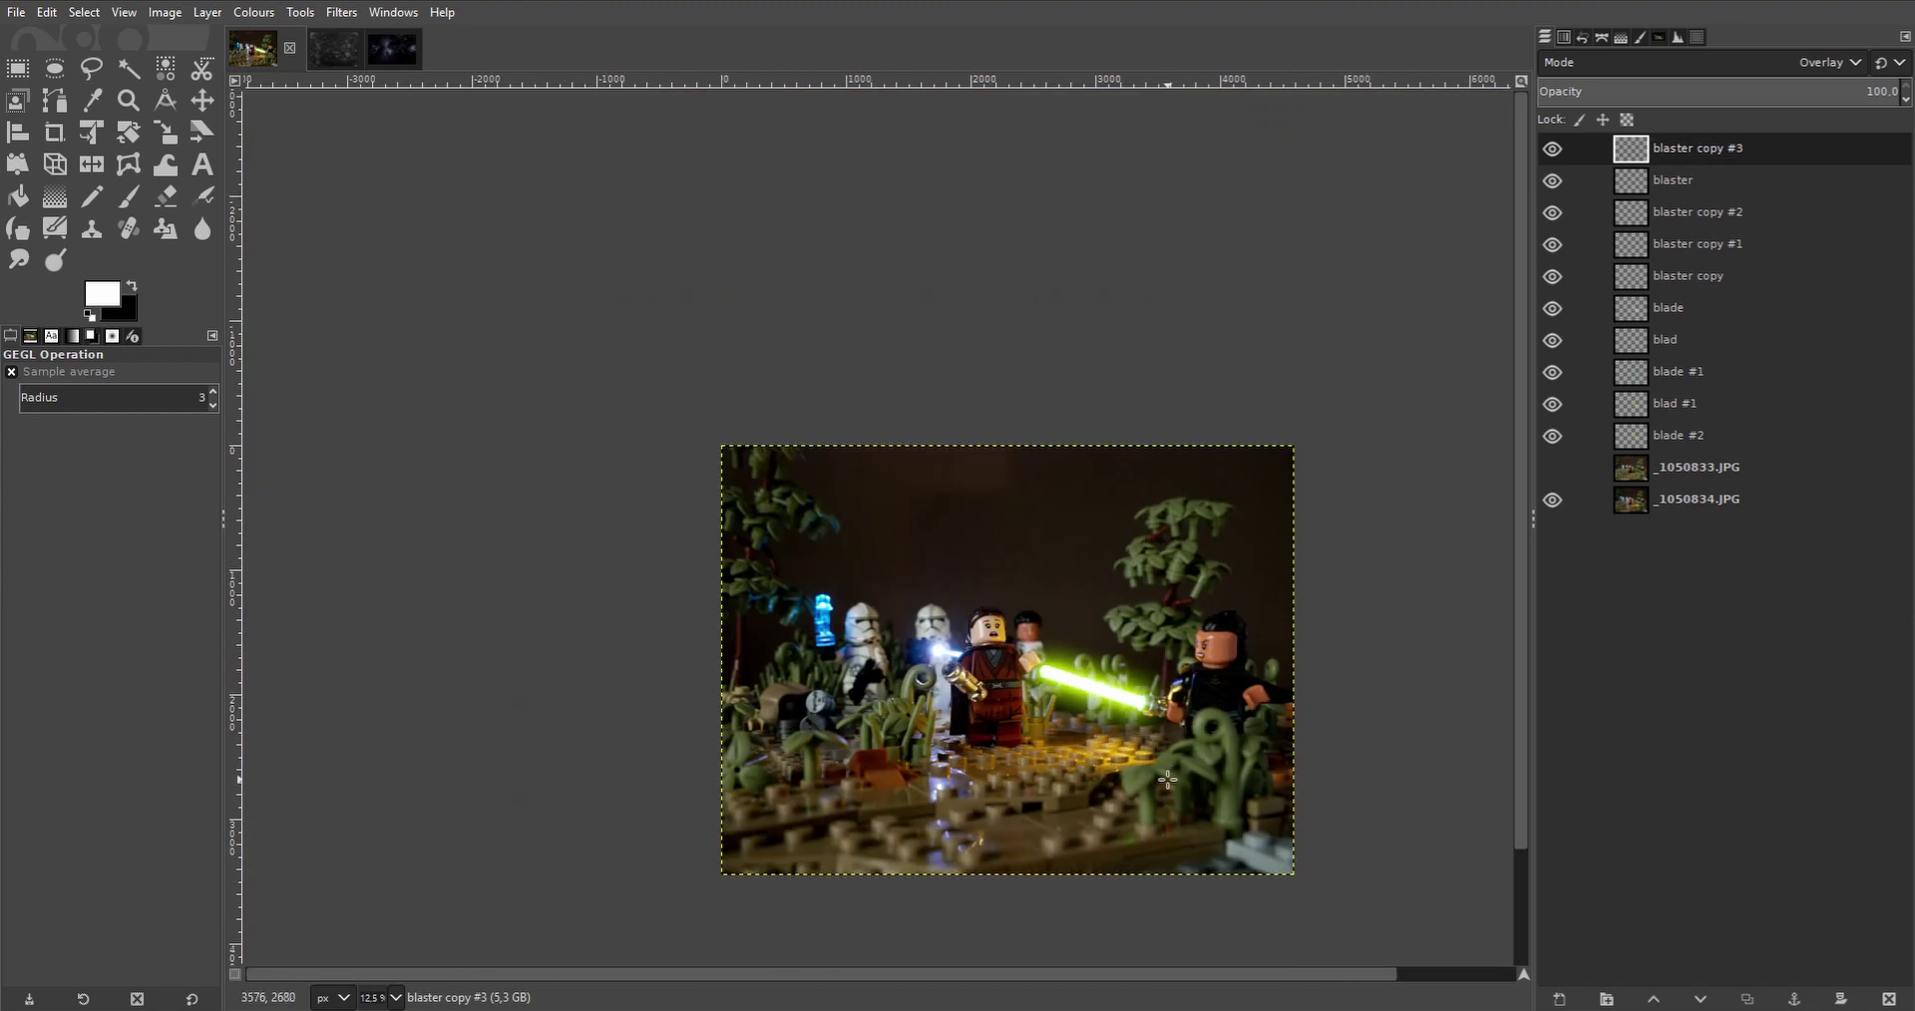
pyautogui.press('+')
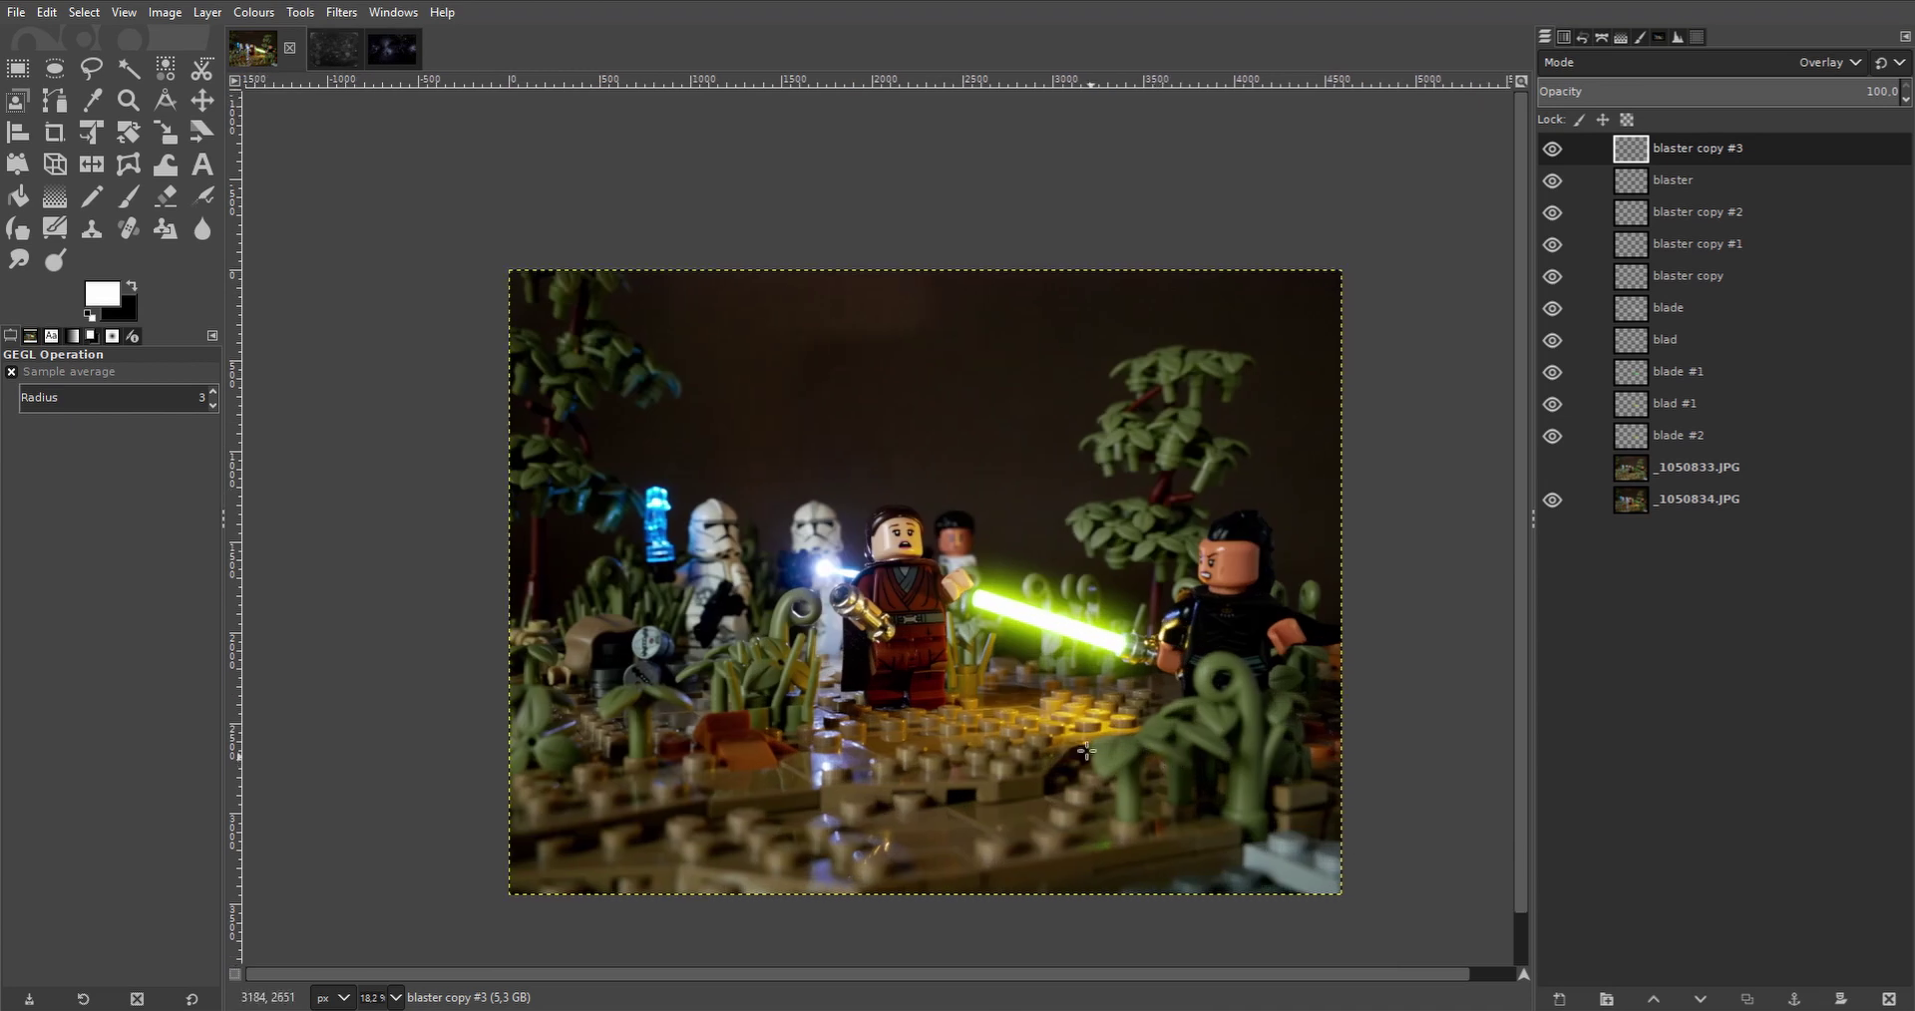
pyautogui.click(62, 134)
pyautogui.moveTo(503, 397); pyautogui.dragTo(1514, 814)
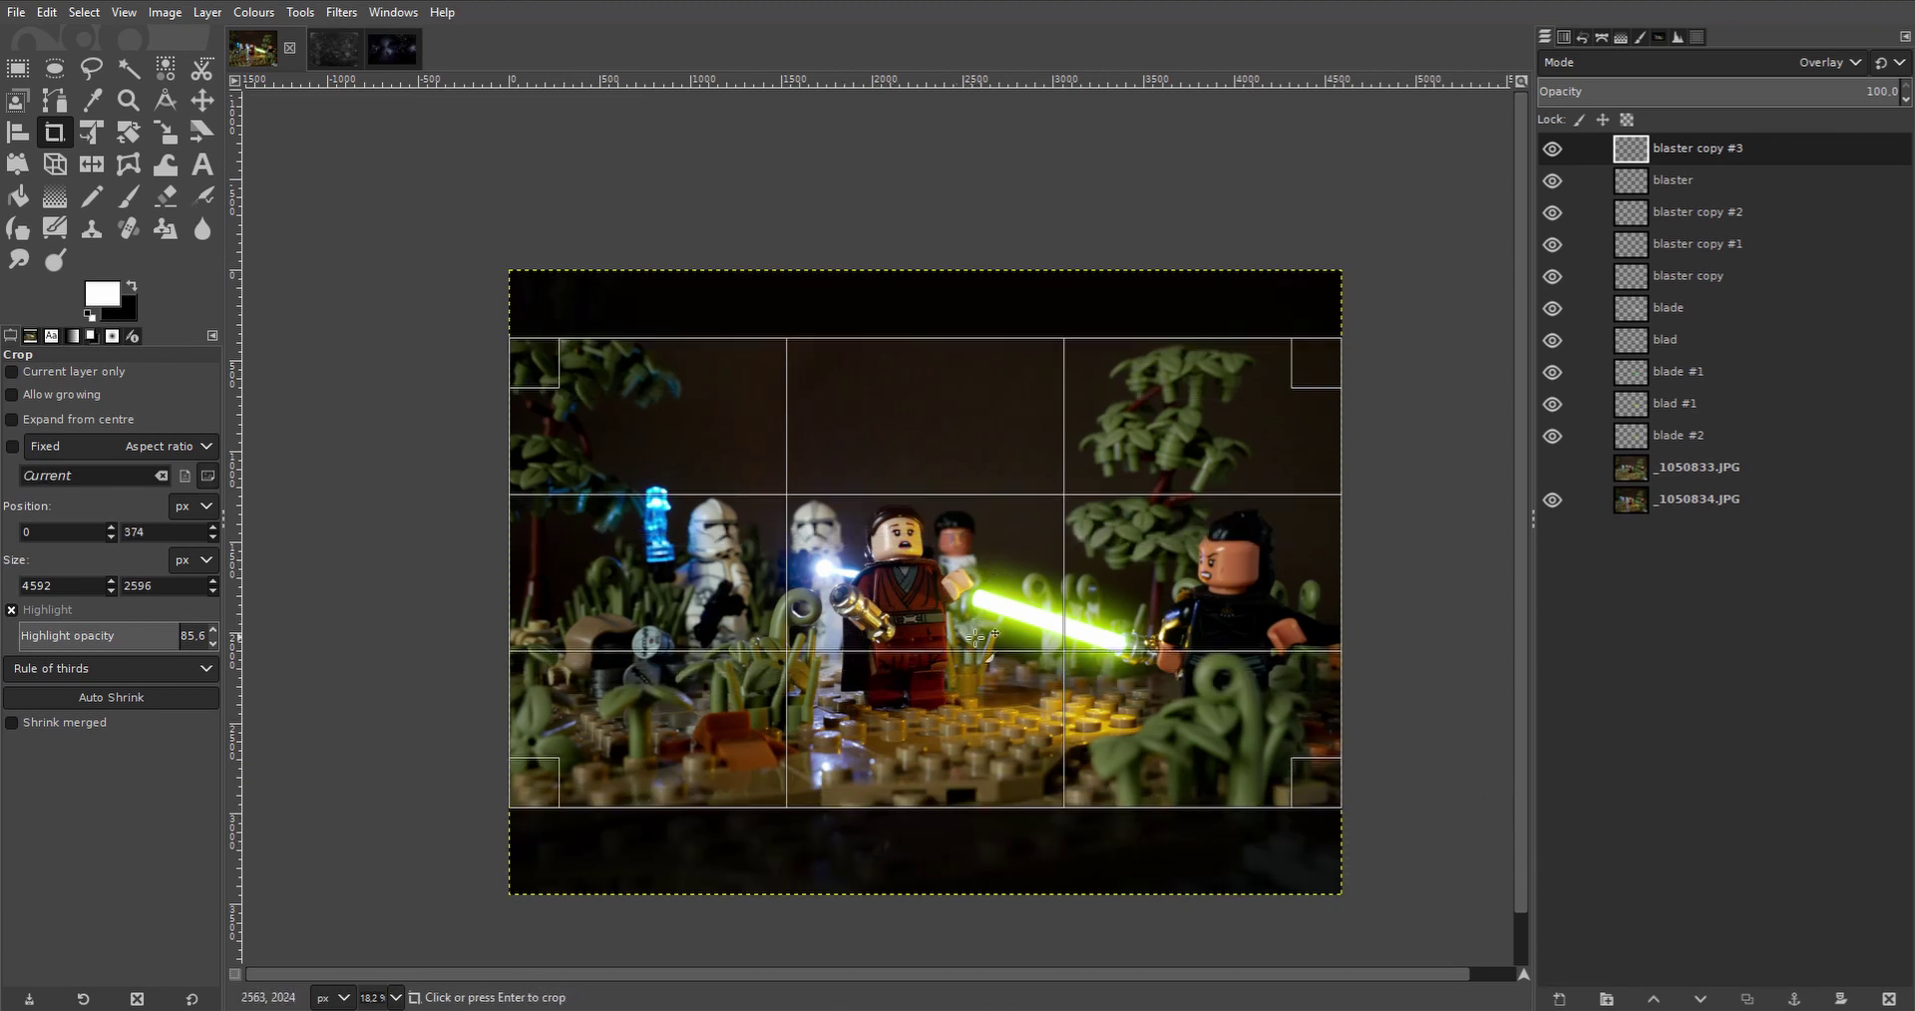
pyautogui.moveTo(1061, 710); pyautogui.dragTo(925, 577)
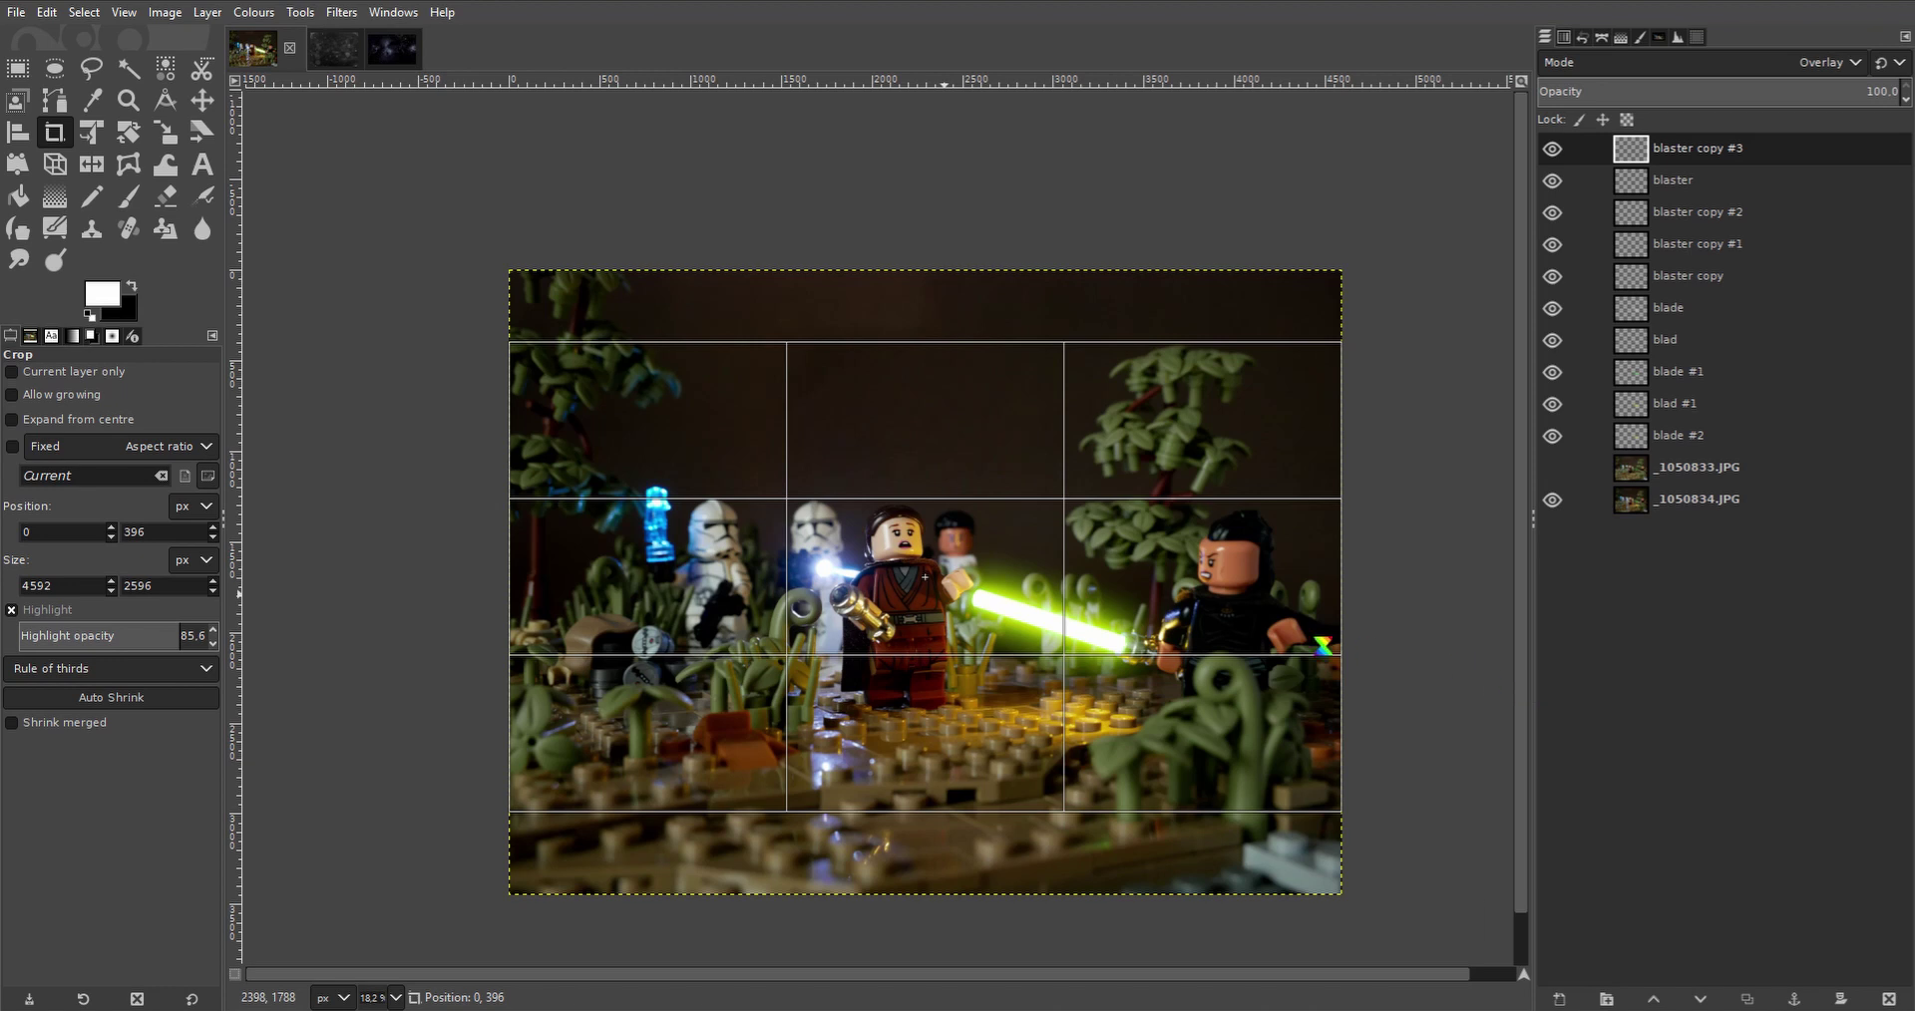
pyautogui.moveTo(924, 577); pyautogui.dragTo(924, 576)
pyautogui.click(925, 577)
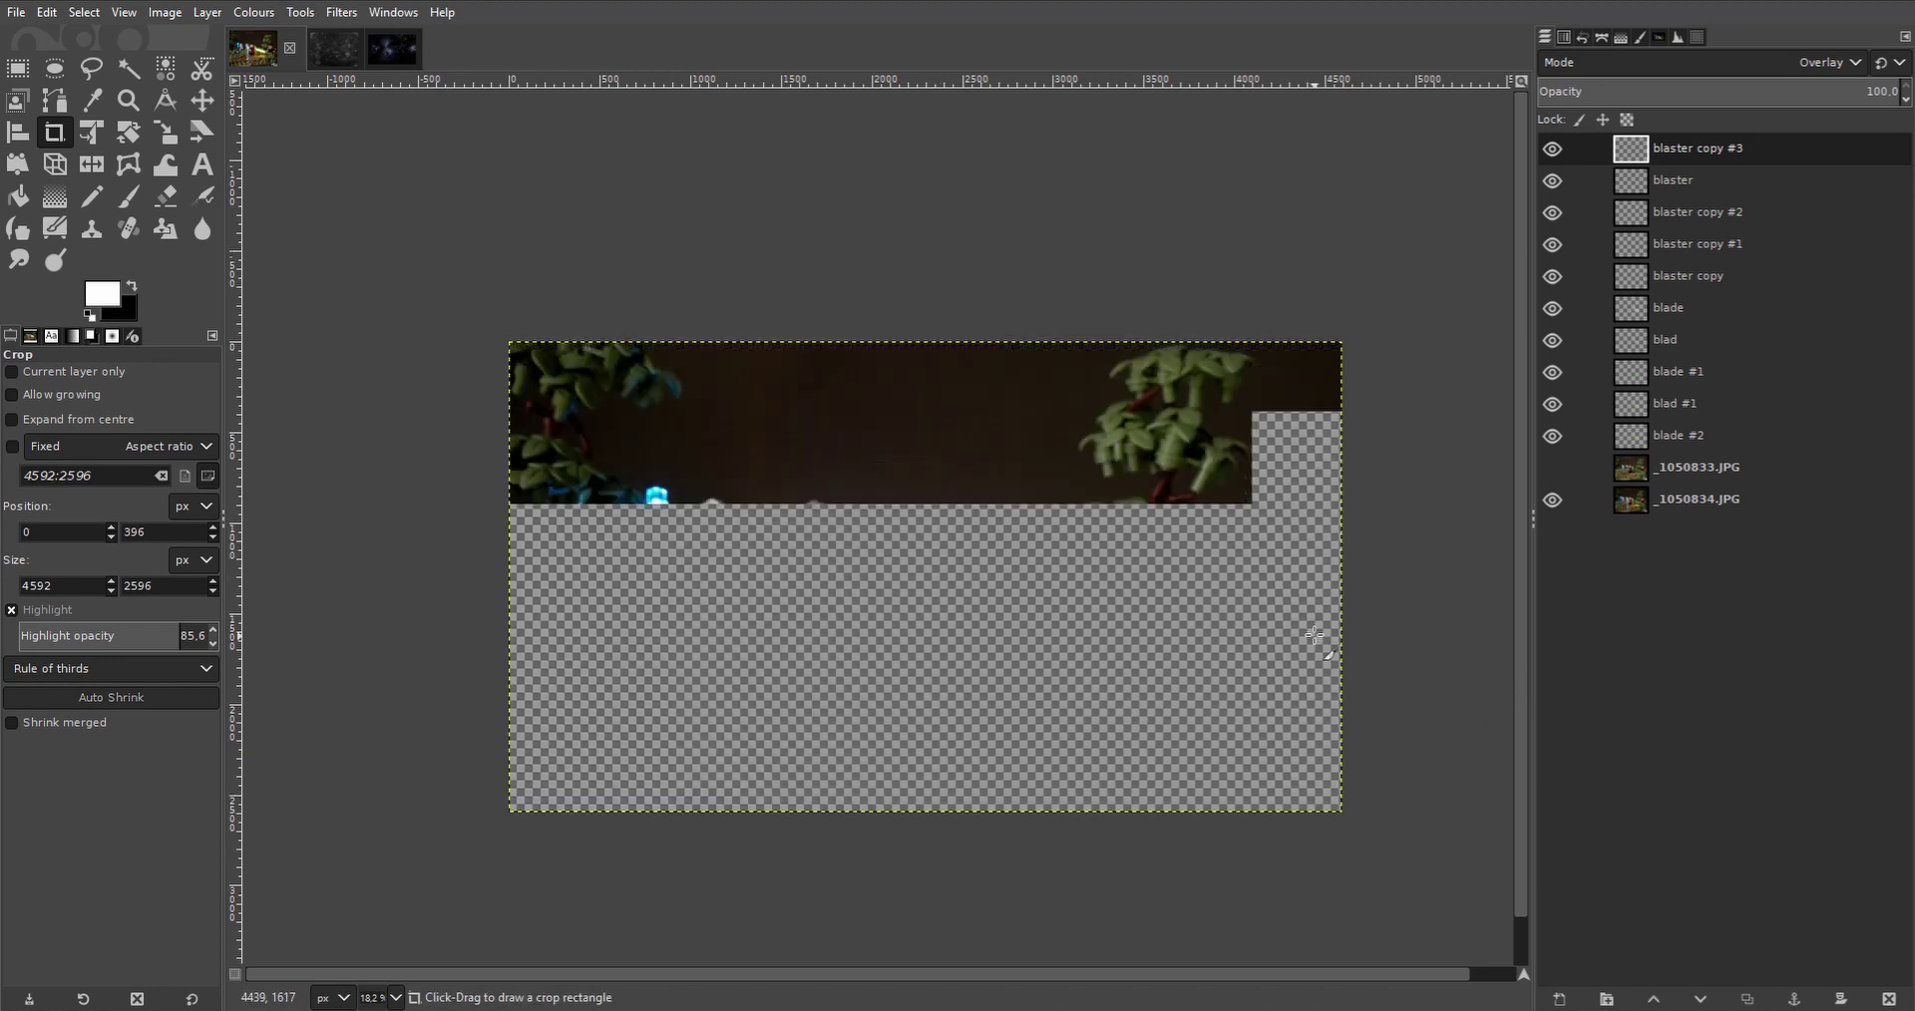
# Look through the lens dirt and nebula images, and copy the lens dirt.png layer into the lightsaber photo.
pyautogui.scroll(1, 952, 626)
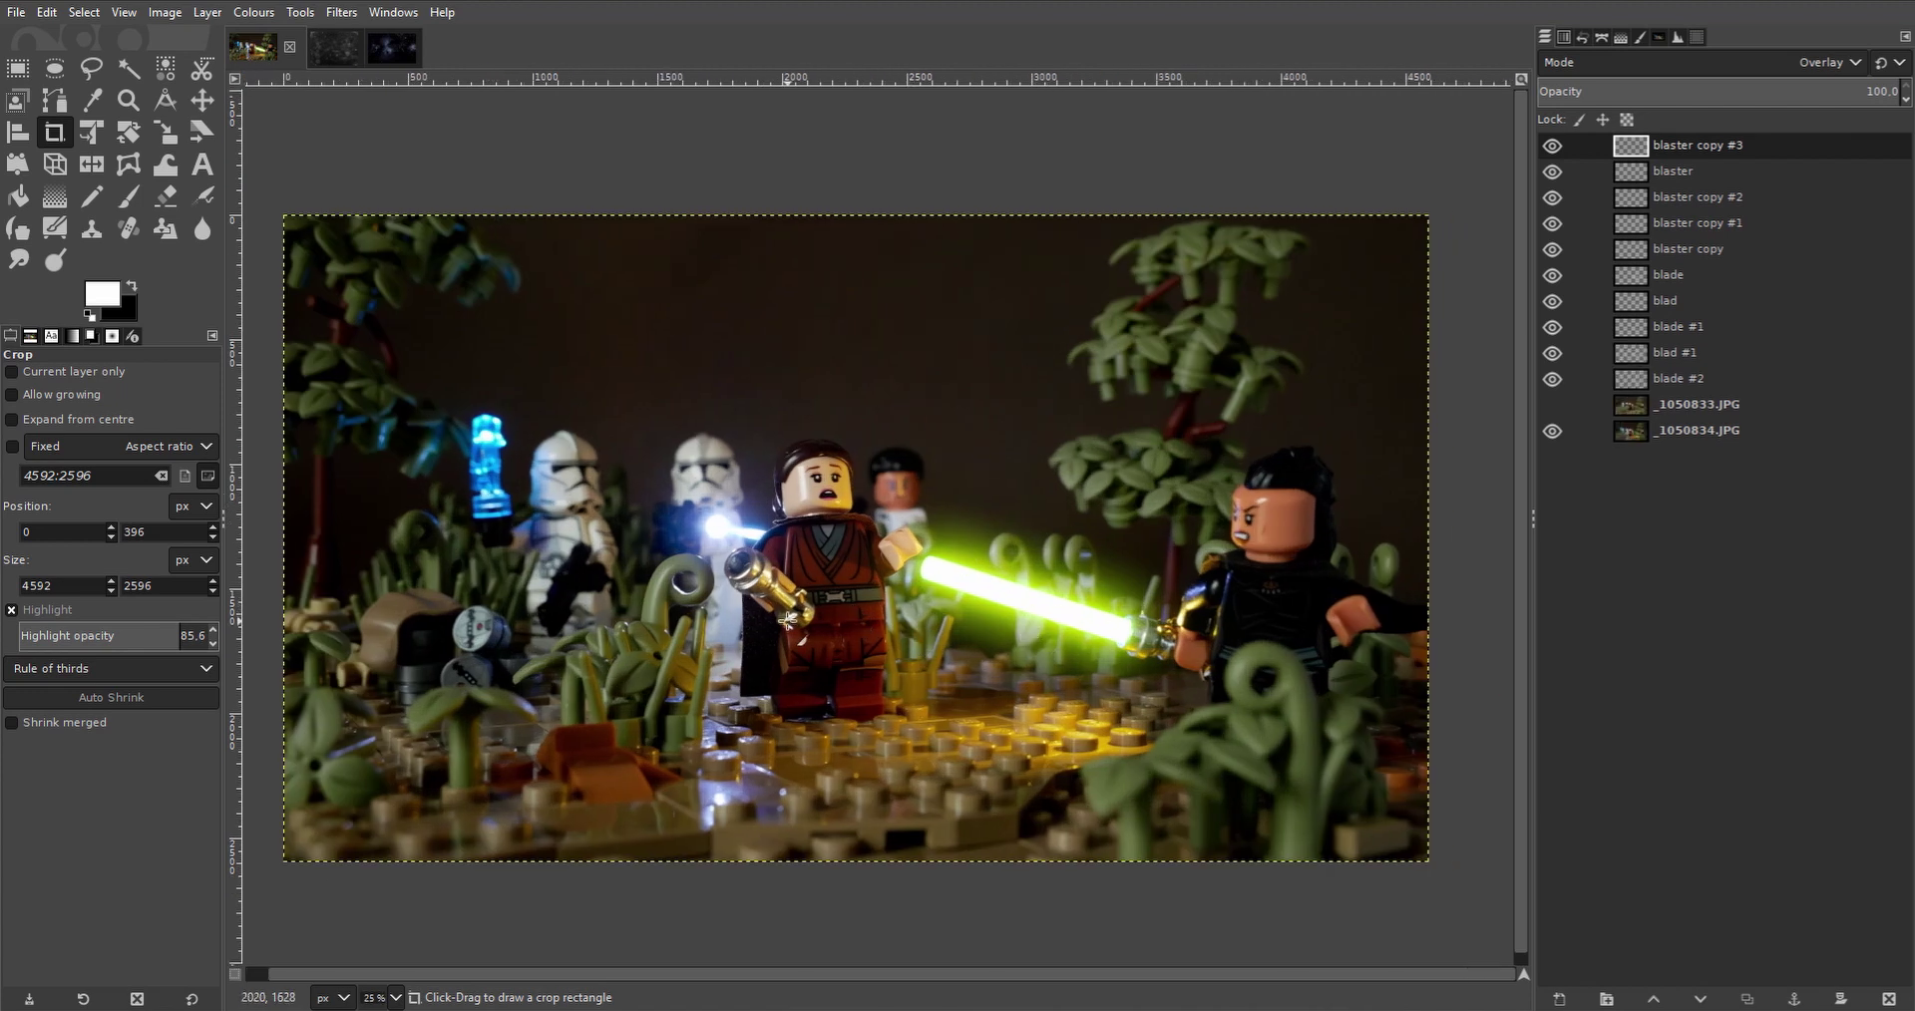
pyautogui.scroll(1, 813, 626)
pyautogui.scroll(1, 1005, 585)
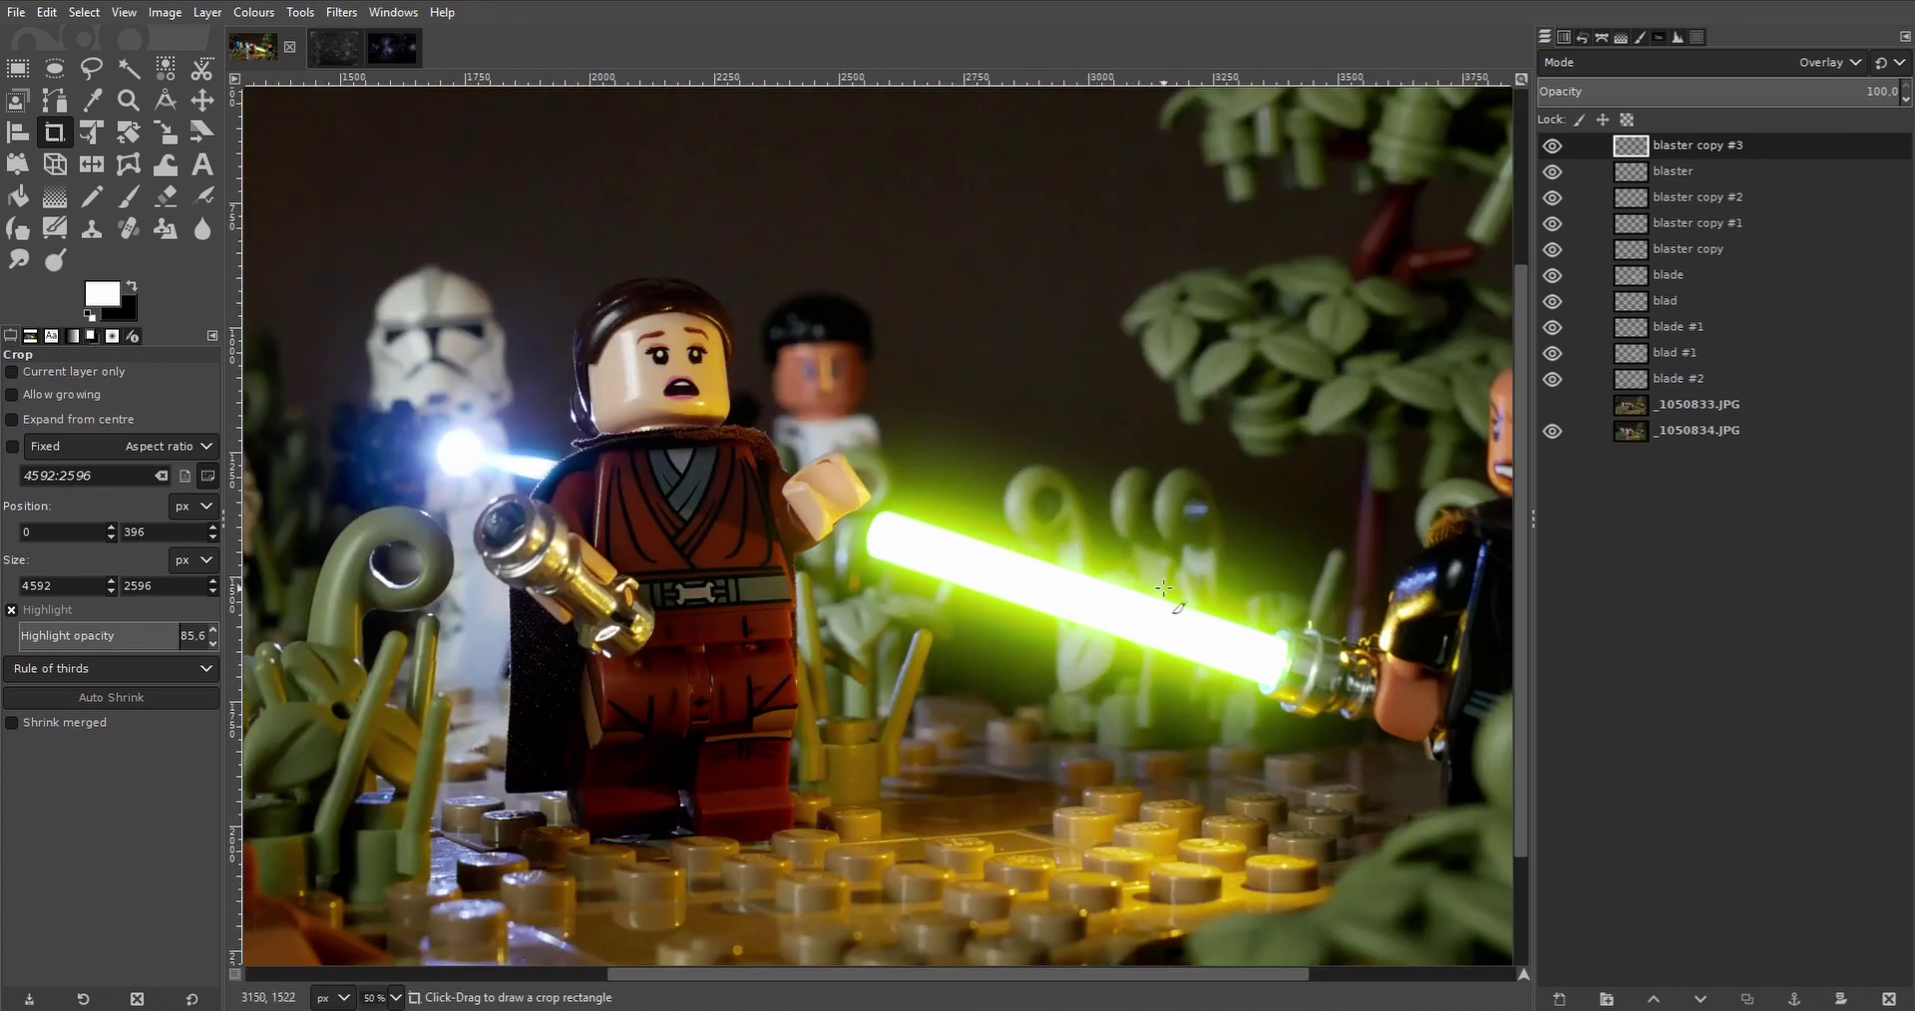
pyautogui.click(333, 47)
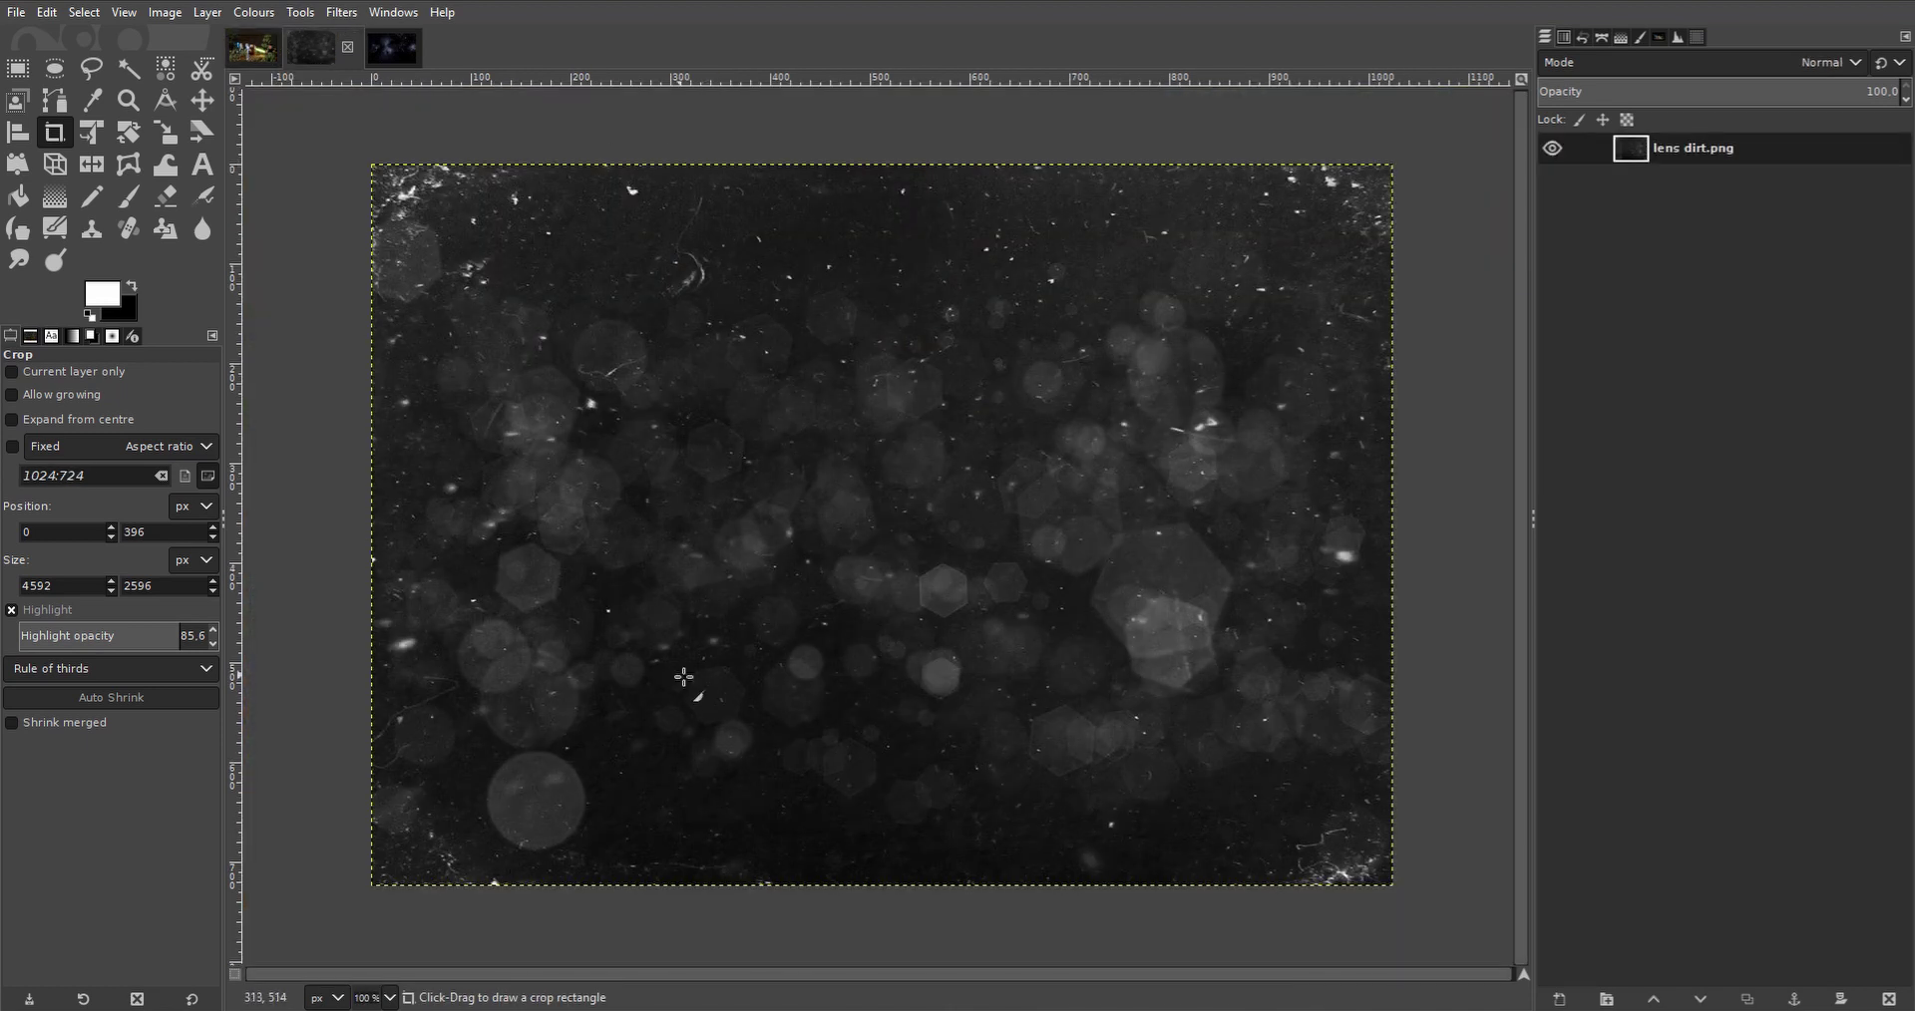
pyautogui.click(386, 48)
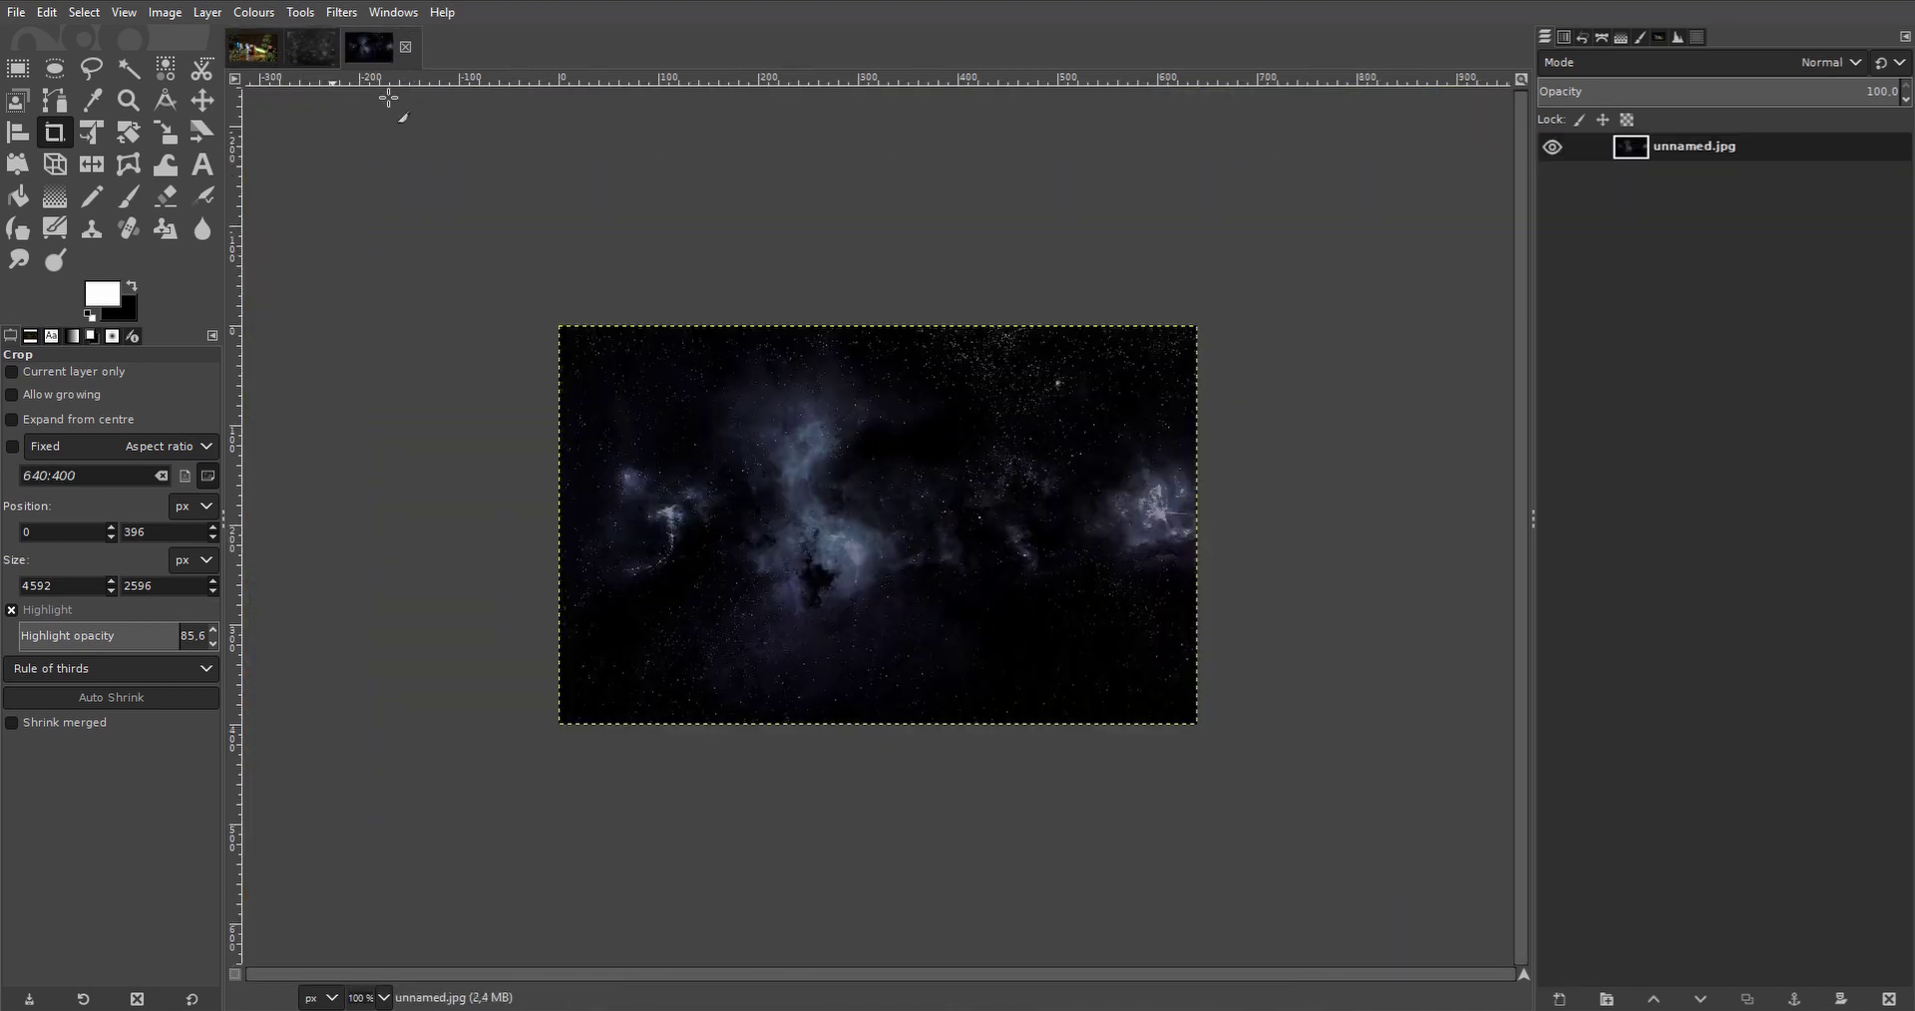
pyautogui.click(311, 46)
pyautogui.moveTo(1696, 150); pyautogui.dragTo(1050, 599)
pyautogui.scroll(-1, 1050, 598)
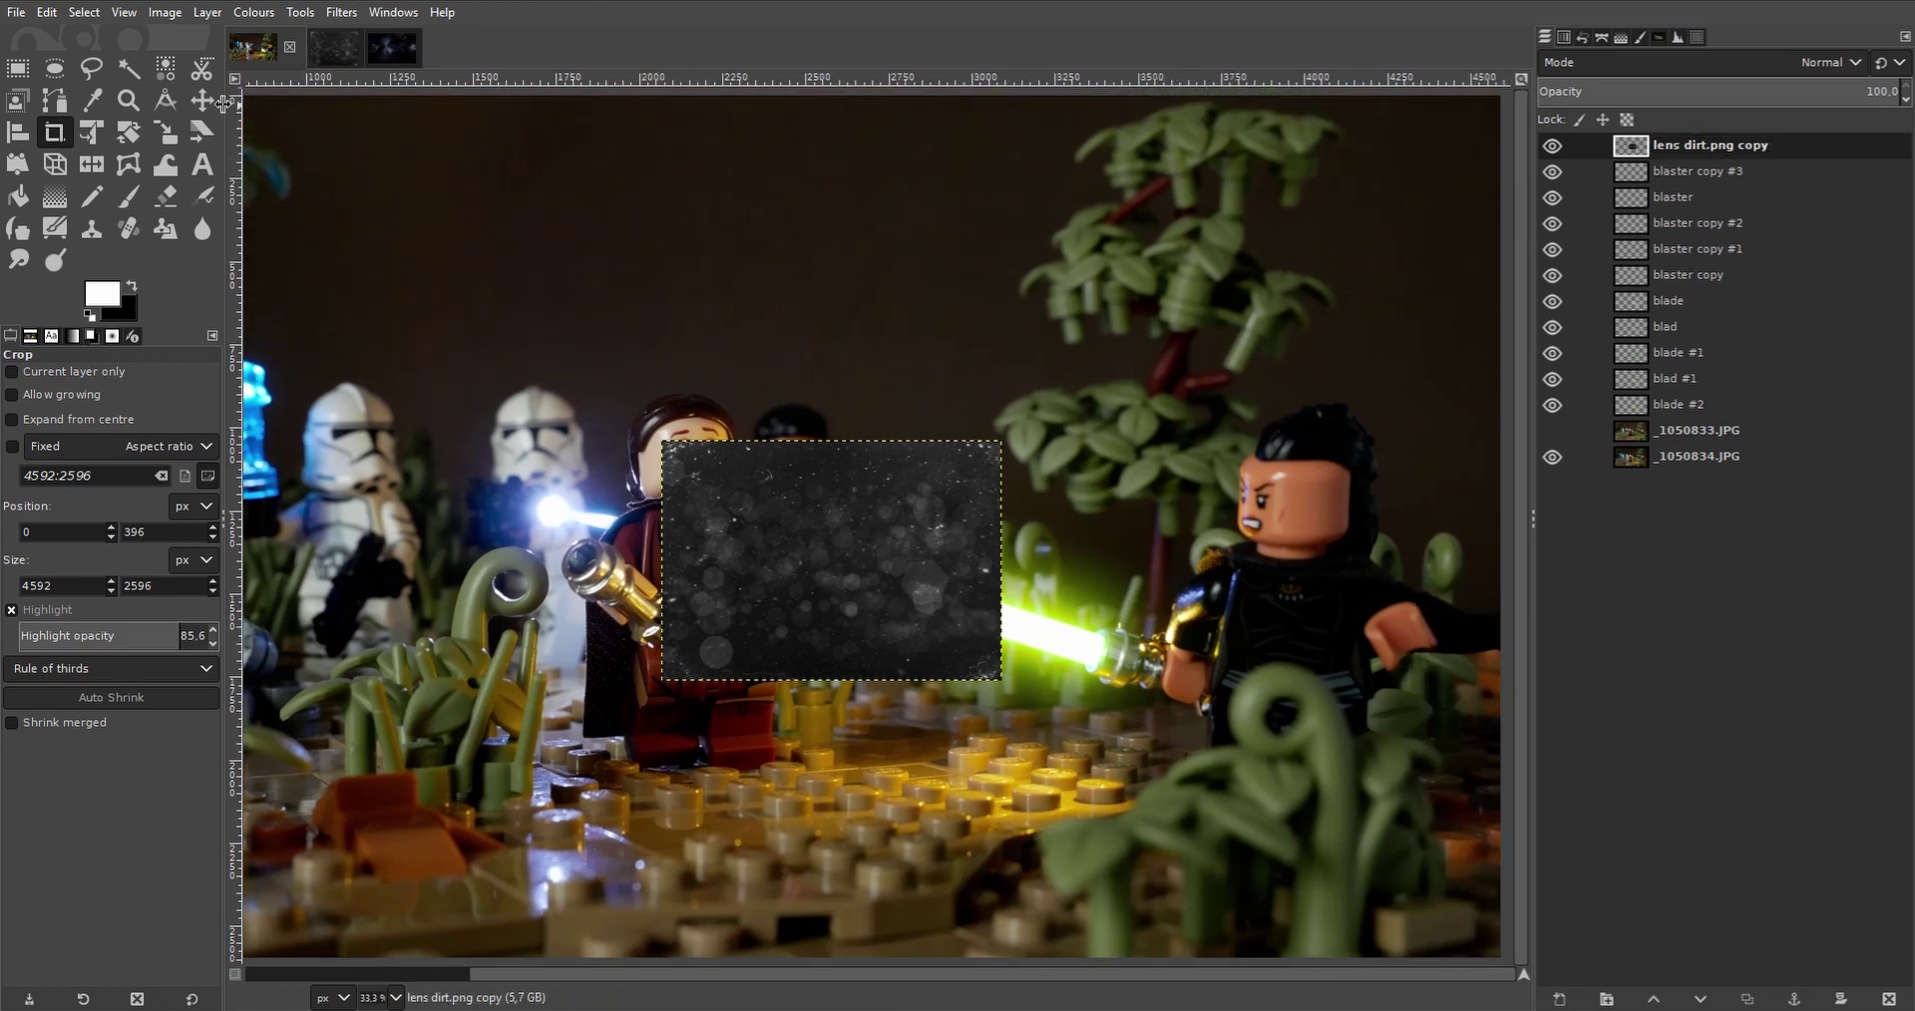
# Position the lens dirt layer over the lightsaber blade and place it directly below blaster copy in the layer order.
pyautogui.click(202, 100)
pyautogui.moveTo(858, 556); pyautogui.dragTo(992, 590)
pyautogui.scroll(2, 1029, 636)
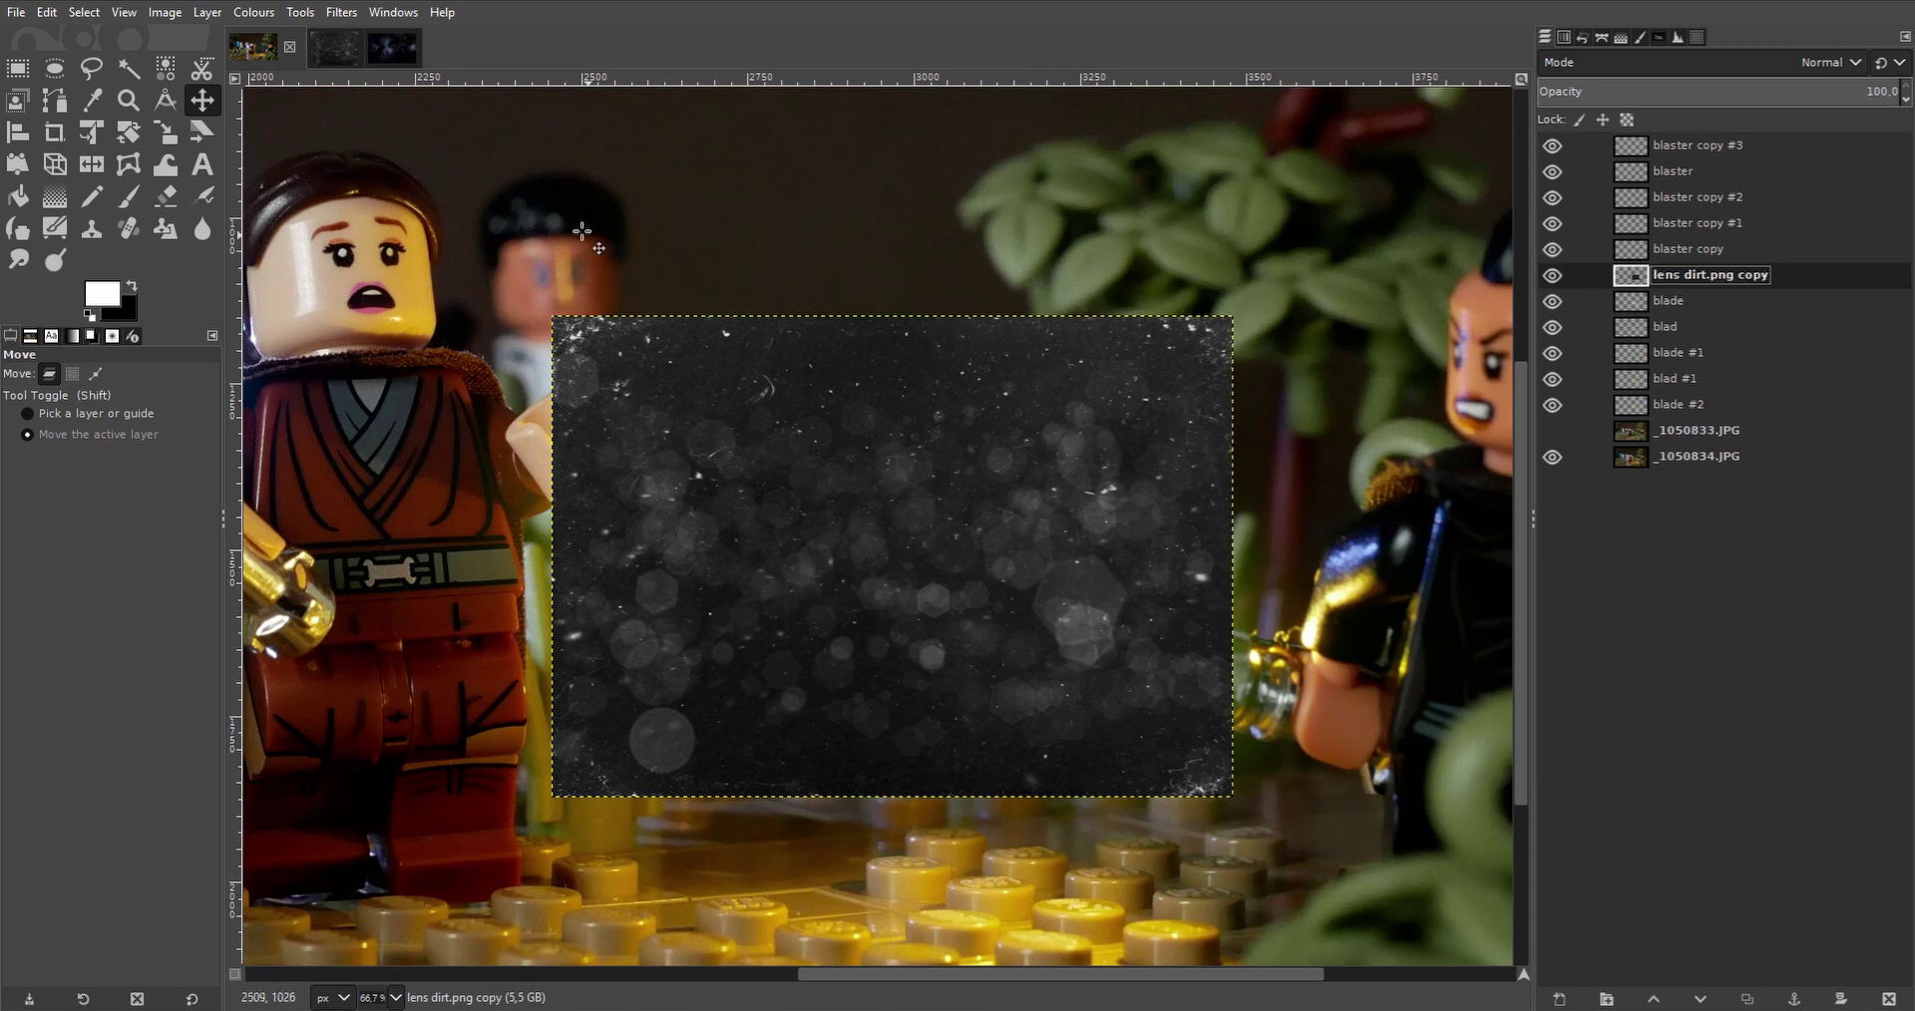
# Draw an elliptical selection of about 934 × 638 px inside the lens dirt layer, then feather and invert it.
pyautogui.press('e')
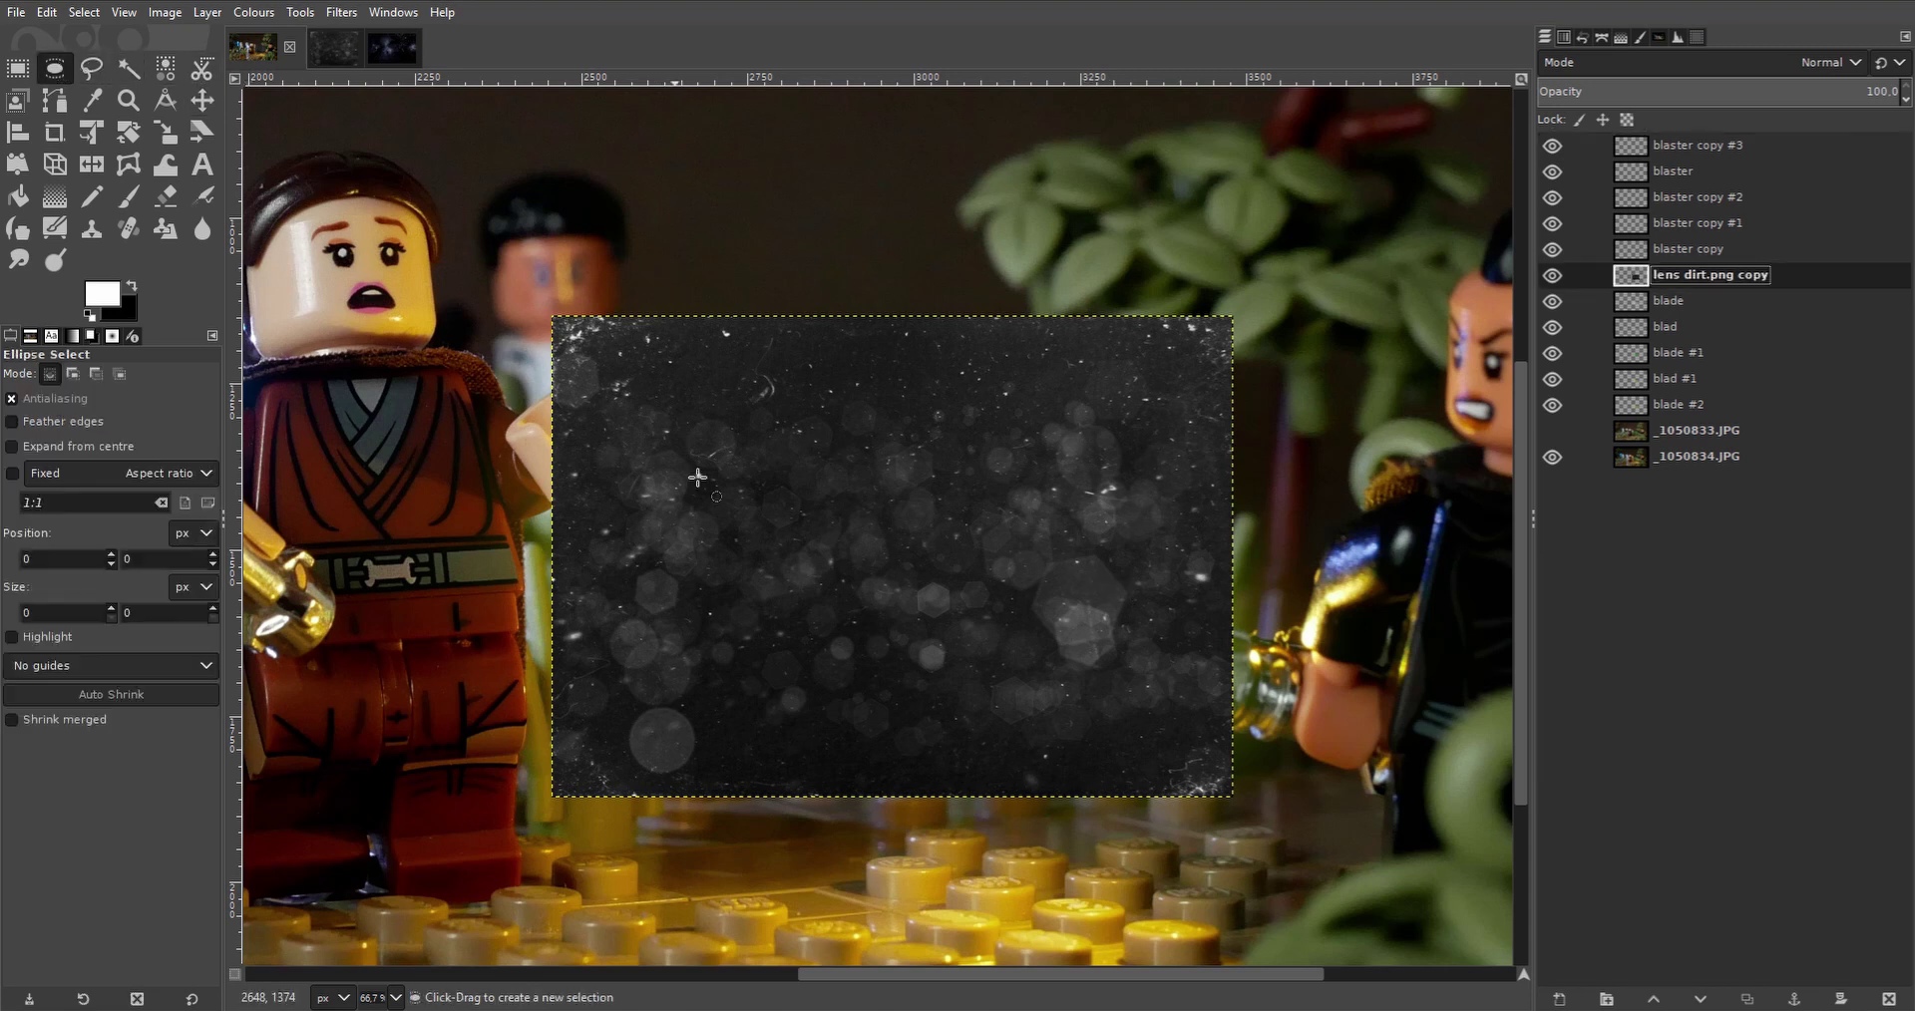
pyautogui.moveTo(580, 350); pyautogui.dragTo(1201, 773)
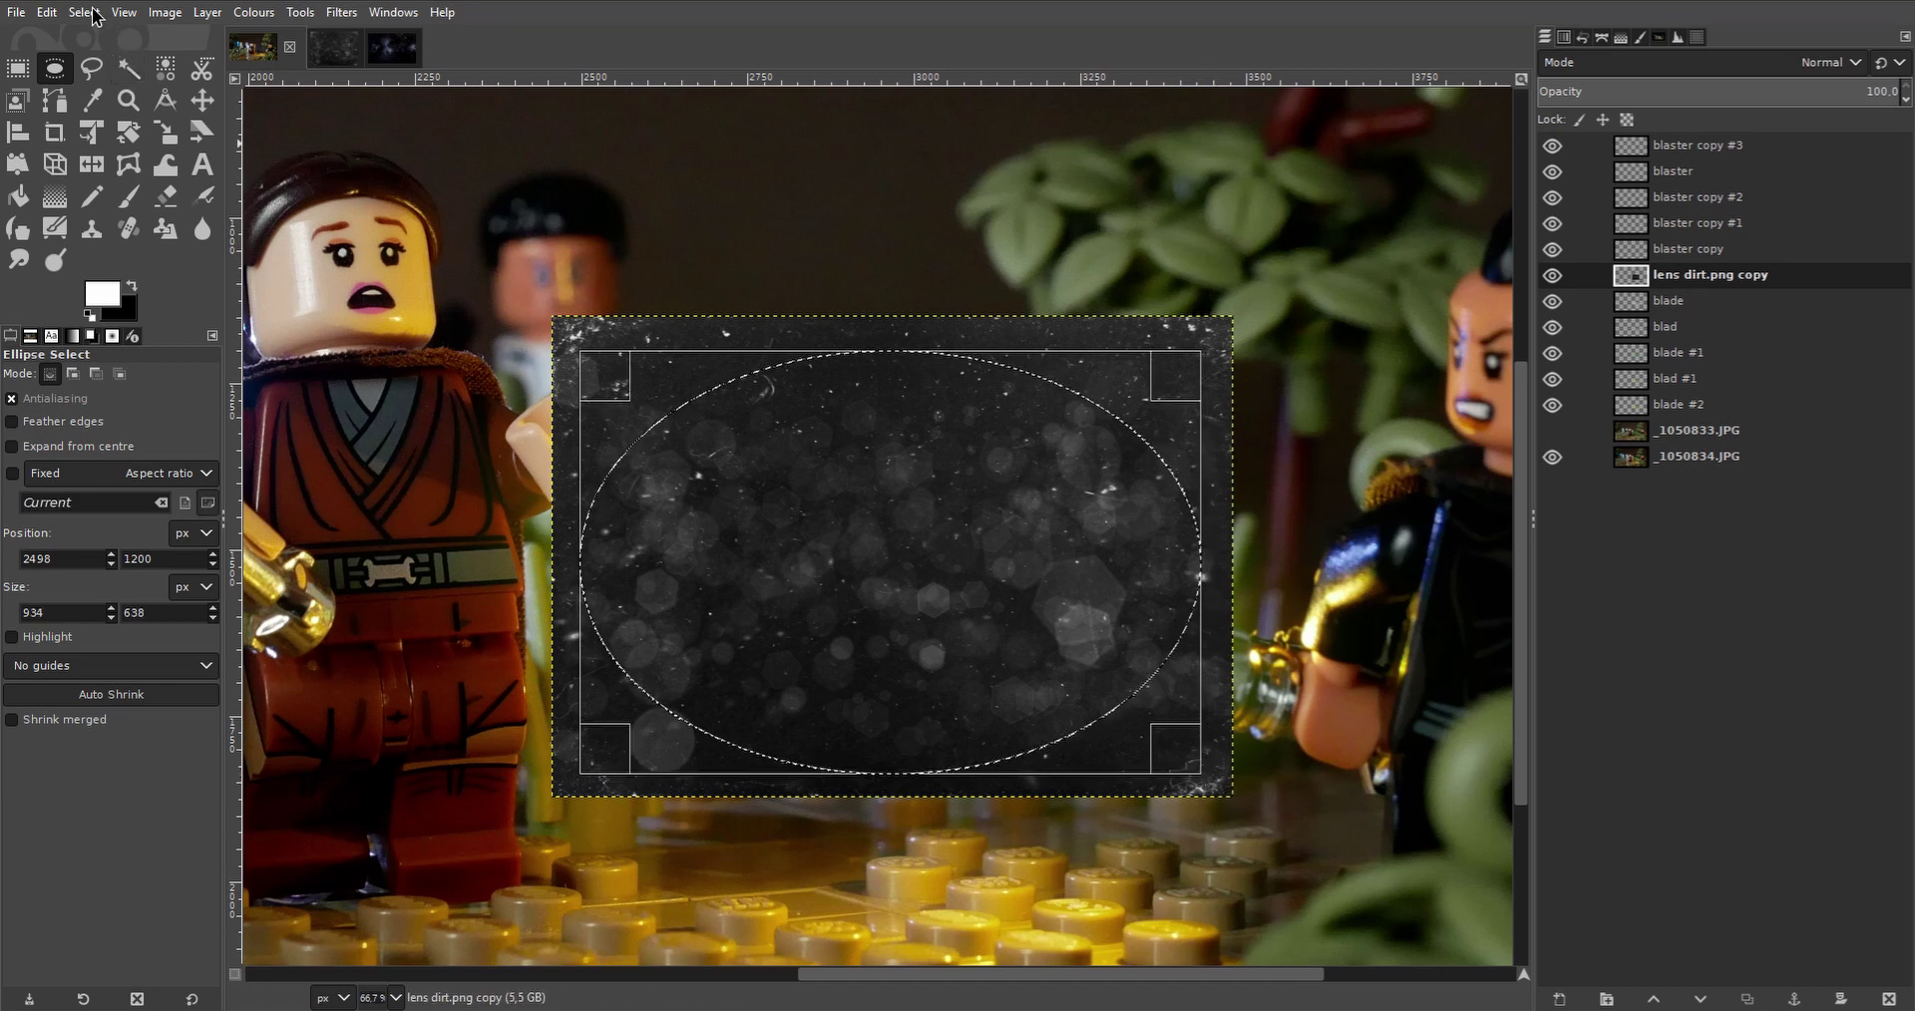
pyautogui.click(93, 13)
pyautogui.click(113, 216)
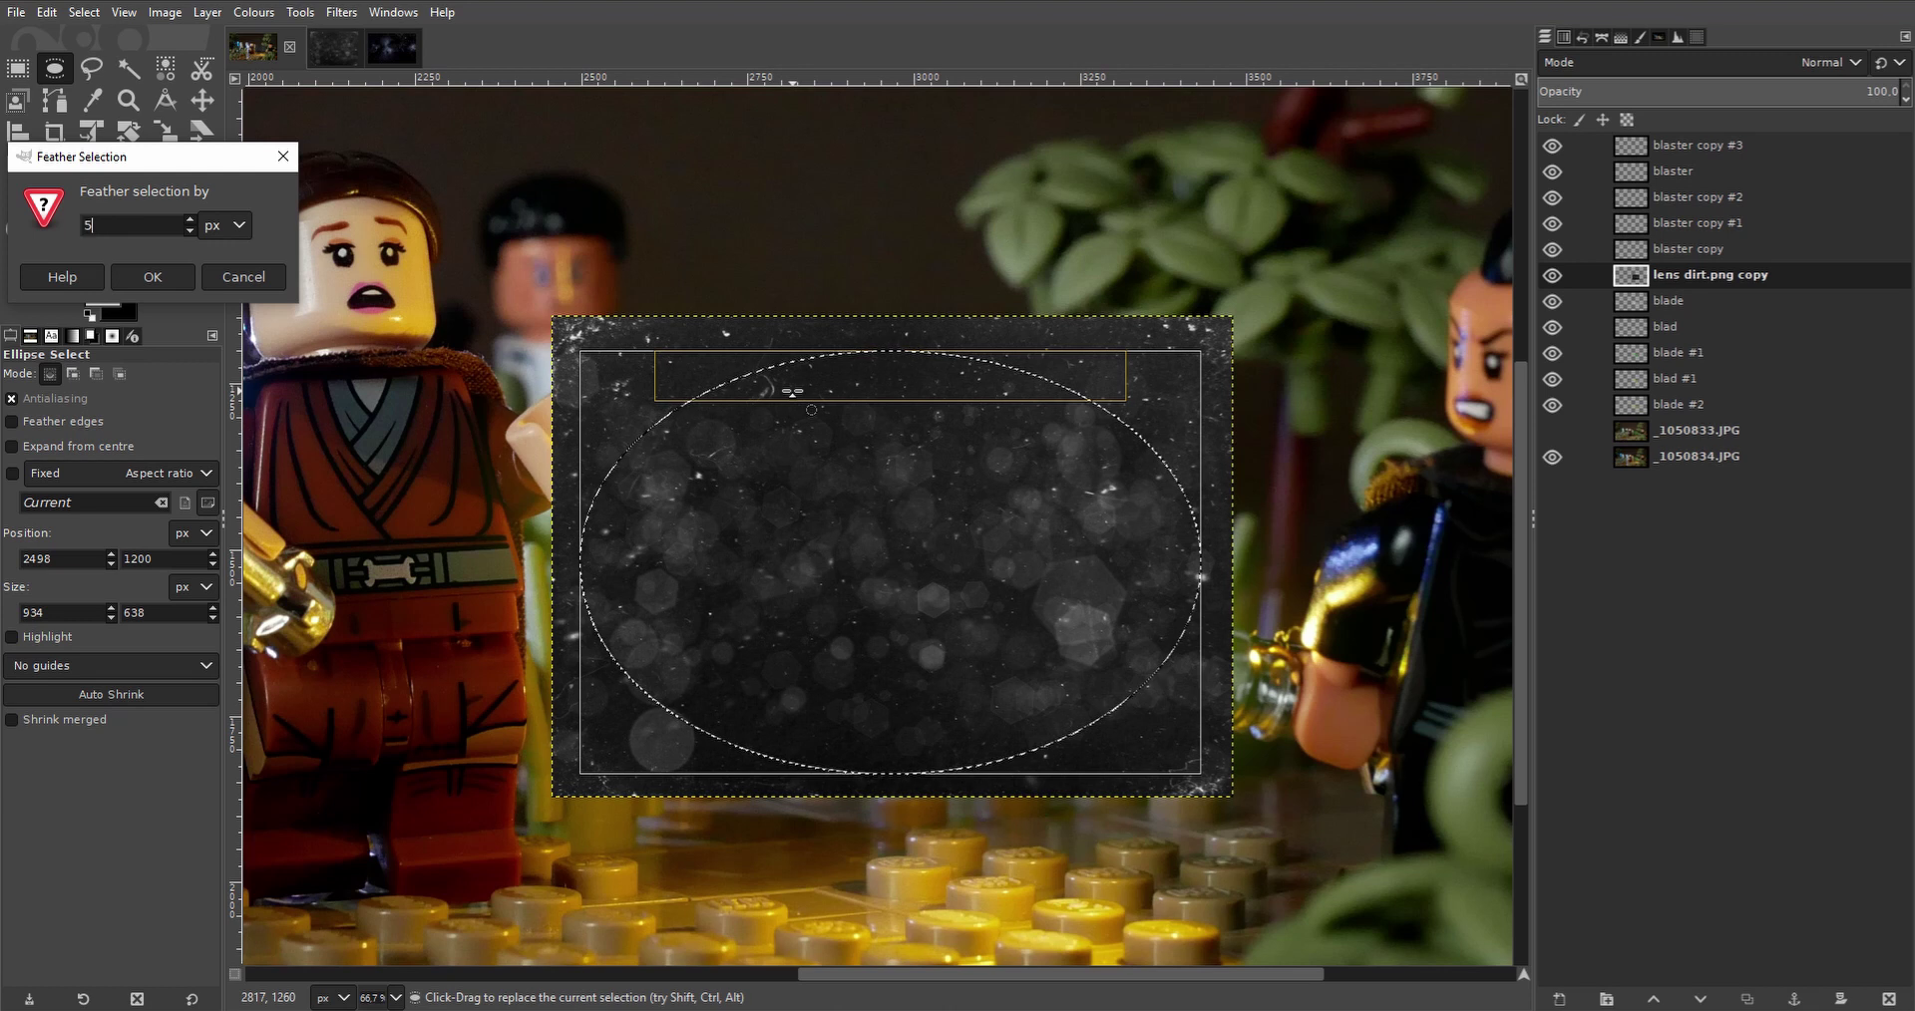
pyautogui.press('Return')
pyautogui.press('ctrl')
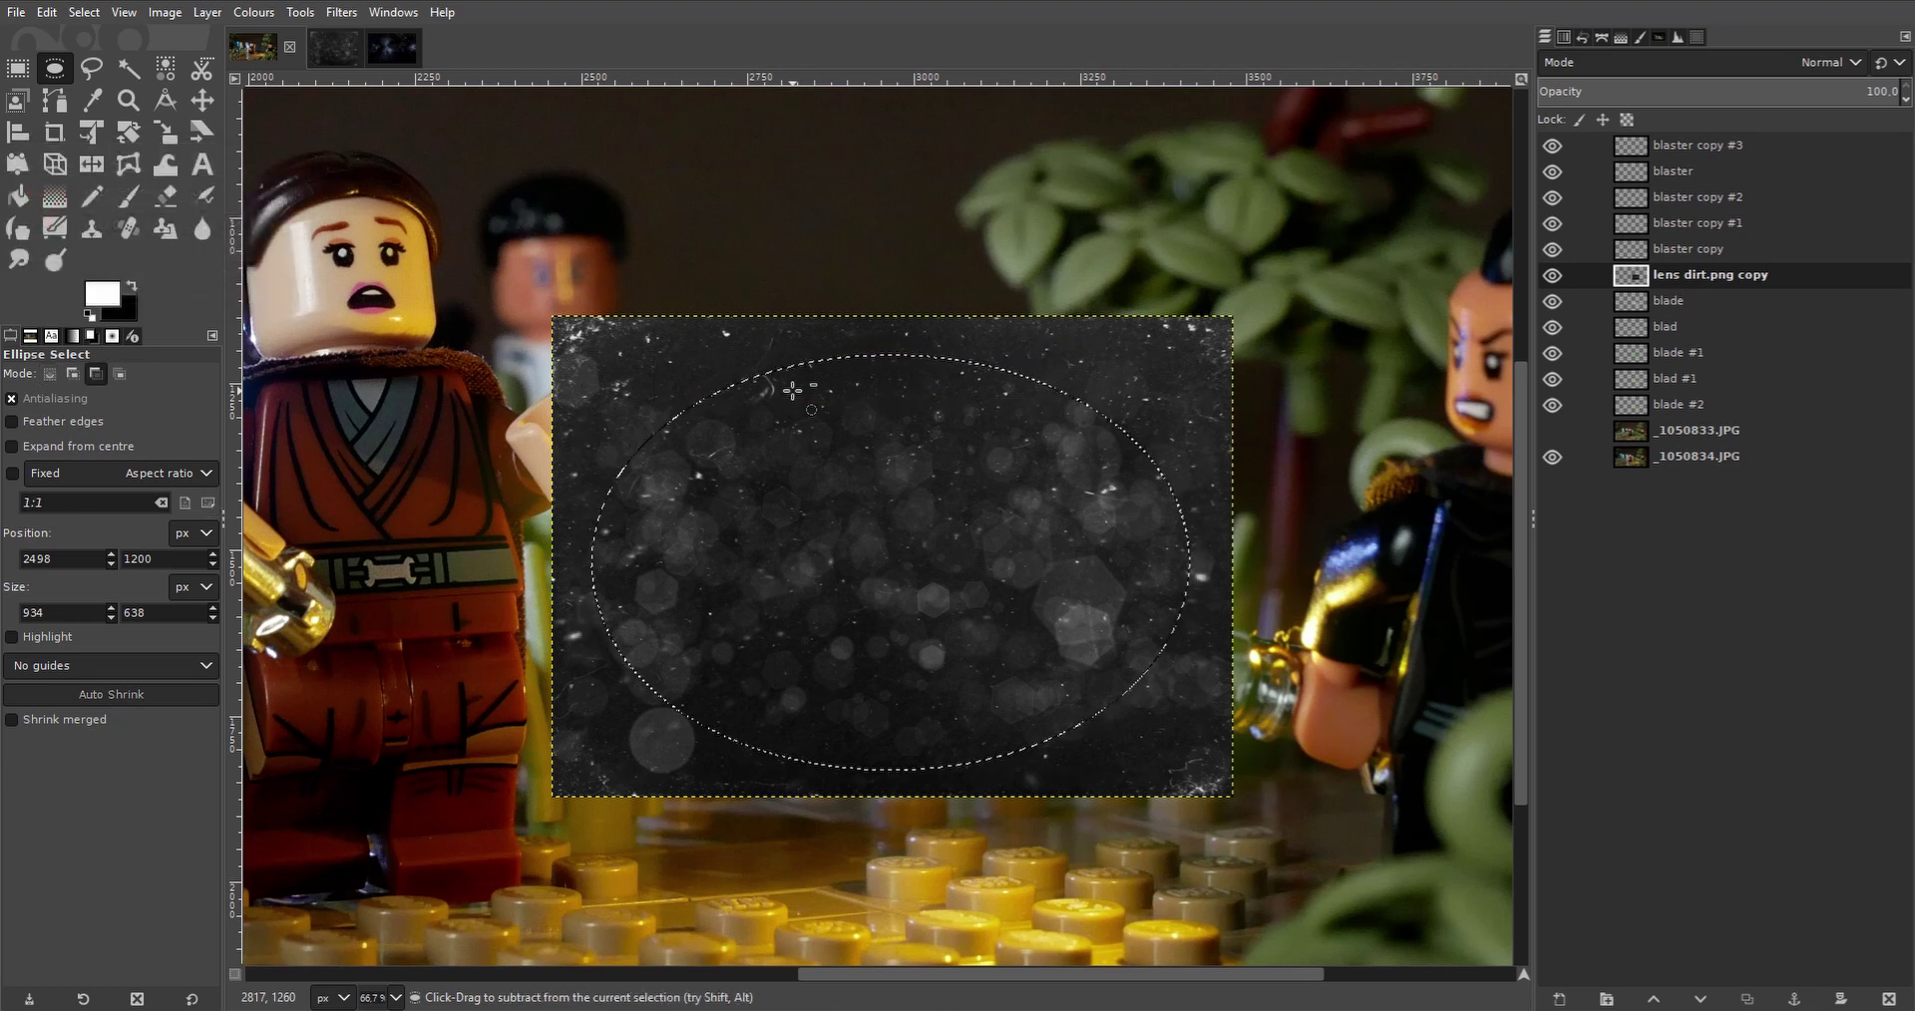
pyautogui.click(86, 12)
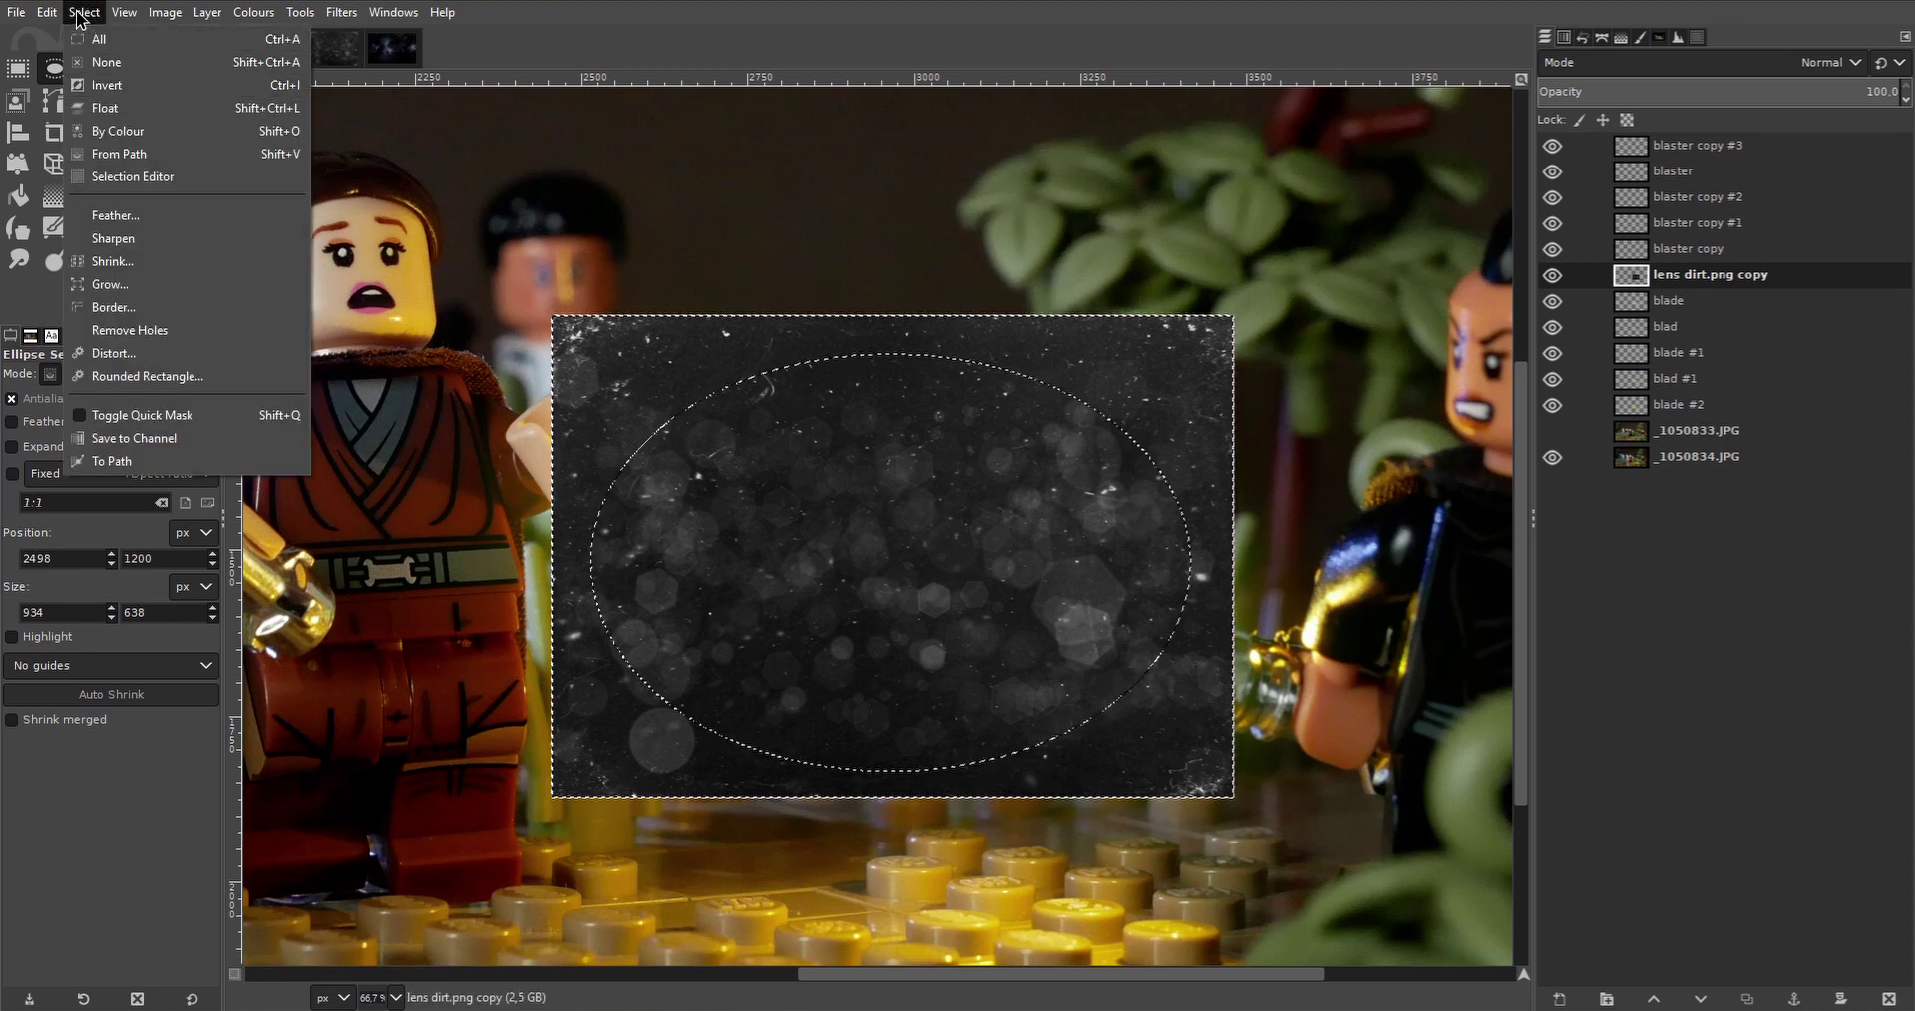
pyautogui.click(84, 12)
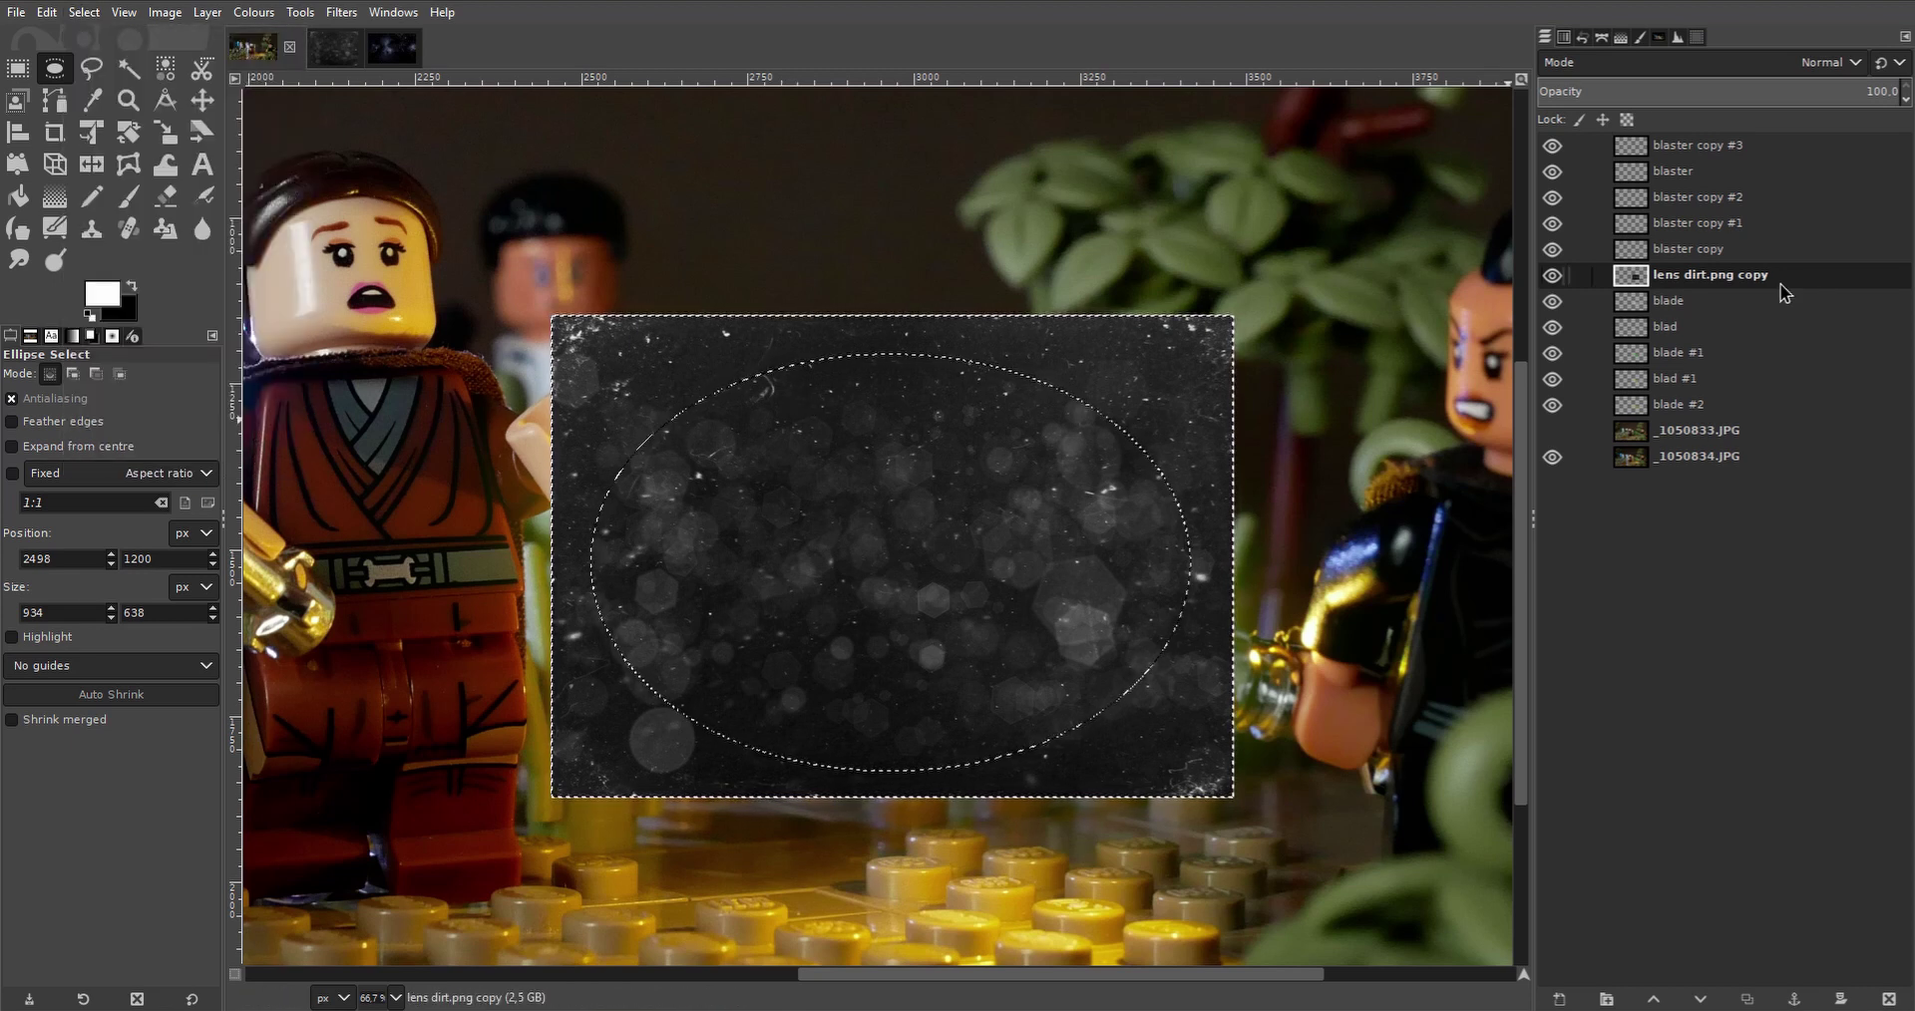
# Add an alpha channel to the lens dirt layer, delete its area outside the feathered ellipse and clear the selection.
pyautogui.rightClick(1735, 286)
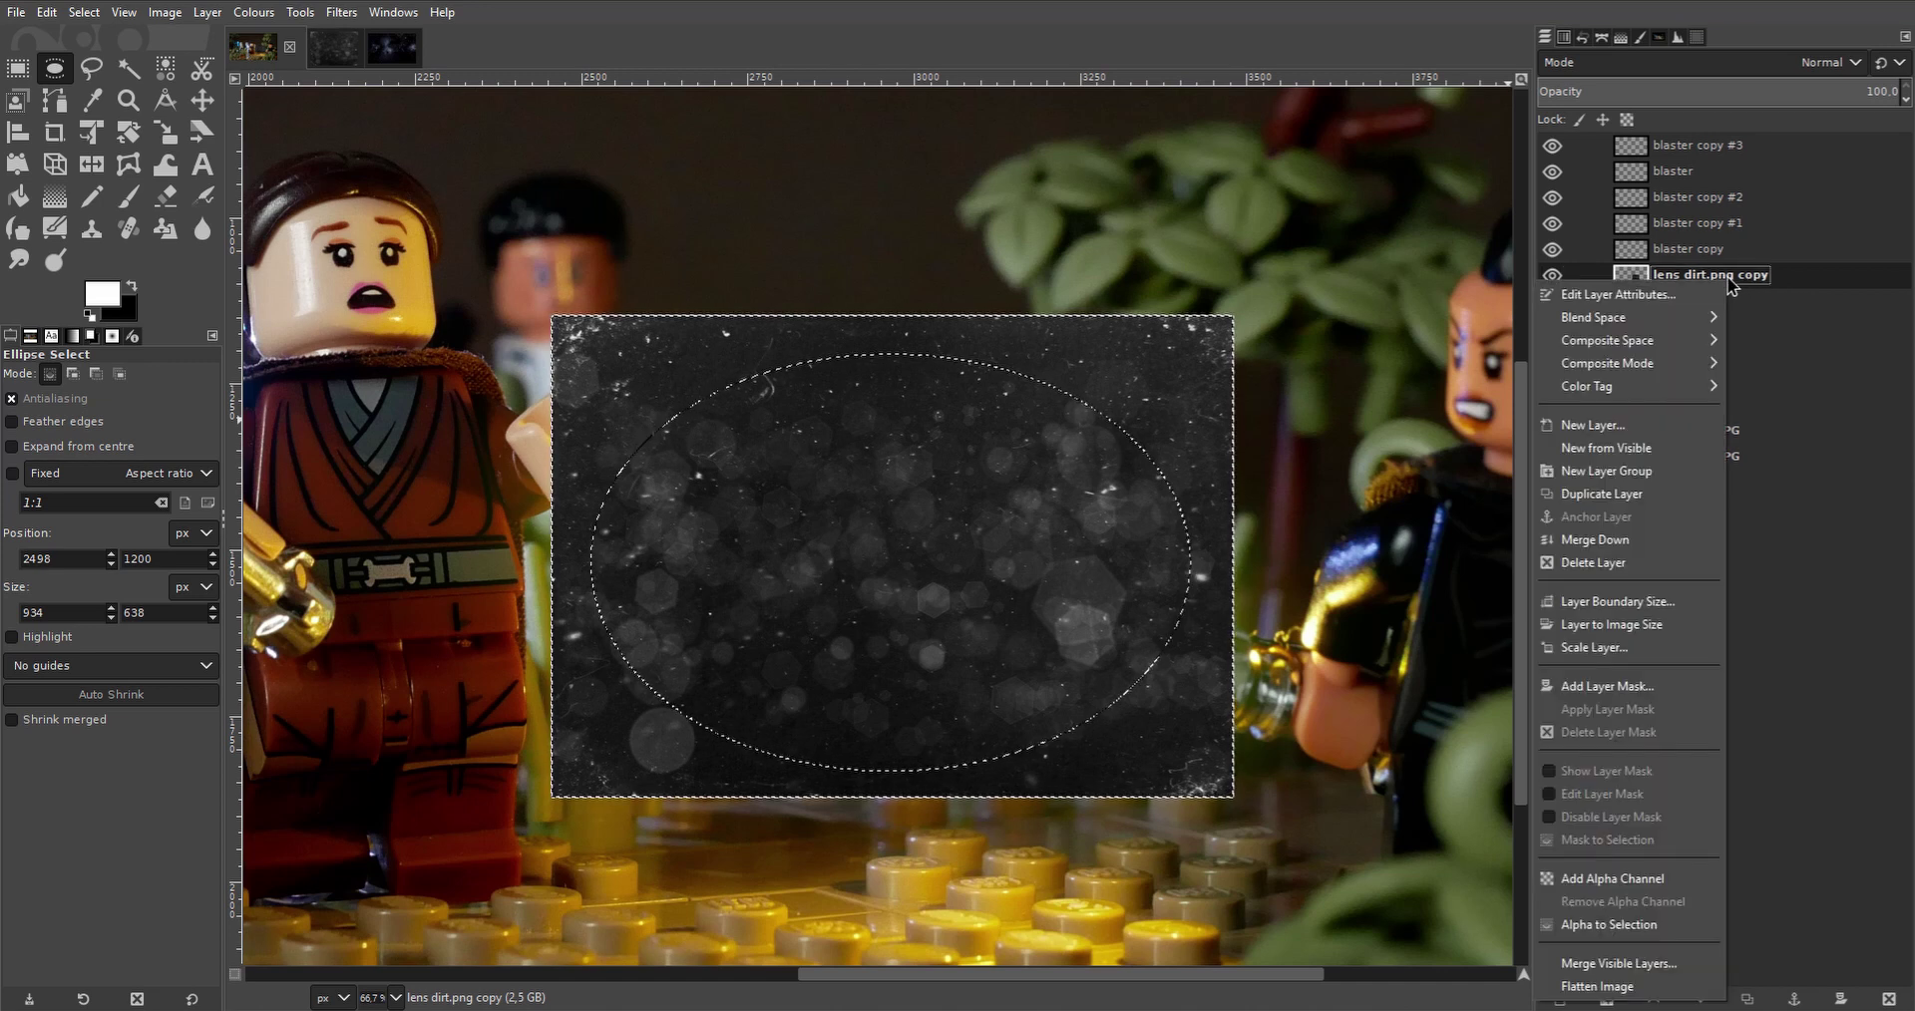
pyautogui.click(1648, 884)
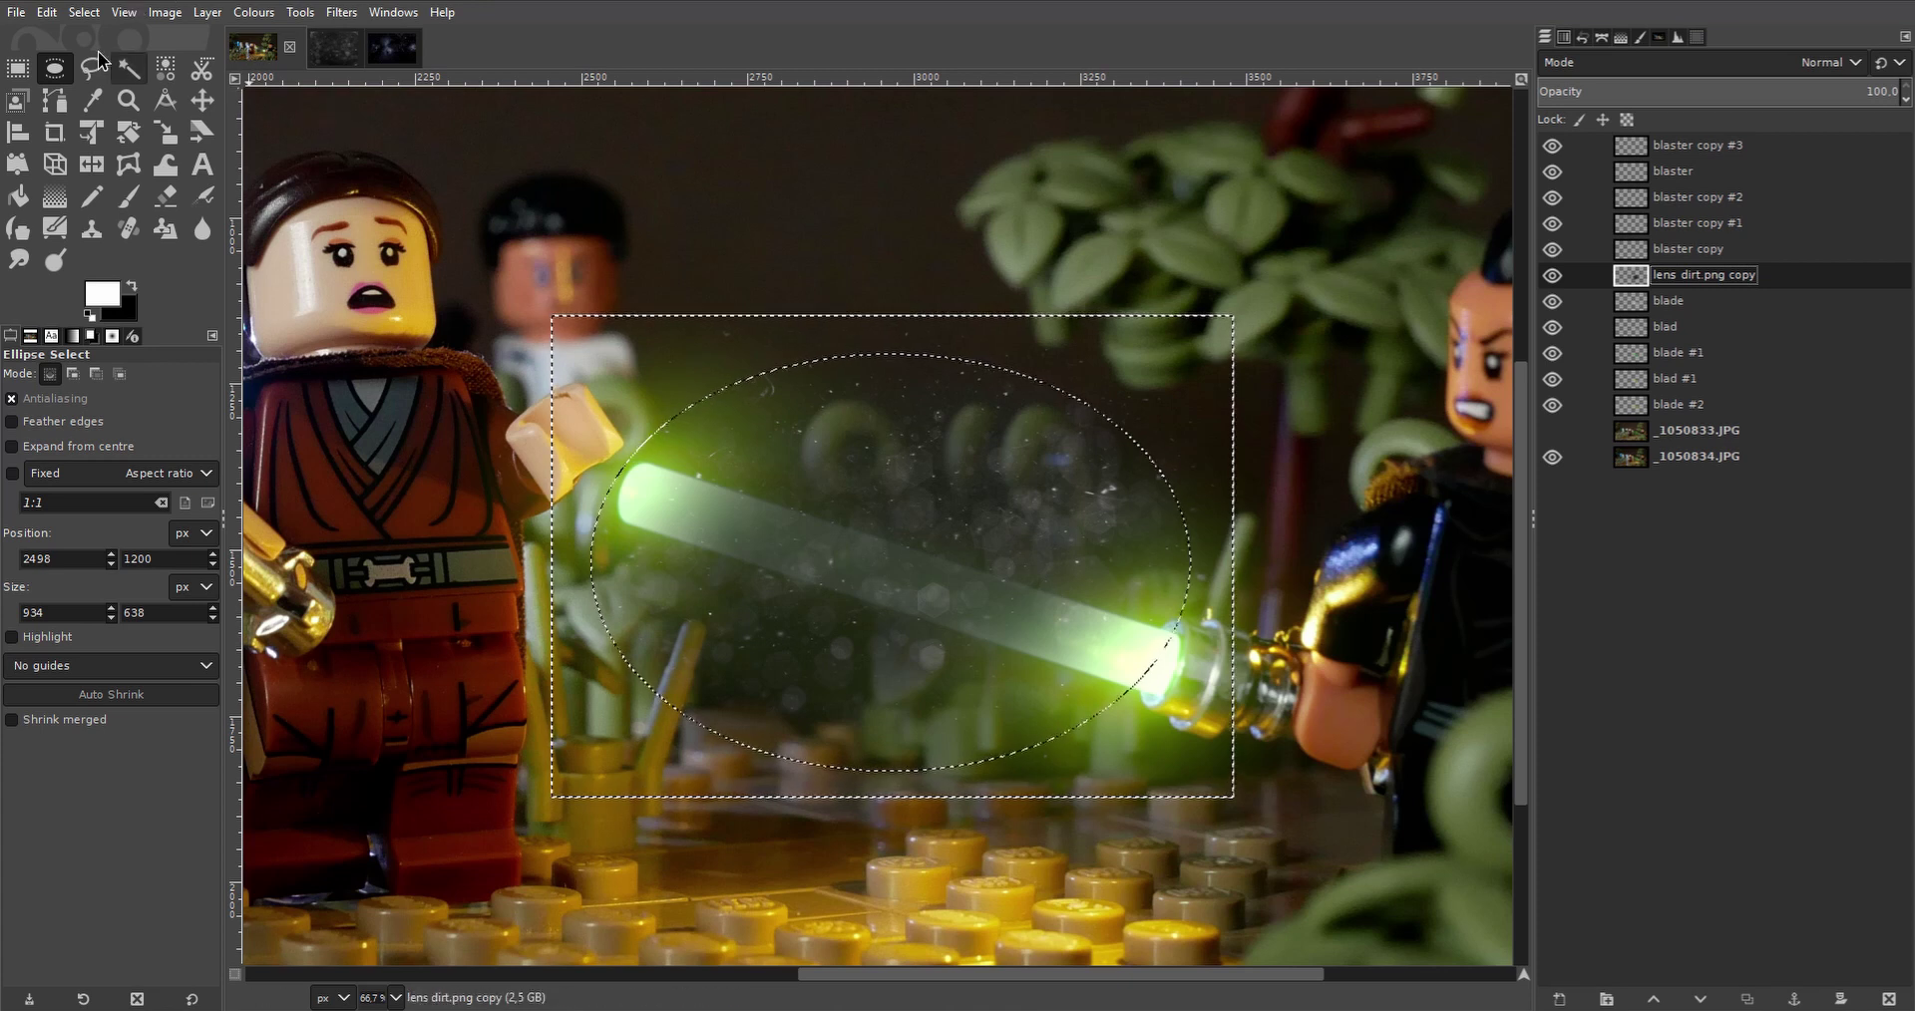
pyautogui.click(88, 22)
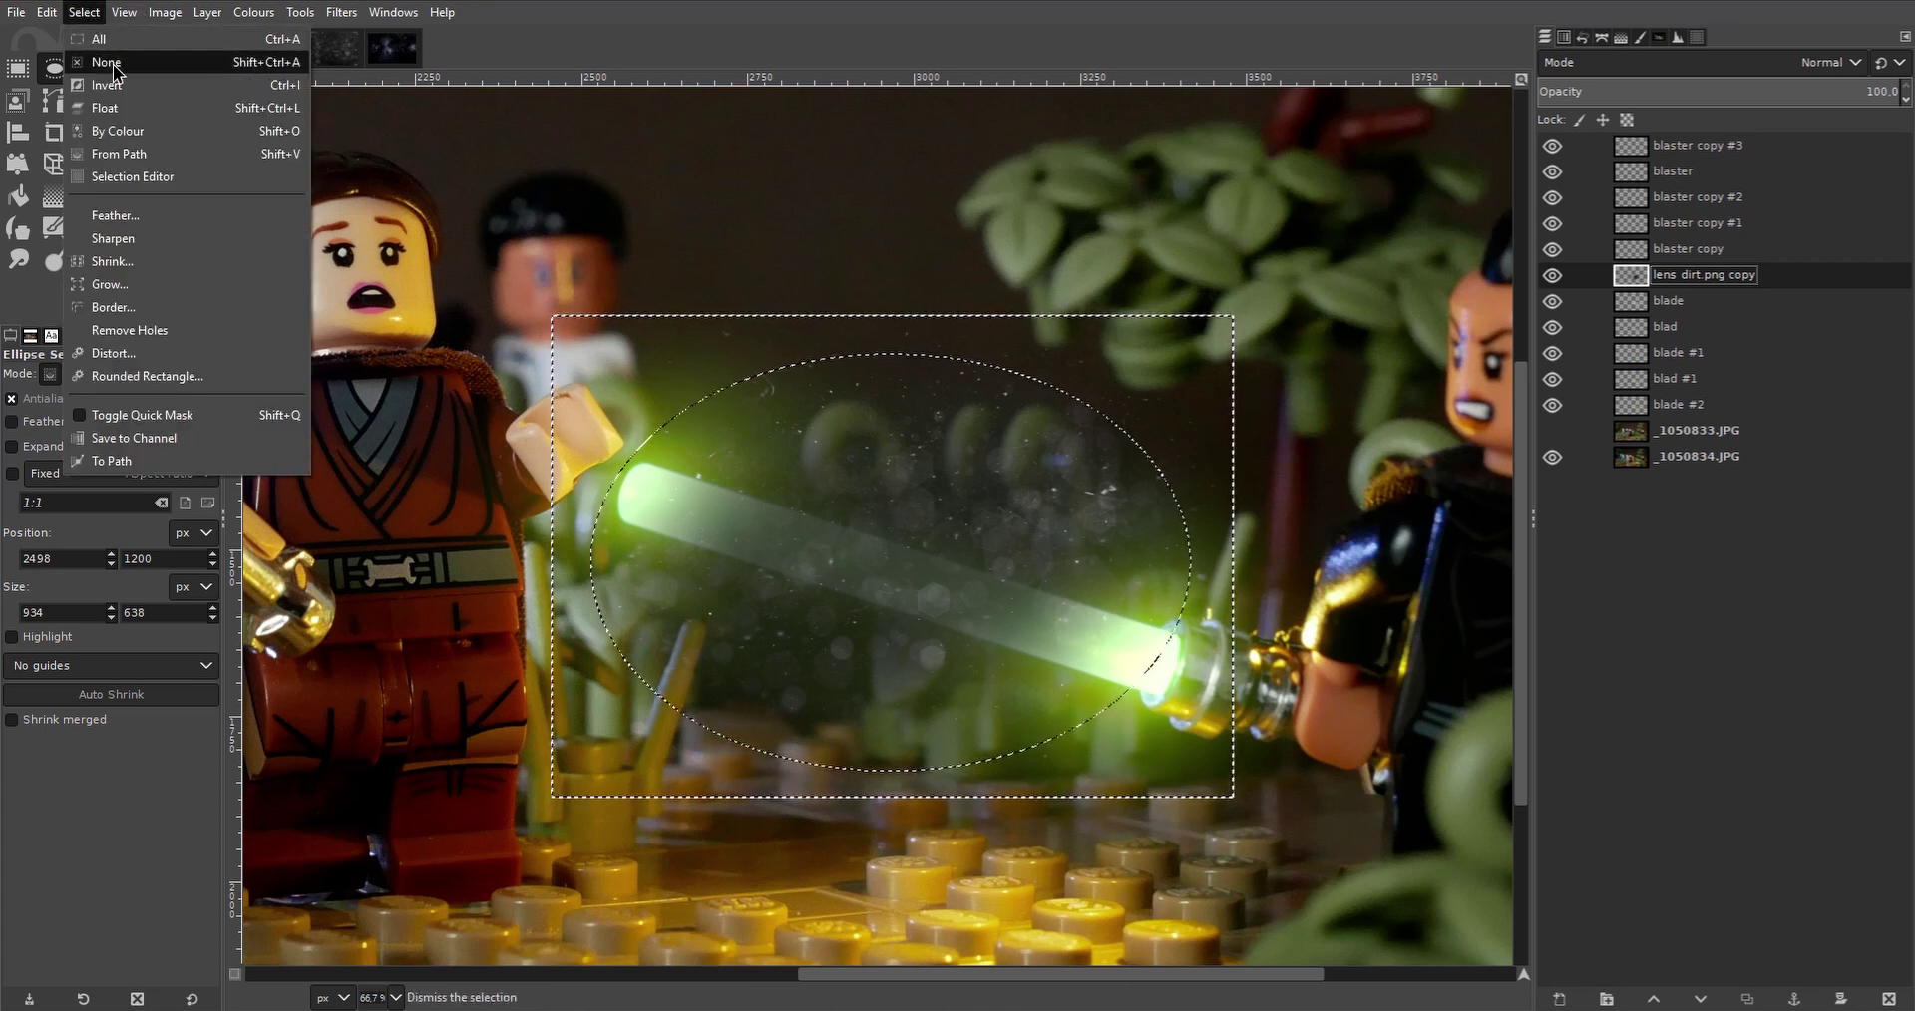
pyautogui.click(110, 57)
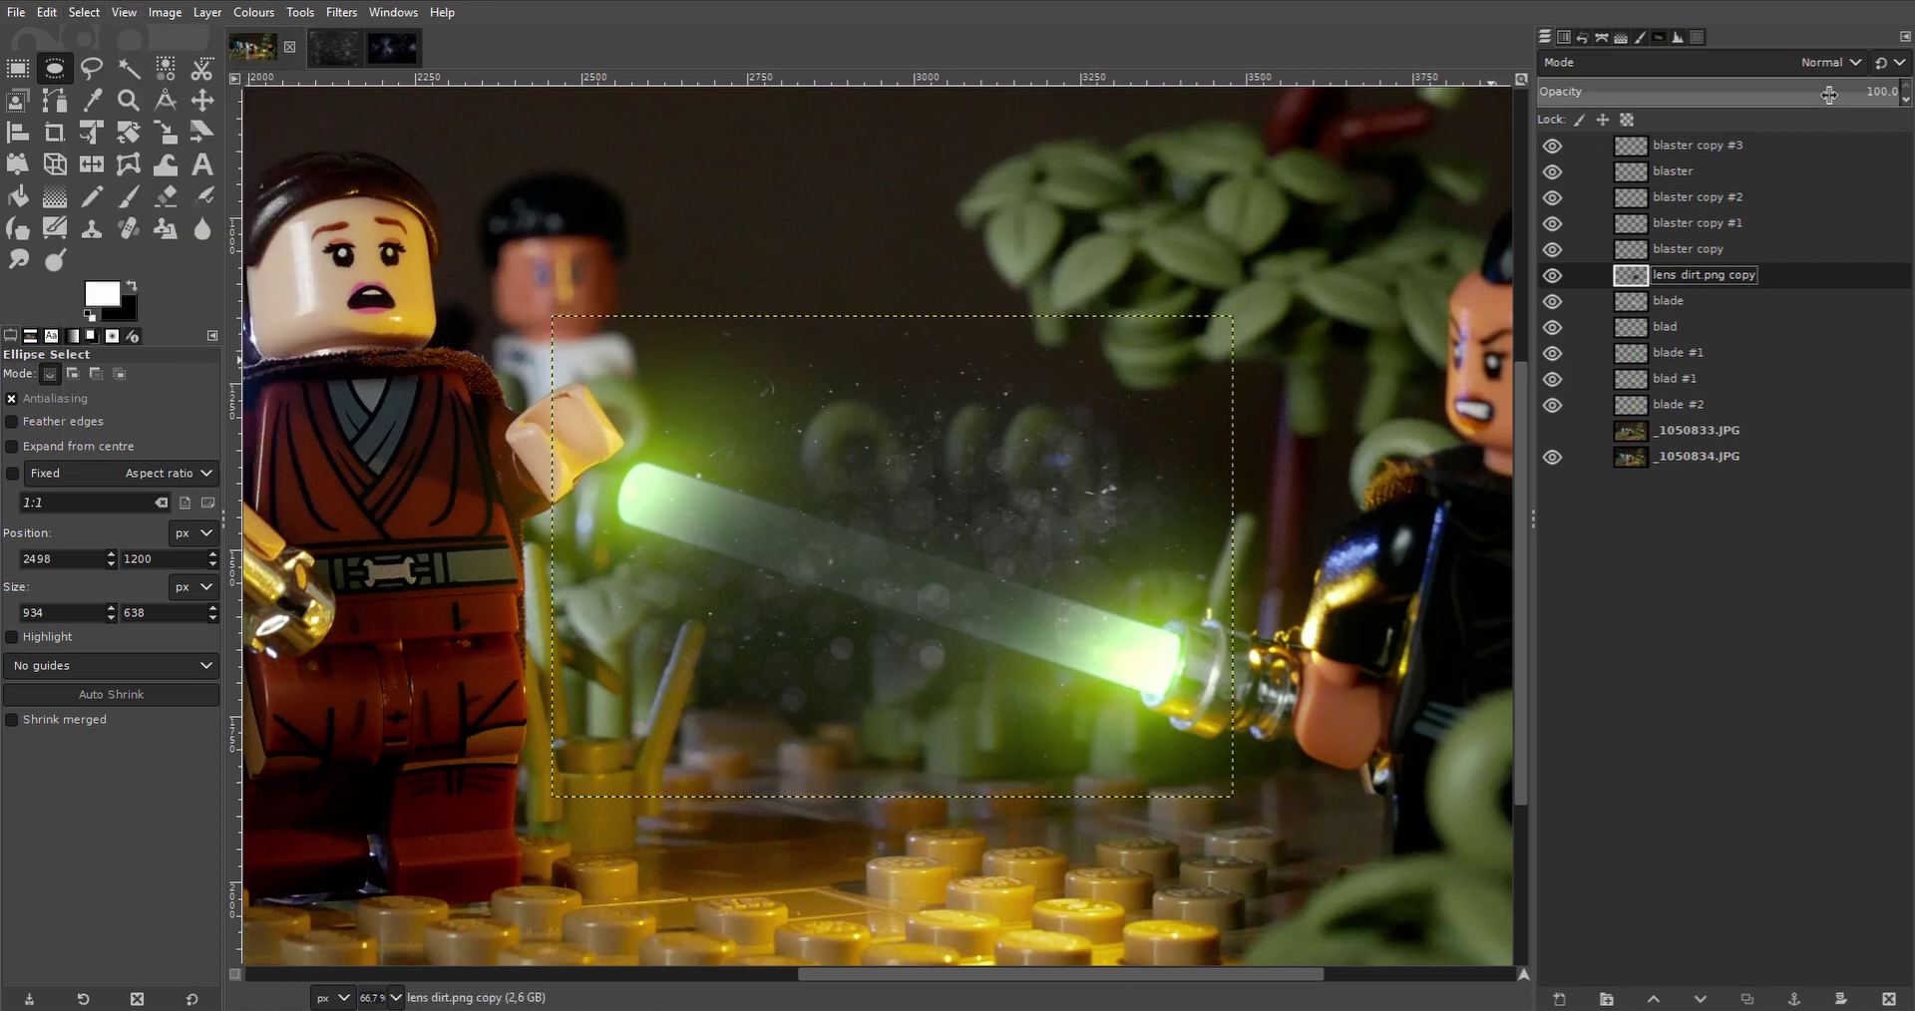
# Set the lens dirt layer's blend mode to Addition and move it below blade #2 in the layer order.
pyautogui.click(1818, 66)
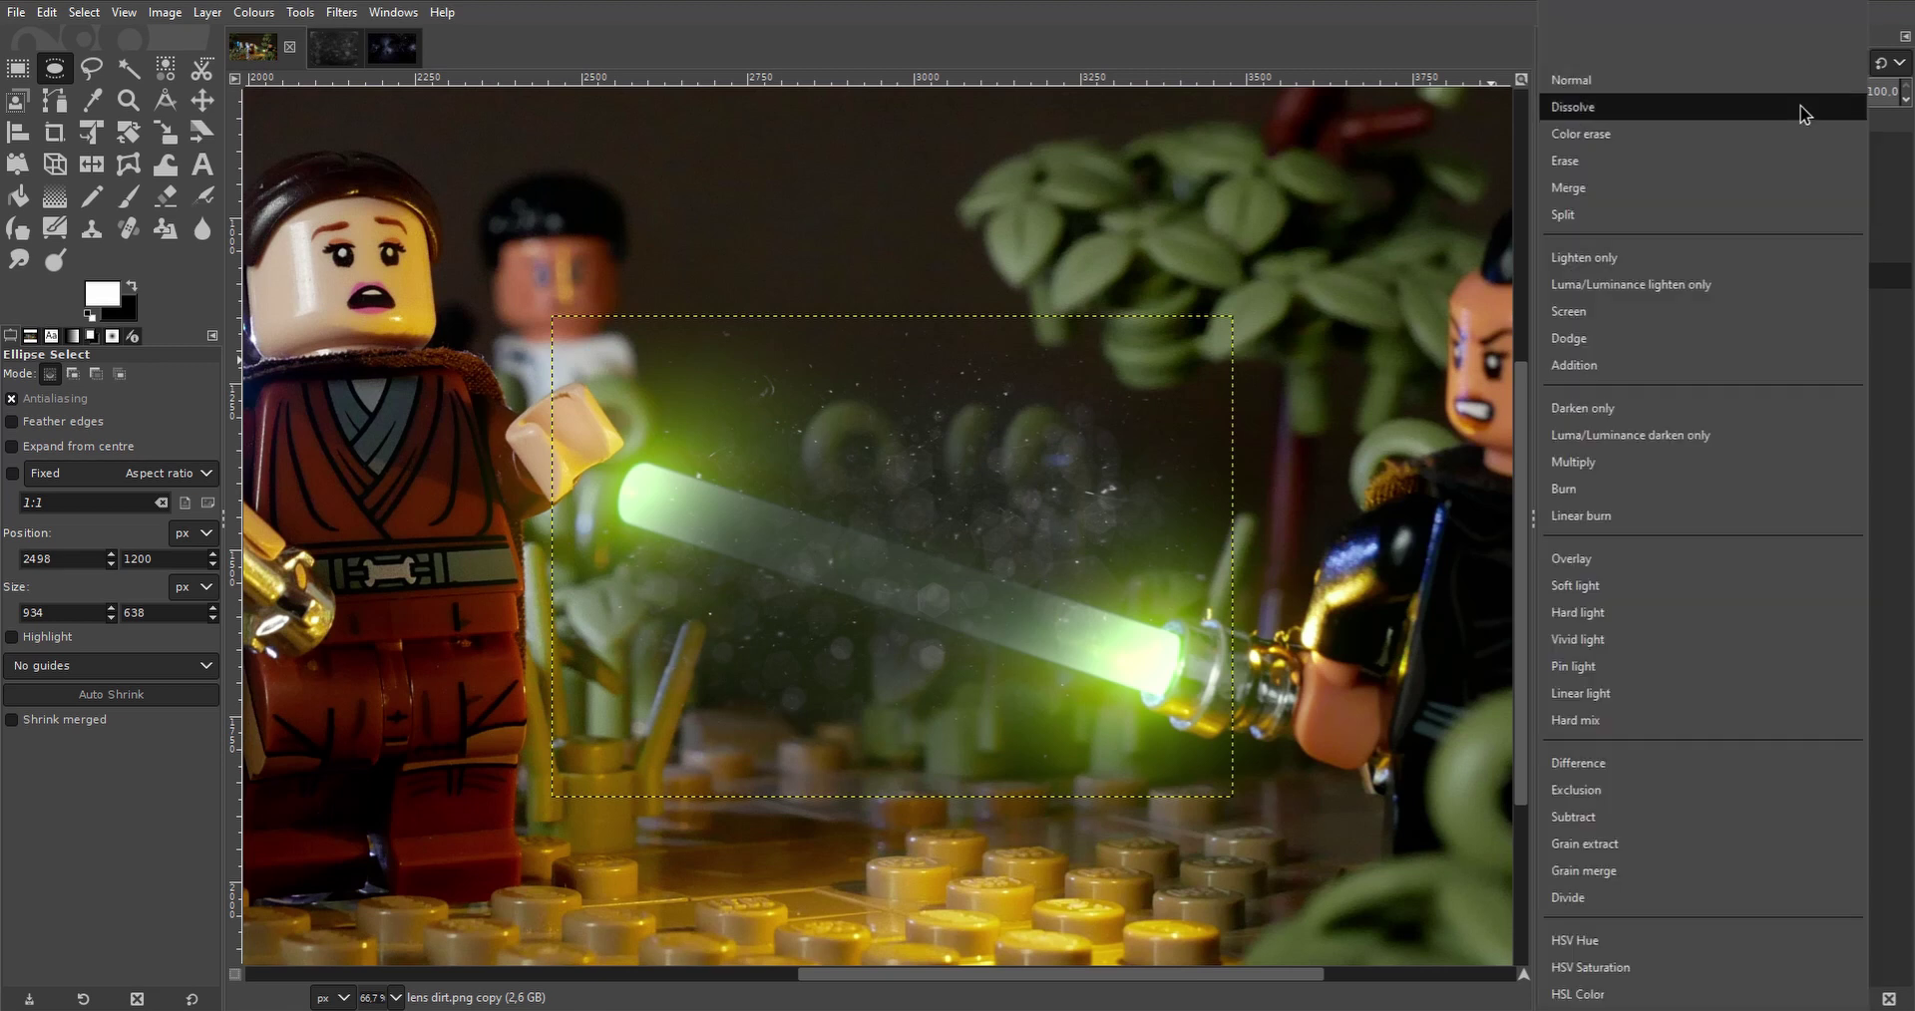
pyautogui.click(1598, 369)
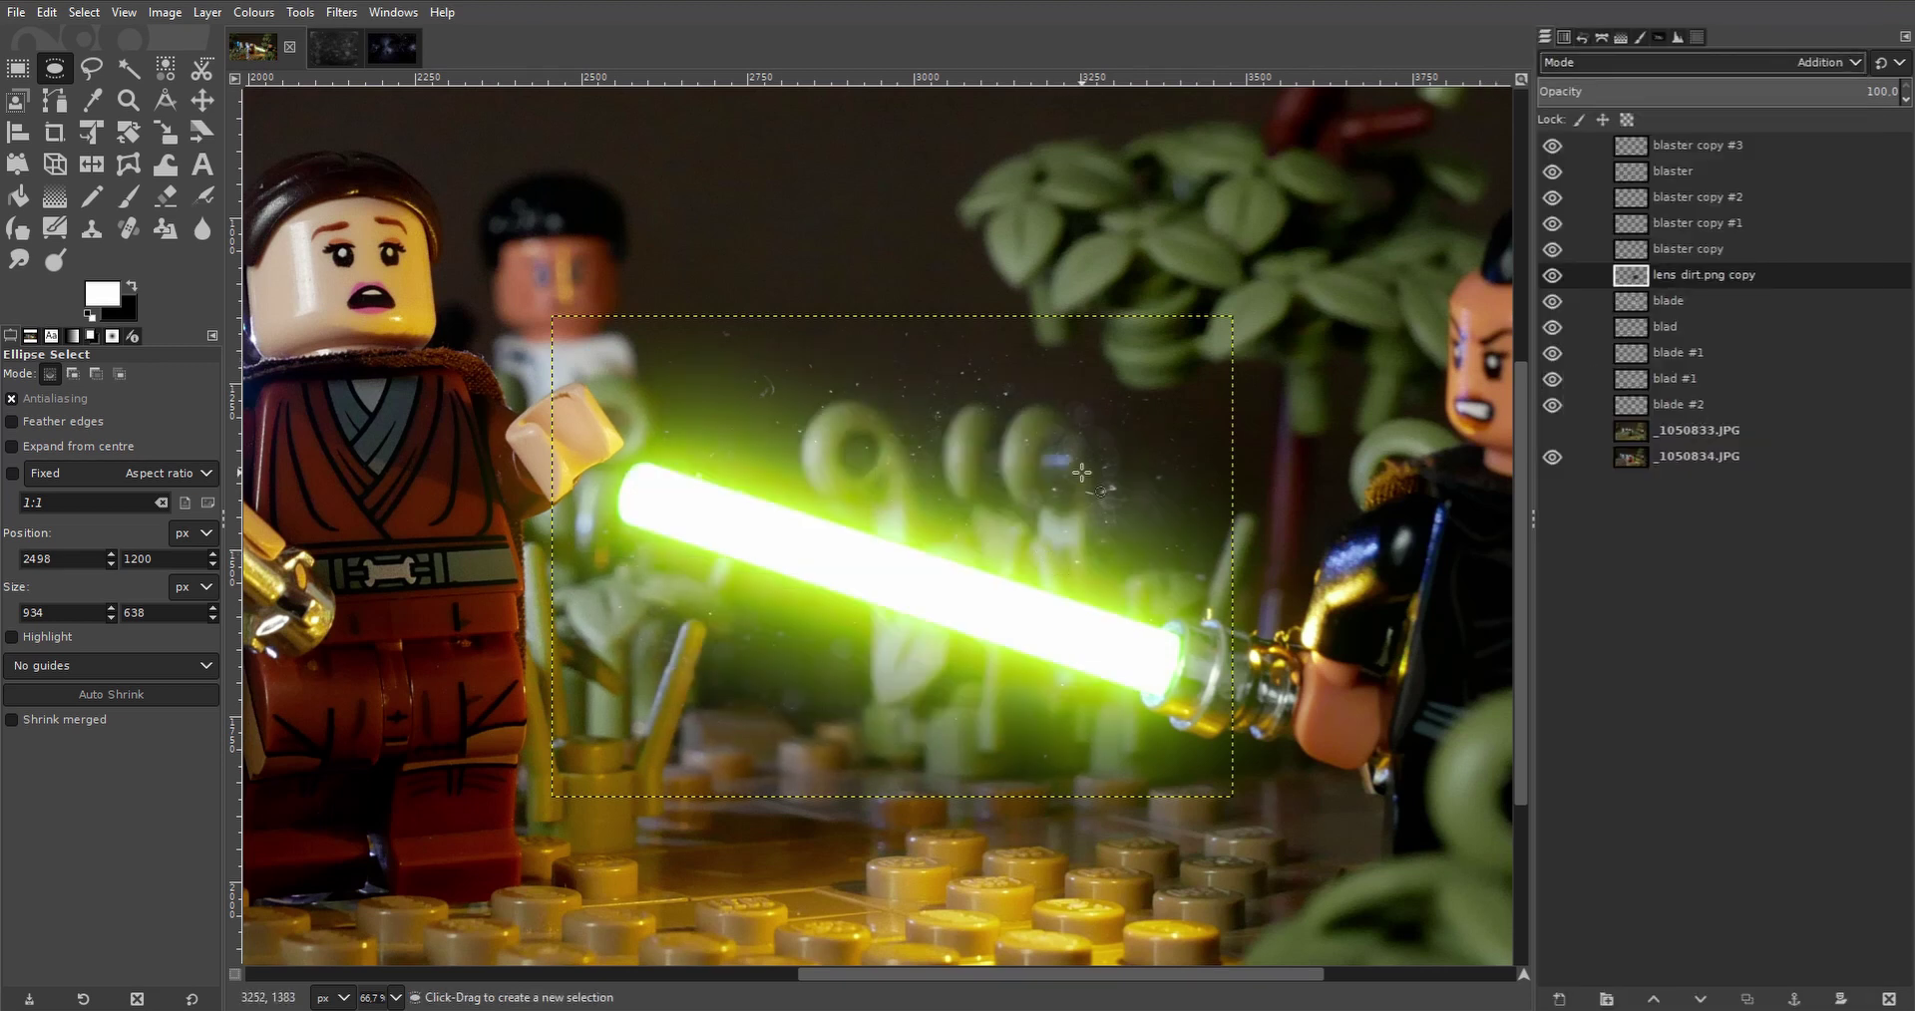
pyautogui.scroll(2, 1077, 469)
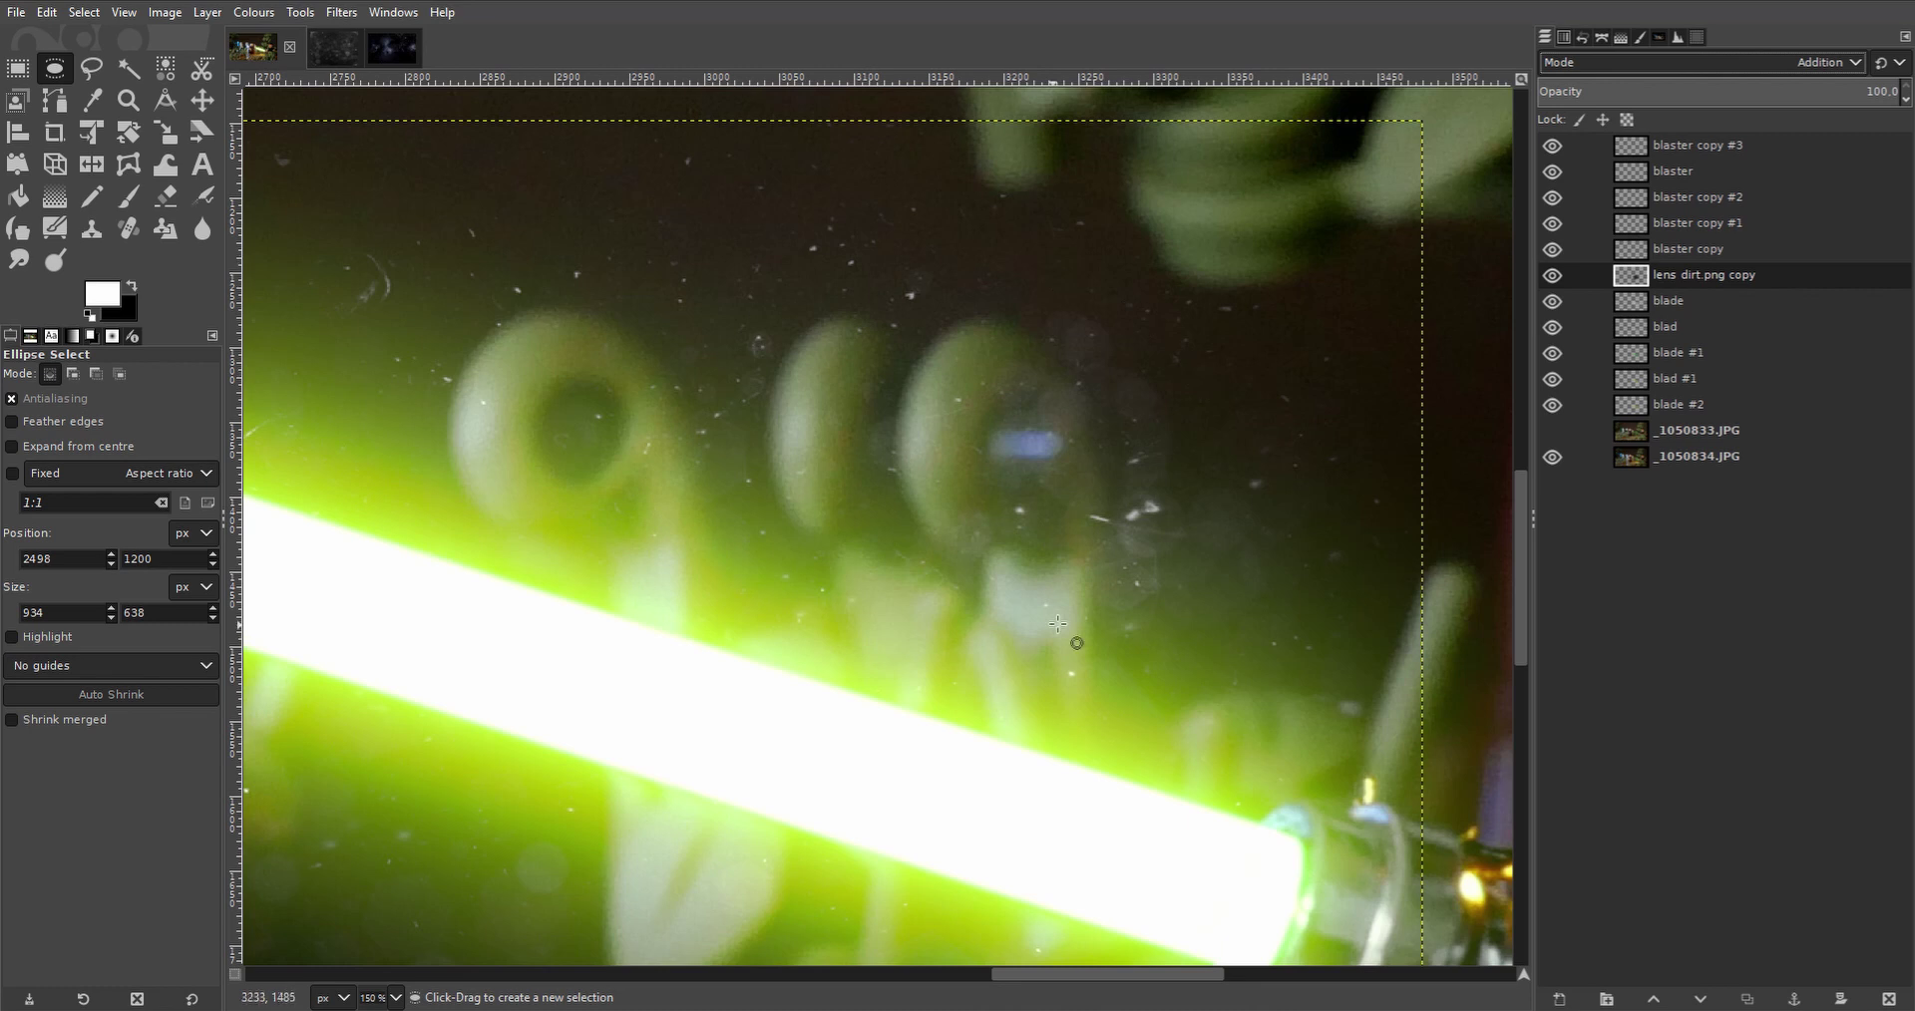
pyautogui.moveTo(1741, 287); pyautogui.dragTo(1676, 277)
pyautogui.scroll(-4, 855, 547)
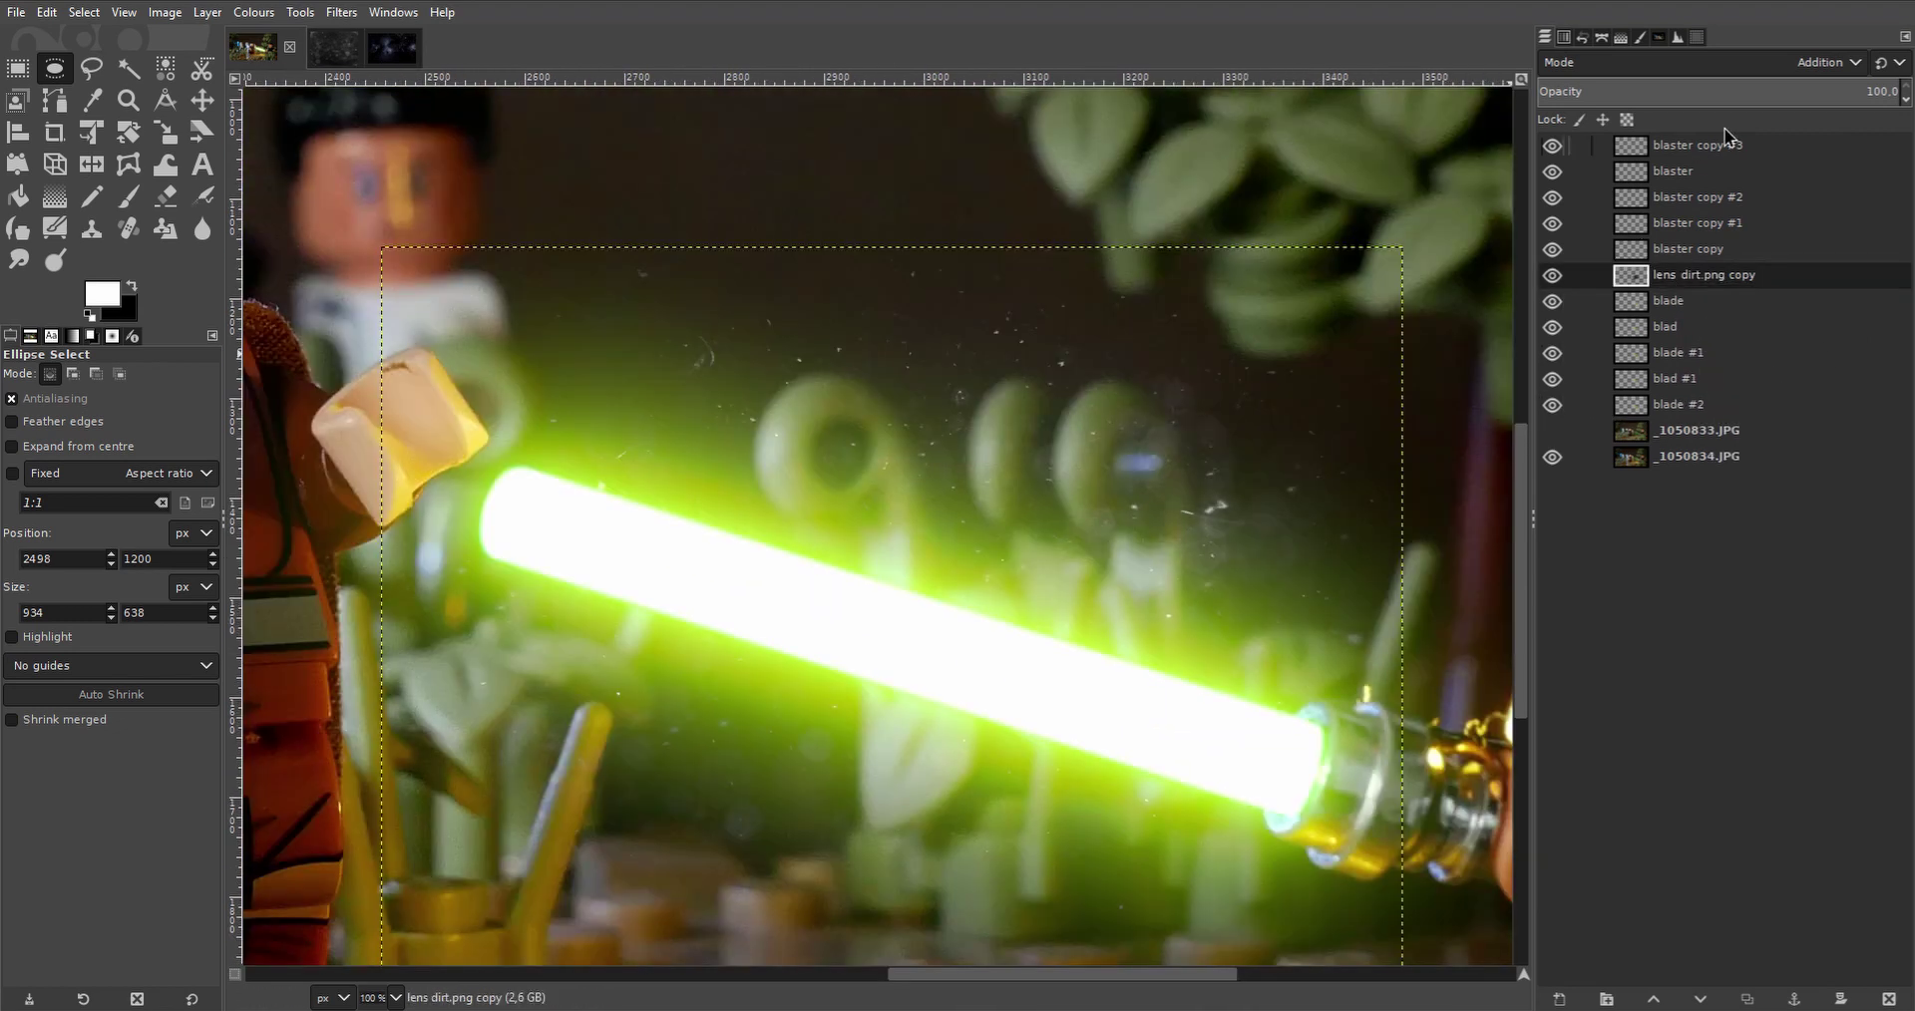
pyautogui.moveTo(1736, 93); pyautogui.dragTo(1699, 100)
# Select the _1050834.JPG layer and inspect how the lens dirt blends around the lightsaber blade.
pyautogui.click(1730, 460)
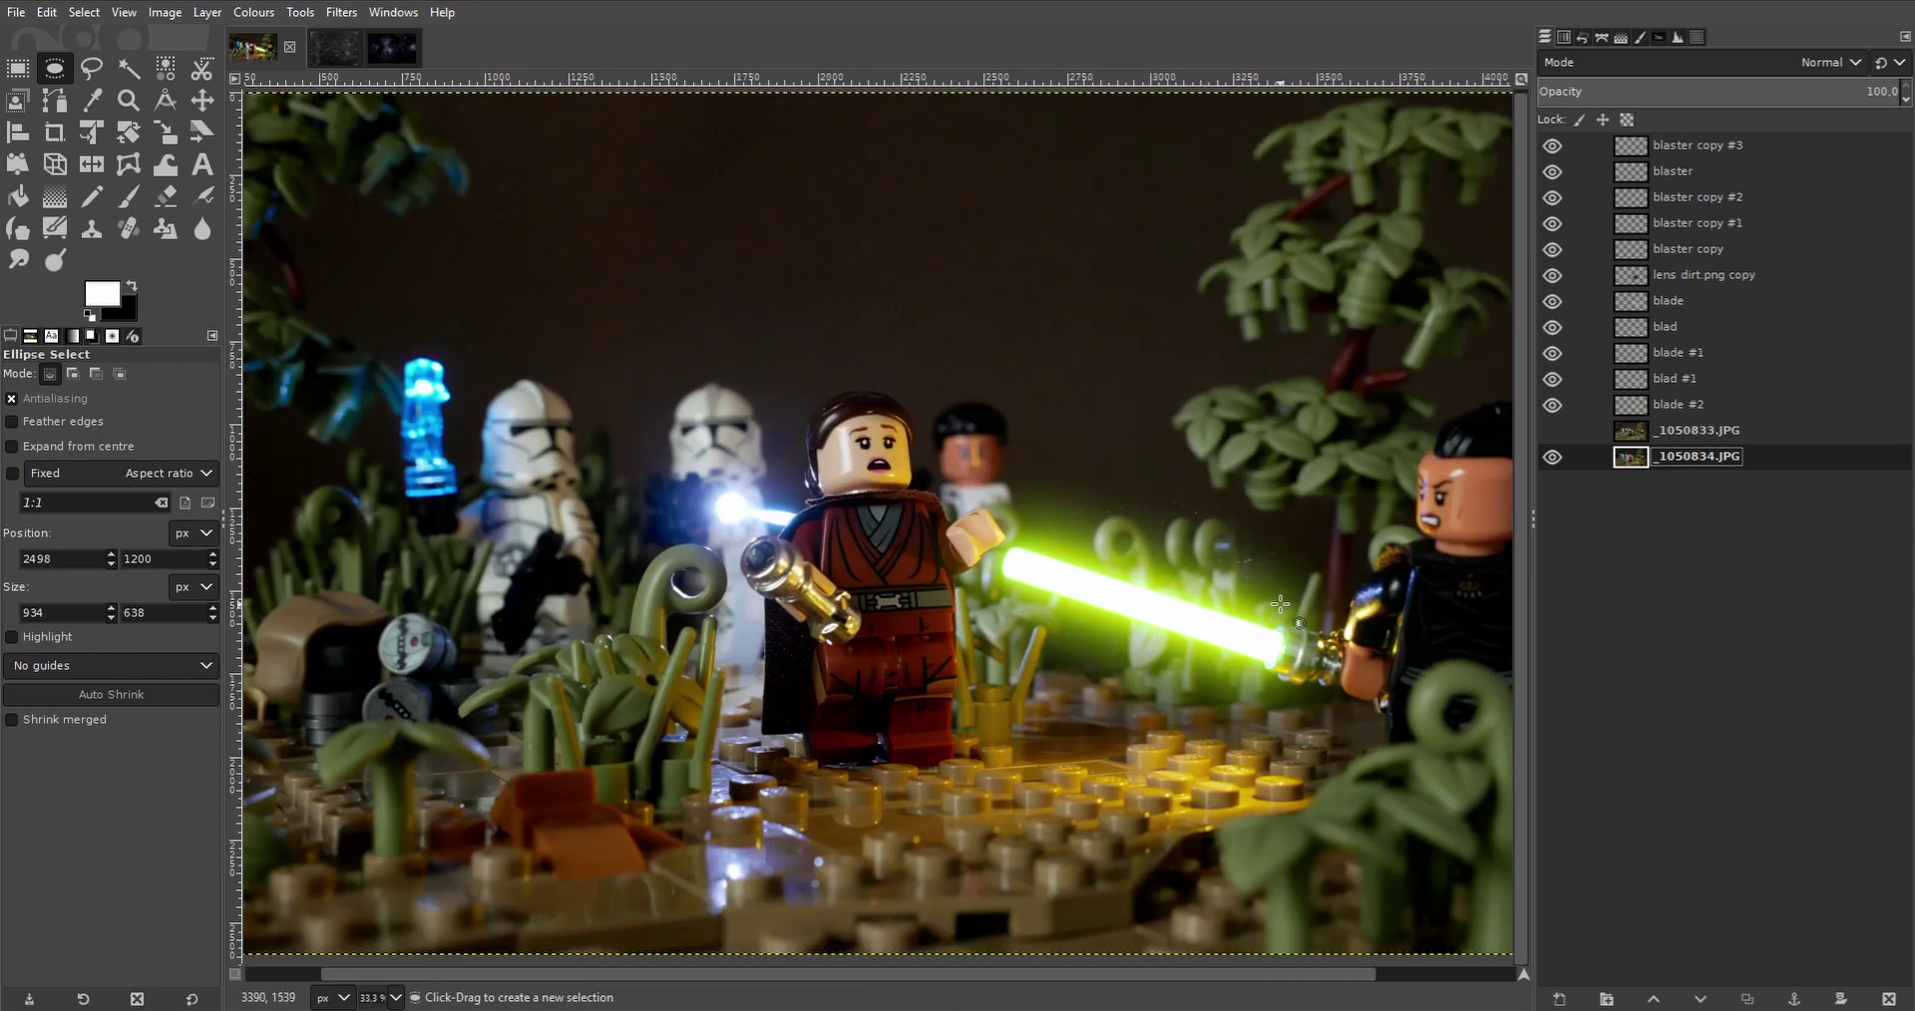
pyautogui.hotkey('shift', 'f')
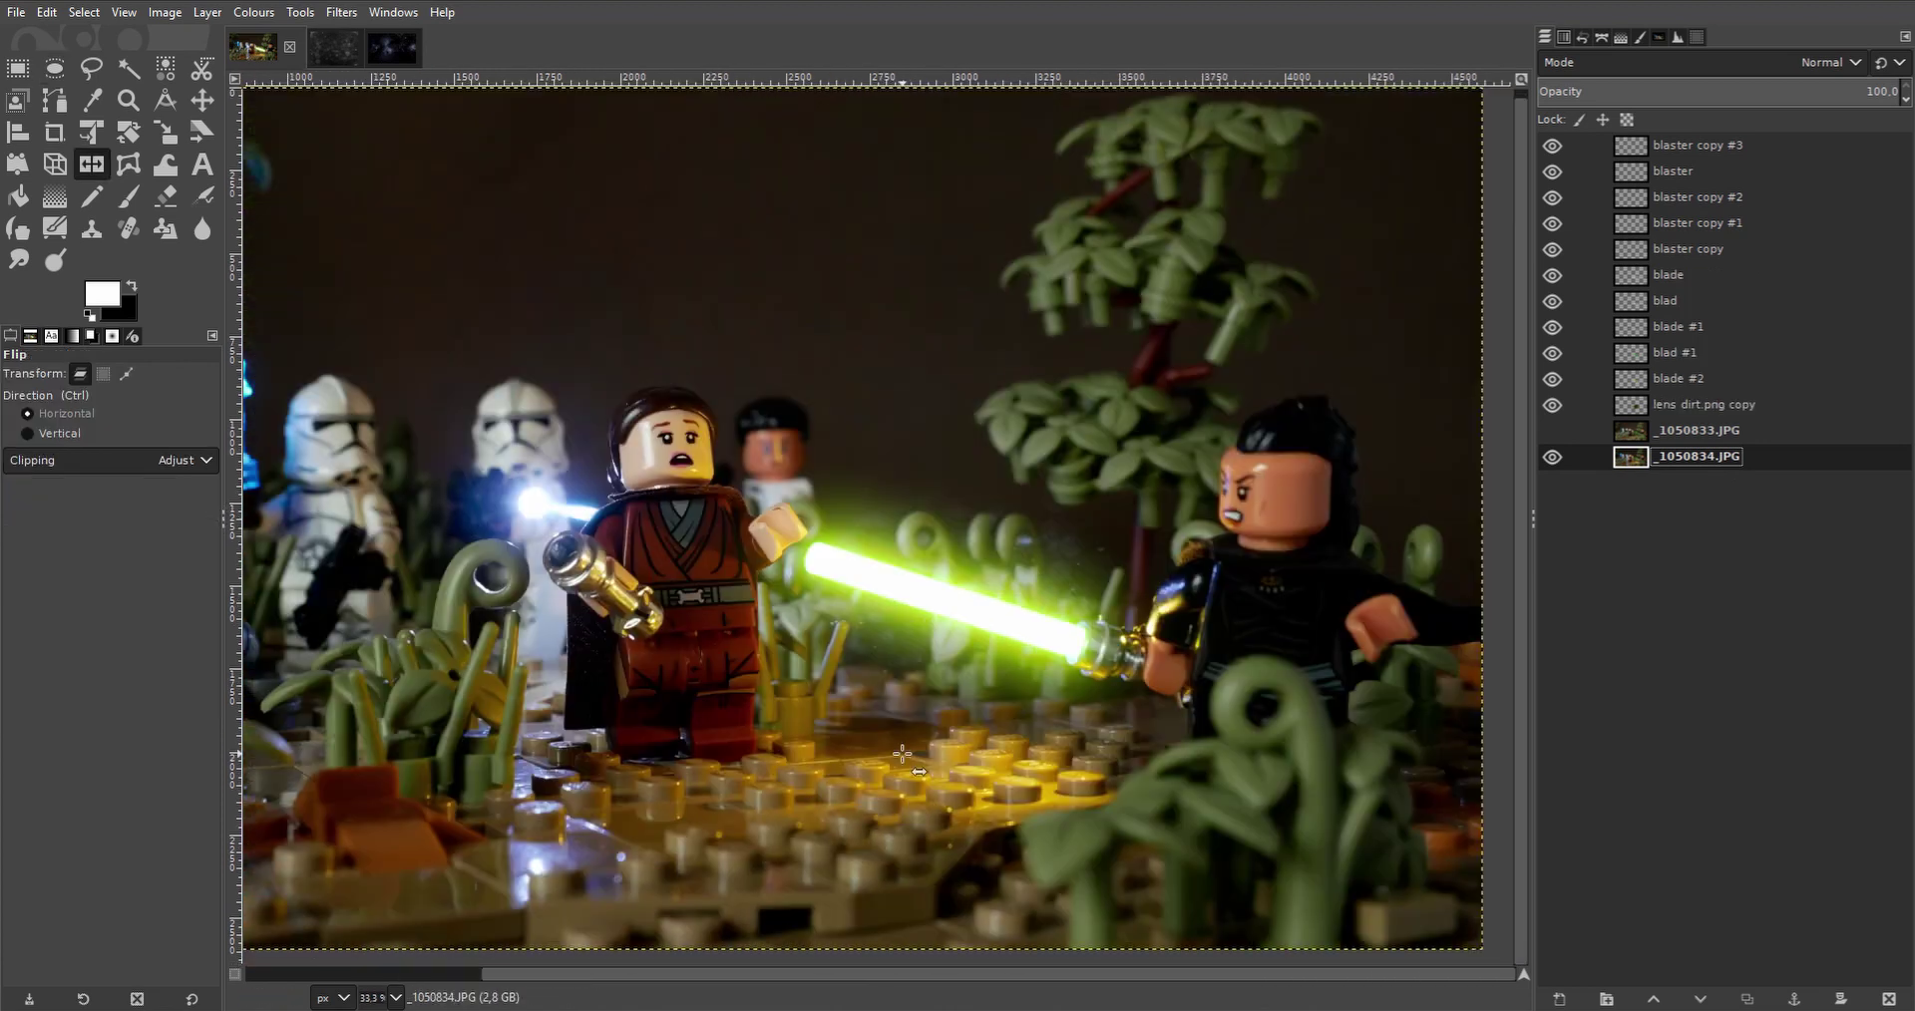
pyautogui.moveTo(918, 759); pyautogui.dragTo(960, 700)
pyautogui.keyDown('ctrl'); pyautogui.scroll(3, 979, 607); pyautogui.keyUp('ctrl')
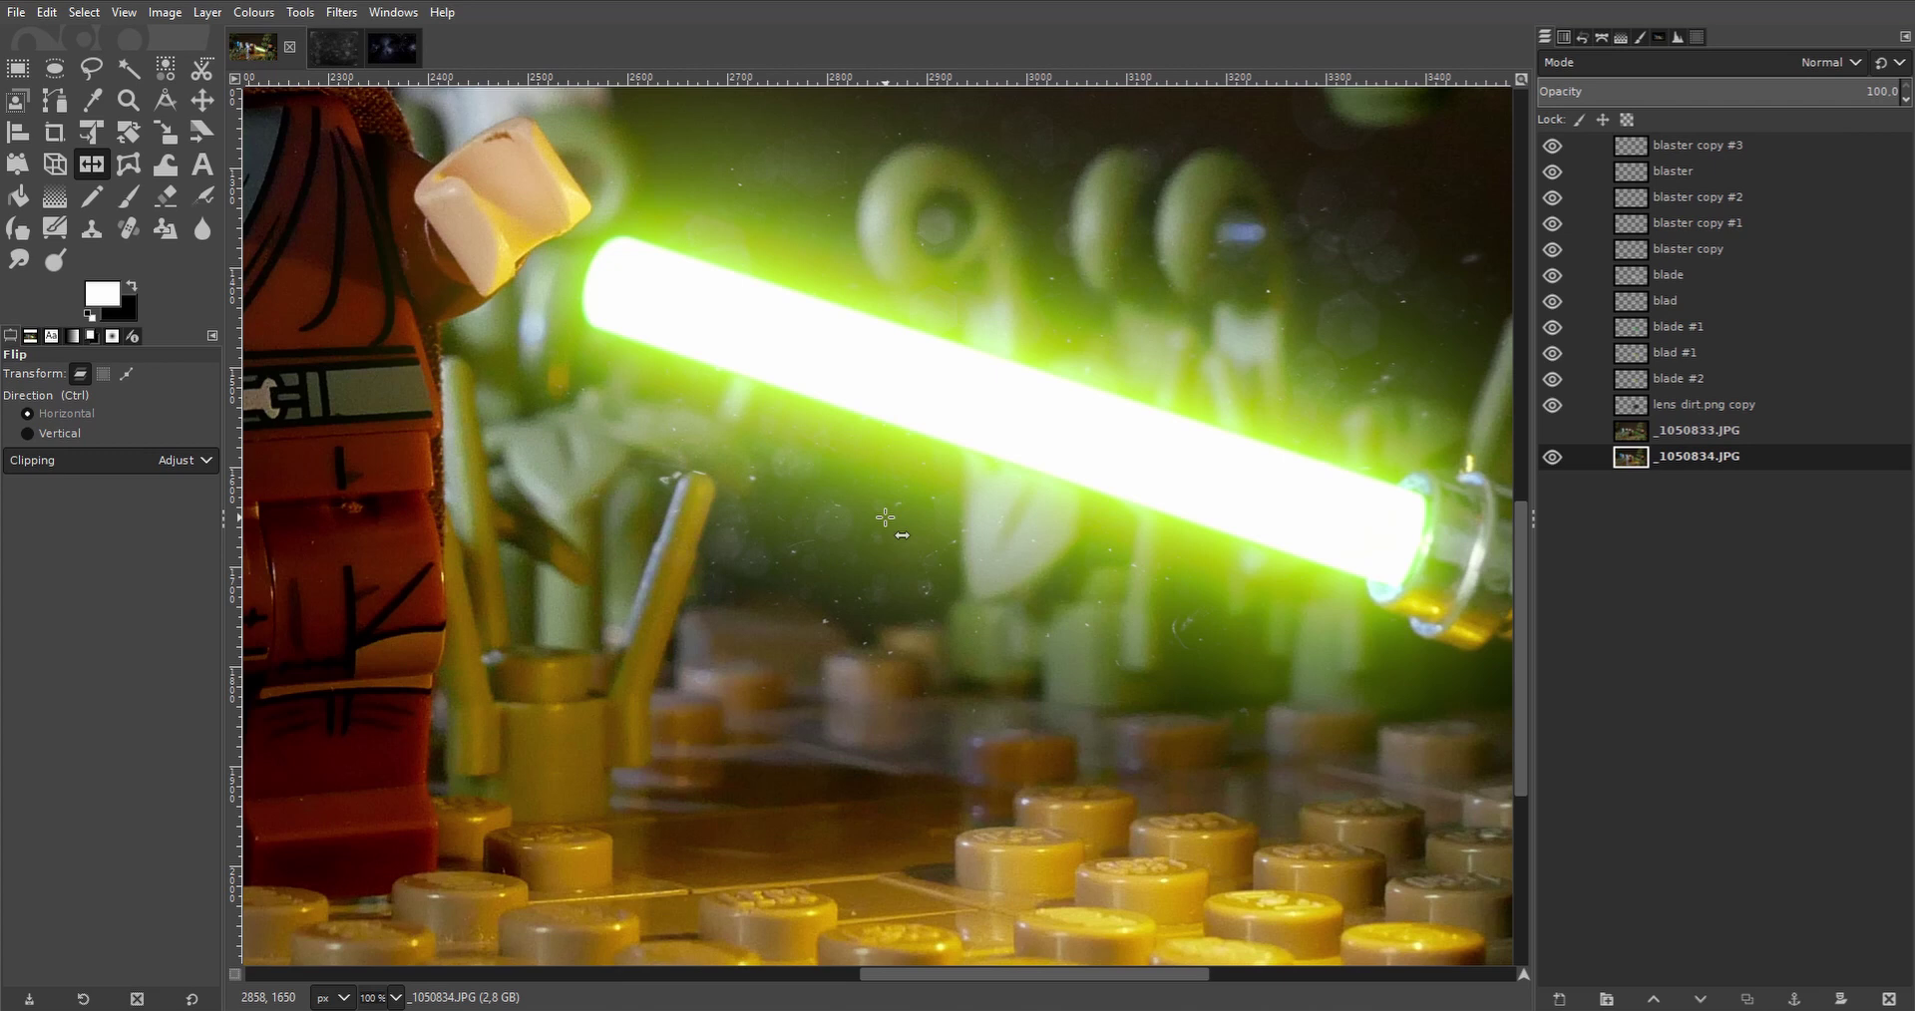
# Switch to the unnamed.jpg image and copy its nebula layer into the LEGO photo, directly above the _1050834.JPG layer.
pyautogui.keyDown('ctrl'); pyautogui.scroll(-2, 885, 518); pyautogui.keyUp('ctrl')
pyautogui.moveTo(1107, 632); pyautogui.dragTo(1370, 710)
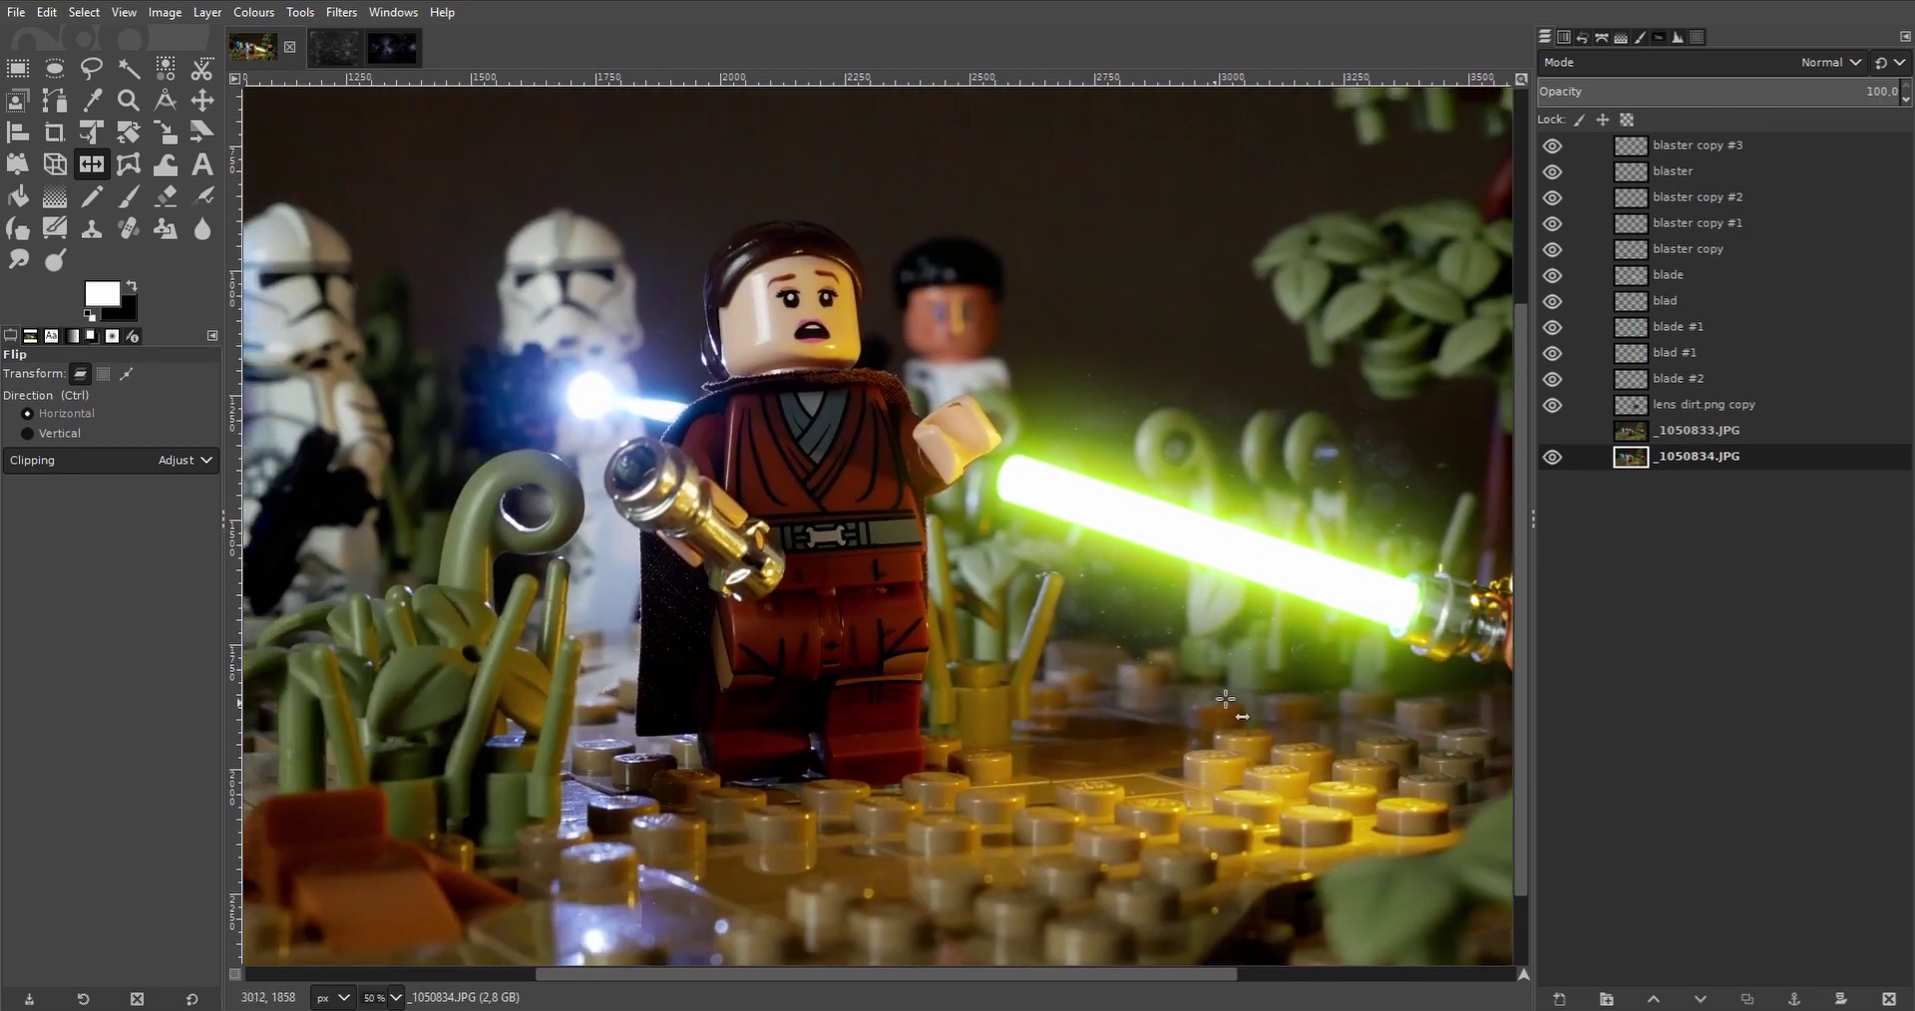
pyautogui.click(403, 52)
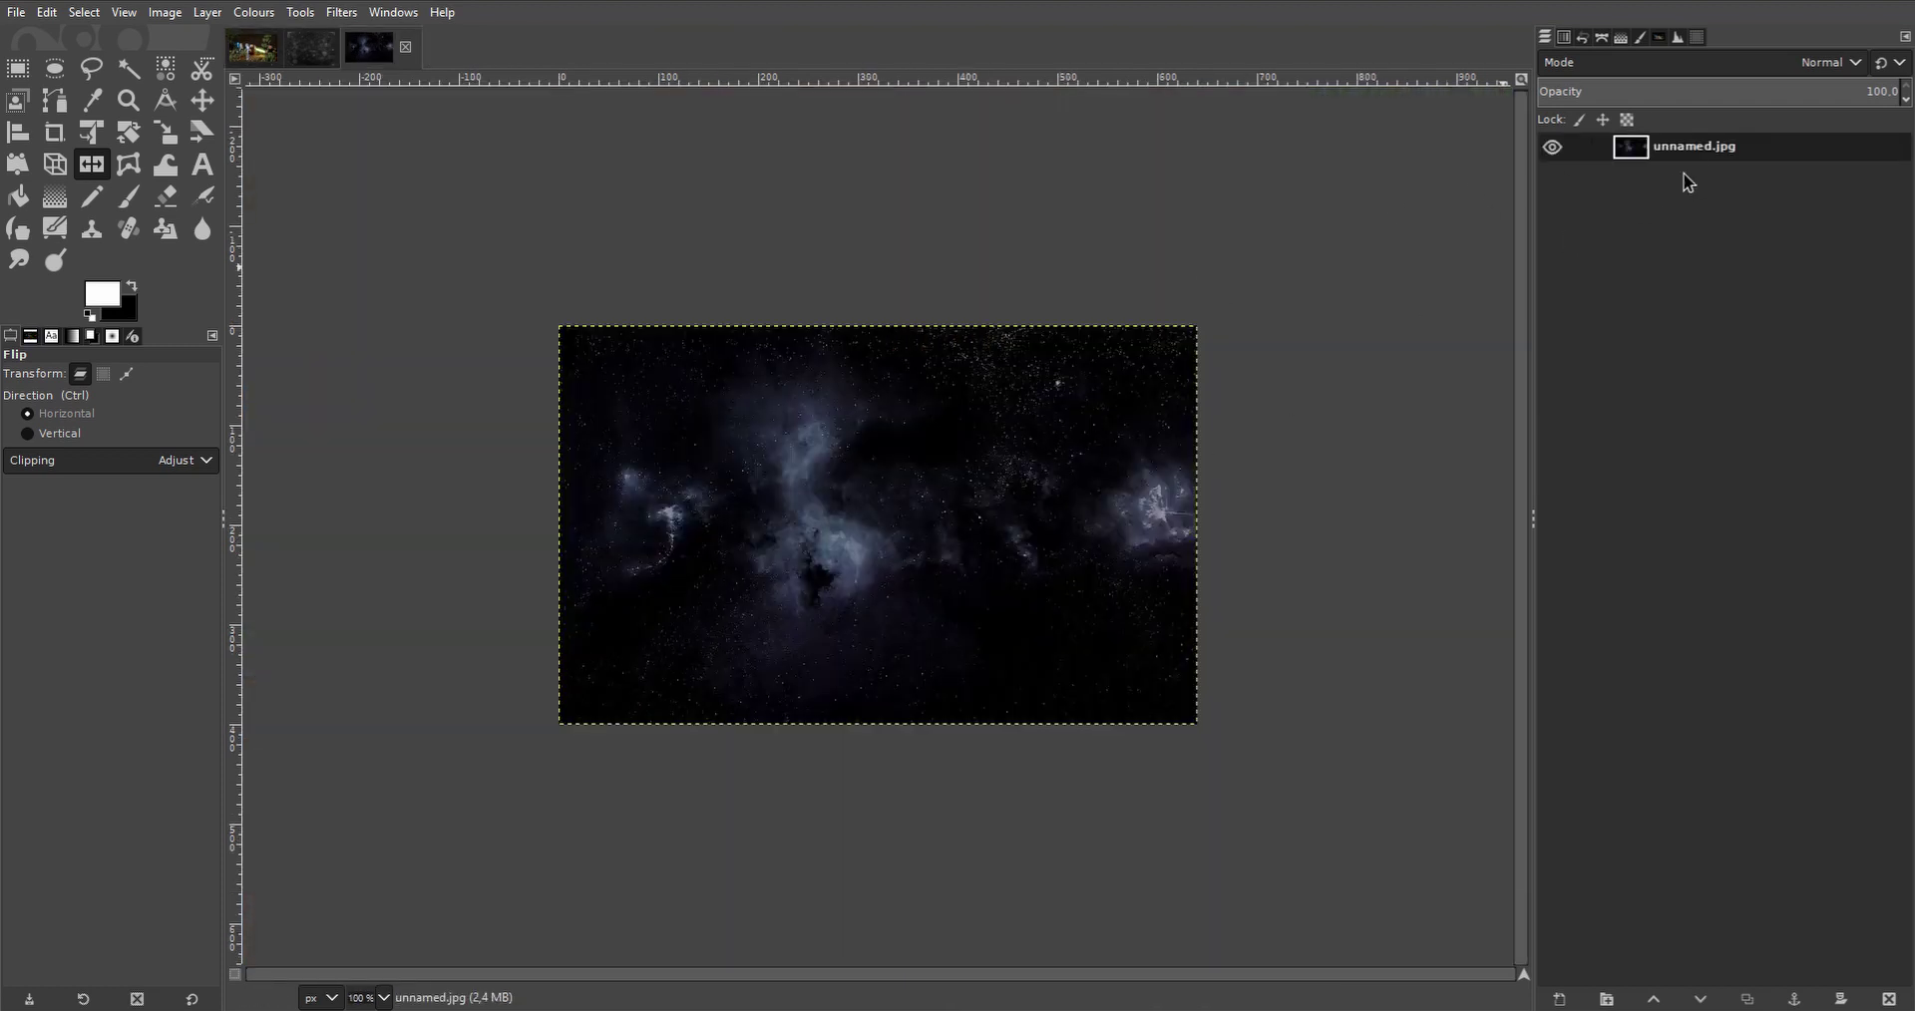
pyautogui.moveTo(1692, 172); pyautogui.dragTo(614, 428)
# Move the unnamed.jpg copy layer so that the nebula sits over the trooper's blaster muzzle and the blue bolt.
pyautogui.click(202, 101)
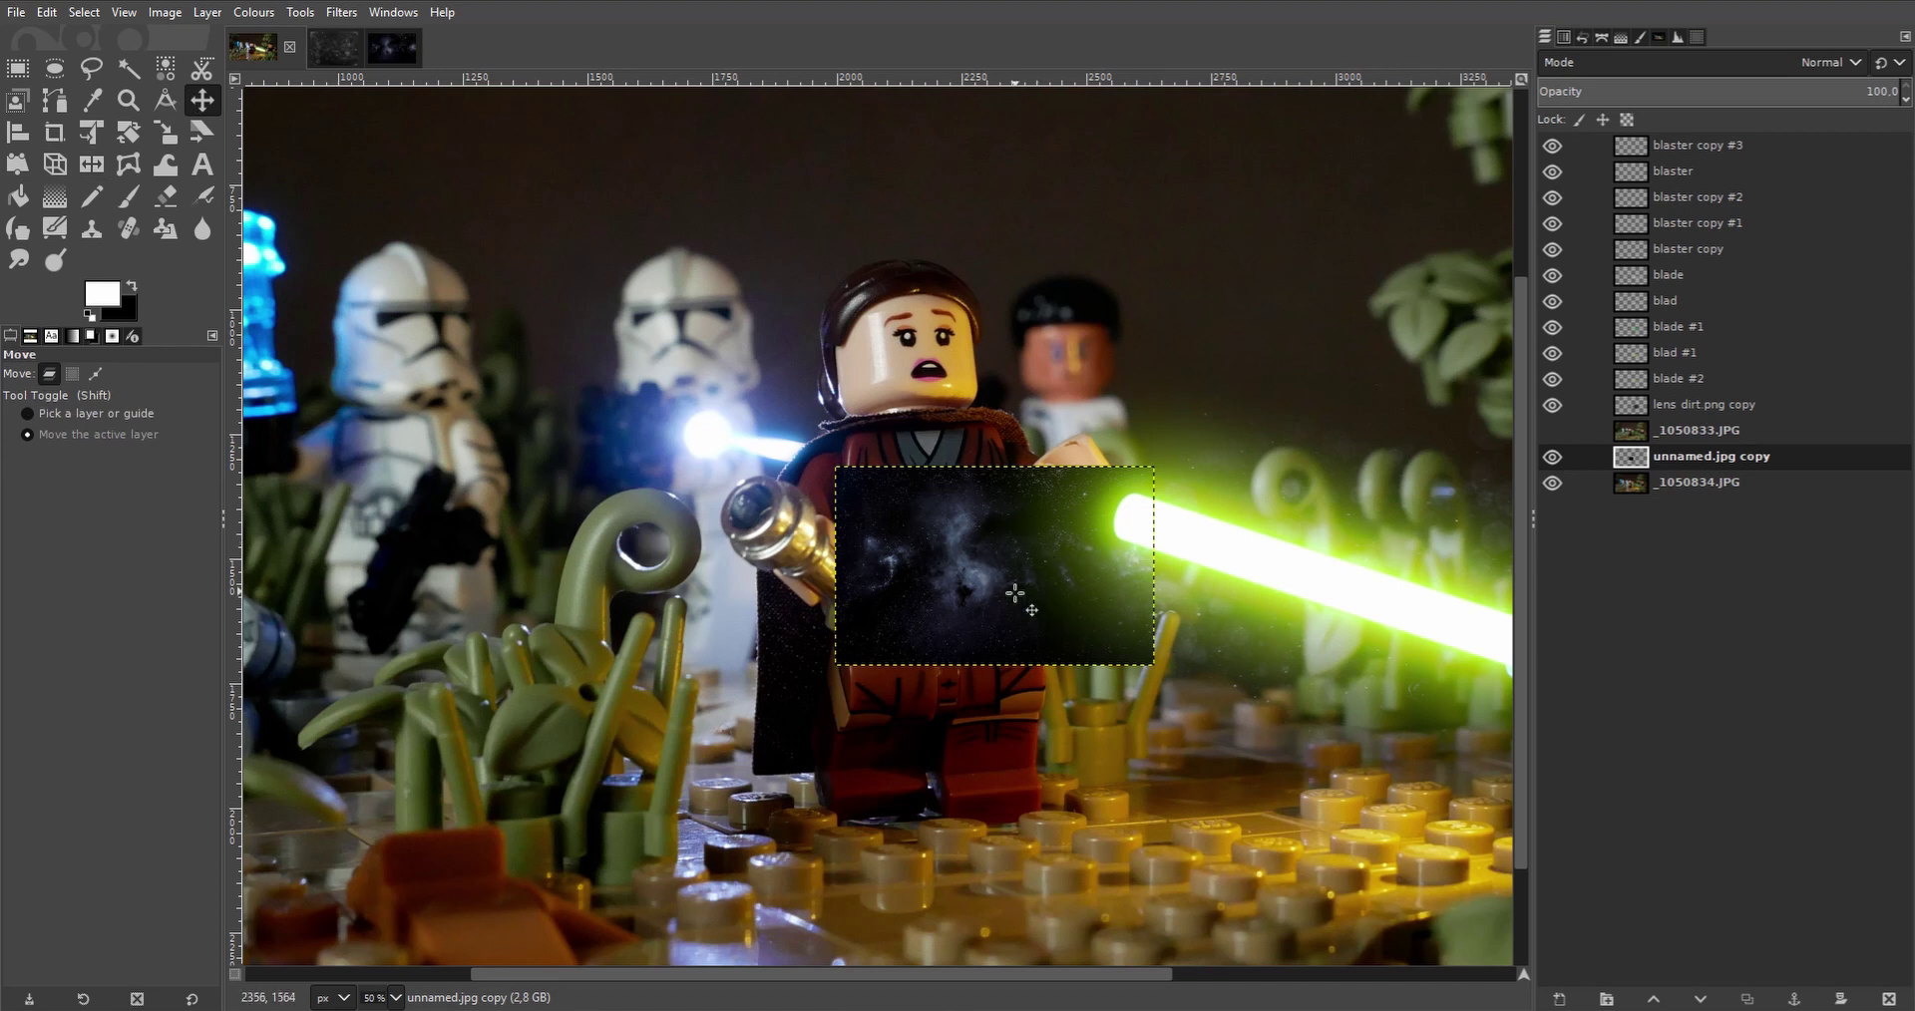
pyautogui.scroll(3, 1005, 599)
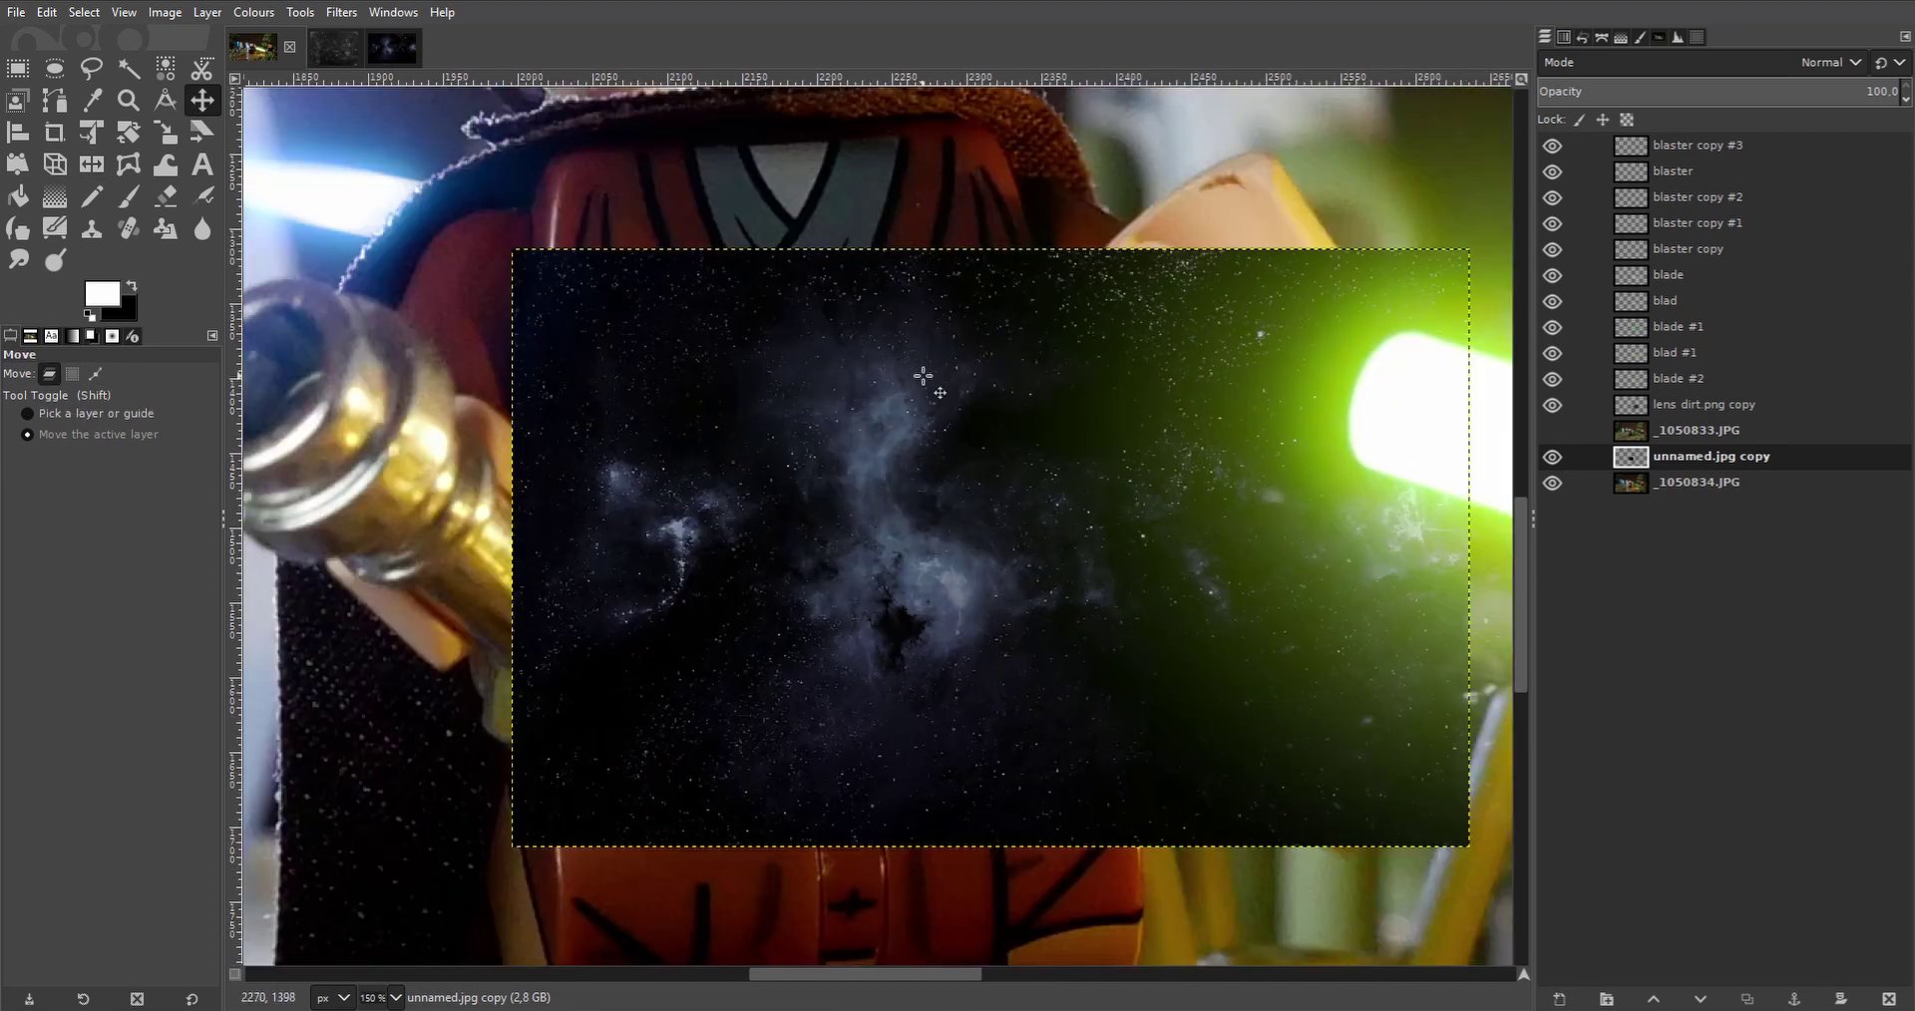
pyautogui.moveTo(828, 680); pyautogui.dragTo(1091, 717)
pyautogui.scroll(-1, 1151, 648)
pyautogui.moveTo(1246, 644); pyautogui.dragTo(728, 355)
pyautogui.moveTo(755, 419); pyautogui.dragTo(826, 457)
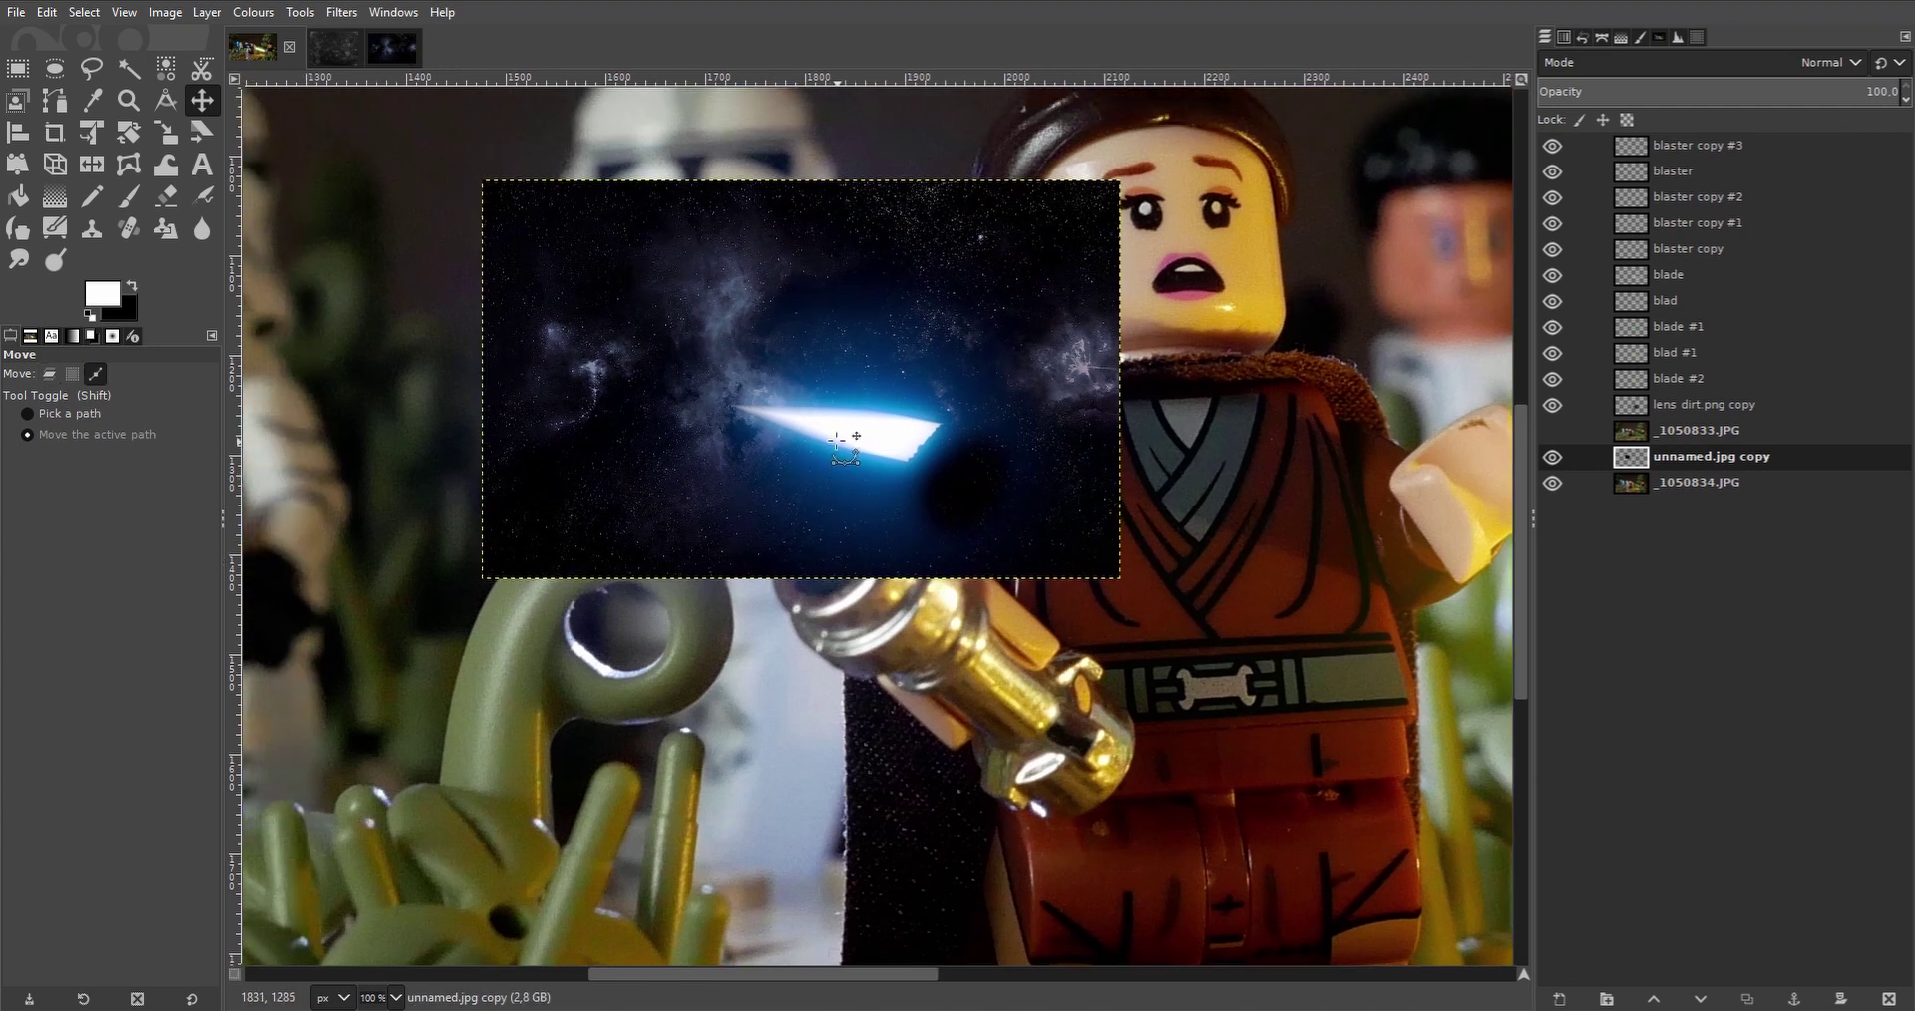
# Outline the central nebula area of the unnamed.jpg copy layer with a rounded freehand selection.
pyautogui.scroll(1, 828, 424)
pyautogui.click(91, 67)
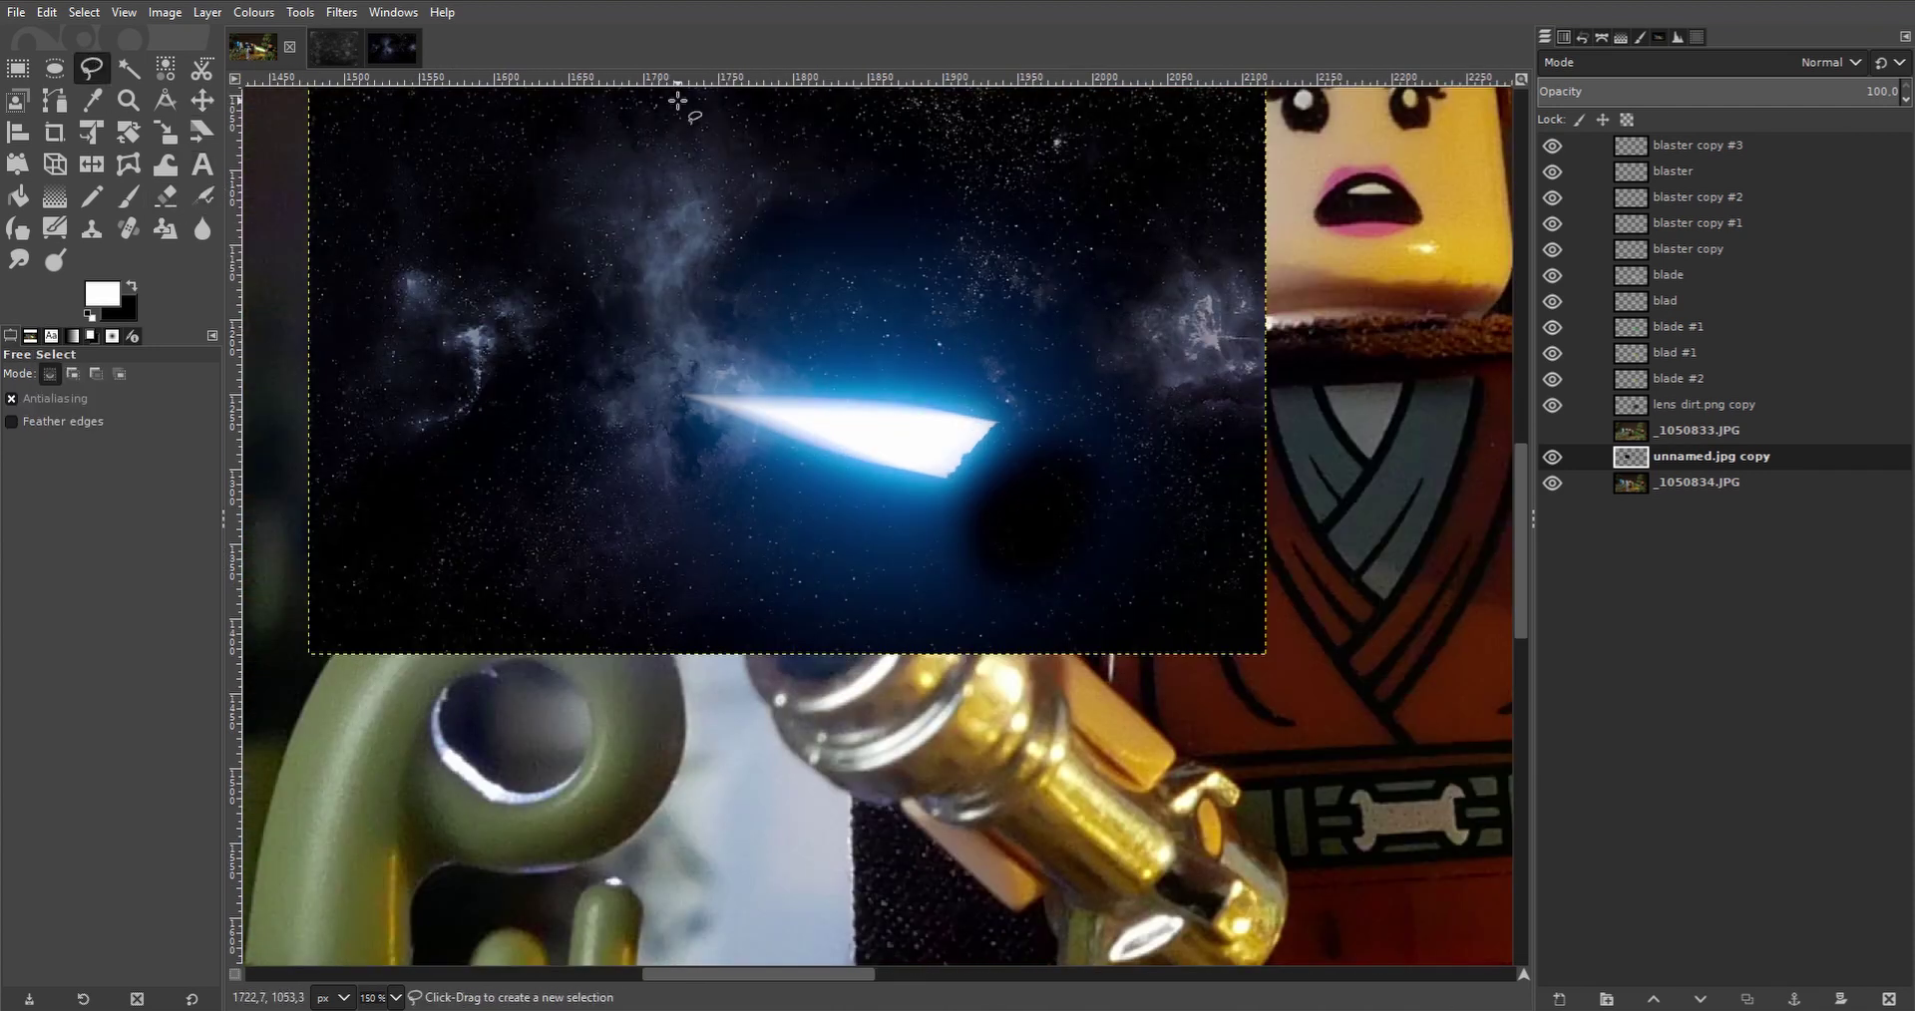
pyautogui.scroll(1, 869, 424)
pyautogui.hscroll(-1, 869, 423)
pyautogui.moveTo(779, 158)
pyautogui.mouseDown()
pyautogui.moveTo(483, 359)
pyautogui.moveTo(630, 766)
pyautogui.moveTo(1125, 387)
pyautogui.moveTo(898, 215)
pyautogui.moveTo(800, 156)
pyautogui.moveTo(744, 155)
pyautogui.mouseUp()
pyautogui.press('Return')
# Add an alpha channel to the unnamed.jpg copy layer, delete everything outside the freehand outline and clear the selection.
pyautogui.rightClick(1869, 459)
pyautogui.click(1695, 575)
pyautogui.hotkey('ctrl', 'i')
pyautogui.press('Delete')
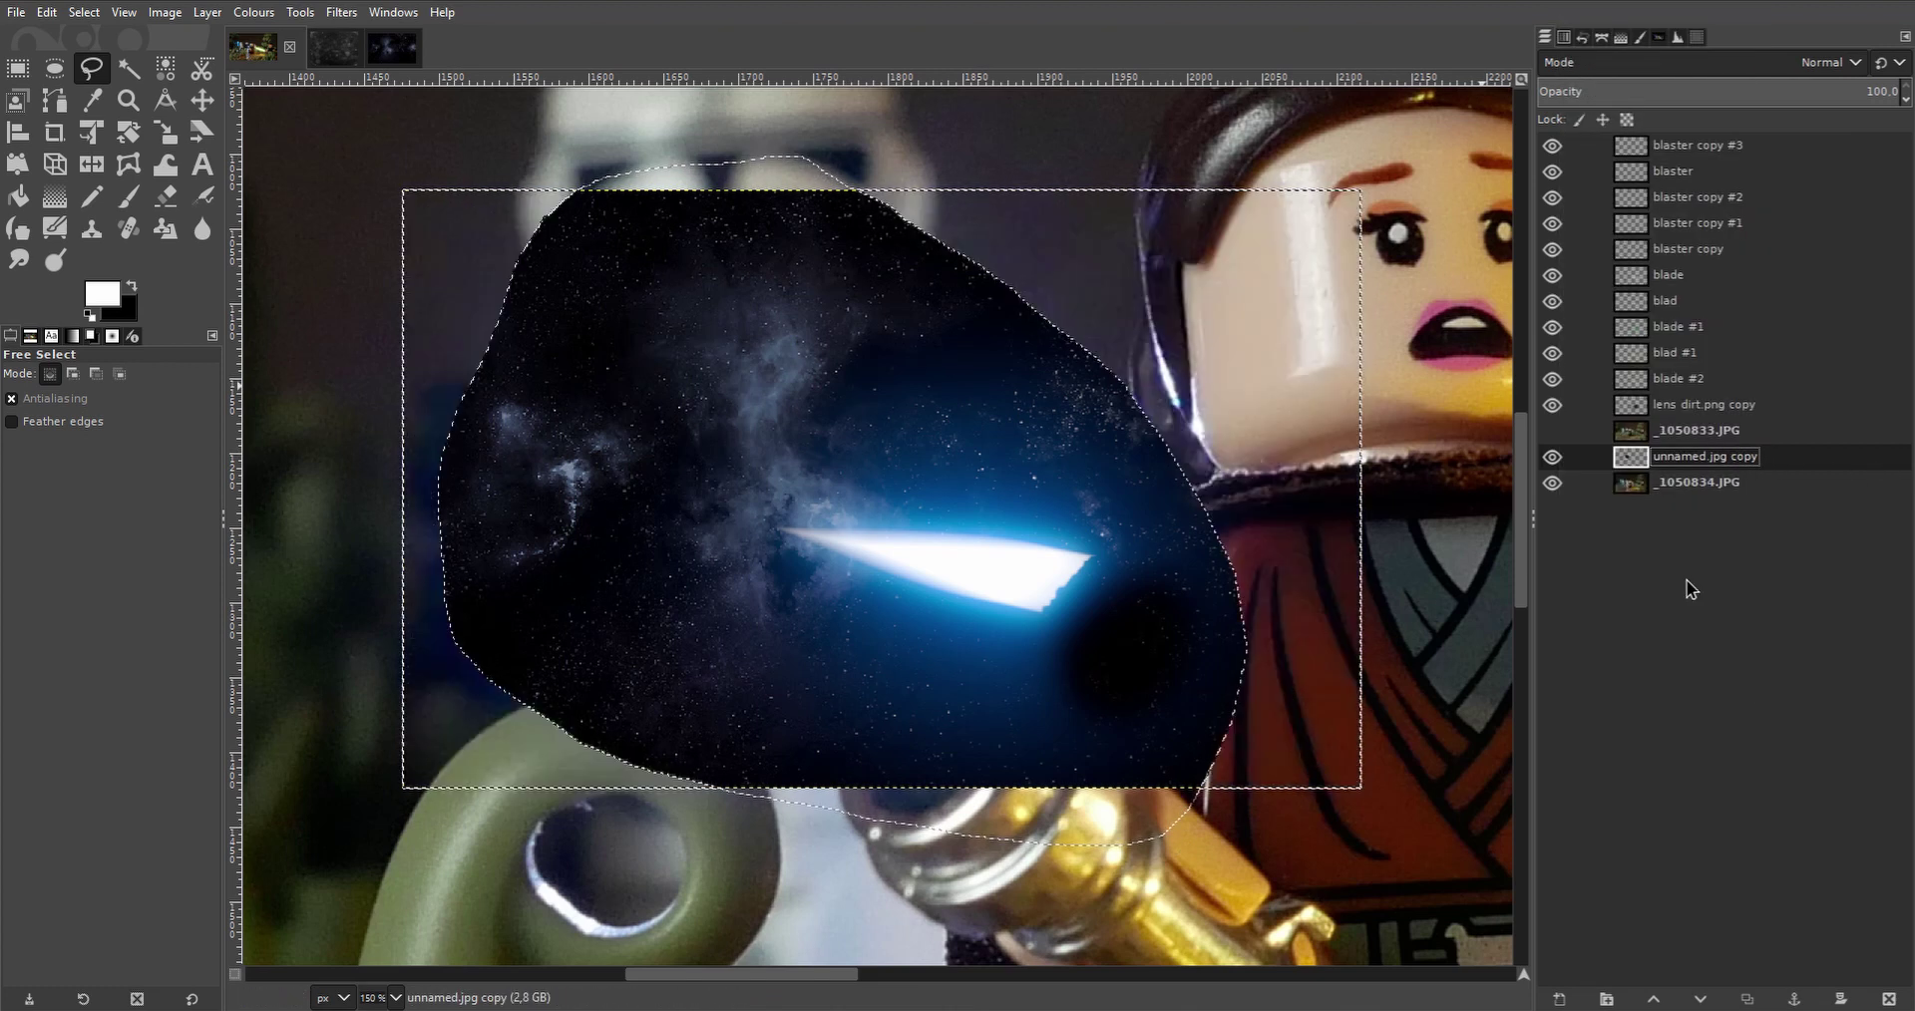
pyautogui.click(115, 12)
pyautogui.moveTo(84, 12)
pyautogui.click(90, 63)
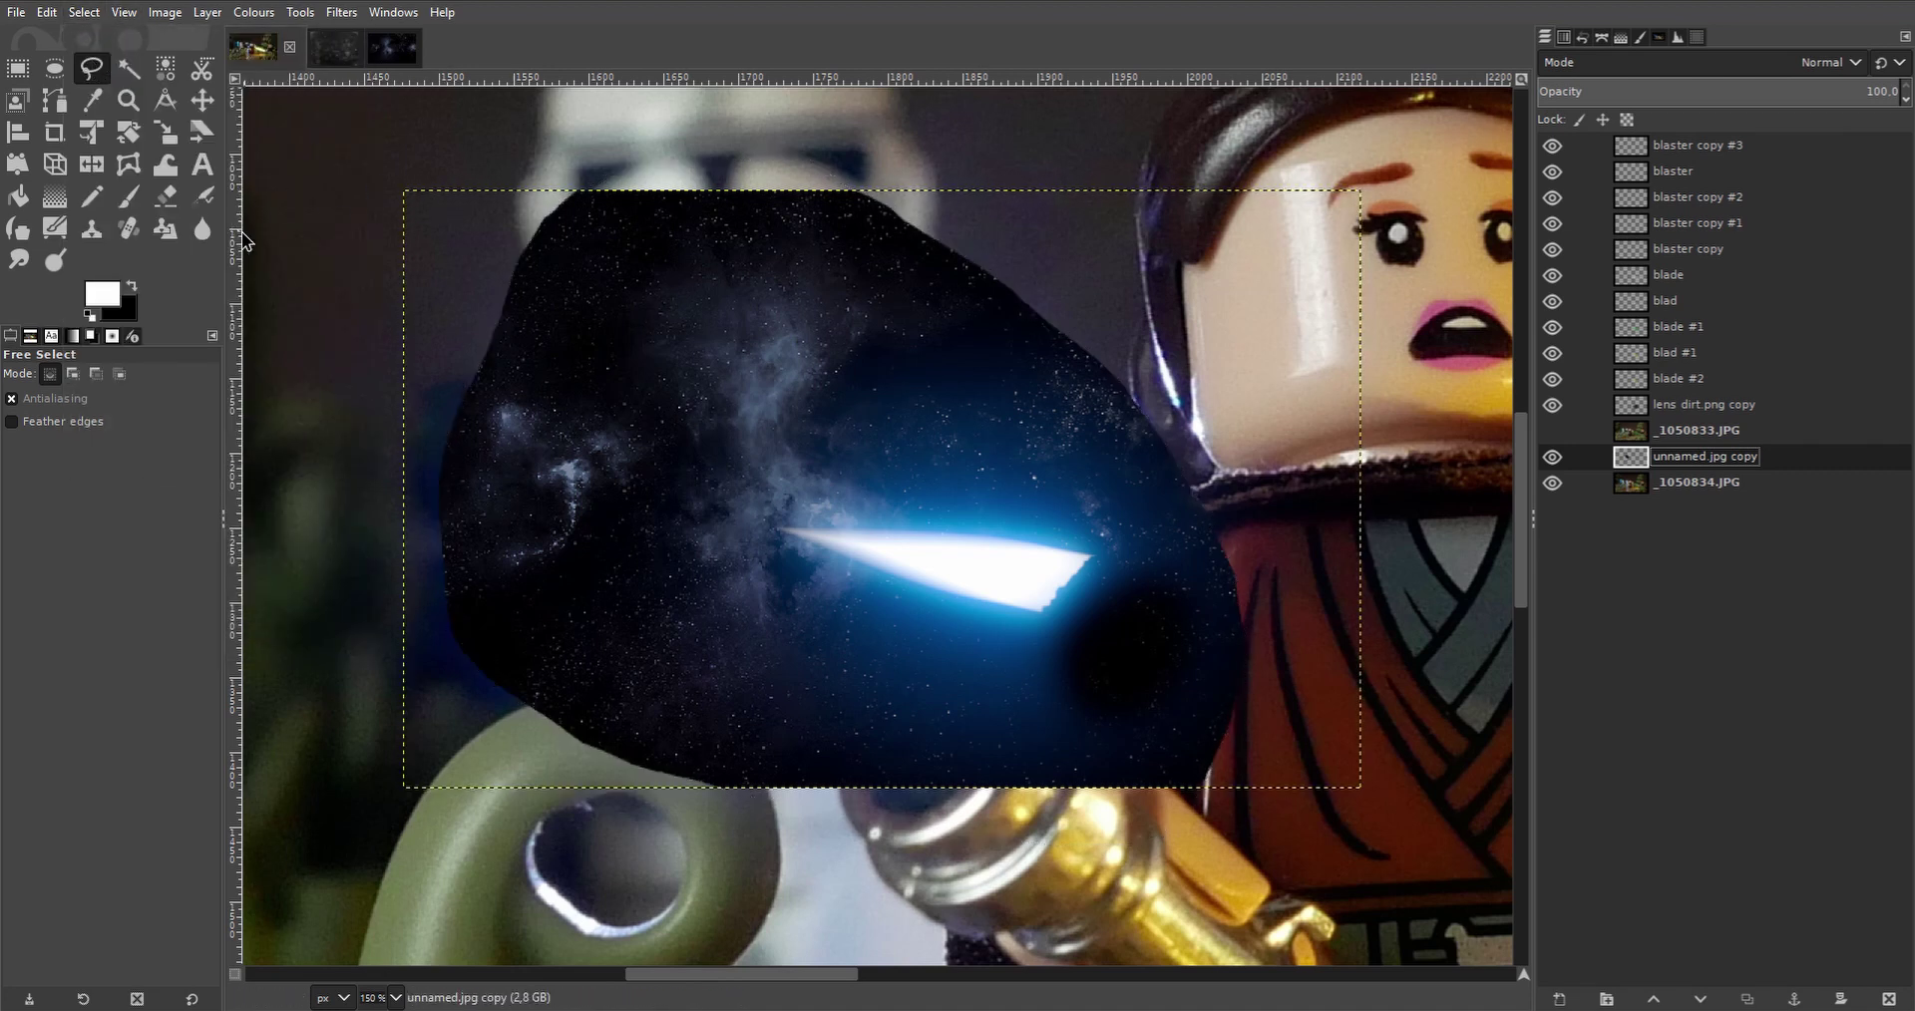
# Erase the nebula's hard outer edges with the Hardness 025 brush, first at size 380.67, then refine at size 202.49.
pyautogui.click(166, 197)
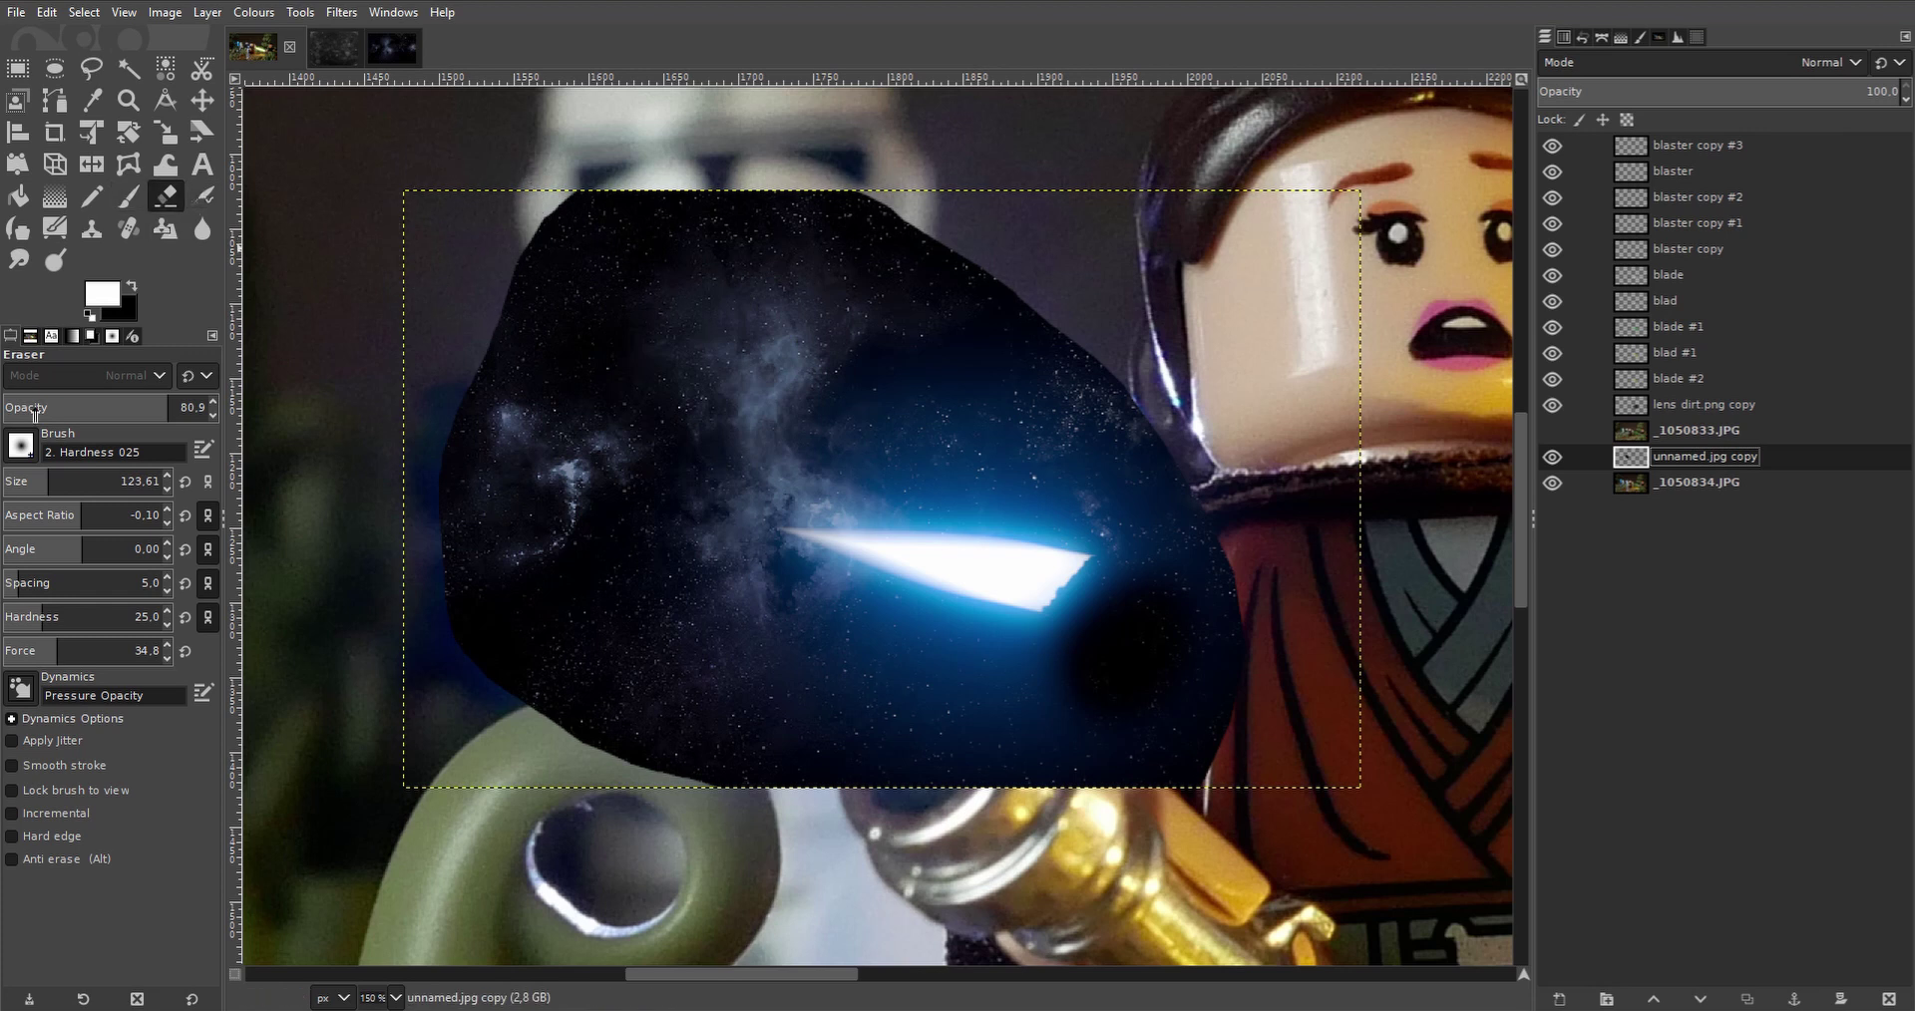
pyautogui.click(92, 476)
pyautogui.moveTo(339, 349)
pyautogui.mouseDown()
pyautogui.moveTo(738, 200)
pyautogui.moveTo(462, 192)
pyautogui.moveTo(410, 410)
pyautogui.moveTo(513, 662)
pyautogui.moveTo(483, 799)
pyautogui.moveTo(918, 193)
pyautogui.moveTo(808, 118)
pyautogui.mouseUp()
pyautogui.moveTo(984, 270); pyautogui.dragTo(939, 416)
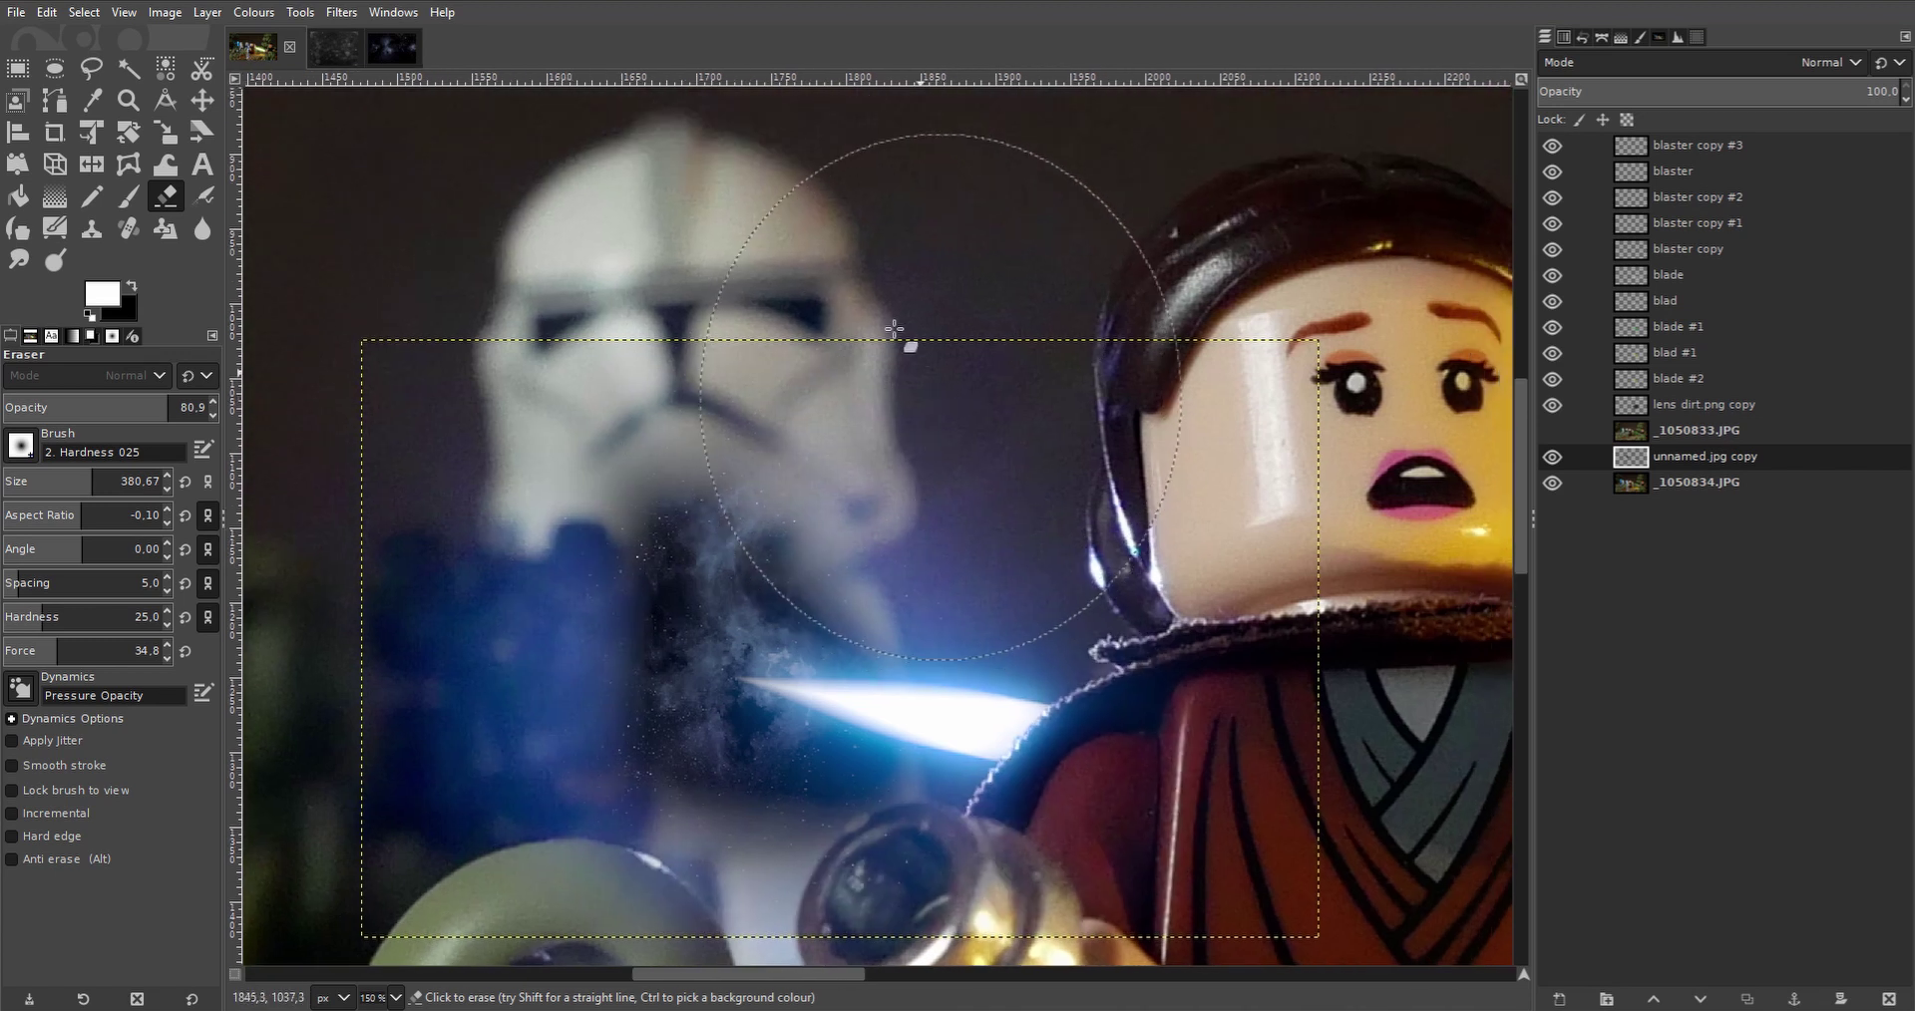
pyautogui.click(64, 476)
pyautogui.moveTo(1264, 538); pyautogui.dragTo(1237, 448)
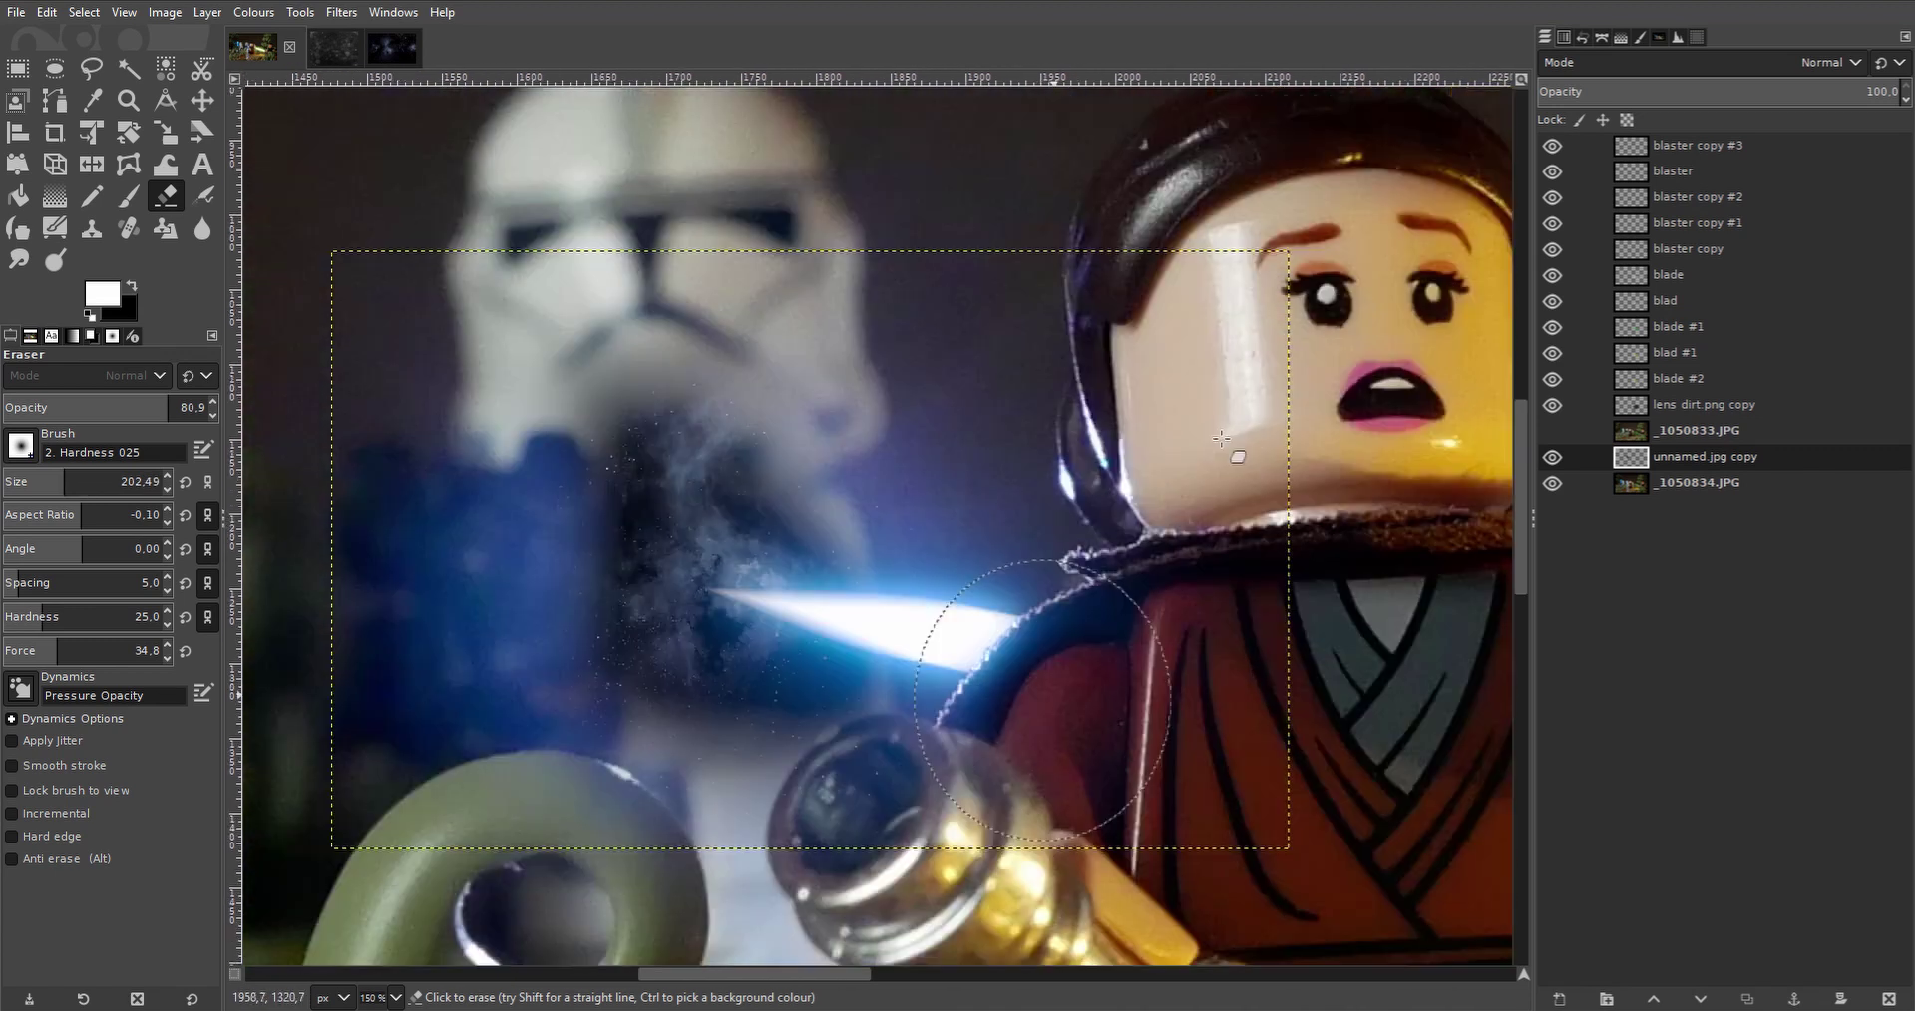
# Set the unnamed.jpg copy layer's blend mode to Addition and reposition the nebula around the blaster's muzzle flash.
pyautogui.click(1818, 68)
pyautogui.click(1611, 368)
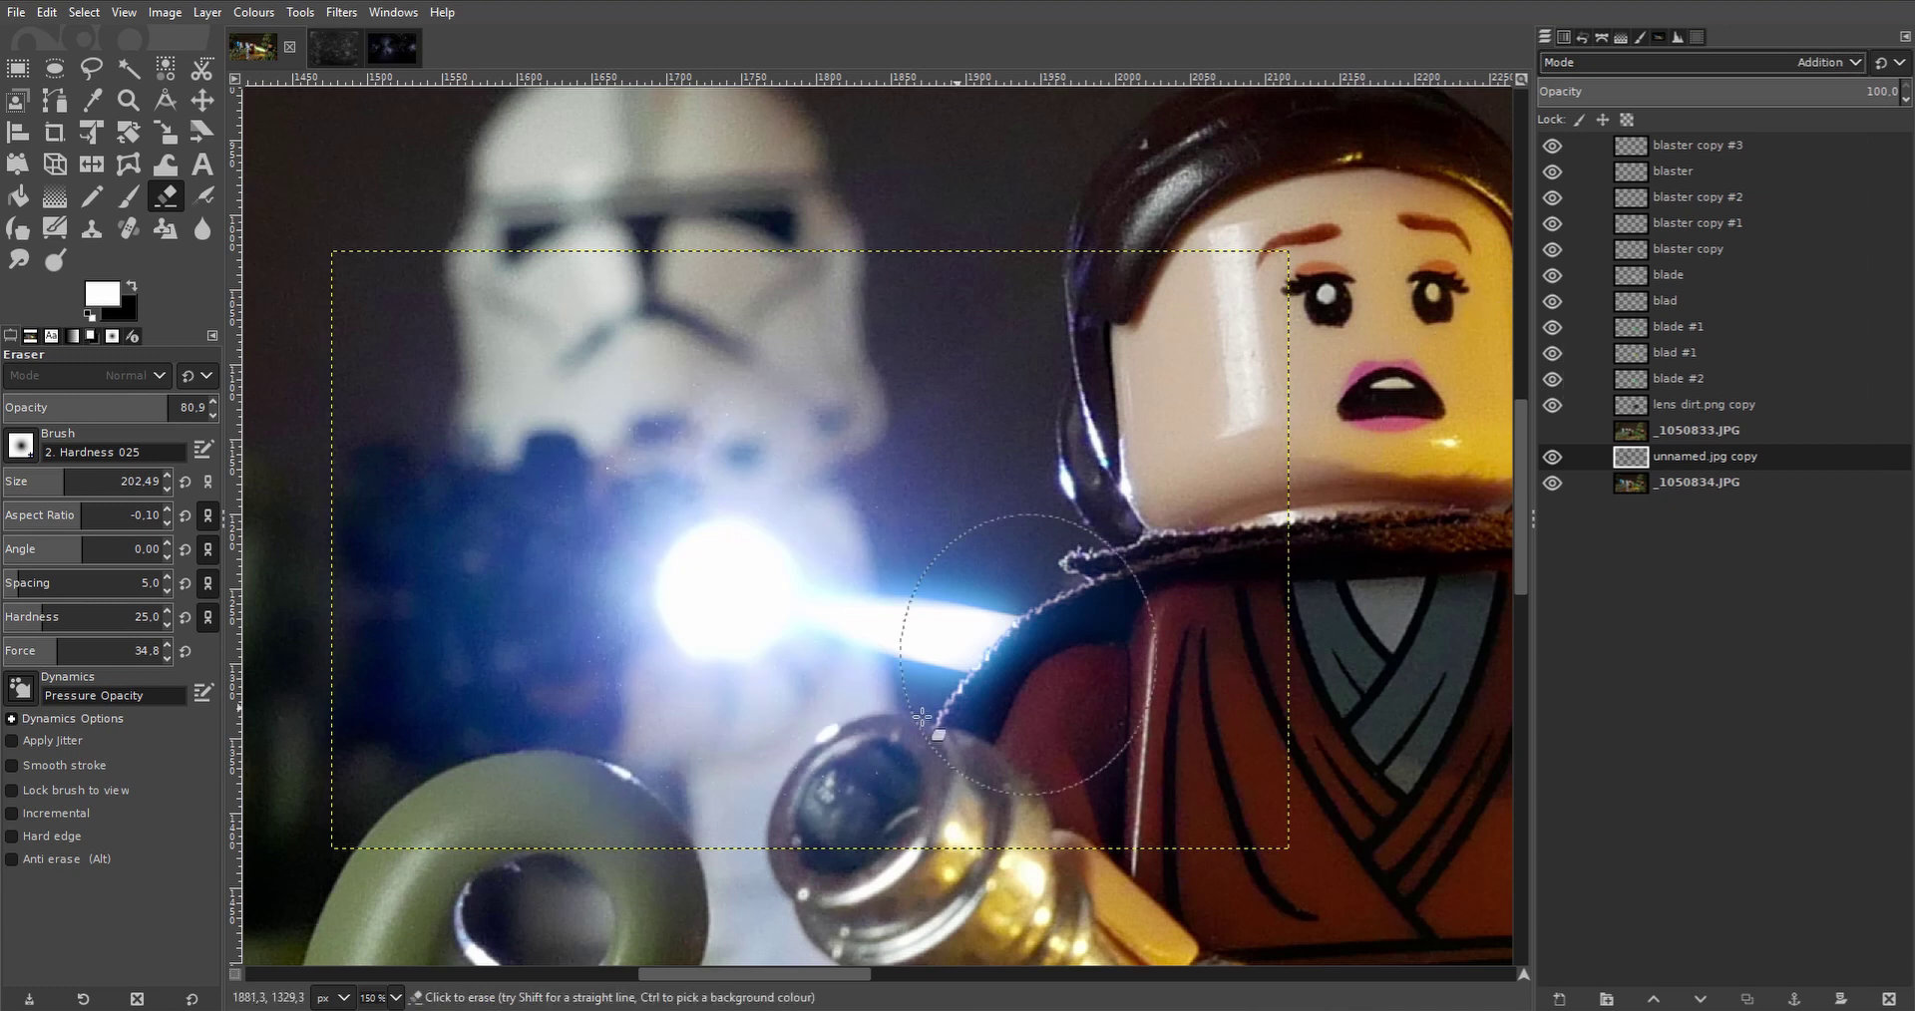
pyautogui.scroll(-1, 863, 748)
pyautogui.press('m')
pyautogui.moveTo(833, 488); pyautogui.dragTo(835, 373)
pyautogui.scroll(1, 814, 417)
pyautogui.moveTo(807, 436); pyautogui.dragTo(875, 504)
pyautogui.scroll(-6, 876, 504)
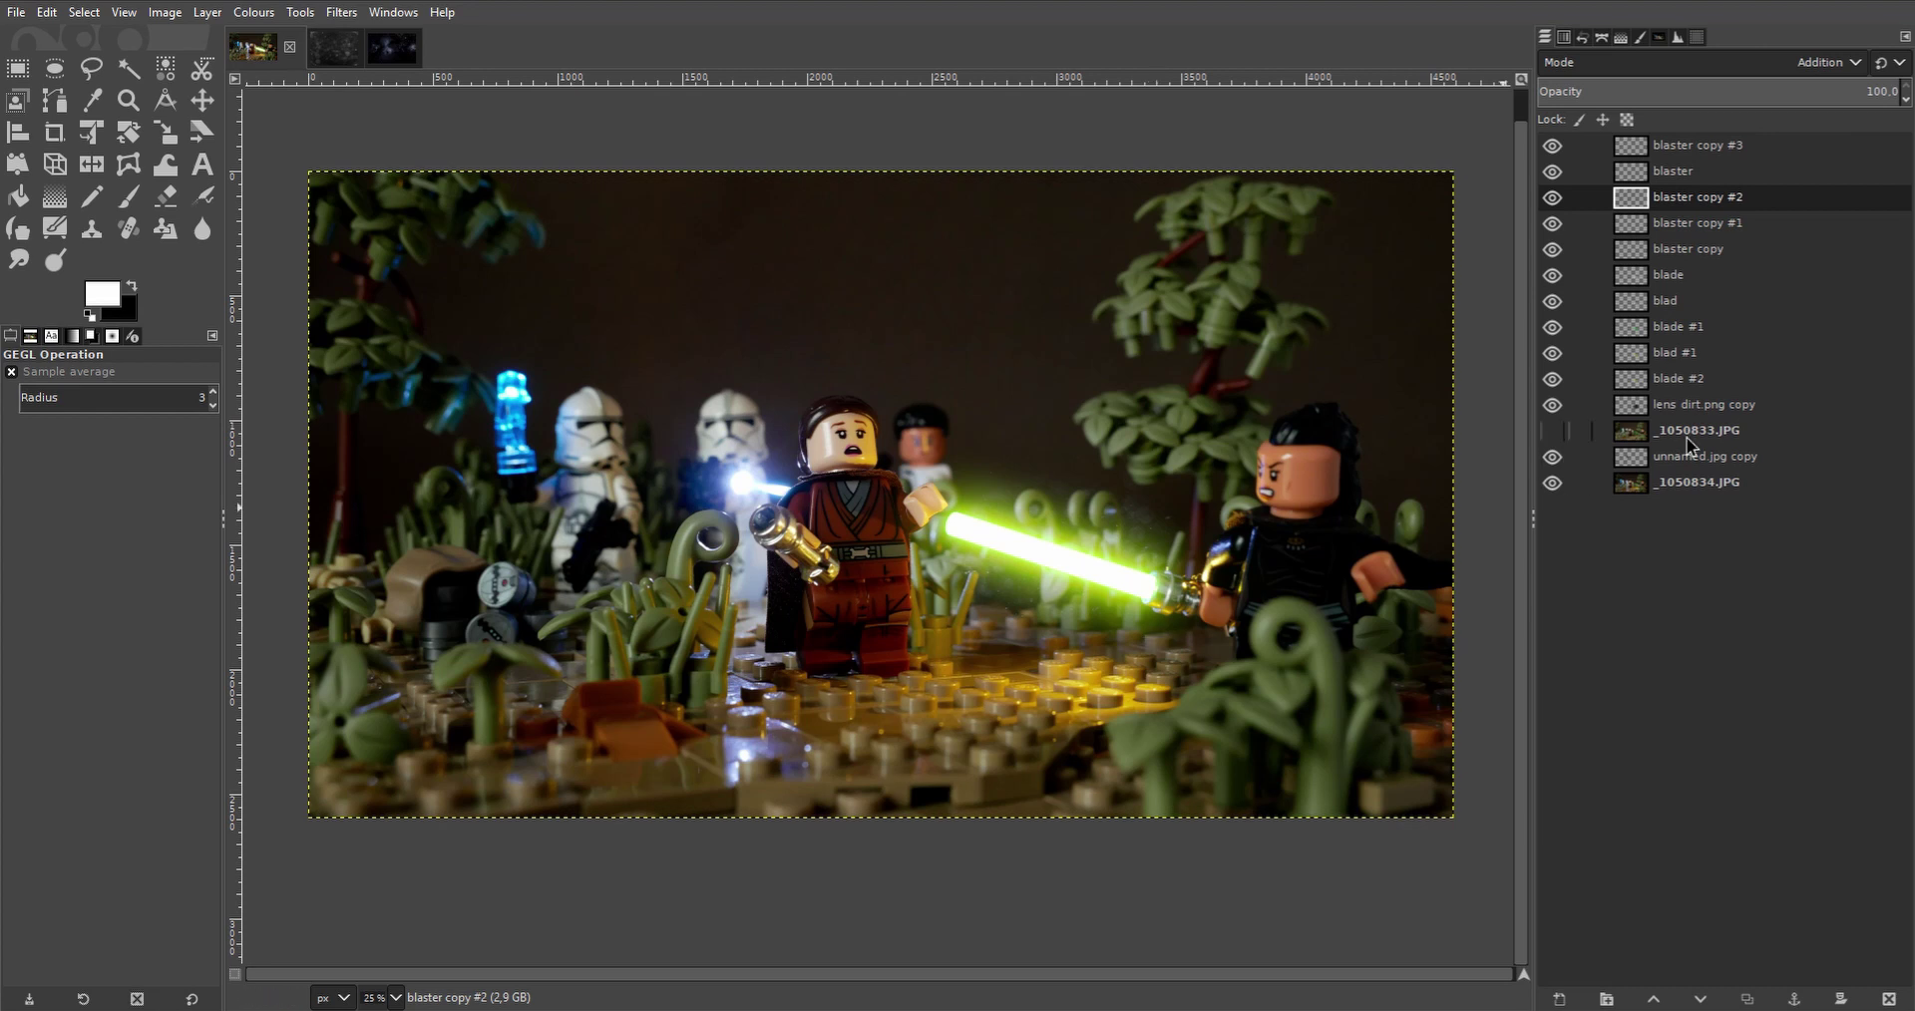
# Move the _1050833.JPG layer below unnamed.jpg copy in the layer order and make it visible.
pyautogui.moveTo(1689, 446); pyautogui.dragTo(1686, 464)
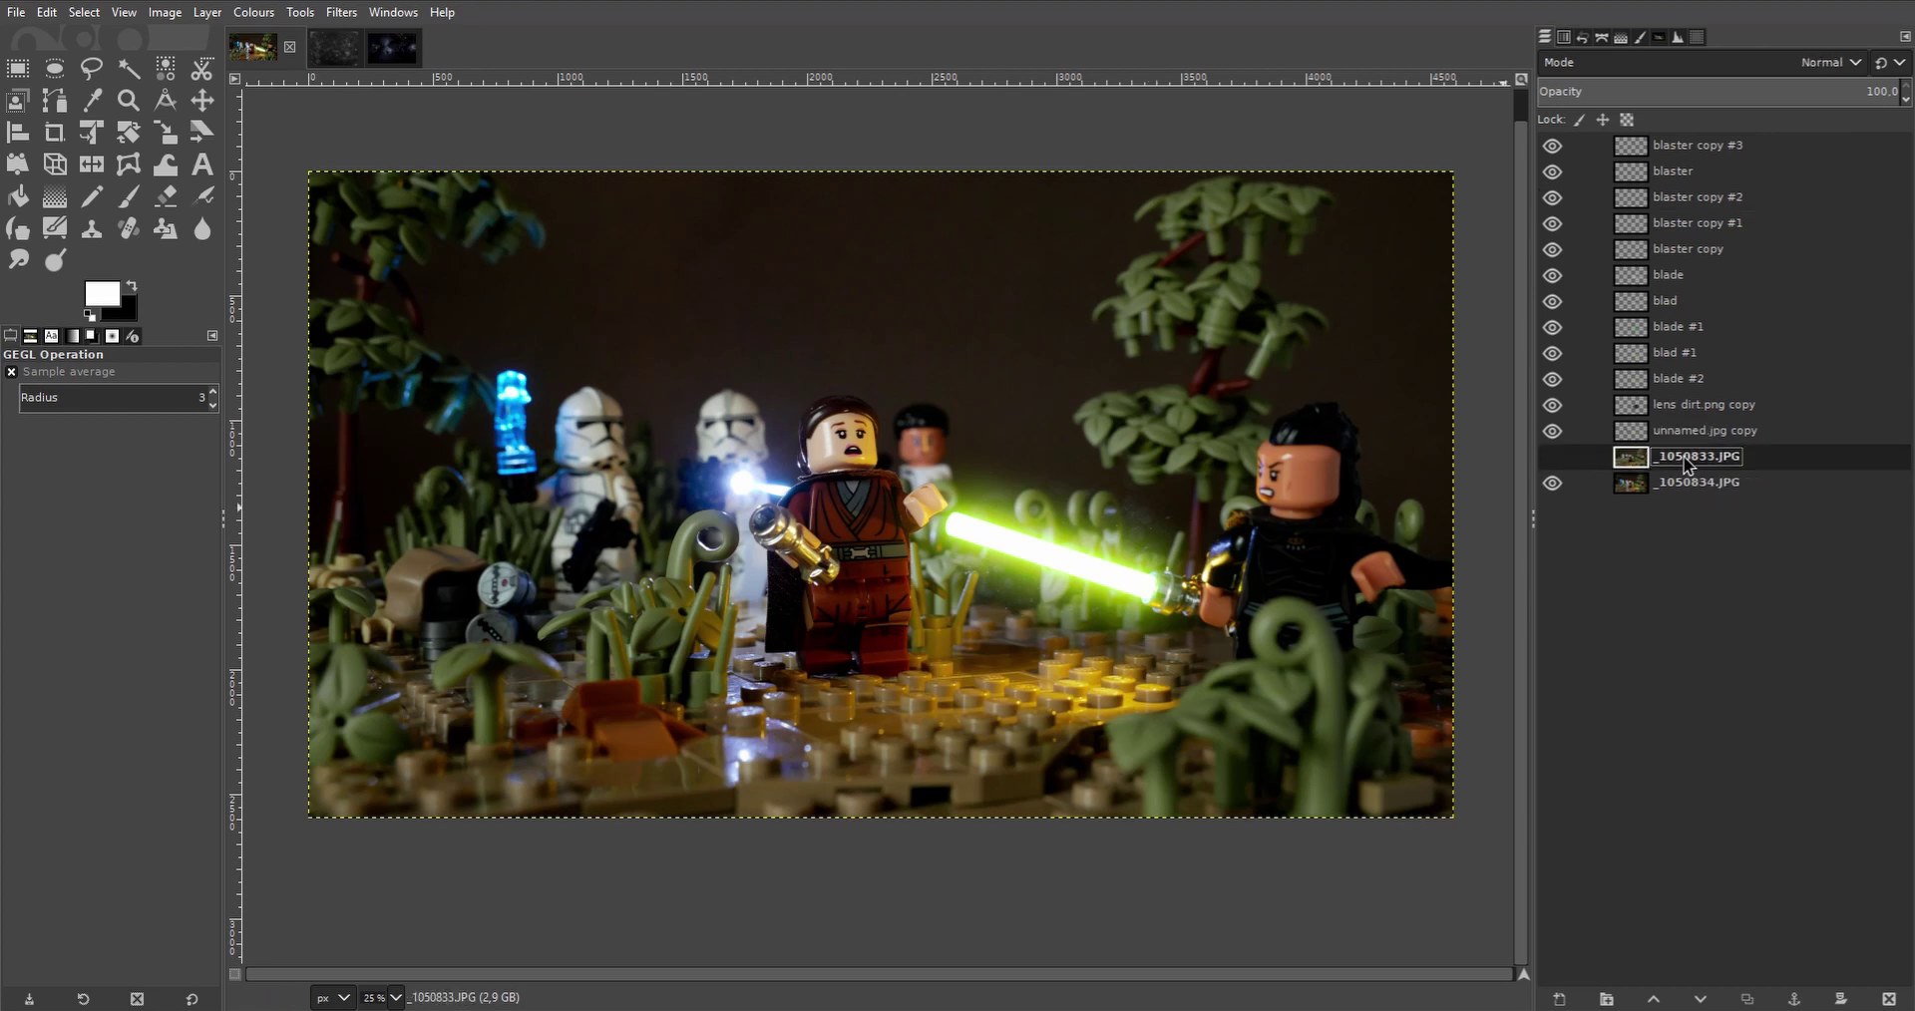
pyautogui.click(1554, 458)
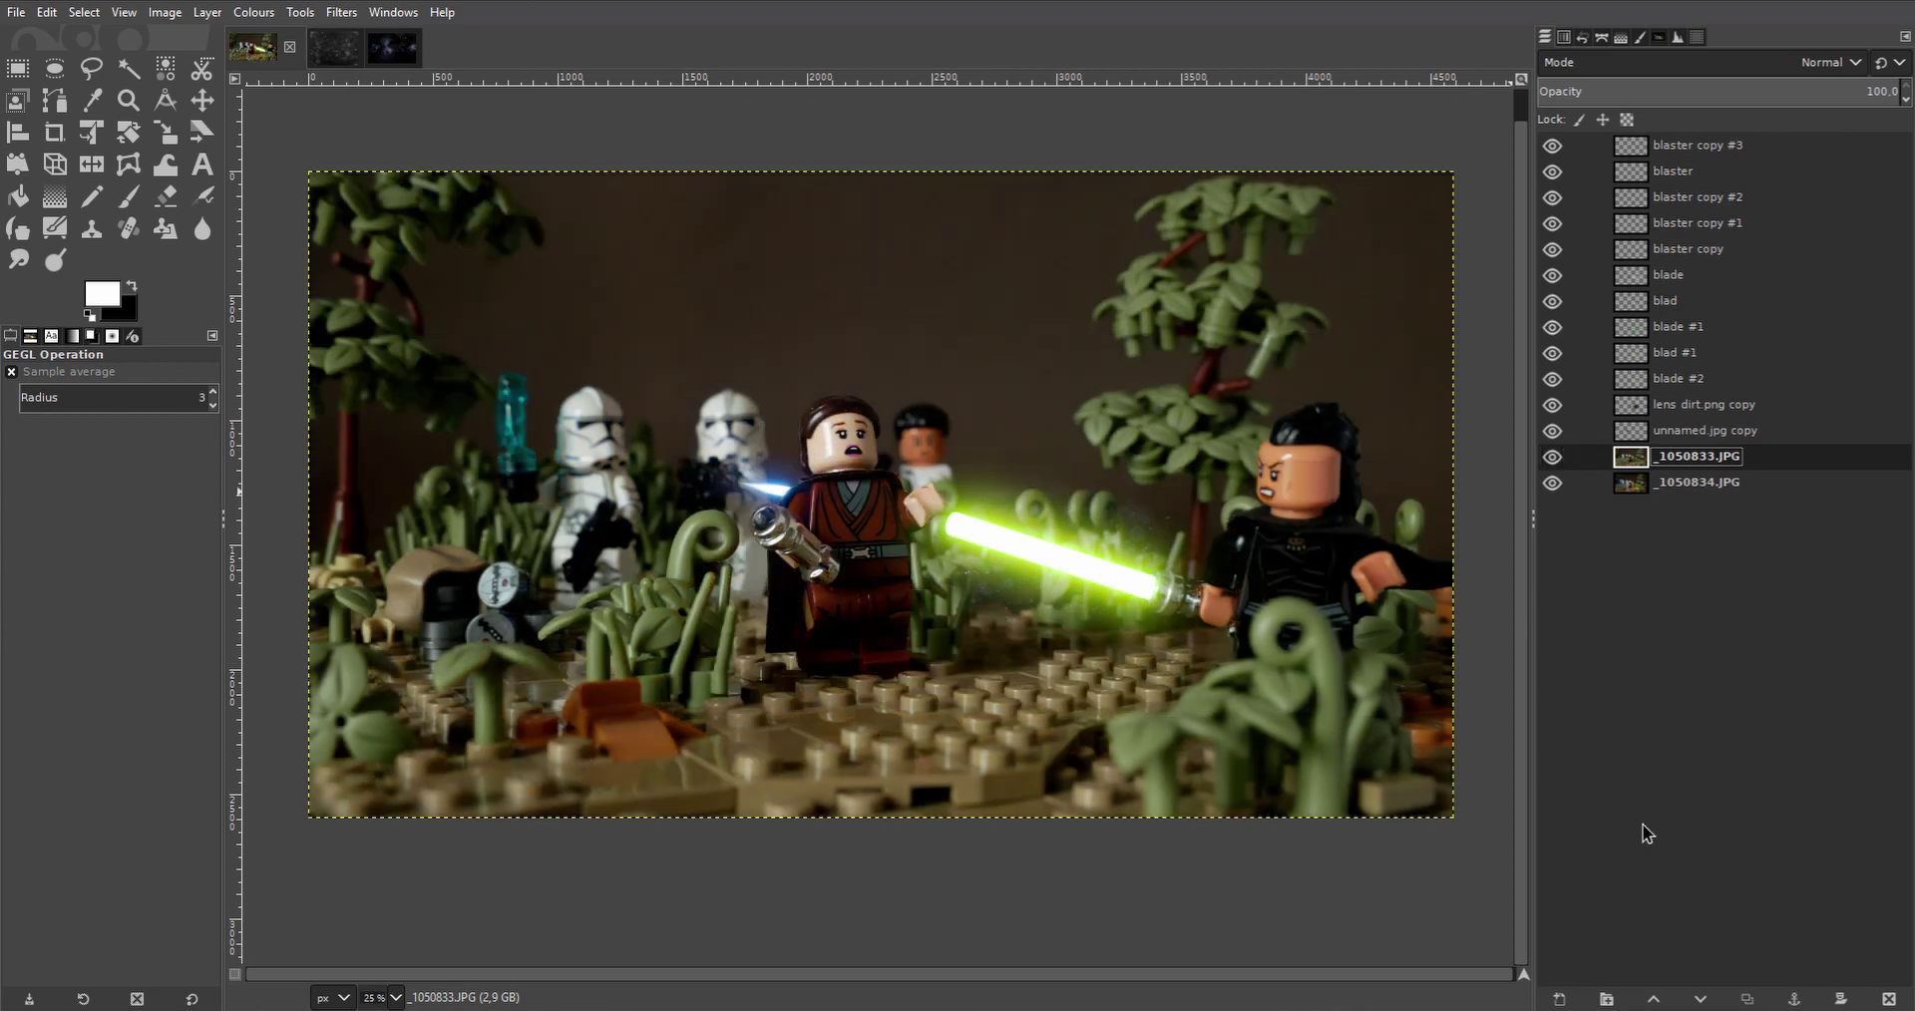
# Compare the photo with the _1050833.JPG layer shown and hidden, examining the blaster flash and the blue hologram up close.
pyautogui.scroll(-2, 1071, 730)
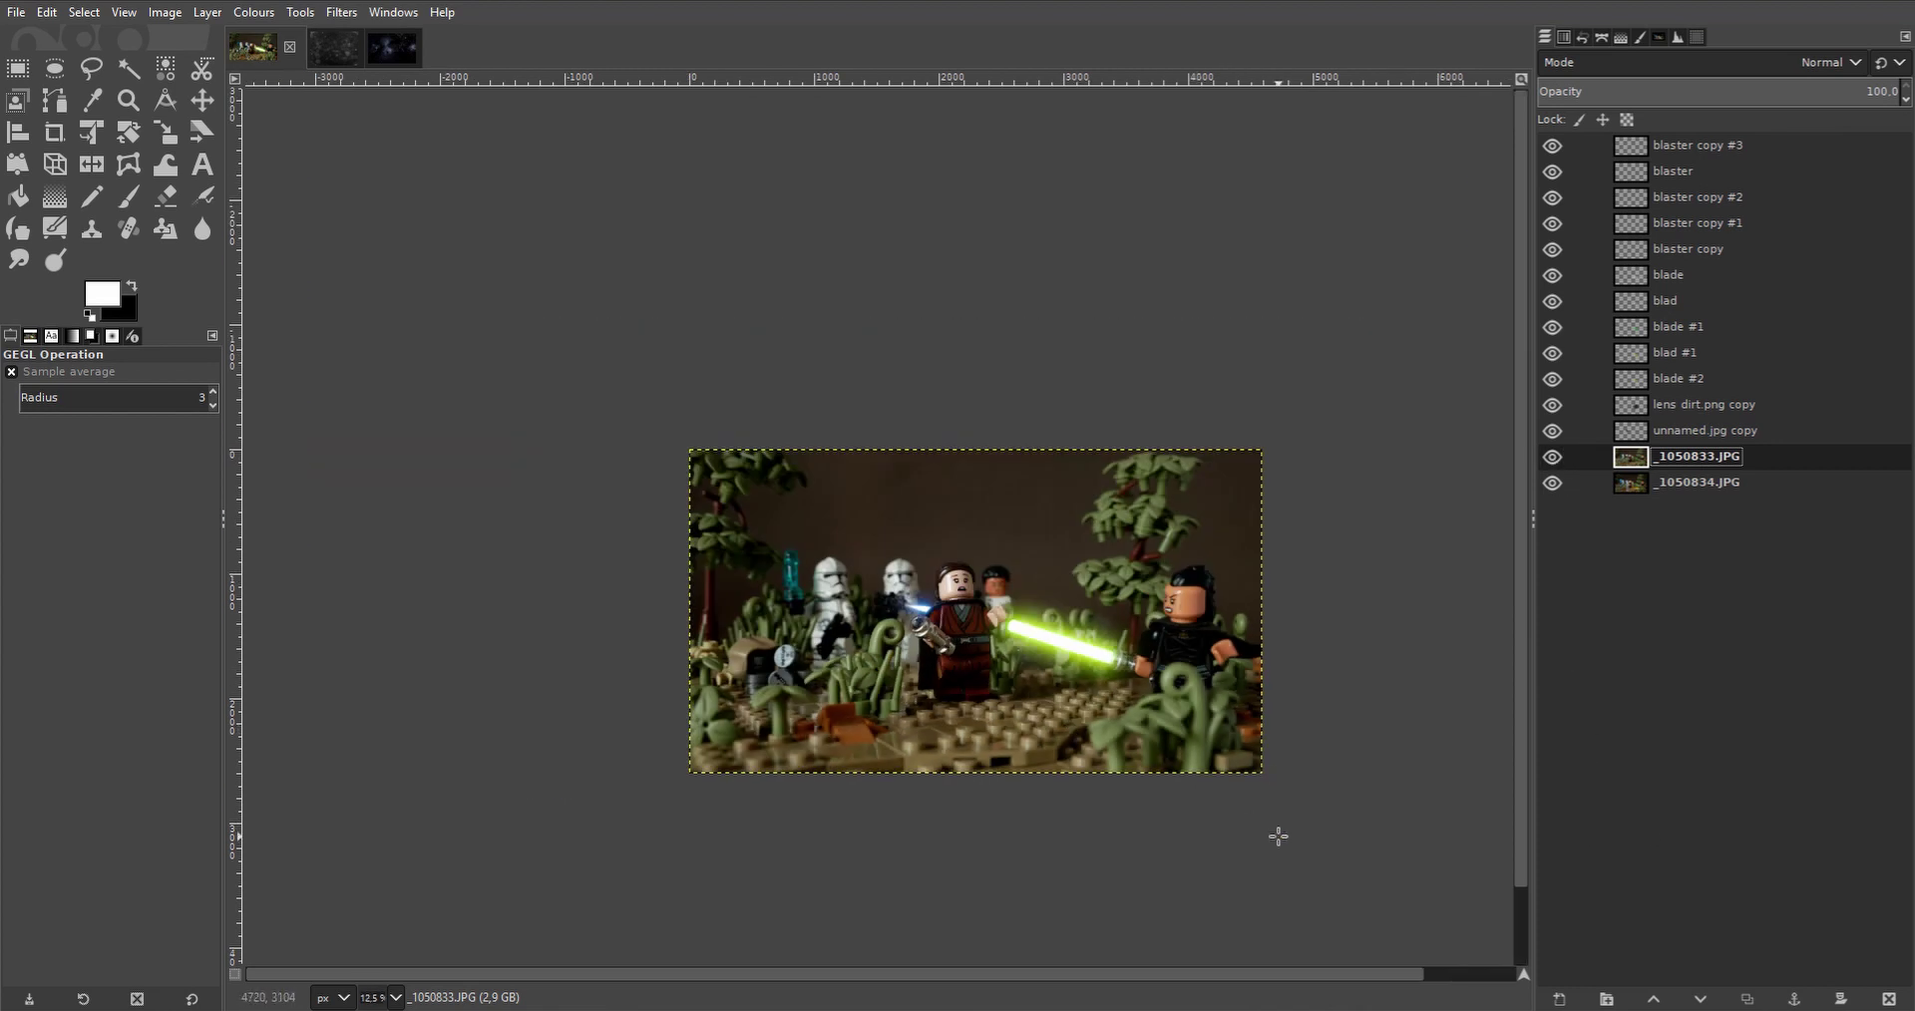
pyautogui.scroll(3, 1135, 737)
pyautogui.moveTo(1058, 731); pyautogui.dragTo(1170, 741)
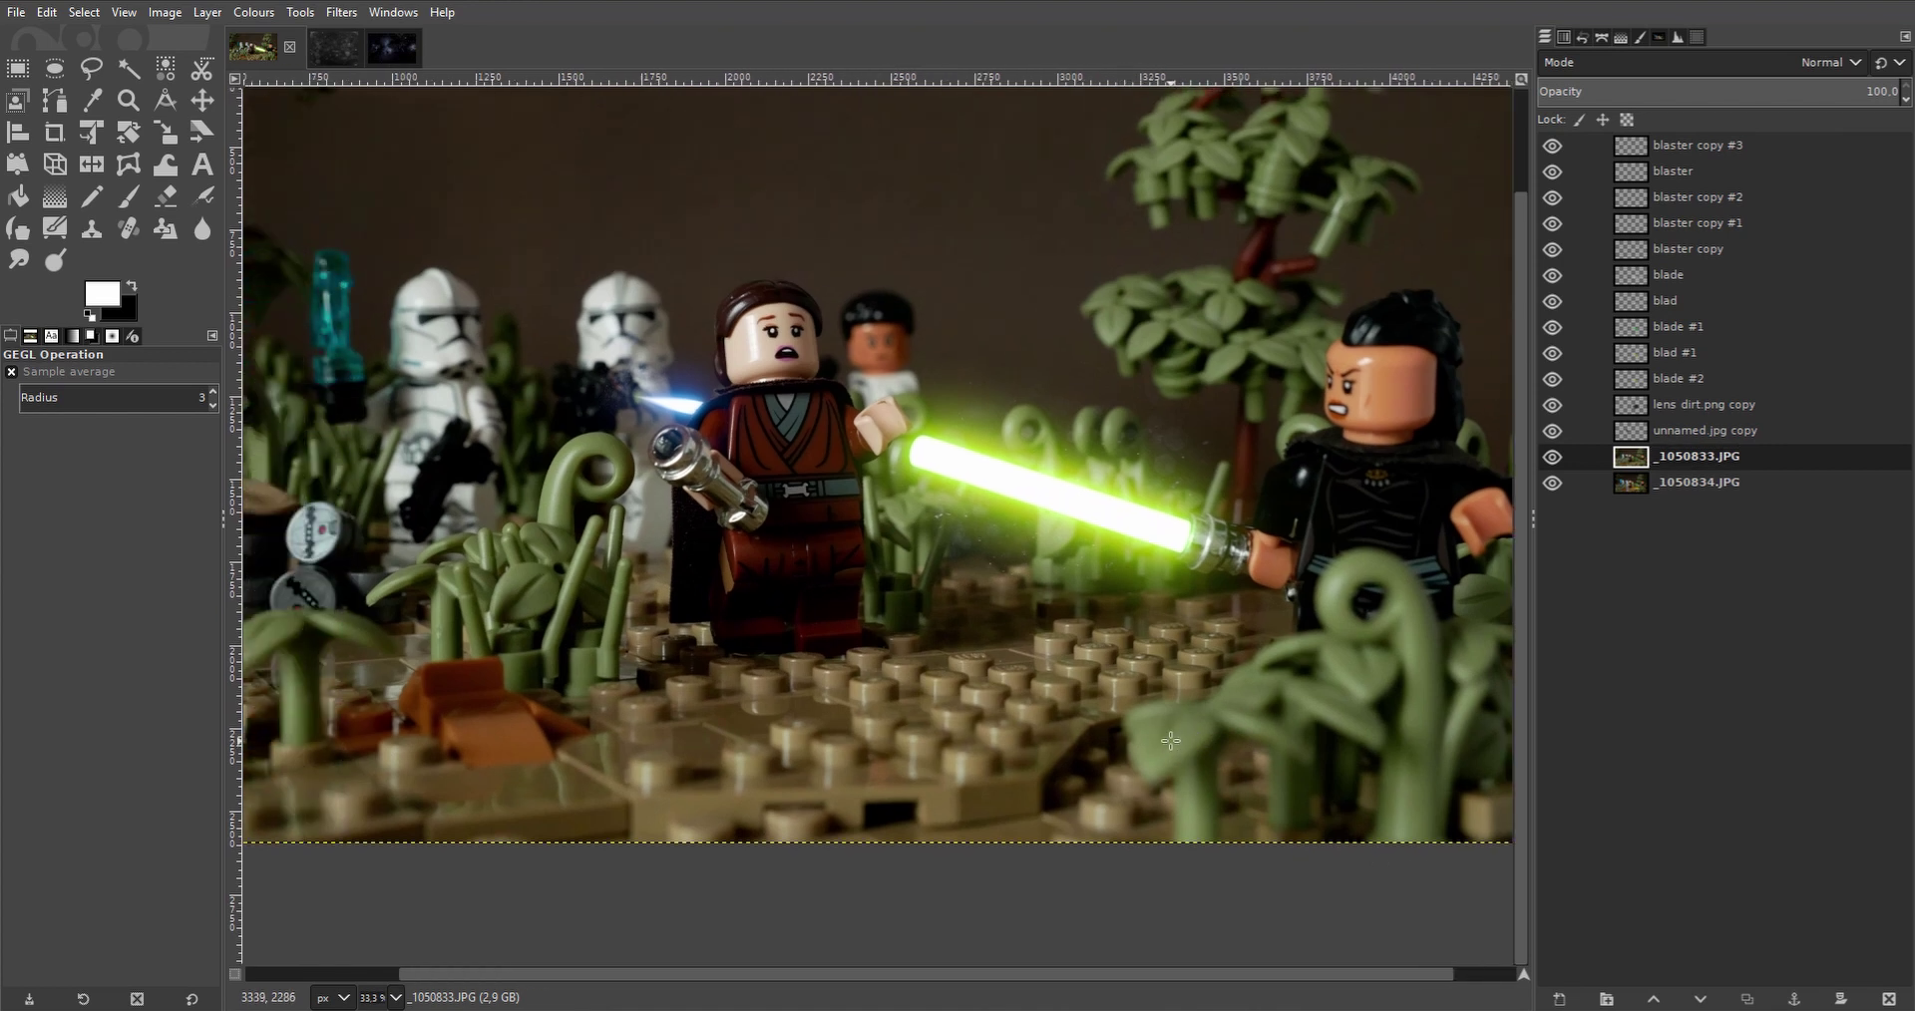
pyautogui.scroll(4, 667, 405)
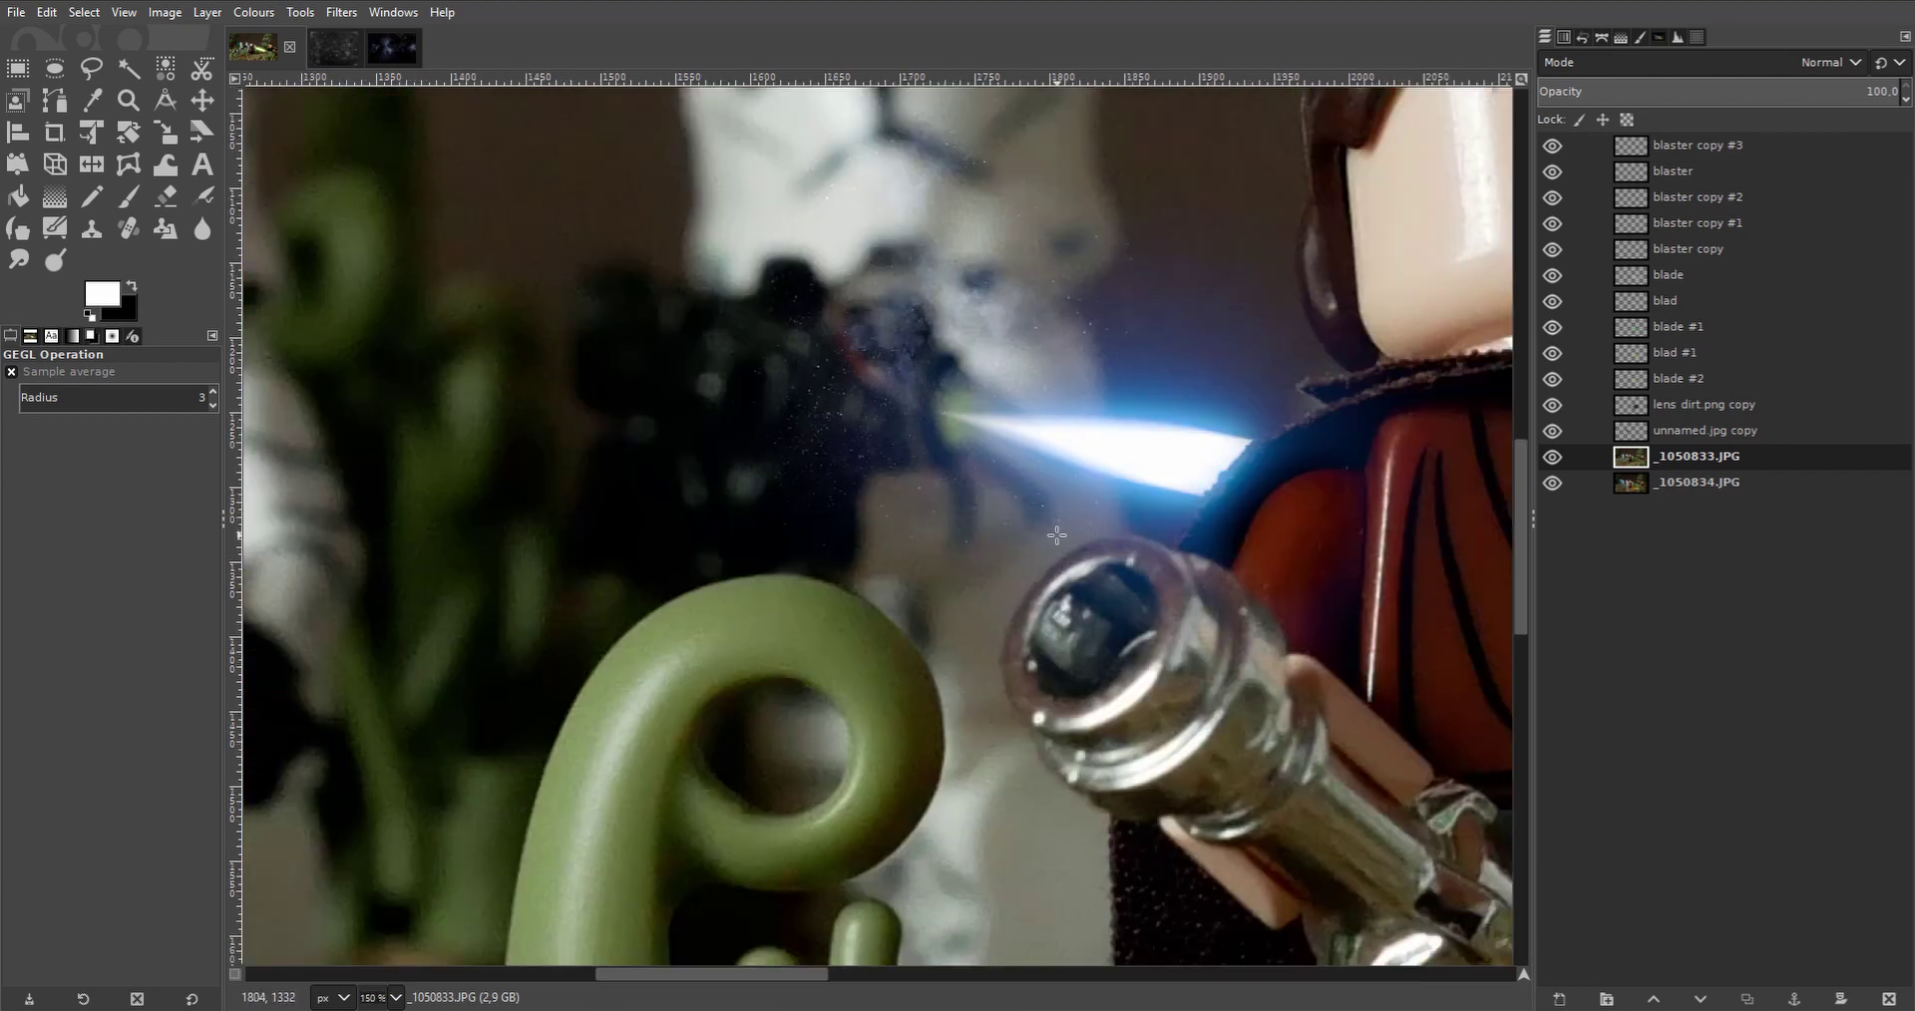
pyautogui.click(1552, 456)
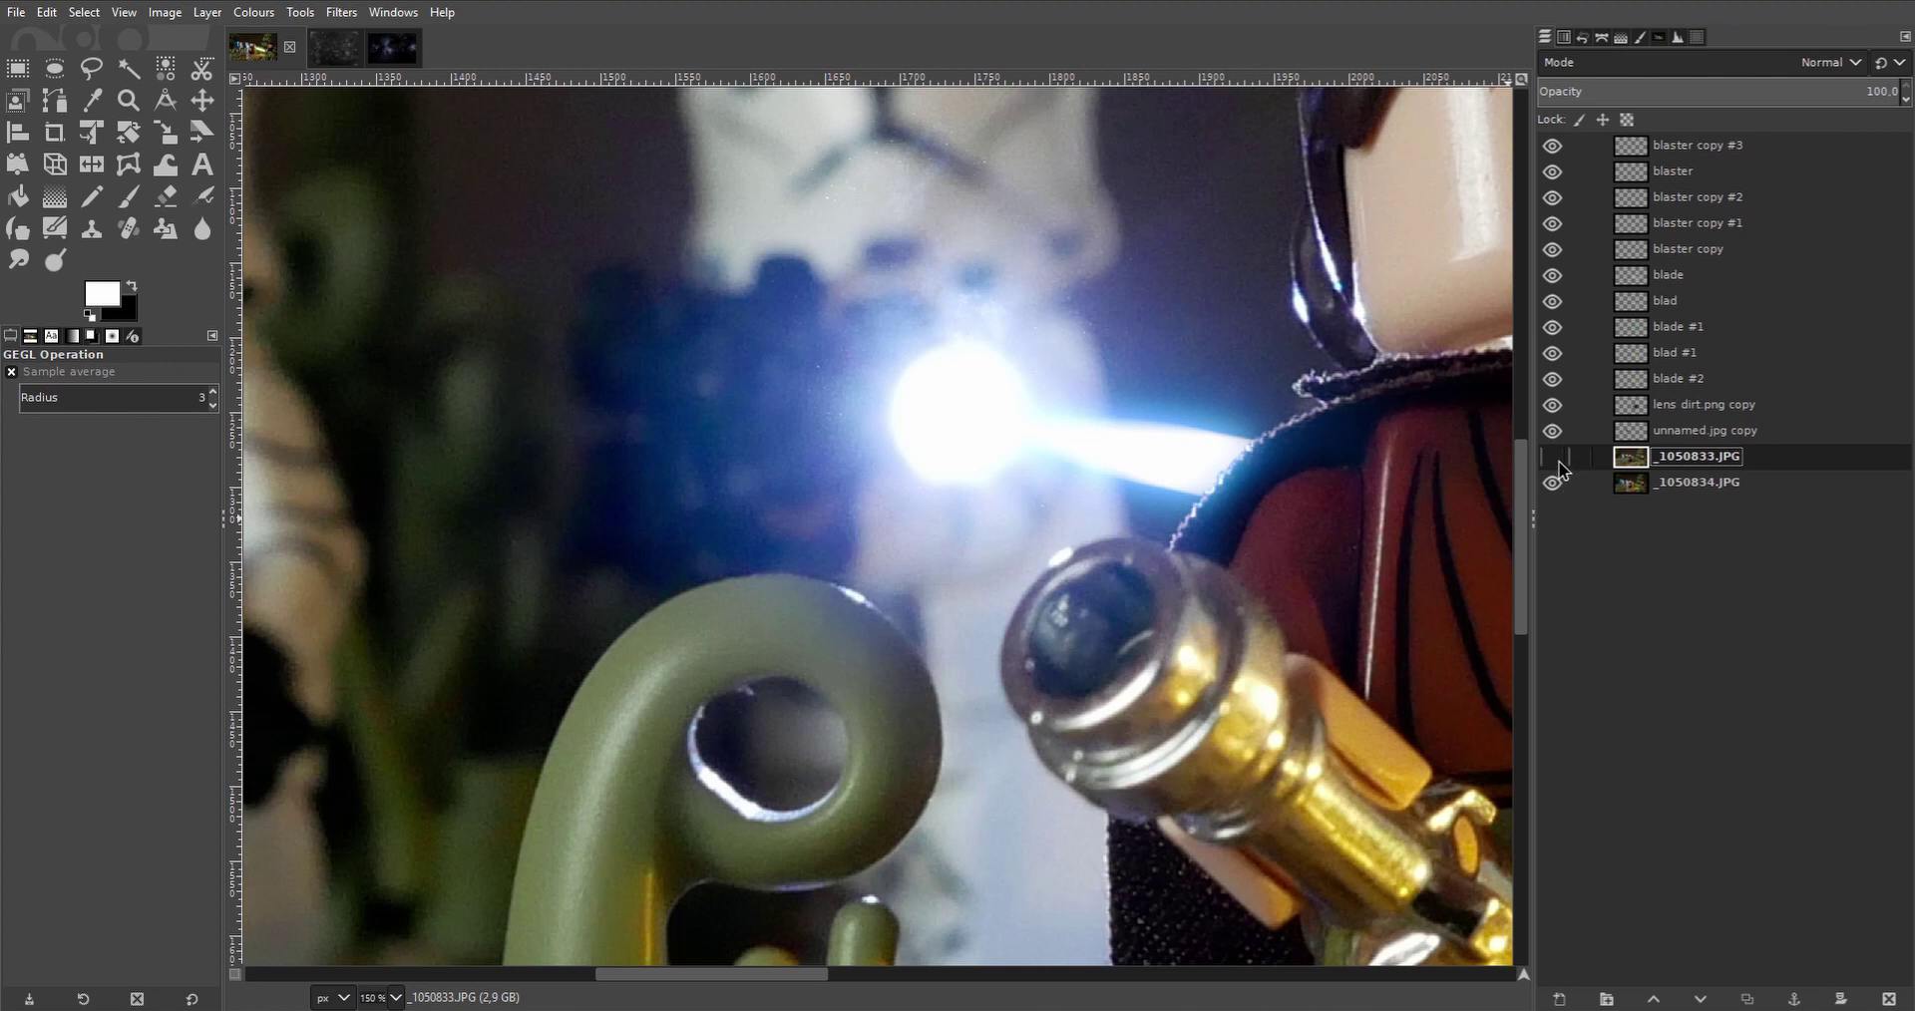
pyautogui.click(1552, 455)
pyautogui.scroll(-4, 1013, 603)
pyautogui.moveTo(1013, 603); pyautogui.dragTo(1212, 619)
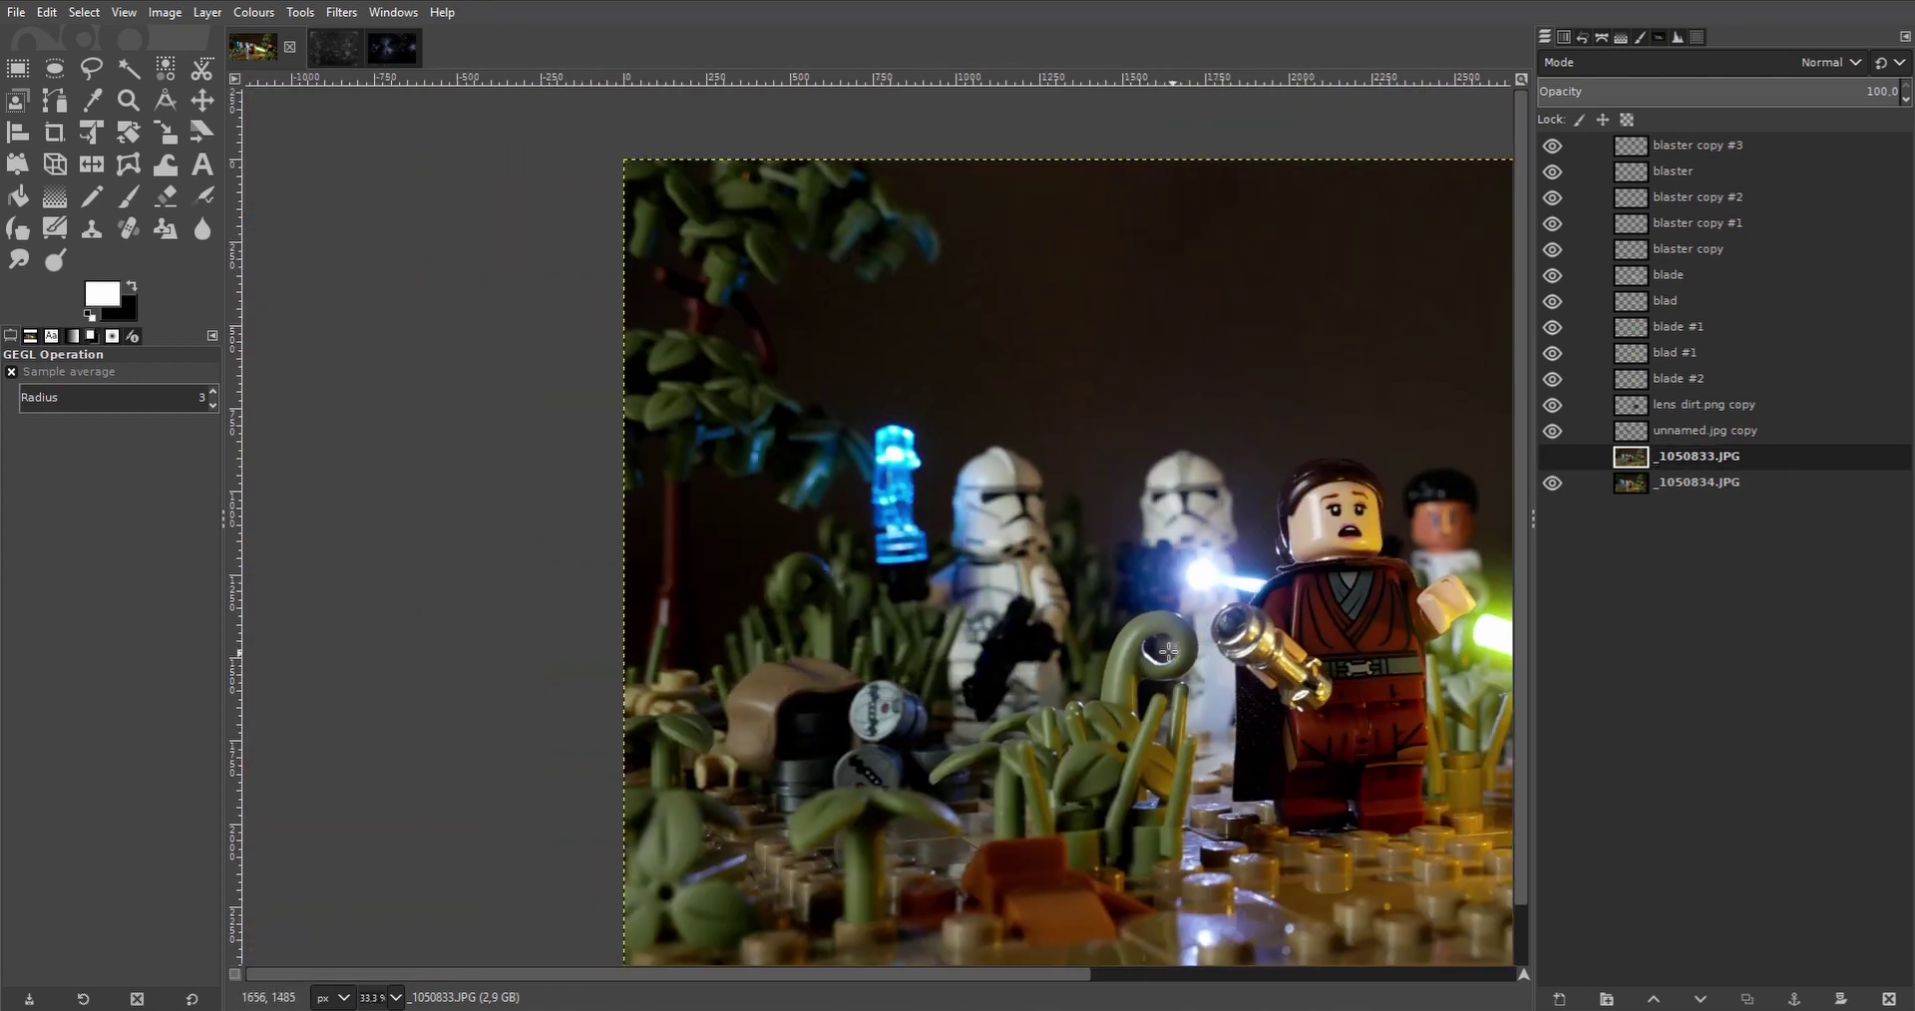
pyautogui.scroll(3, 876, 521)
pyautogui.moveTo(971, 560); pyautogui.dragTo(901, 585)
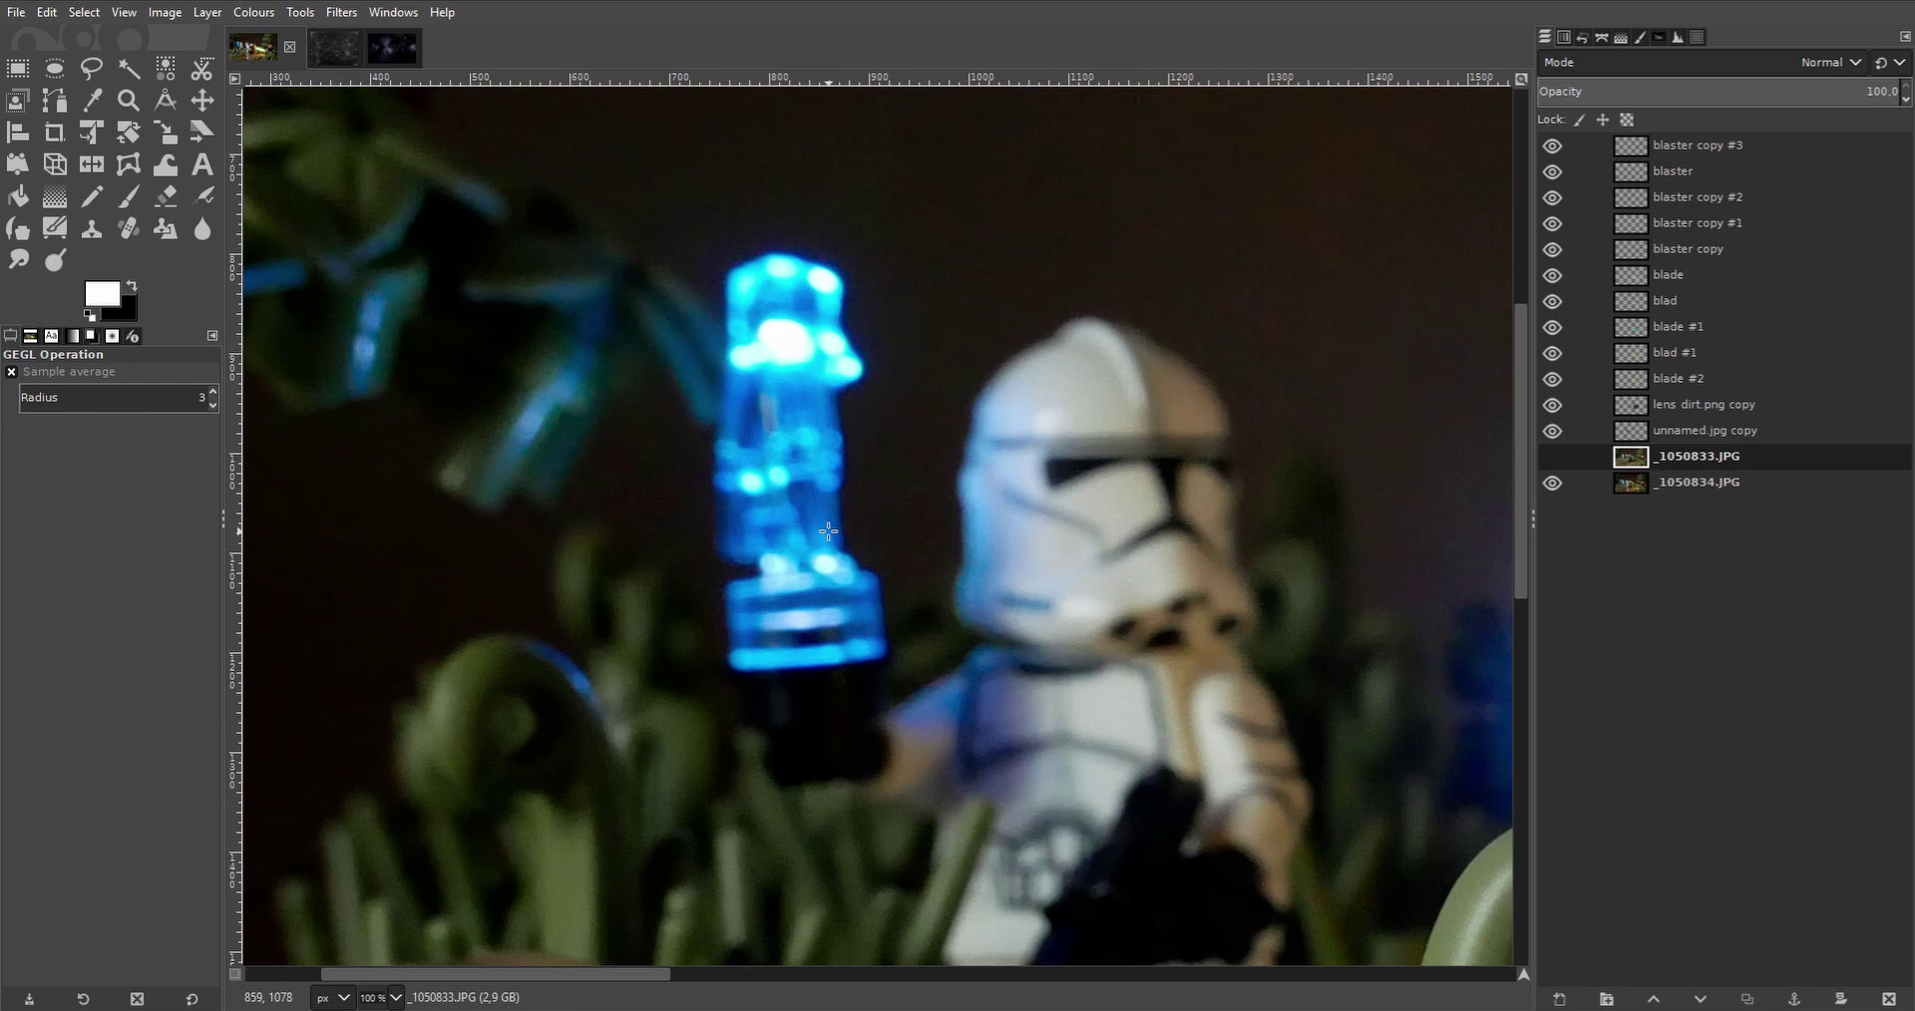
# Show the _1050833.JPG layer and create a new layer named holo above it.
pyautogui.click(1559, 461)
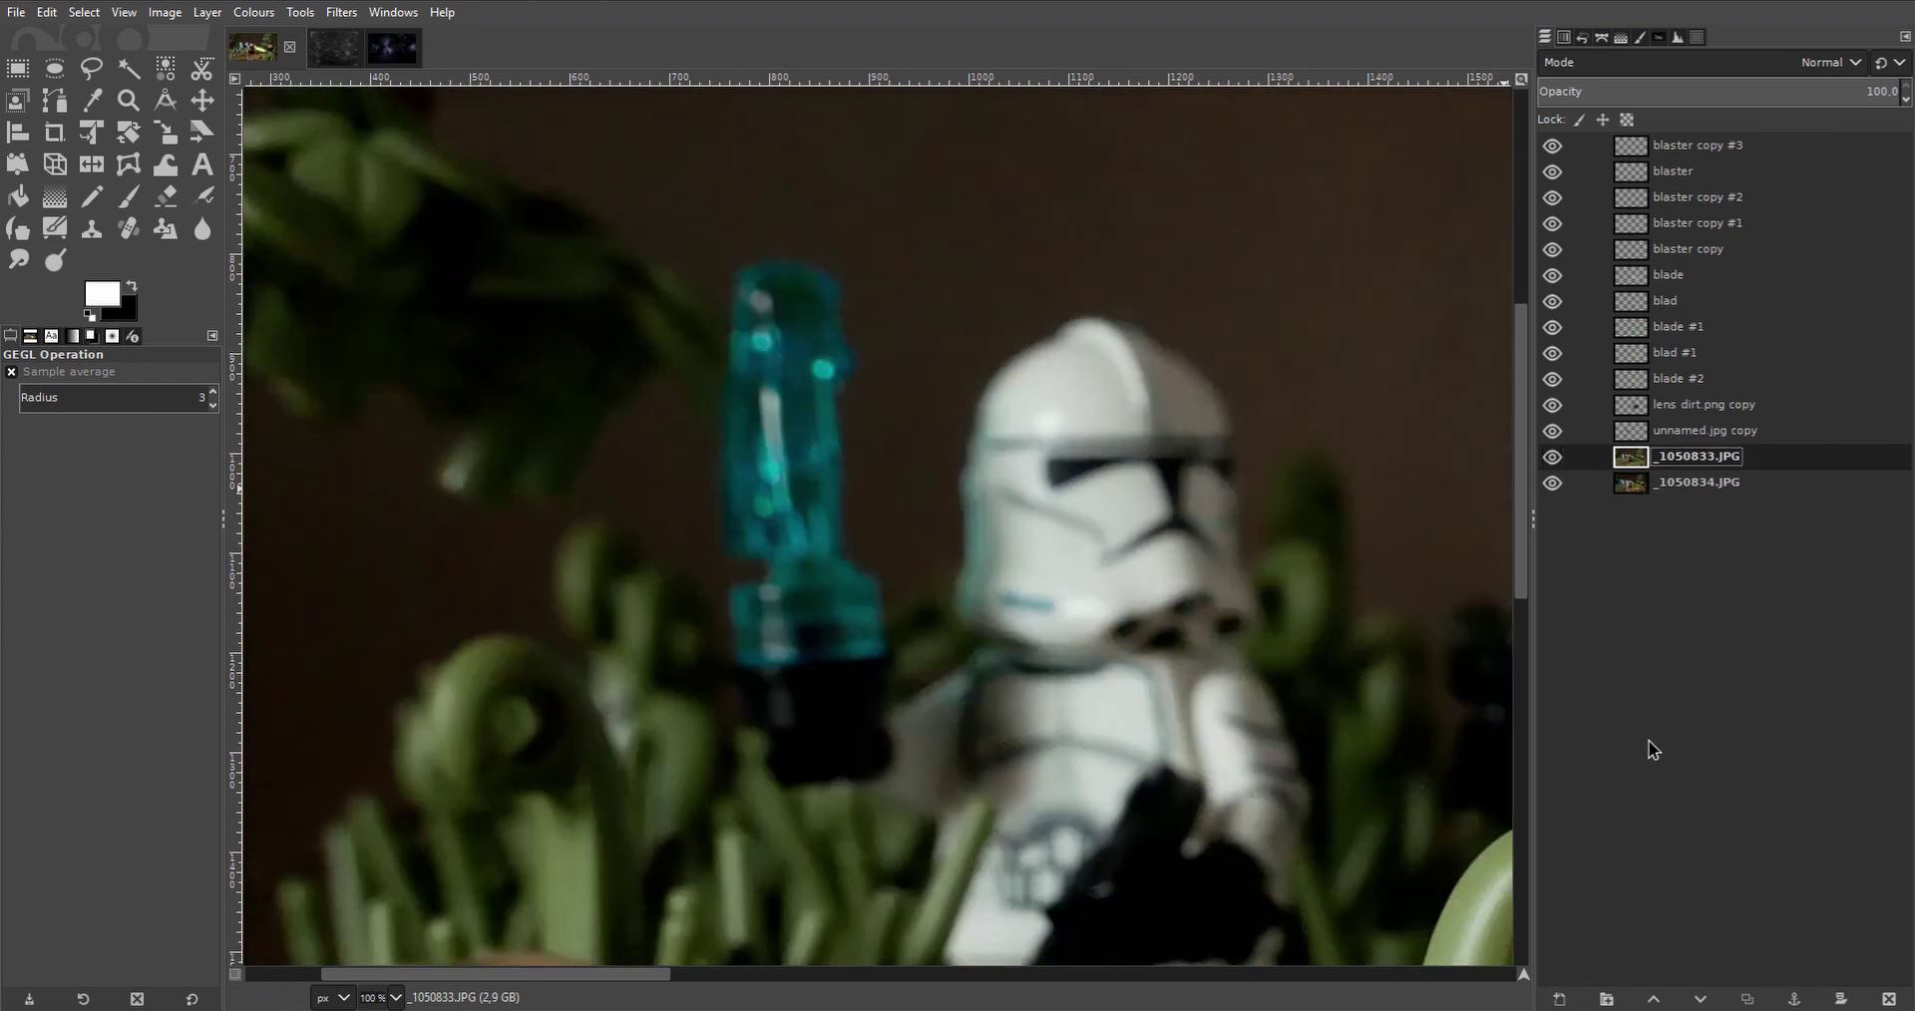
pyautogui.click(1559, 999)
pyautogui.write('holo')
pyautogui.press('Return')
# Outline the hologram figure with a freehand selection, fill it on the holo layer and set the layer's mode to Overlay.
pyautogui.click(91, 67)
pyautogui.moveTo(829, 287)
pyautogui.mouseDown()
pyautogui.moveTo(731, 492)
pyautogui.moveTo(827, 284)
pyautogui.mouseUp()
pyautogui.press('Return')
pyautogui.click(18, 196)
pyautogui.click(798, 449)
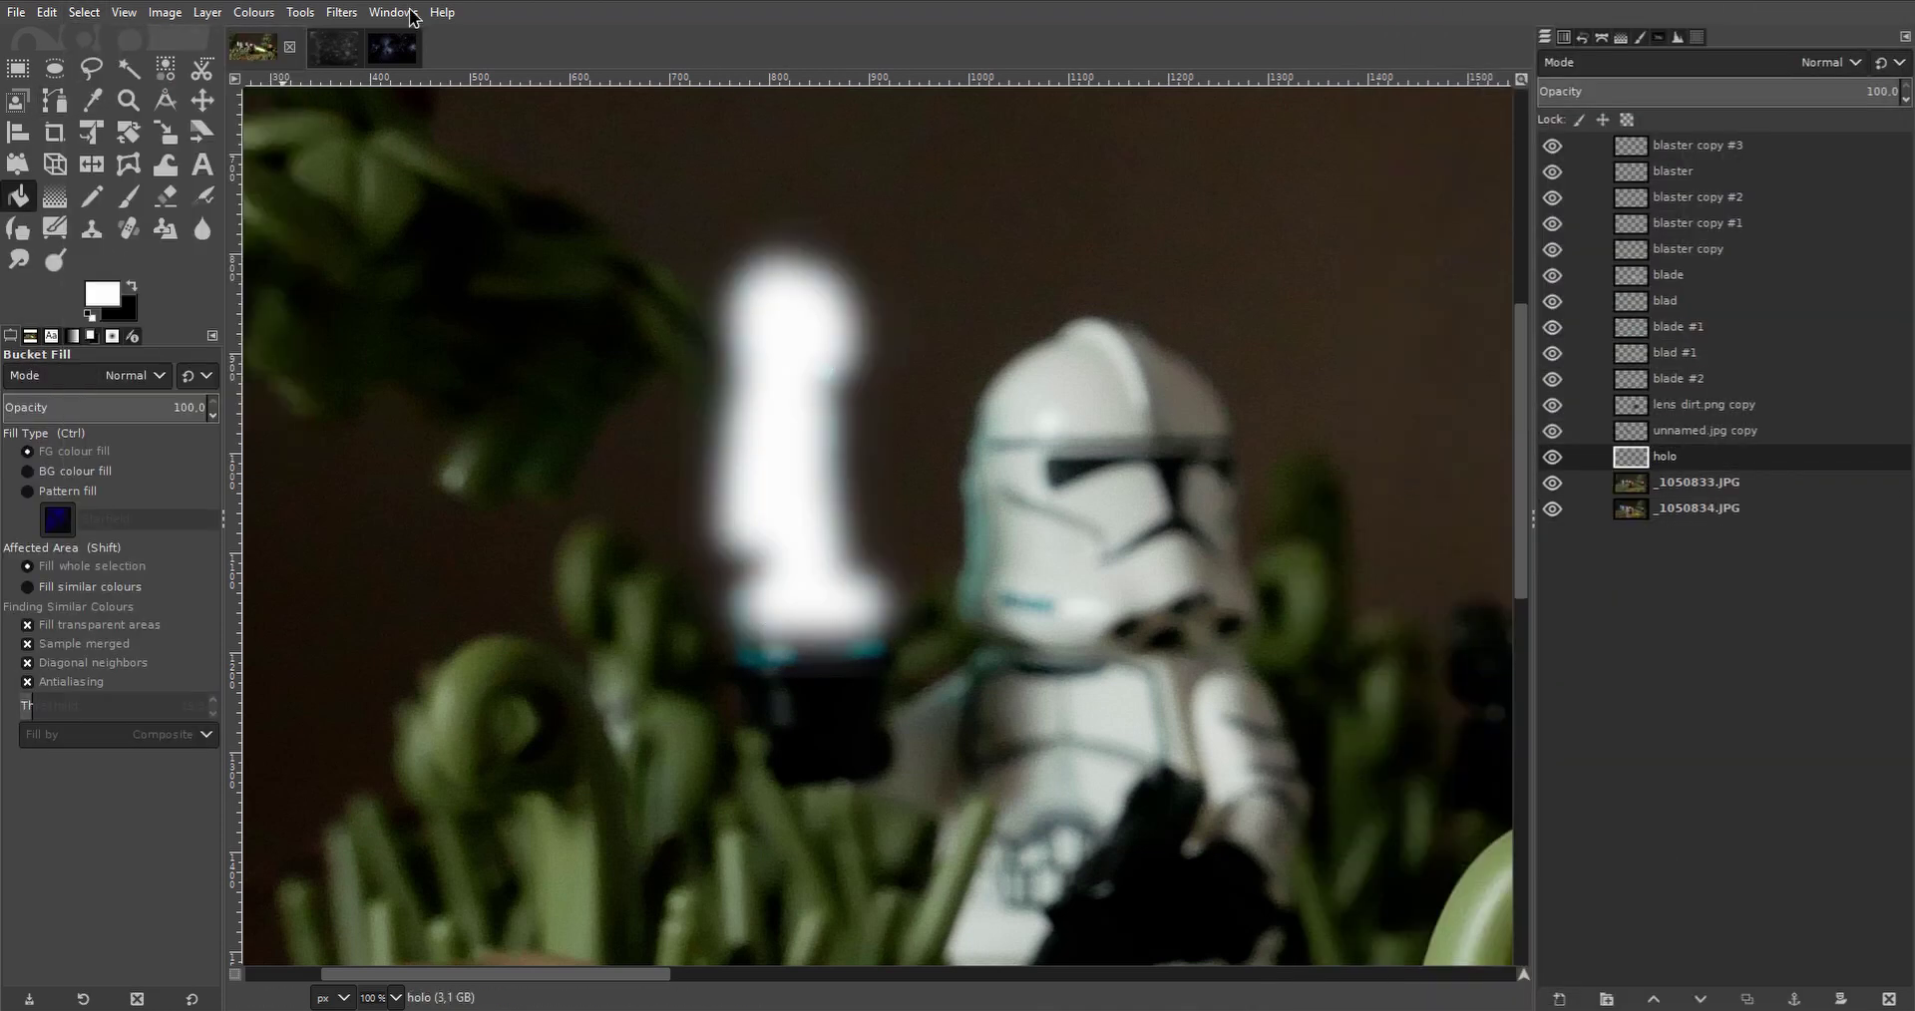
pyautogui.click(1829, 62)
pyautogui.click(1766, 518)
# Duplicate the holo layer, move one of the two below the other and apply Colorize.
pyautogui.click(1746, 999)
pyautogui.moveTo(1812, 456); pyautogui.dragTo(1811, 494)
pyautogui.click(253, 12)
pyautogui.click(308, 543)
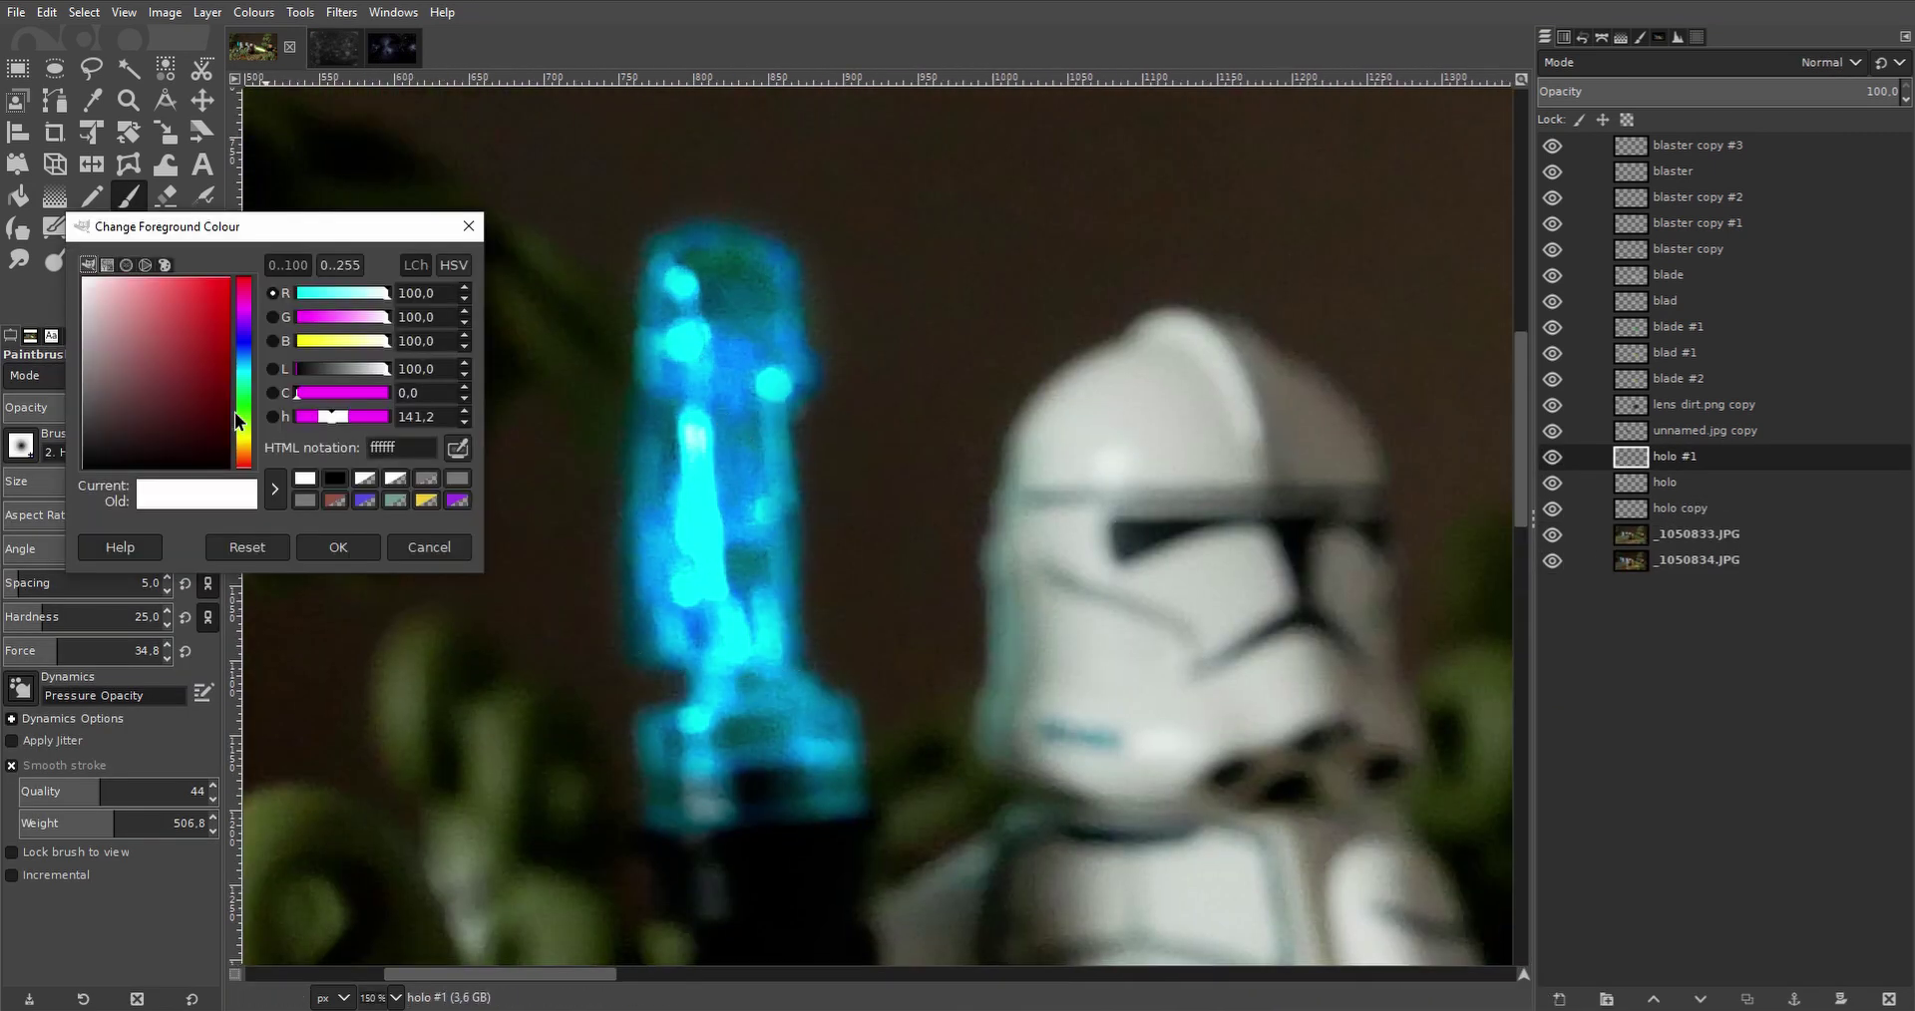
# Paint light-blue hologram reflections onto the nearby trooper's helmet on the holo #1 layer in Overlay mode, then smudge the painted light.
pyautogui.click(158, 312)
pyautogui.click(339, 547)
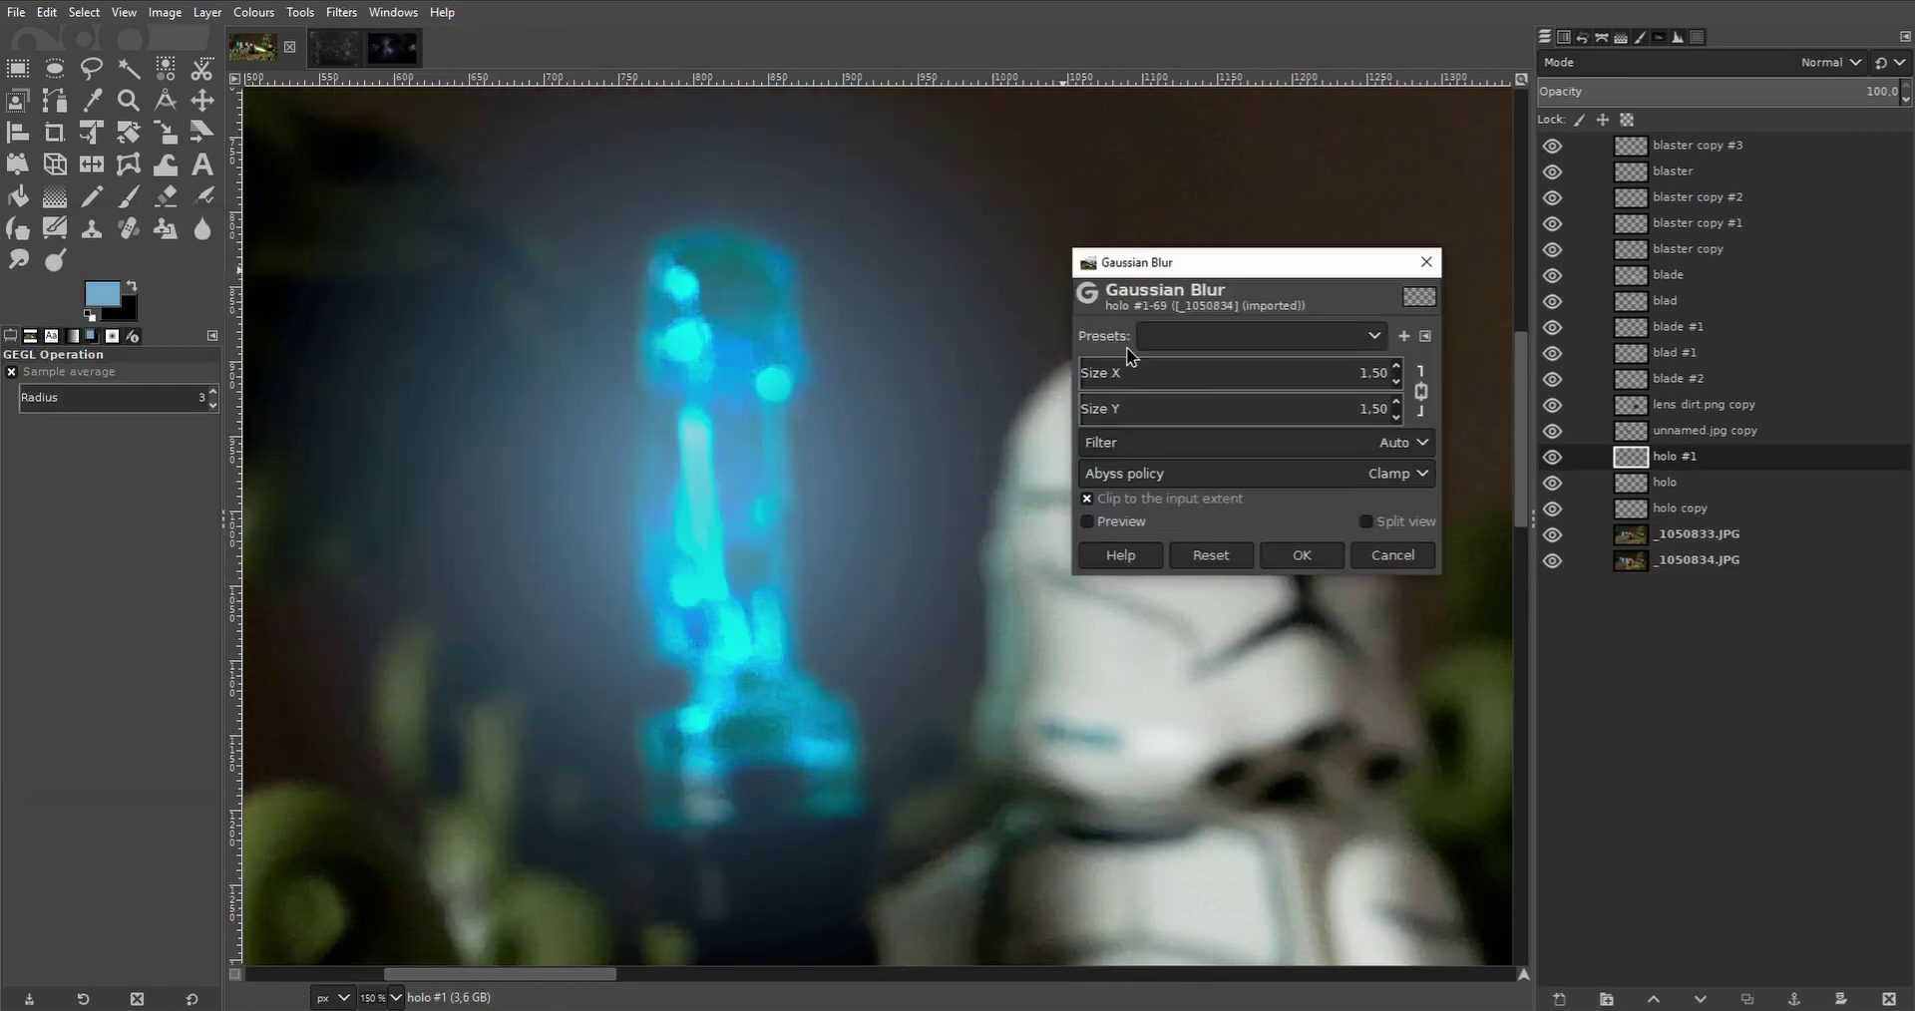
pyautogui.click(1317, 557)
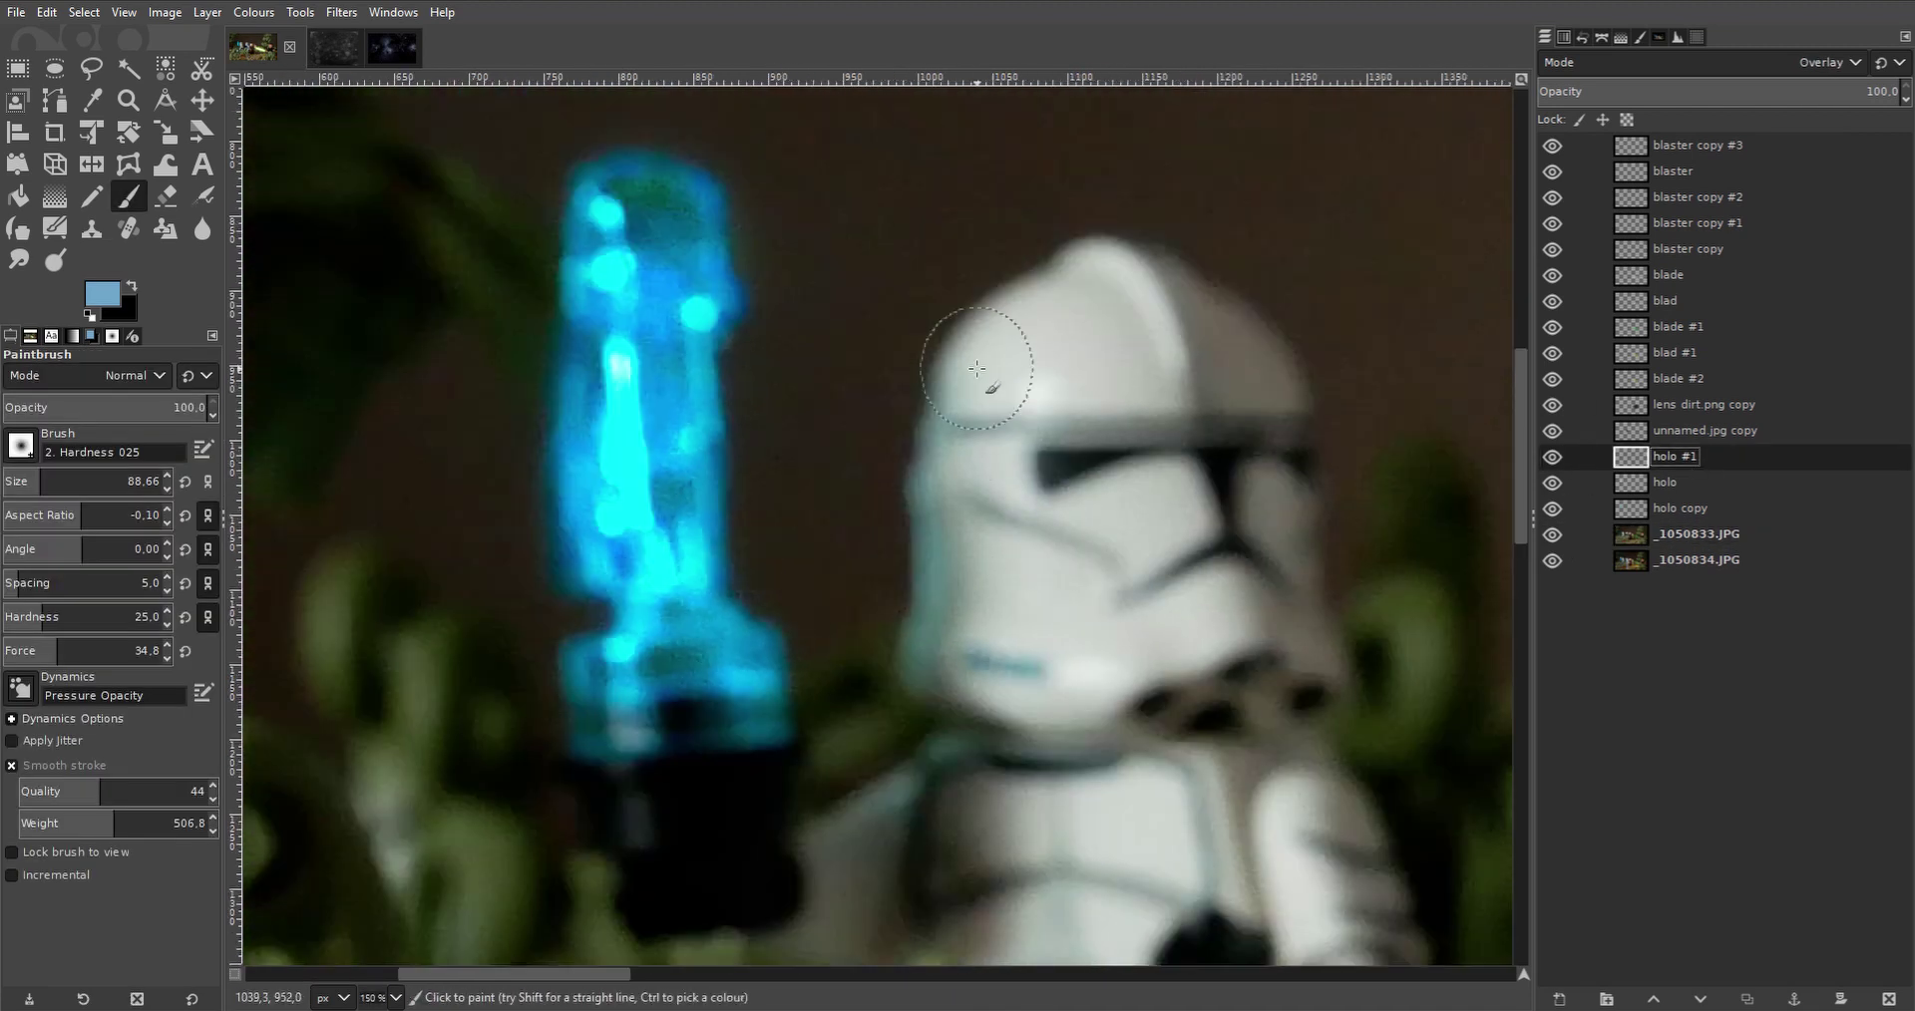
pyautogui.press('s')
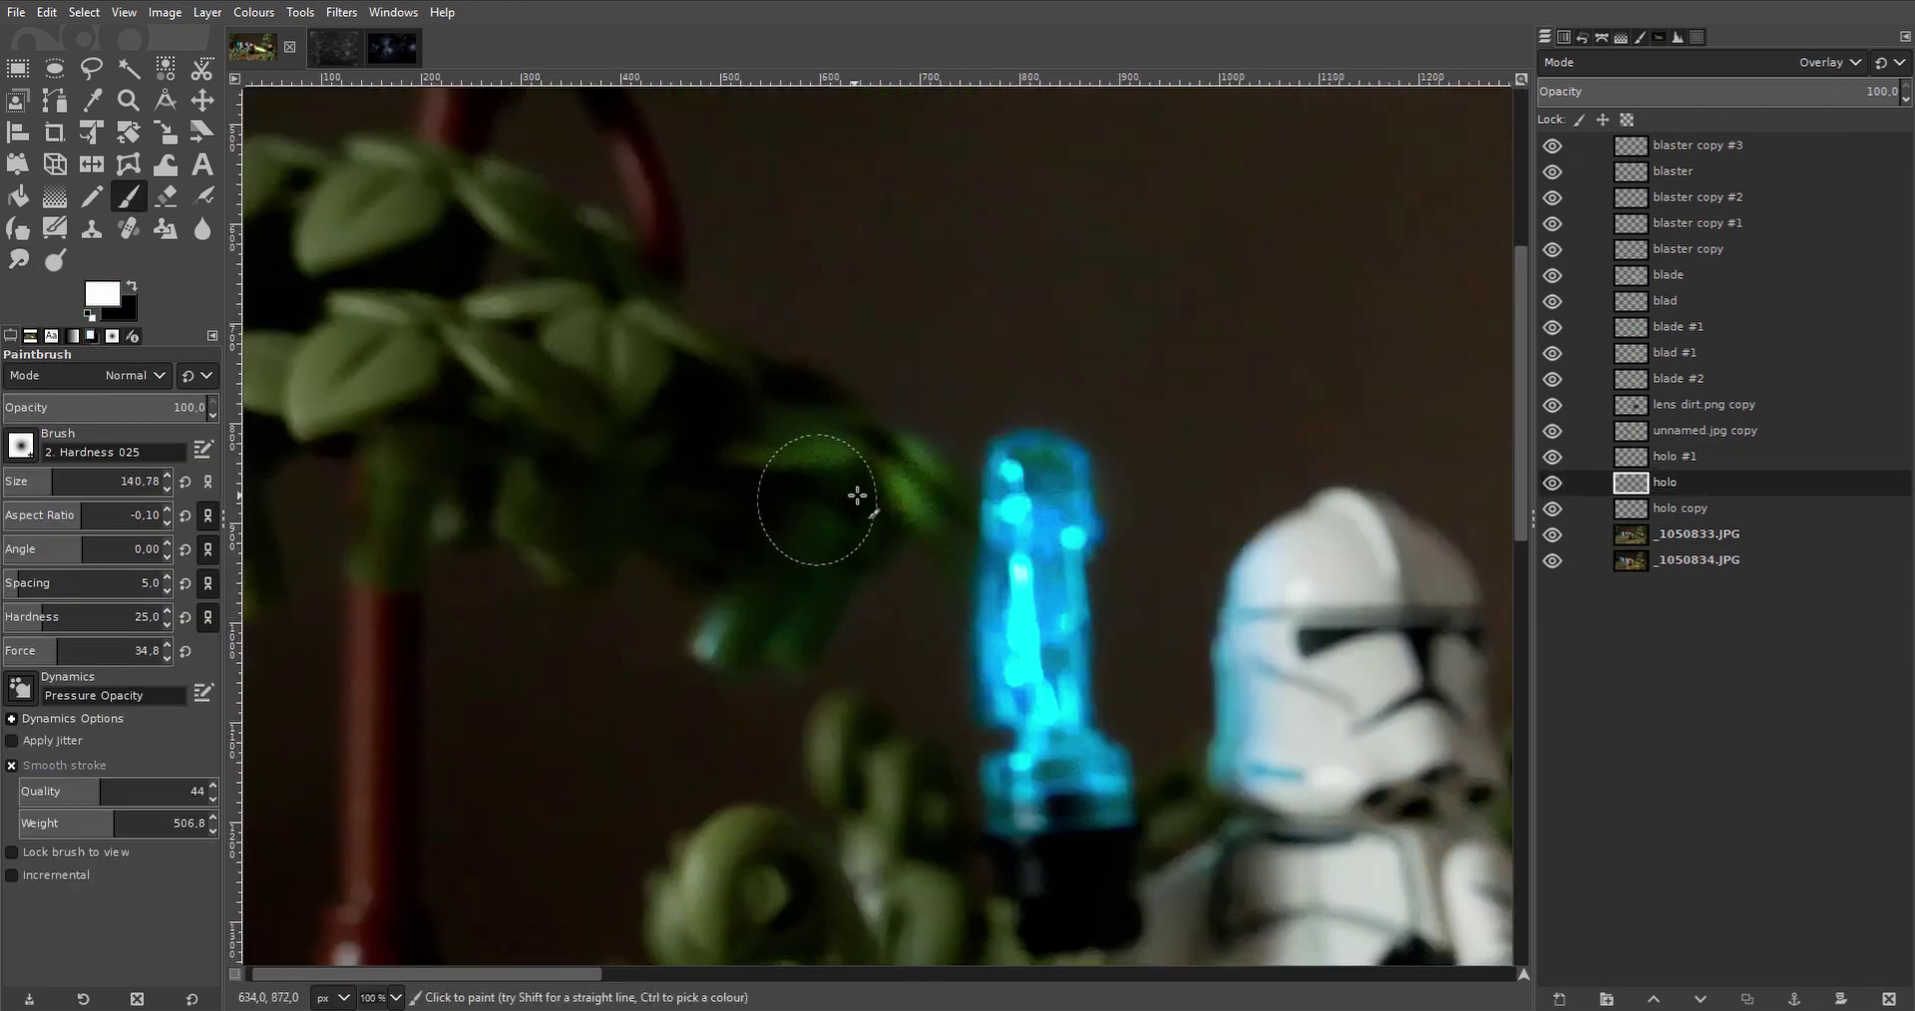
pyautogui.press('s')
# Compare the edited and practically lit photos, then leave the _1050833.JPG, holo copy, holo and holo #1 layers hidden.
pyautogui.scroll(-2, 982, 569)
pyautogui.scroll(-2, 848, 688)
pyautogui.click(1552, 534)
pyautogui.click(1552, 509)
pyautogui.scroll(1, 878, 526)
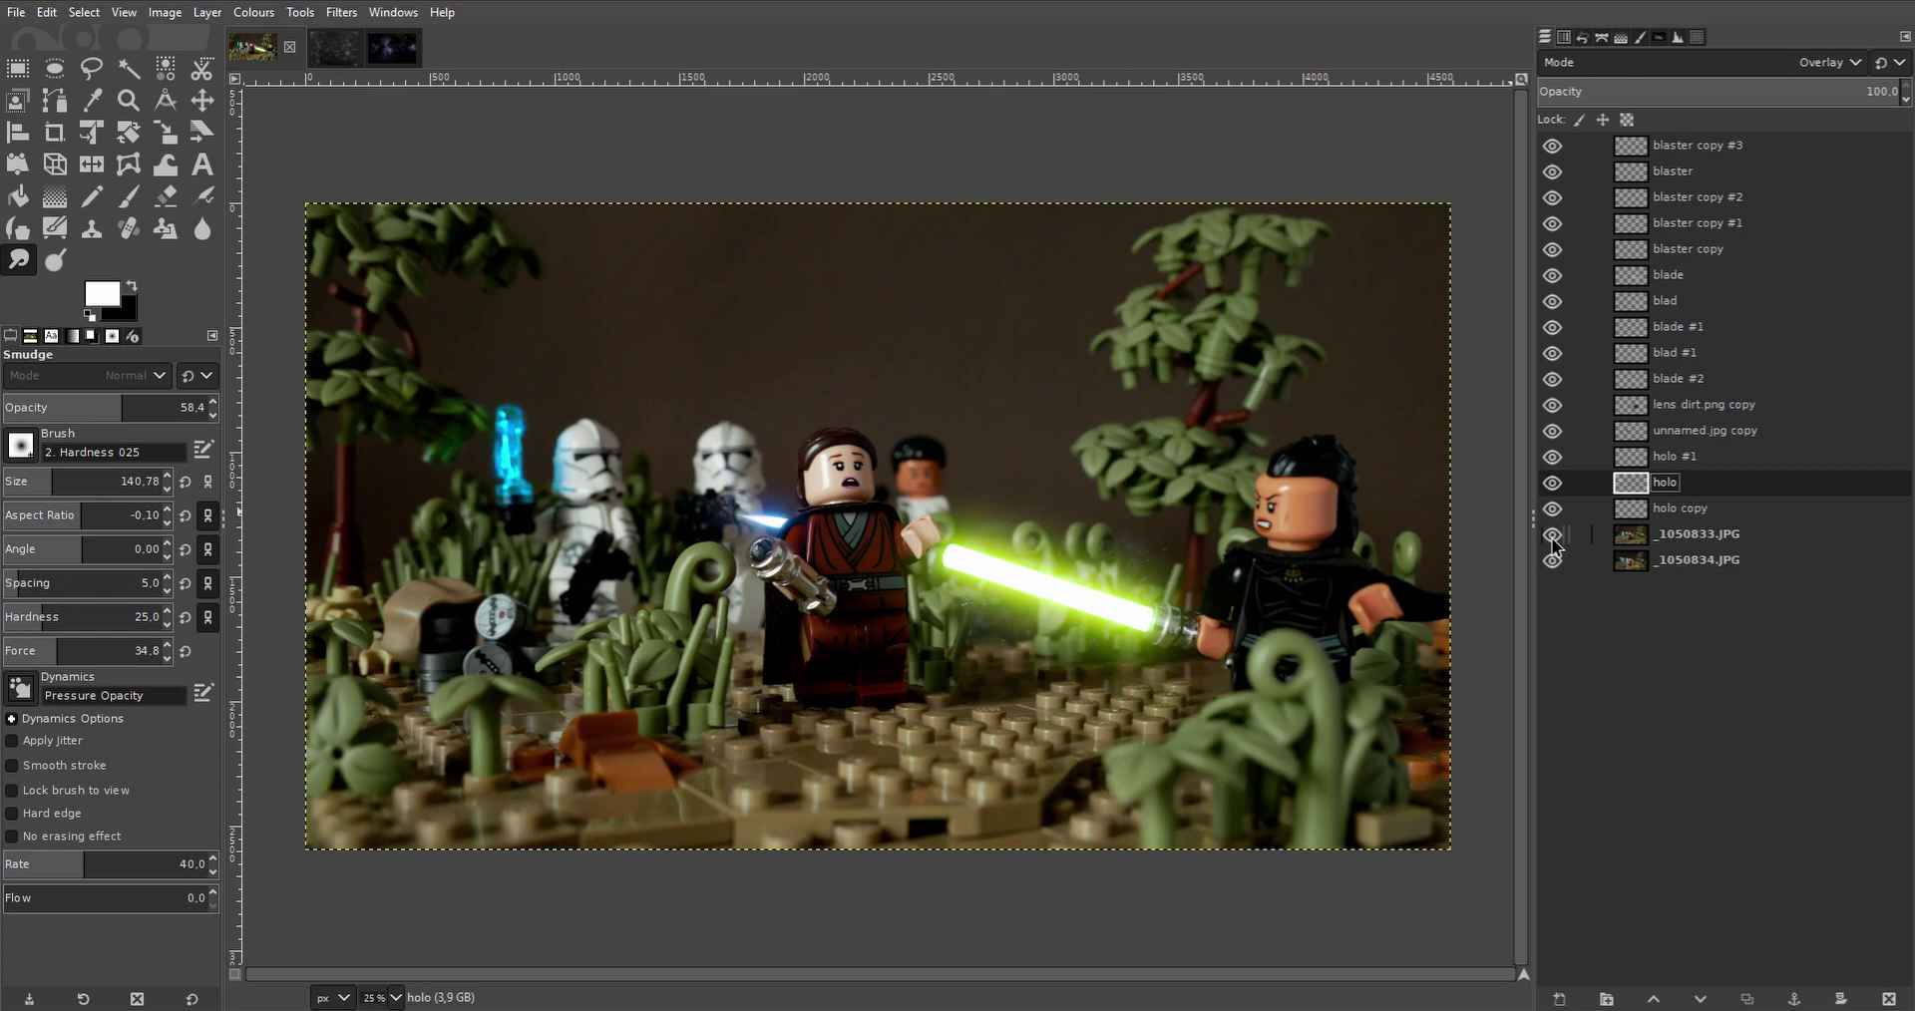
pyautogui.click(1554, 538)
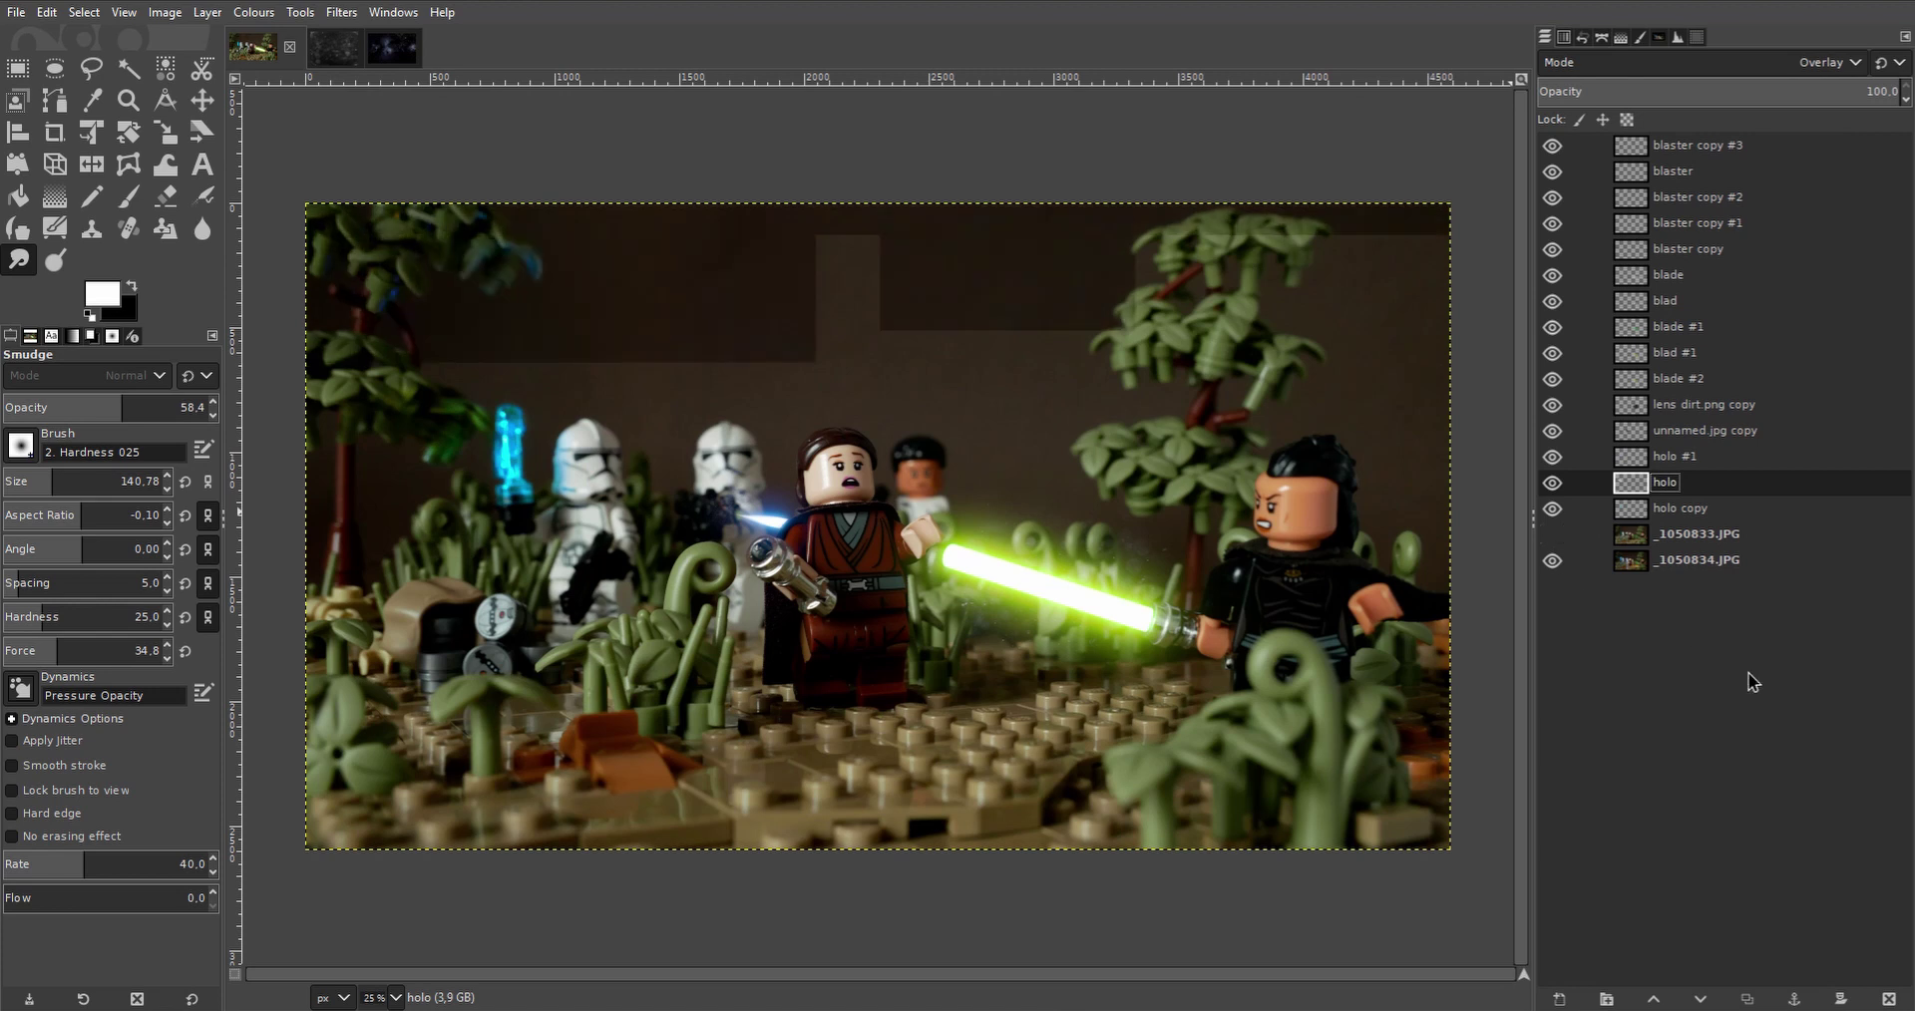
pyautogui.moveTo(1555, 509); pyautogui.dragTo(1558, 456)
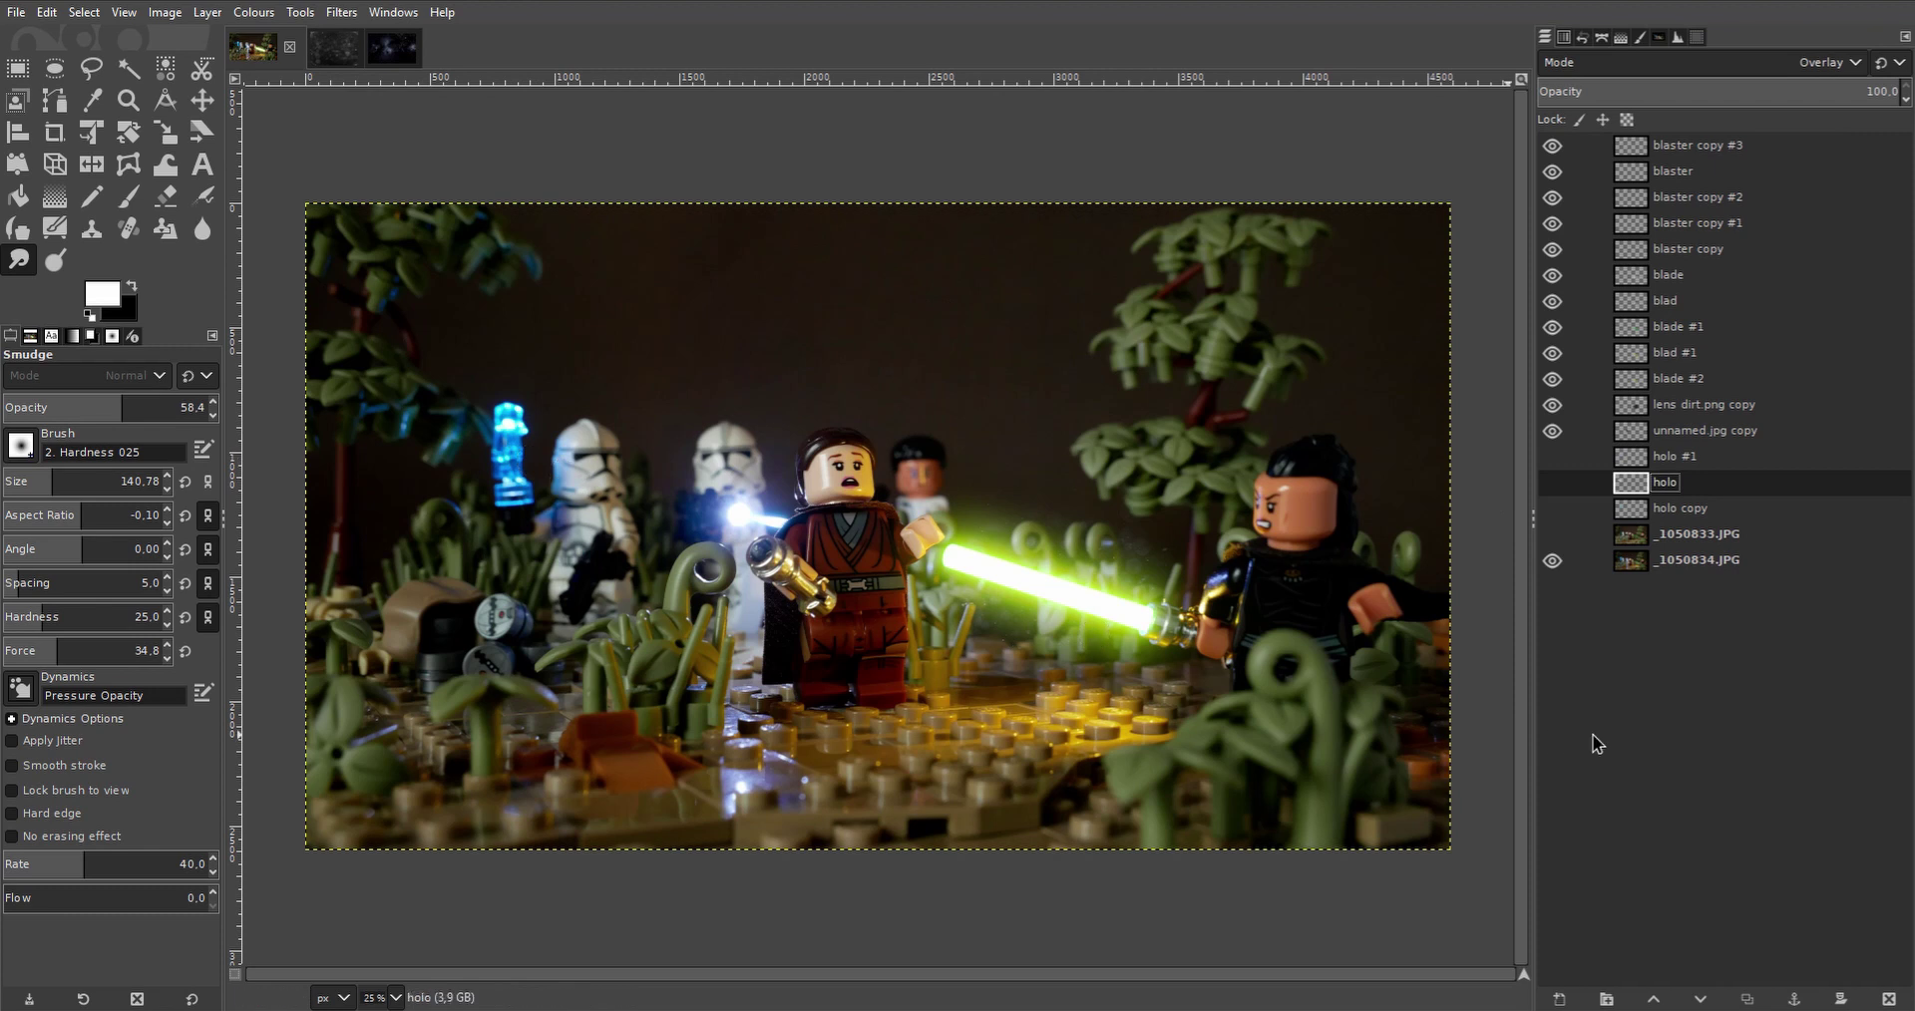
# Duplicate the whole image and flatten the duplicate into a single layer.
pyautogui.hotkey('ctrl', 'd')
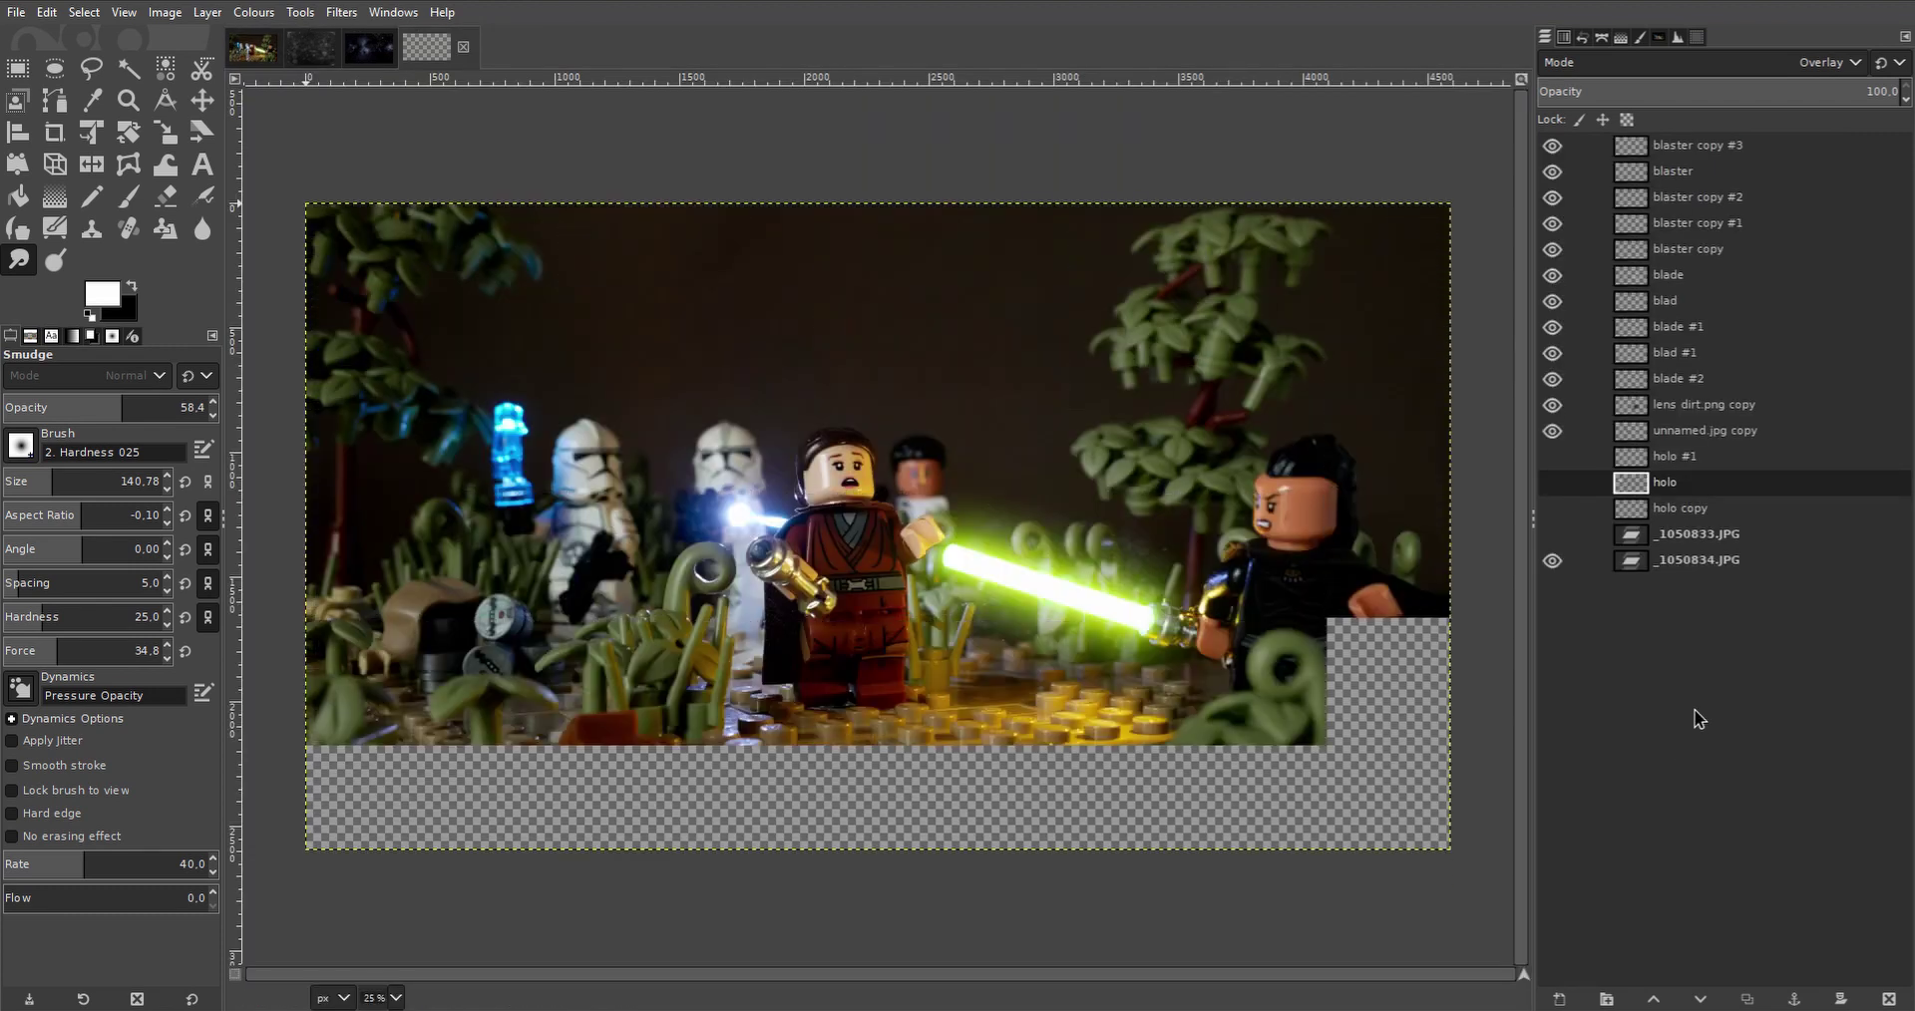
pyautogui.rightClick(1699, 567)
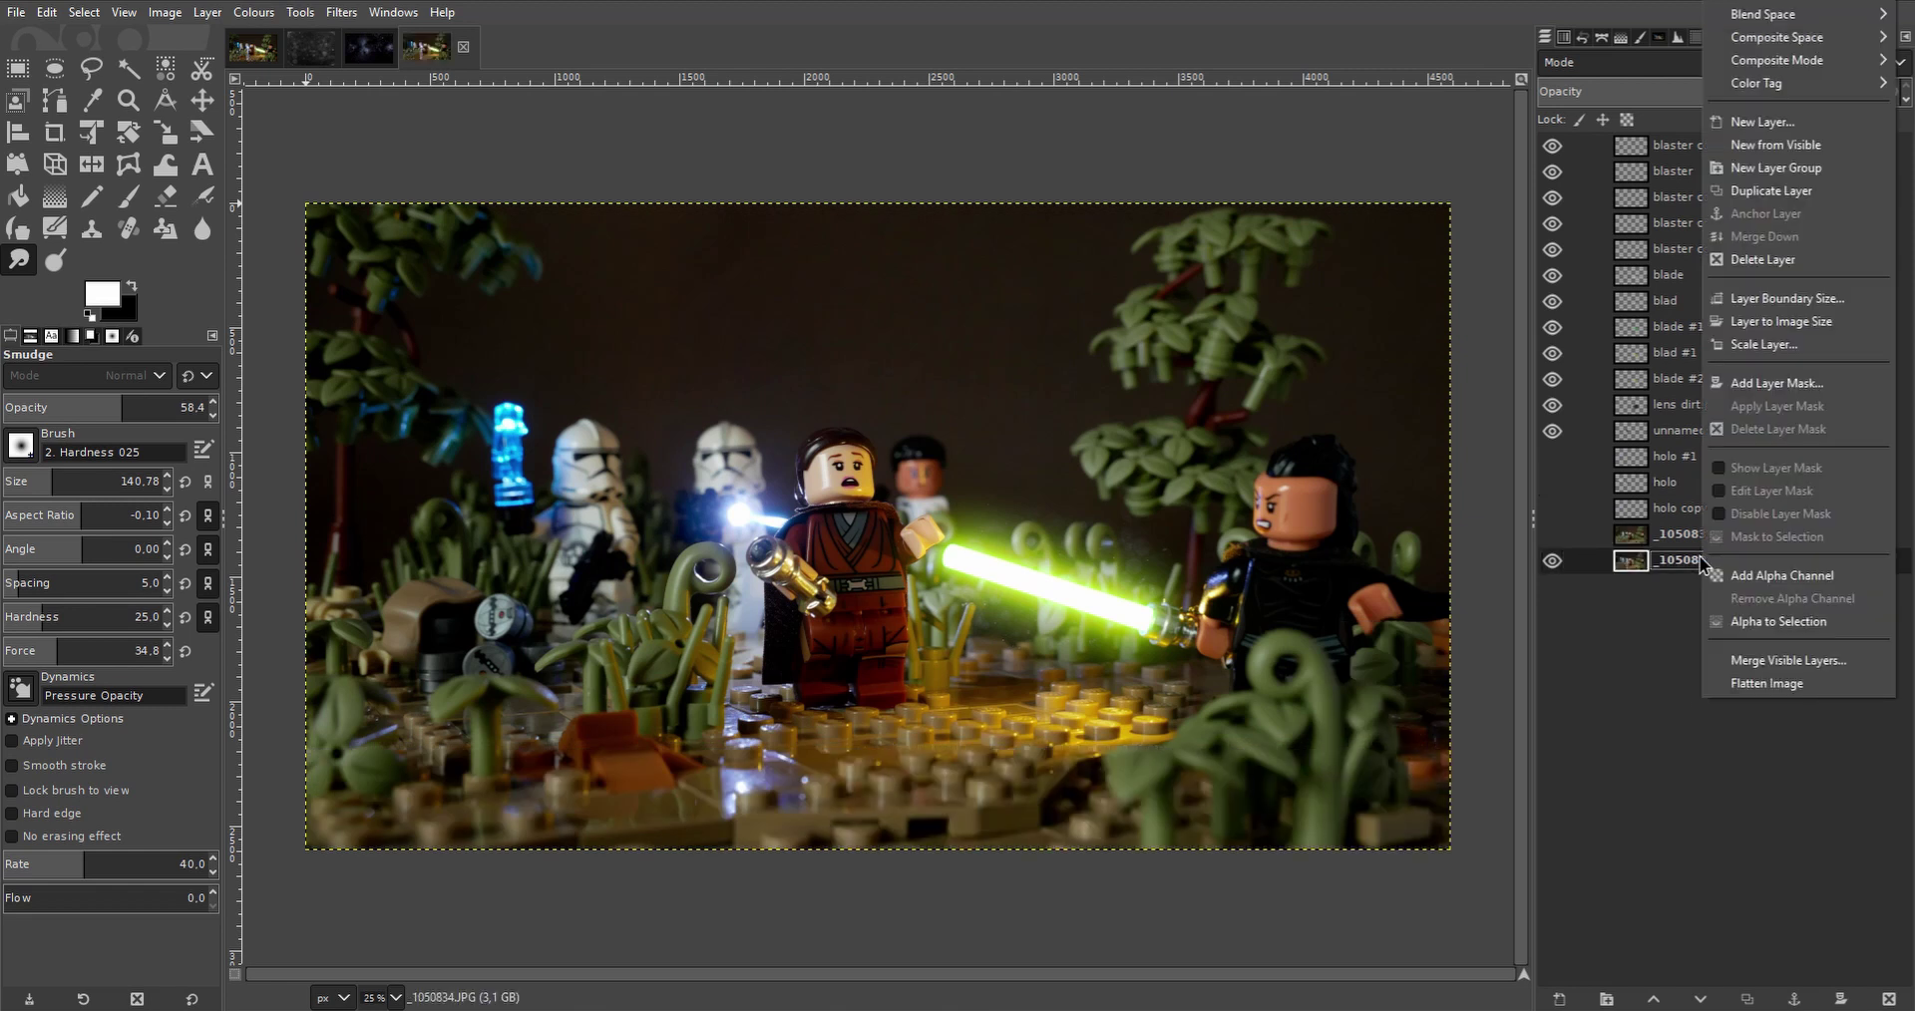
pyautogui.click(1767, 683)
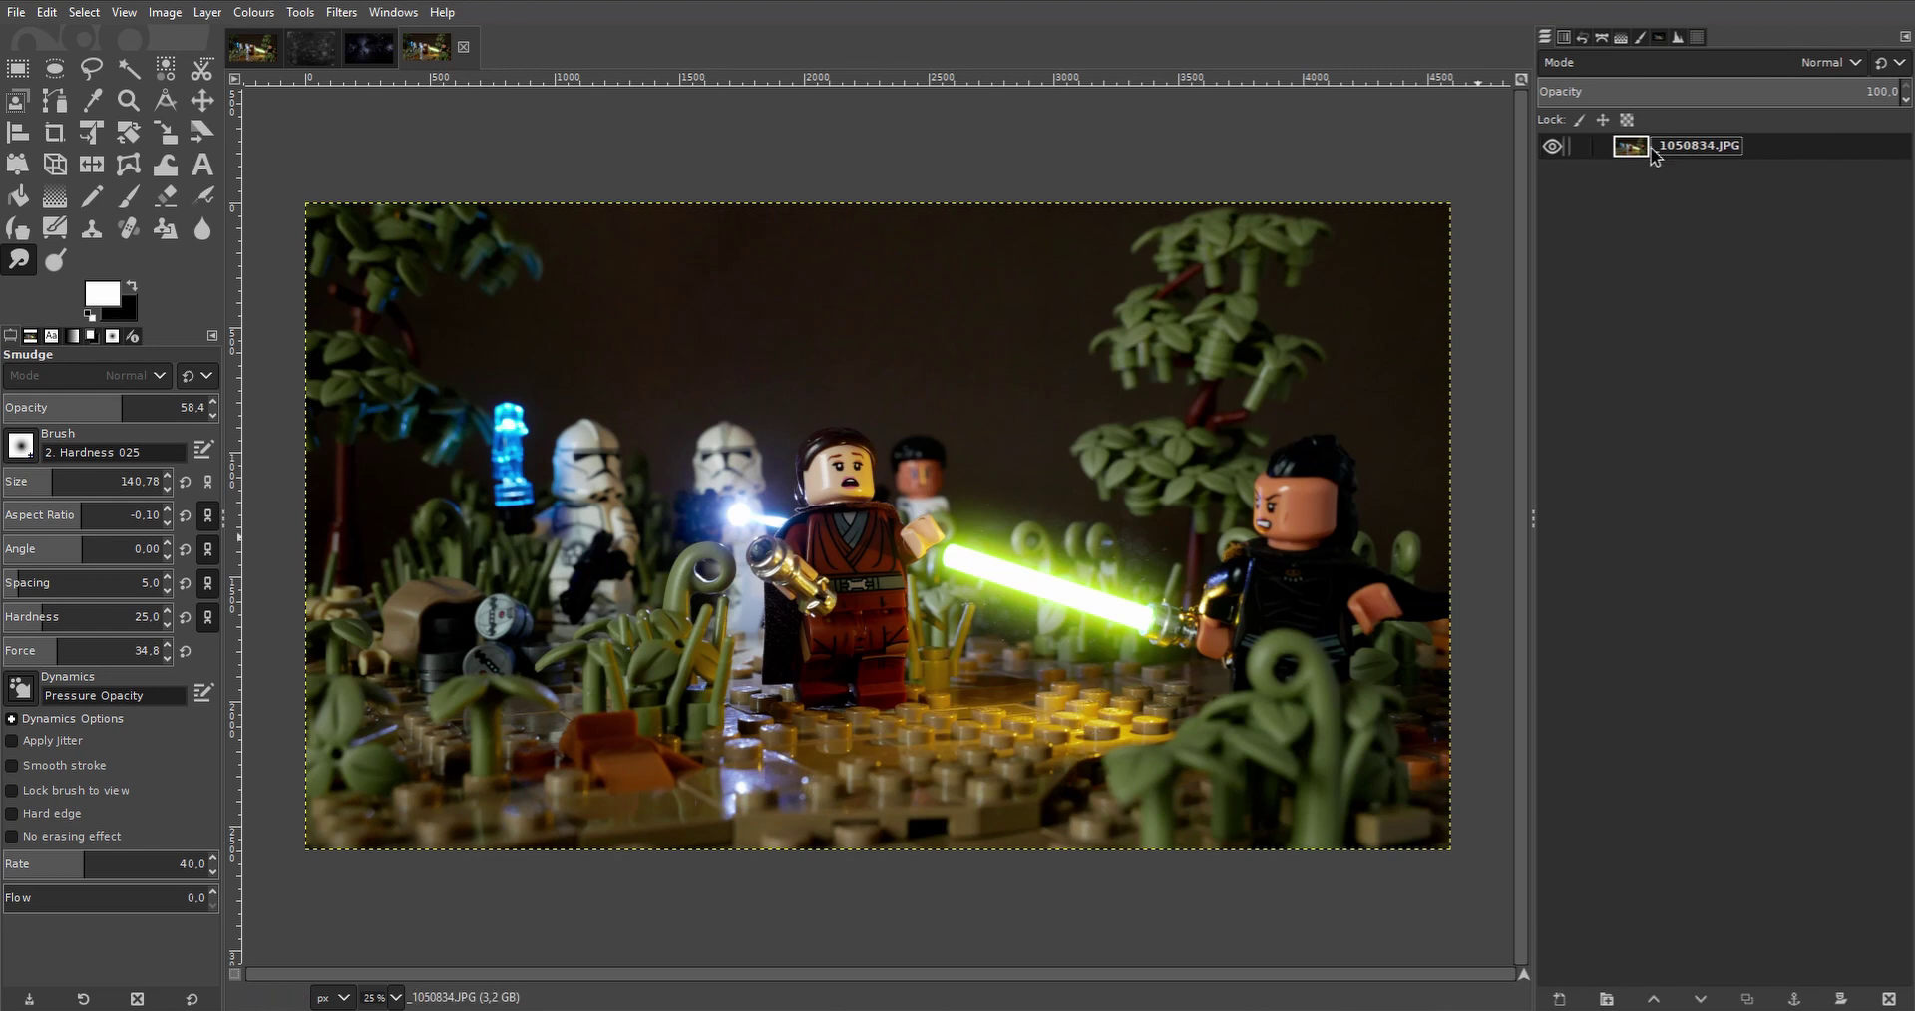
# Adjust the flattened image's Value curve to darken the shadows and lift the midtones slightly, comparing the preview before applying.
pyautogui.click(252, 12)
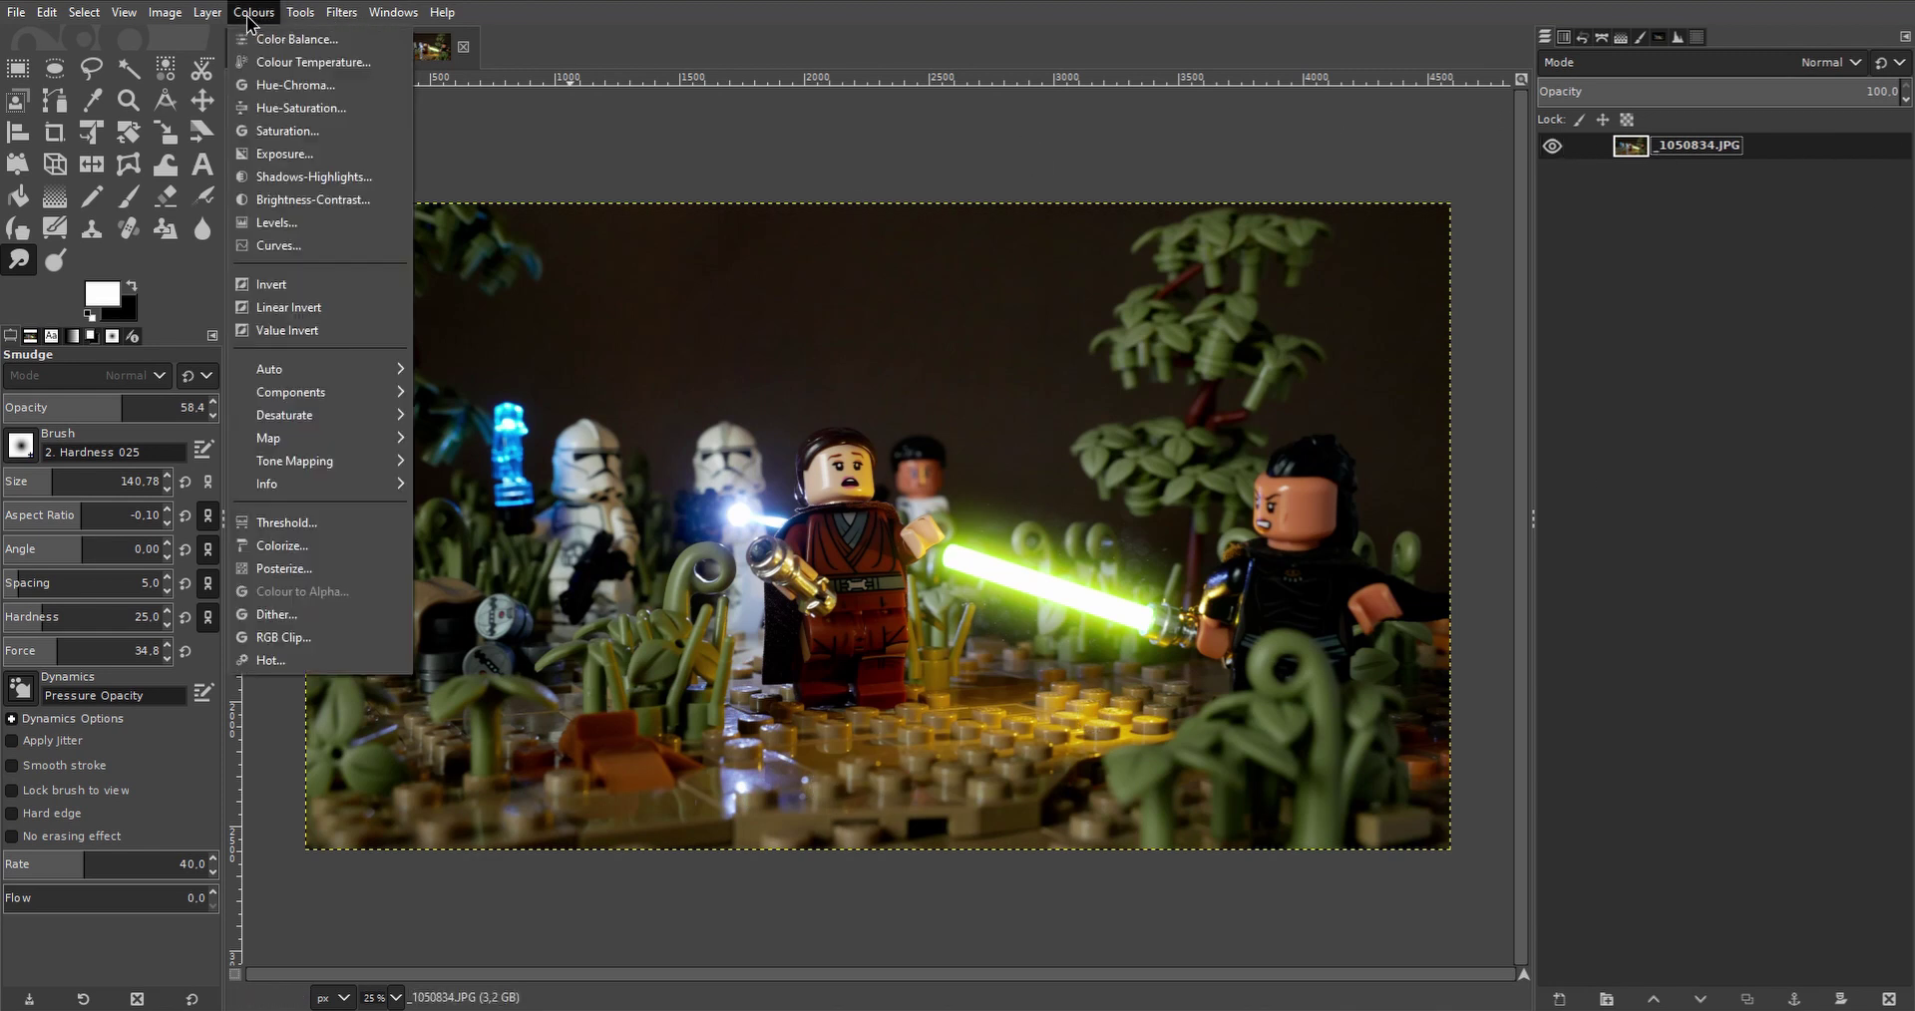
pyautogui.click(280, 245)
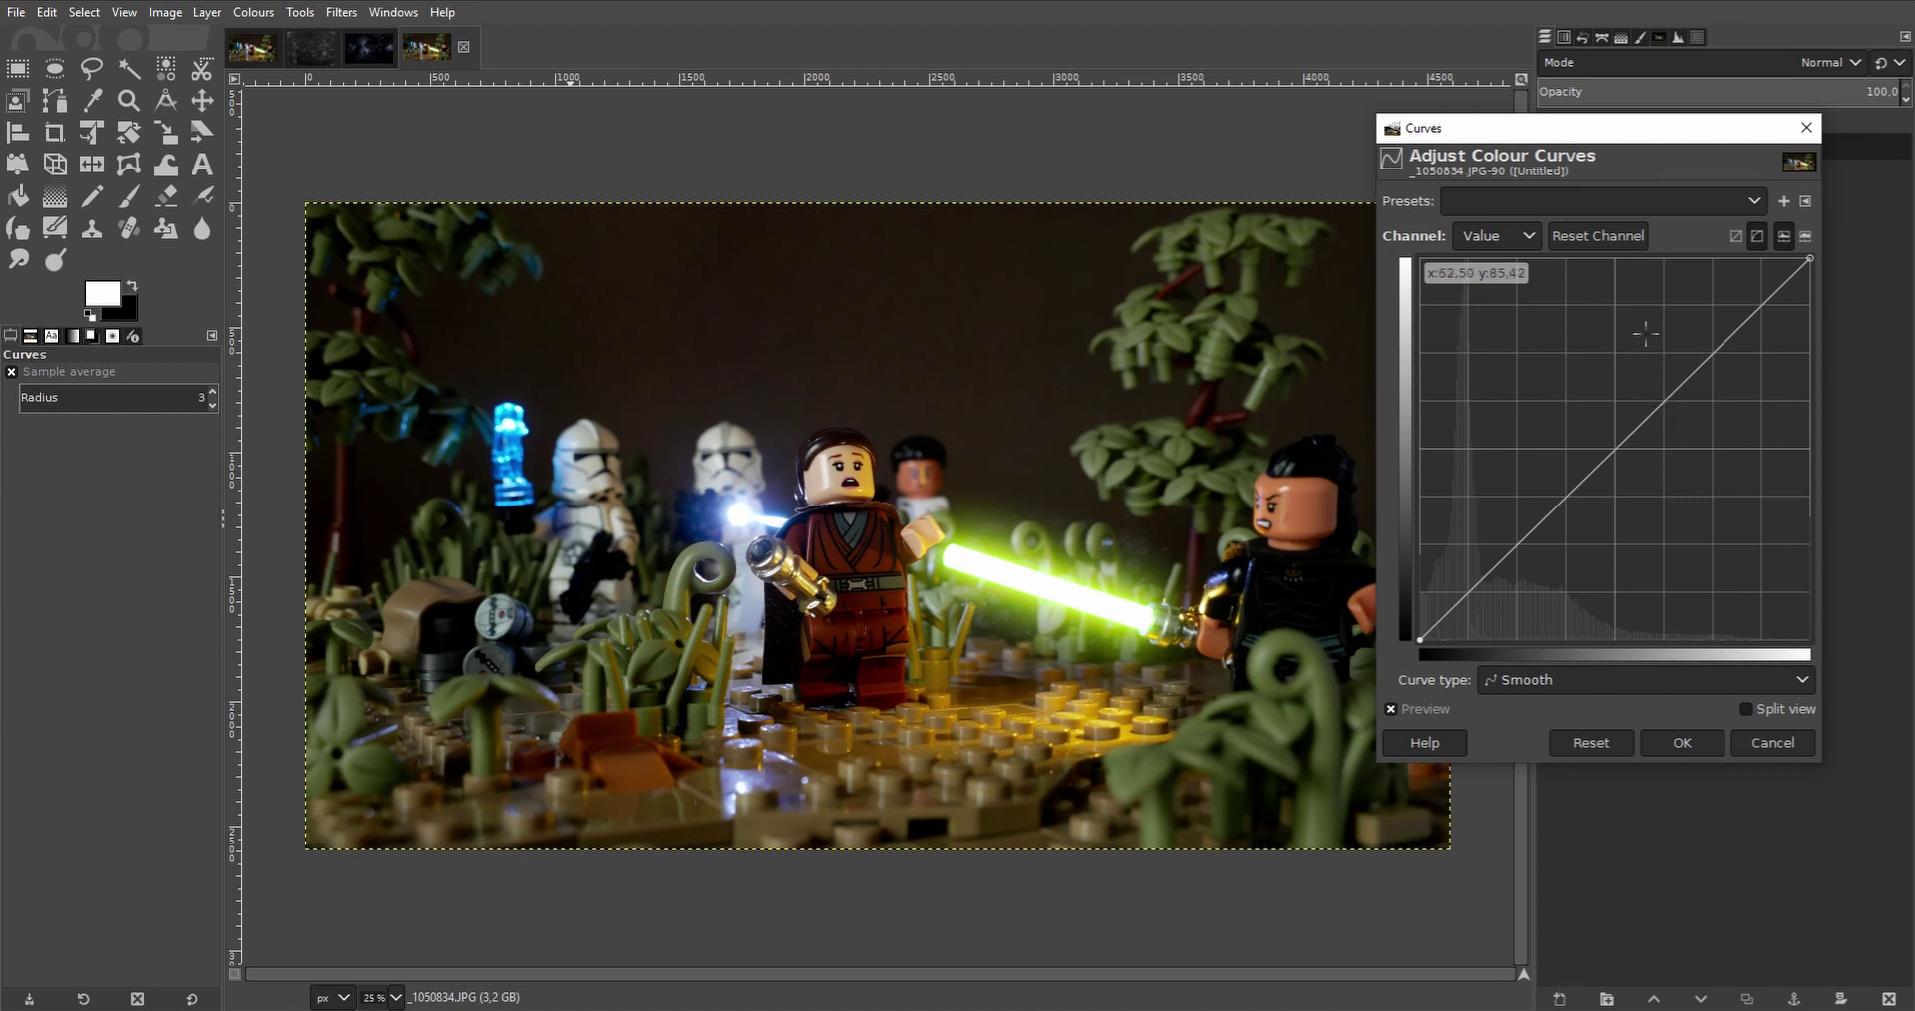
pyautogui.click(1629, 420)
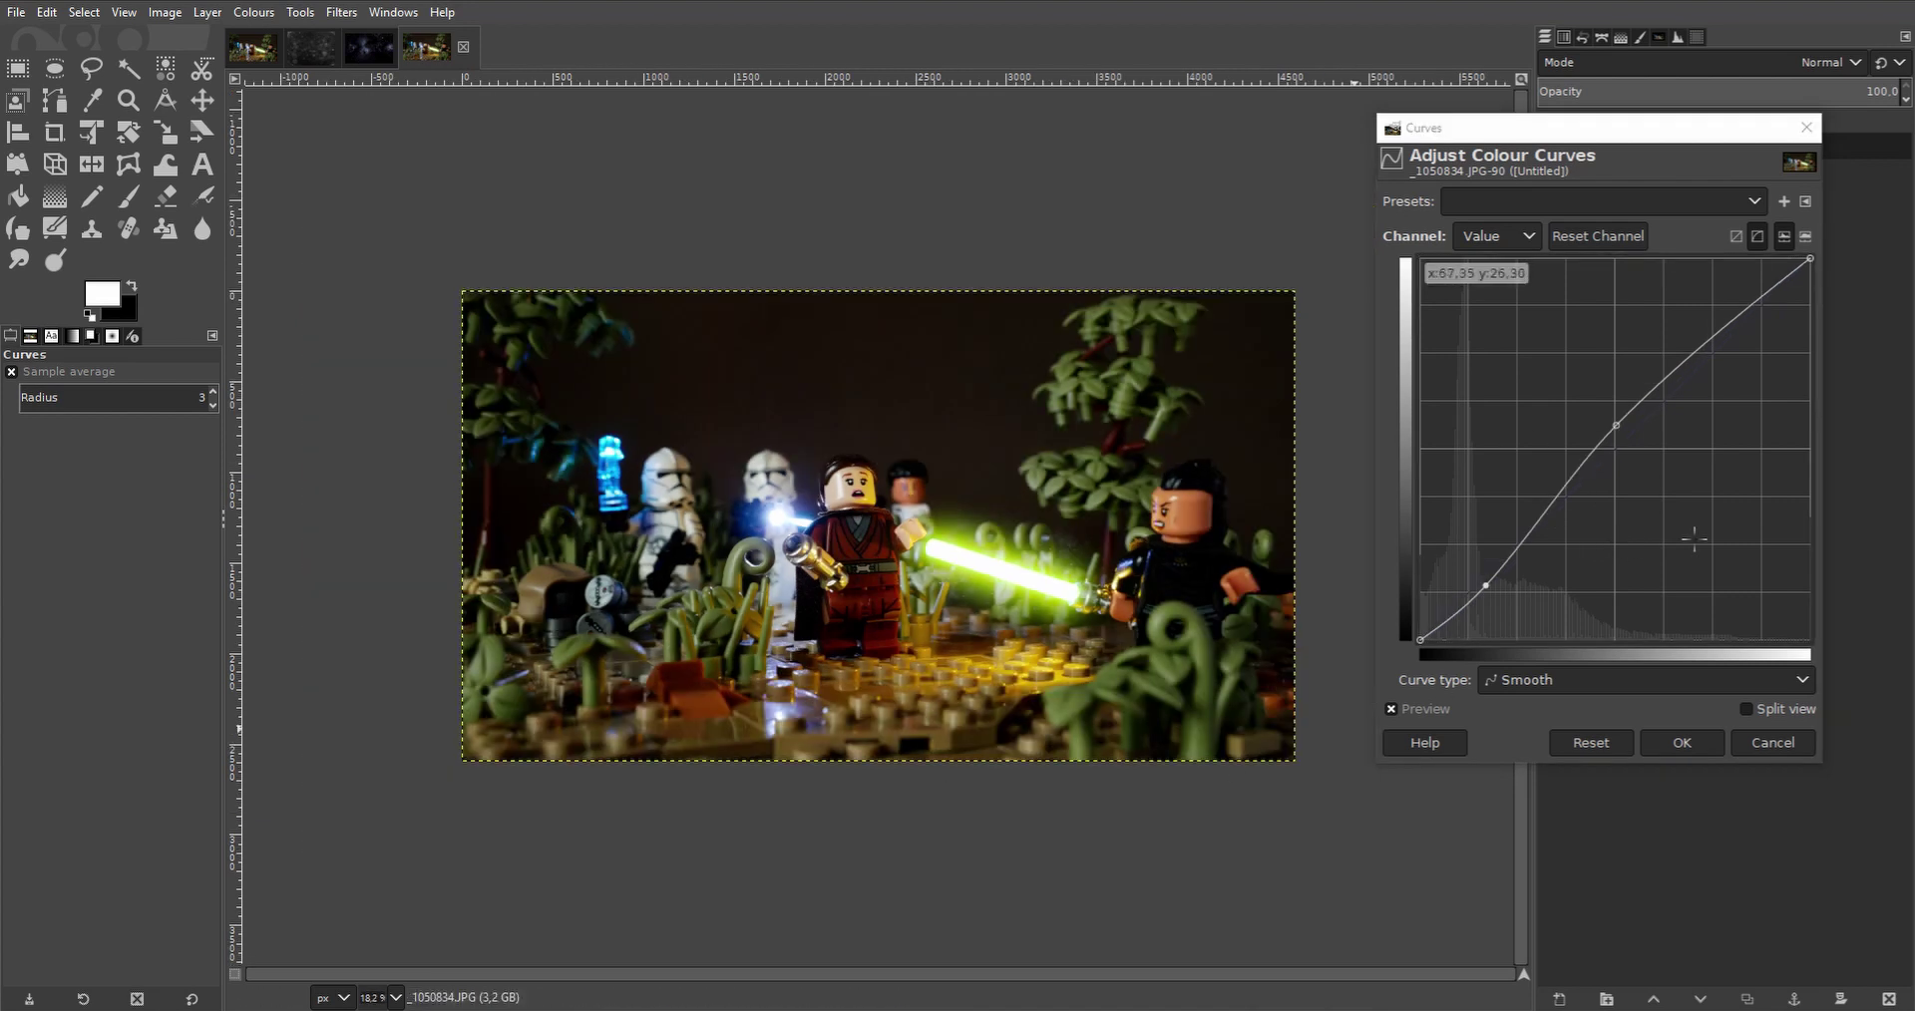
pyautogui.click(1428, 710)
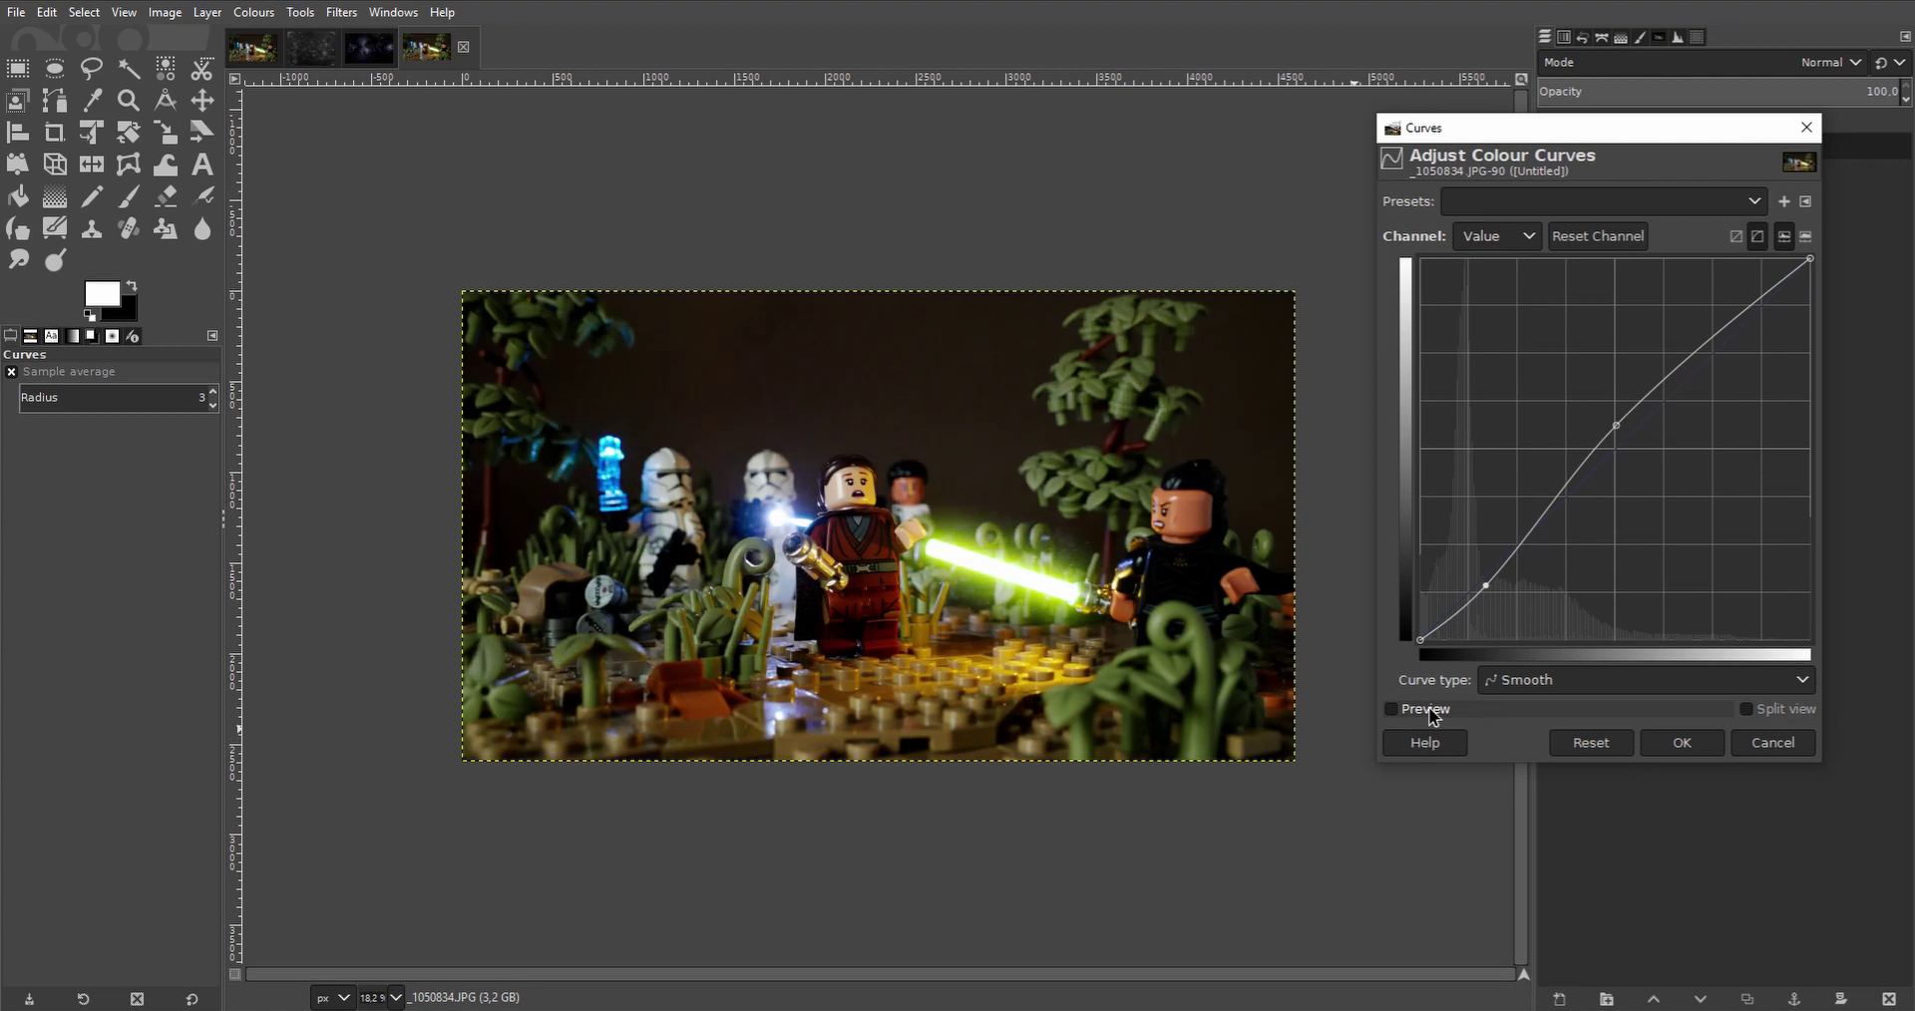
pyautogui.click(1430, 712)
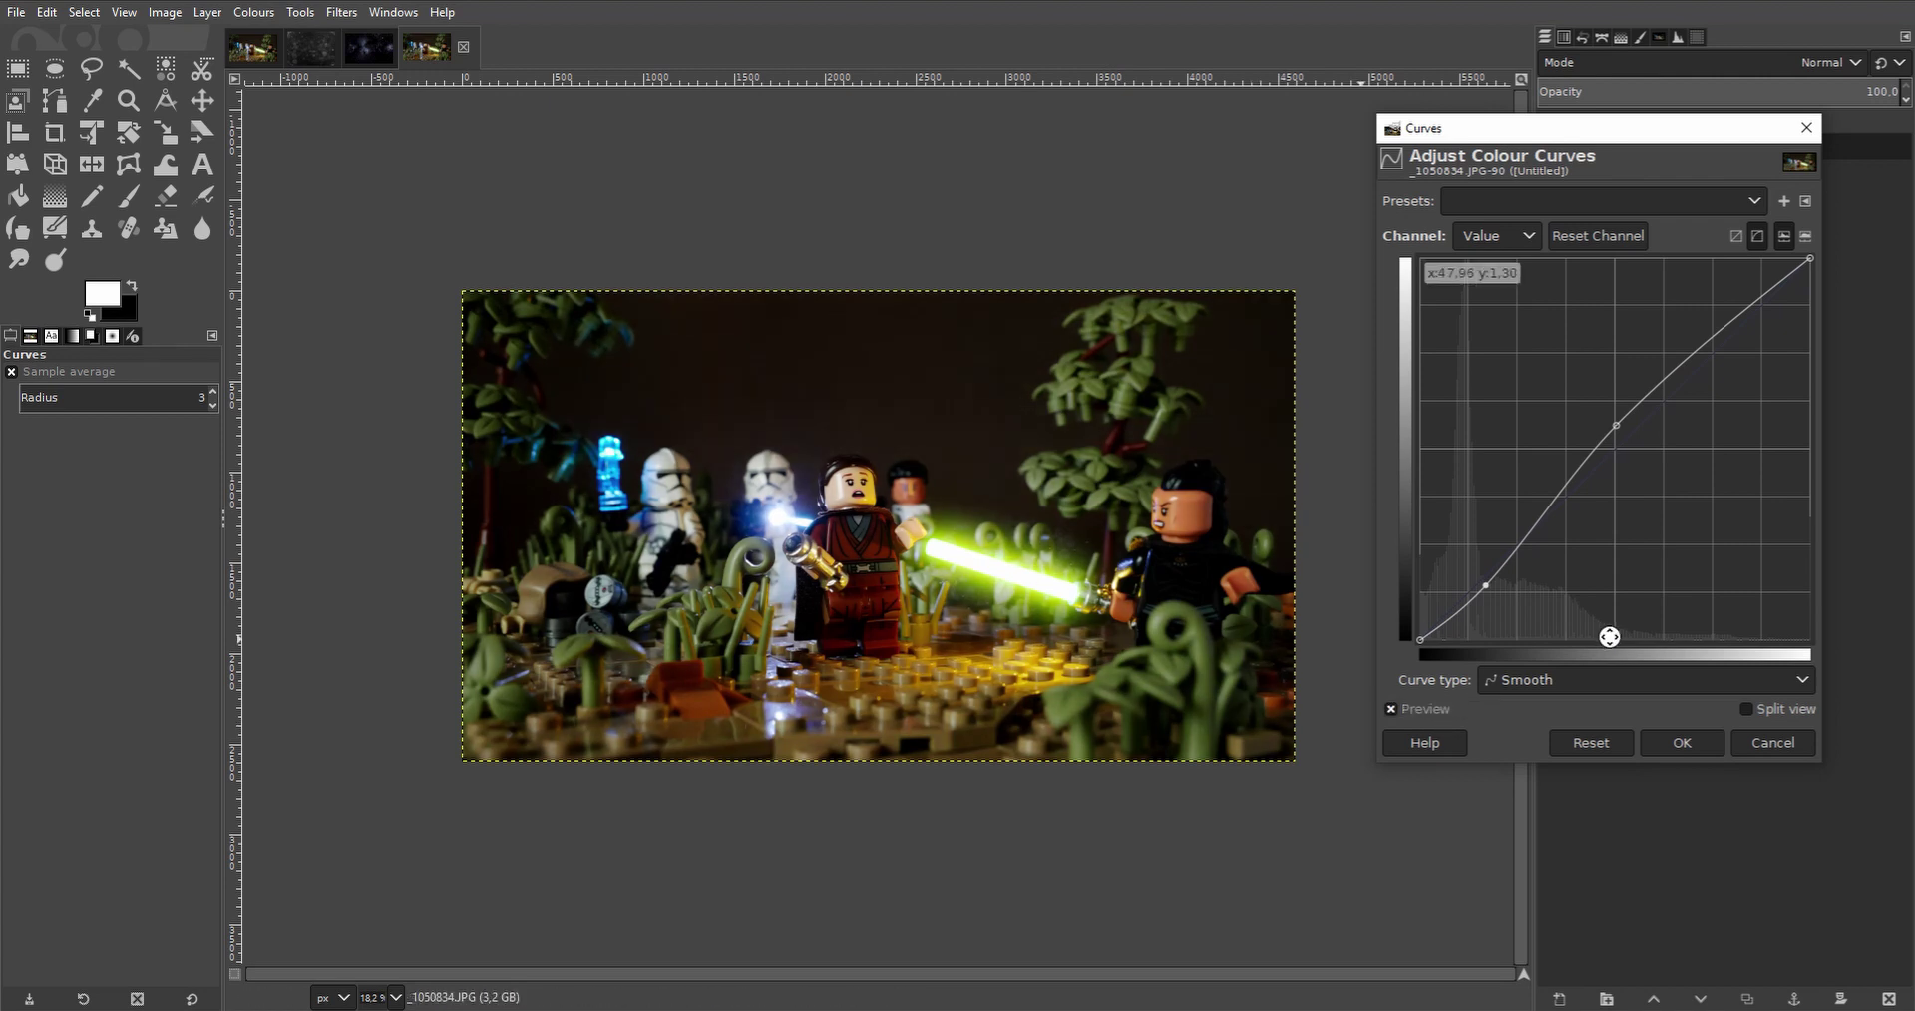
pyautogui.click(1682, 742)
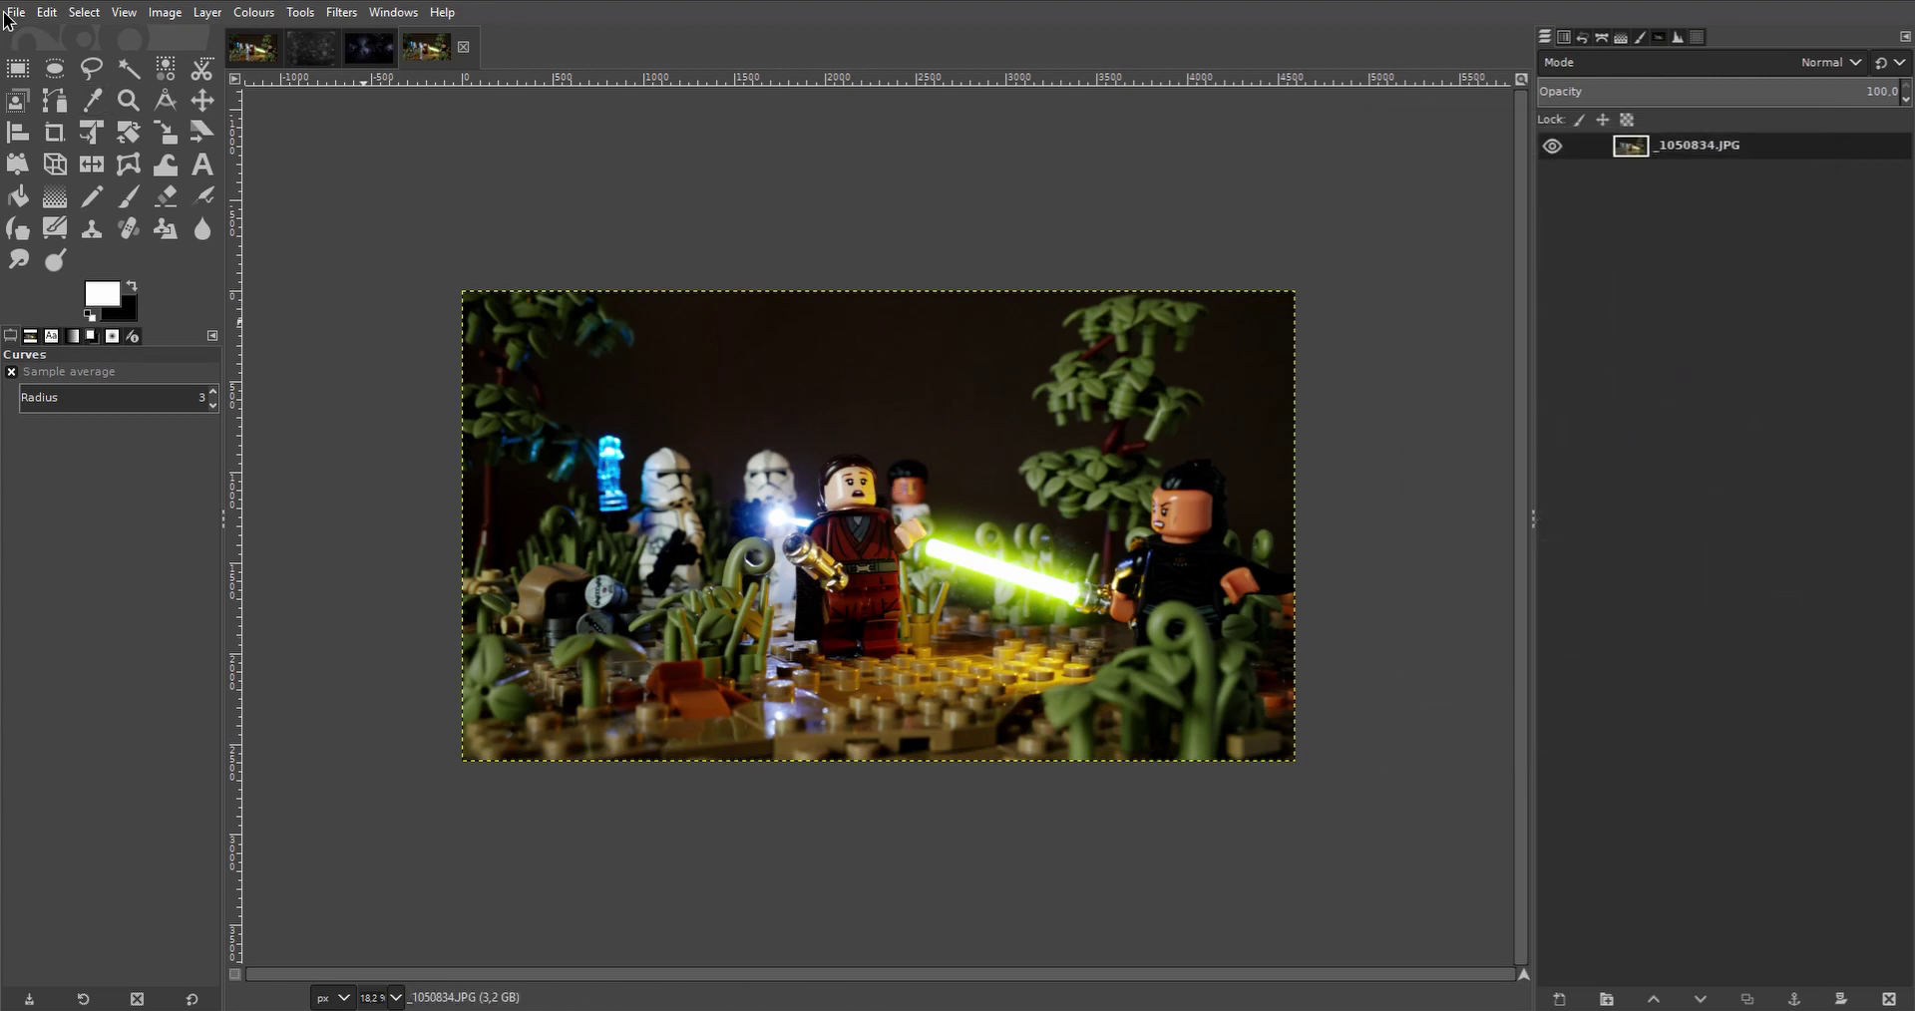
# Add the white creator watermark PNG from the Lego folder as a layer along the photo's lower edge and set it to Overlay mode.
pyautogui.hotkey('ctrl', 'alt', 'o')
pyautogui.scroll(-5, 339, 489)
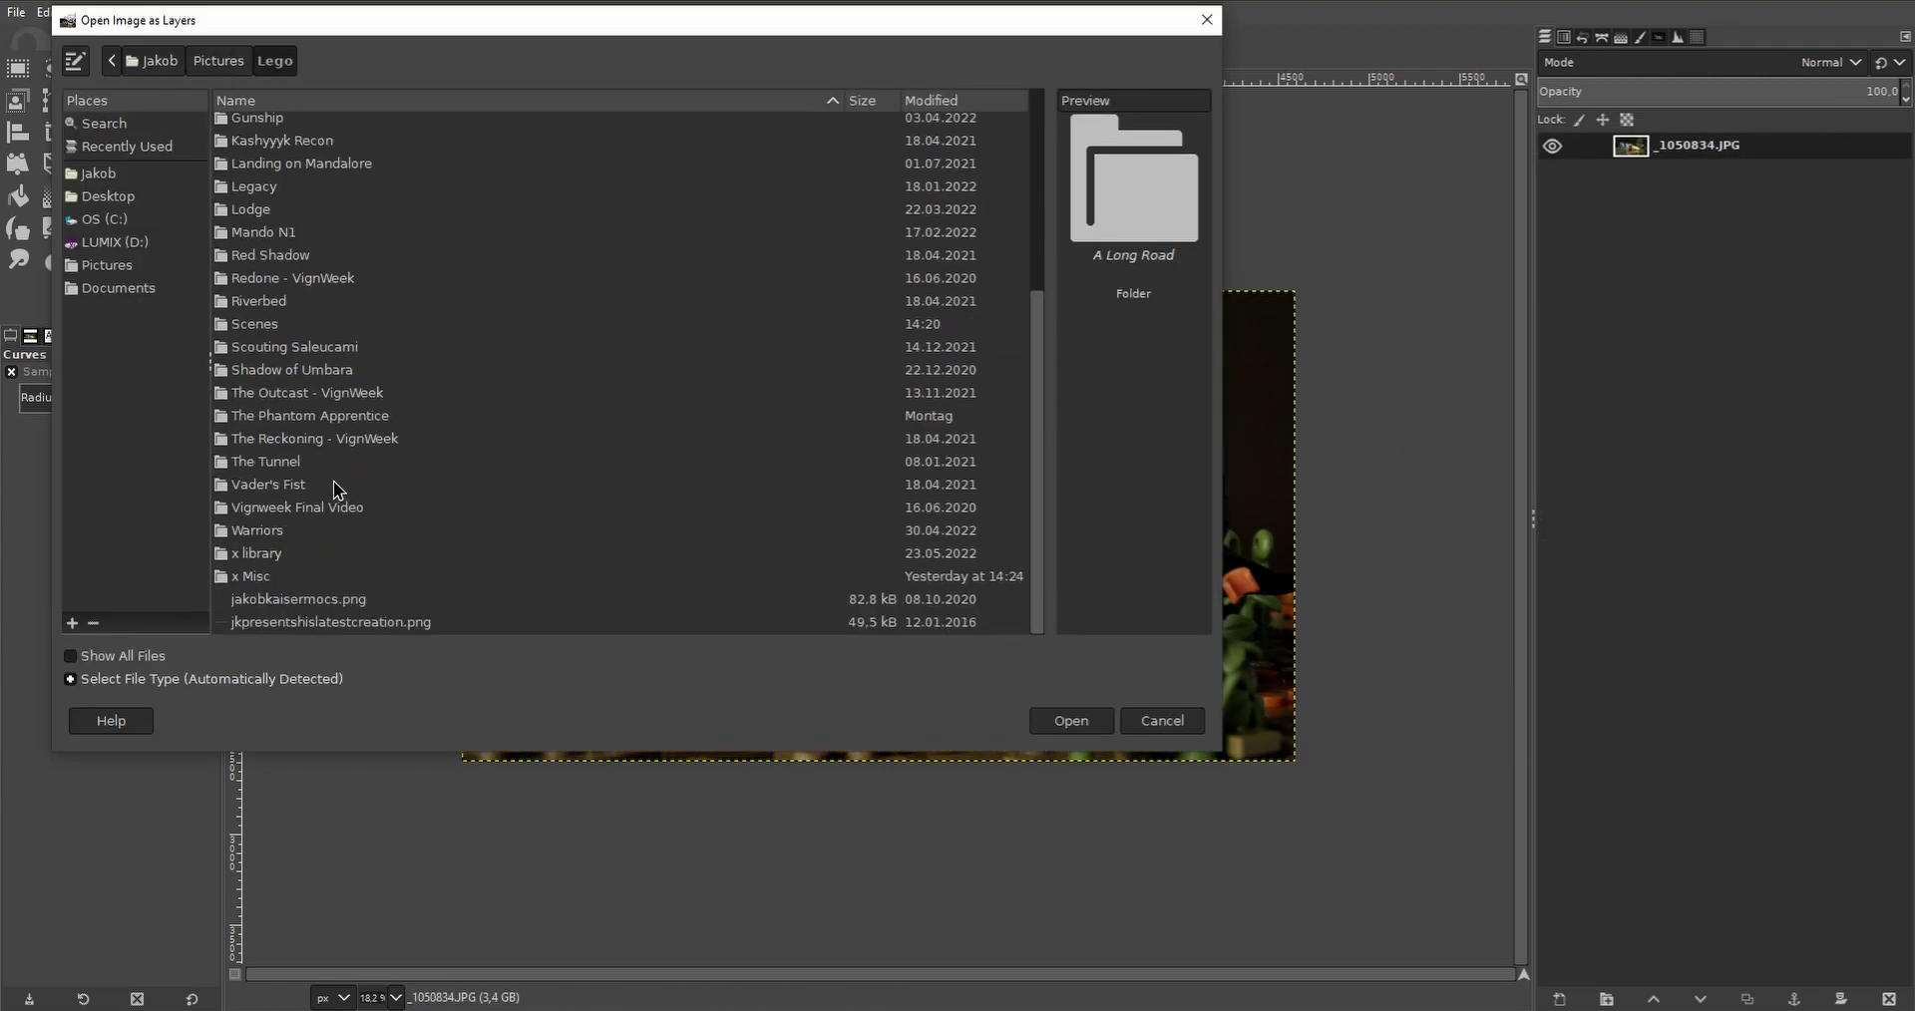
pyautogui.doubleClick(289, 599)
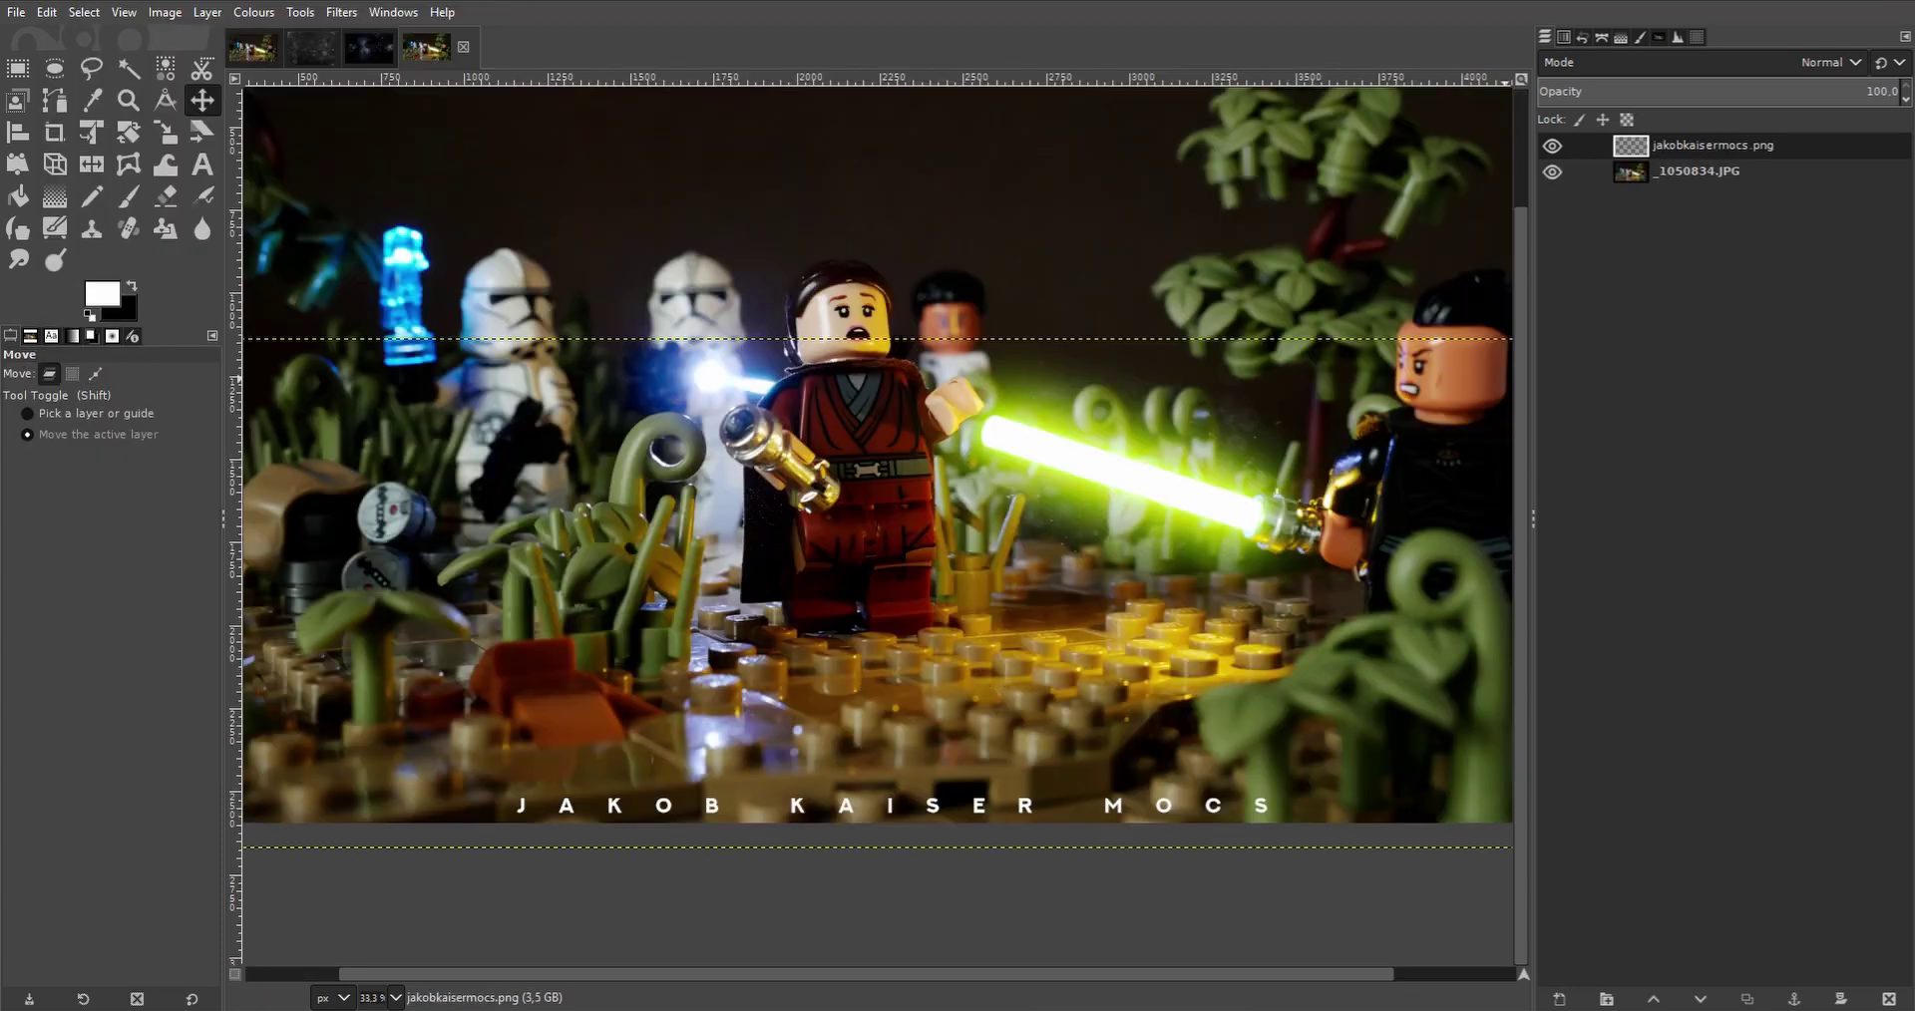
pyautogui.click(1821, 62)
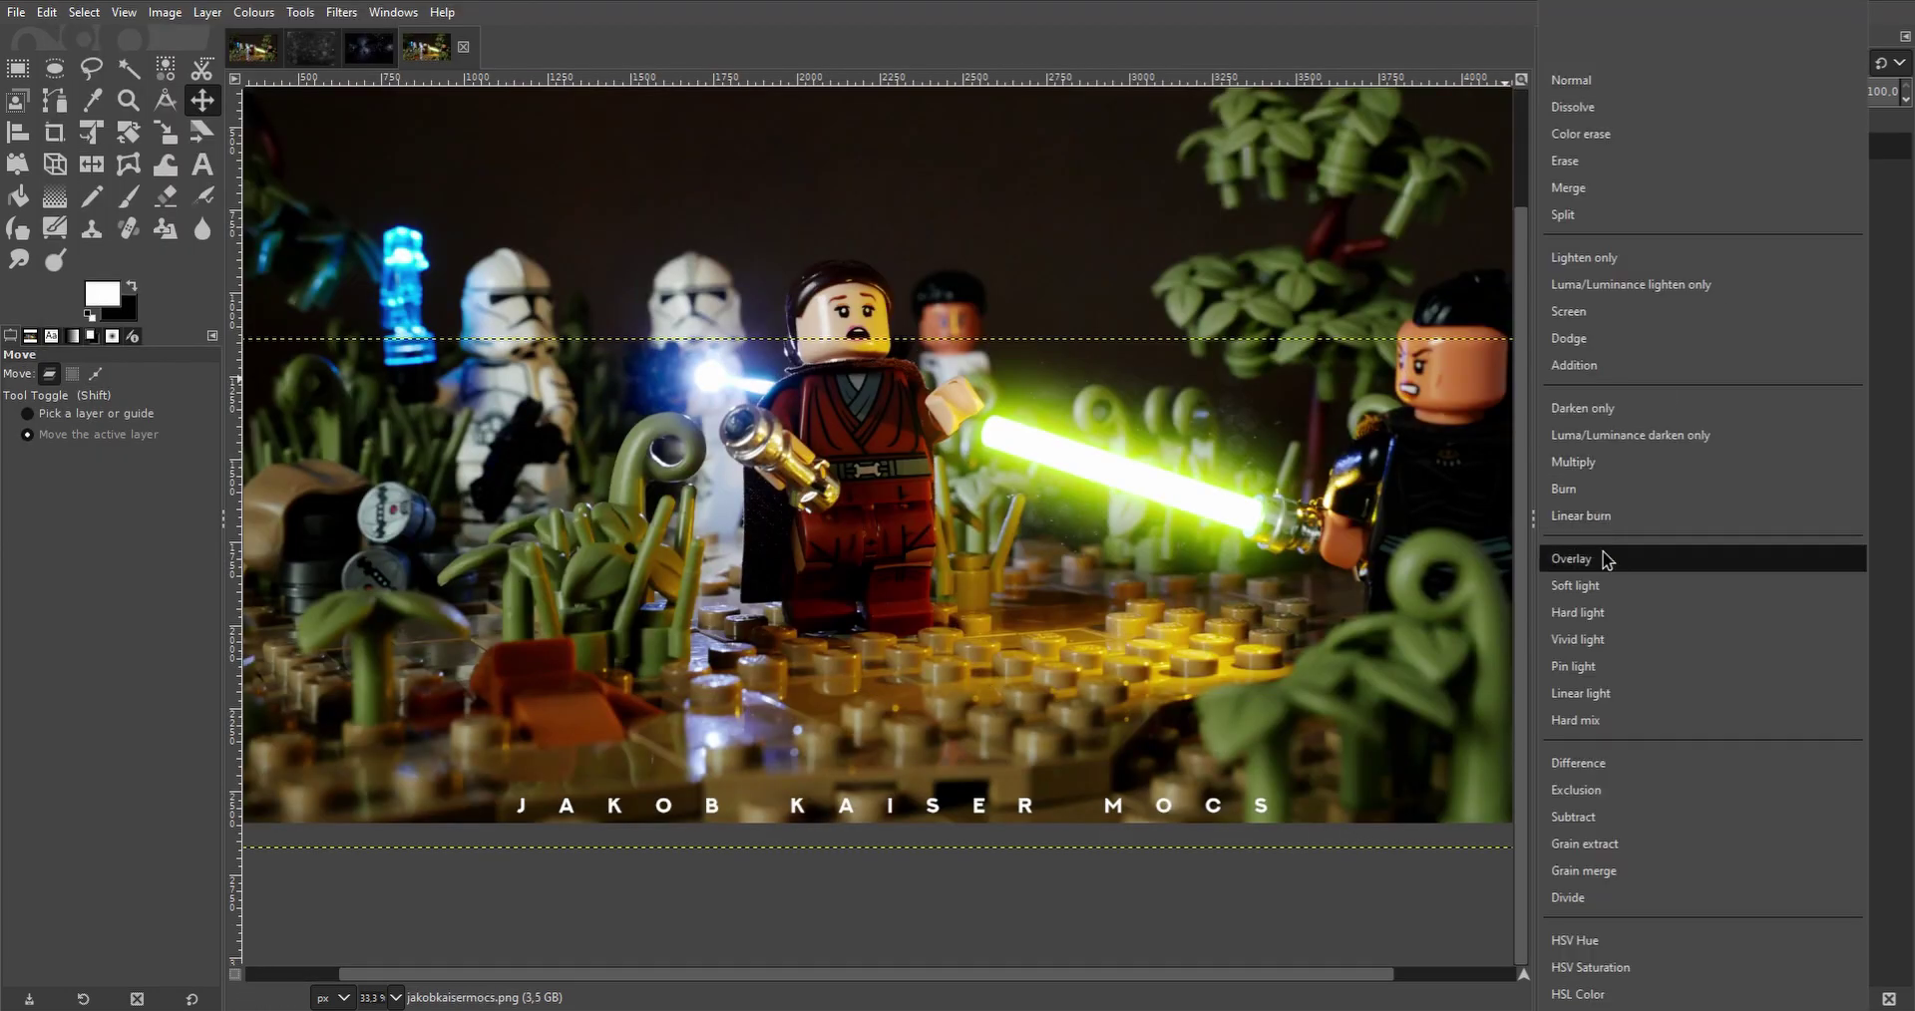
pyautogui.click(1604, 555)
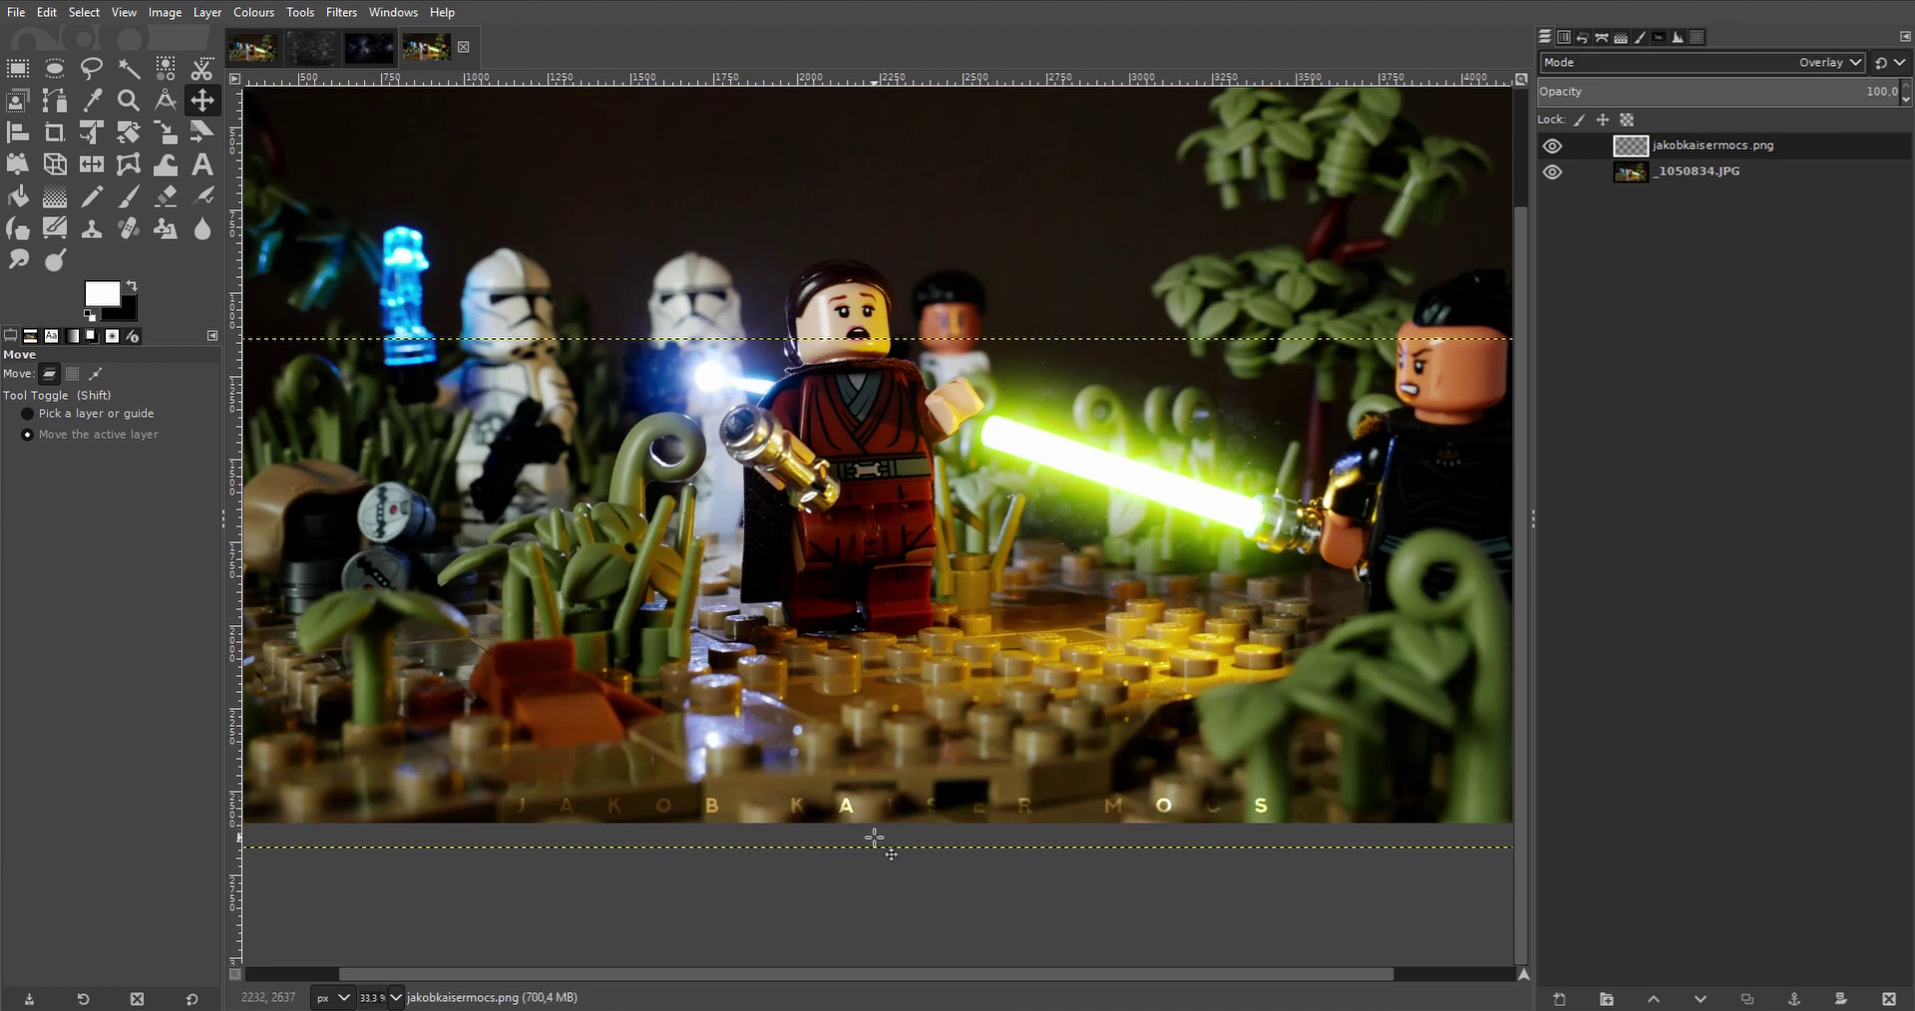
pyautogui.scroll(1, 883, 836)
pyautogui.scroll(-2, 883, 835)
pyautogui.scroll(-1, 883, 836)
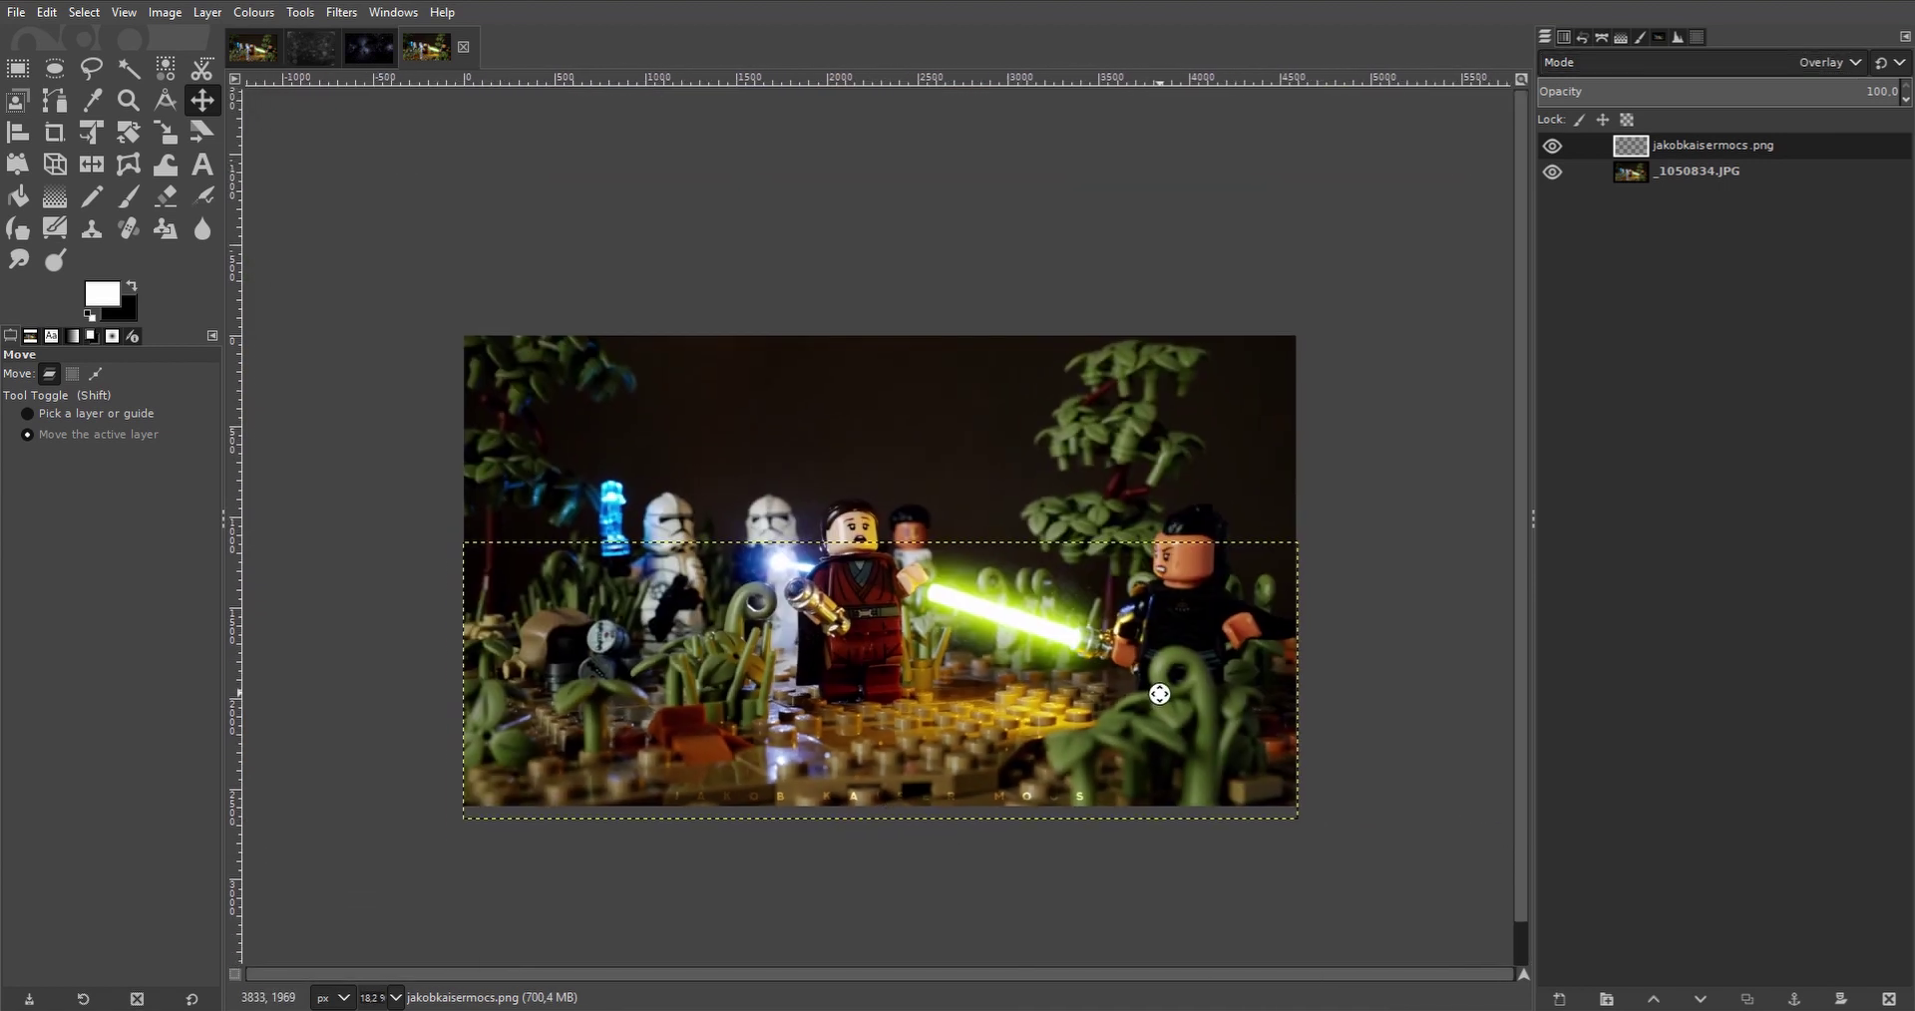
pyautogui.click(1723, 172)
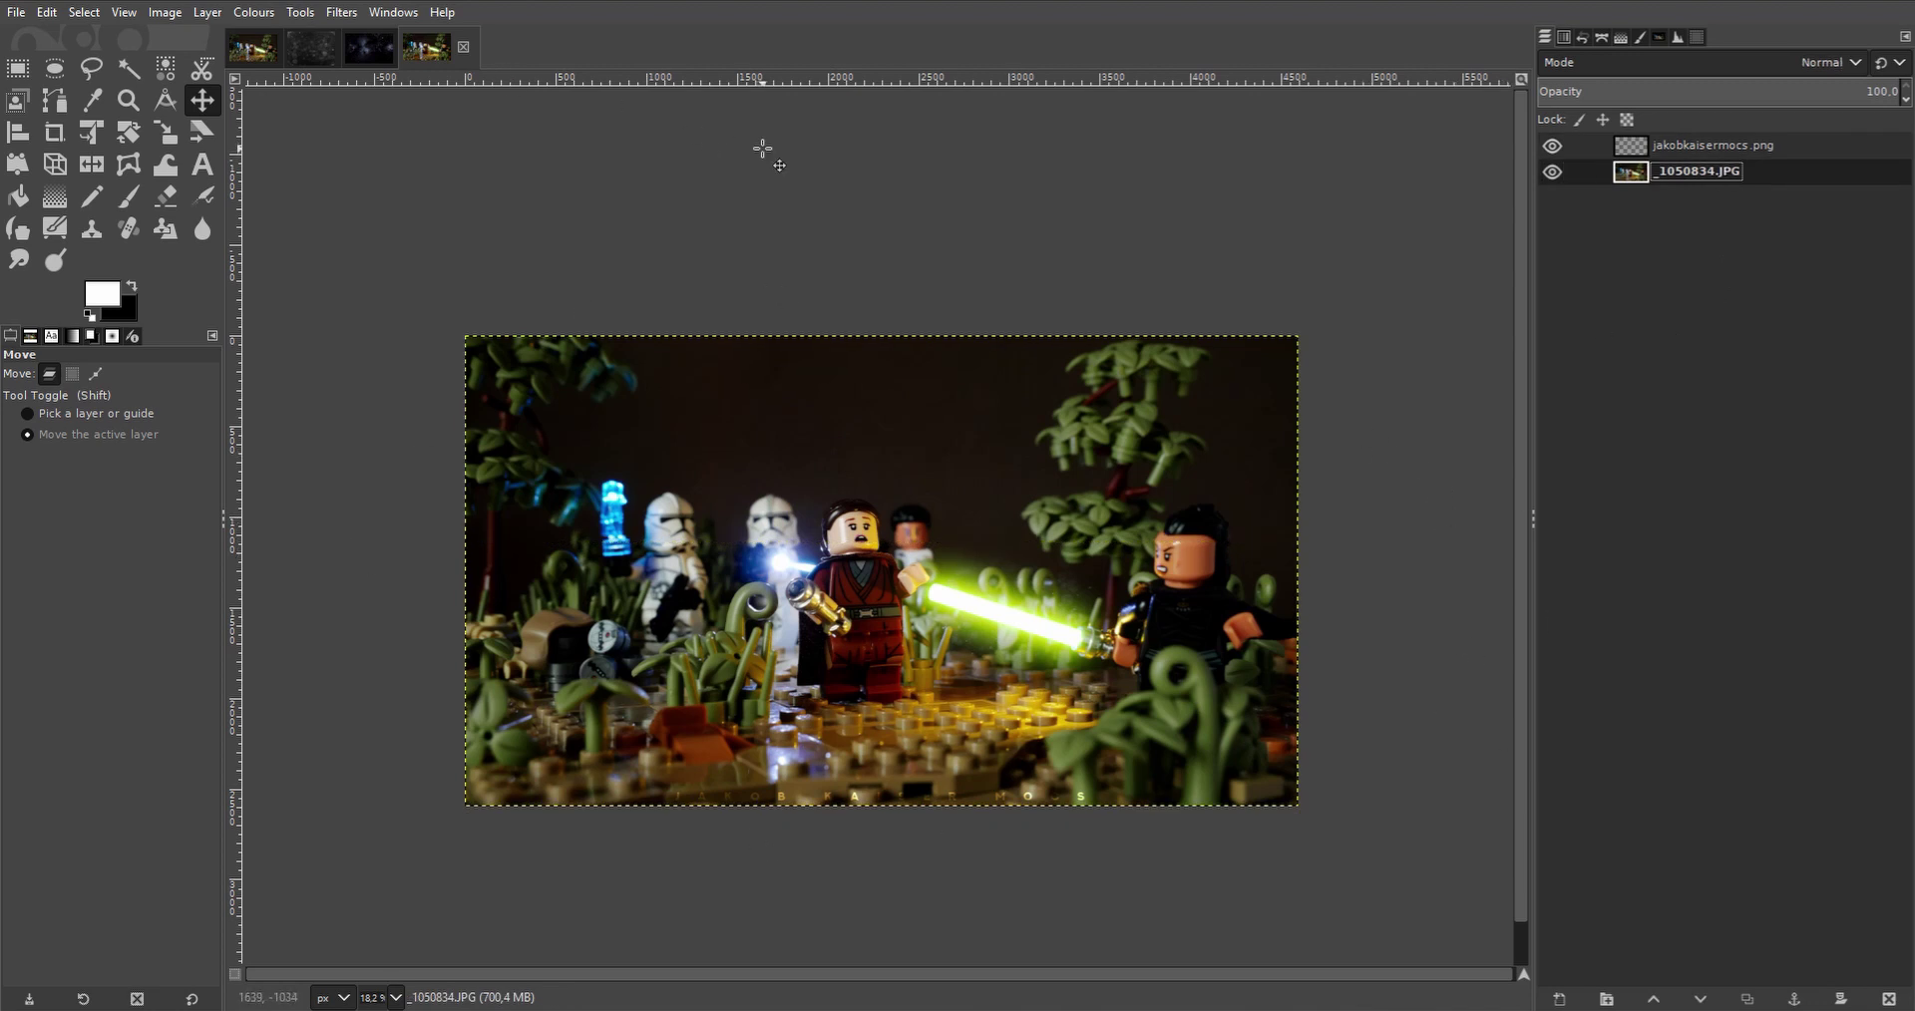
# Export the watermarked image to the Scenes folder as lightsaber vid 2.jpg with JPEG quality 100.
pyautogui.click(16, 13)
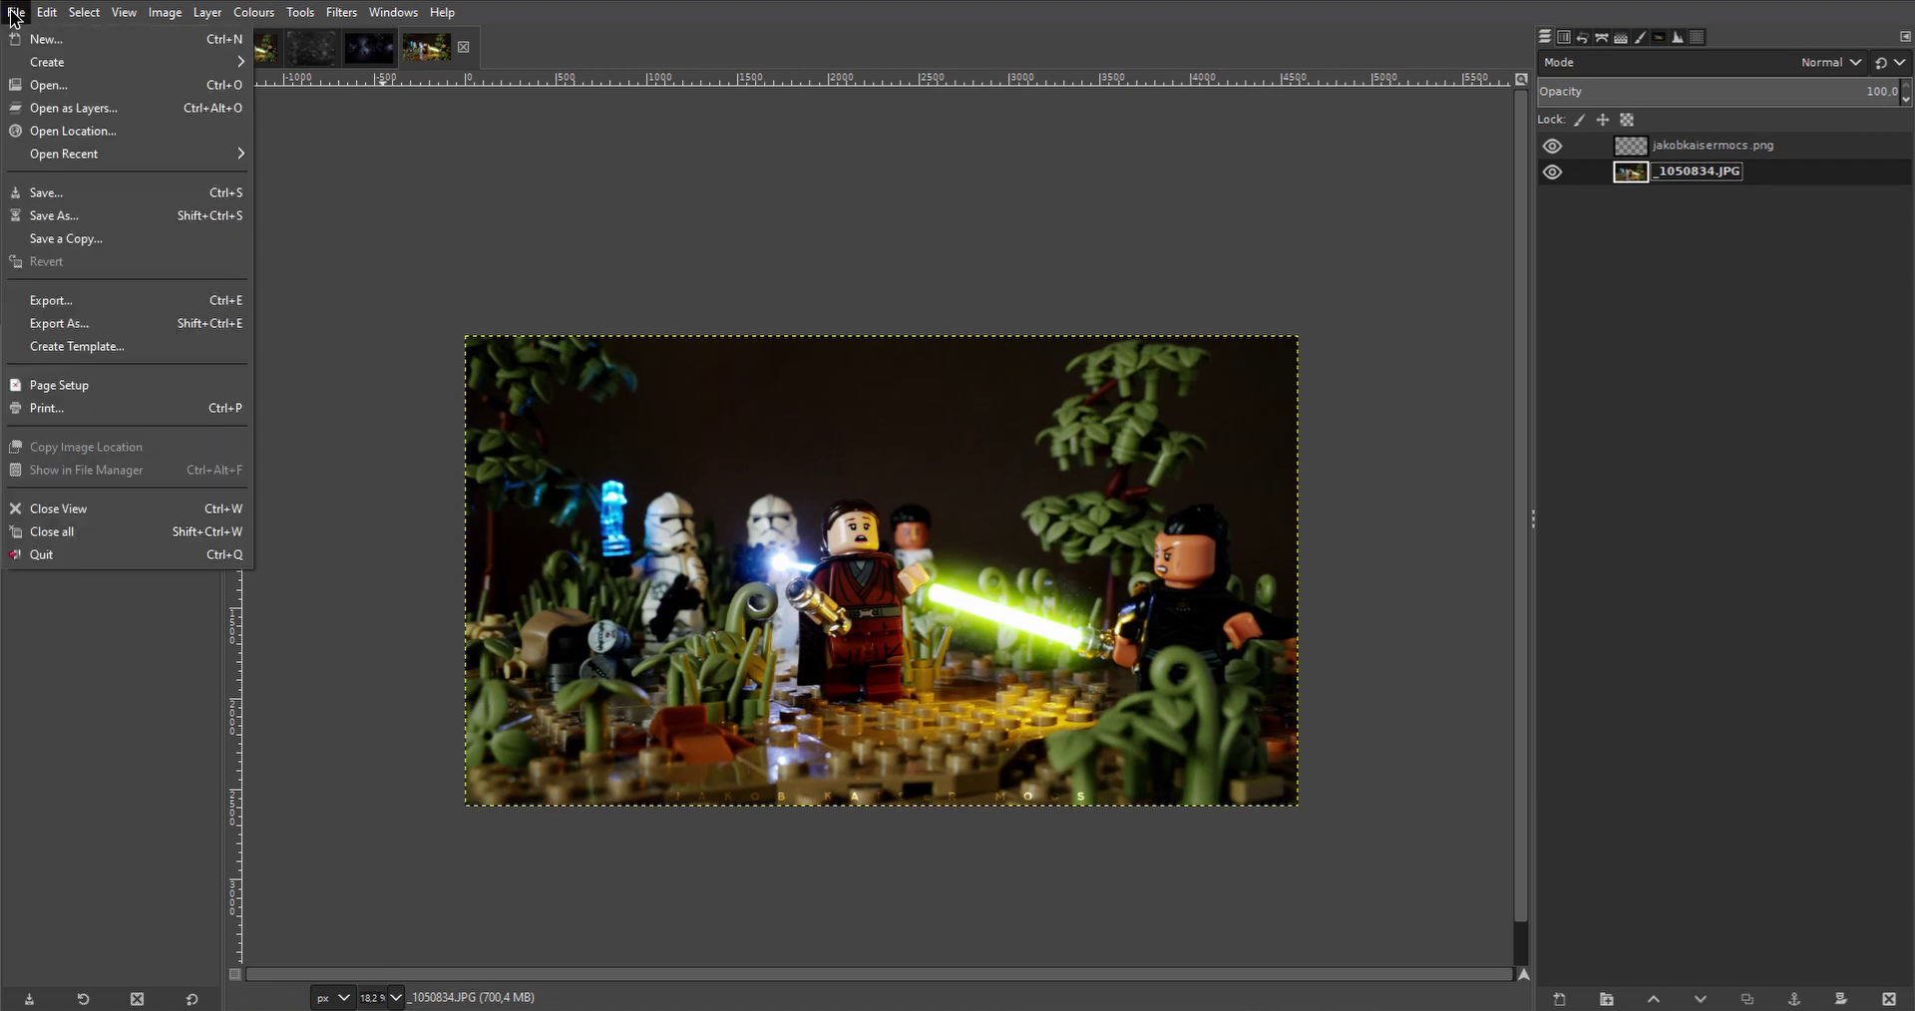
pyautogui.click(128, 323)
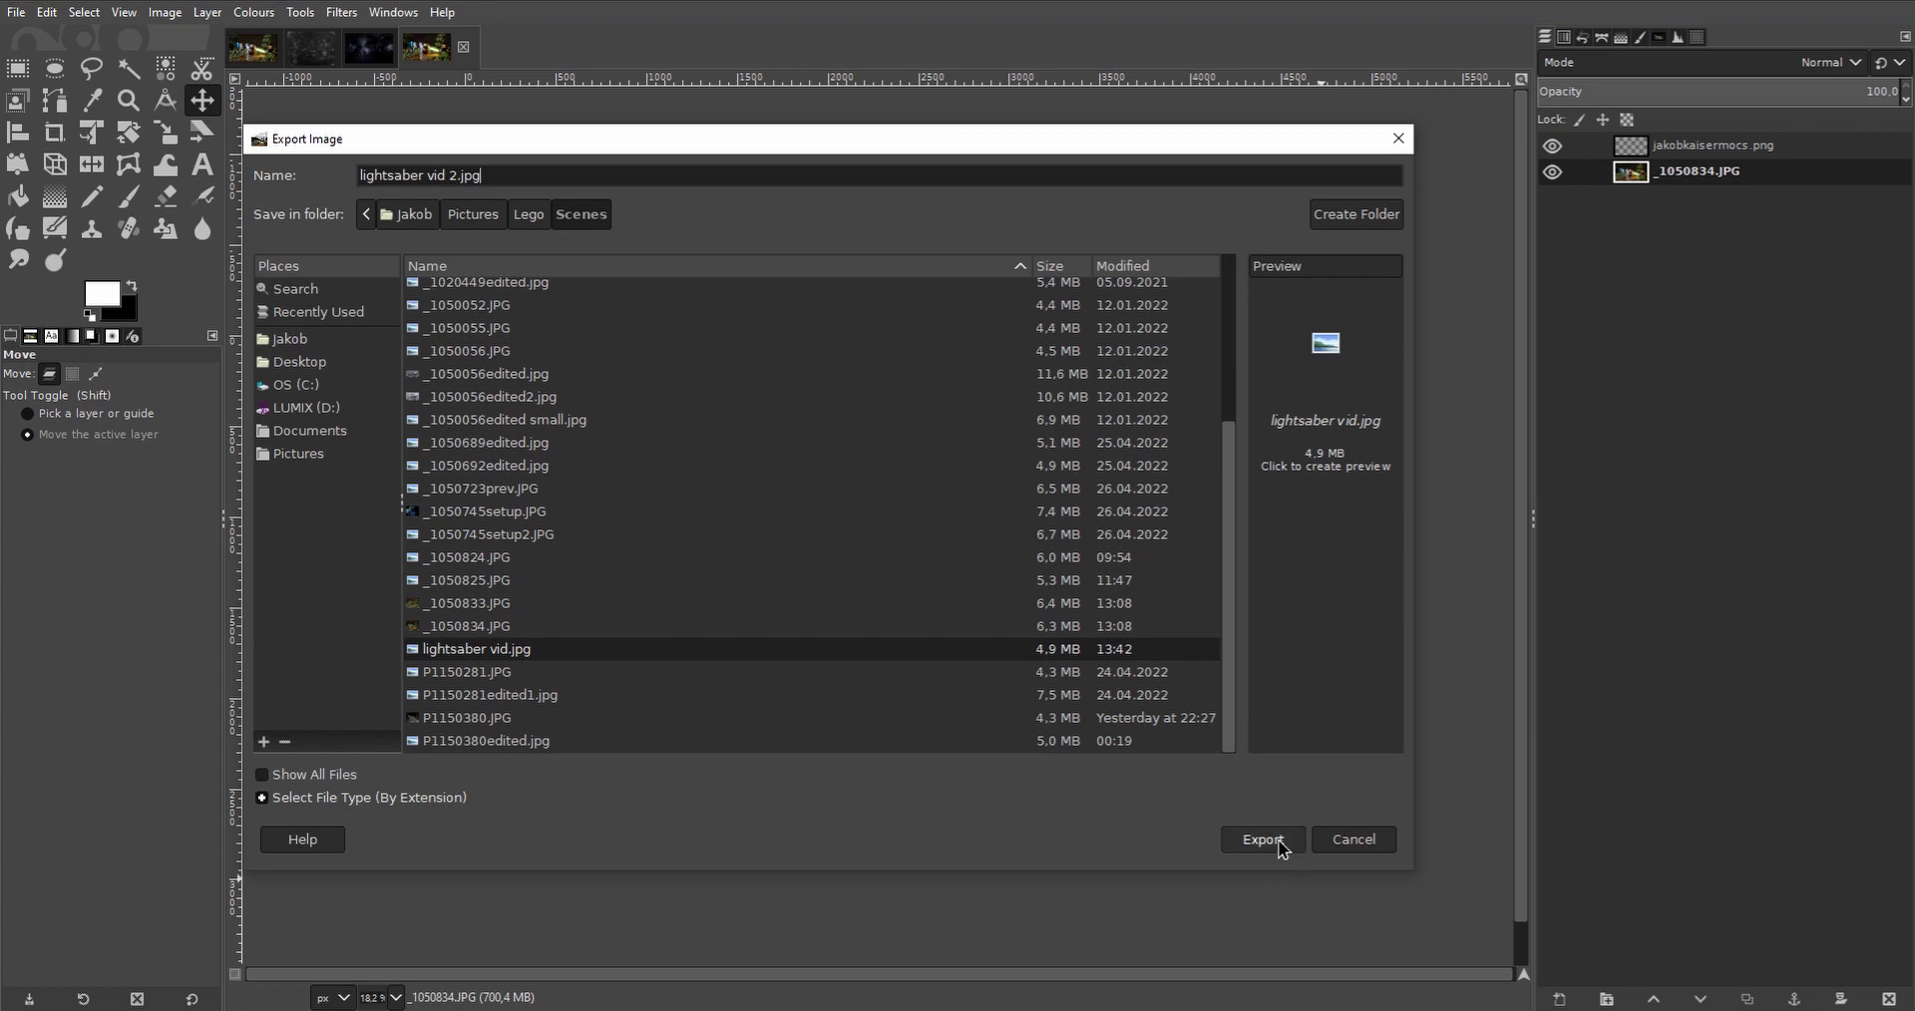
pyautogui.click(1281, 844)
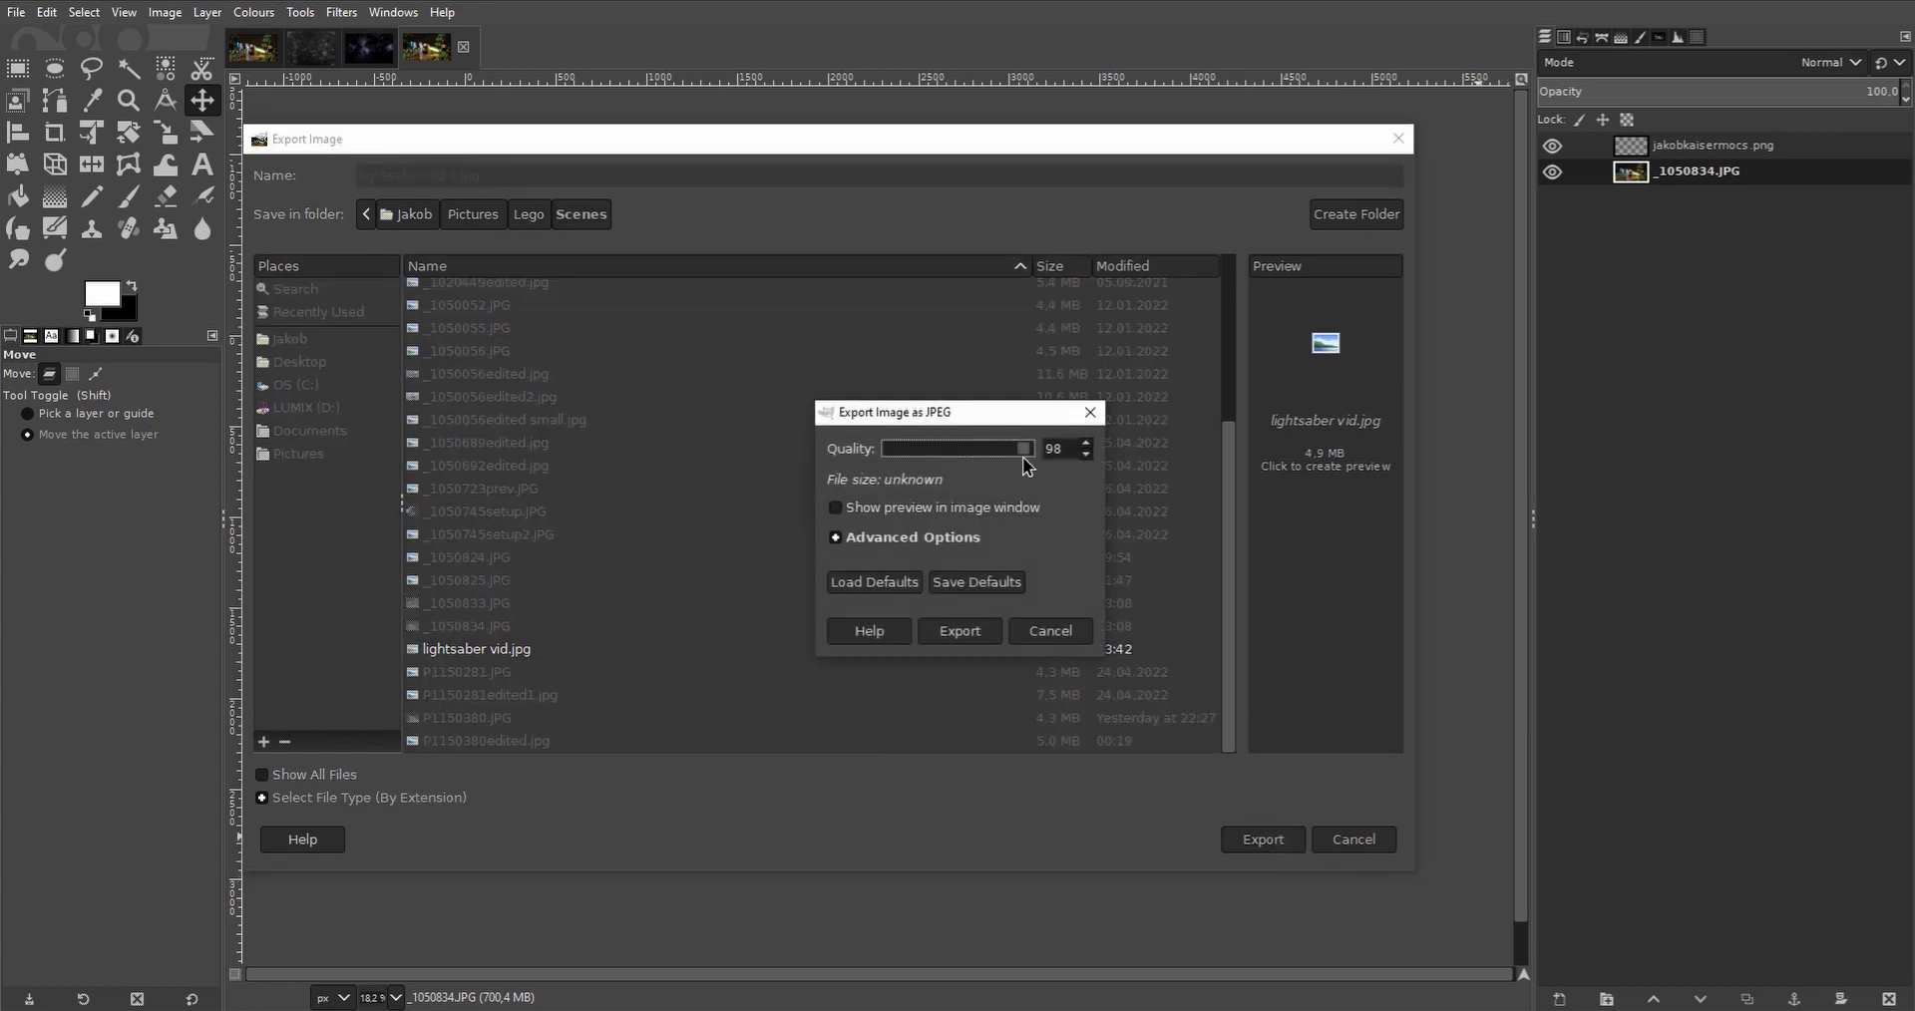
pyautogui.moveTo(1024, 457); pyautogui.dragTo(1573, 535)
pyautogui.click(910, 538)
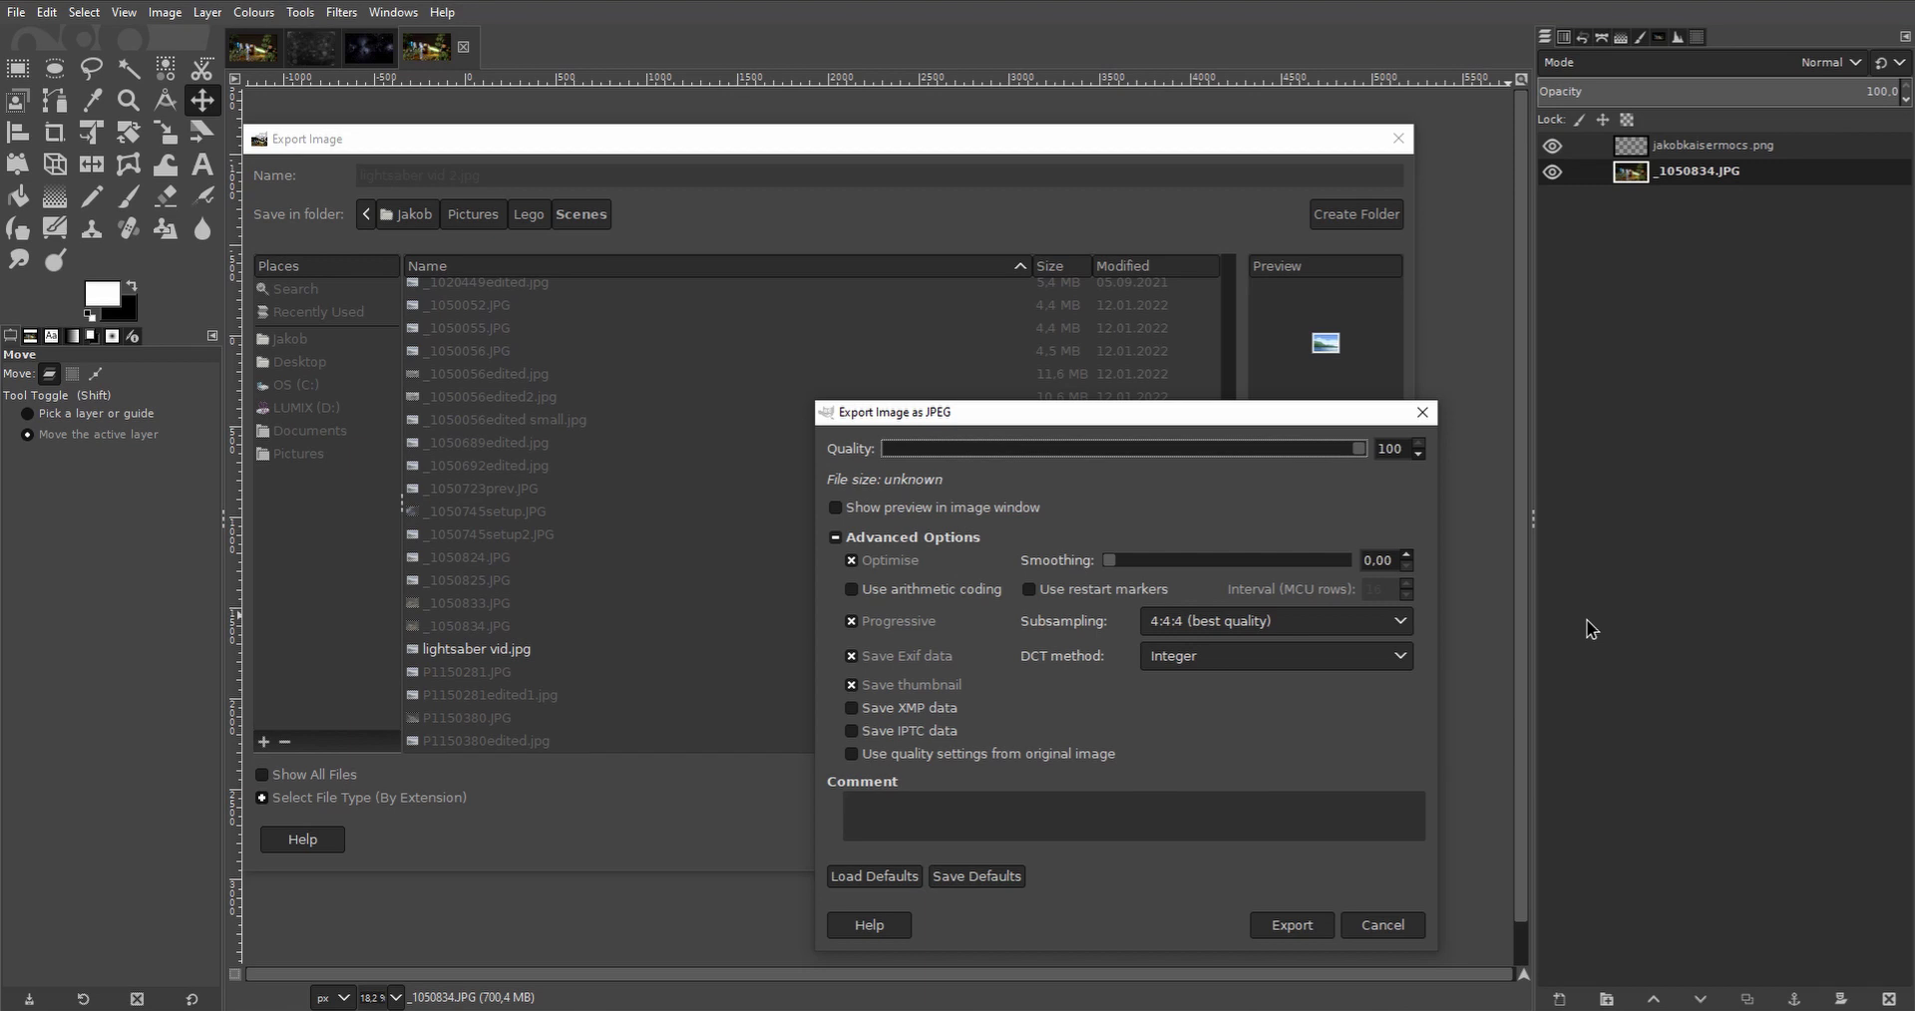
pyautogui.click(1311, 923)
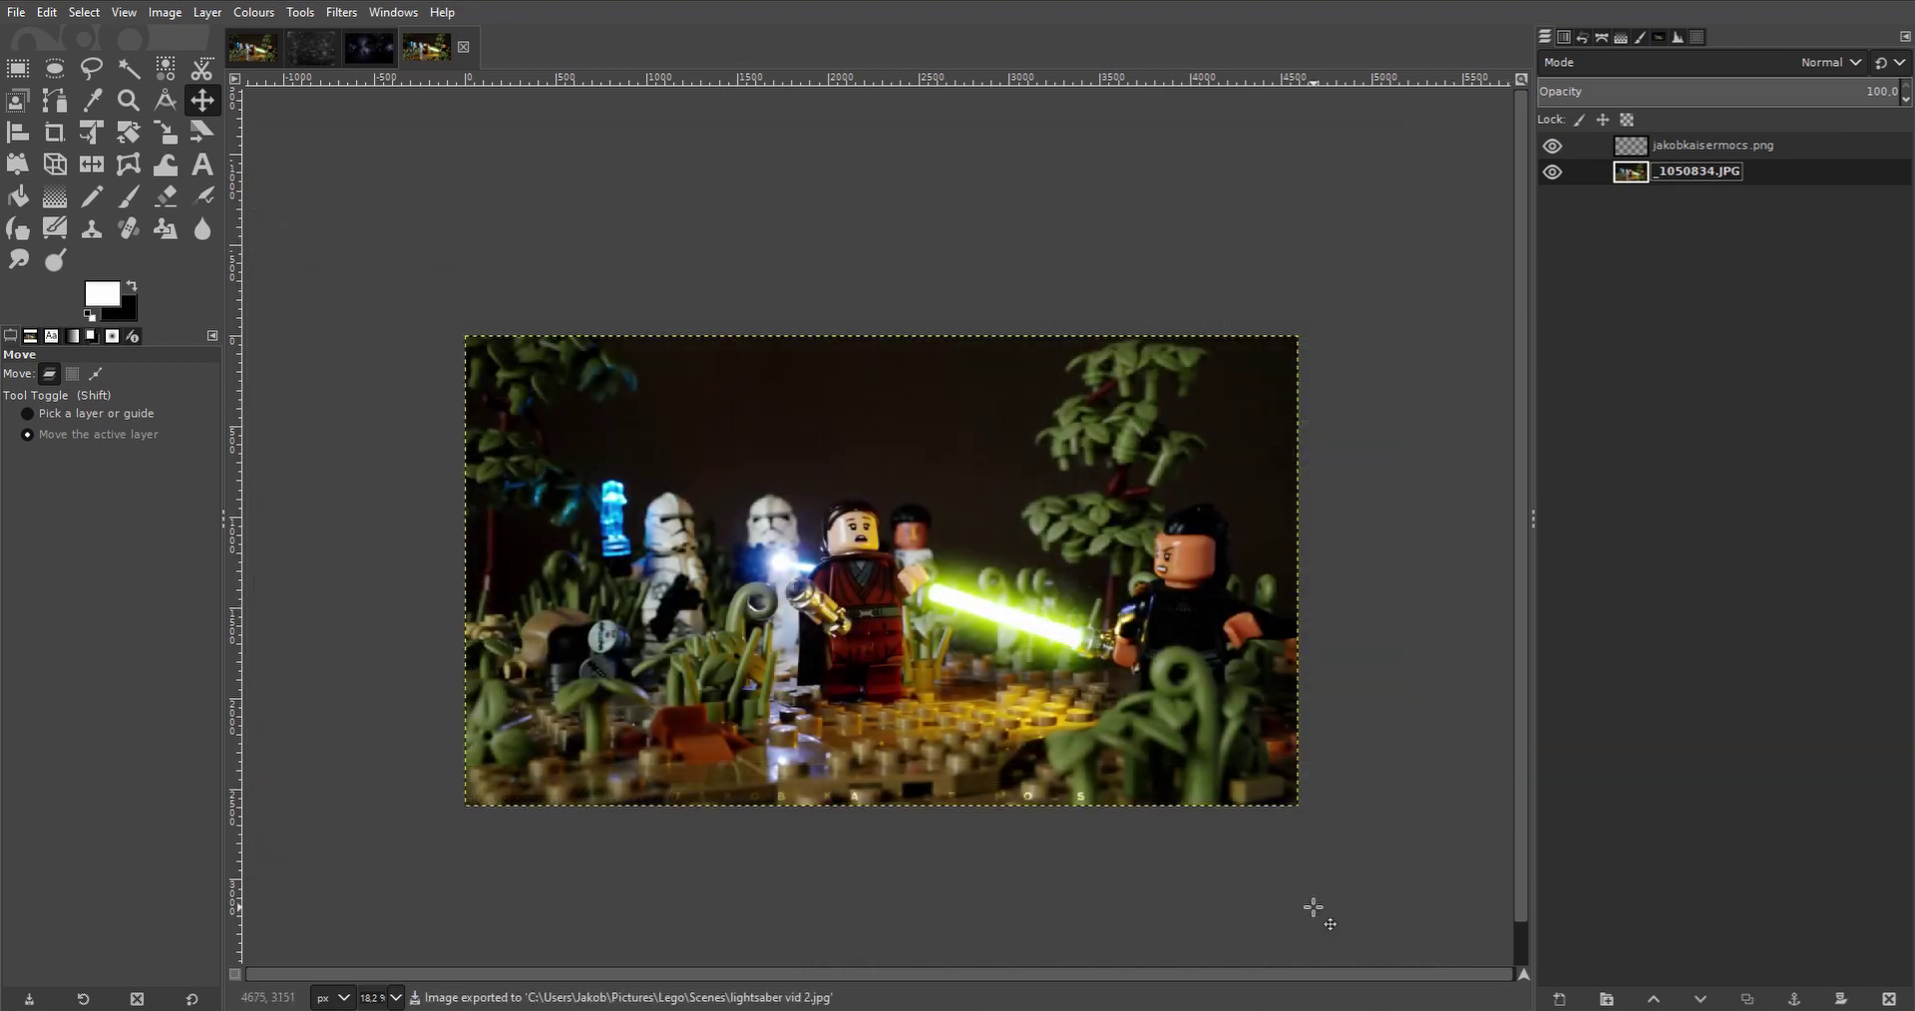
# Return to the original layered image and start saving it as an XCF project in the Scenes folder.
pyautogui.click(250, 52)
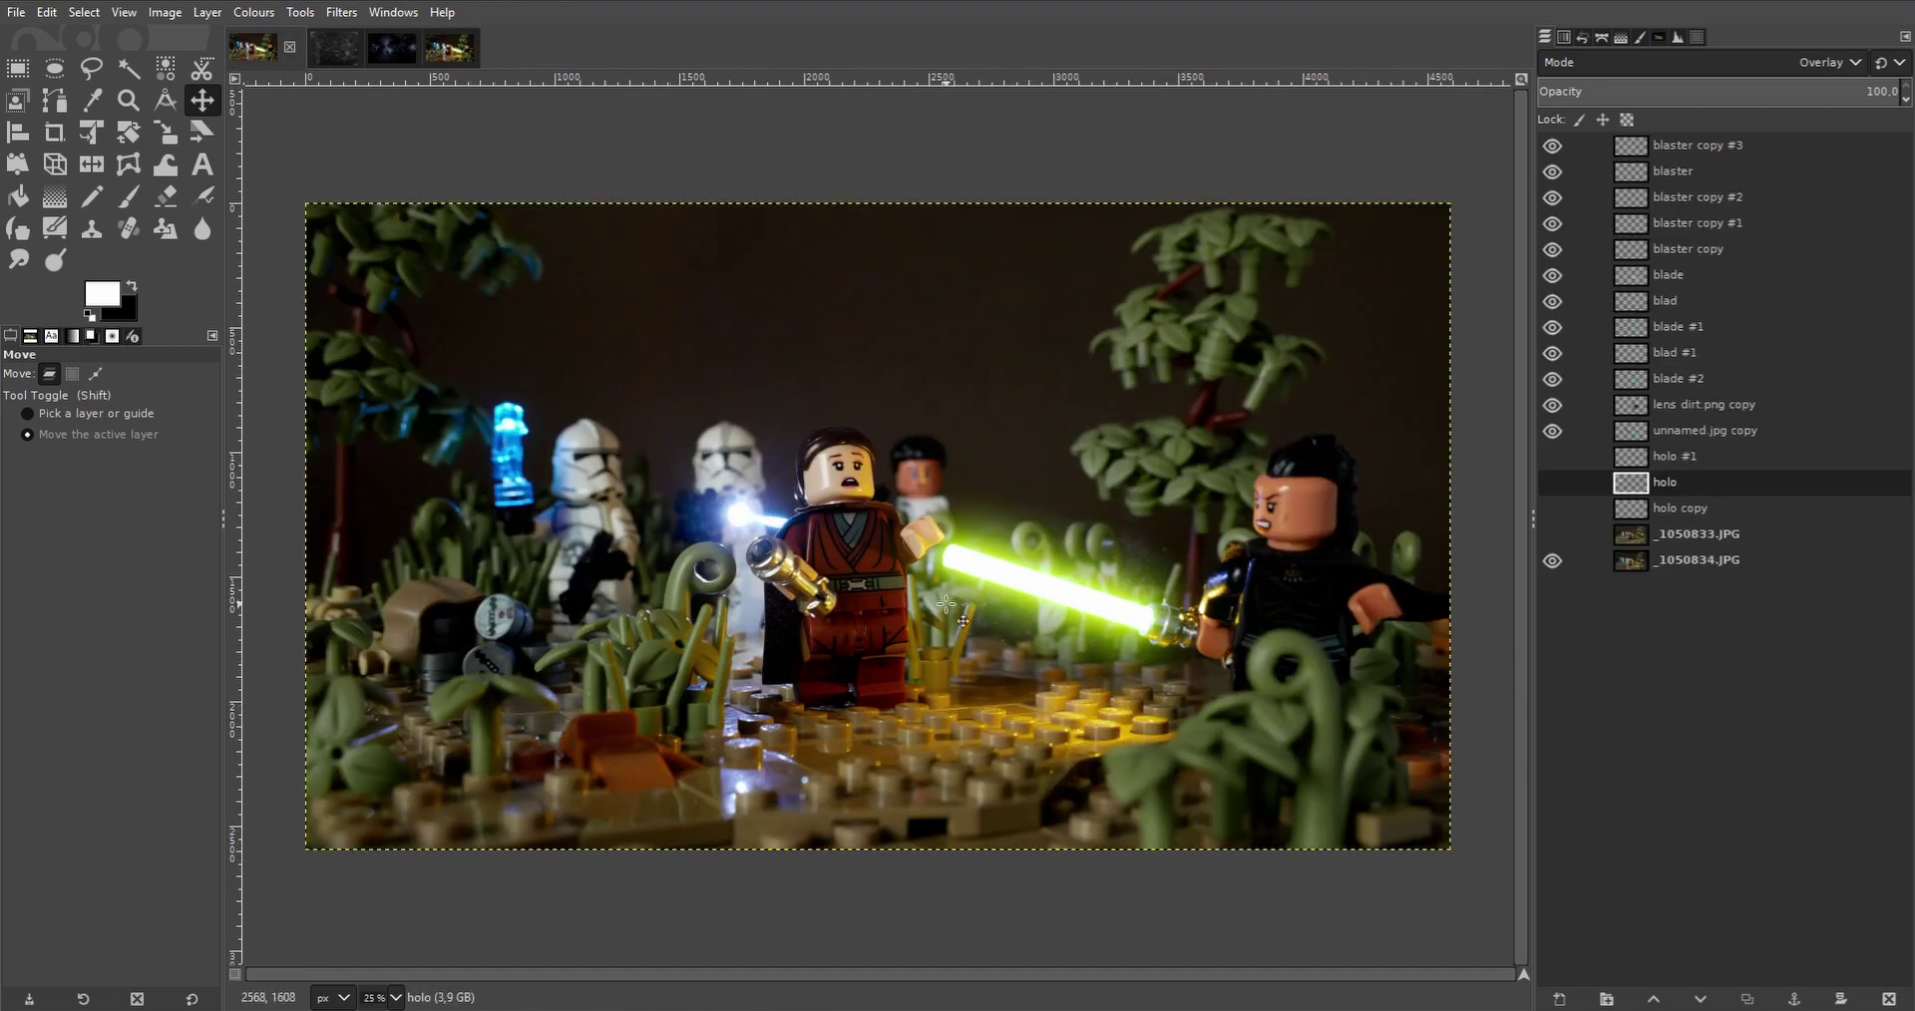
pyautogui.press('ctrl')
pyautogui.hotkey('ctrl', 's')
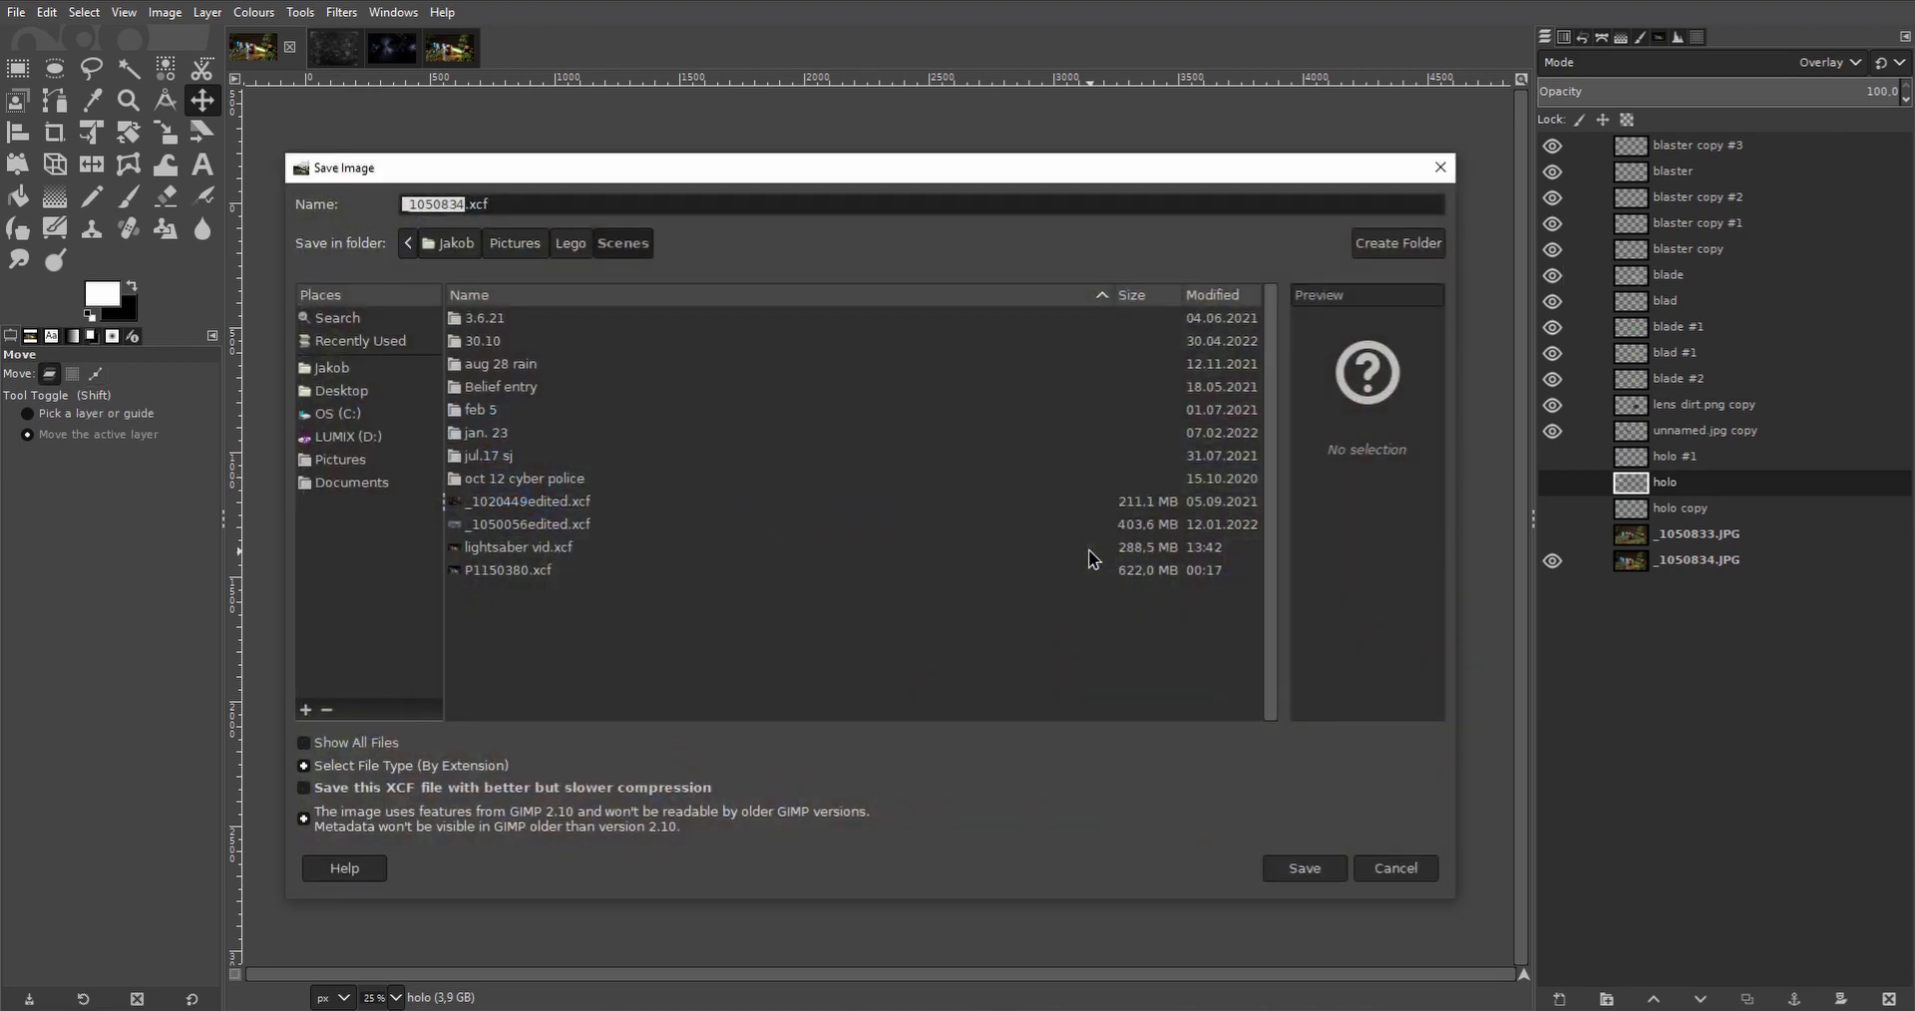